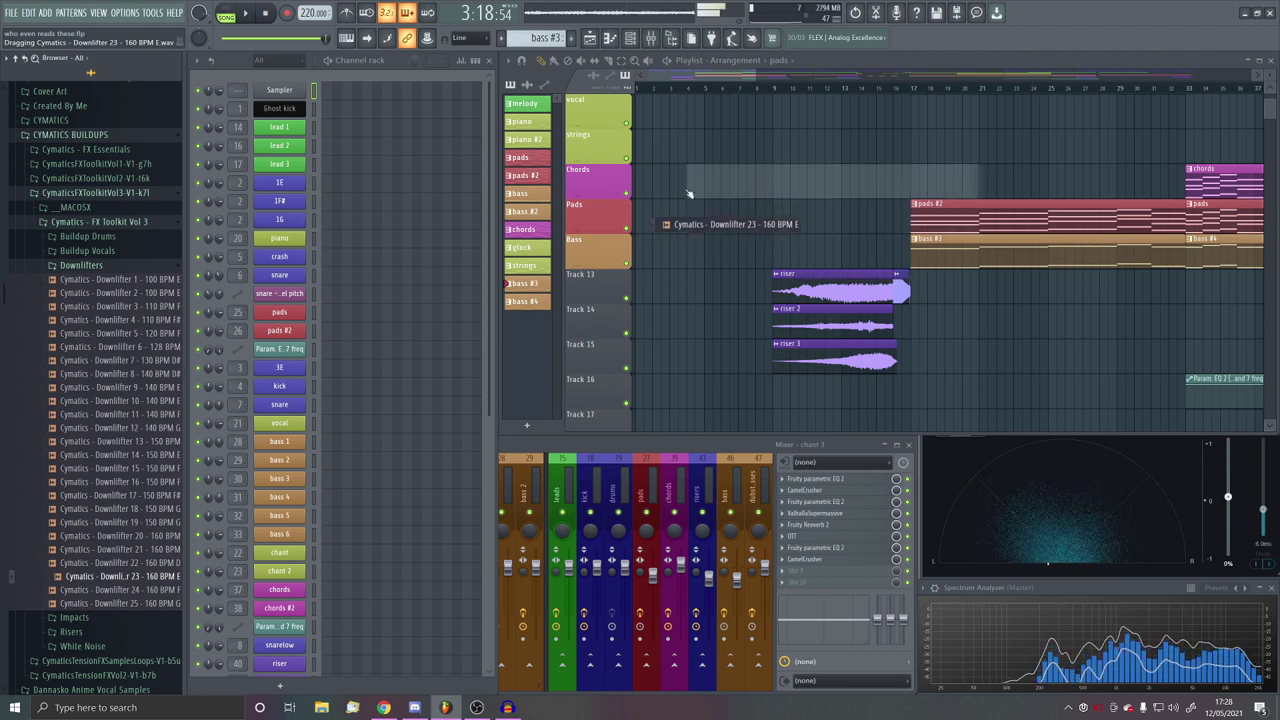
Step: Position the Downlifter 23 sample at bar 1 of the Chords track and trim it to eight bars
{"action": "scroll", "coordinate": [780, 206], "scroll_direction": "up", "scroll_amount": 5}
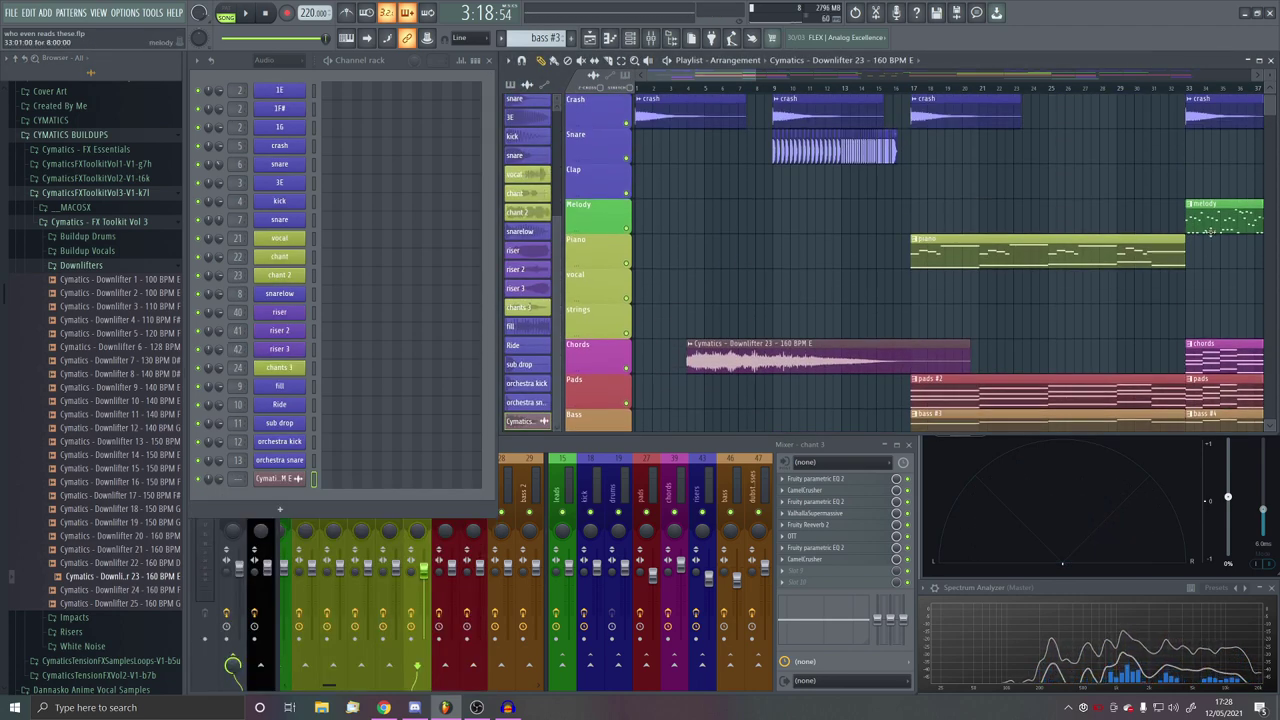
{"action": "double_click", "coordinate": [1210, 232]}
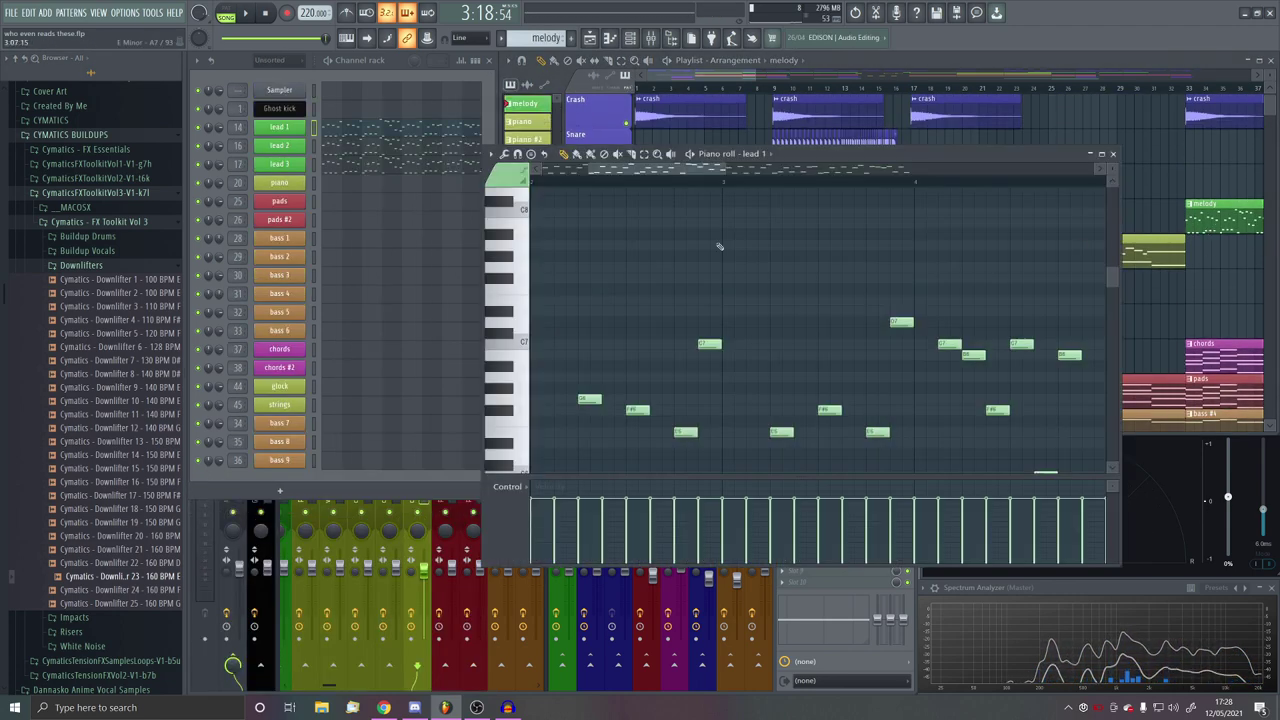
{"action": "left_click", "coordinate": [1114, 154]}
{"action": "left_click", "coordinate": [688, 352]}
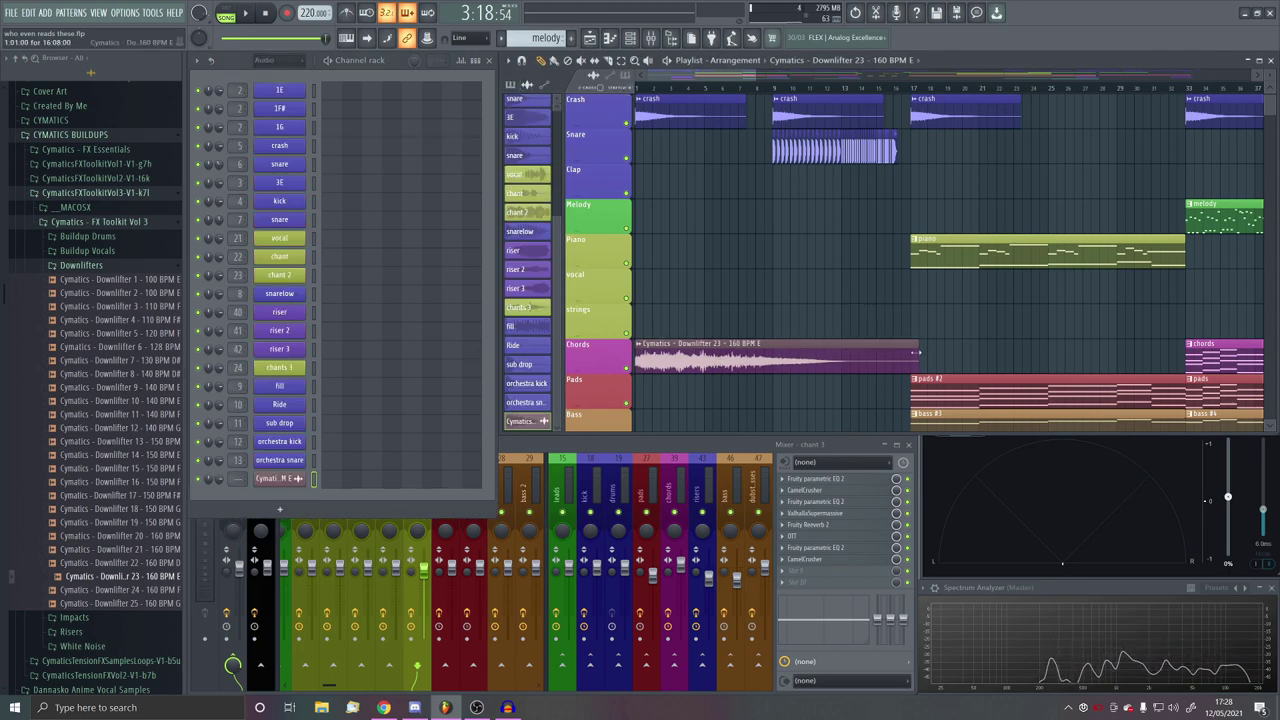
{"action": "left_click_drag", "start_coordinate": [916, 352], "coordinate": [768, 396]}
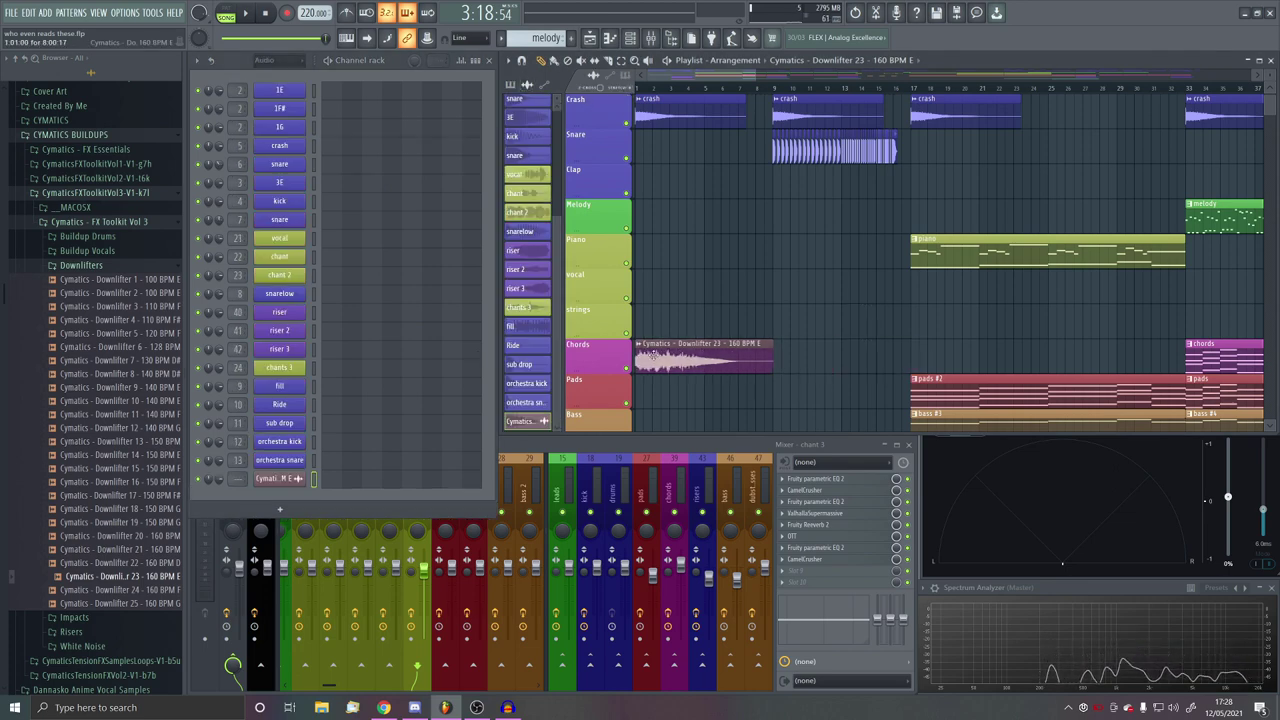
Step: Solo the Chords track and play the downlifter clip from the start
{"action": "scroll", "coordinate": [640, 356], "scroll_direction": "up", "scroll_amount": 2}
{"action": "right_click", "coordinate": [627, 370]}
{"action": "key", "text": "space"}
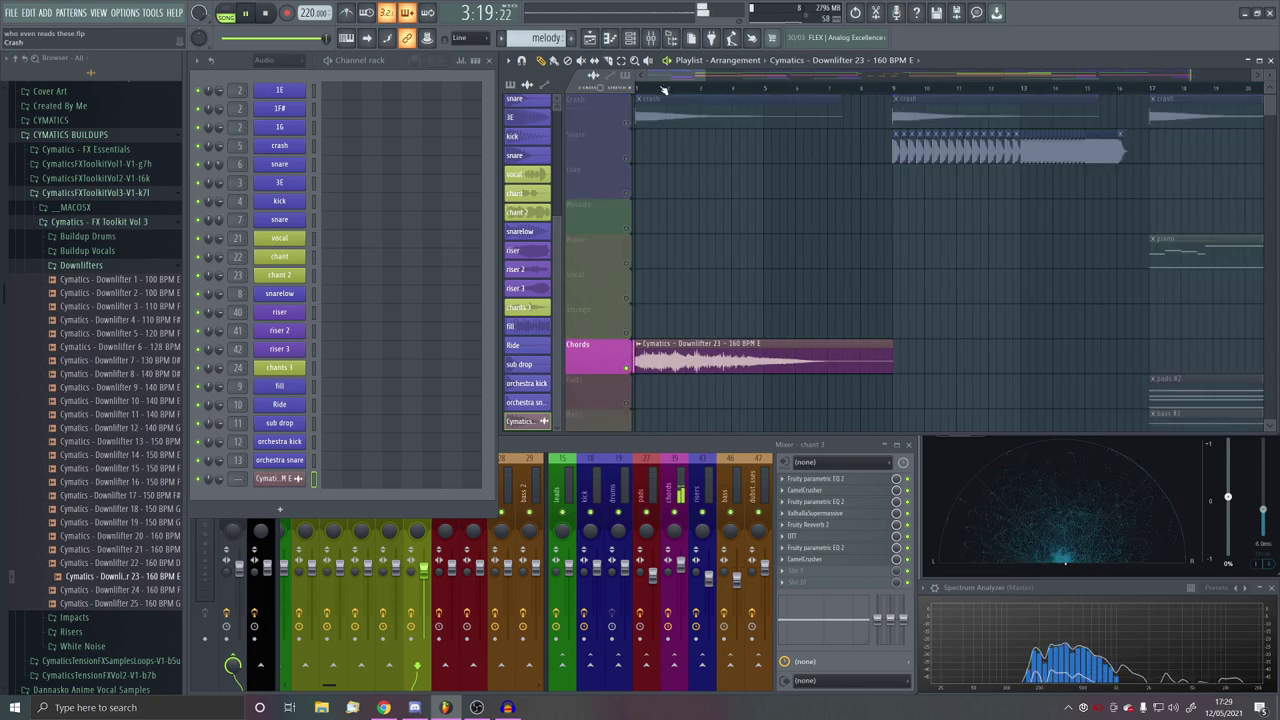
{"action": "scroll", "coordinate": [606, 180], "scroll_direction": "down", "scroll_amount": 5}
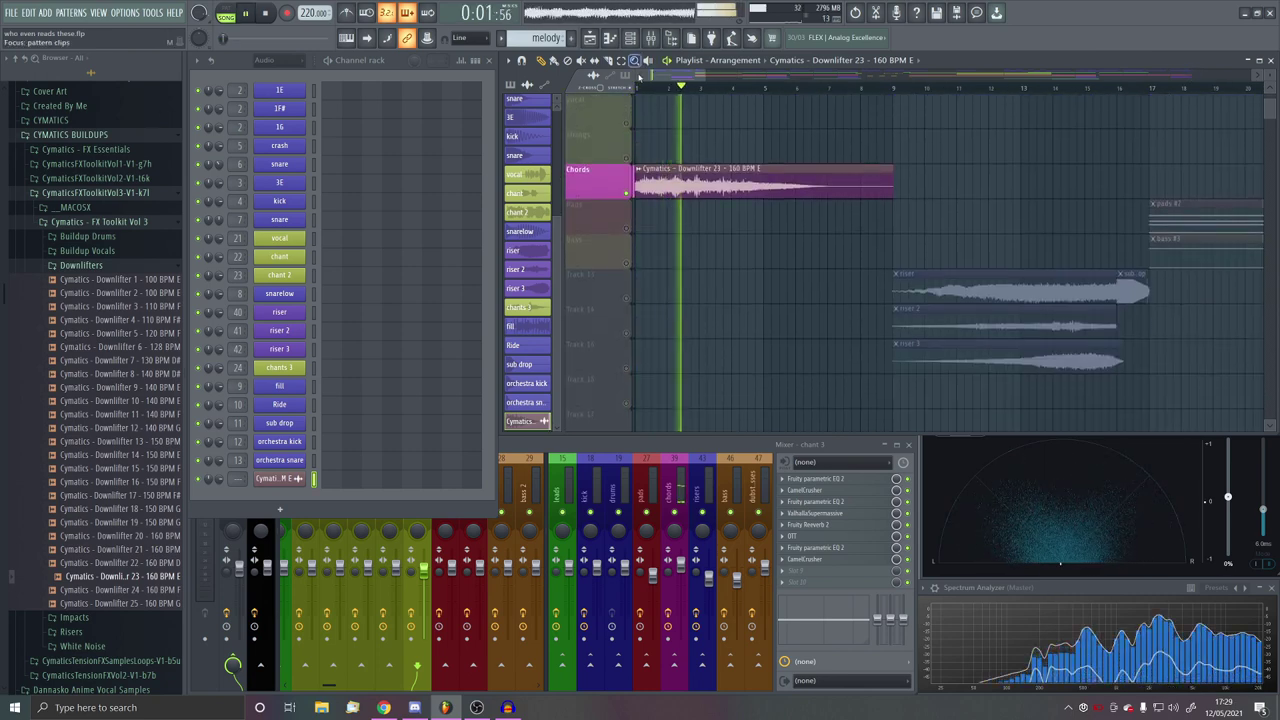
Step: Set the Downlifter 23 sample's time-stretching mode to e3 generic
{"action": "double_click", "coordinate": [722, 173]}
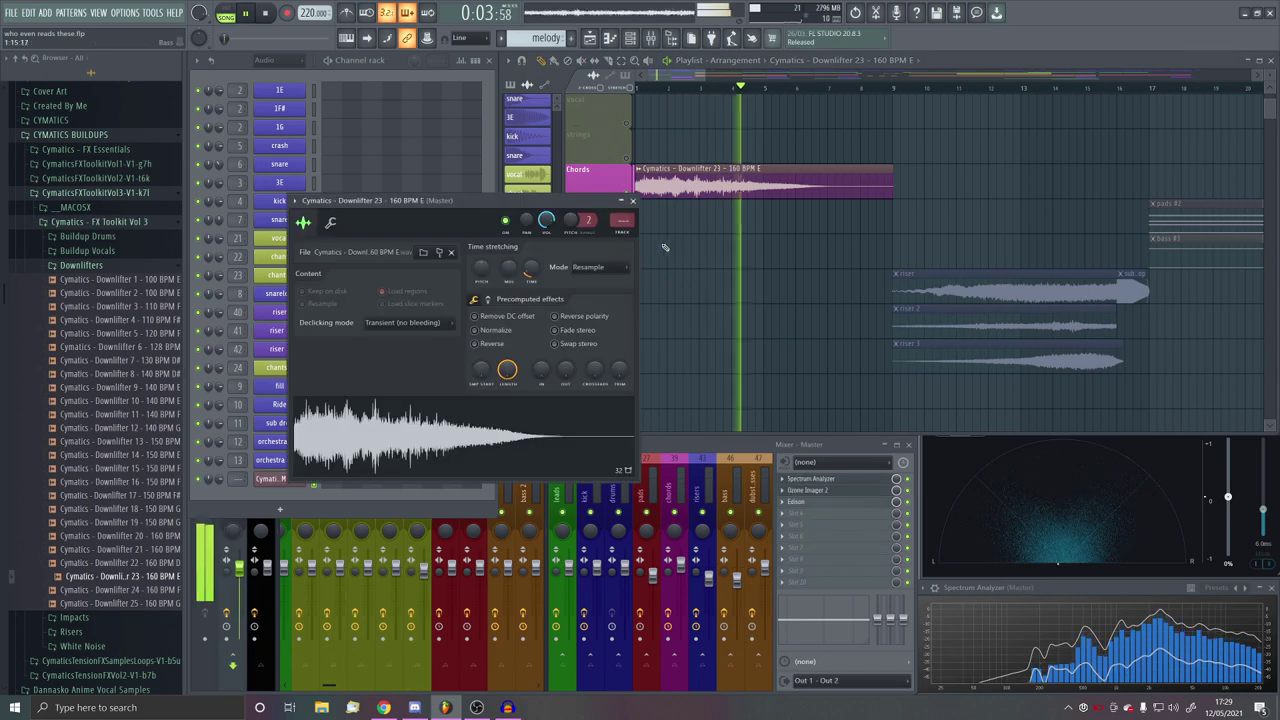
{"action": "left_click", "coordinate": [588, 267]}
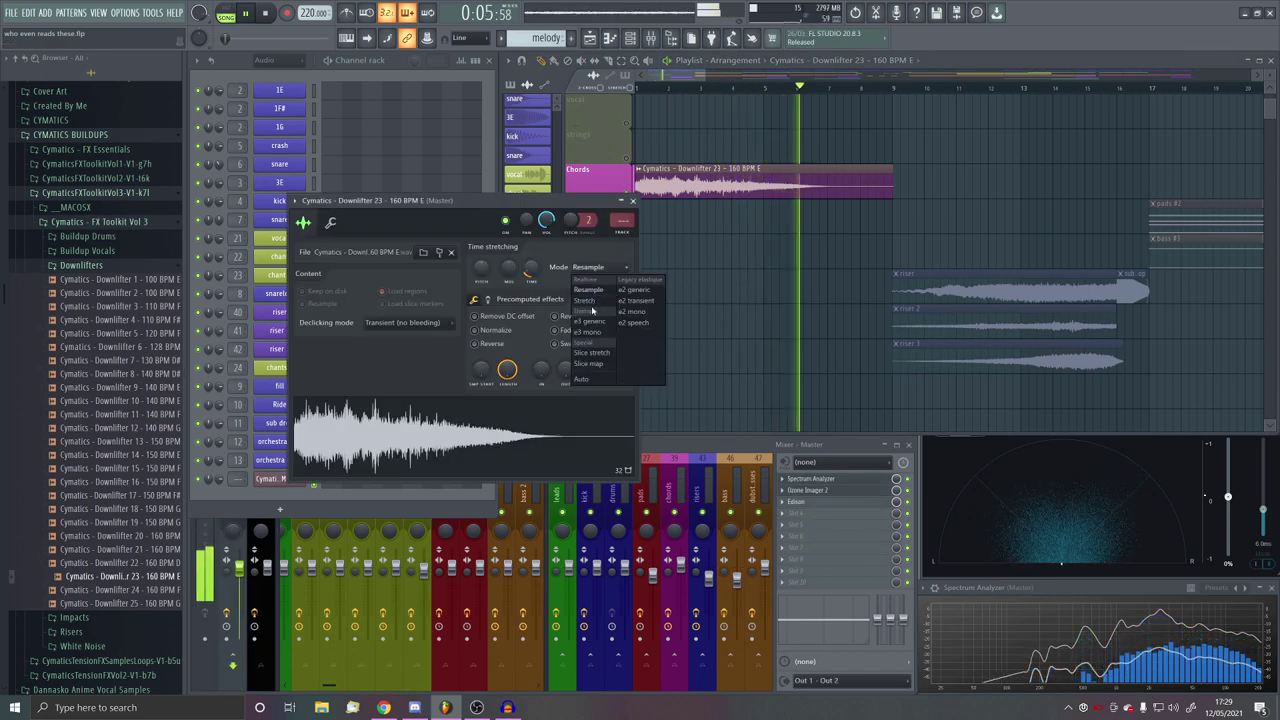
{"action": "left_click", "coordinate": [592, 321]}
{"action": "left_click", "coordinate": [635, 190]}
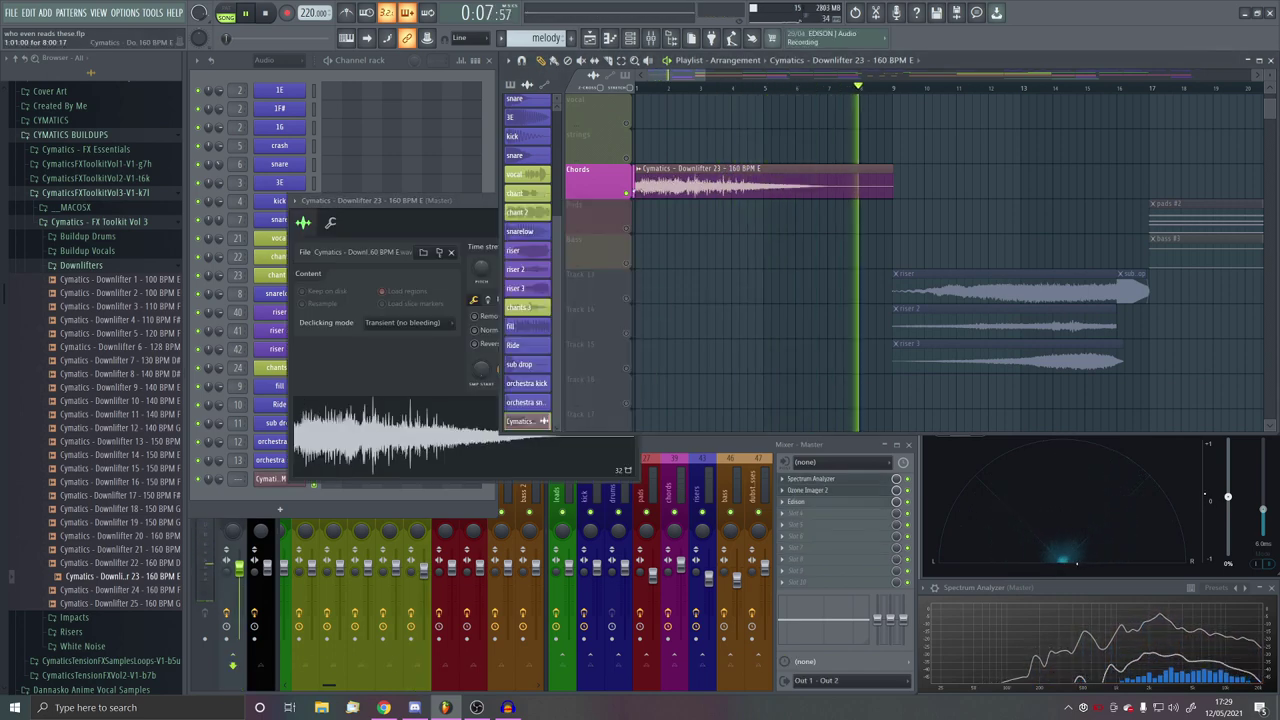
Step: Move the downlifter clip to bar 1 of Track 13, before the riser, and restore playback of all tracks
{"action": "mouse_move", "coordinate": [675, 187]}
{"action": "left_mouse_down"}
{"action": "mouse_move", "coordinate": [677, 254]}
{"action": "mouse_move", "coordinate": [668, 195]}
{"action": "left_mouse_up"}
{"action": "scroll", "coordinate": [675, 240], "scroll_direction": "down", "scroll_amount": 3}
{"action": "right_click", "coordinate": [628, 202]}
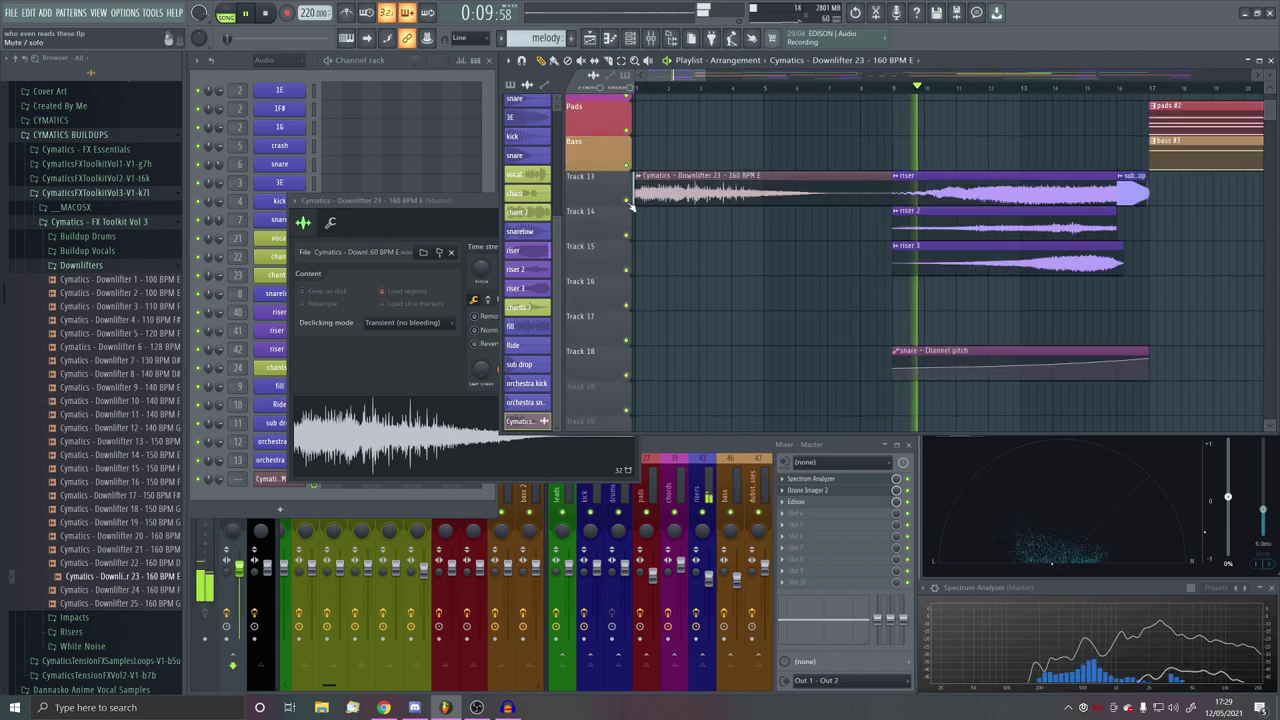
Step: Play the intro from the start with all tracks audible and close the downlifter's sample settings
{"action": "scroll", "coordinate": [642, 190], "scroll_direction": "up", "scroll_amount": 3}
{"action": "key", "text": "space"}
{"action": "key", "text": "space"}
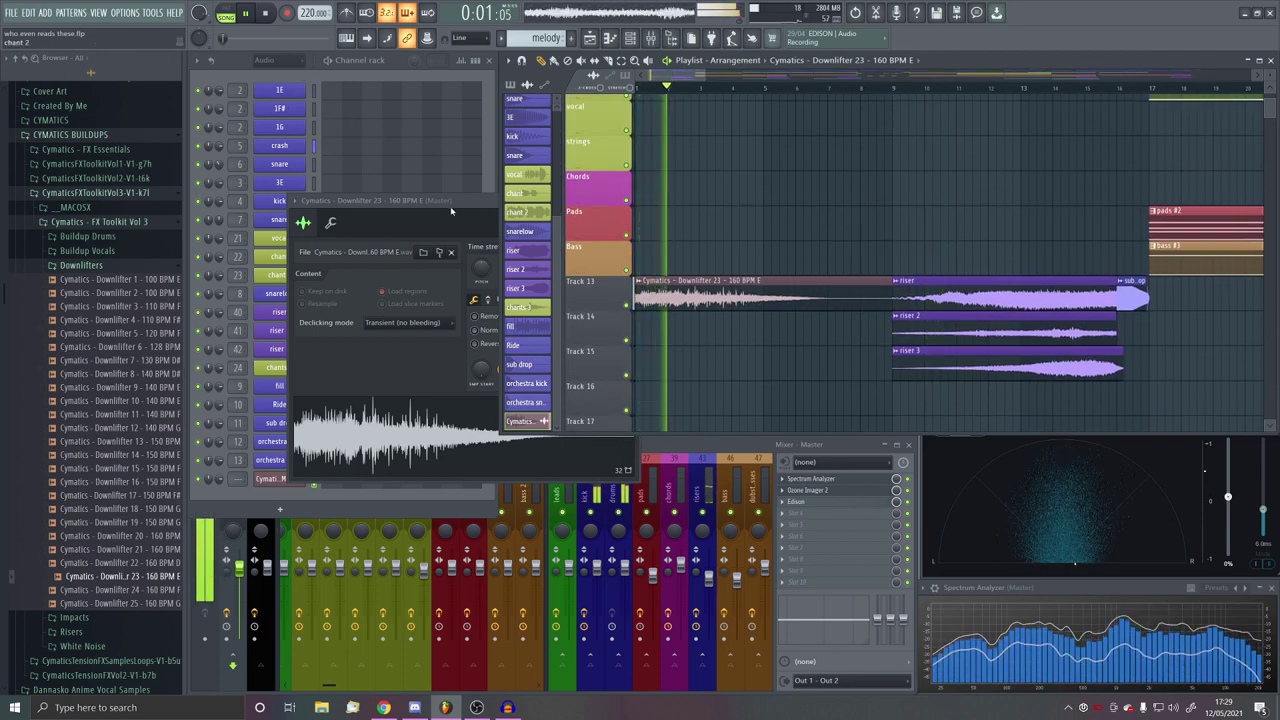
{"action": "left_click", "coordinate": [451, 209]}
{"action": "left_click", "coordinate": [630, 201]}
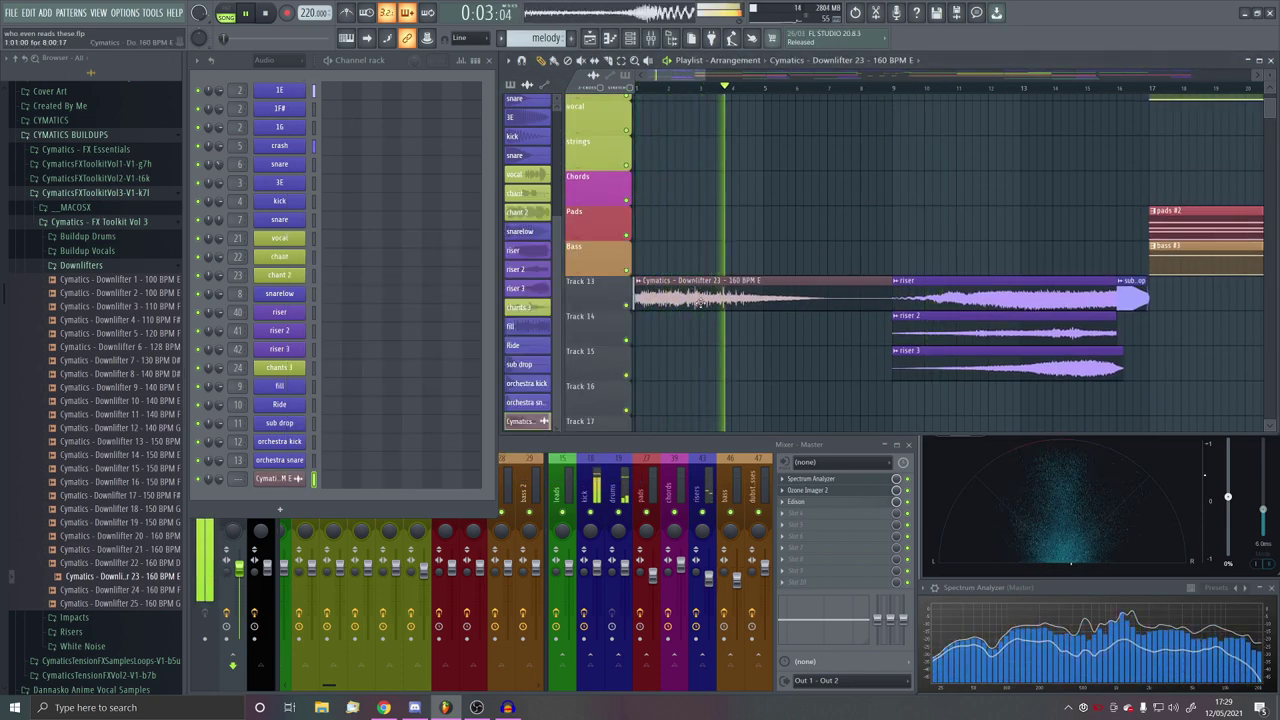
{"action": "key", "text": "space"}
Step: Place a copy of the Downlifter 23 clip at bar 17 of Track 13, where the piano section begins
{"action": "scroll", "coordinate": [898, 315], "scroll_direction": "down", "scroll_amount": 6}
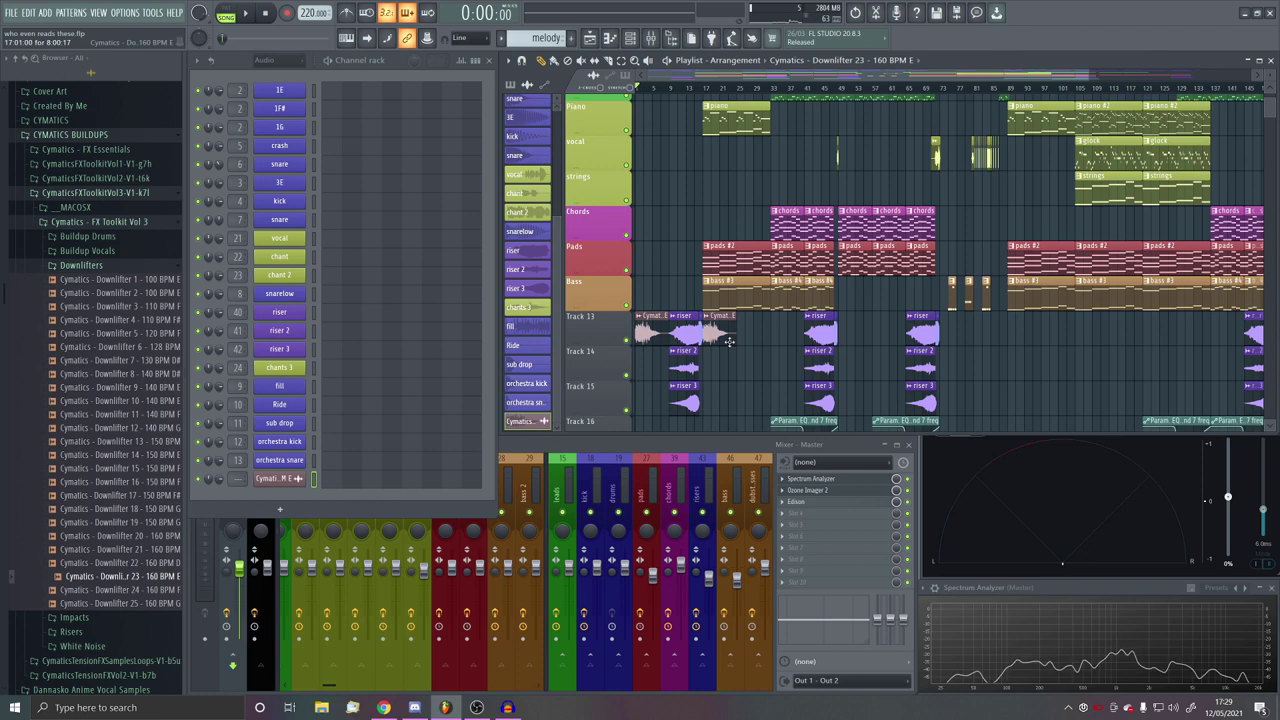
{"action": "scroll", "coordinate": [725, 368], "scroll_direction": "up", "scroll_amount": 5}
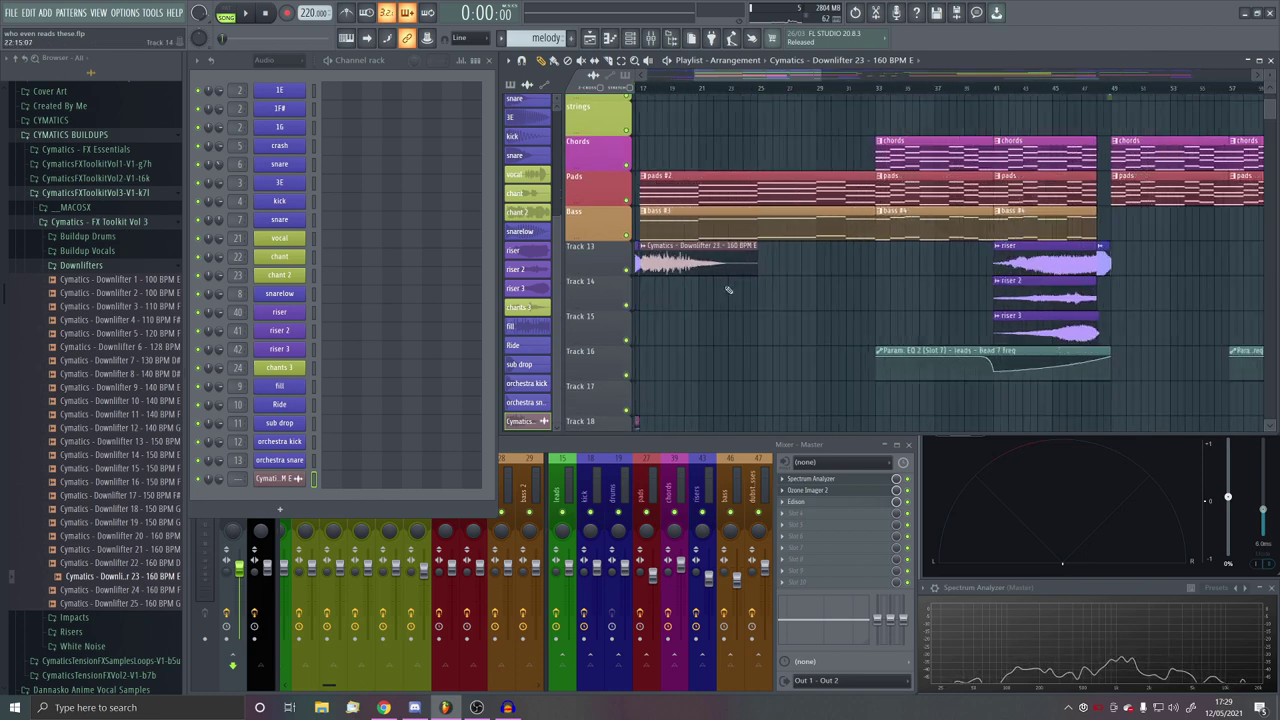
{"action": "left_click", "coordinate": [995, 252]}
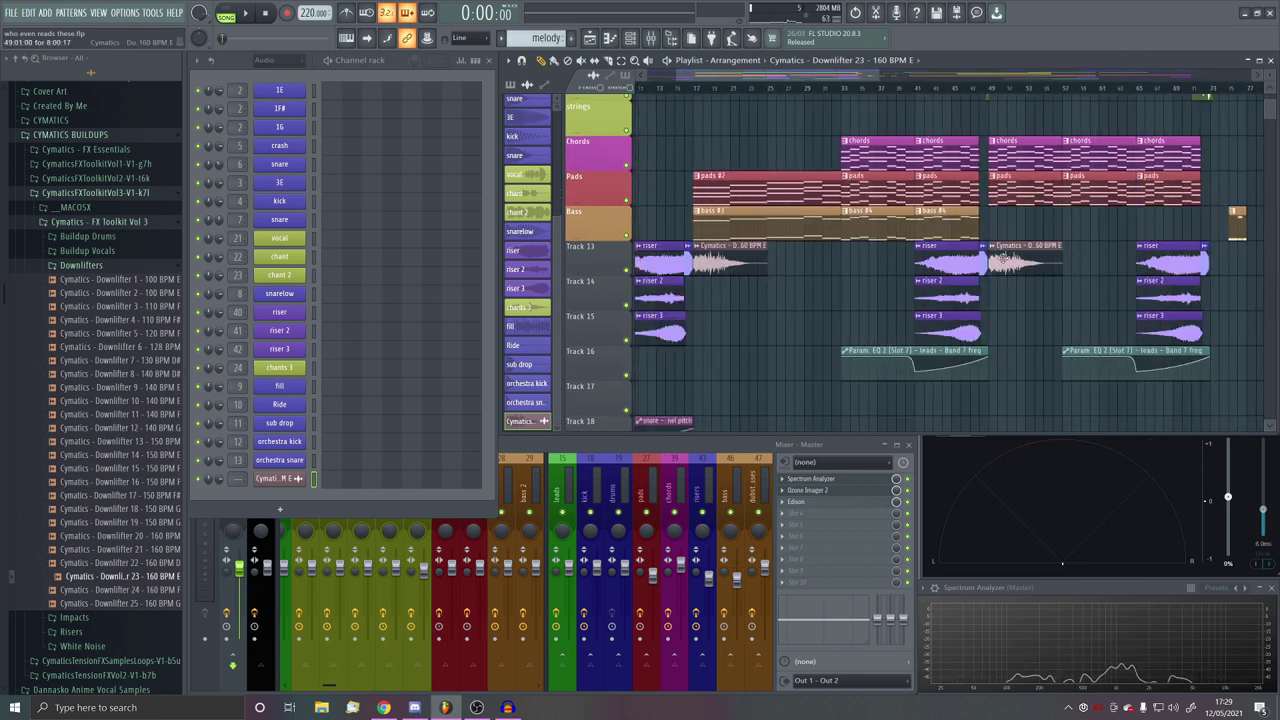
{"action": "scroll", "coordinate": [1002, 257], "scroll_direction": "up", "scroll_amount": 4}
{"action": "right_click", "coordinate": [962, 267]}
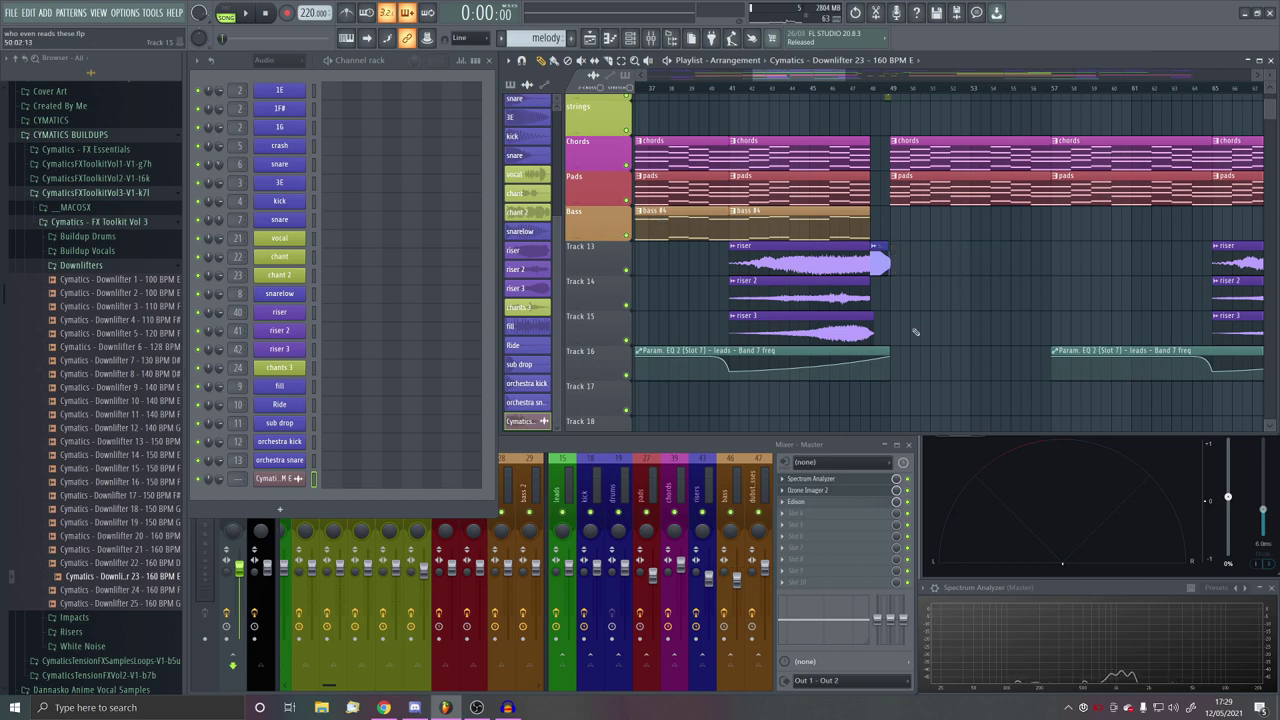
Step: Place a copy of the Downlifter 23 clip at bar 89 of Track 13, under the second piano section
{"action": "scroll", "coordinate": [762, 248], "scroll_direction": "up", "scroll_amount": 4}
{"action": "scroll", "coordinate": [762, 248], "scroll_direction": "down", "scroll_amount": 5}
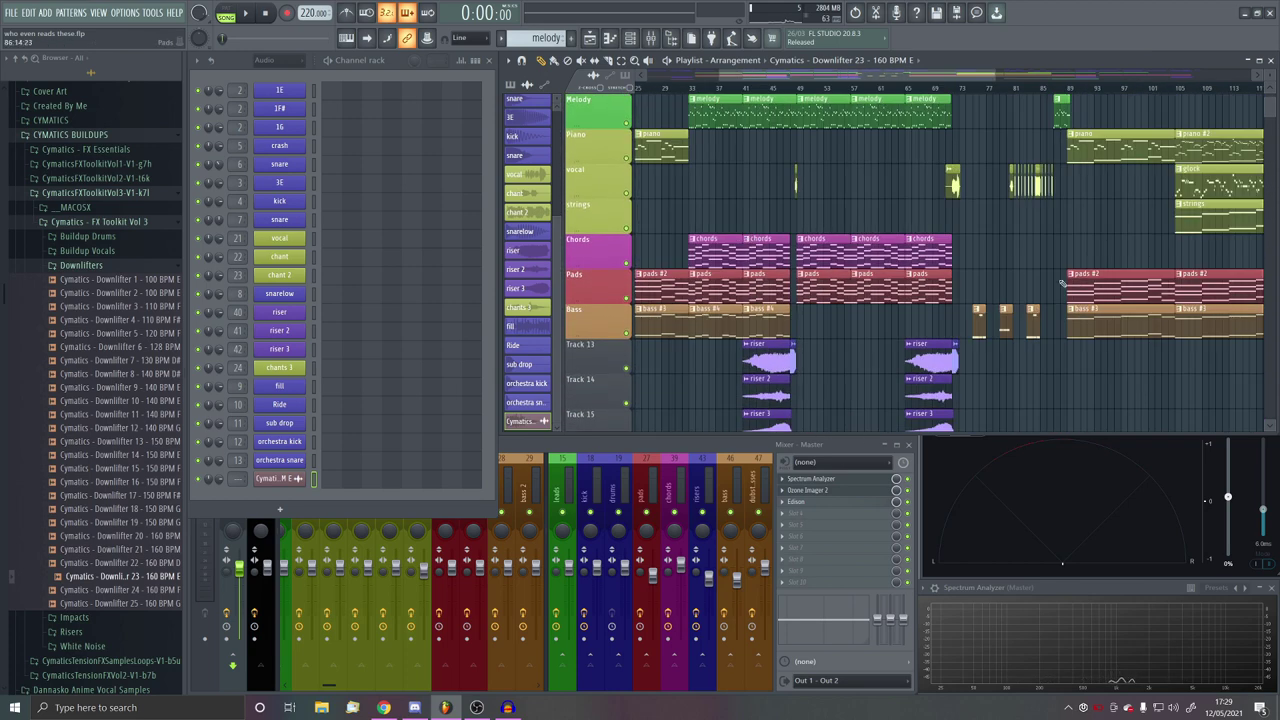
{"action": "scroll", "coordinate": [955, 358], "scroll_direction": "up", "scroll_amount": 3}
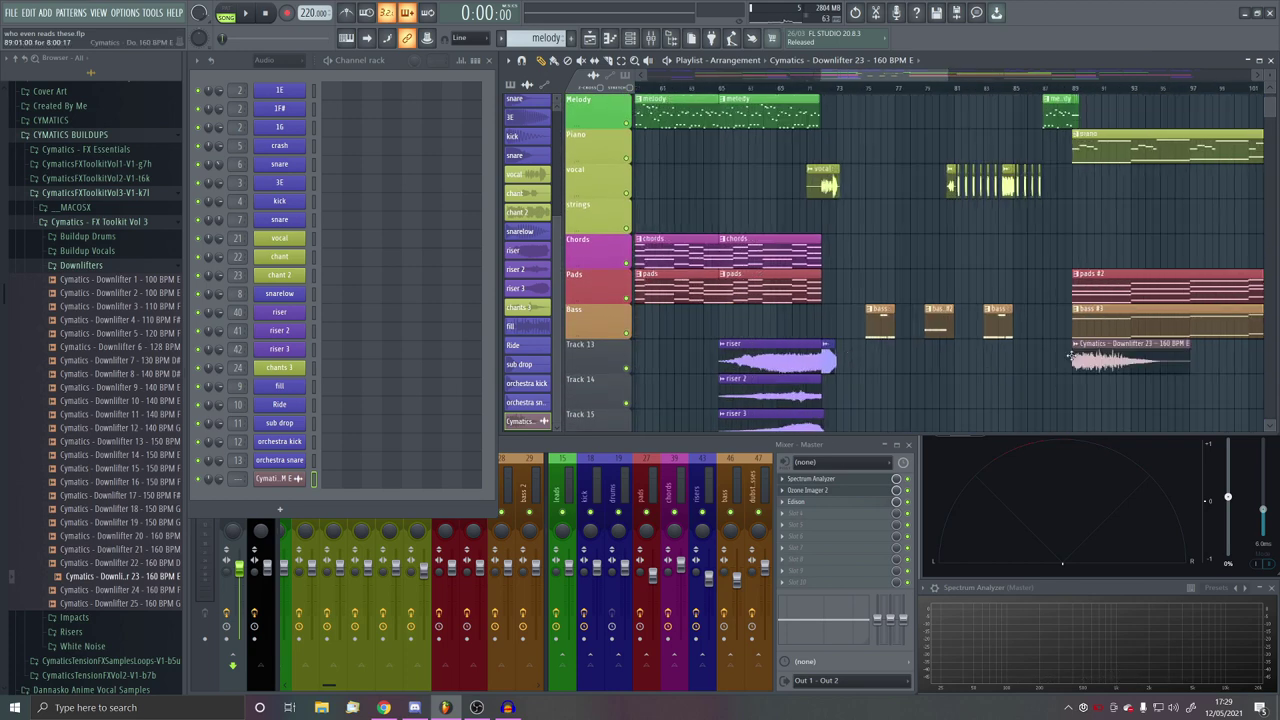
Step: Place a copy of the Downlifter 23 clip at bar 185 of Track 13, after the last riser
{"action": "scroll", "coordinate": [996, 391], "scroll_direction": "down", "scroll_amount": 6}
{"action": "scroll", "coordinate": [1028, 365], "scroll_direction": "up", "scroll_amount": 4}
{"action": "scroll", "coordinate": [931, 331], "scroll_direction": "up", "scroll_amount": 5}
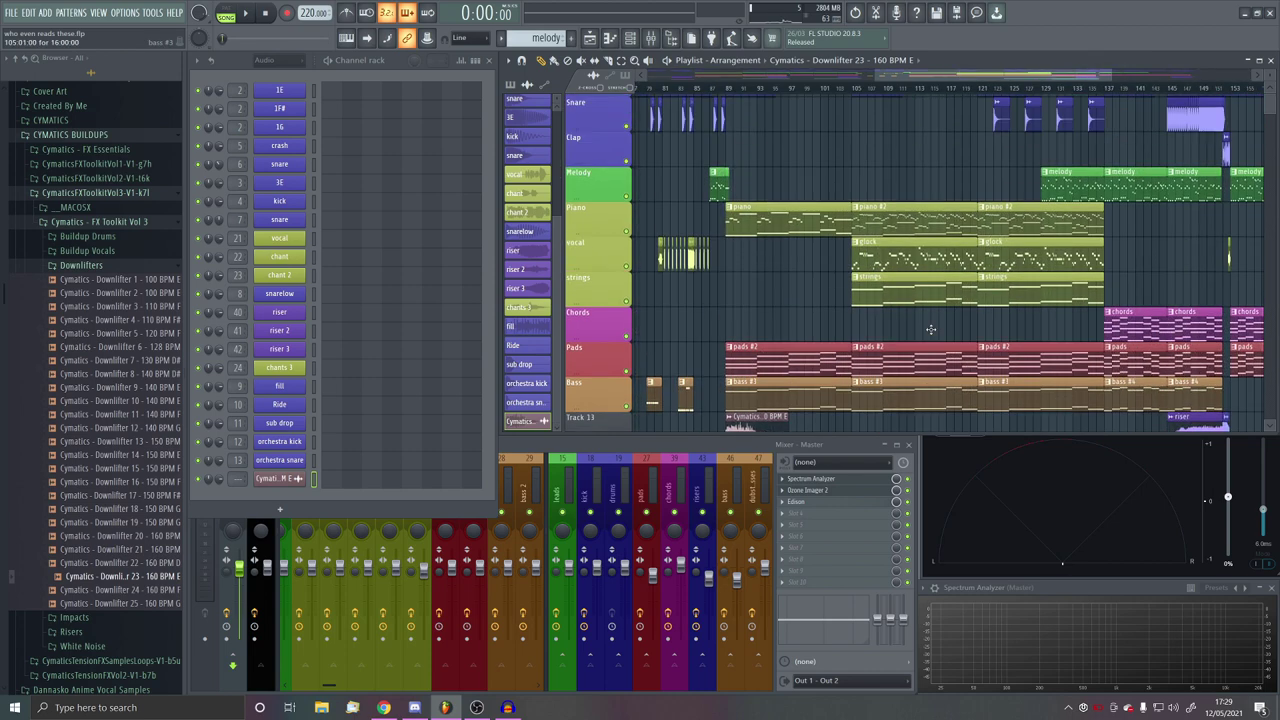
{"action": "scroll", "coordinate": [801, 258], "scroll_direction": "down", "scroll_amount": 5}
{"action": "scroll", "coordinate": [780, 300], "scroll_direction": "up", "scroll_amount": 5}
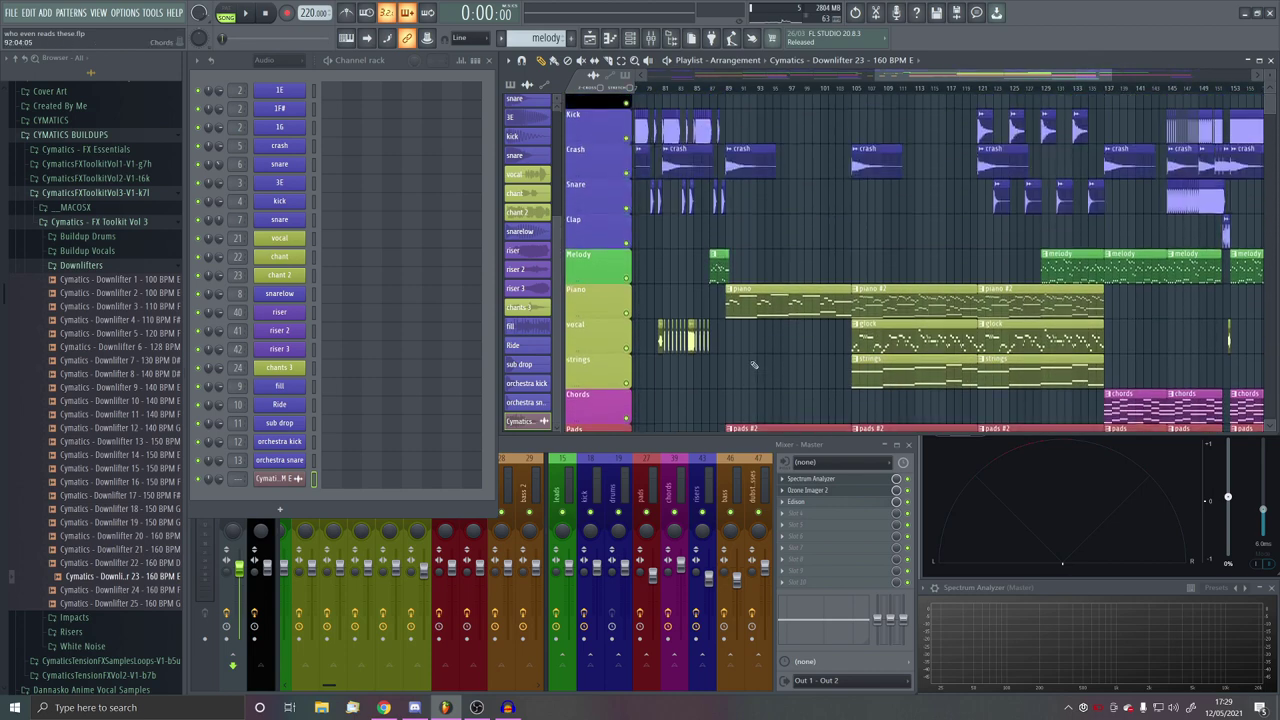
{"action": "scroll", "coordinate": [723, 396], "scroll_direction": "down", "scroll_amount": 5}
{"action": "scroll", "coordinate": [728, 385], "scroll_direction": "down", "scroll_amount": 3}
{"action": "scroll", "coordinate": [1165, 346], "scroll_direction": "up", "scroll_amount": 5}
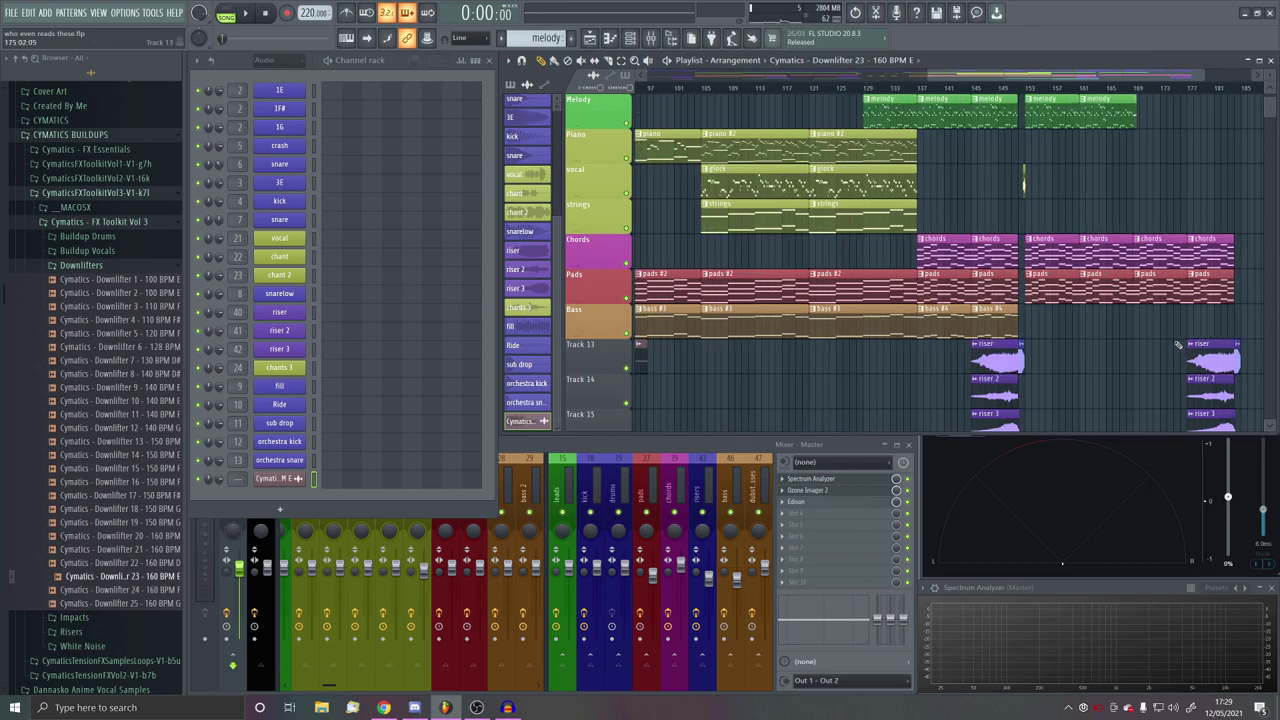
{"action": "scroll", "coordinate": [790, 230], "scroll_direction": "up", "scroll_amount": 5}
{"action": "scroll", "coordinate": [770, 217], "scroll_direction": "down", "scroll_amount": 2}
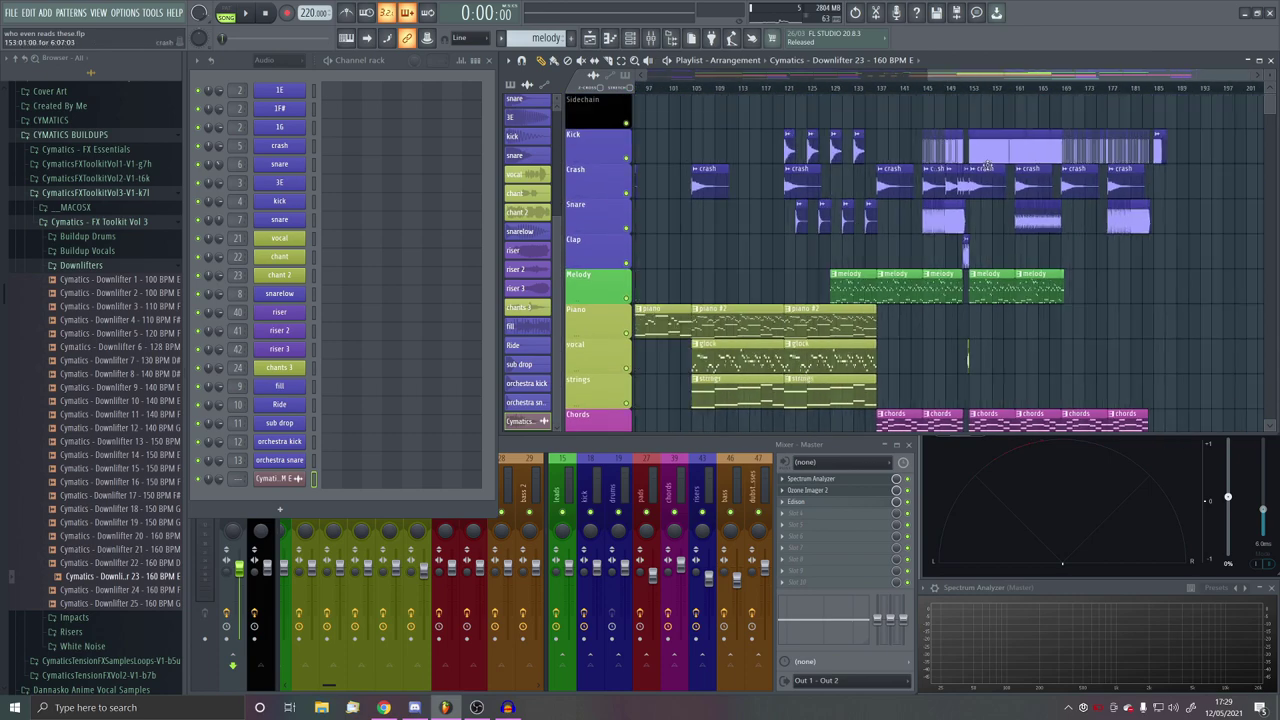
{"action": "scroll", "coordinate": [985, 162], "scroll_direction": "down", "scroll_amount": 6}
{"action": "scroll", "coordinate": [1185, 300], "scroll_direction": "up", "scroll_amount": 9}
{"action": "scroll", "coordinate": [1155, 327], "scroll_direction": "down", "scroll_amount": 5}
{"action": "left_click", "coordinate": [1105, 358]}
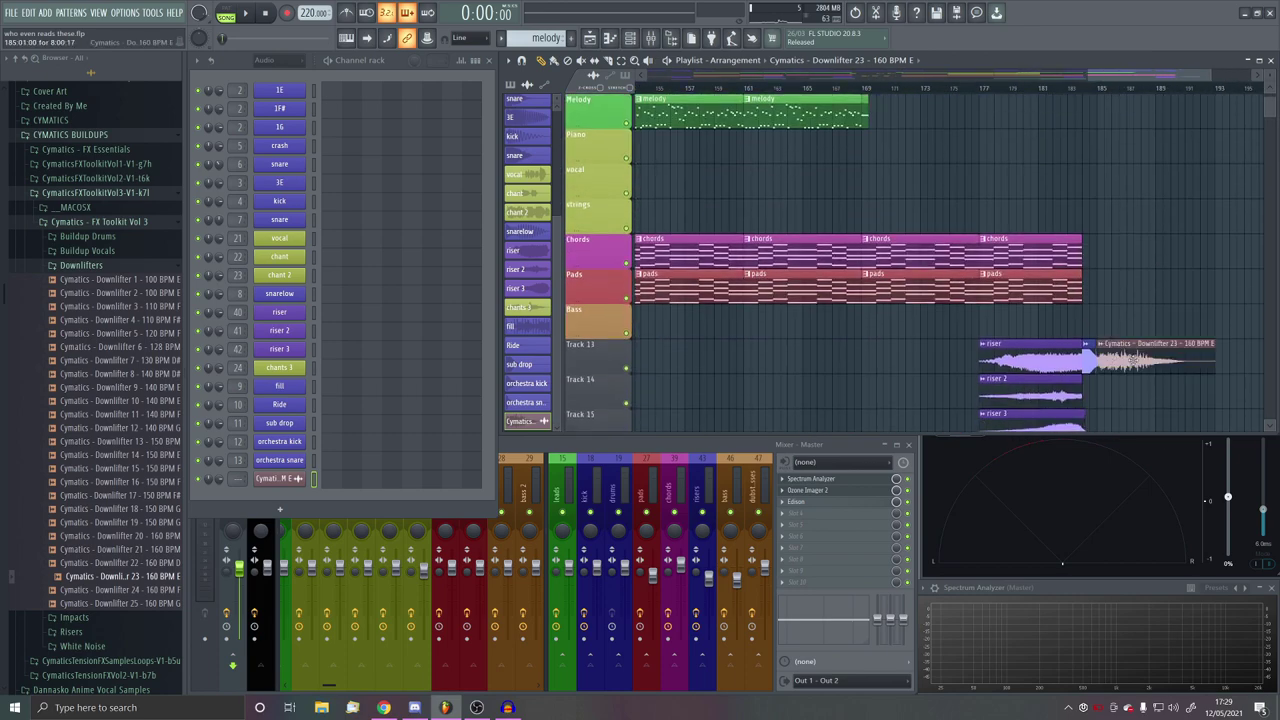
Step: Play the song briefly from about bar 137 and look over the whole arrangement for the downlifter placements
{"action": "scroll", "coordinate": [1128, 358], "scroll_direction": "down", "scroll_amount": 4}
{"action": "scroll", "coordinate": [1076, 187], "scroll_direction": "up", "scroll_amount": 4}
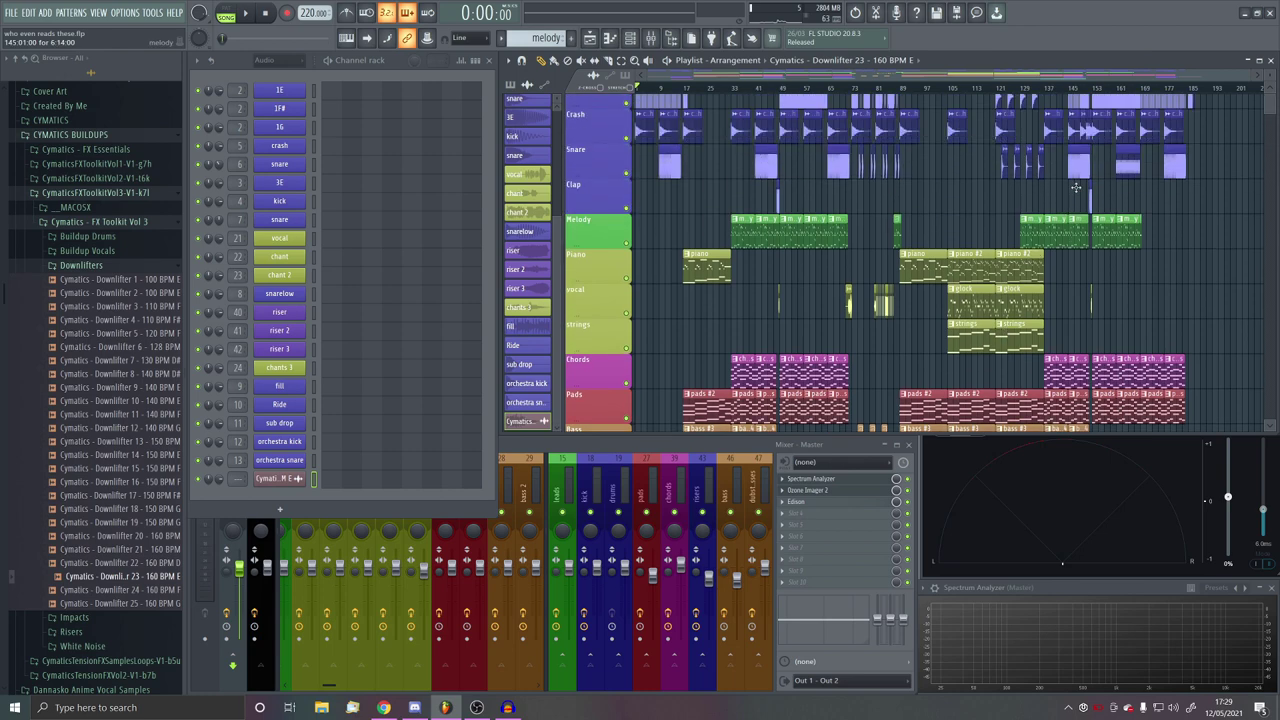
{"action": "scroll", "coordinate": [1076, 187], "scroll_direction": "up", "scroll_amount": 1}
{"action": "left_click", "coordinate": [1040, 89]}
{"action": "key", "text": "space"}
{"action": "scroll", "coordinate": [985, 230], "scroll_direction": "down", "scroll_amount": 5}
{"action": "scroll", "coordinate": [905, 238], "scroll_direction": "up", "scroll_amount": 5}
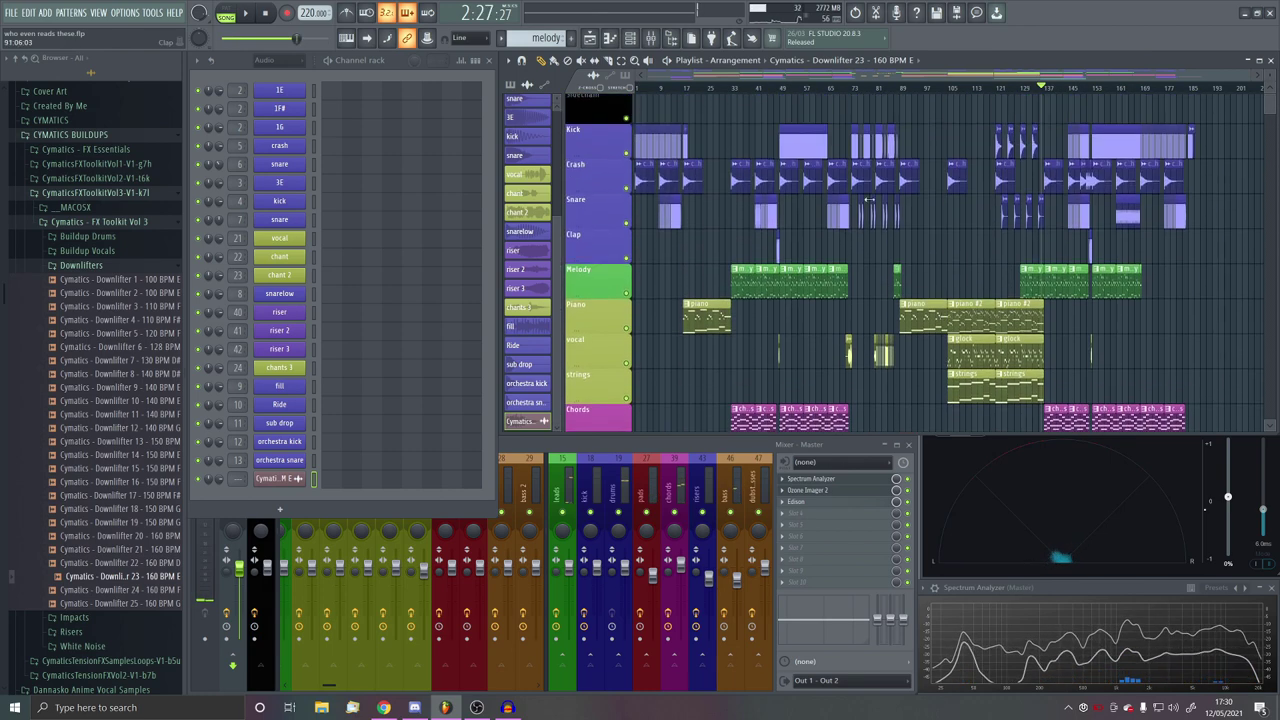
{"action": "scroll", "coordinate": [869, 199], "scroll_direction": "down", "scroll_amount": 6}
{"action": "scroll", "coordinate": [869, 199], "scroll_direction": "up", "scroll_amount": 6}
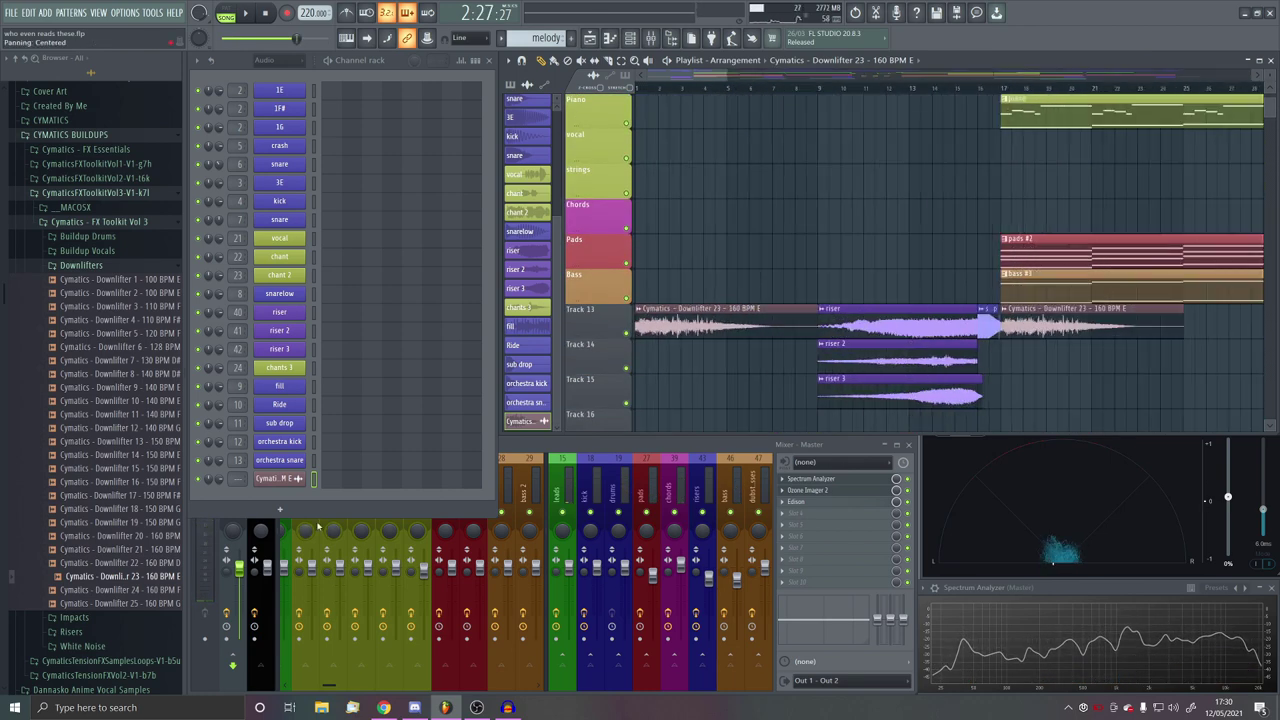
Step: Preview the Downlifter 23 sample in its sample settings and return the song position to the start
{"action": "double_click", "coordinate": [736, 328]}
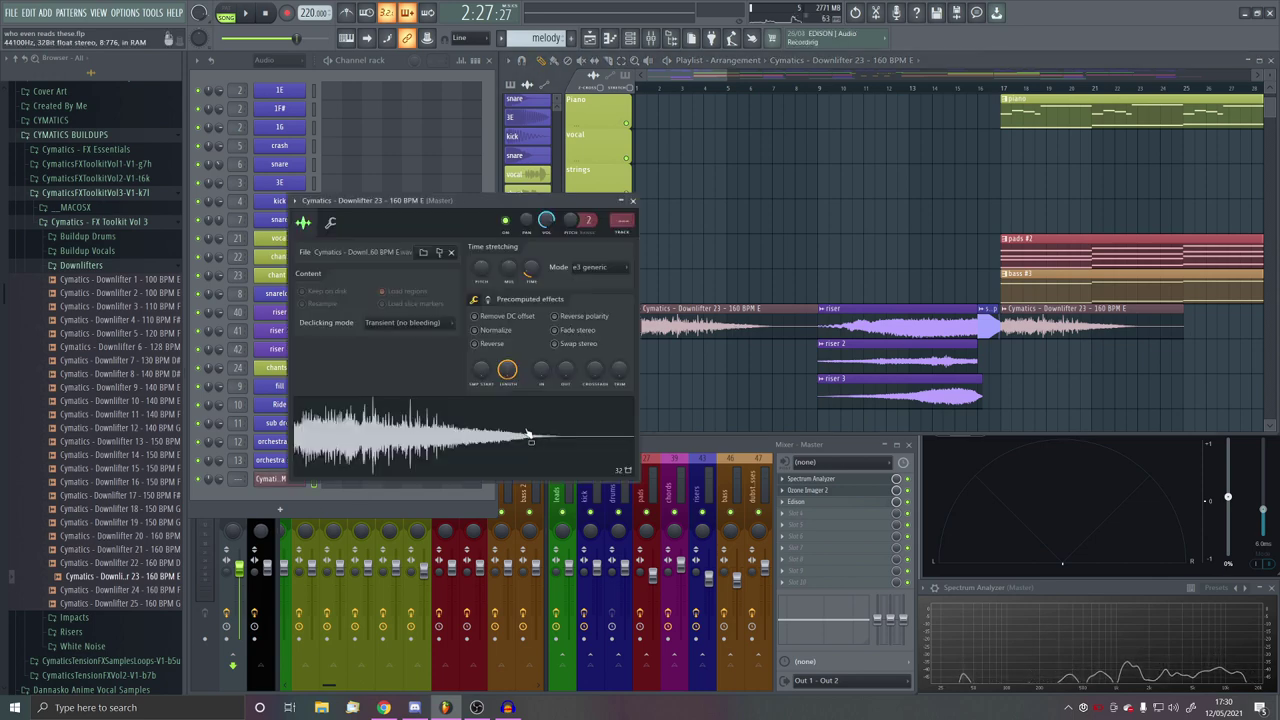
{"action": "left_click", "coordinate": [440, 457]}
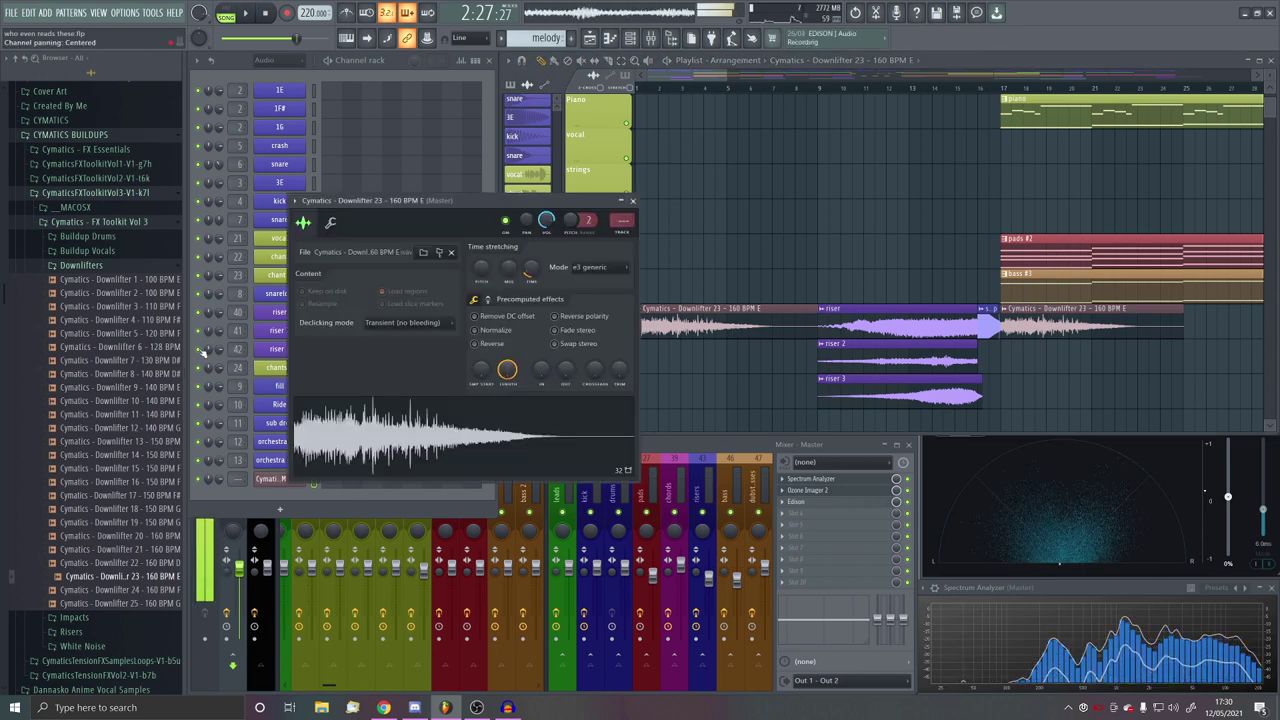
{"action": "left_click", "coordinate": [268, 16]}
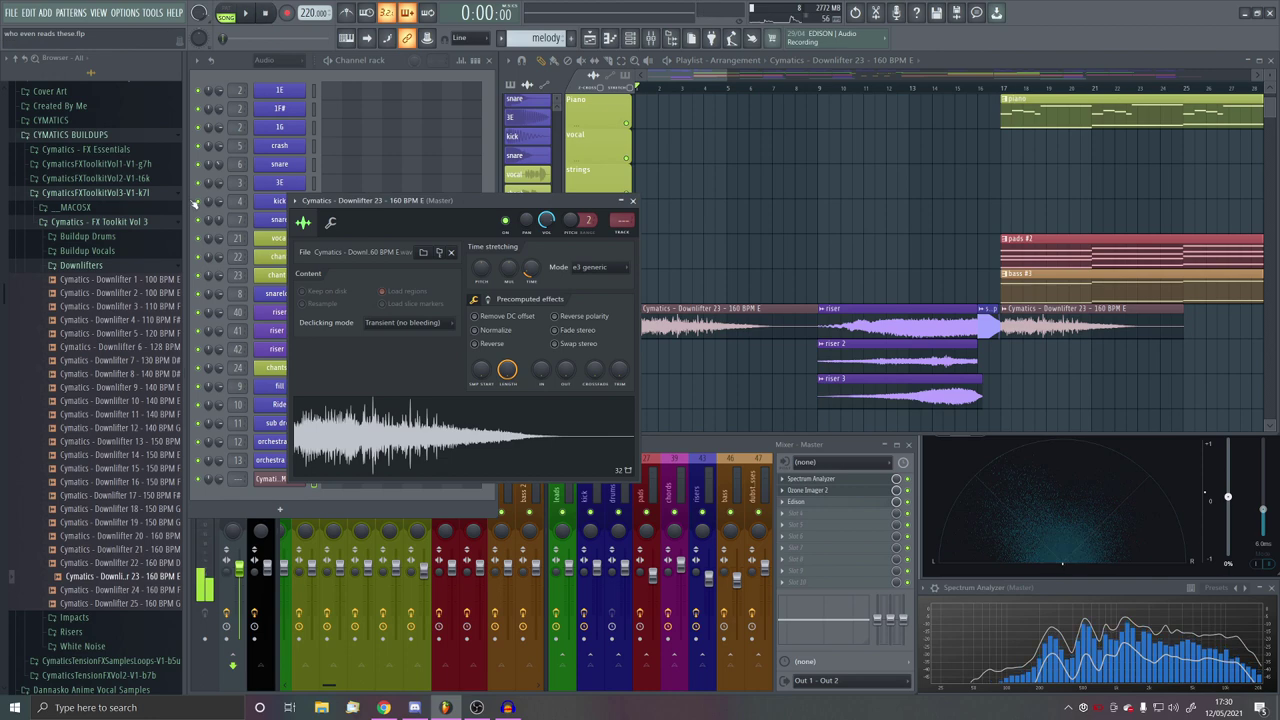
Step: Add Cymatics - Downlifter 6 - D 110 BPM from FX Toolkit Vol 1 at bar 1 of Track 14 and close both sample settings
{"action": "left_click", "coordinate": [92, 267]}
{"action": "left_click", "coordinate": [125, 179]}
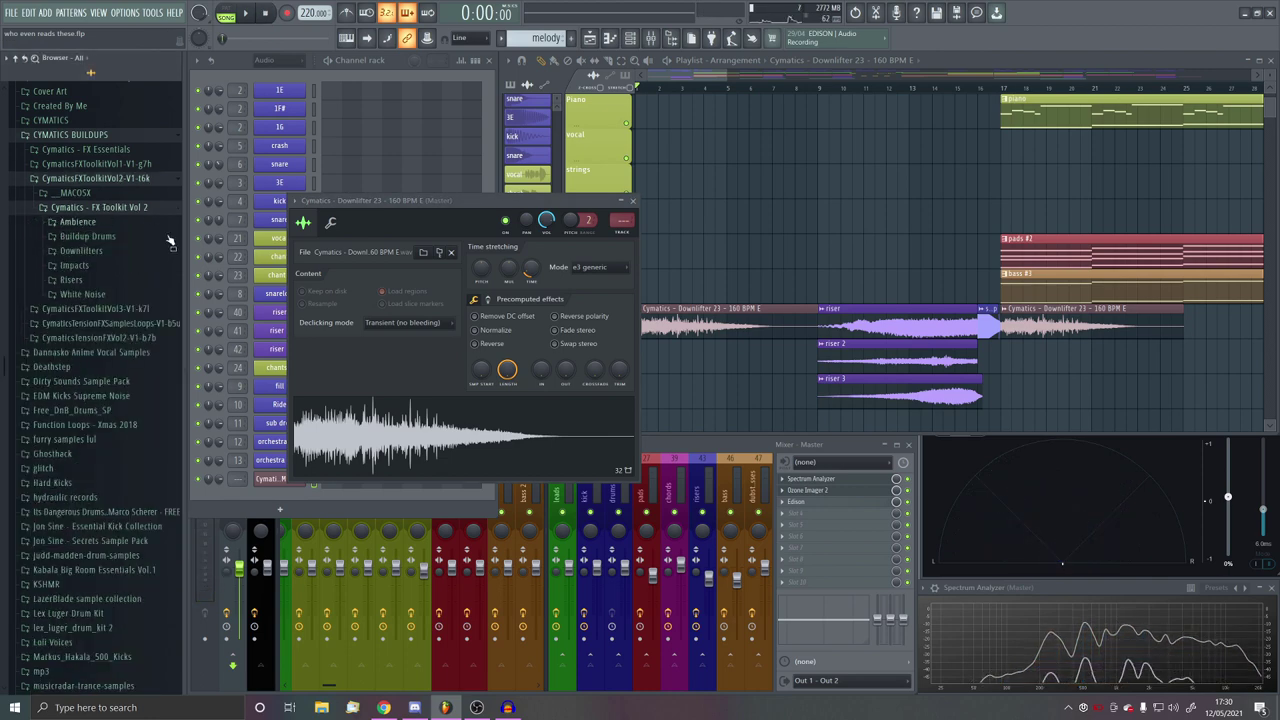
{"action": "left_click", "coordinate": [93, 251]}
{"action": "left_click_drag", "start_coordinate": [125, 303], "coordinate": [765, 263]}
{"action": "left_click_drag", "start_coordinate": [784, 250], "coordinate": [677, 354]}
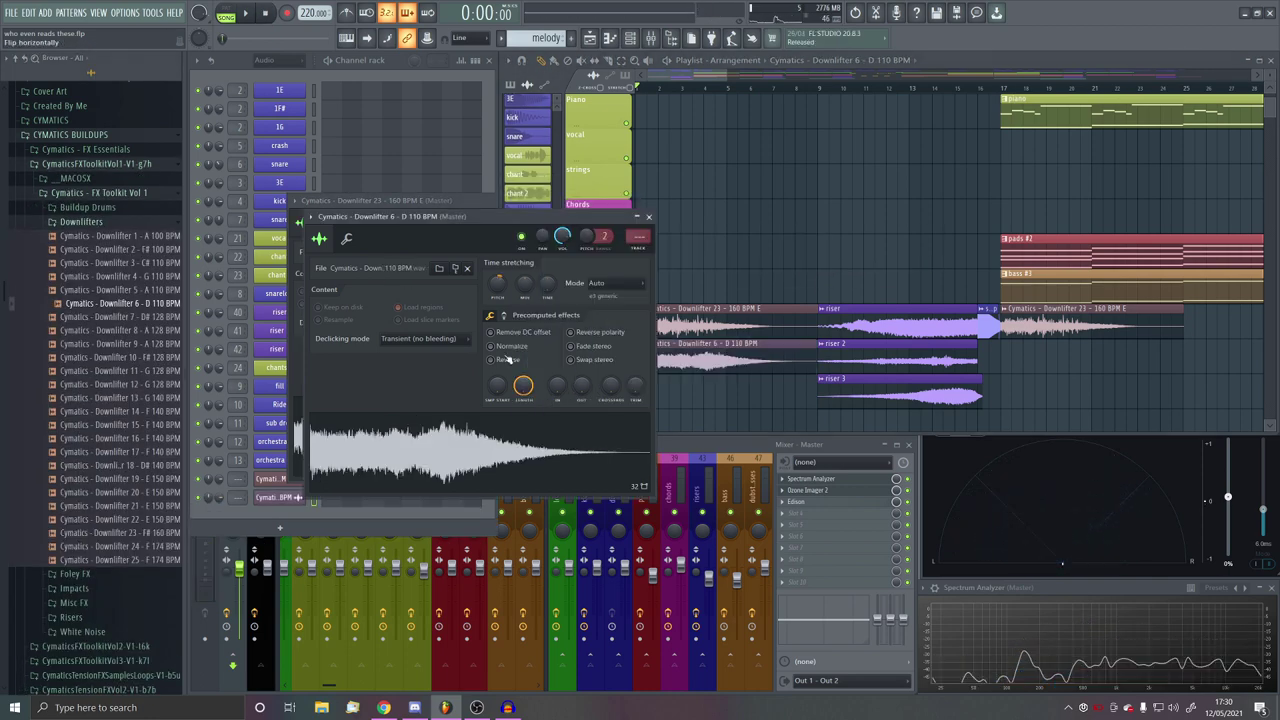
{"action": "left_click", "coordinate": [286, 499]}
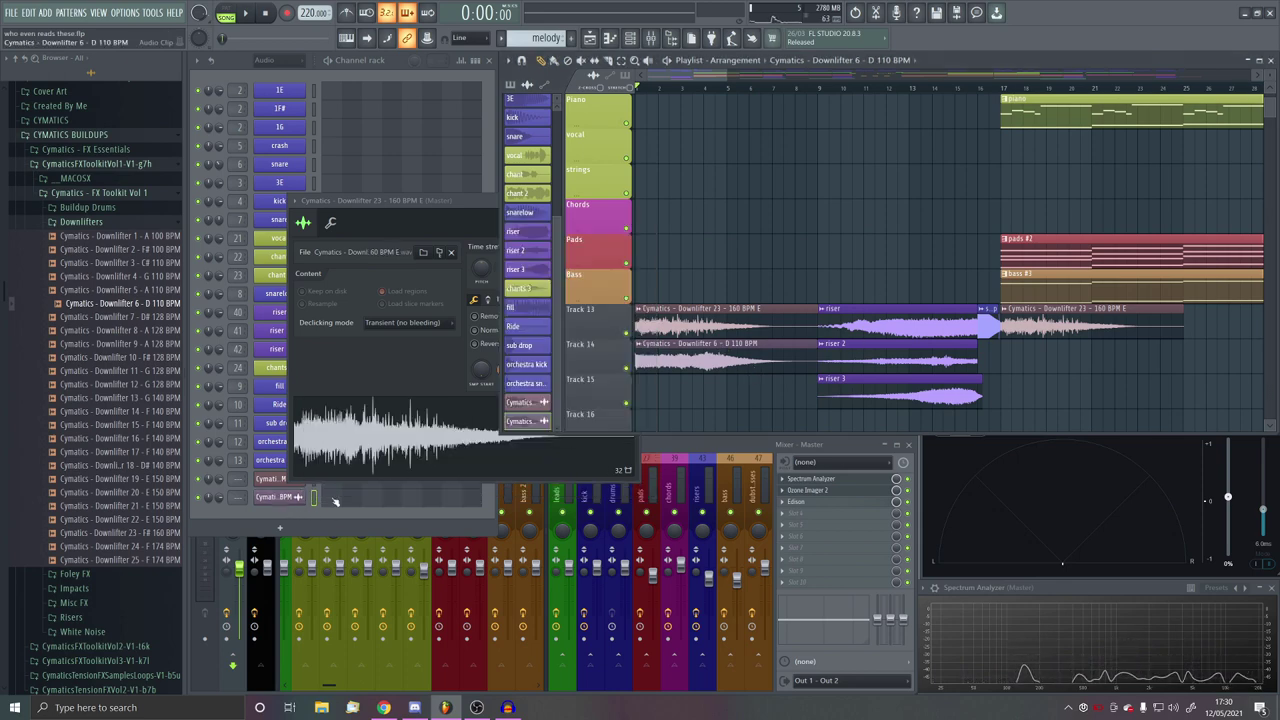
{"action": "left_click", "coordinate": [429, 211]}
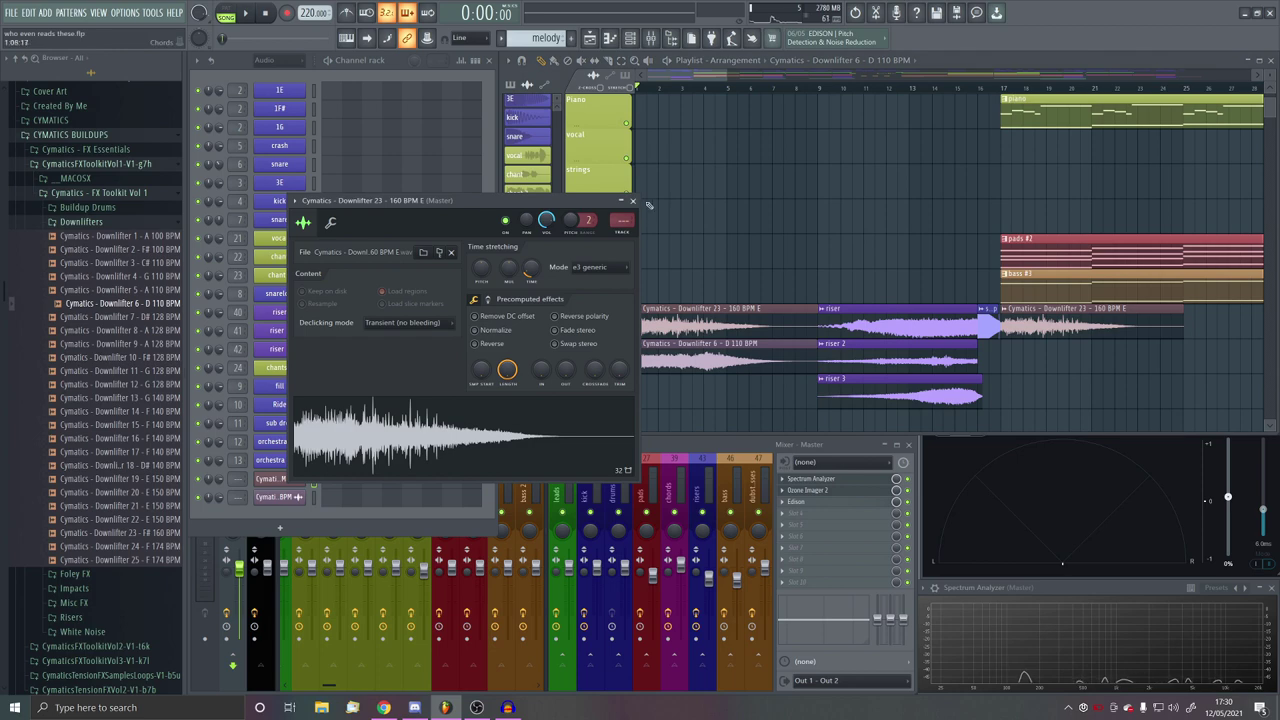
{"action": "left_click", "coordinate": [632, 201]}
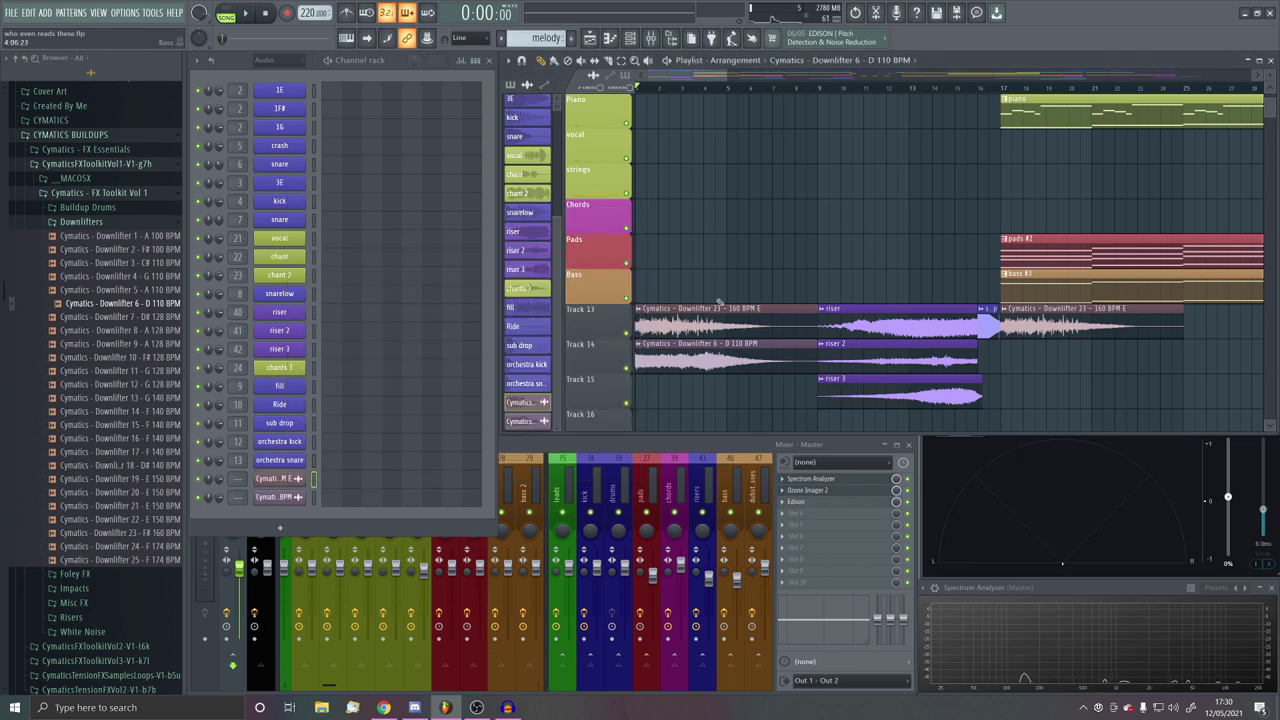
Step: Place a copy of the Downlifter 6 clip at bar 17 of Track 14, beneath the Downlifter 23 clip
{"action": "left_click", "coordinate": [1006, 348]}
{"action": "scroll", "coordinate": [956, 378], "scroll_direction": "down", "scroll_amount": 4}
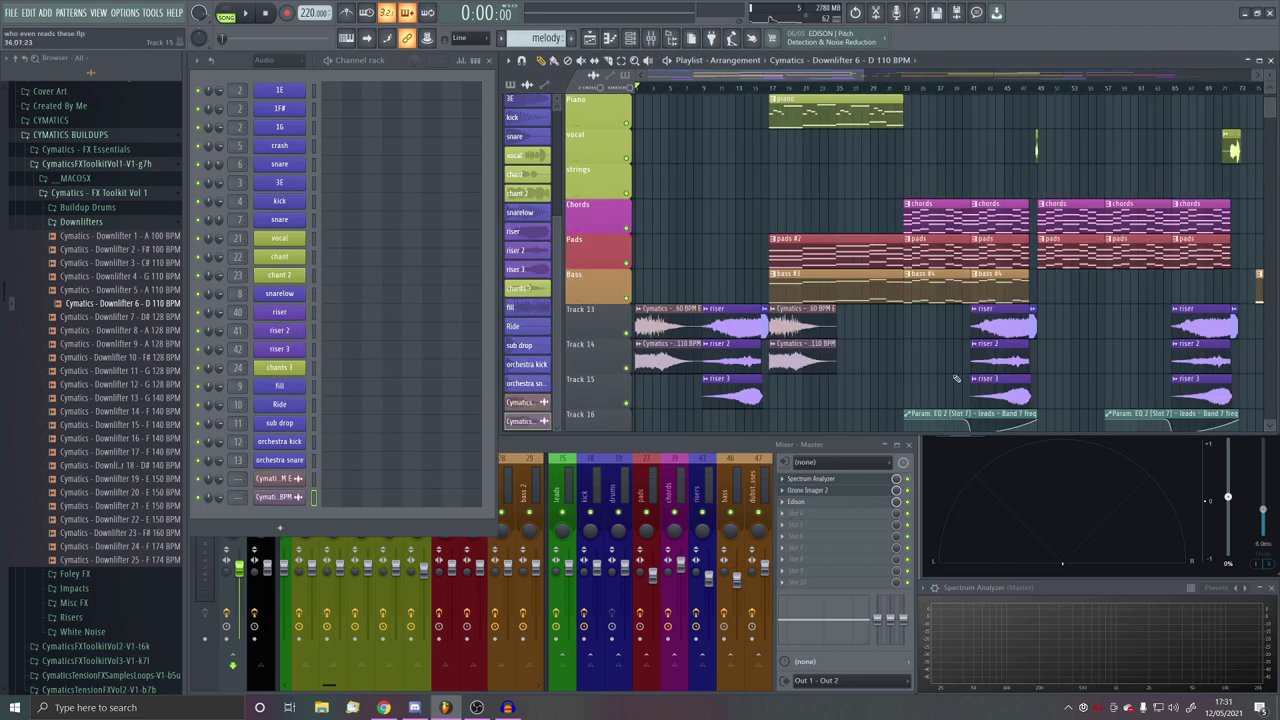
Step: Place copies of the Downlifter 6 clip at bars 89 and 185 of Track 14, and audition Track 14 soloed
{"action": "scroll", "coordinate": [838, 296], "scroll_direction": "down", "scroll_amount": 3}
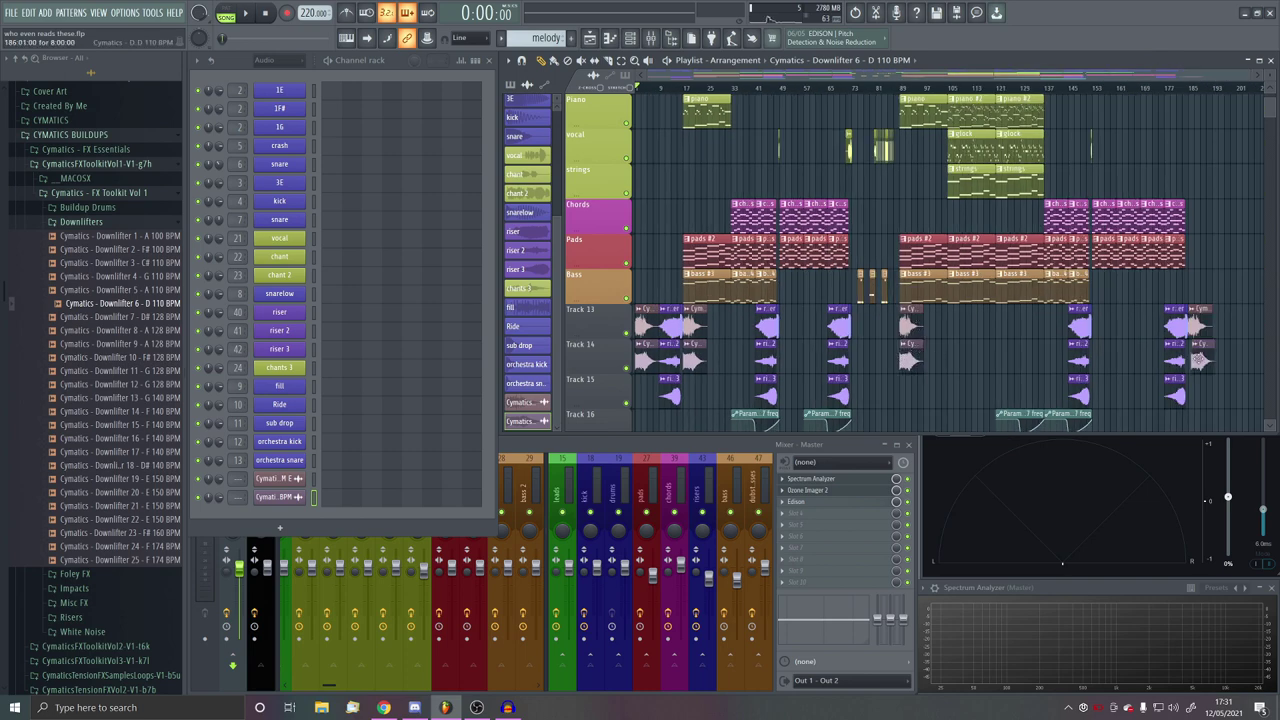
{"action": "scroll", "coordinate": [620, 368], "scroll_direction": "up", "scroll_amount": 6}
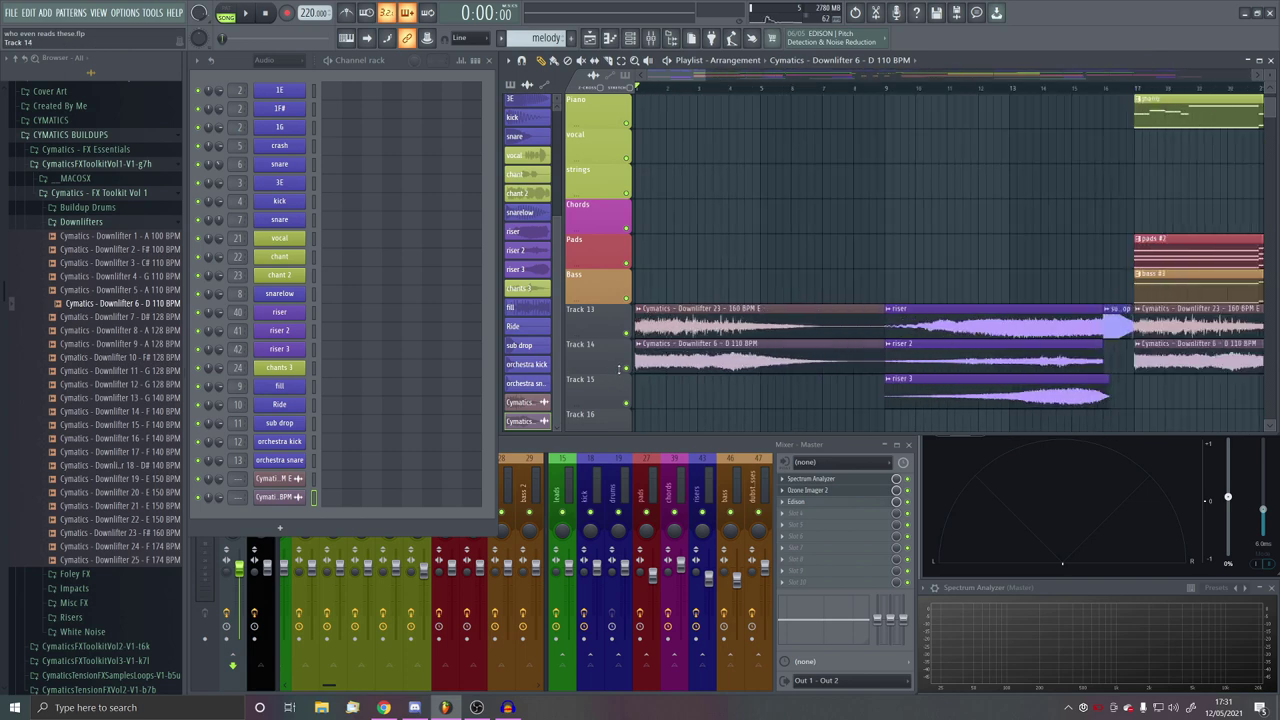
{"action": "right_click", "coordinate": [627, 368]}
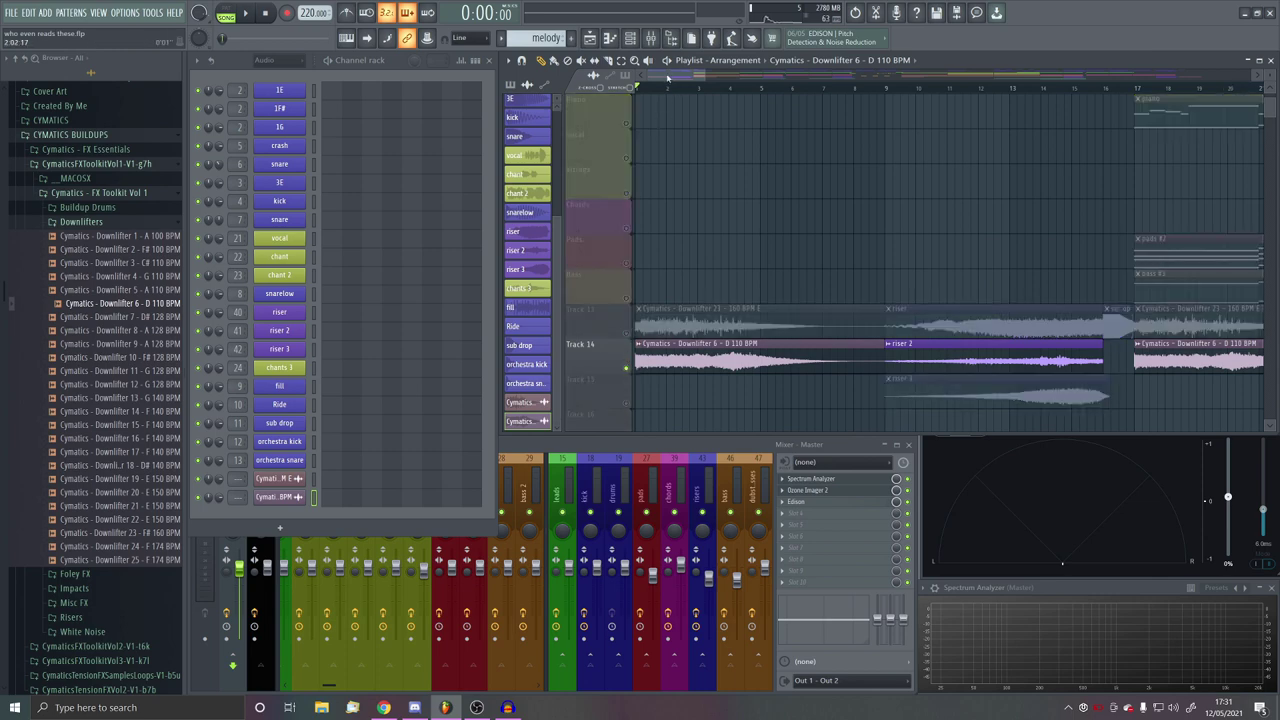
{"action": "key", "text": "space"}
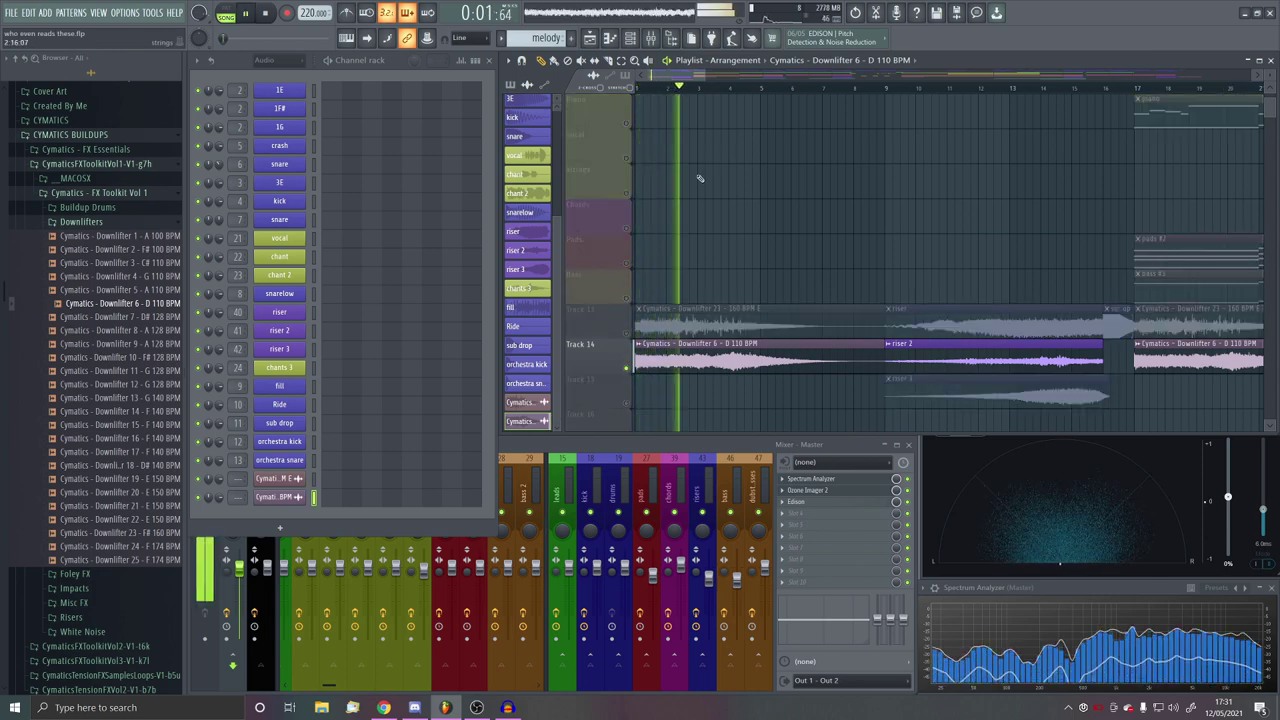
{"action": "key", "text": "space"}
{"action": "right_click", "coordinate": [627, 333]}
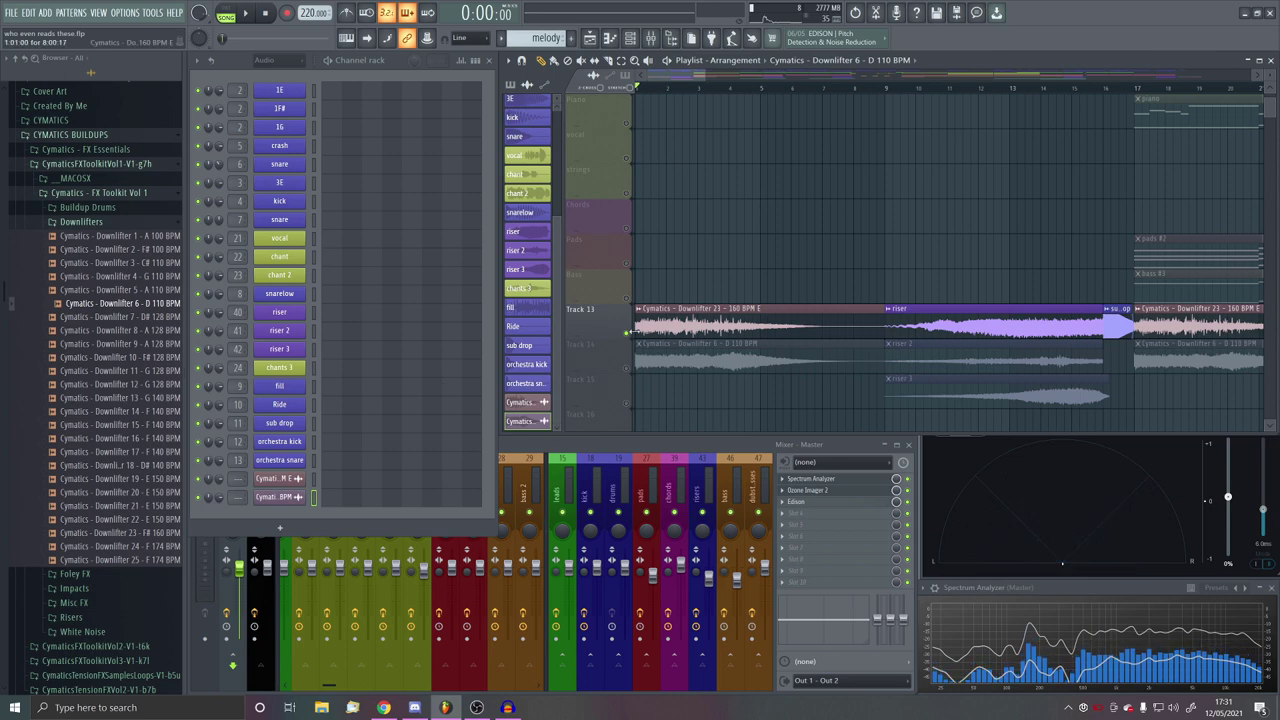
{"action": "right_click", "coordinate": [628, 333]}
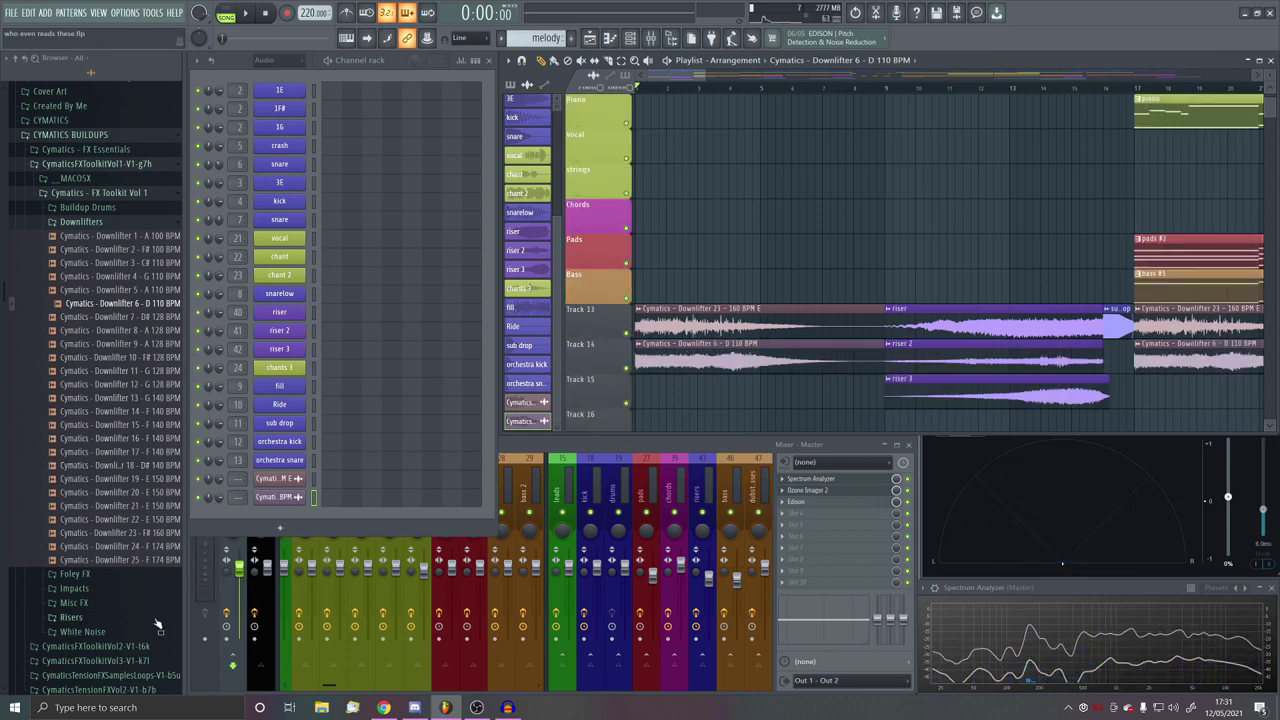
Step: Add Cymatics - White Noise Down 8 from FX Toolkit Vol 3 at bar 1 of Track 16 with a quick fade out of about 20%
{"action": "left_click", "coordinate": [111, 636]}
{"action": "scroll", "coordinate": [910, 355], "scroll_direction": "down", "scroll_amount": 2}
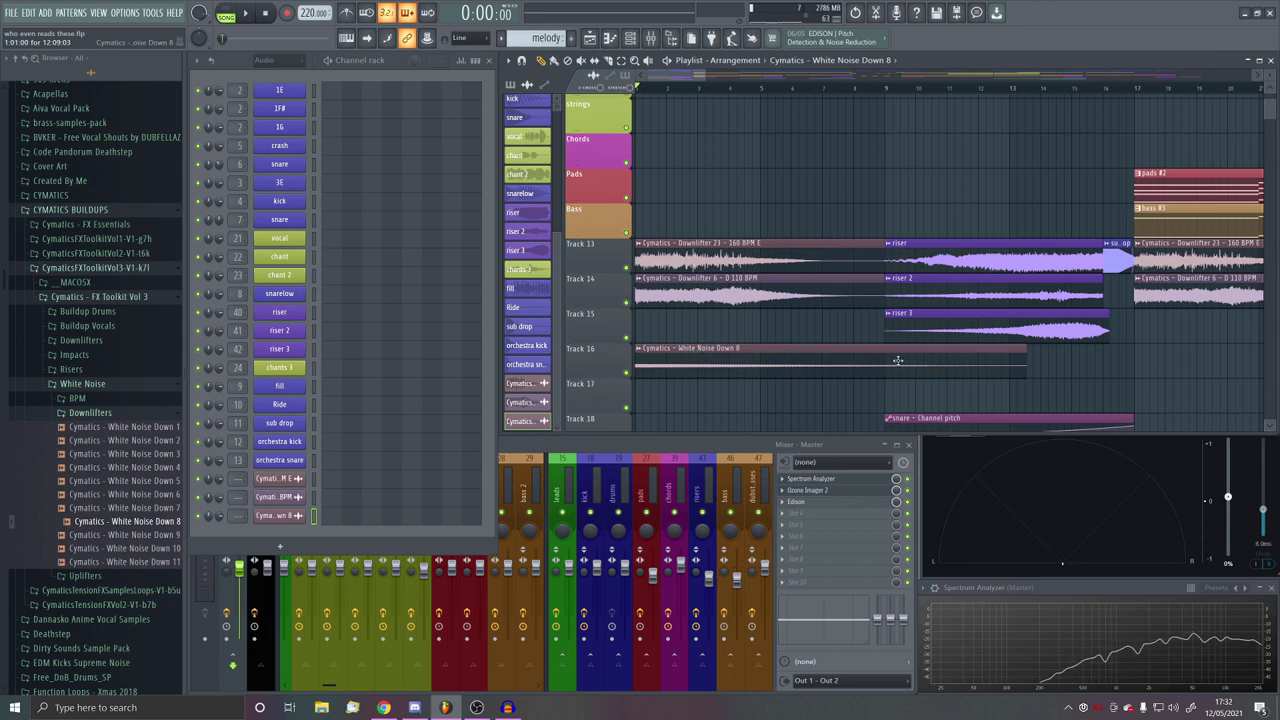
{"action": "double_click", "coordinate": [898, 360]}
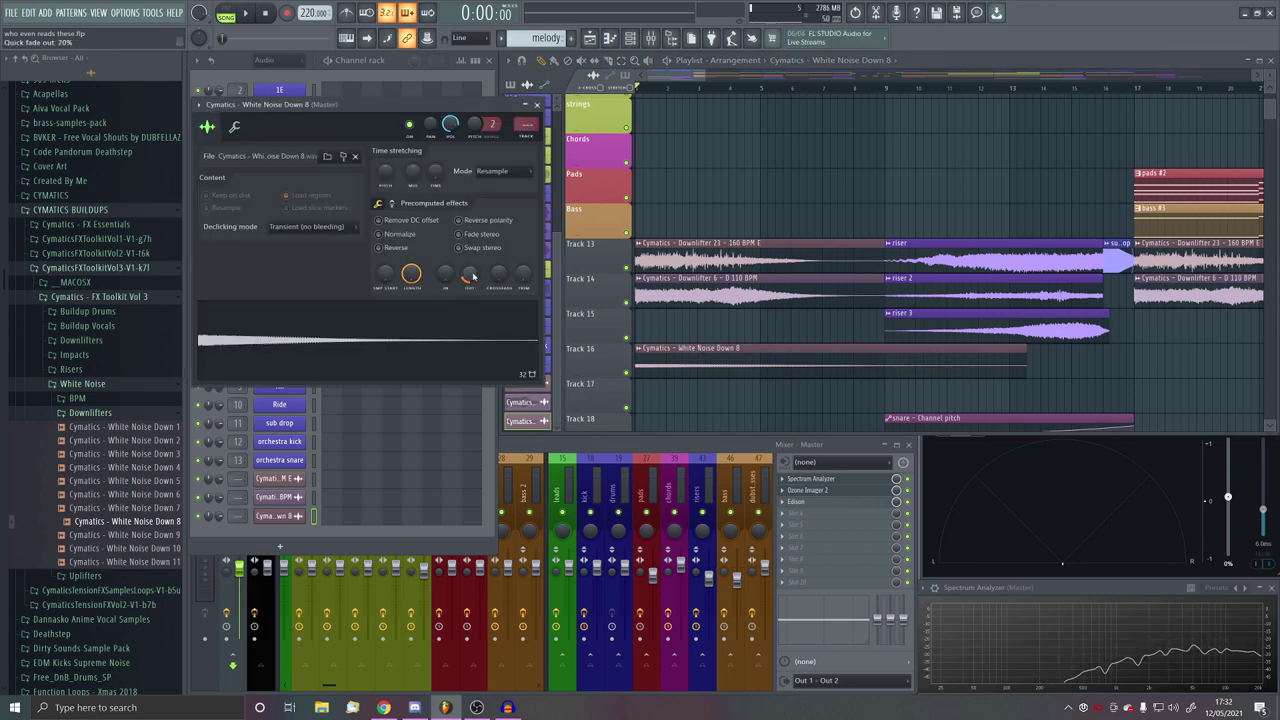
Step: Trim the White Noise Down 8 clip to end at bar 9 and move it up to Track 15
{"action": "left_click", "coordinate": [897, 372]}
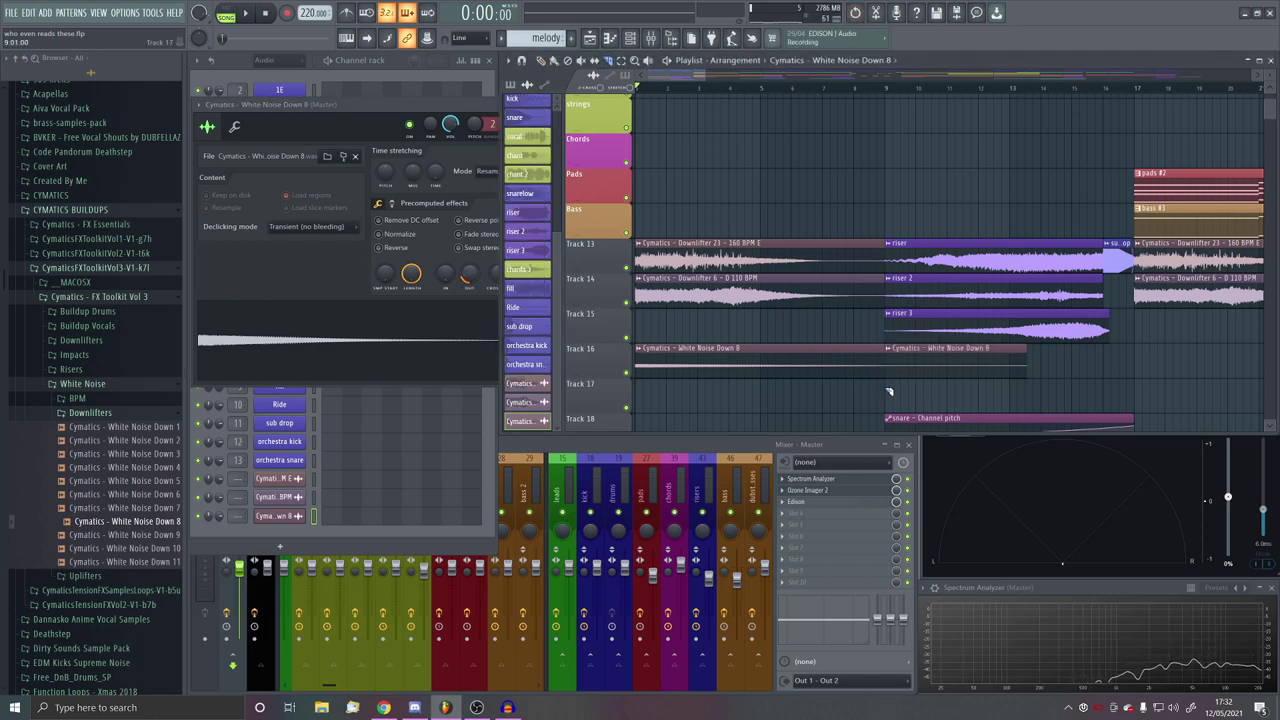
{"action": "key", "text": "p"}
{"action": "right_click", "coordinate": [906, 374]}
{"action": "left_click_drag", "start_coordinate": [843, 371], "coordinate": [843, 335]}
Step: In the White Noise Down 8 sample settings, normalize the sample, set the quick fade out to about 28% and the channel volume to about 55%
{"action": "scroll", "coordinate": [671, 315], "scroll_direction": "down", "scroll_amount": 3}
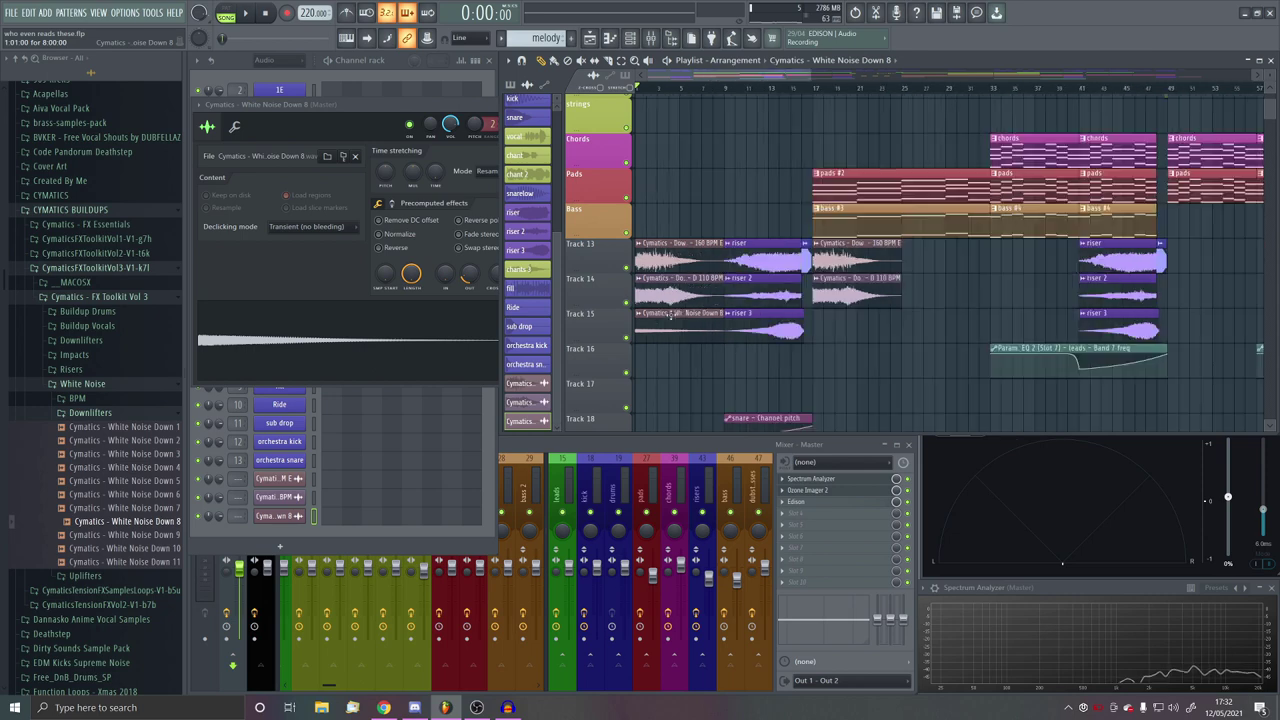
{"action": "left_click", "coordinate": [417, 262]}
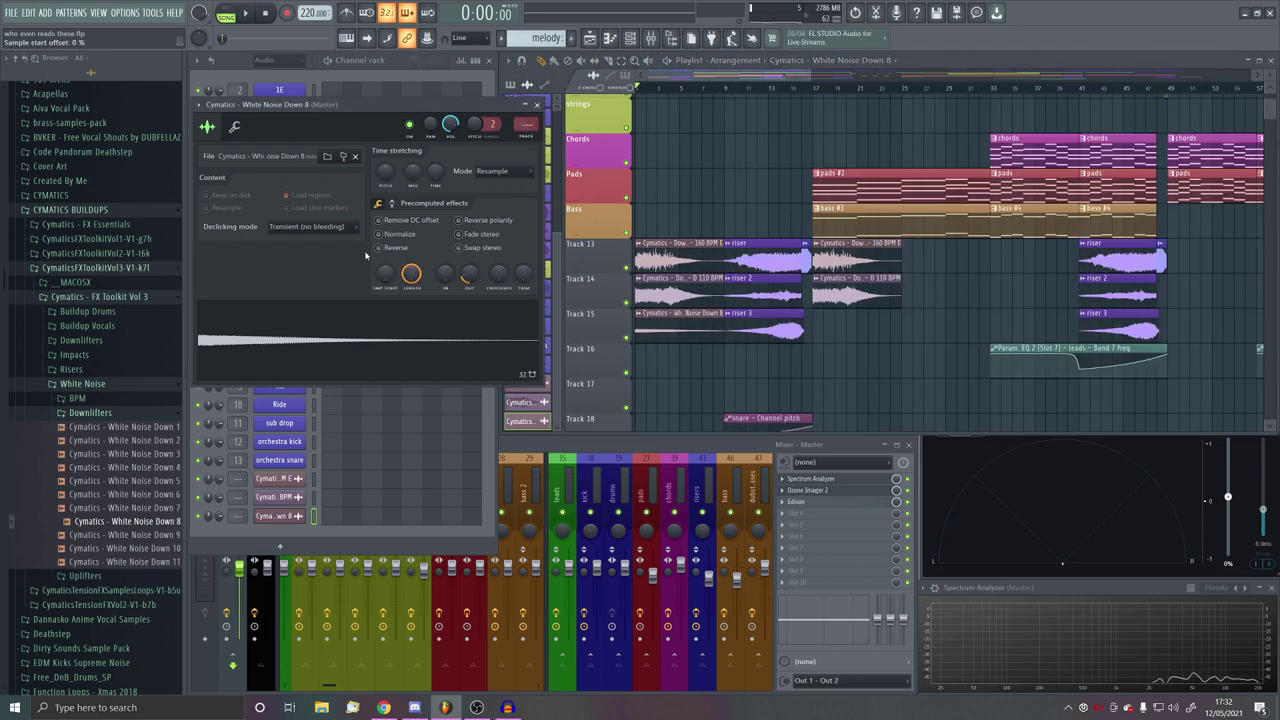
{"action": "left_click_drag", "start_coordinate": [467, 274], "coordinate": [467, 255]}
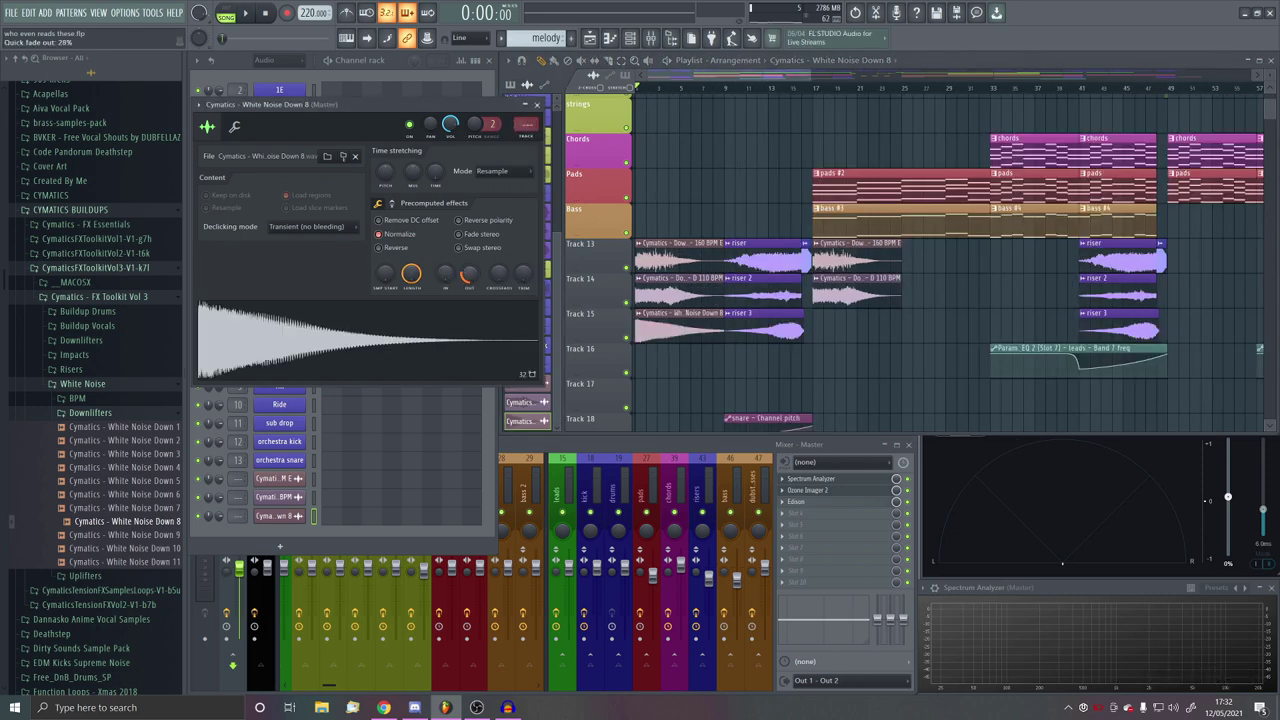
{"action": "left_click", "coordinate": [538, 104]}
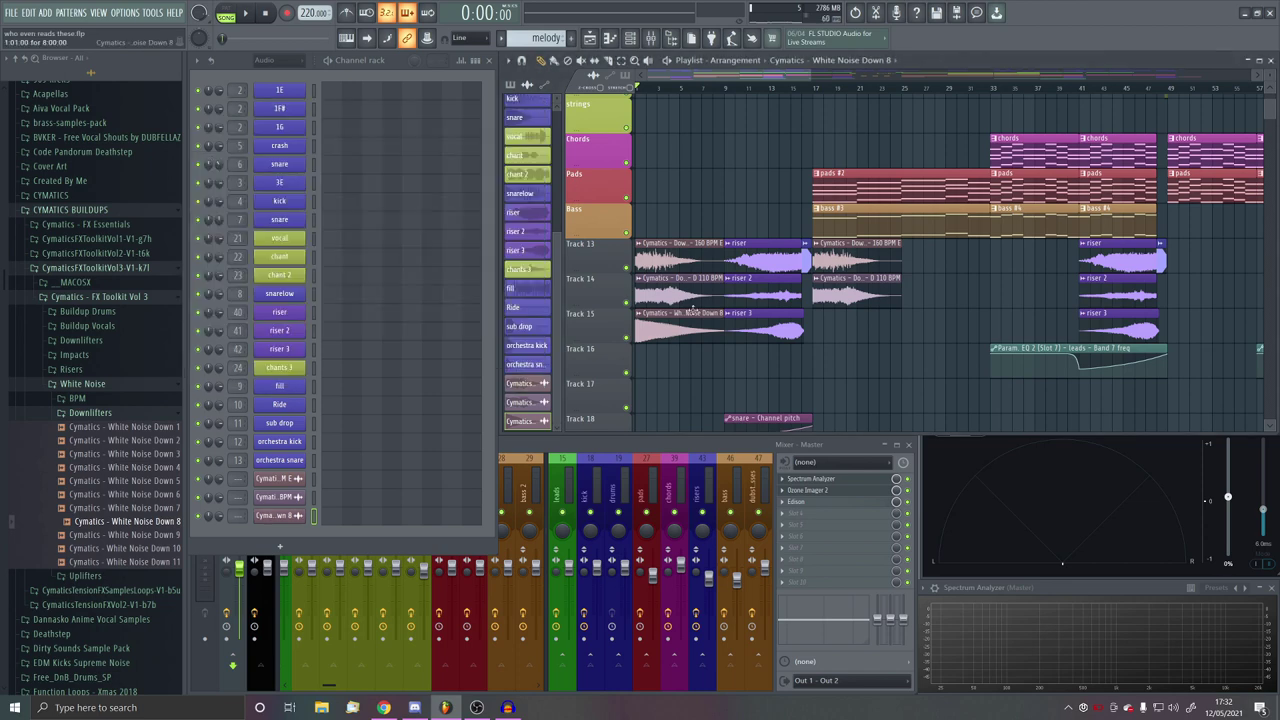
{"action": "double_click", "coordinate": [672, 320]}
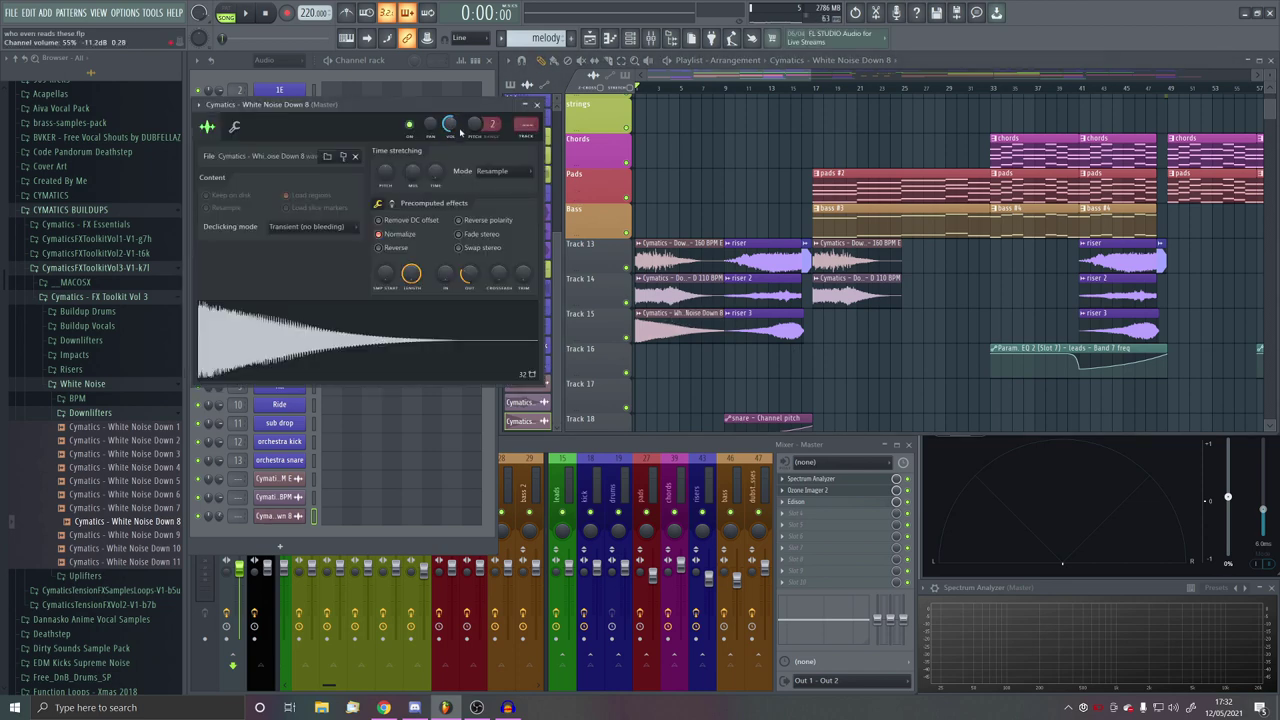
Step: Place a copy of White Noise Down 8 at bar 17 of Track 15 and play Tracks 13, 14 and 15 soloed together
{"action": "left_click", "coordinate": [814, 330]}
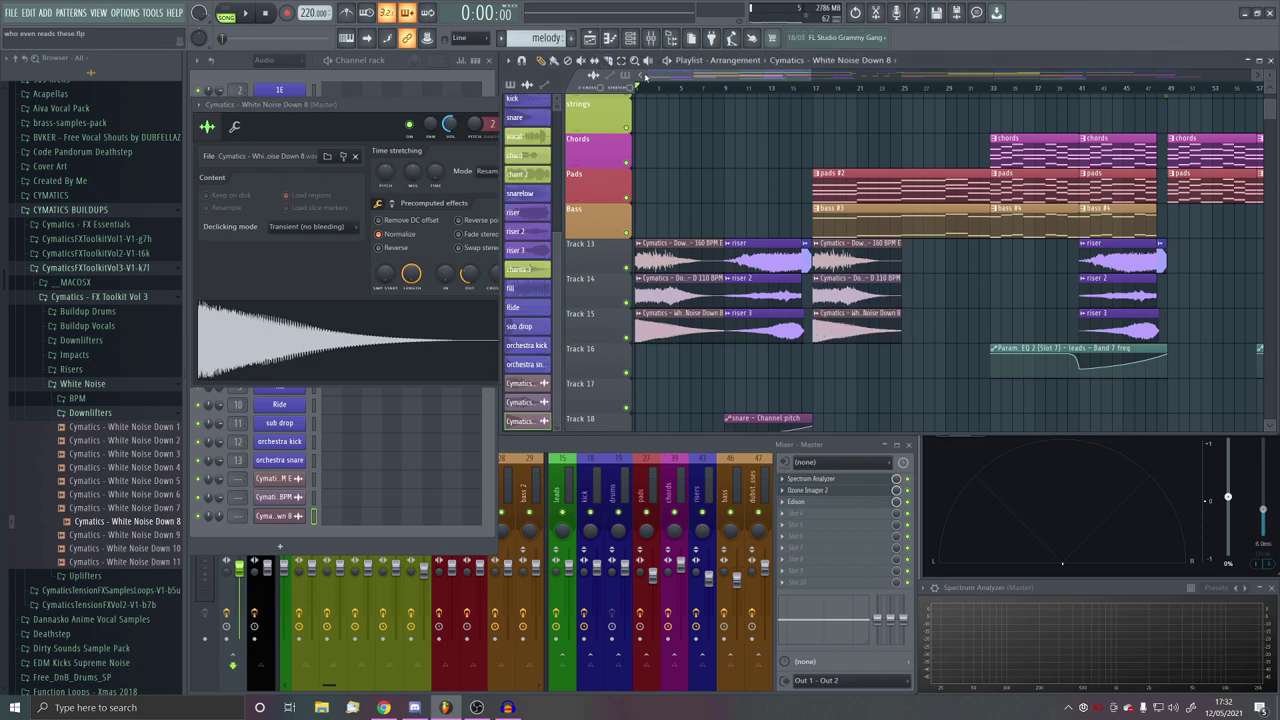
{"action": "right_click", "coordinate": [627, 269]}
{"action": "left_click", "coordinate": [627, 303]}
{"action": "left_click", "coordinate": [627, 338]}
{"action": "key", "text": "space"}
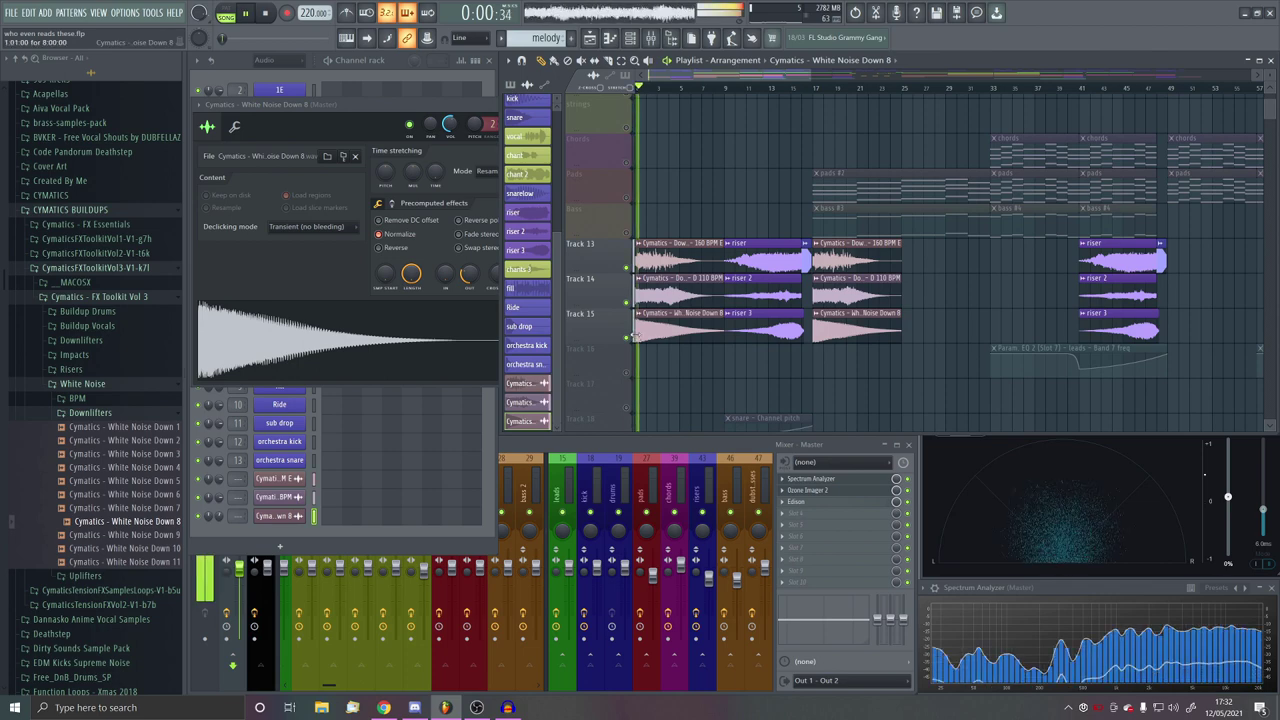
{"action": "left_click", "coordinate": [345, 262]}
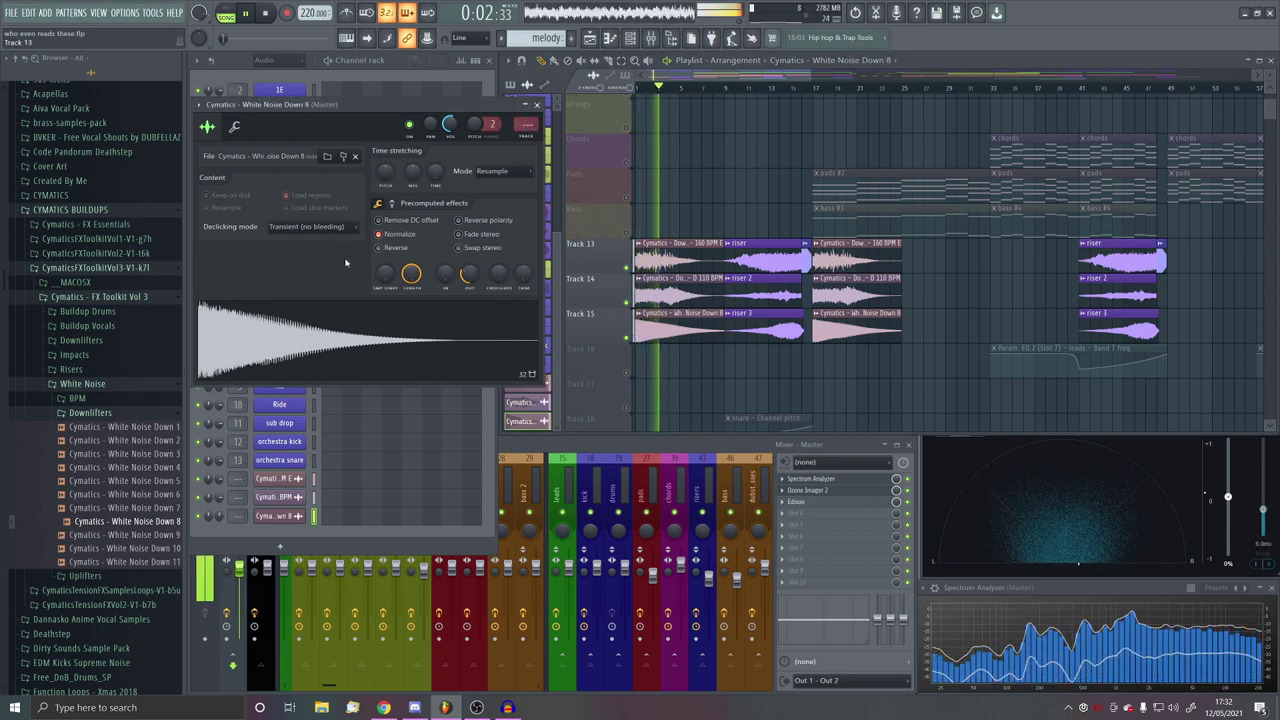
{"action": "key", "text": "space"}
Step: Place copies of the White Noise Down 8 clip at bars 89 and 185 of Track 15, beneath the other downlifters
{"action": "scroll", "coordinate": [795, 263], "scroll_direction": "down", "scroll_amount": 3}
{"action": "left_click", "coordinate": [742, 330]}
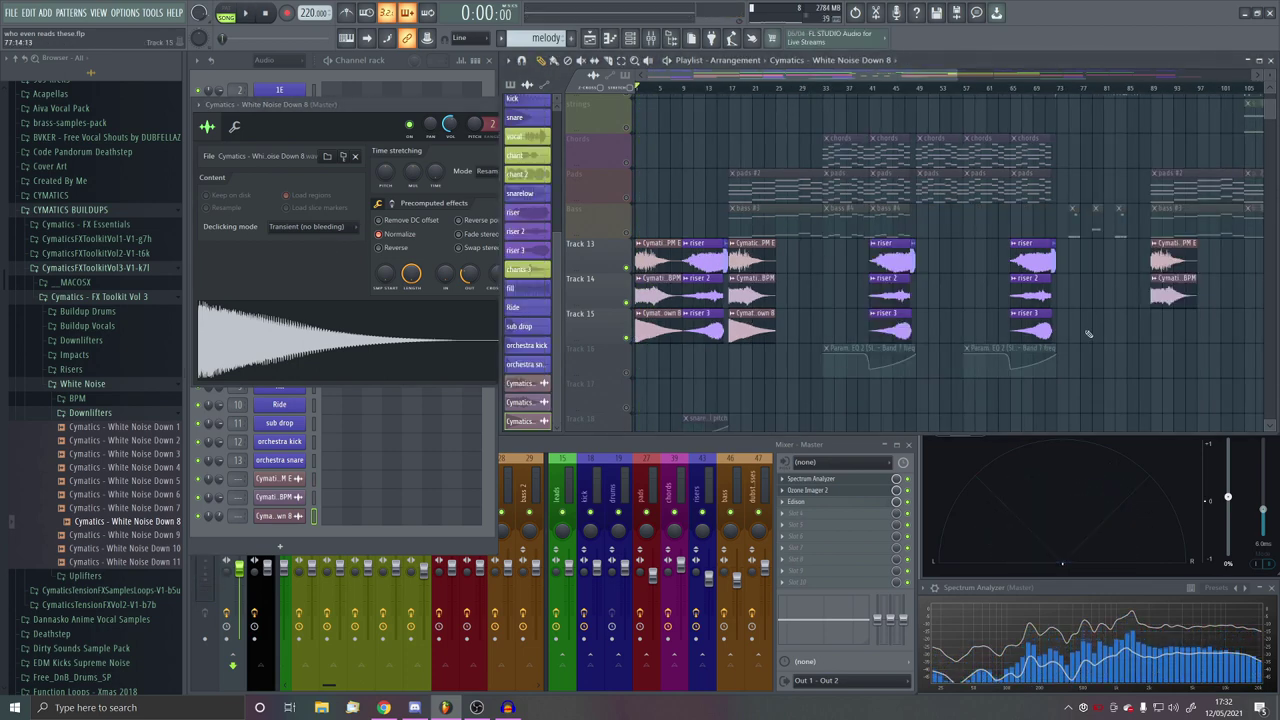
{"action": "left_click", "coordinate": [1153, 322]}
{"action": "scroll", "coordinate": [1090, 326], "scroll_direction": "up", "scroll_amount": 5}
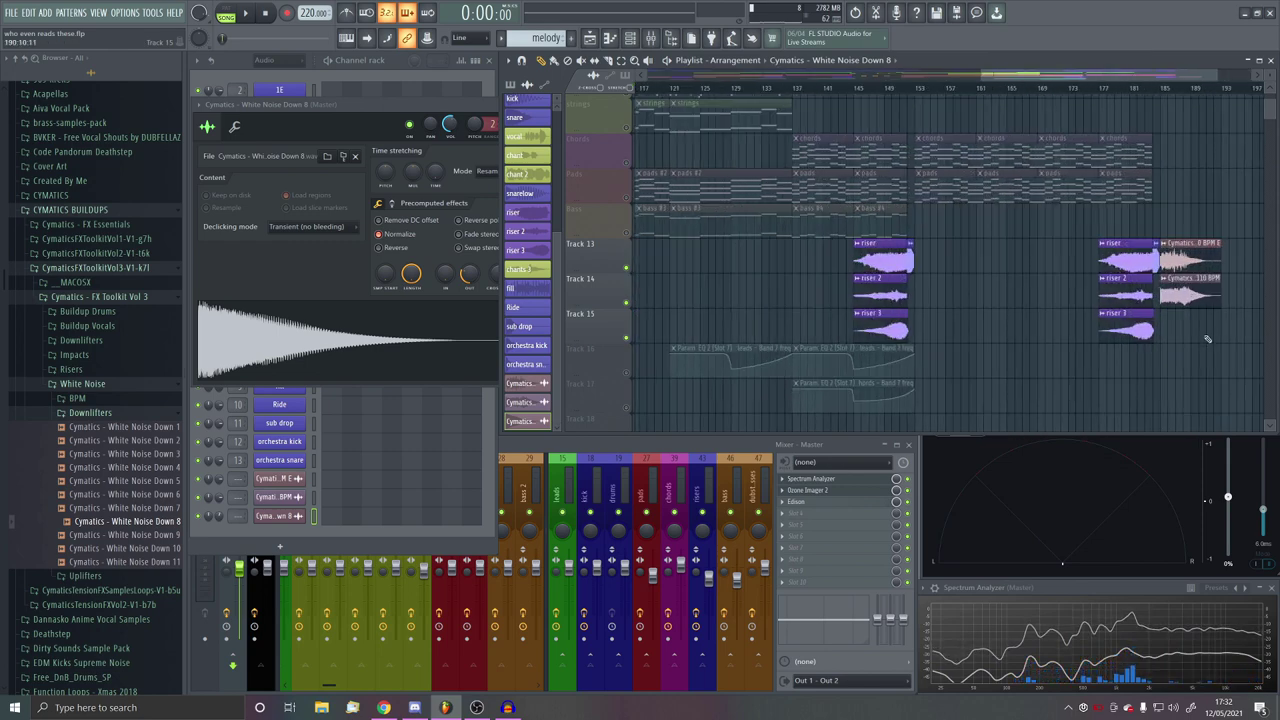
{"action": "scroll", "coordinate": [1145, 330], "scroll_direction": "down", "scroll_amount": 5}
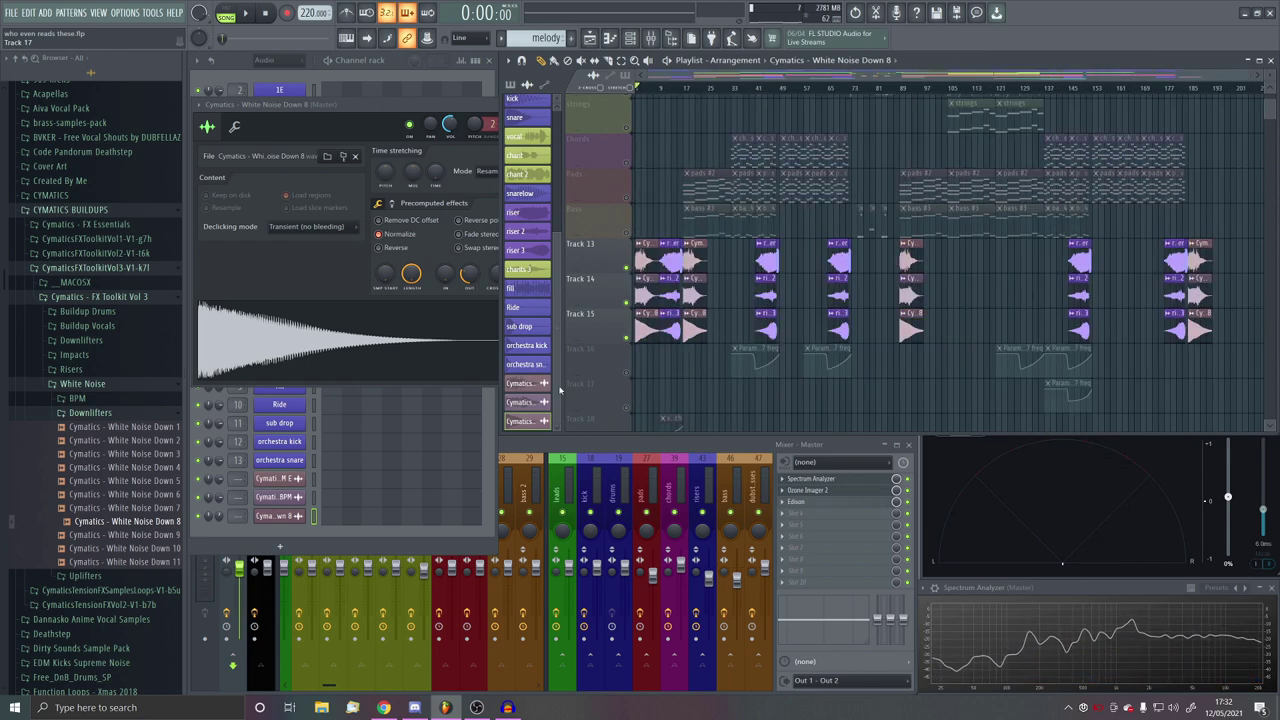
Step: Rename the three downlifter channels "down", remove their waveform icons and colour them dark slate blue (#595BB5)
{"action": "middle_click", "coordinate": [280, 481]}
{"action": "left_click", "coordinate": [283, 495]}
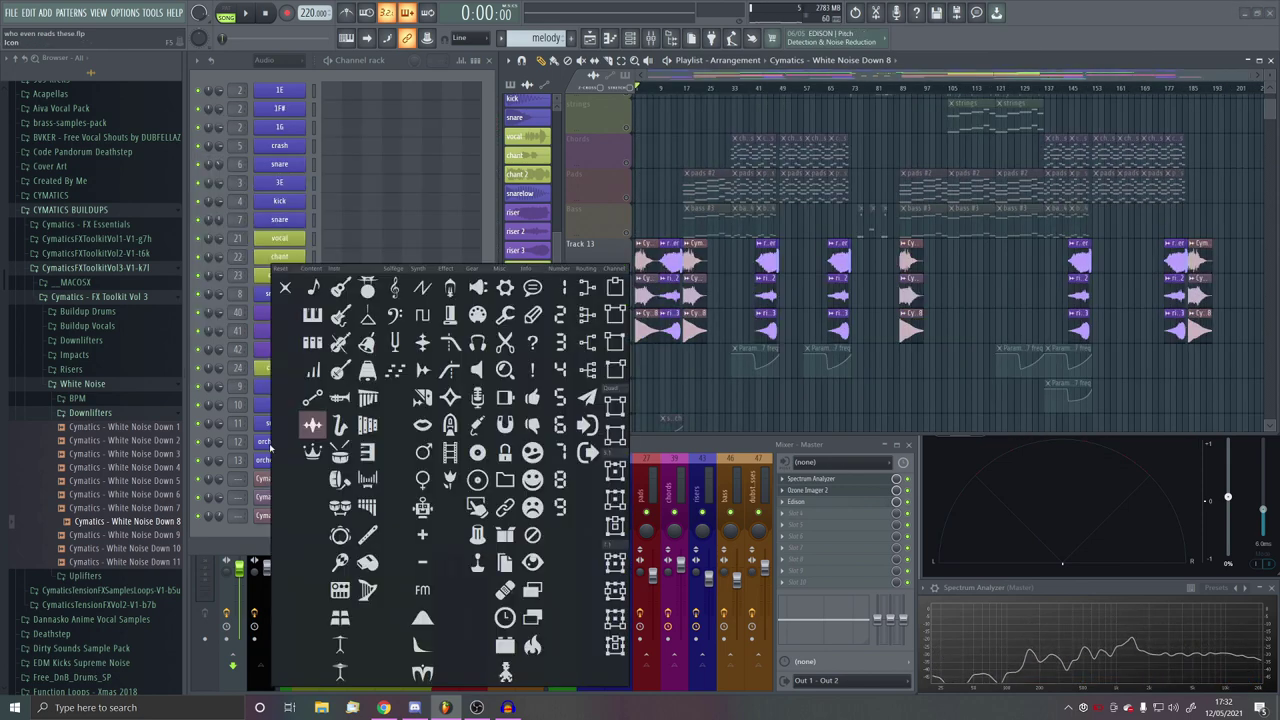
{"action": "left_click", "coordinate": [285, 290]}
{"action": "left_click", "coordinate": [398, 493]}
{"action": "left_click", "coordinate": [503, 575]}
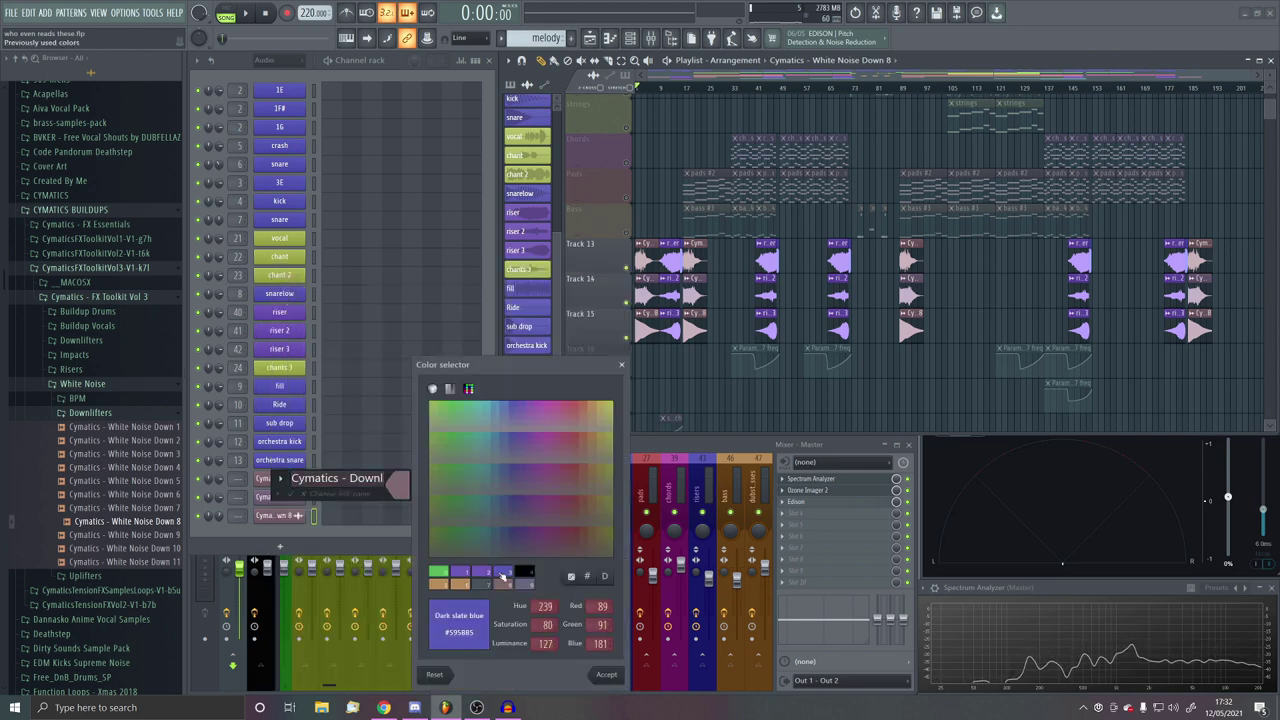
{"action": "left_click", "coordinate": [608, 675]}
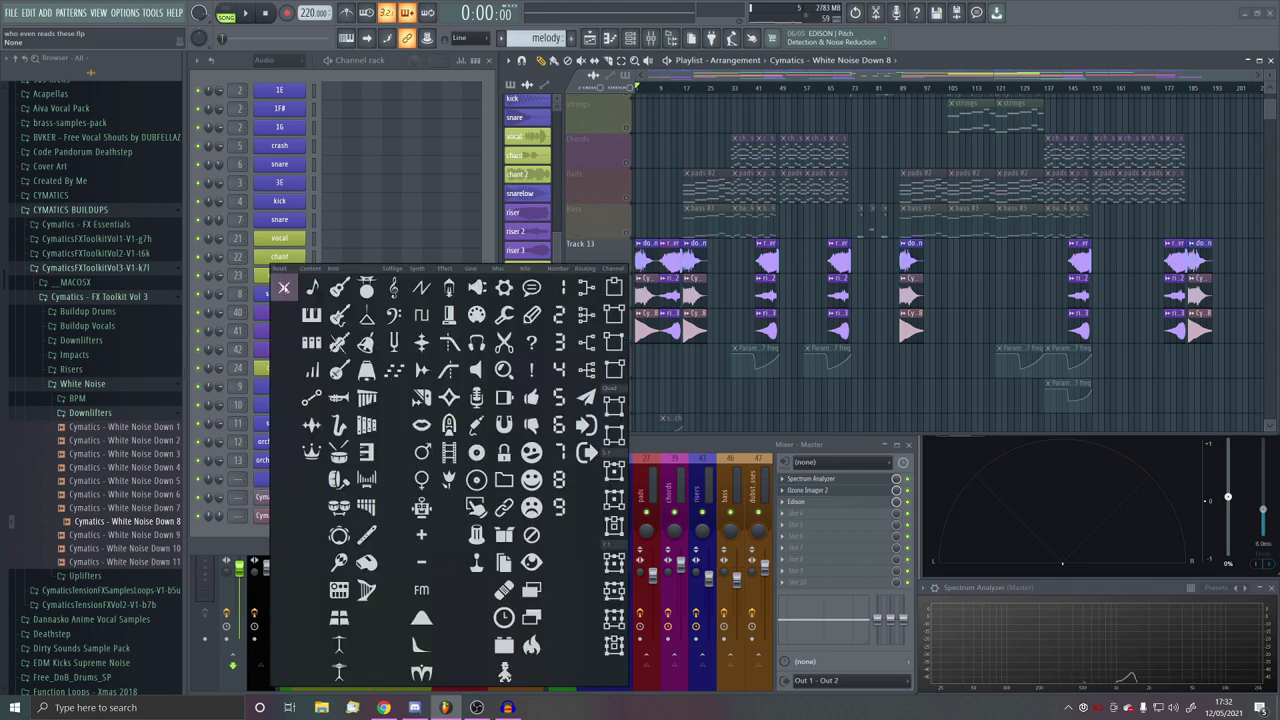
{"action": "left_click", "coordinate": [283, 289]}
{"action": "type", "text": "down"}
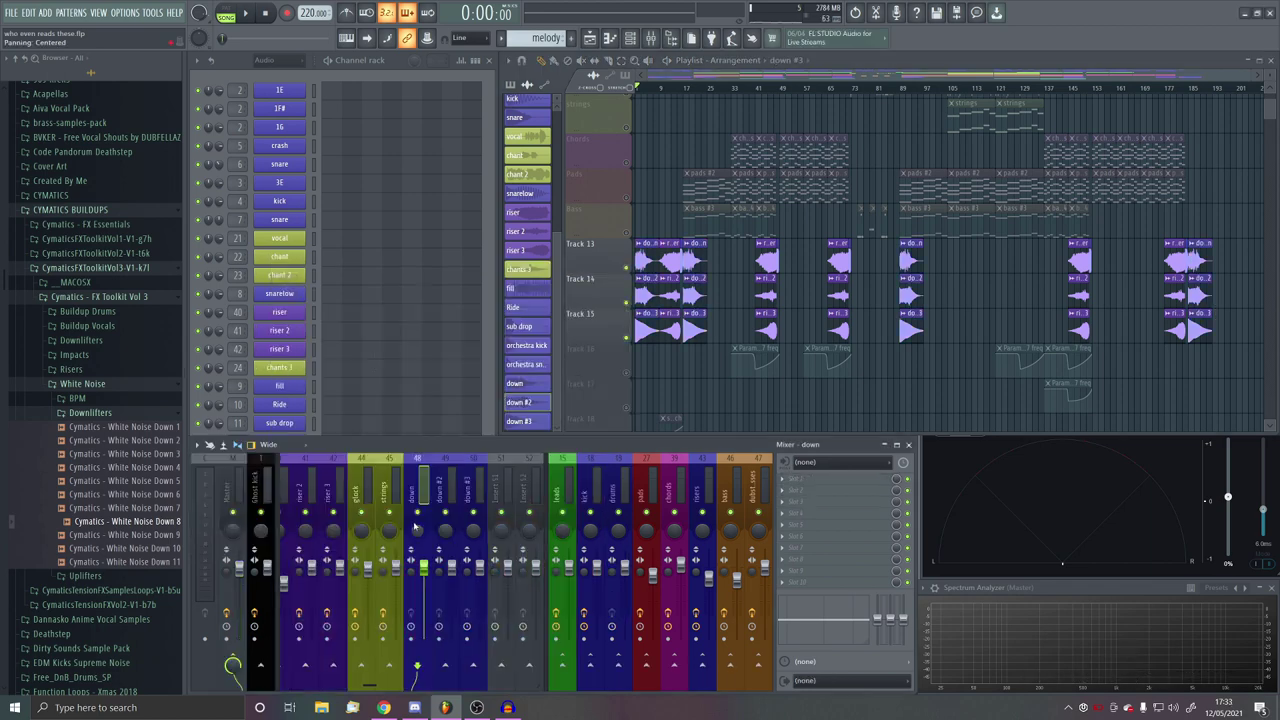
Step: Route the down mixer tracks into Insert 51 and name that bus "down lifters"
{"action": "right_click", "coordinate": [413, 508]}
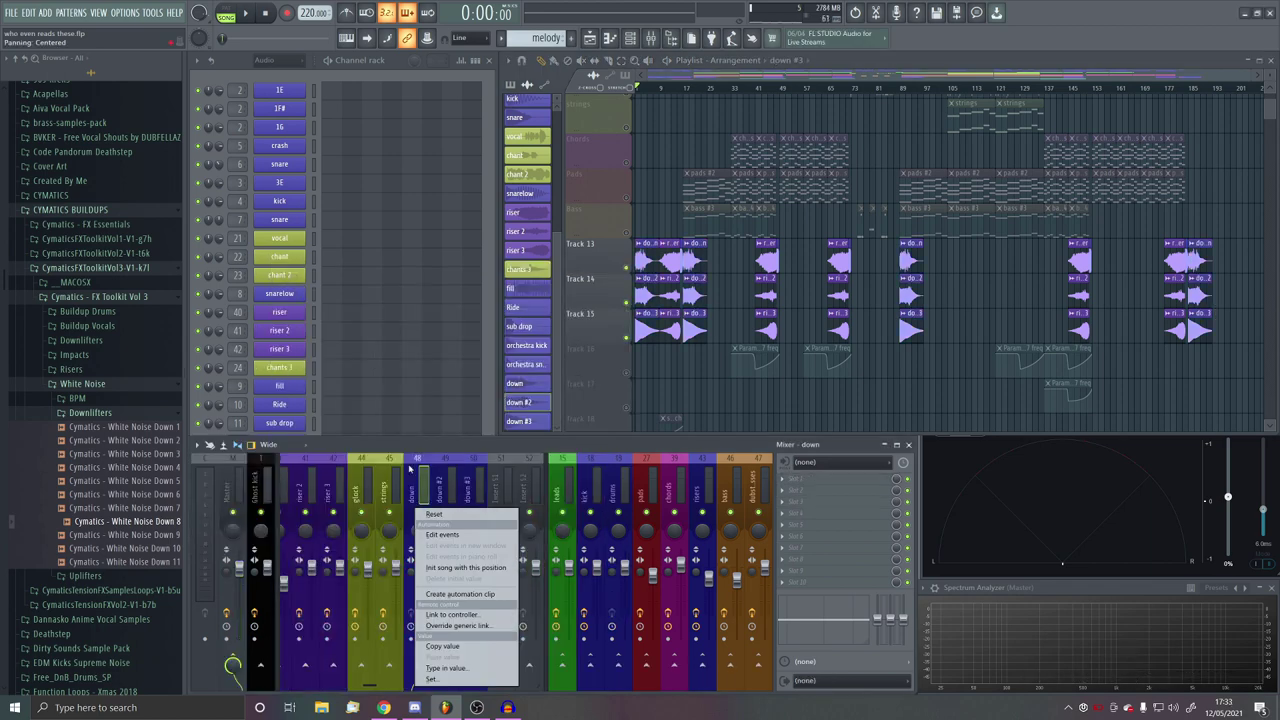
{"action": "left_click", "coordinate": [251, 660]}
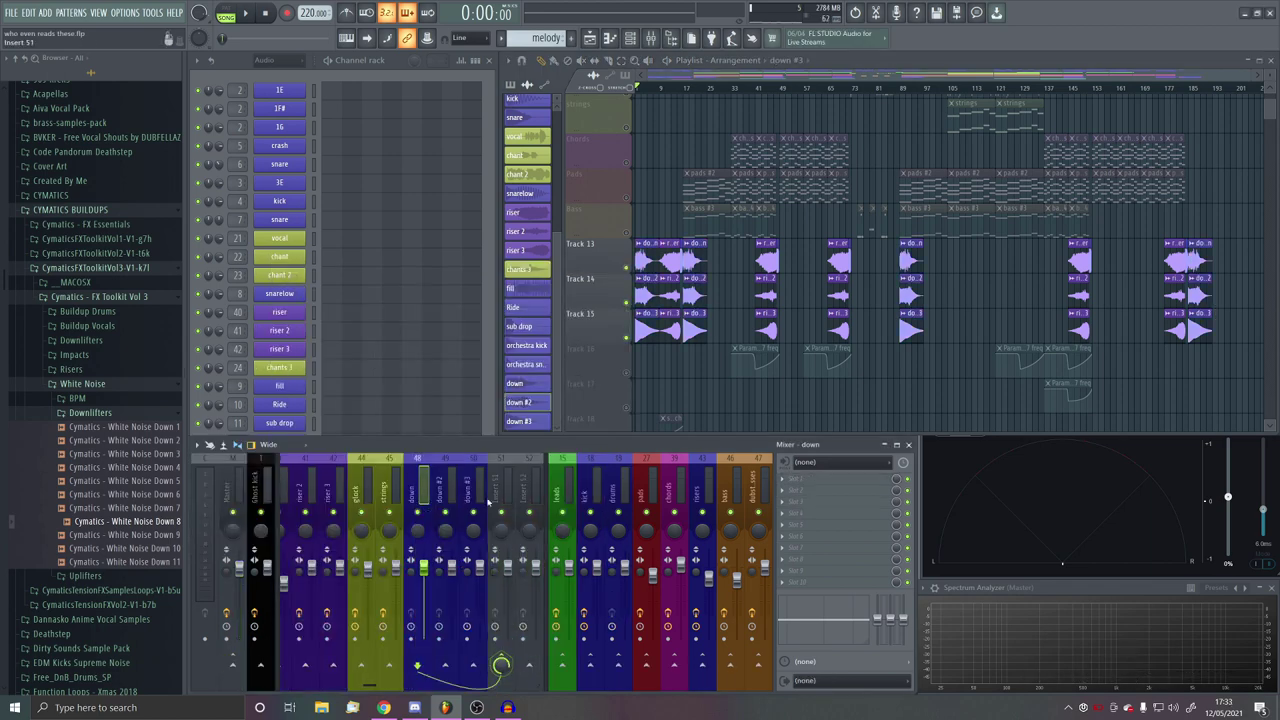
{"action": "left_click", "coordinate": [442, 502]}
{"action": "type", "text": "down lifters"}
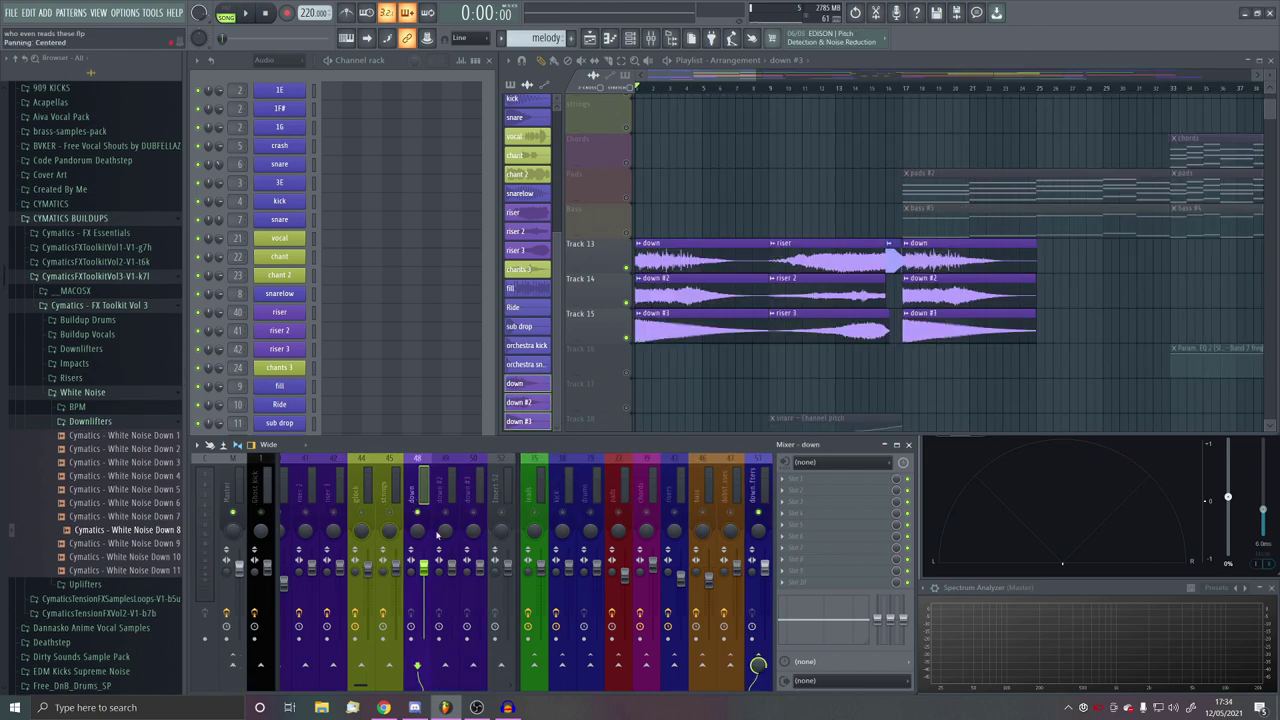
Step: Load Fruity Parametric EQ 2 on the first down mixer track and loop playback over bars 1 to 9
{"action": "left_click", "coordinate": [804, 483]}
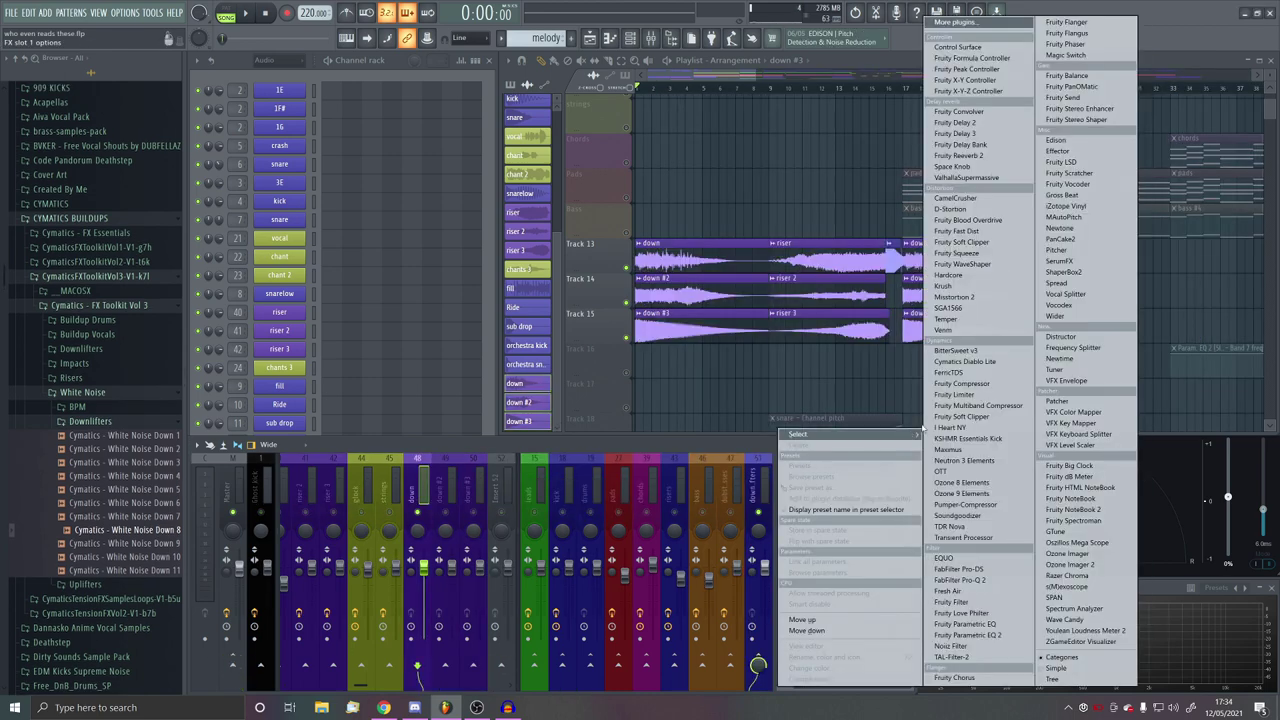
{"action": "left_click", "coordinate": [968, 635]}
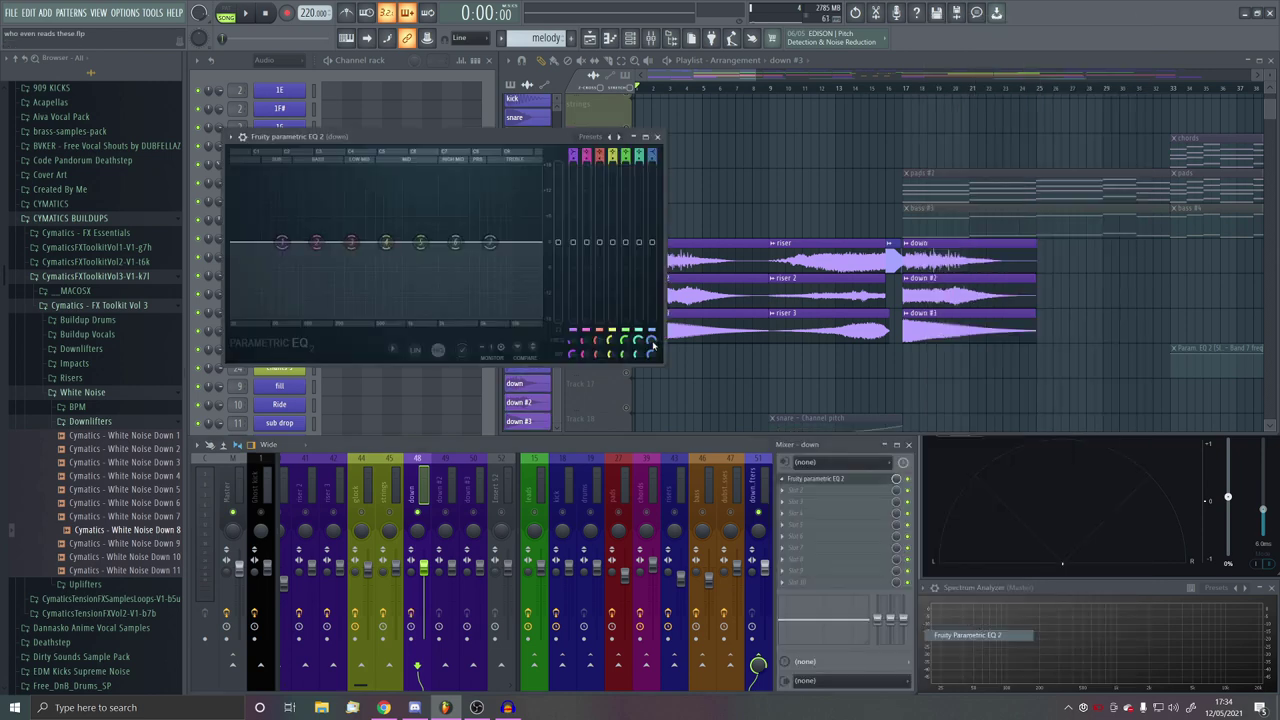
{"action": "key", "text": "space"}
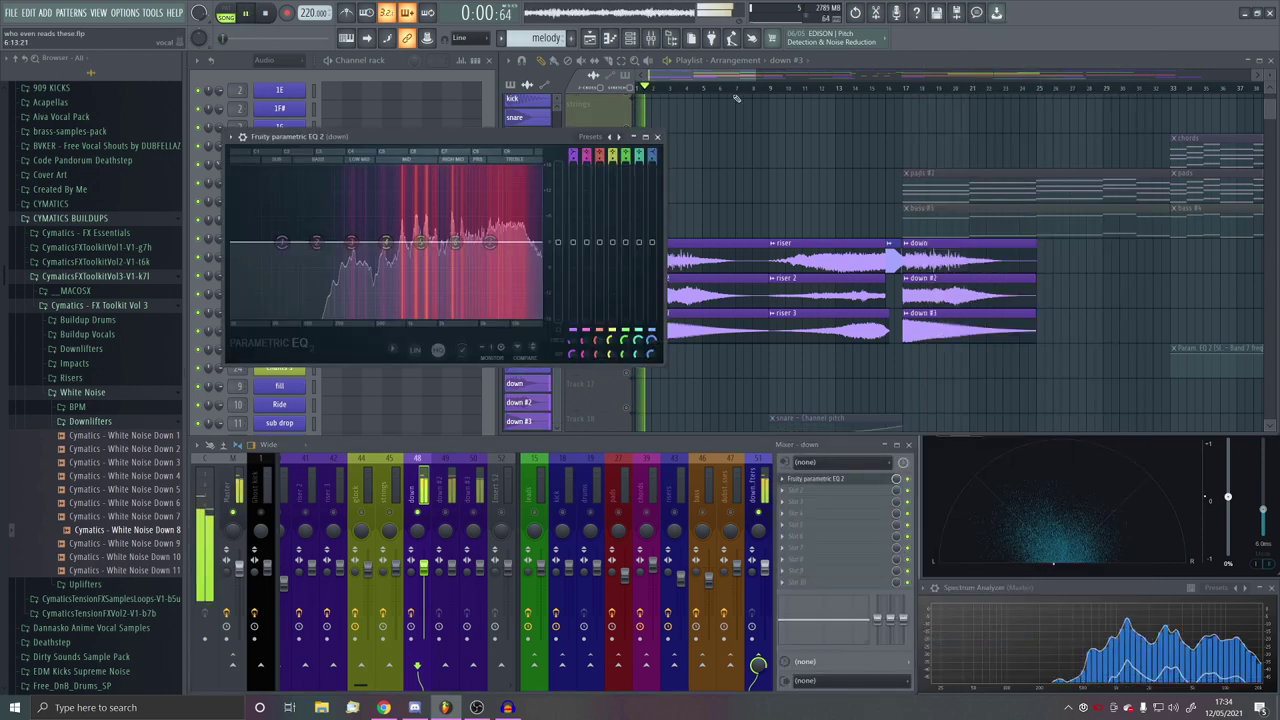
{"action": "left_click_drag", "start_coordinate": [775, 91], "coordinate": [638, 88]}
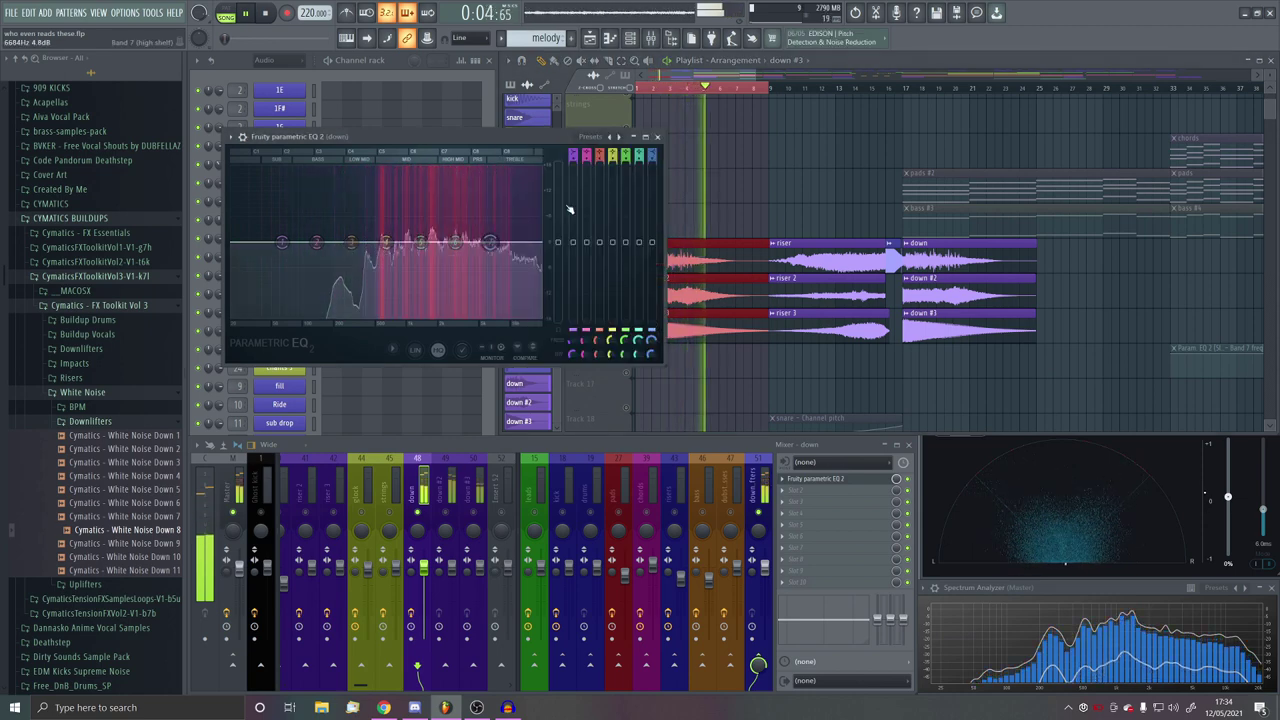
Step: Turn EQ band 1 into a high-pass filter on the down track and raise its cutoff frequency
{"action": "scroll", "coordinate": [574, 154], "scroll_direction": "down", "scroll_amount": 1}
{"action": "scroll", "coordinate": [574, 154], "scroll_direction": "down", "scroll_amount": 1}
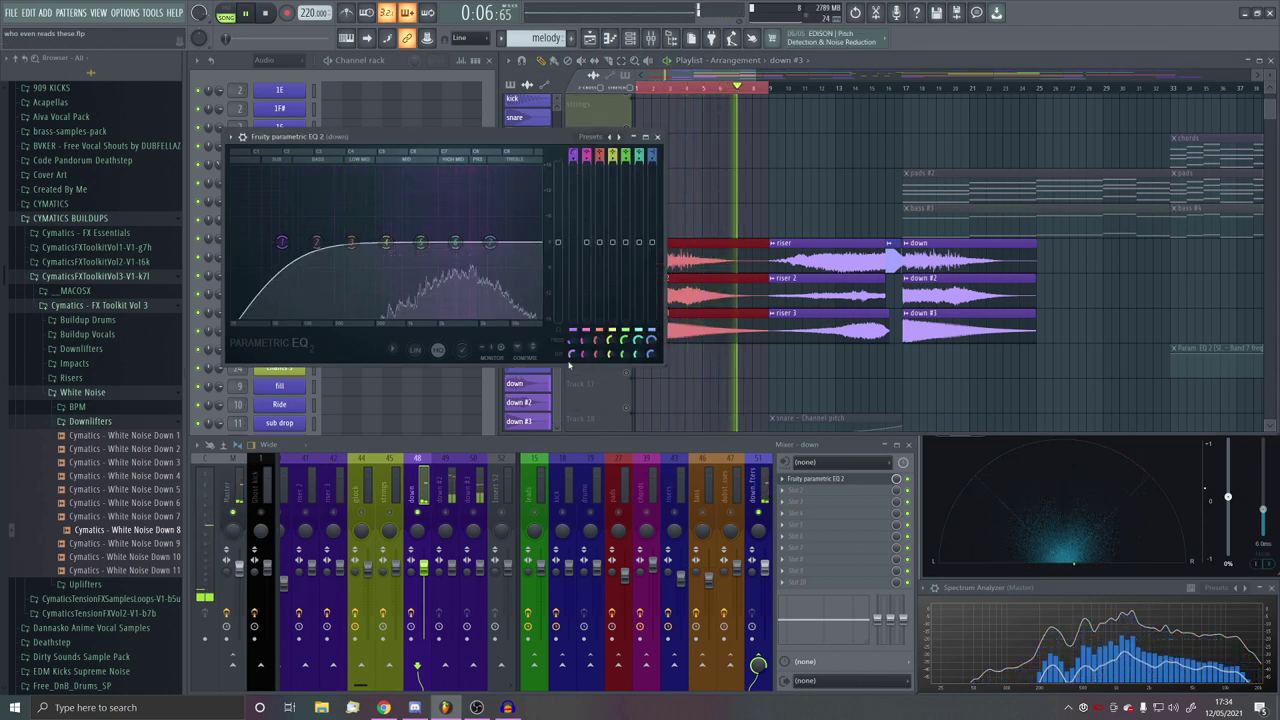
{"action": "scroll", "coordinate": [572, 355], "scroll_direction": "down", "scroll_amount": 4}
{"action": "left_click_drag", "start_coordinate": [280, 243], "coordinate": [316, 242]}
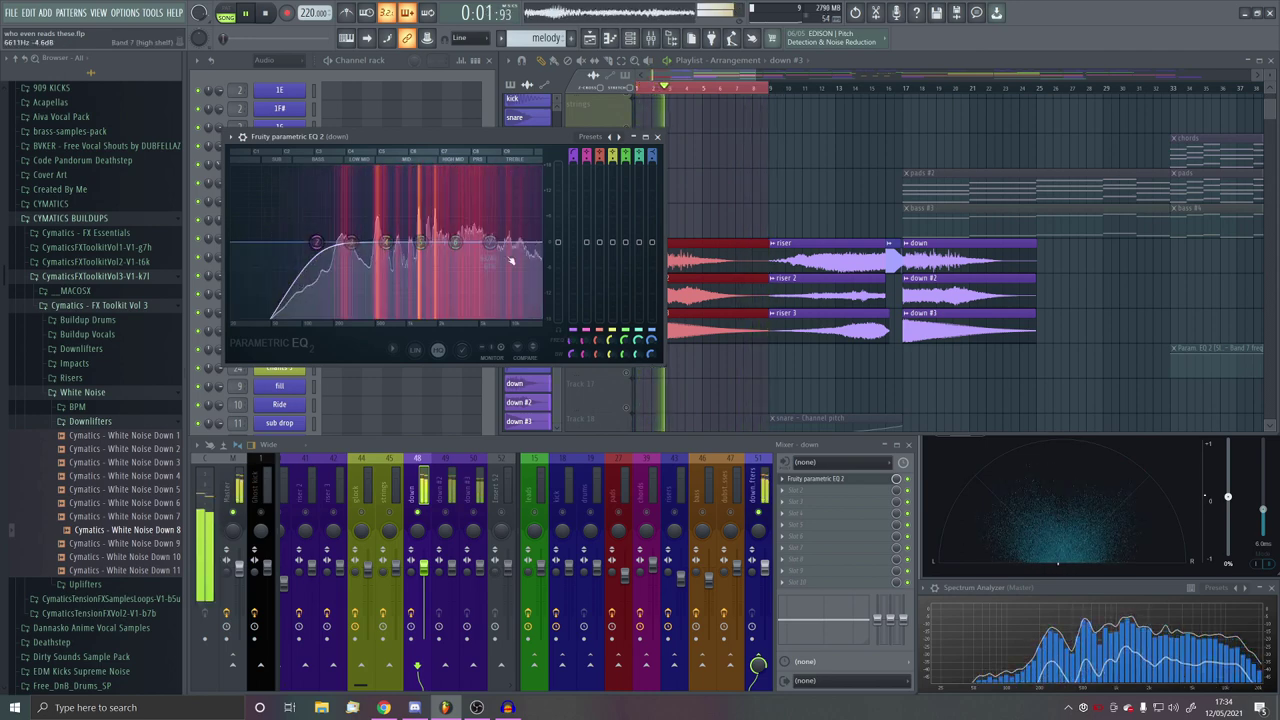
Step: Lower the band 7 high shelf to about -2.9 dB at 2234 Hz and use band 5 for a slight low-mid boost
{"action": "left_click_drag", "start_coordinate": [490, 242], "coordinate": [448, 255]}
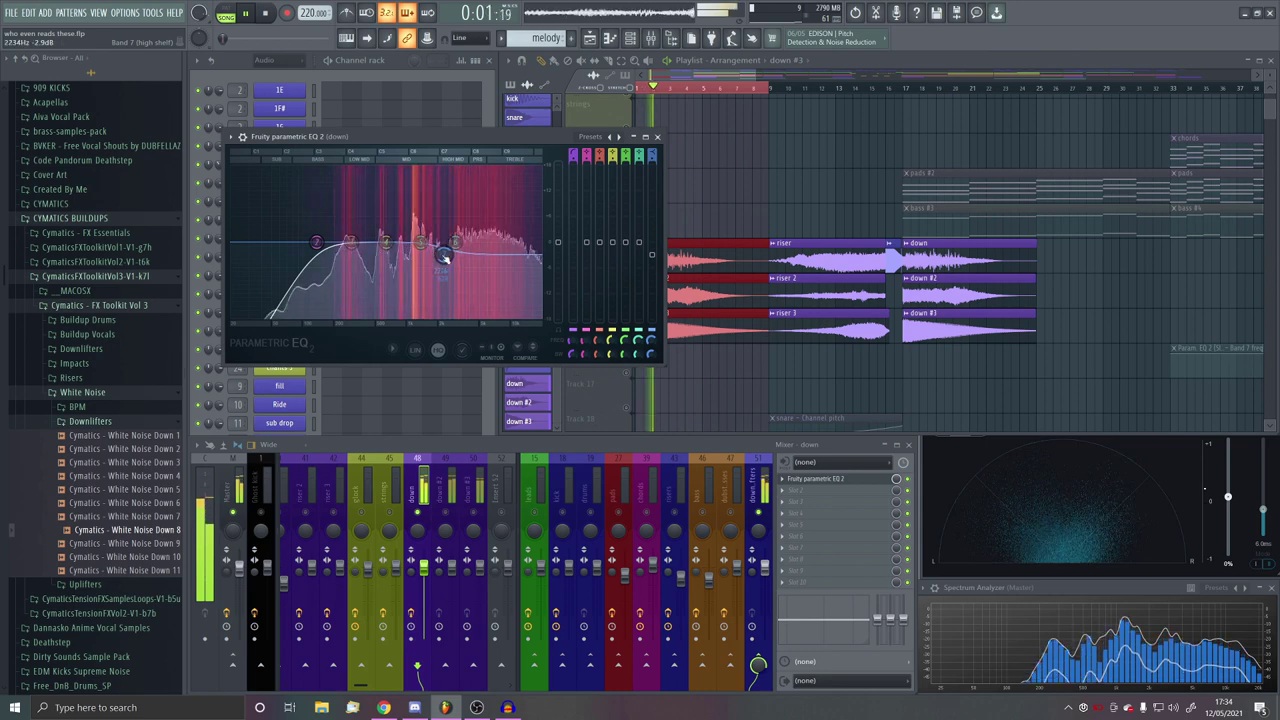
{"action": "left_click_drag", "start_coordinate": [421, 243], "coordinate": [354, 234]}
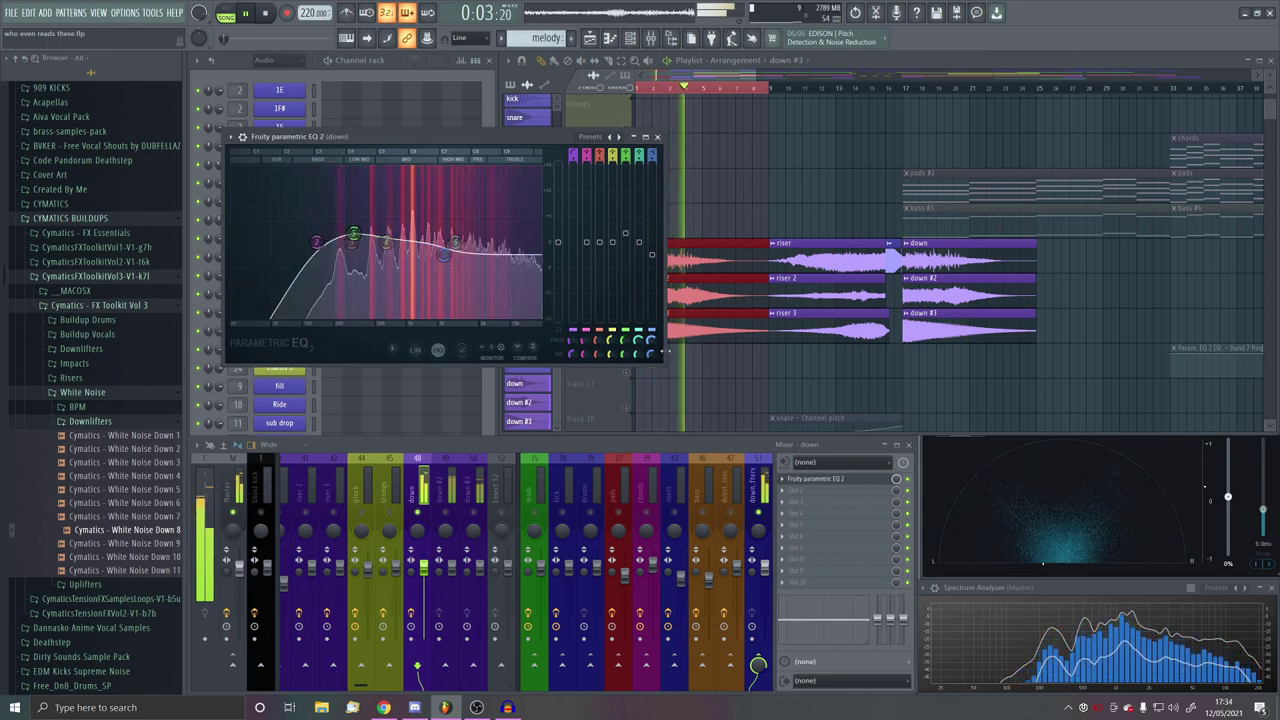
Step: Add OTT after the EQ on the first down mixer track and reduce its depth
{"action": "left_click", "coordinate": [797, 490]}
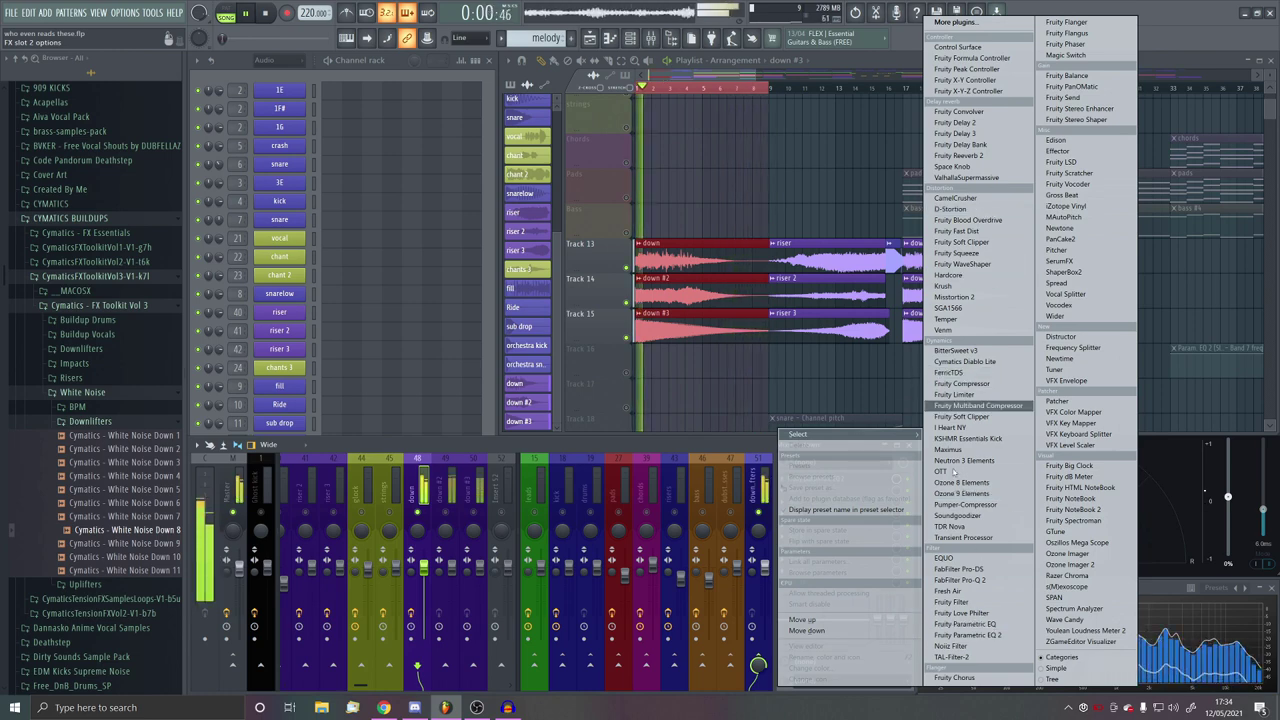
{"action": "left_click", "coordinate": [950, 471]}
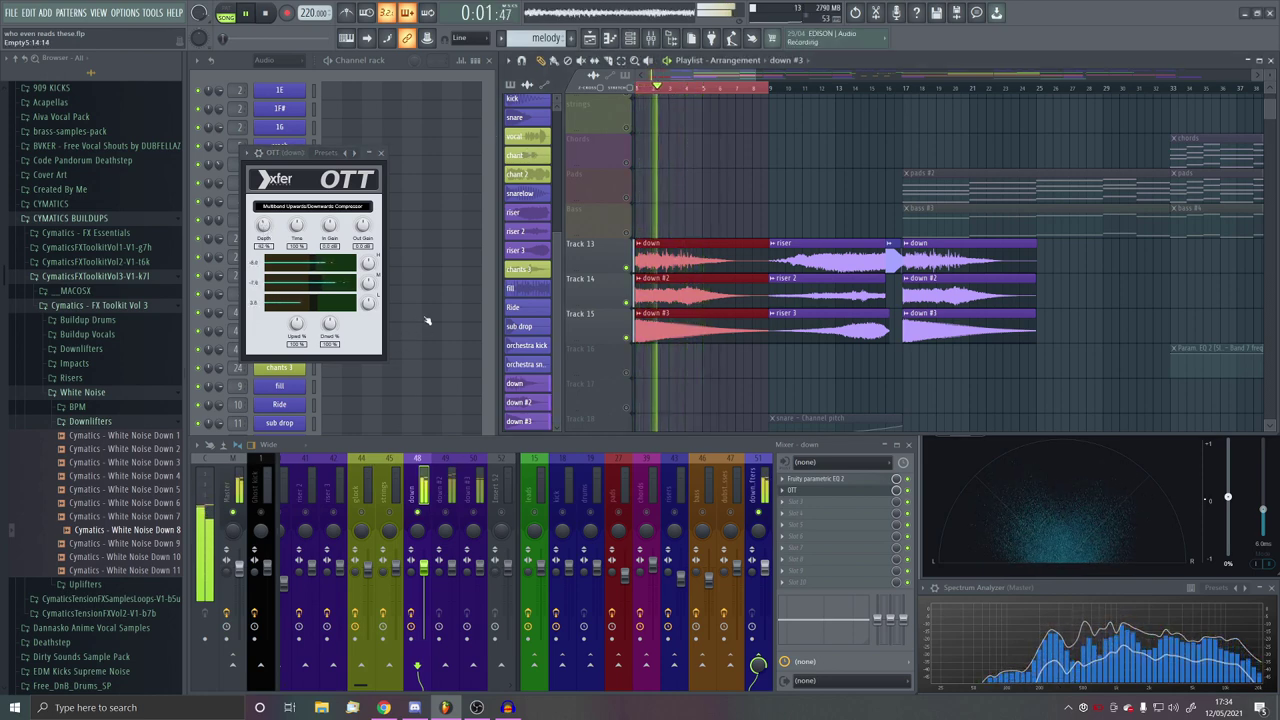
{"action": "left_click", "coordinate": [380, 153]}
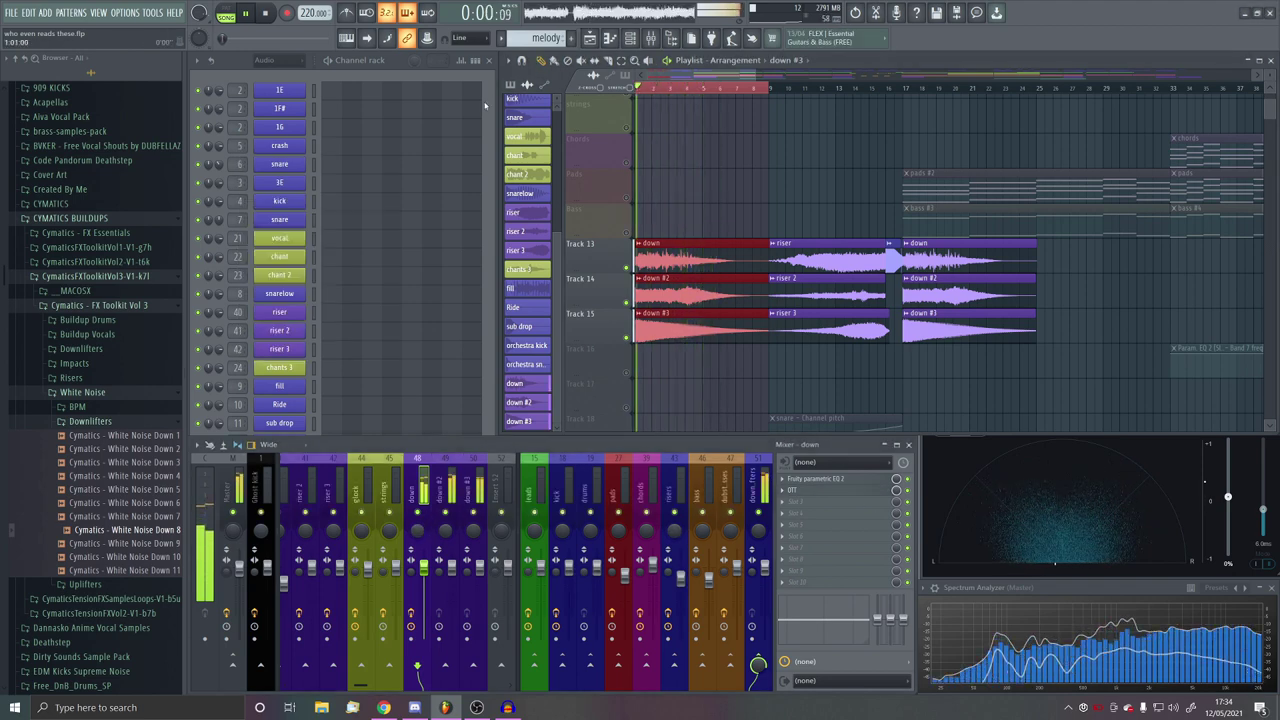
Step: Solo the down #2 mixer track and load Fruity Parametric EQ 2 in its first effect slot
{"action": "left_click", "coordinate": [441, 492]}
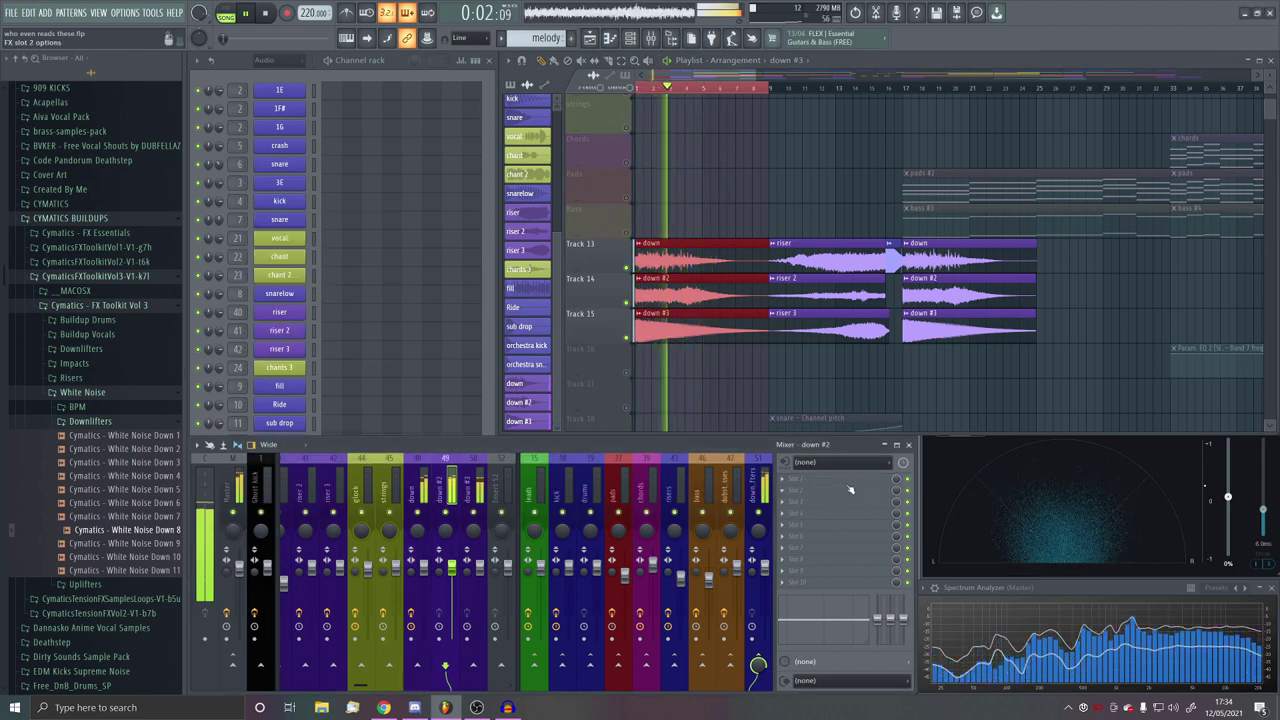
{"action": "left_click", "coordinate": [850, 490]}
{"action": "right_click", "coordinate": [419, 513]}
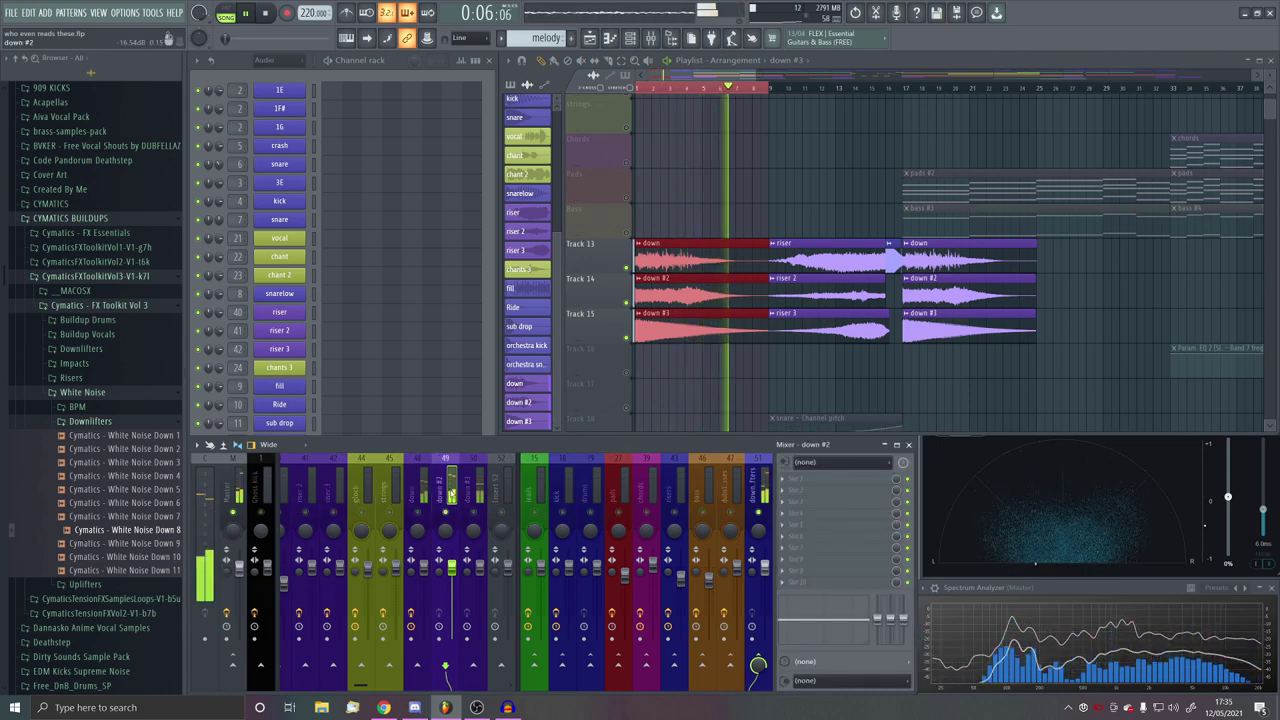
{"action": "left_click", "coordinate": [814, 478]}
{"action": "left_click", "coordinate": [968, 635]}
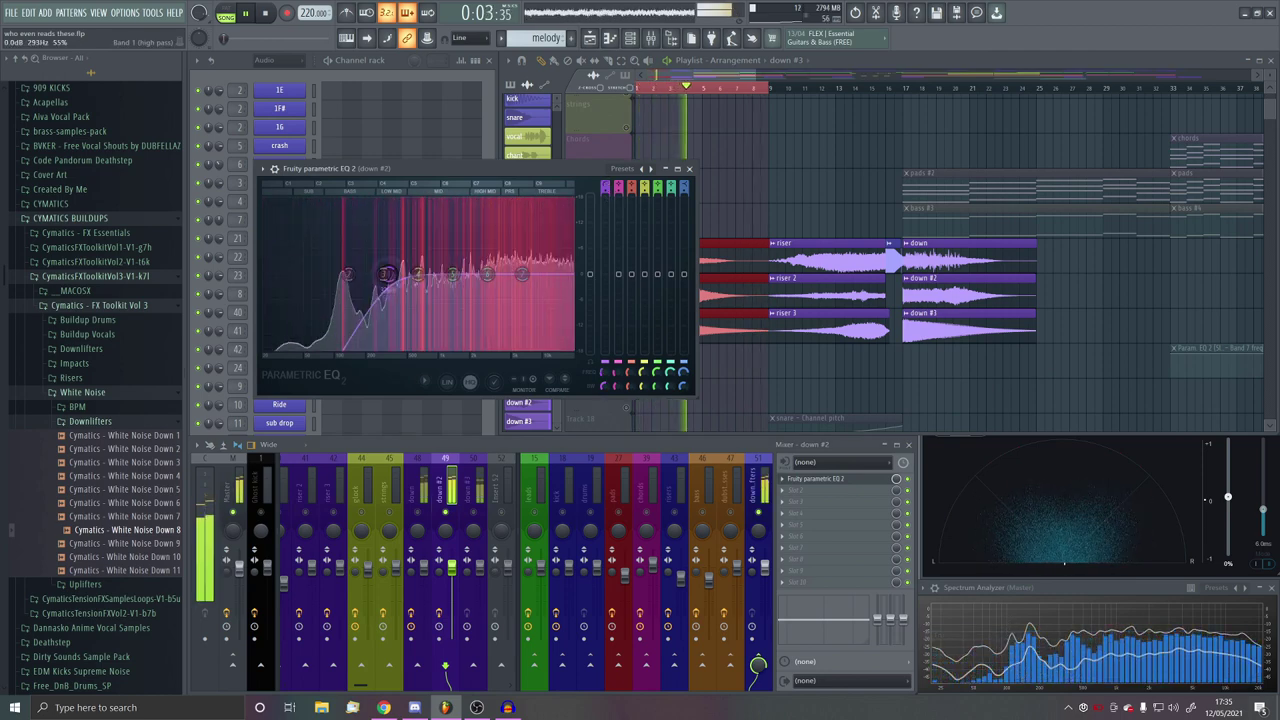
Step: Shape the down #2 EQ with a band 1 high-pass, slight cuts on bands 4 and 5, and a band 6 boost around 4 kHz
{"action": "left_click_drag", "start_coordinate": [456, 276], "coordinate": [418, 289]}
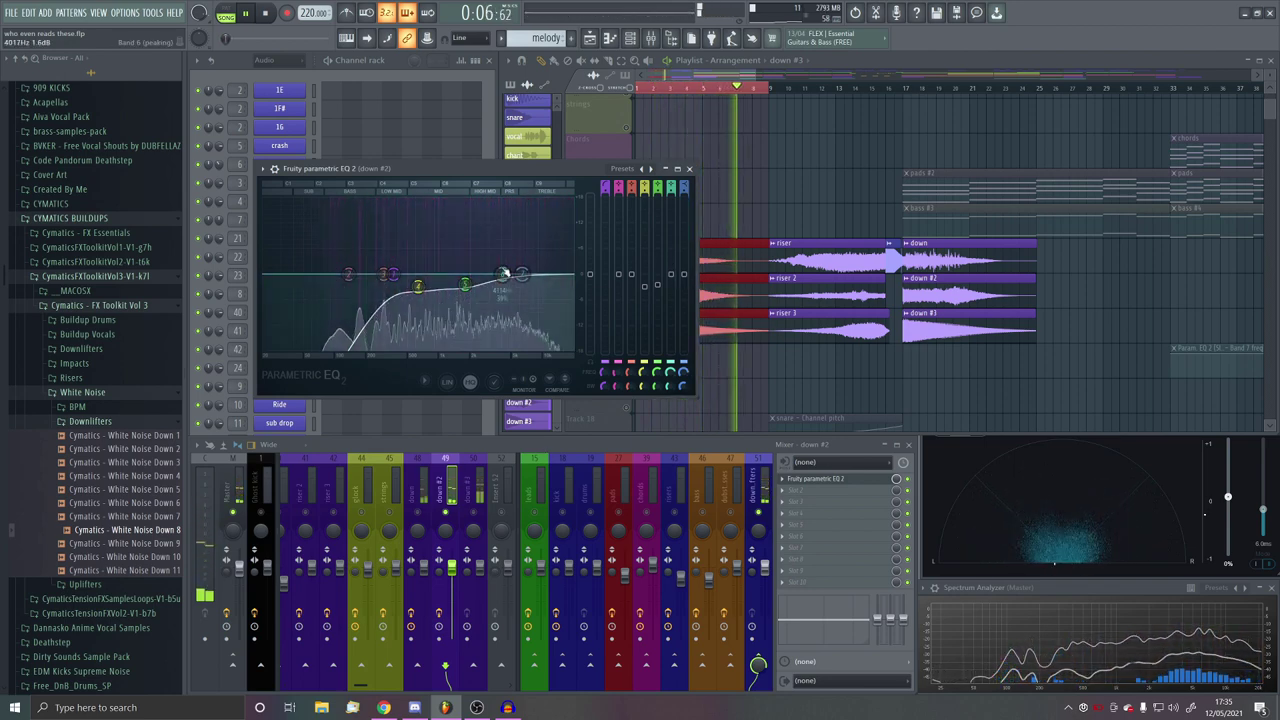
{"action": "left_click_drag", "start_coordinate": [504, 273], "coordinate": [502, 275]}
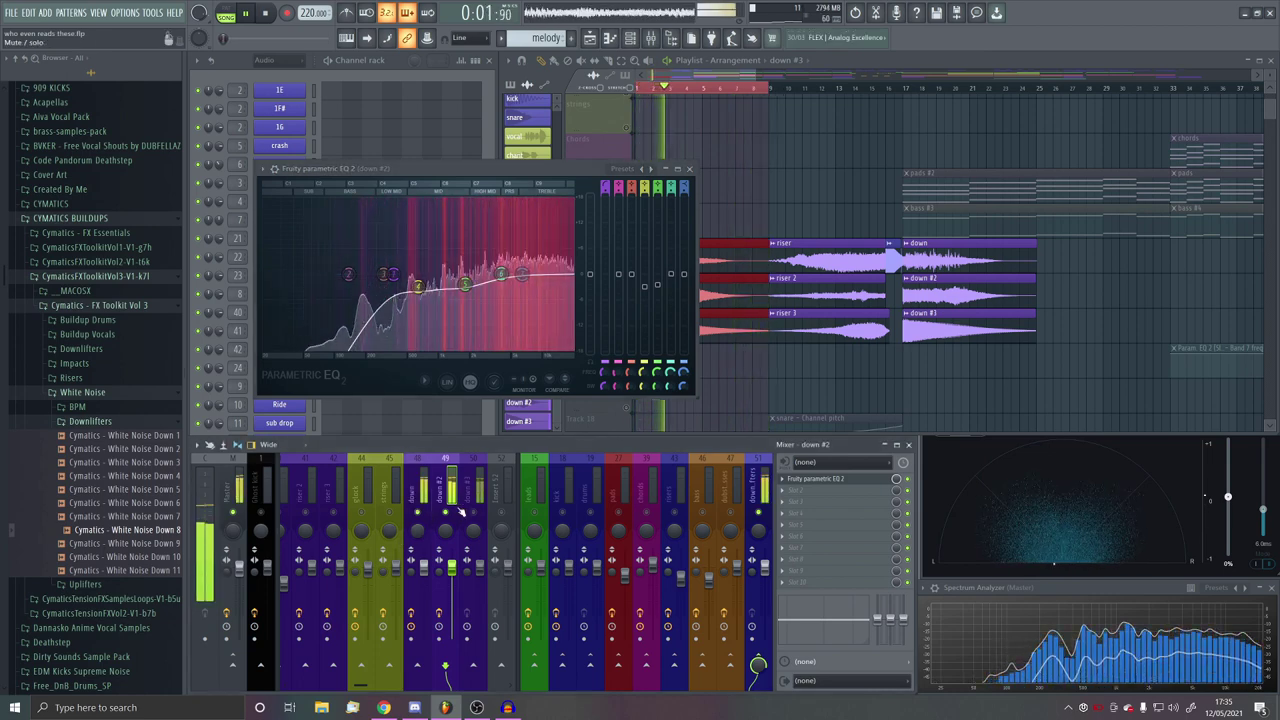
{"action": "left_click_drag", "start_coordinate": [514, 278], "coordinate": [515, 271]}
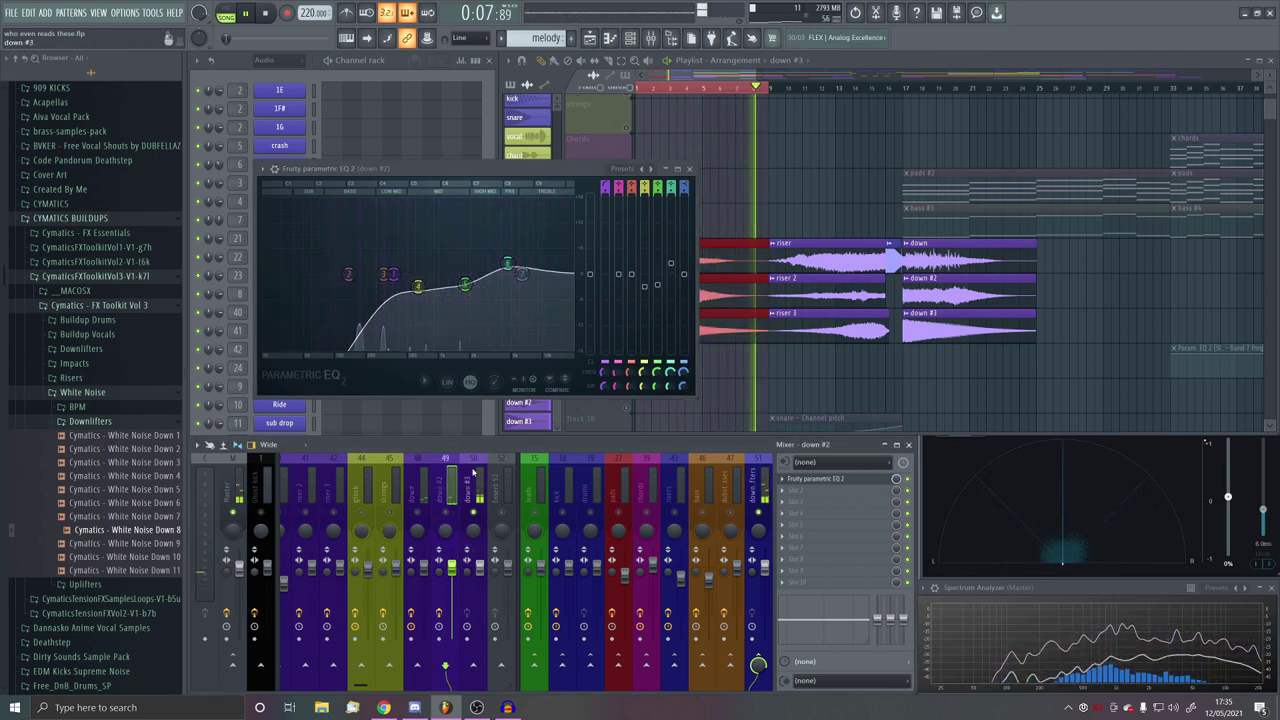
Step: Solo the down #3 mixer track and load Fruity Parametric EQ 2 in its first effect slot
{"action": "left_click", "coordinate": [478, 505]}
{"action": "left_click", "coordinate": [690, 169]}
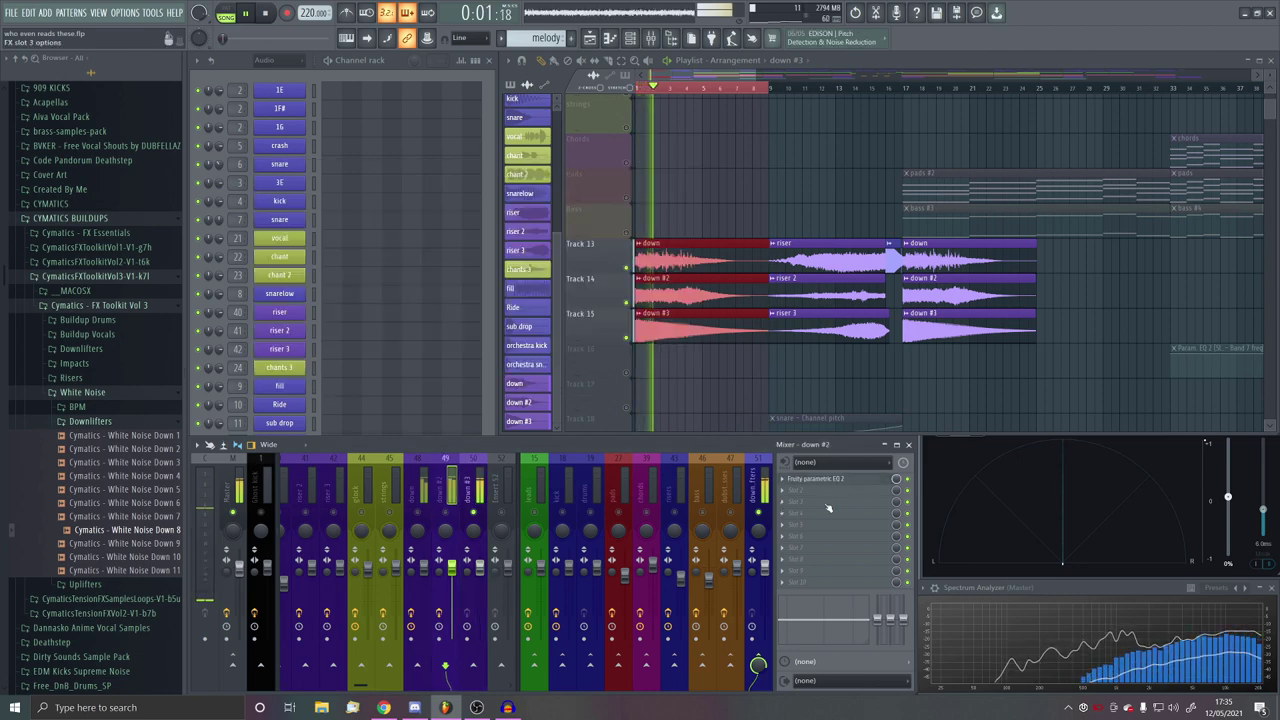
{"action": "left_click", "coordinate": [468, 482]}
{"action": "left_click", "coordinate": [783, 479]}
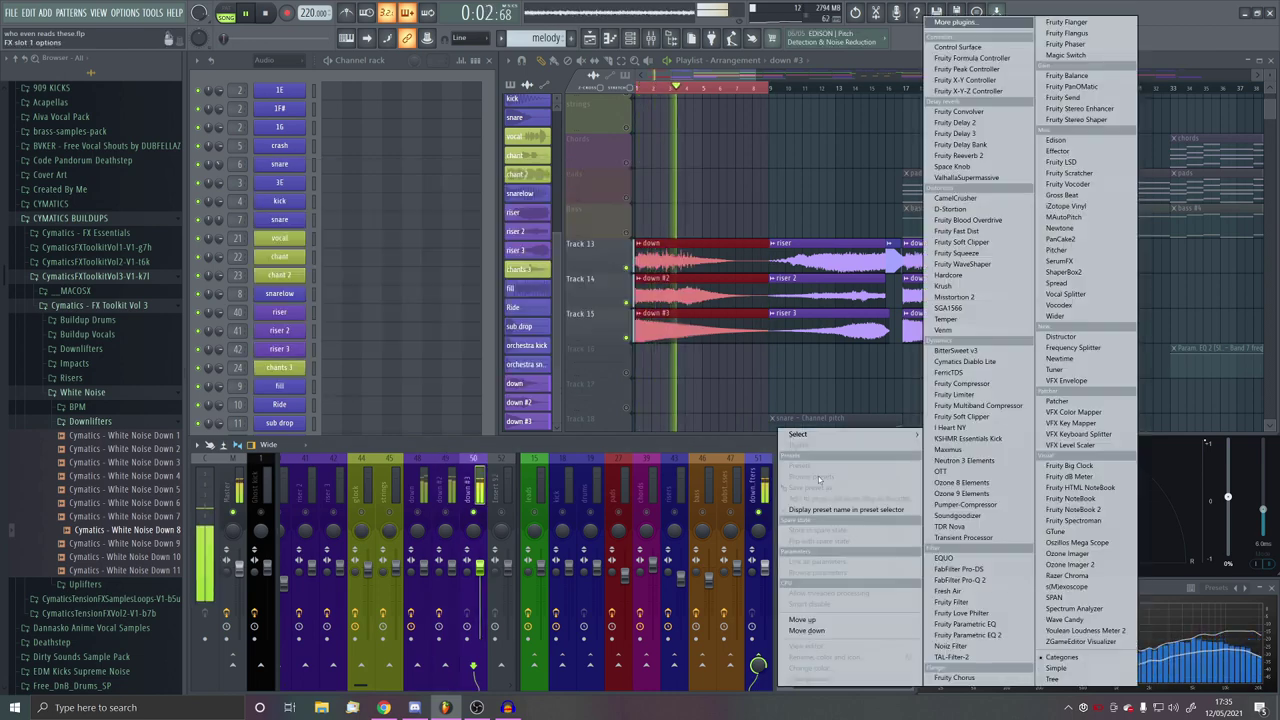
{"action": "left_click", "coordinate": [968, 635]}
Step: On the down #3 EQ, make band 1 a high-pass with a raised cutoff and boost the band 7 high shelf above about 5 kHz
{"action": "scroll", "coordinate": [638, 219], "scroll_direction": "down", "scroll_amount": 2}
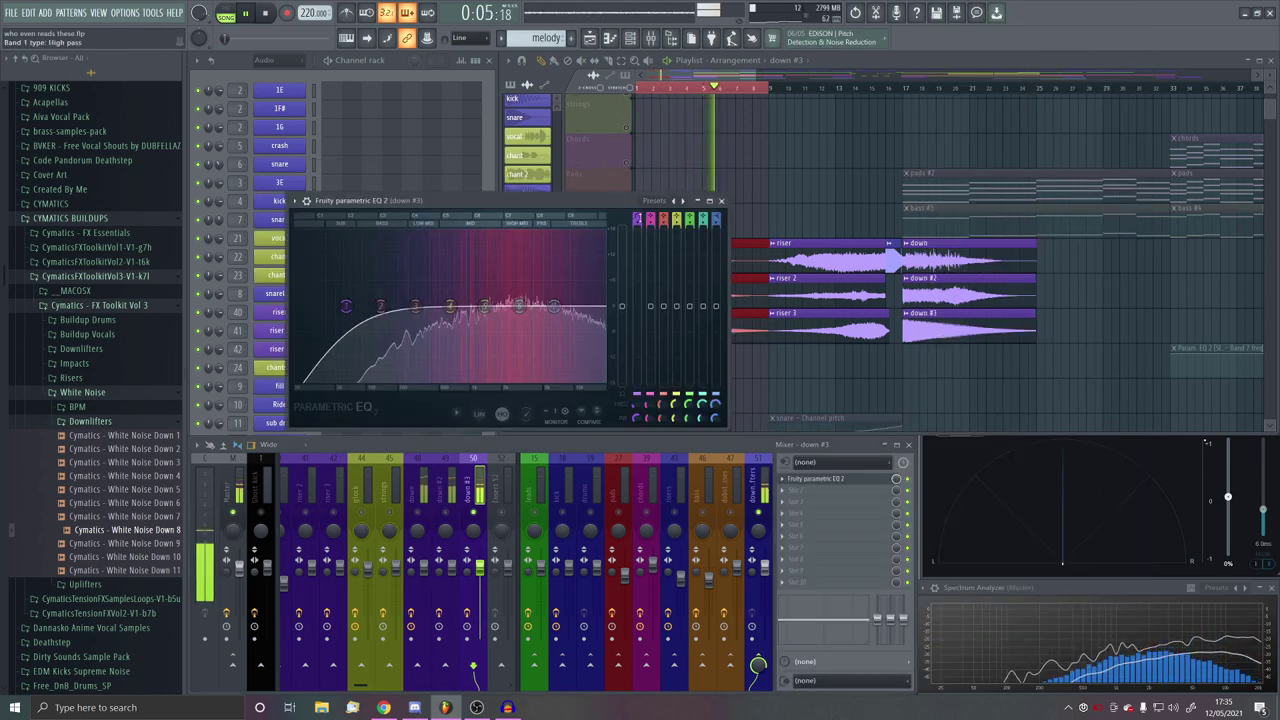
{"action": "left_click_drag", "start_coordinate": [345, 306], "coordinate": [420, 306]}
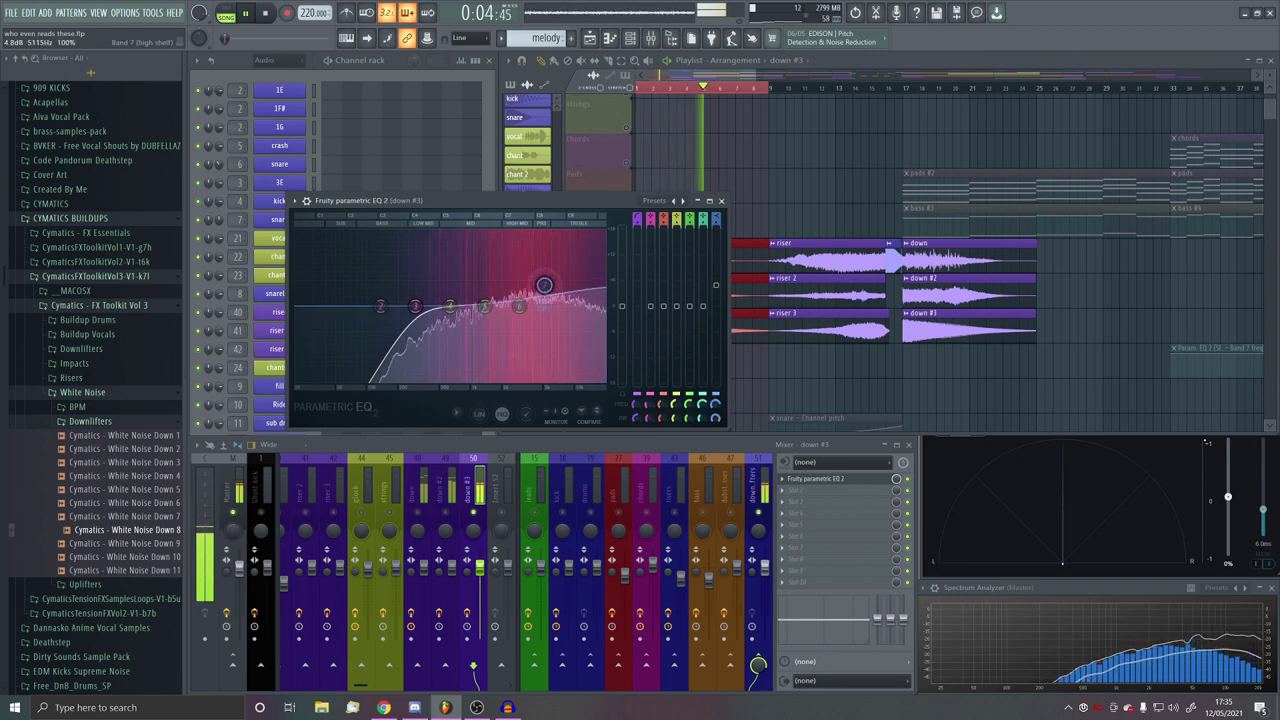
{"action": "left_click", "coordinate": [637, 88]}
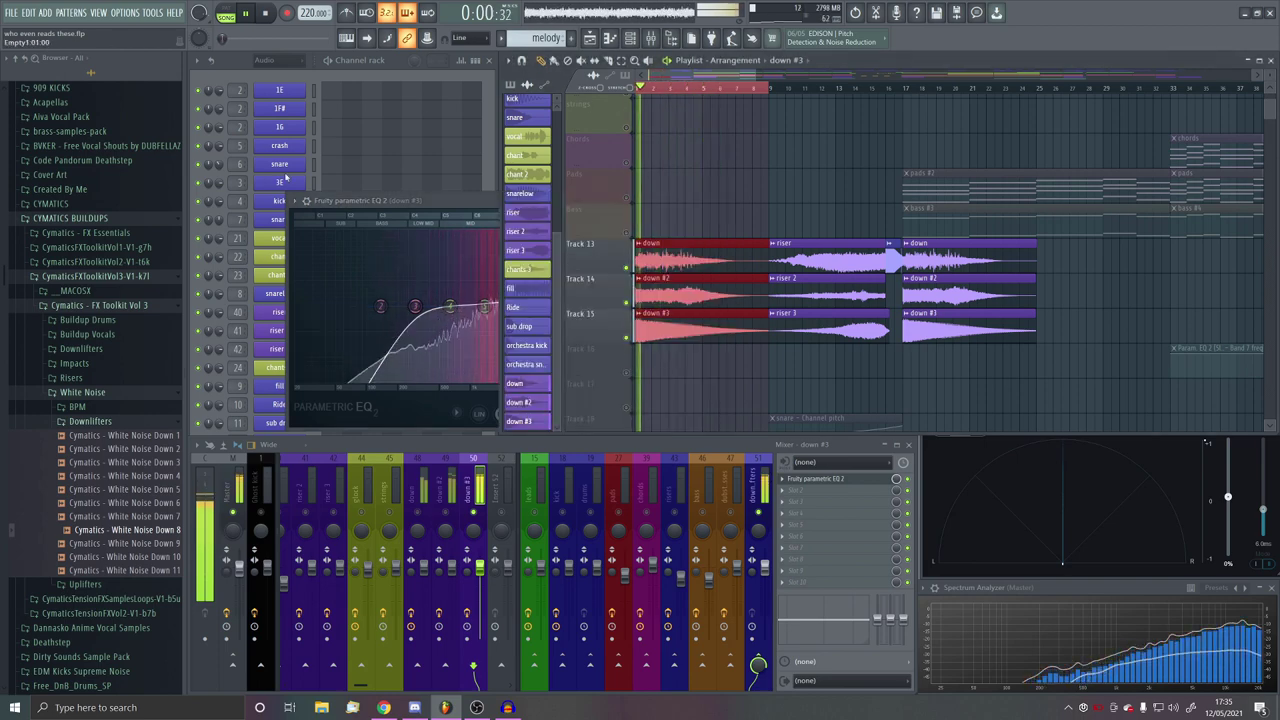
{"action": "left_click", "coordinate": [386, 206]}
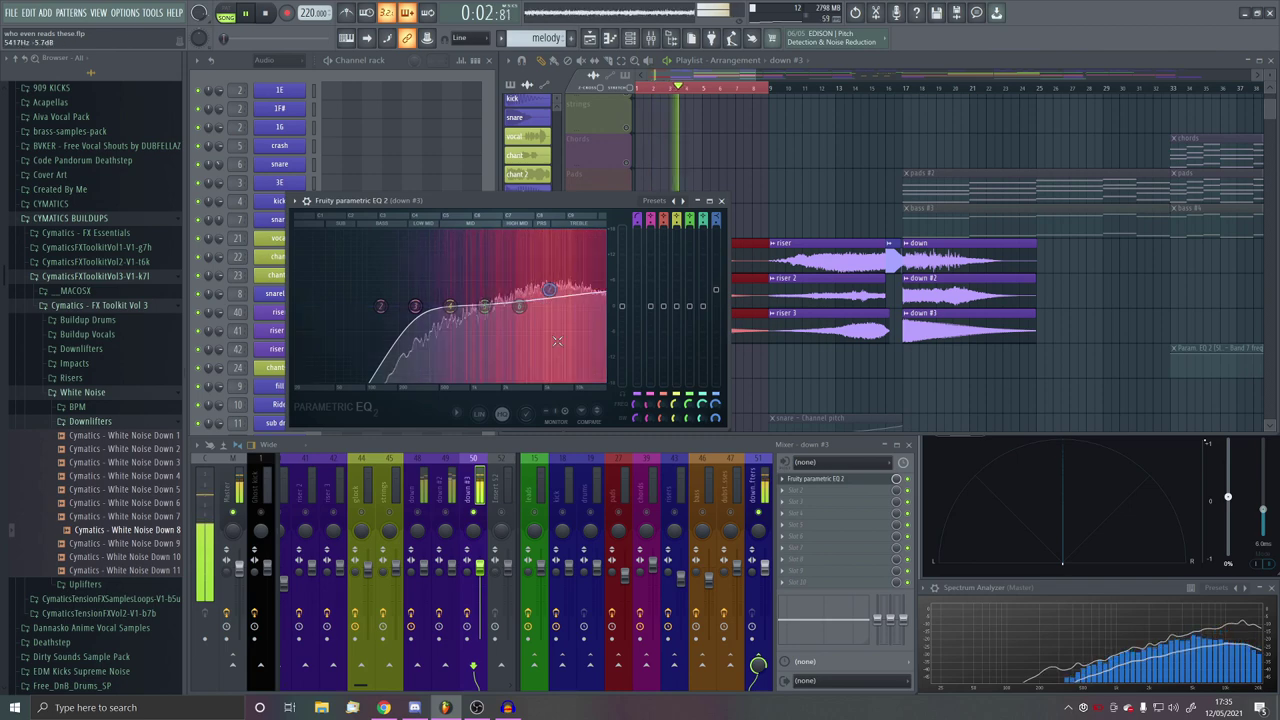
{"action": "left_click", "coordinate": [843, 480]}
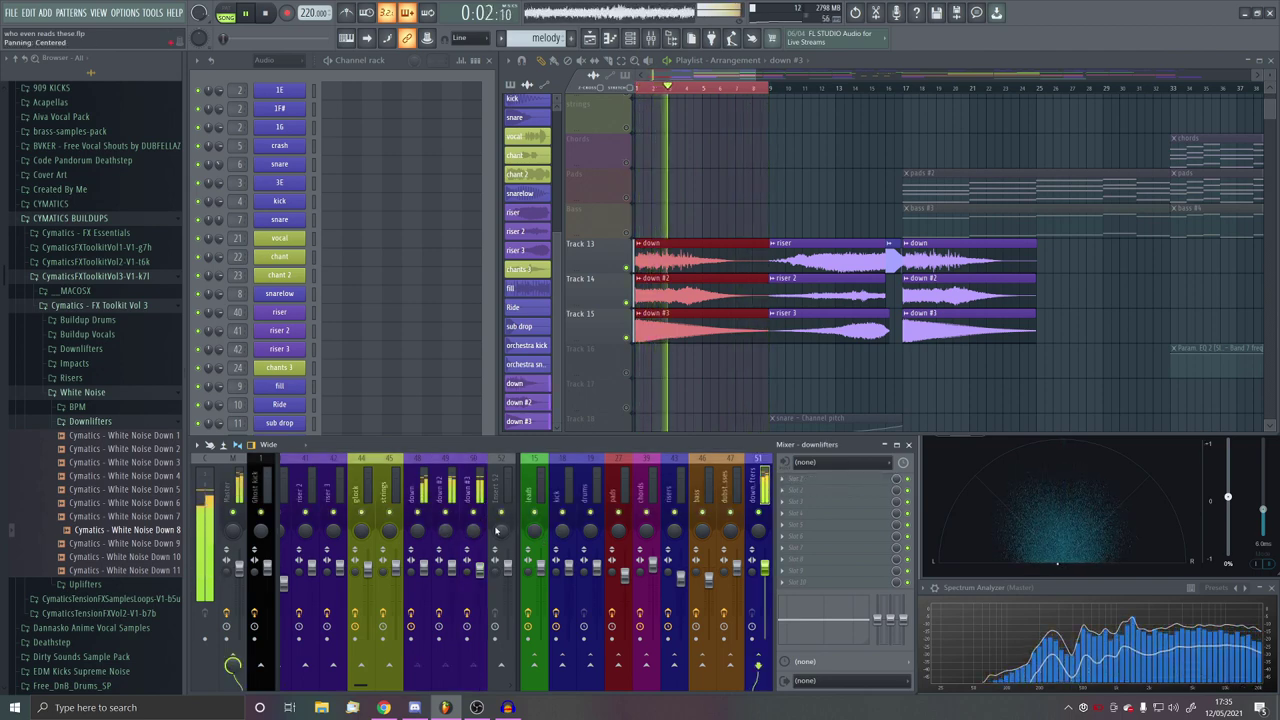
Step: Stop playback and load CamelCrusher in the first effect slot of the downlifters bus
{"action": "left_click", "coordinate": [437, 486]}
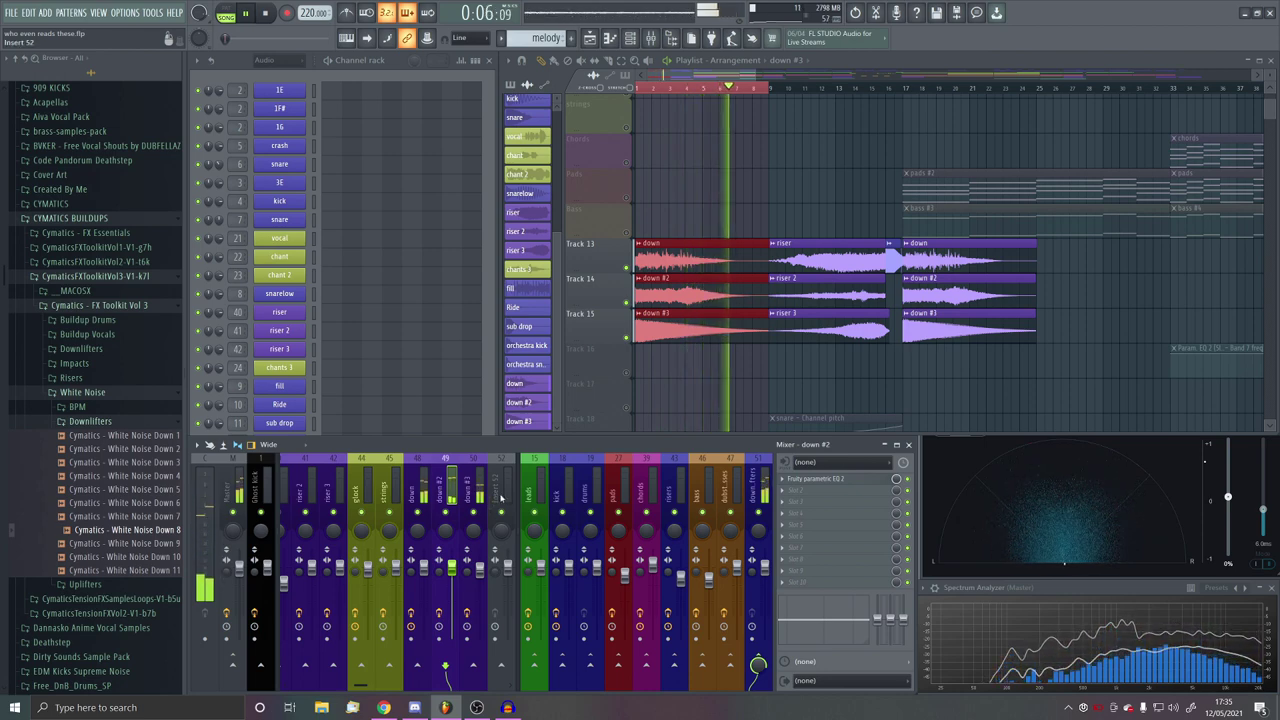
{"action": "key", "text": "space"}
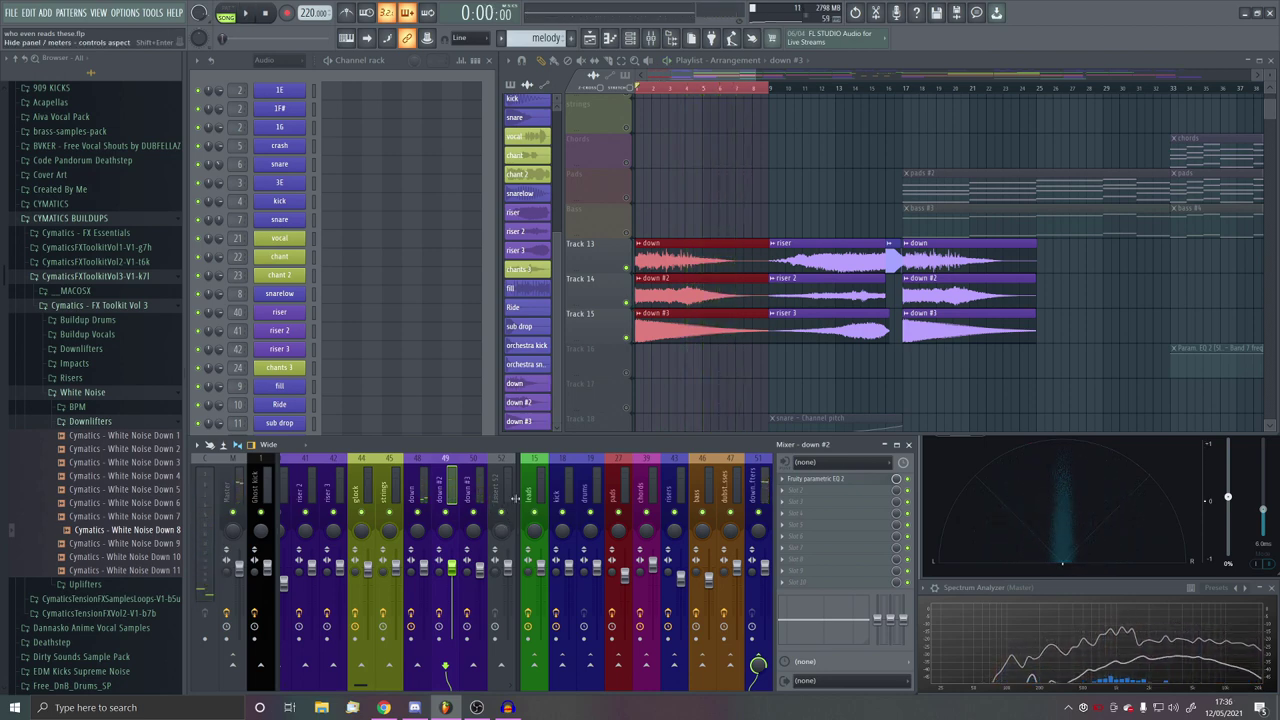
{"action": "left_click", "coordinate": [757, 486]}
{"action": "left_click", "coordinate": [783, 479]}
{"action": "mouse_move", "coordinate": [802, 435]}
{"action": "left_click", "coordinate": [972, 223]}
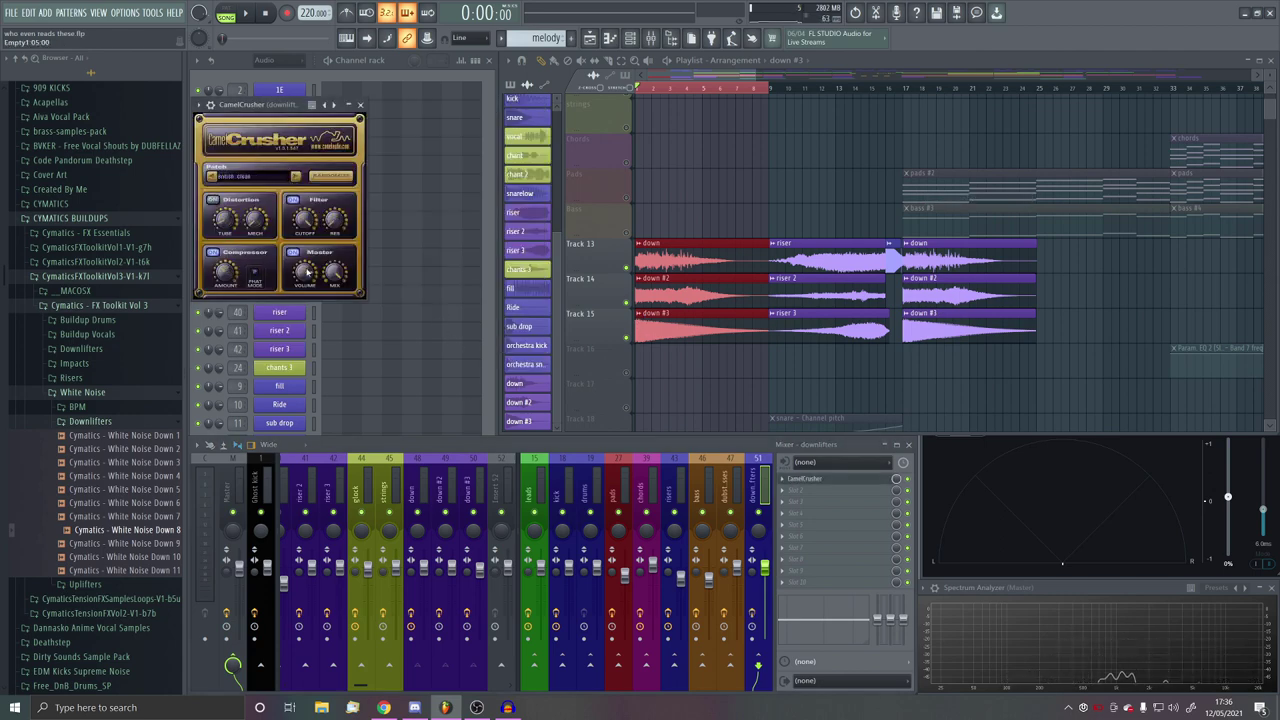
Step: Play the loop and lower CamelCrusher's master volume to -7 dB
{"action": "key", "text": "space"}
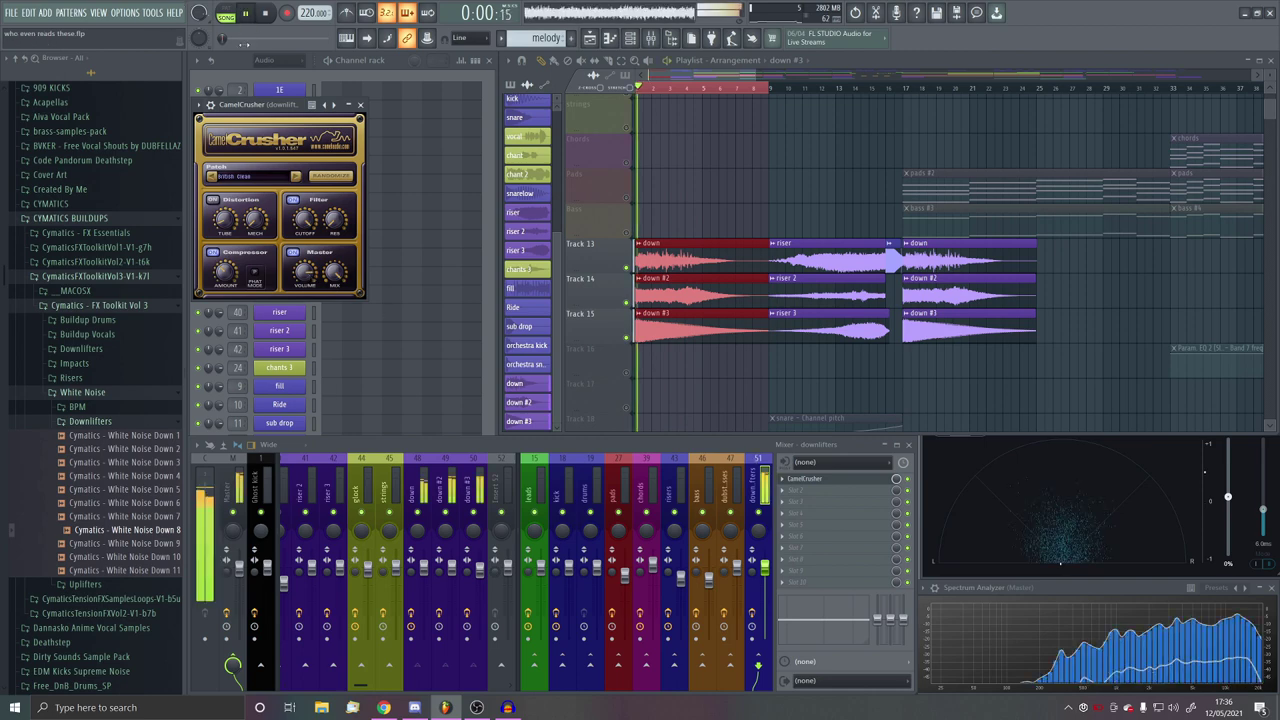
{"action": "mouse_move", "coordinate": [308, 285]}
{"action": "left_mouse_down"}
{"action": "mouse_move", "coordinate": [311, 307]}
{"action": "mouse_move", "coordinate": [311, 296]}
{"action": "left_mouse_up"}
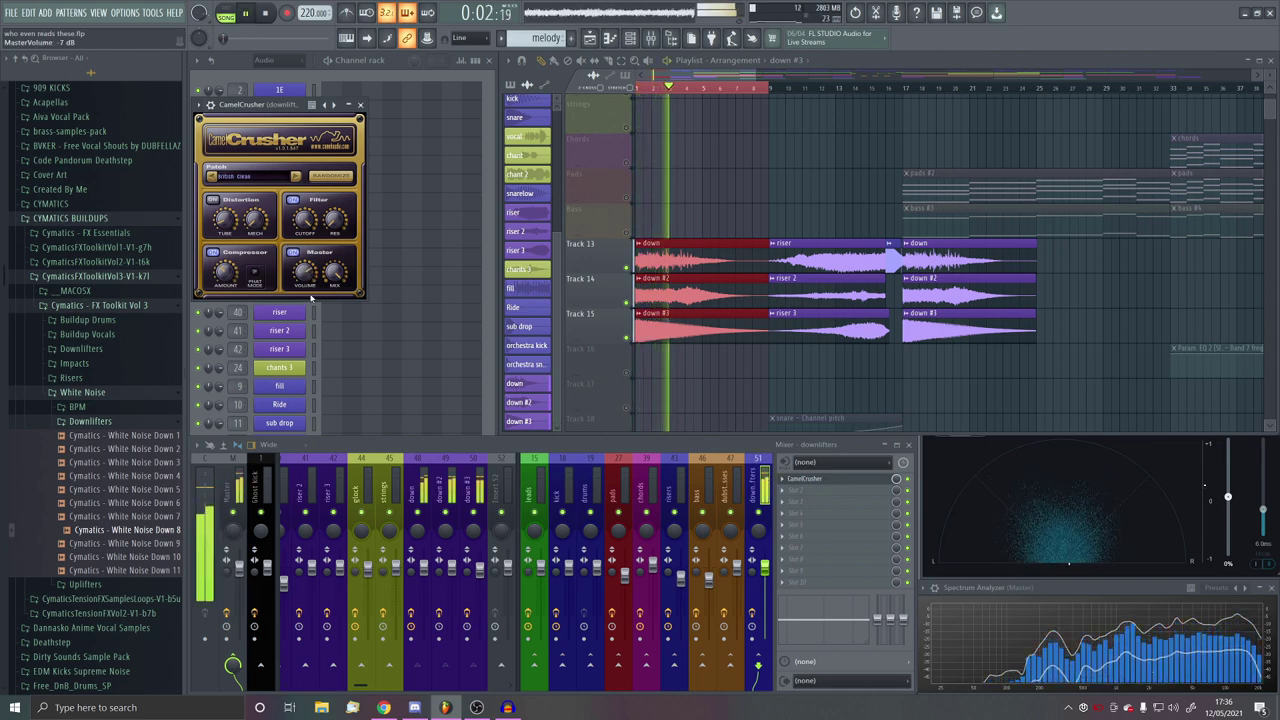
{"action": "left_click", "coordinate": [822, 480]}
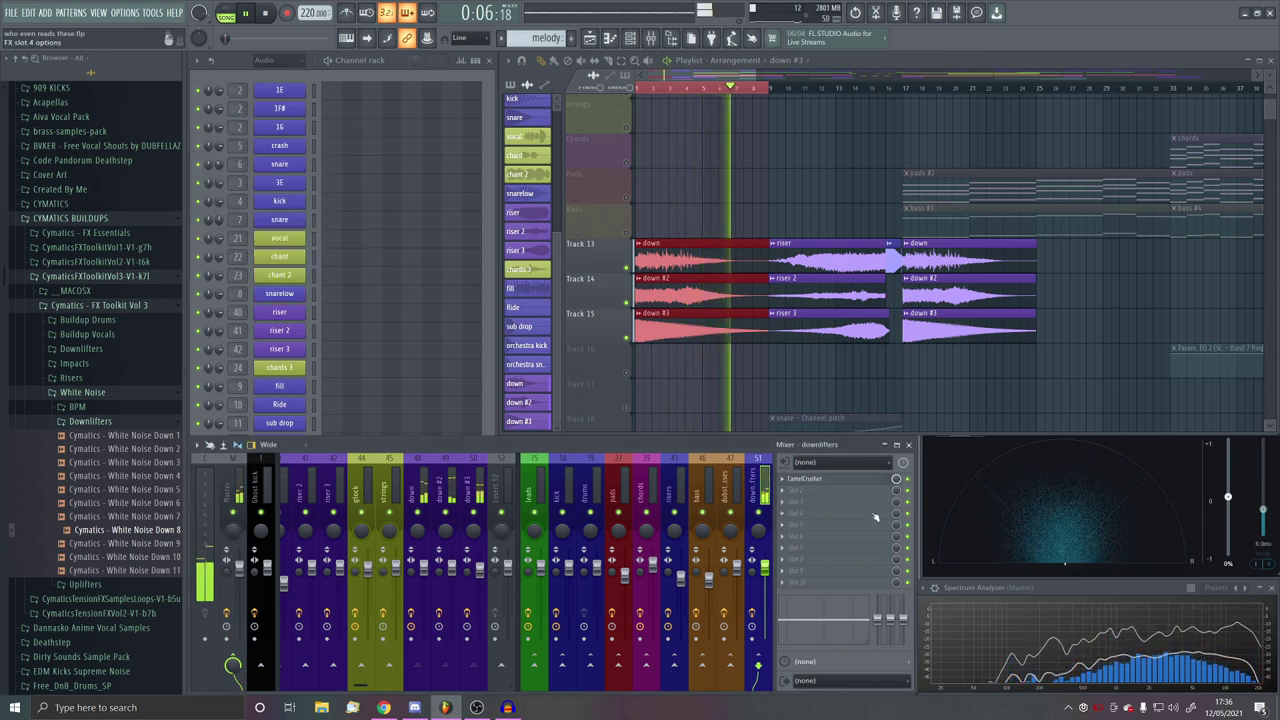
Step: Add Fruity Reeverb 2 in the second slot of the downlifters bus and set its diffusion to 100
{"action": "left_click", "coordinate": [800, 490]}
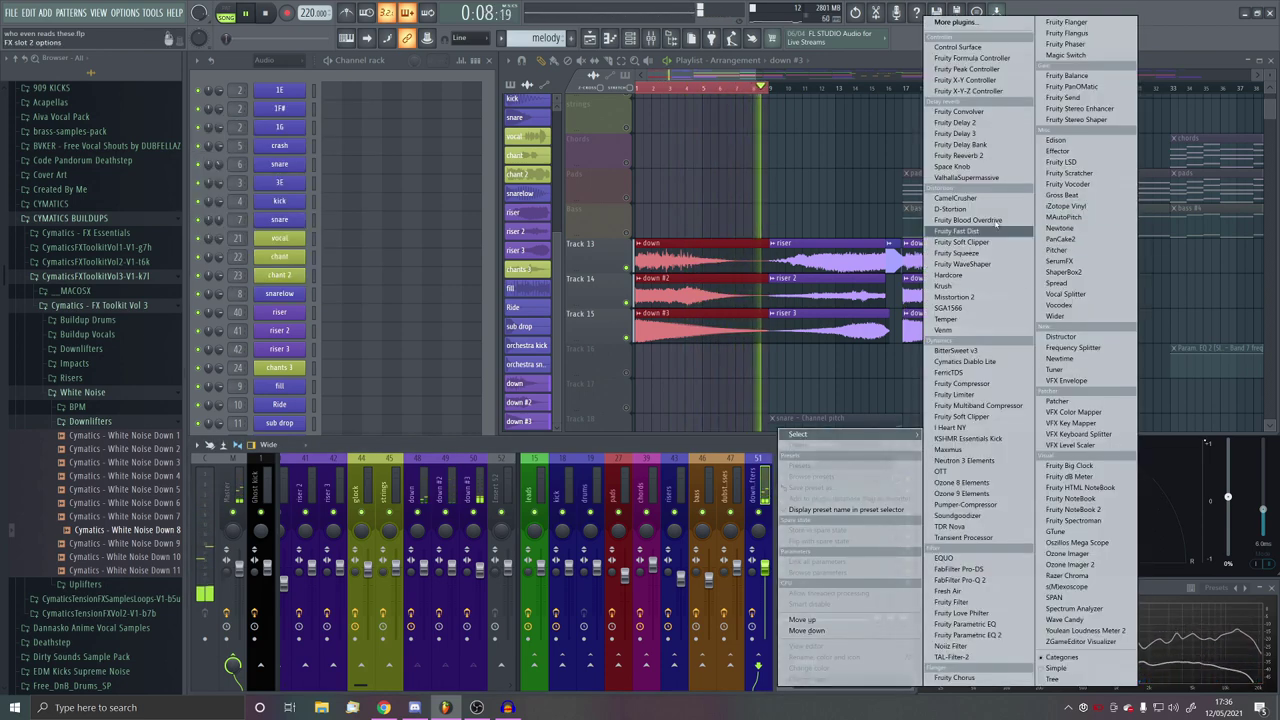
{"action": "left_click", "coordinate": [960, 155]}
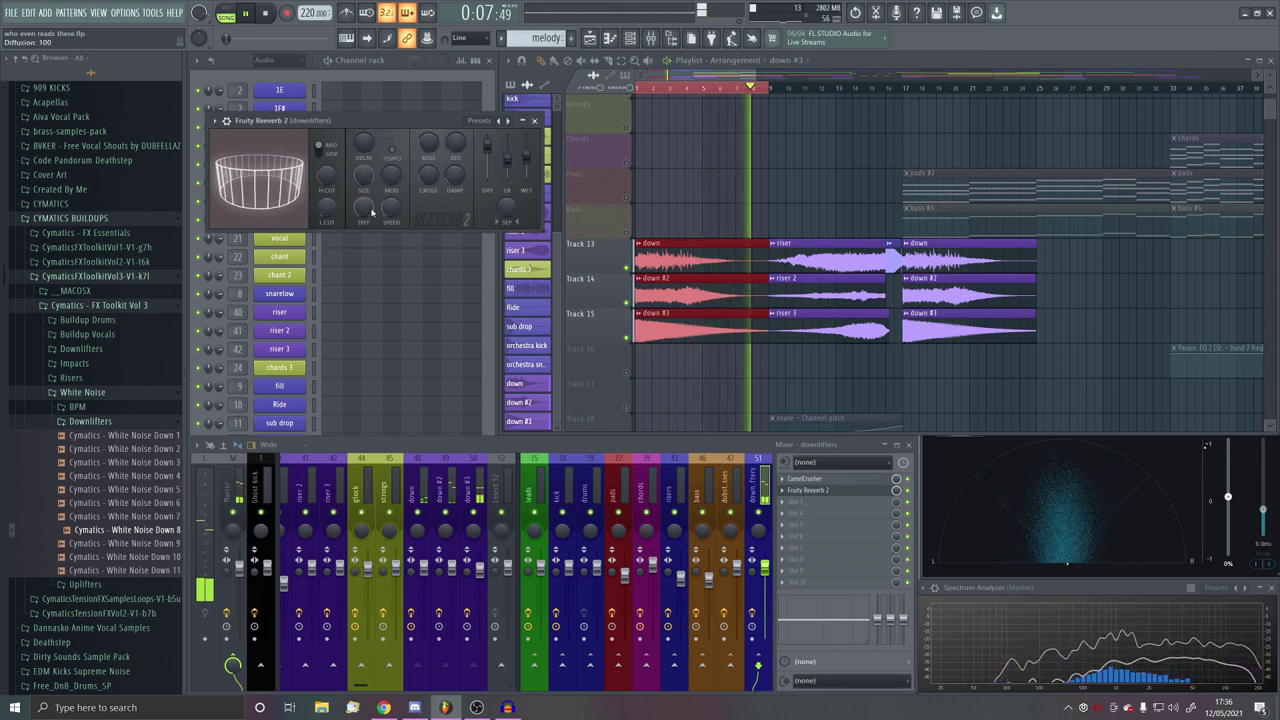
{"action": "left_click", "coordinate": [534, 120]}
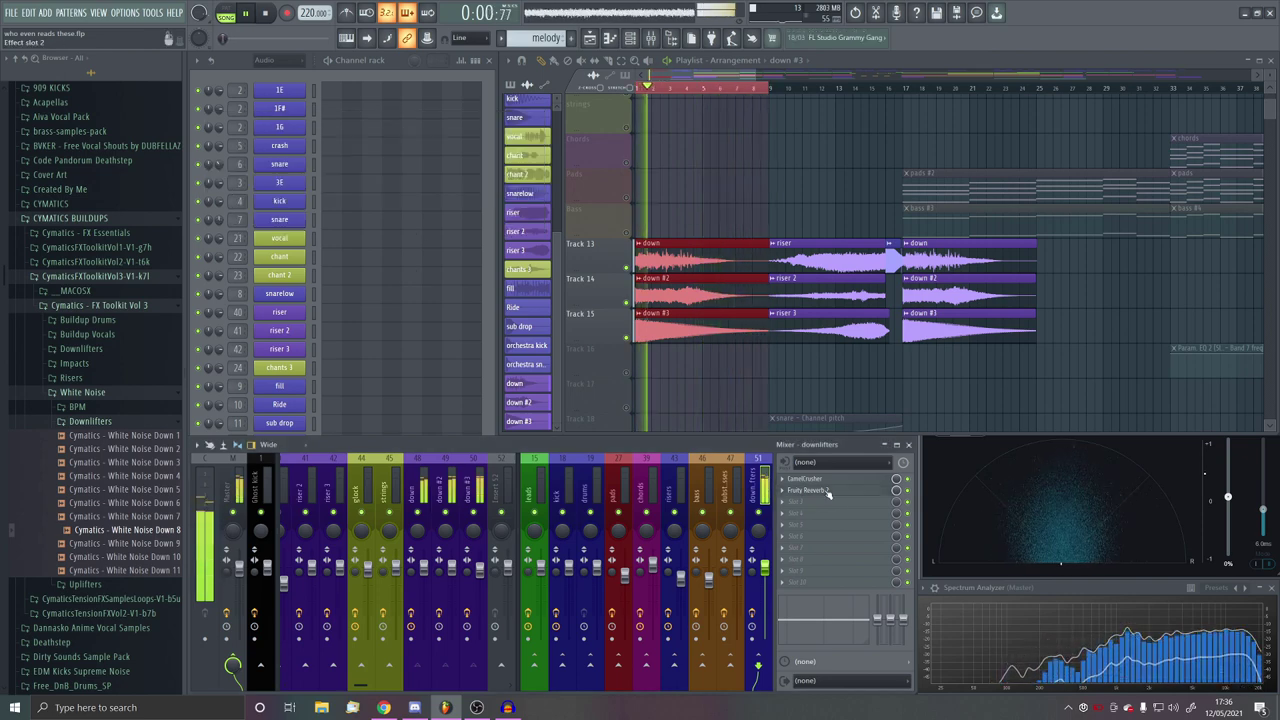
Step: Add OTT in the third slot of the downlifters bus and set its depth to 30%
{"action": "left_click", "coordinate": [783, 501]}
{"action": "mouse_move", "coordinate": [800, 434]}
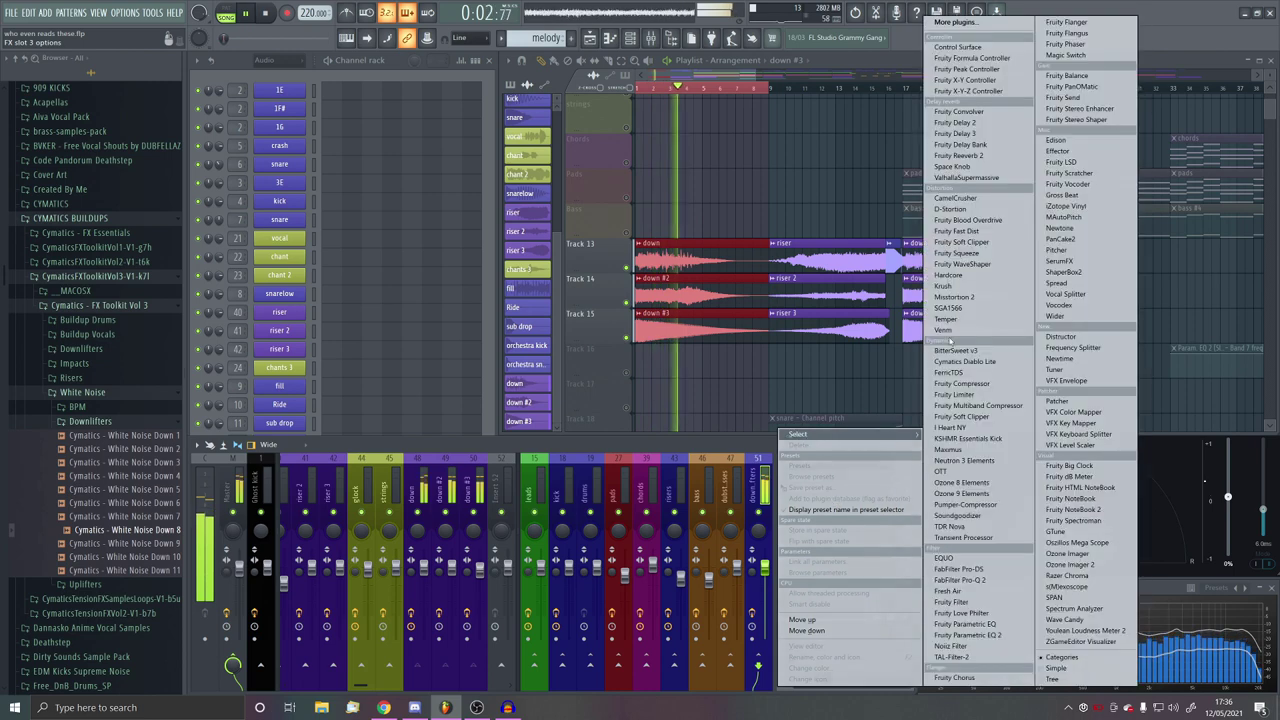
{"action": "left_click", "coordinate": [975, 365]}
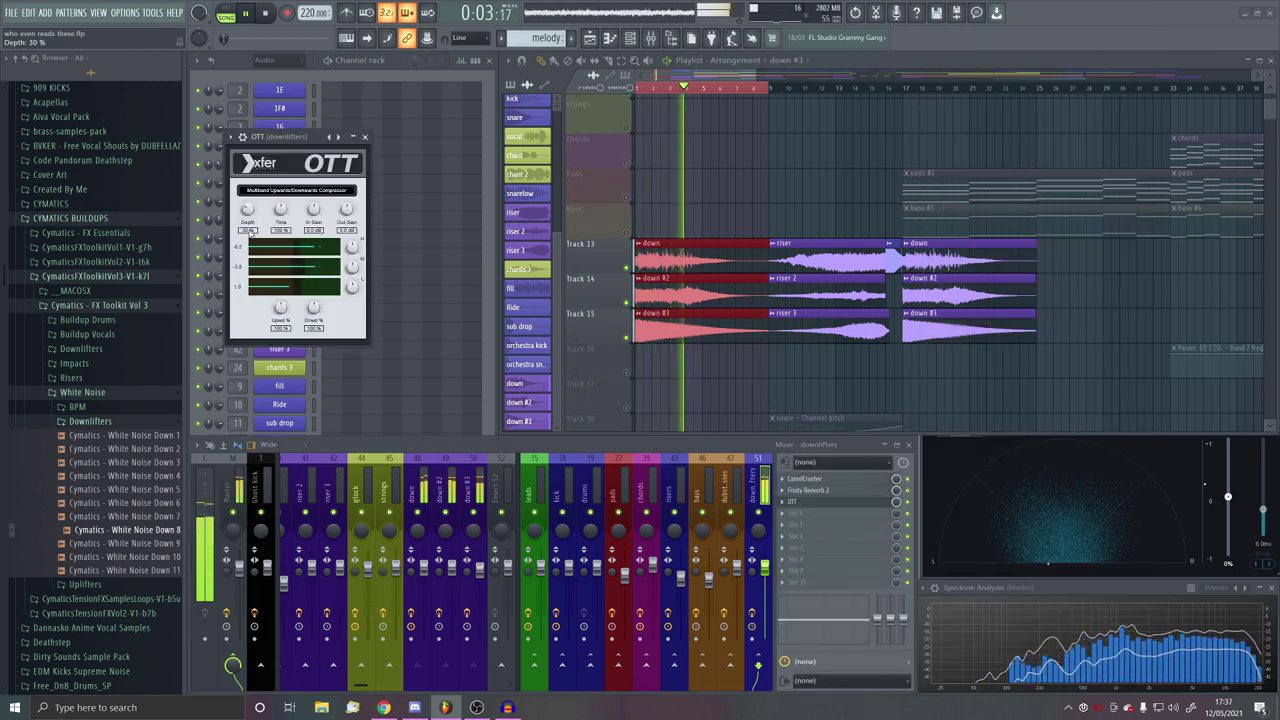
{"action": "left_click", "coordinate": [824, 506]}
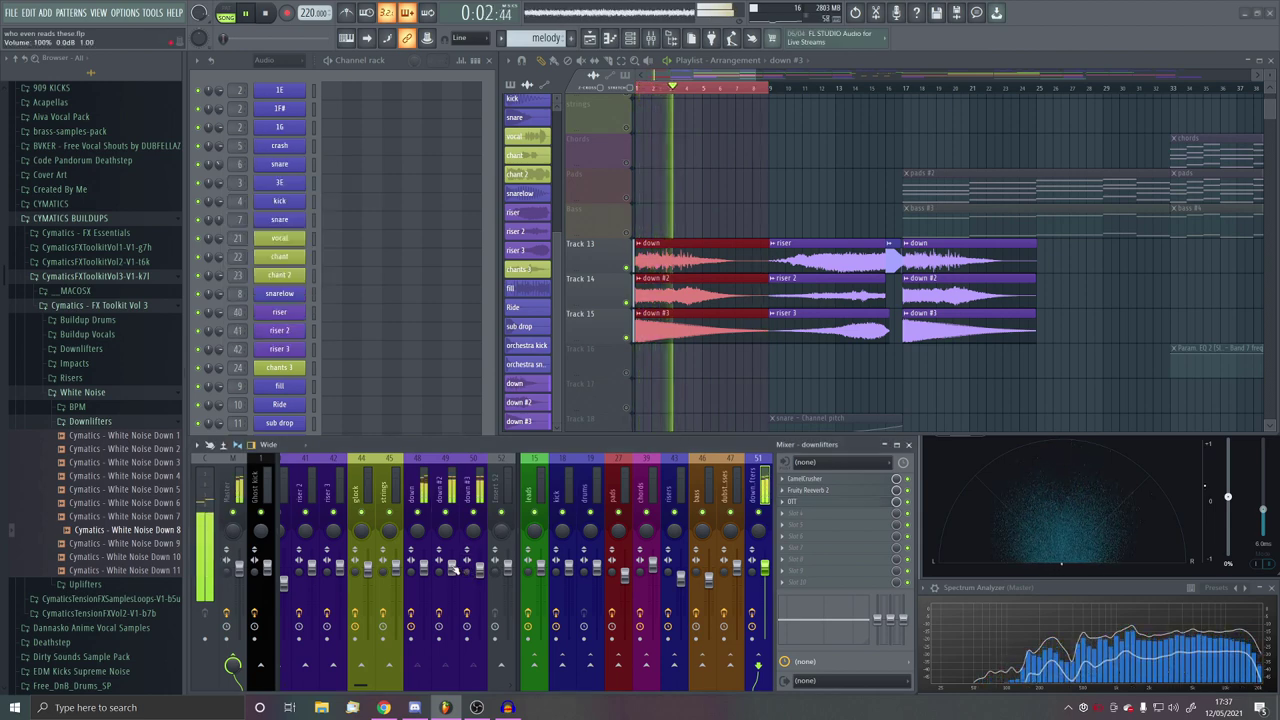
Step: Lower the down #2 mixer track's volume to 86% (-3.2 dB)
{"action": "left_click", "coordinate": [447, 678]}
{"action": "left_click_drag", "start_coordinate": [452, 571], "coordinate": [452, 577]}
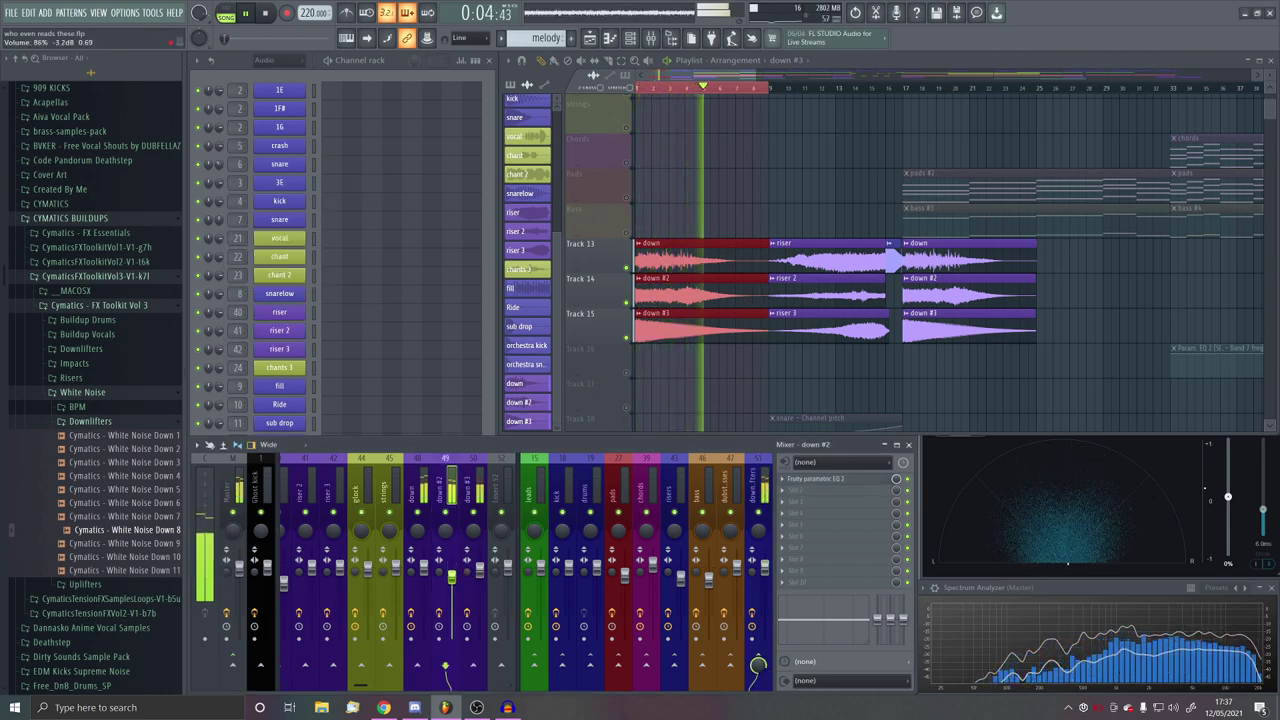
{"action": "left_click_drag", "start_coordinate": [668, 88], "coordinate": [636, 88]}
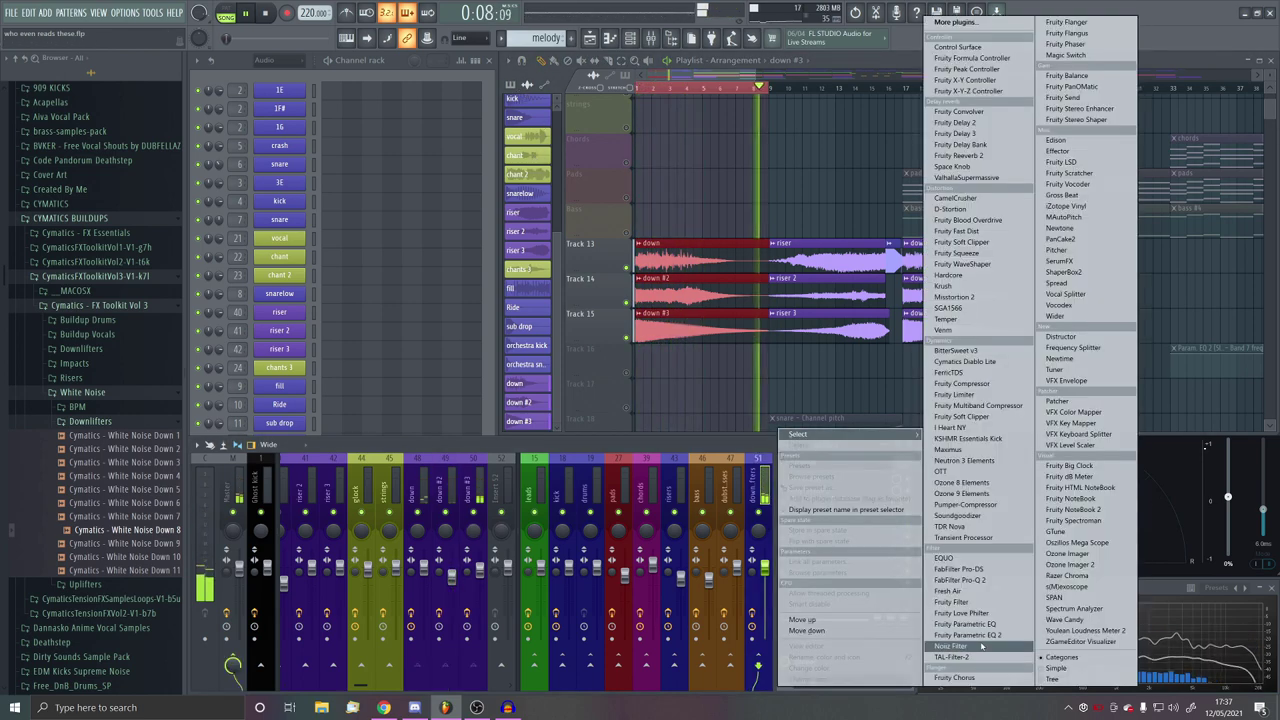
Step: Load Fruity Parametric EQ 2 in the fourth slot of the downlifters bus and dip bands 5 and 6 slightly
{"action": "left_click", "coordinate": [980, 645]}
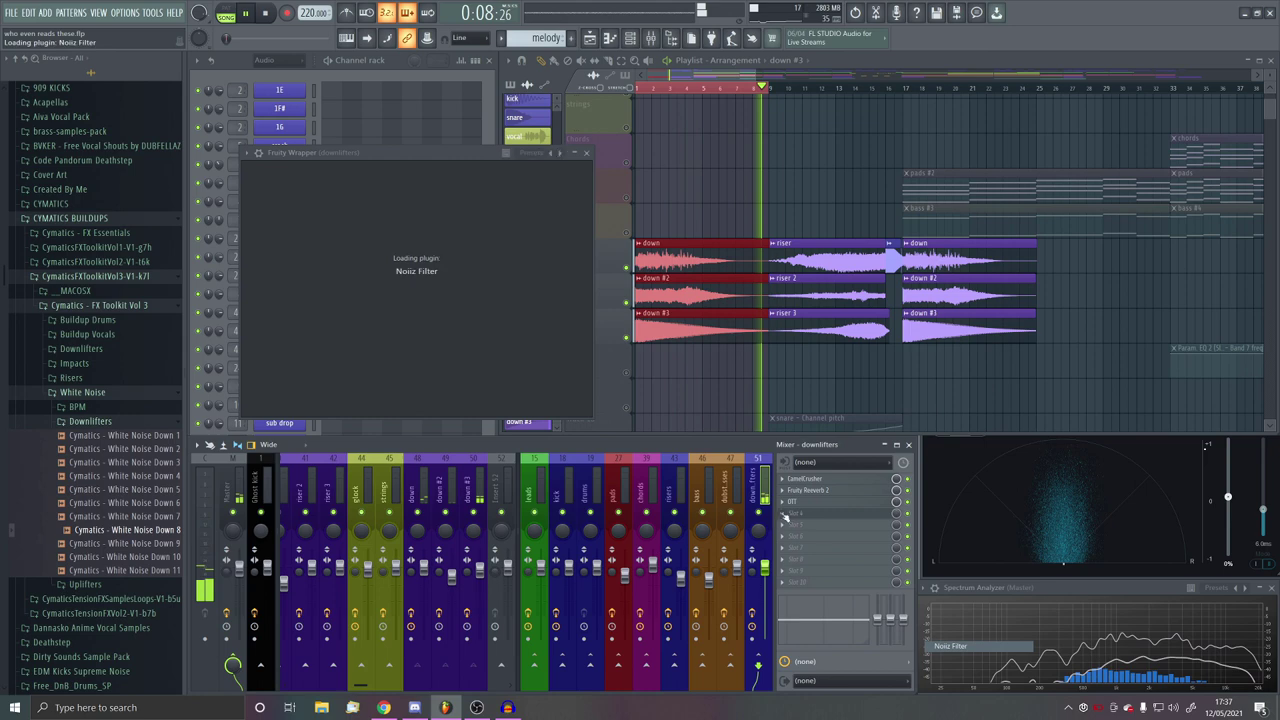
{"action": "left_click", "coordinate": [785, 517]}
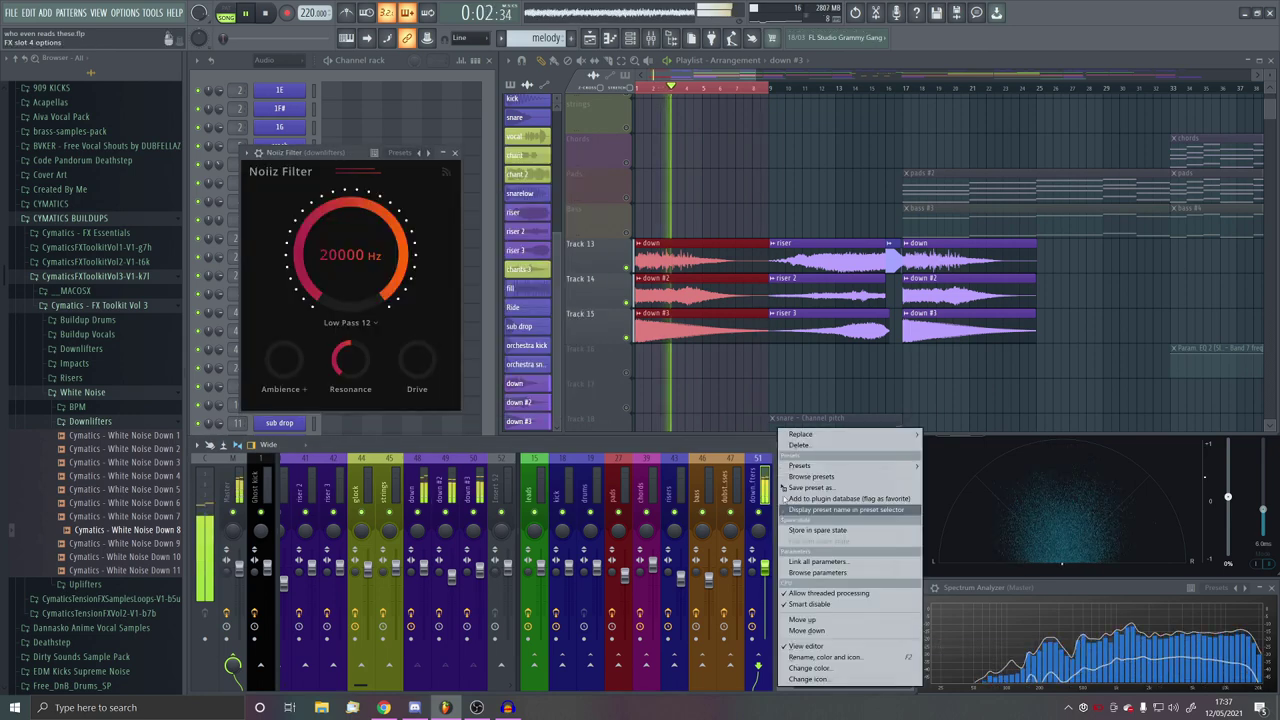
{"action": "mouse_move", "coordinate": [800, 434]}
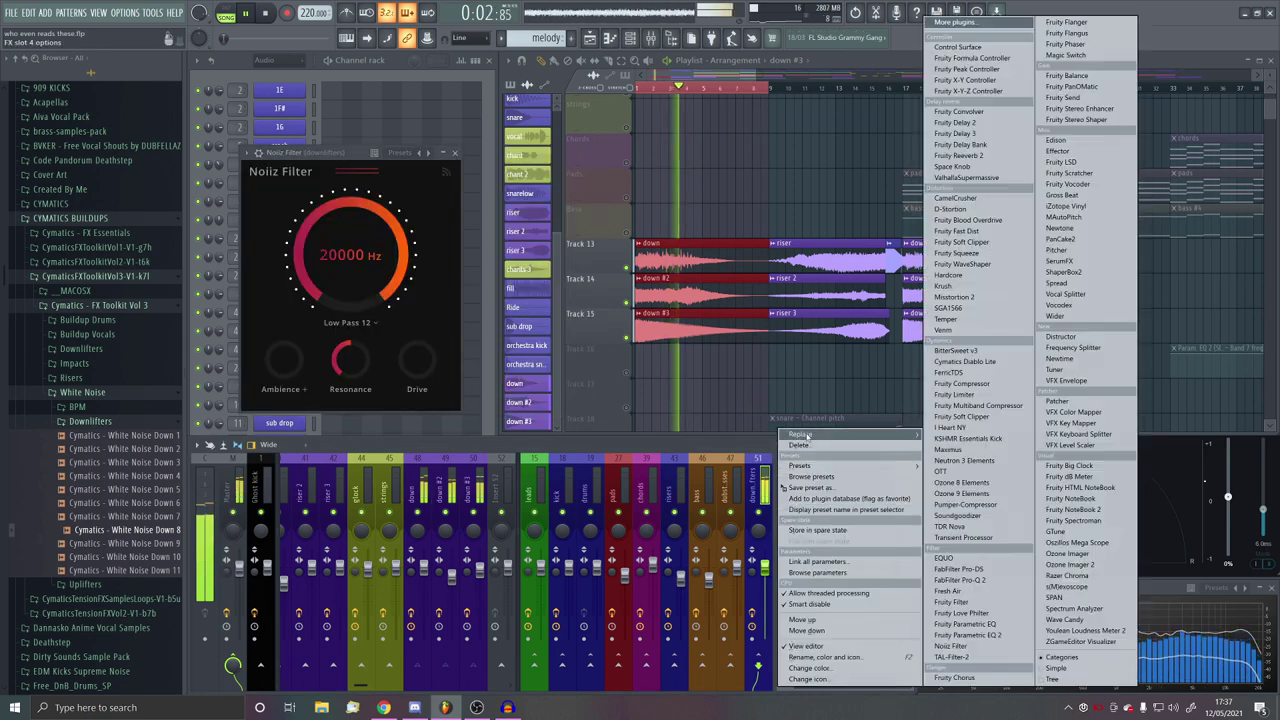
{"action": "left_click", "coordinate": [965, 635]}
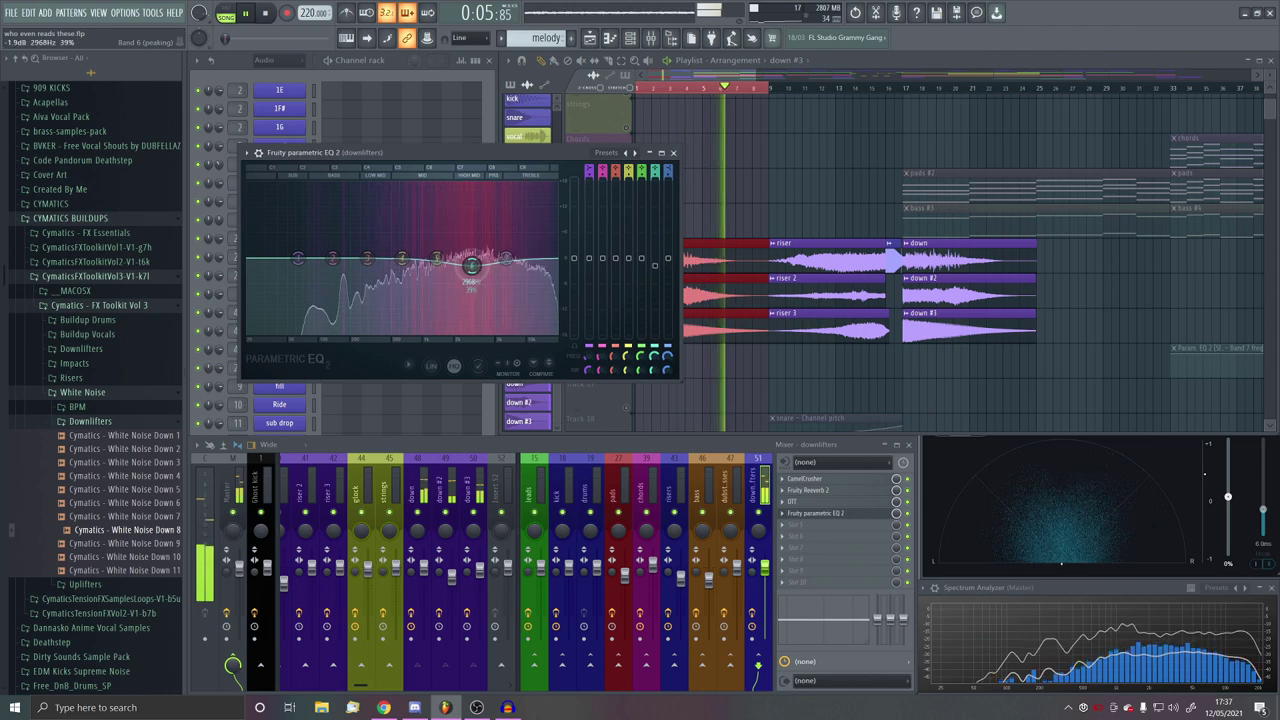
{"action": "left_click_drag", "start_coordinate": [472, 266], "coordinate": [419, 263]}
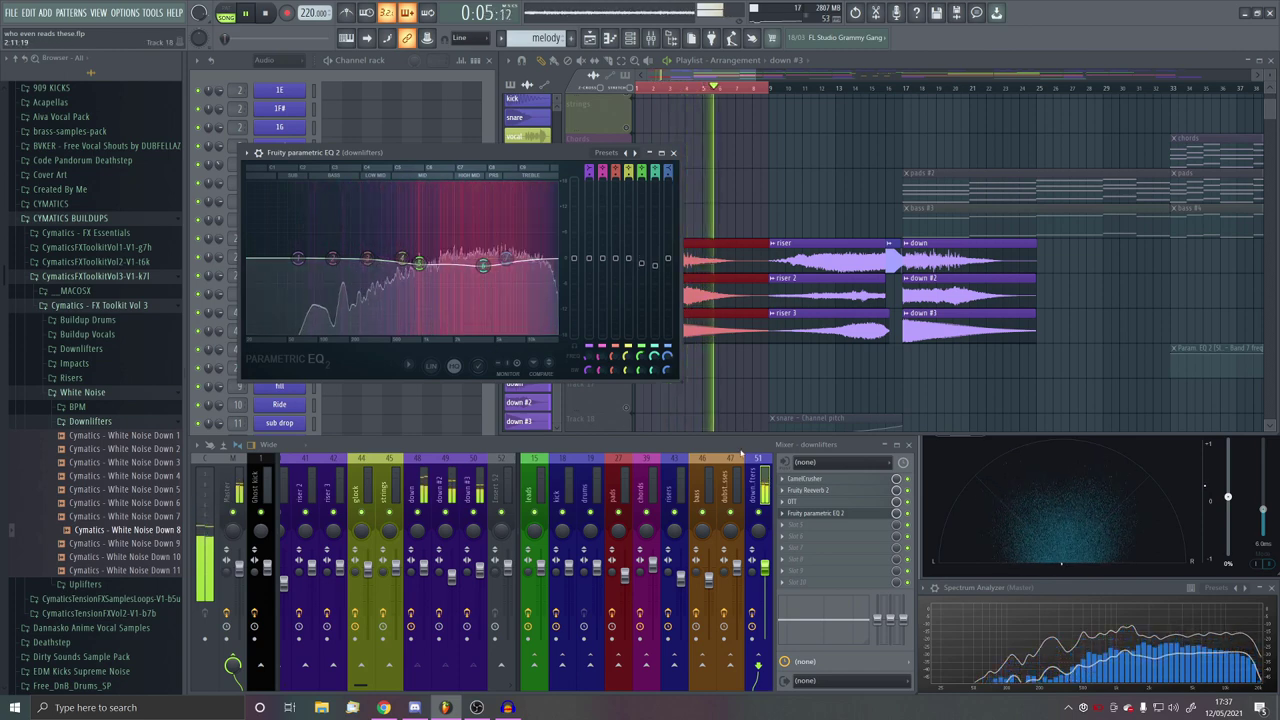
Step: Set band 1 of the downlifters EQ to a high pass at 338 Hz and move the EQ above OTT in the effect chain
{"action": "left_click_drag", "start_coordinate": [590, 172], "coordinate": [591, 171]}
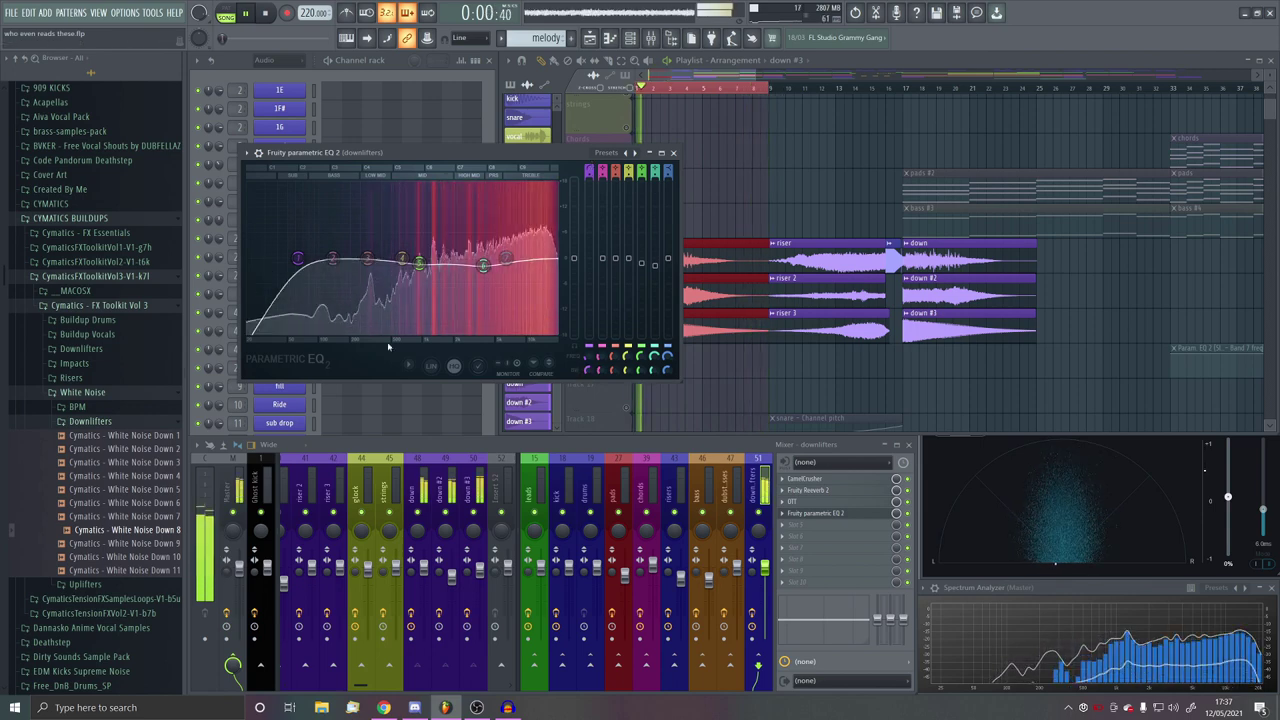
{"action": "left_click_drag", "start_coordinate": [298, 258], "coordinate": [363, 259]}
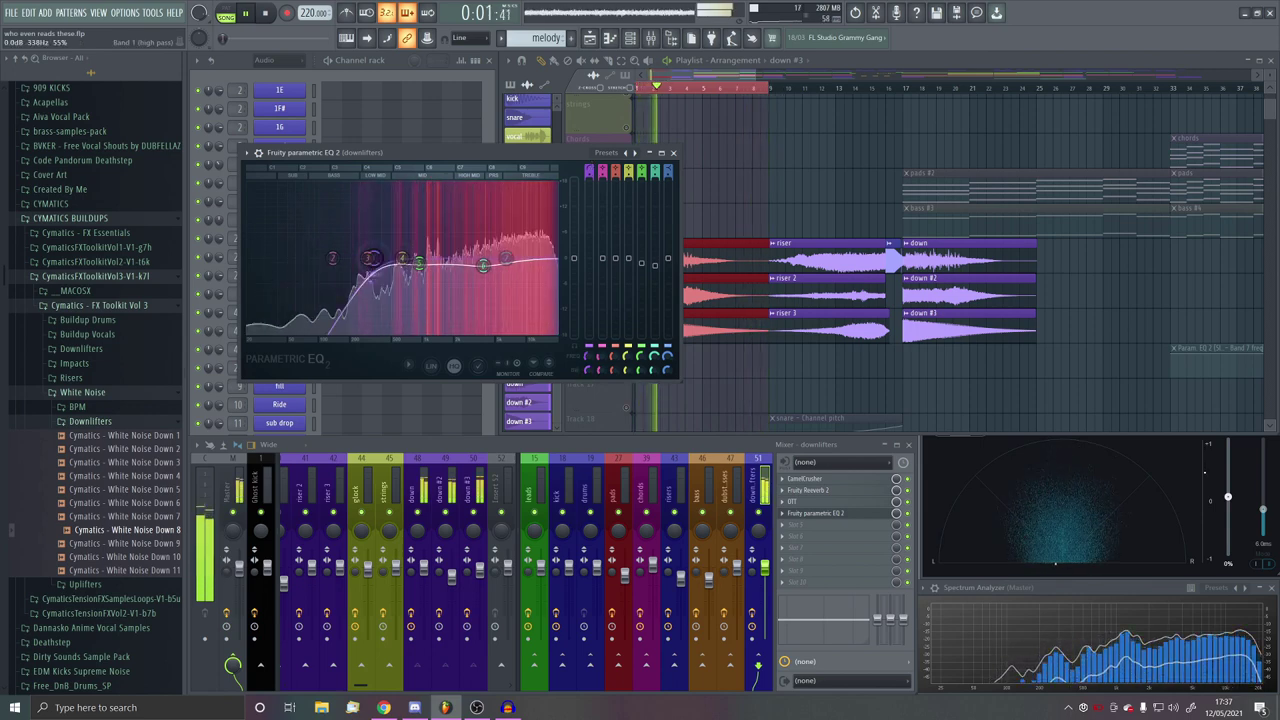
{"action": "left_click", "coordinate": [810, 525]}
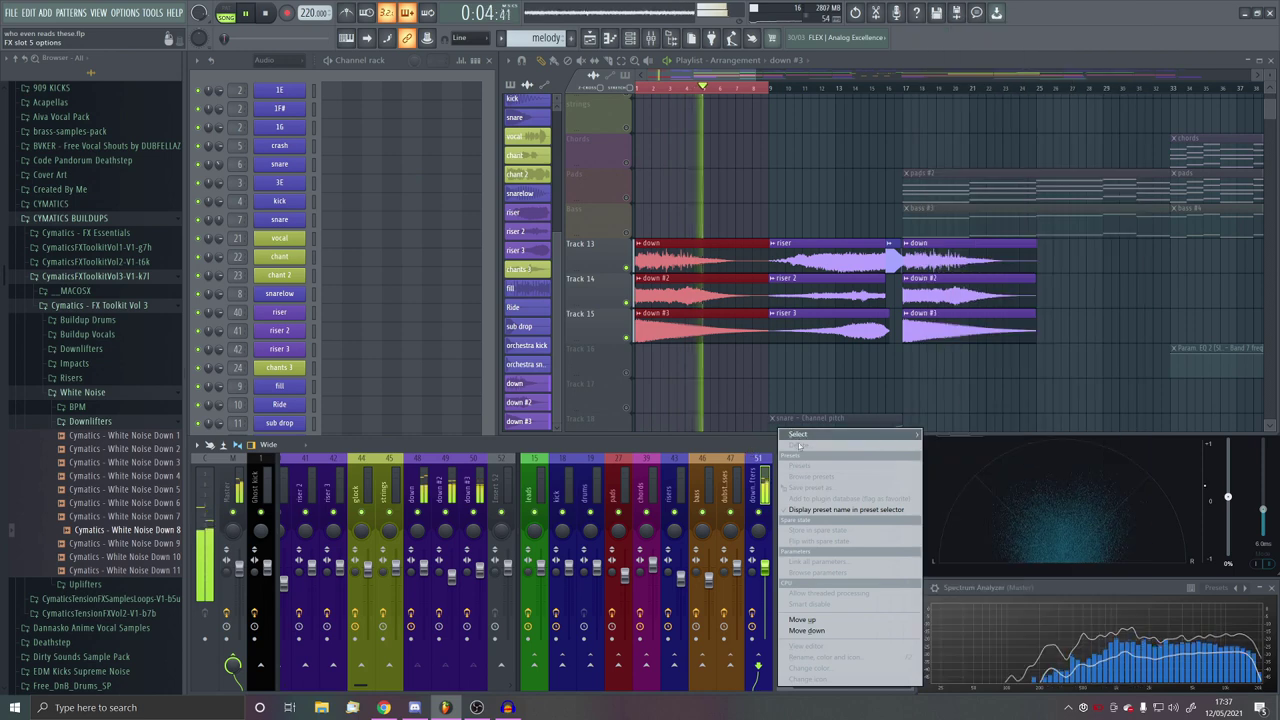
{"action": "left_click", "coordinate": [743, 447]}
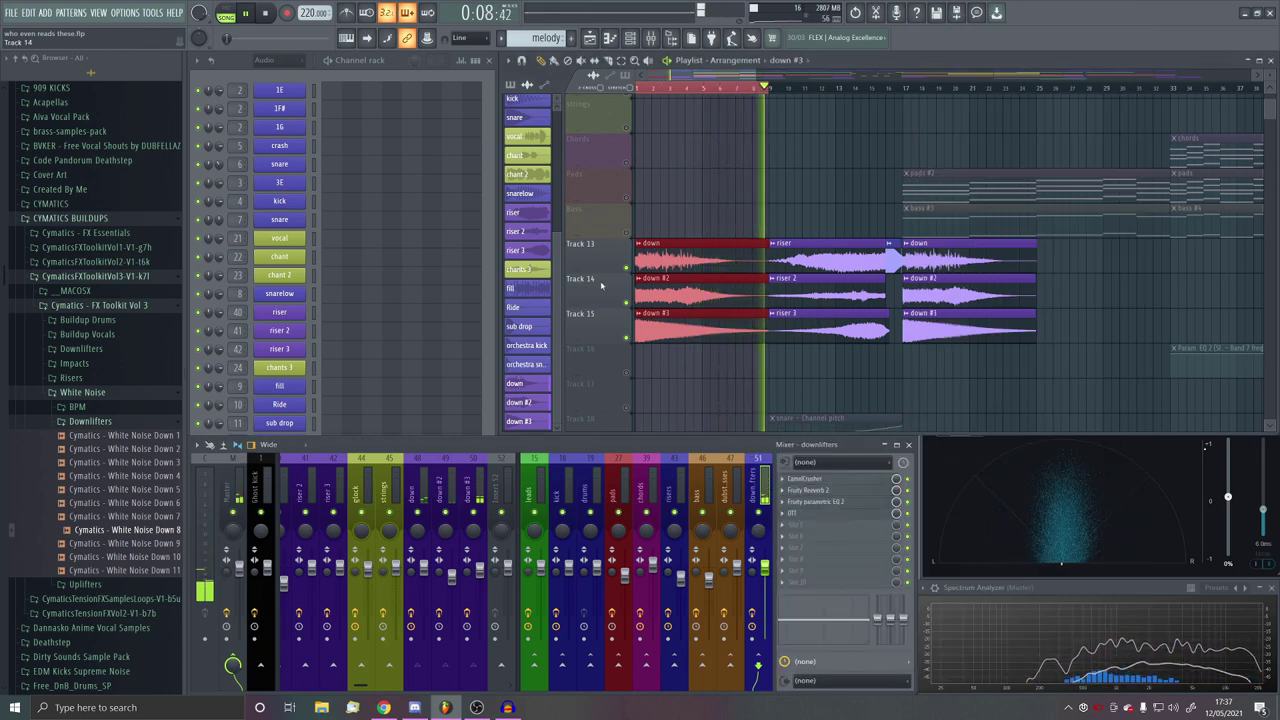
Step: Unmute all the other playlist tracks so the downlifters play with the full arrangement
{"action": "scroll", "coordinate": [700, 270], "scroll_direction": "down", "scroll_amount": 3}
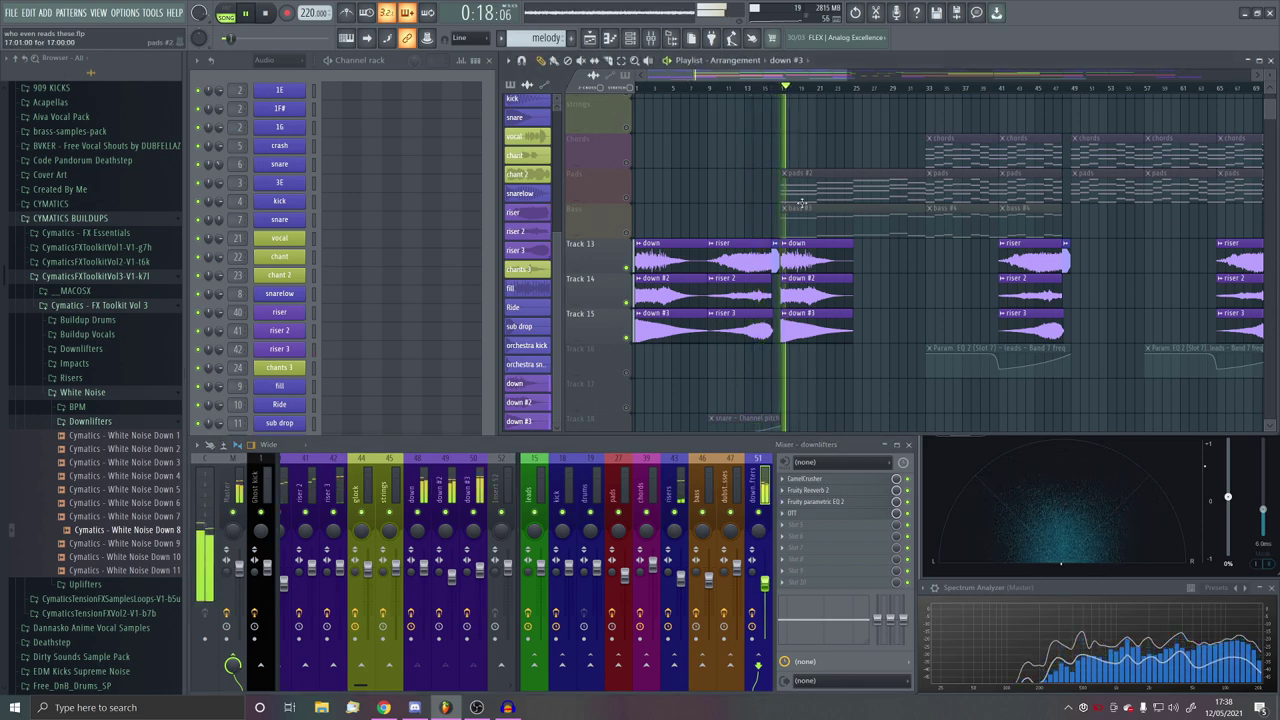
{"action": "scroll", "coordinate": [793, 248], "scroll_direction": "down", "scroll_amount": 3}
{"action": "right_click", "coordinate": [627, 268]}
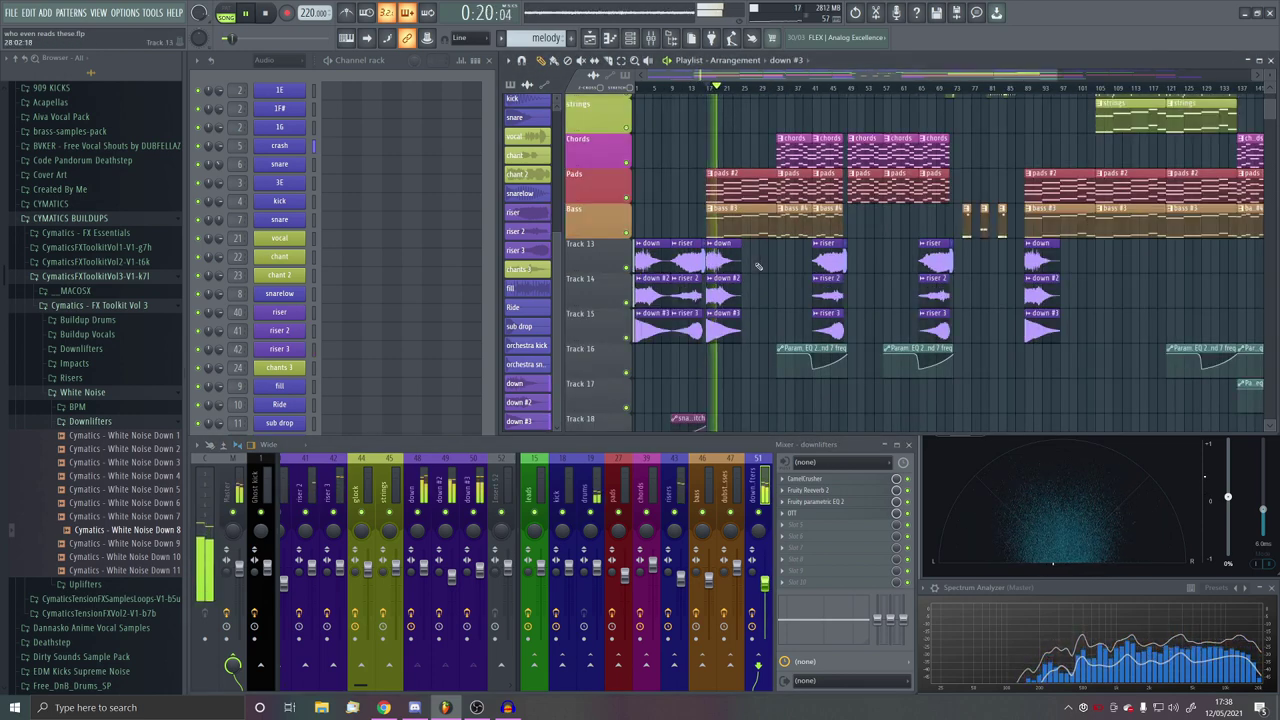
Step: Play the arrangement from bar 17 to check how the downlifters sit in the full mix
{"action": "scroll", "coordinate": [758, 266], "scroll_direction": "up", "scroll_amount": 4}
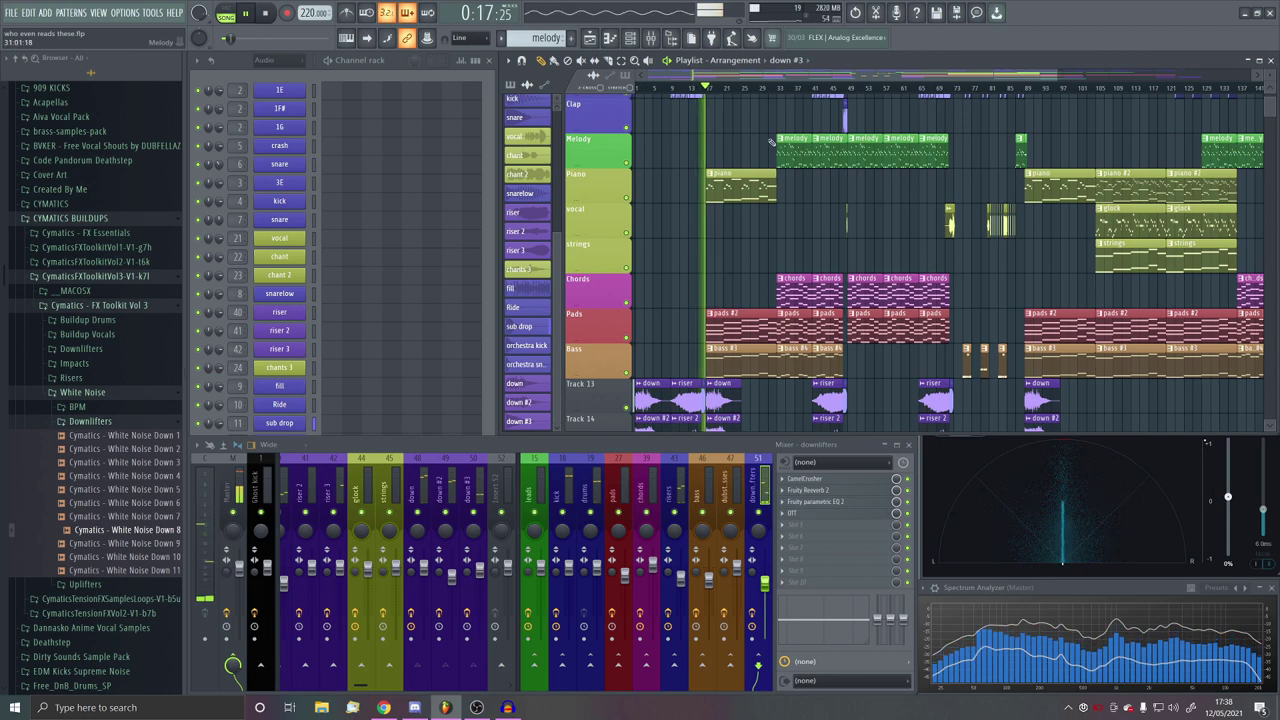
{"action": "scroll", "coordinate": [695, 263], "scroll_direction": "down", "scroll_amount": 3}
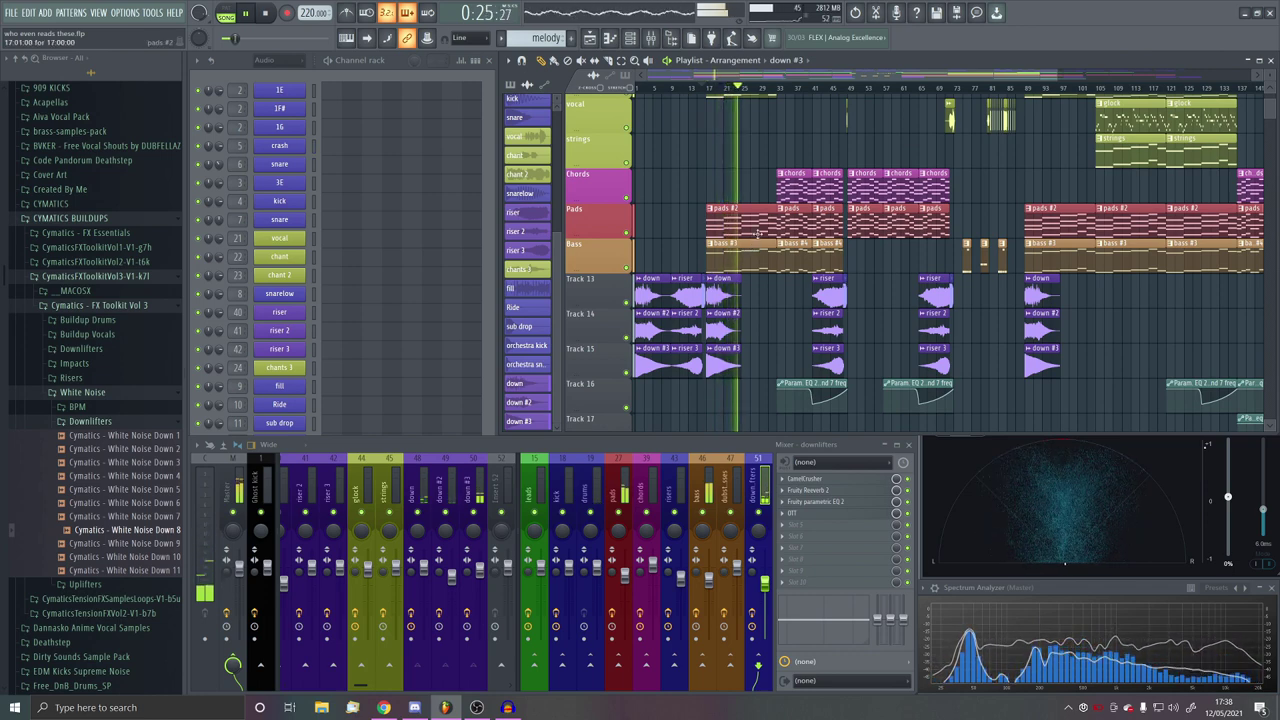
{"action": "scroll", "coordinate": [789, 215], "scroll_direction": "up", "scroll_amount": 7}
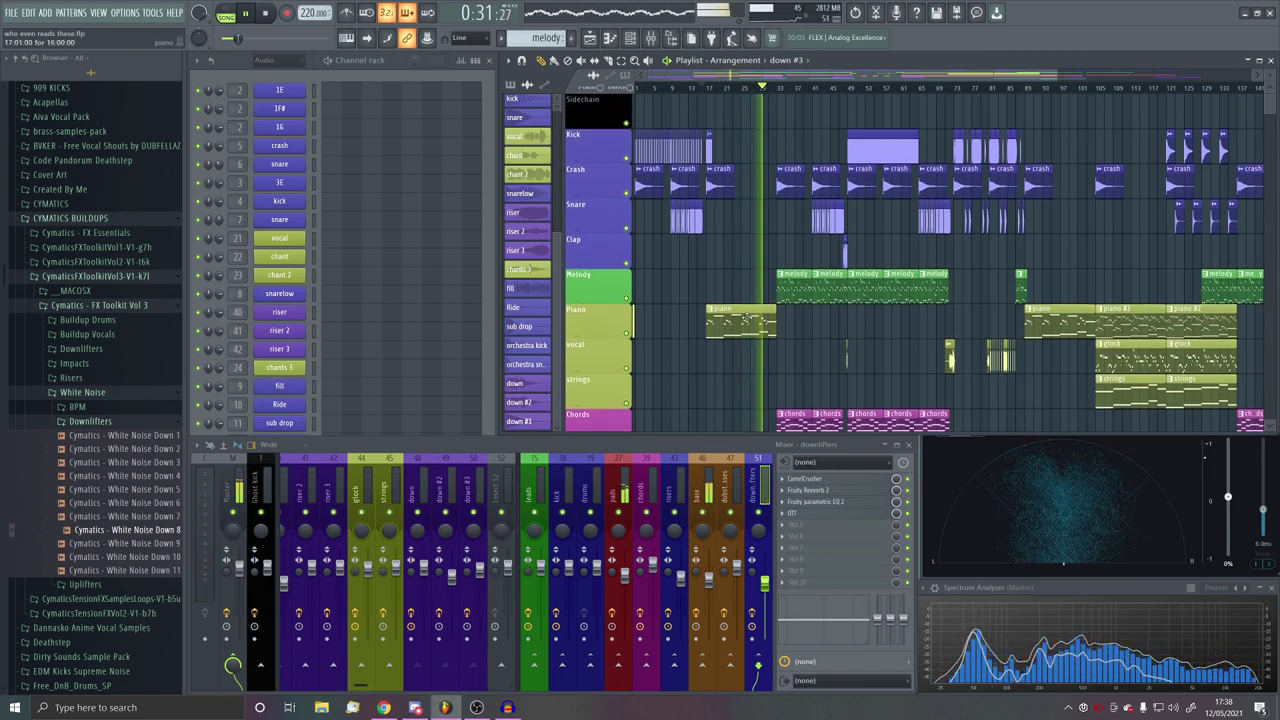
{"action": "scroll", "coordinate": [745, 316], "scroll_direction": "down", "scroll_amount": 4}
{"action": "scroll", "coordinate": [734, 280], "scroll_direction": "up", "scroll_amount": 3}
{"action": "key", "text": "space"}
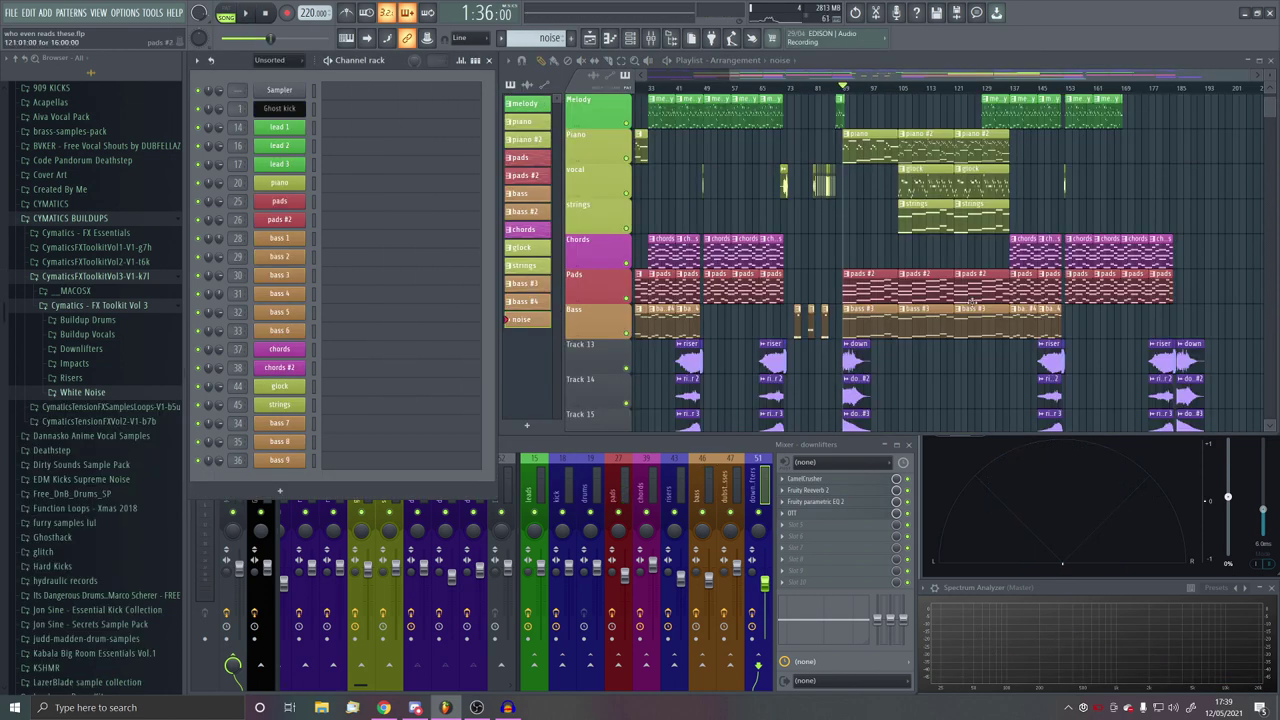
{"action": "scroll", "coordinate": [960, 305], "scroll_direction": "up", "scroll_amount": 4}
{"action": "scroll", "coordinate": [868, 314], "scroll_direction": "up", "scroll_amount": 4}
{"action": "scroll", "coordinate": [840, 275], "scroll_direction": "down", "scroll_amount": 5}
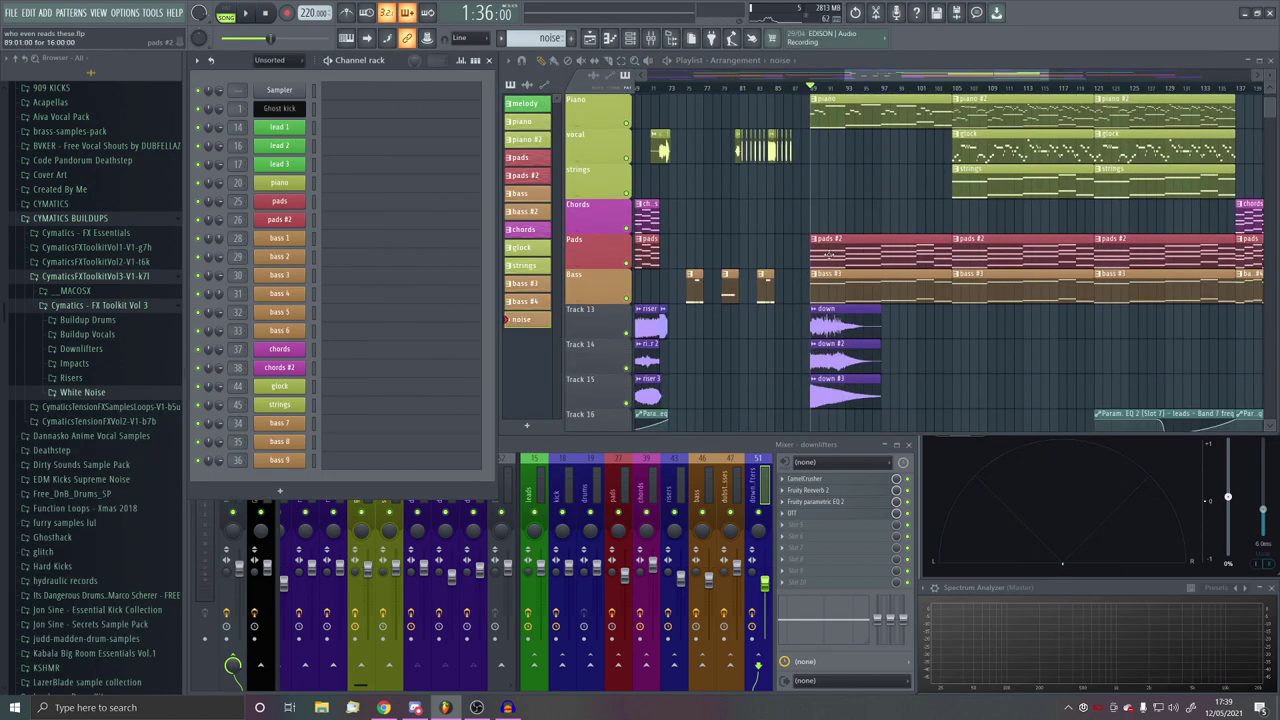
{"action": "left_click_drag", "start_coordinate": [948, 93], "coordinate": [776, 104]}
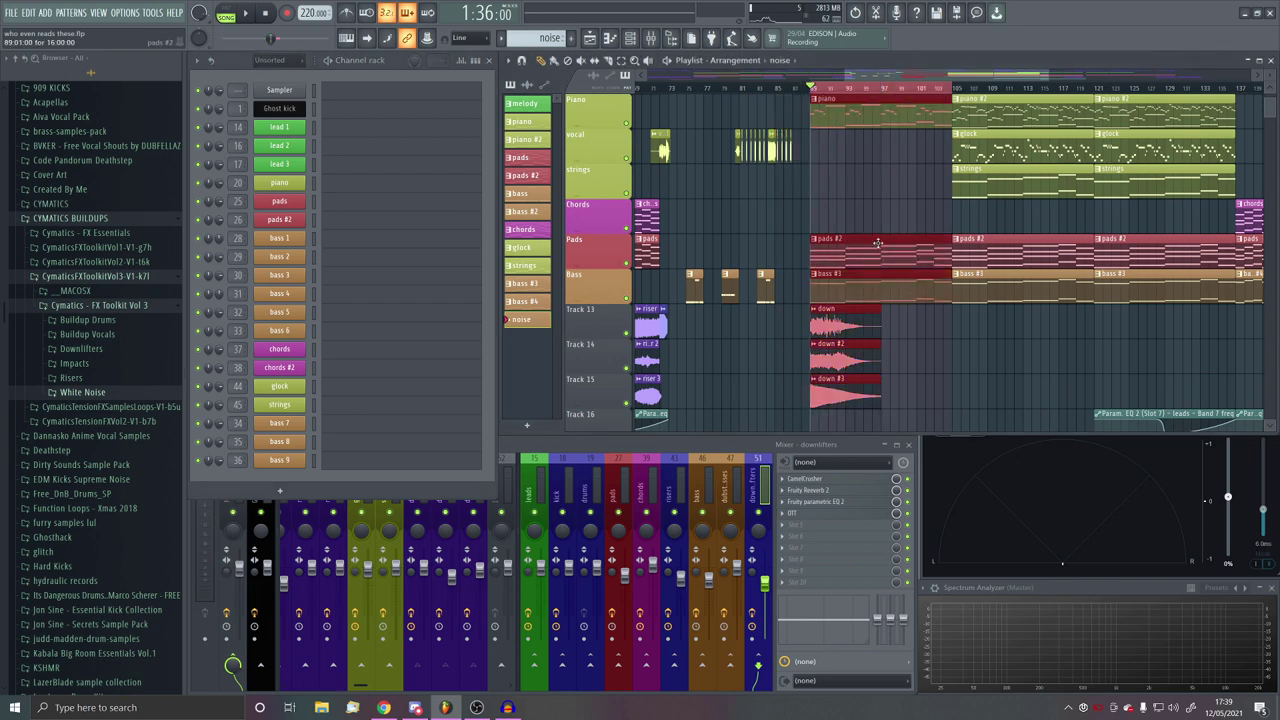
{"action": "scroll", "coordinate": [888, 248], "scroll_direction": "down", "scroll_amount": 4}
{"action": "key", "text": "ctrl+d"}
{"action": "scroll", "coordinate": [900, 254], "scroll_direction": "up", "scroll_amount": 3}
{"action": "scroll", "coordinate": [905, 258], "scroll_direction": "up", "scroll_amount": 4}
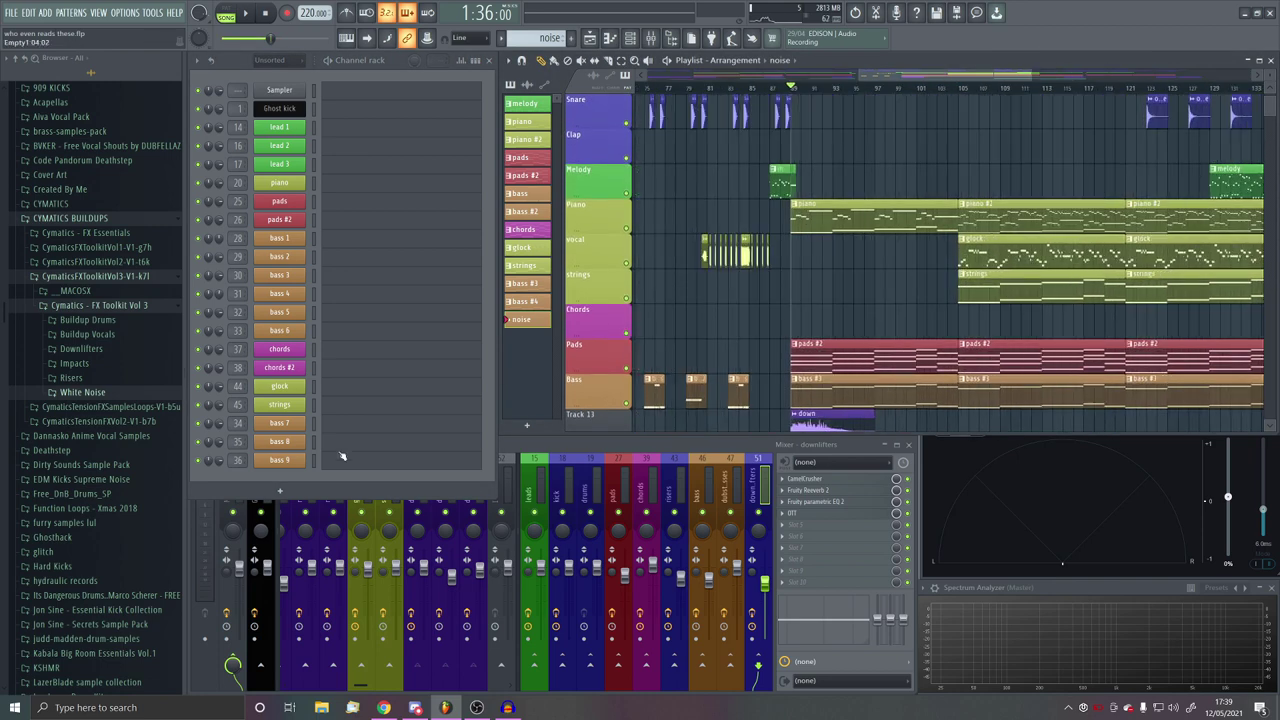
Step: Add a 3x Osc instrument channel at the end of the channel rack for the noise pattern
{"action": "left_click", "coordinate": [280, 489]}
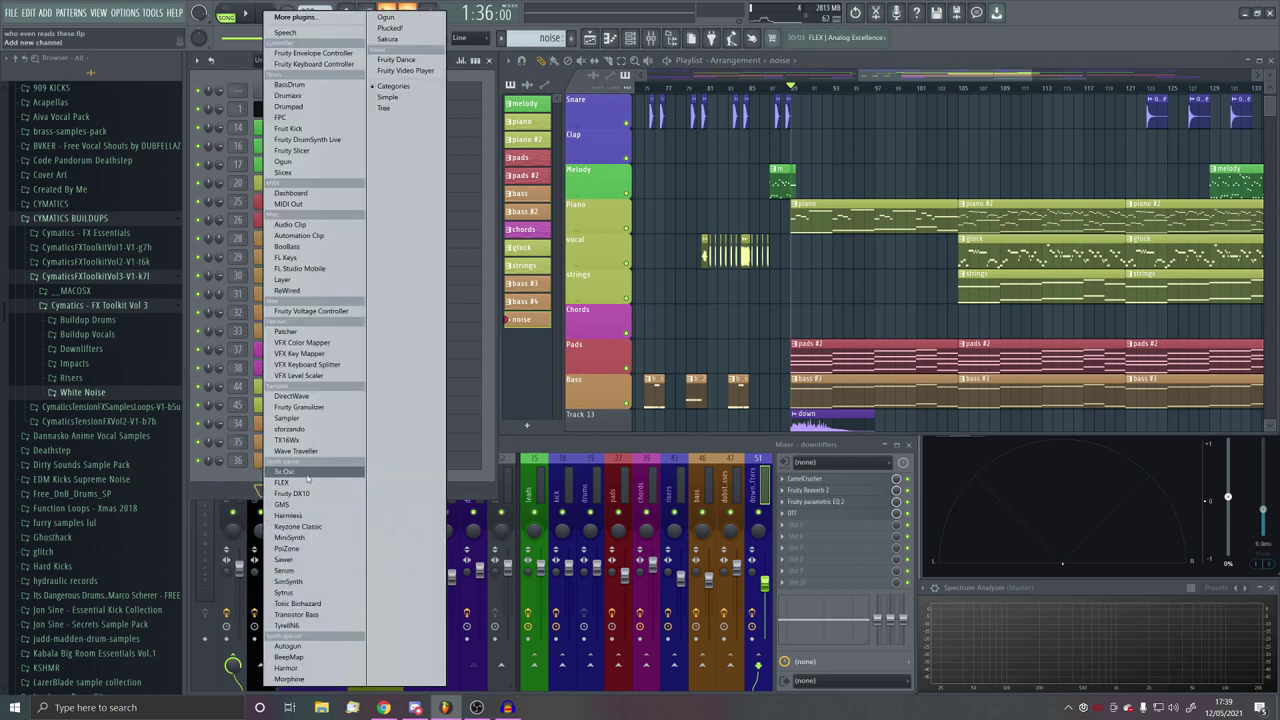
{"action": "left_click", "coordinate": [306, 483]}
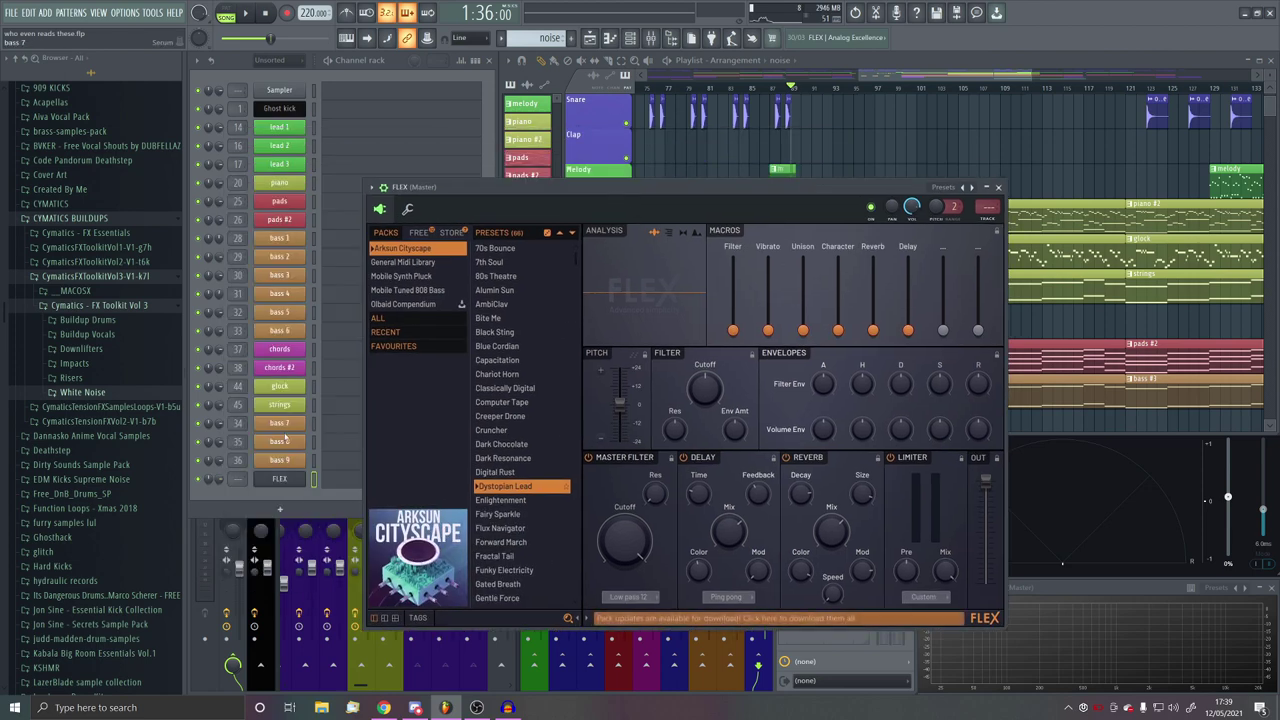
{"action": "right_click", "coordinate": [280, 479]}
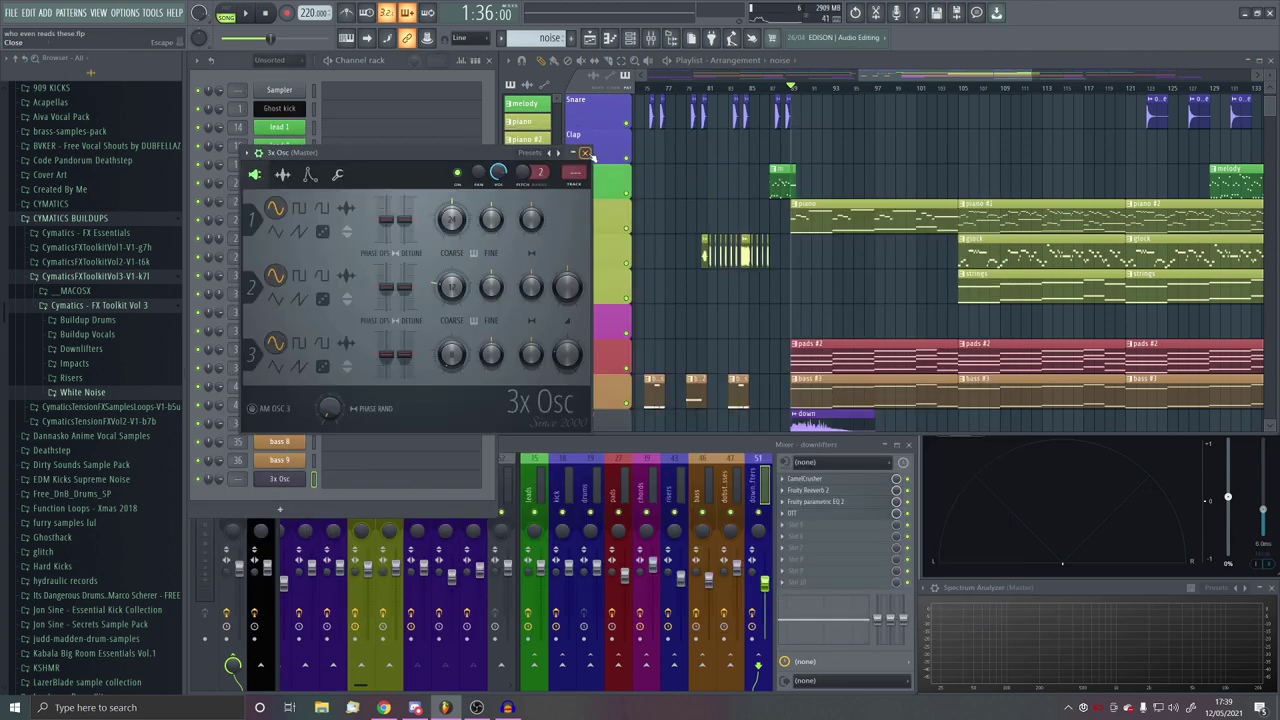
{"action": "left_click", "coordinate": [586, 154]}
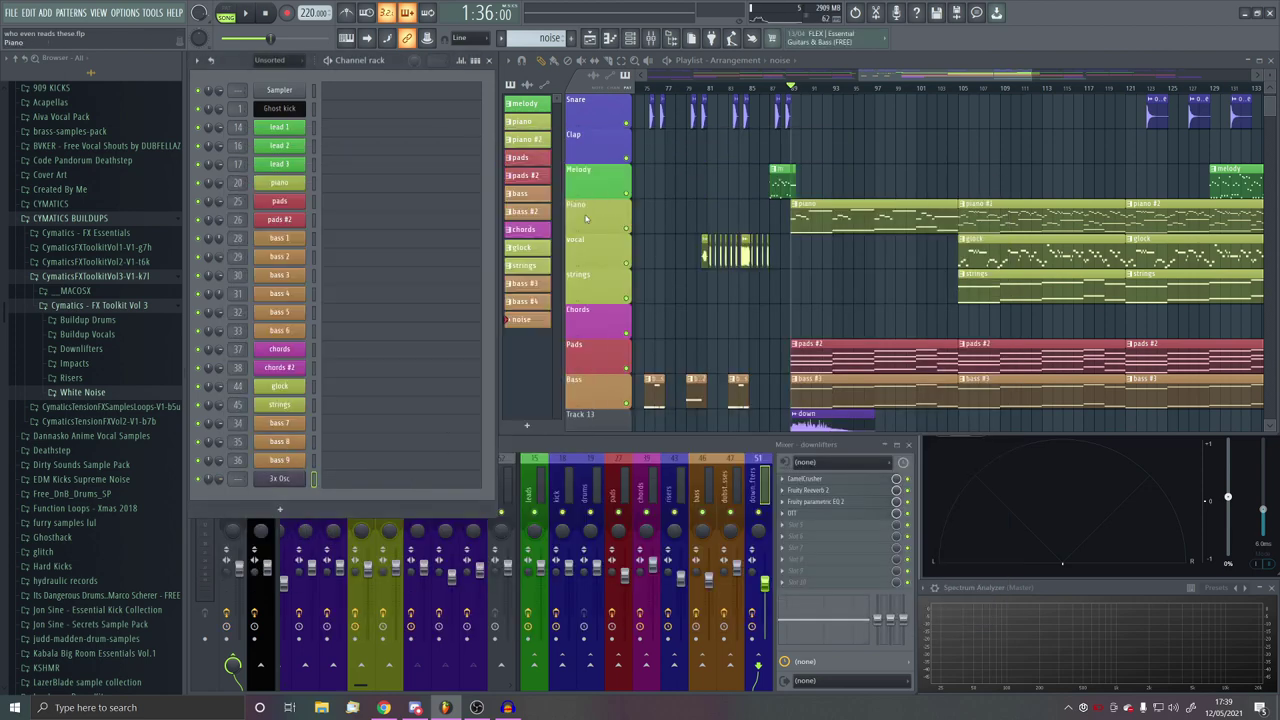
Step: Draw one sustained note four bars long, just below C7, in the 3x Osc piano roll
{"action": "key", "text": "F7"}
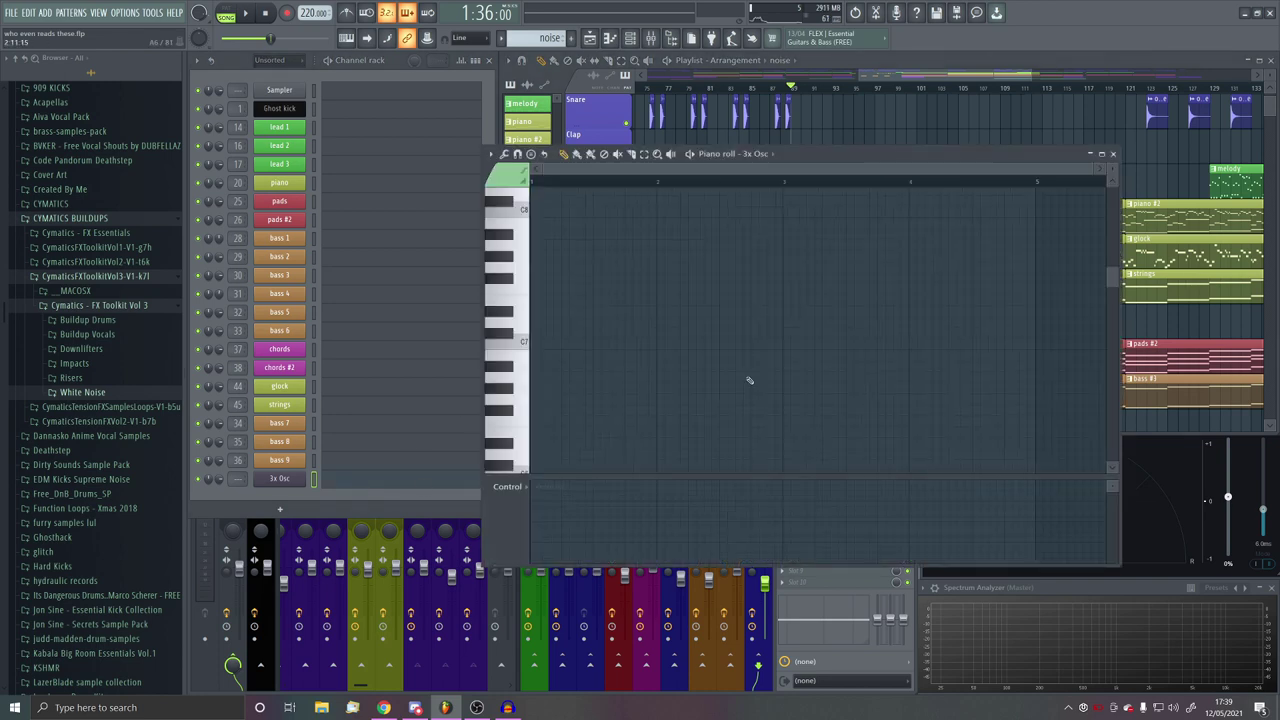
{"action": "left_click", "coordinate": [493, 366]}
{"action": "left_click_drag", "start_coordinate": [546, 355], "coordinate": [987, 366]}
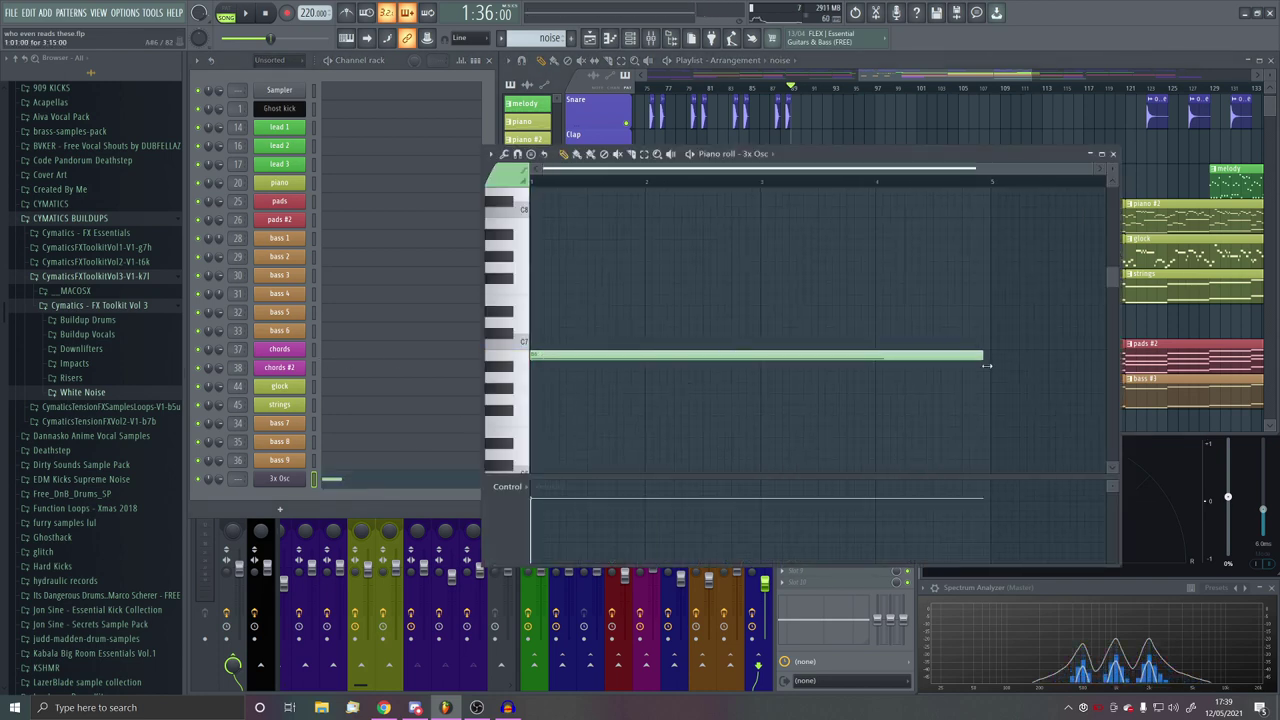
{"action": "left_click", "coordinate": [1113, 155]}
Step: Lay four consecutive noise pattern clips from bar 89 to bar 105 on a playlist track named noise, directly below Bass
{"action": "scroll", "coordinate": [850, 300], "scroll_direction": "down", "scroll_amount": 5}
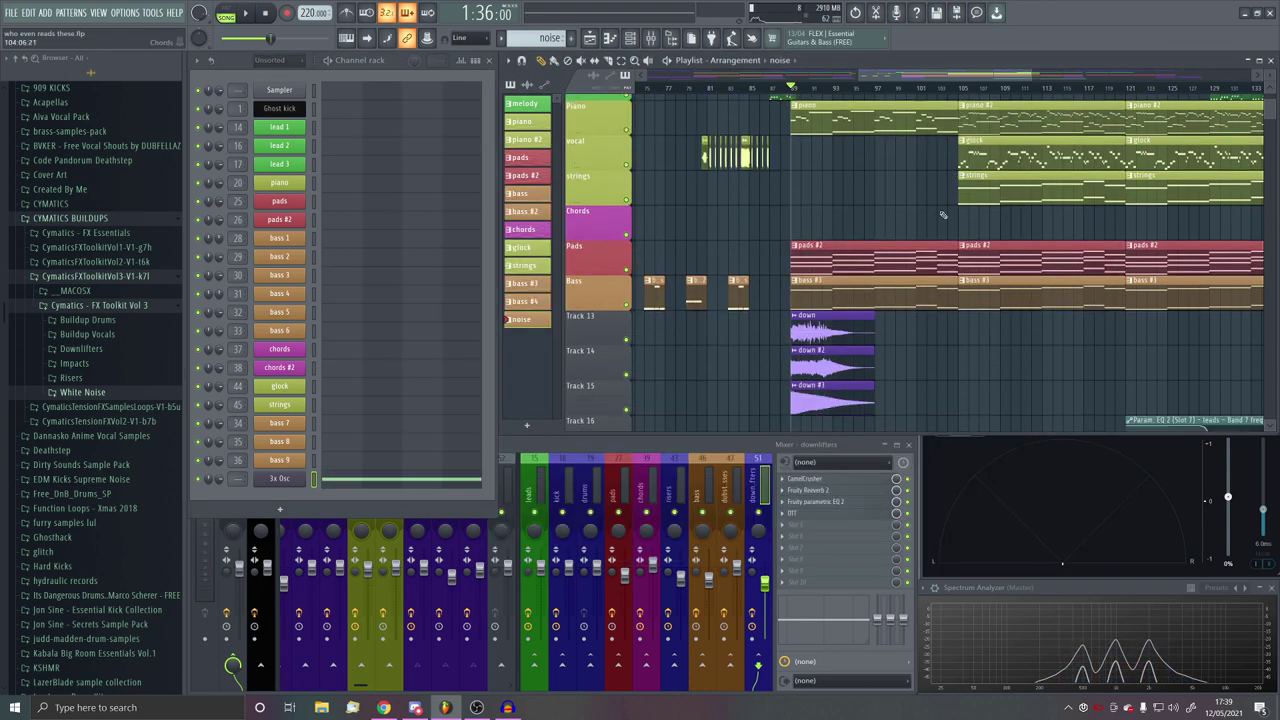
{"action": "scroll", "coordinate": [847, 315], "scroll_direction": "up", "scroll_amount": 2}
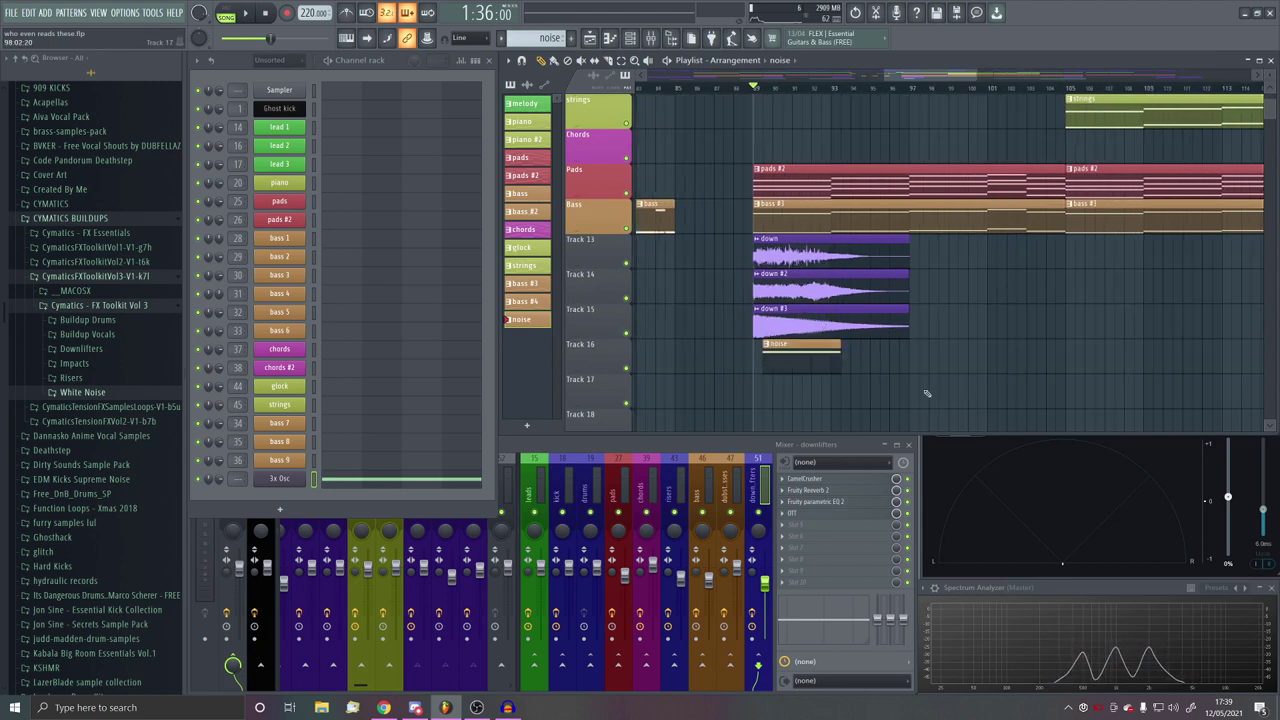
{"action": "scroll", "coordinate": [820, 272], "scroll_direction": "down", "scroll_amount": 5}
{"action": "scroll", "coordinate": [820, 272], "scroll_direction": "down", "scroll_amount": 2}
Step: Route the noise channel to mixer track 52 and load Noiiz Filter in that track's first slot
{"action": "scroll", "coordinate": [760, 260], "scroll_direction": "up", "scroll_amount": 6}
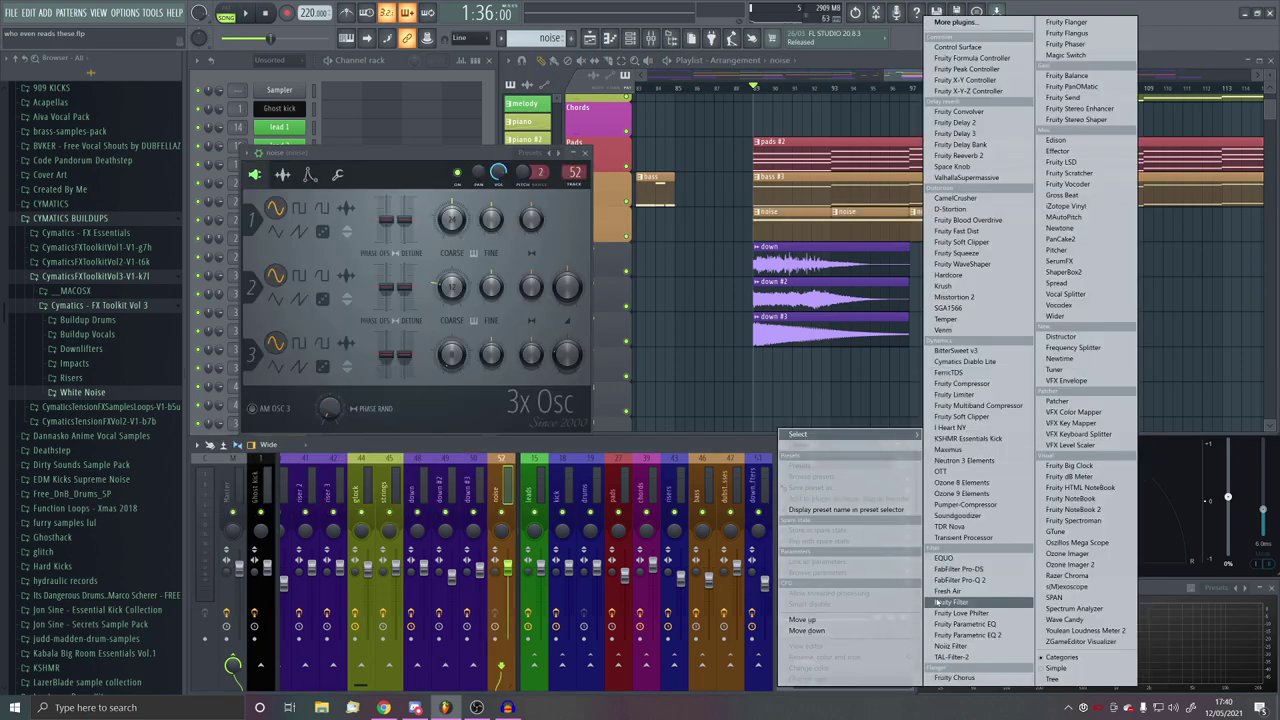
{"action": "left_click", "coordinate": [955, 647]}
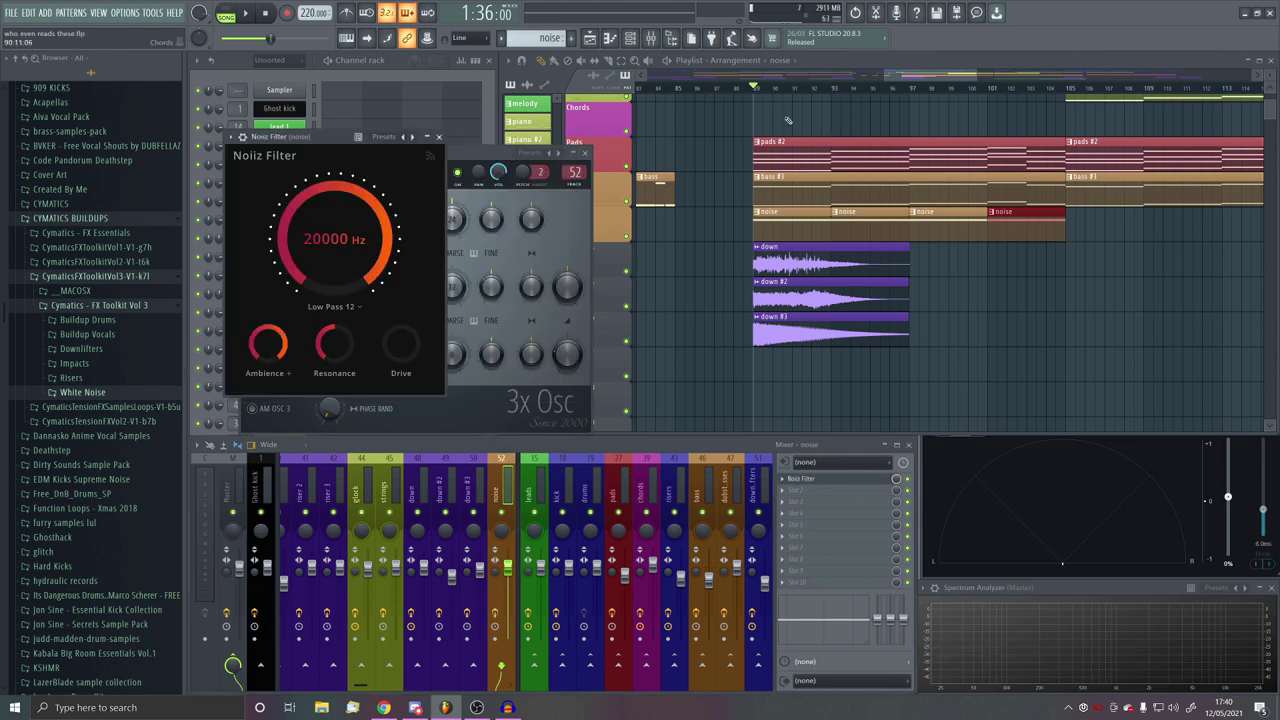
Step: Select bars 89 to 105 as the loop, solo the noise playlist track and start playback
{"action": "left_click_drag", "start_coordinate": [755, 88], "coordinate": [1022, 103]}
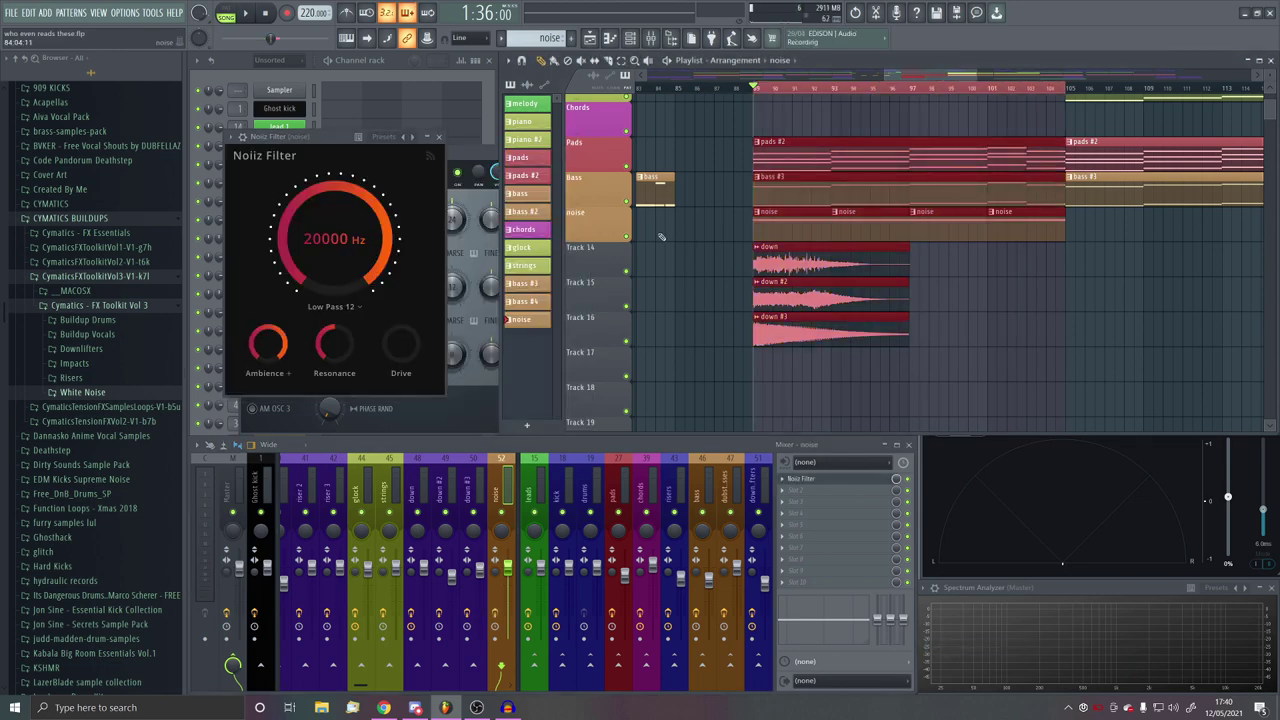
{"action": "left_click", "coordinate": [627, 237]}
{"action": "left_click", "coordinate": [626, 237], "text": "ctrl"}
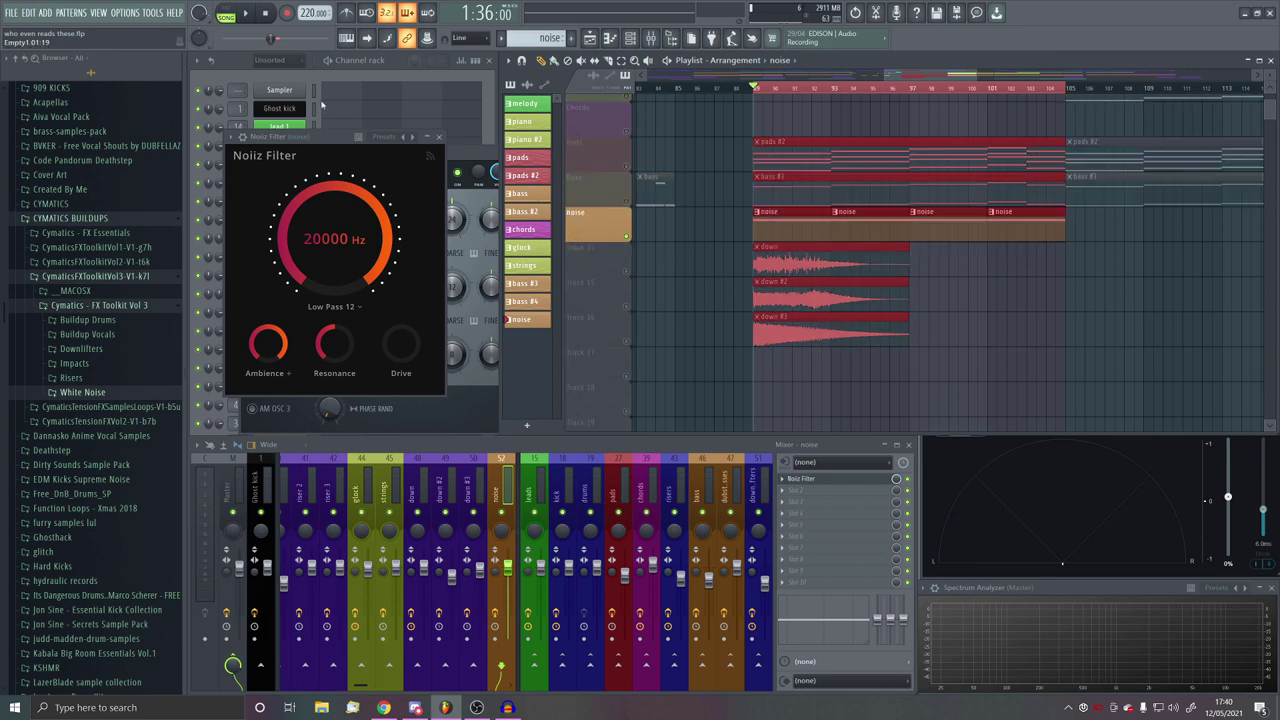
{"action": "left_click", "coordinate": [244, 14]}
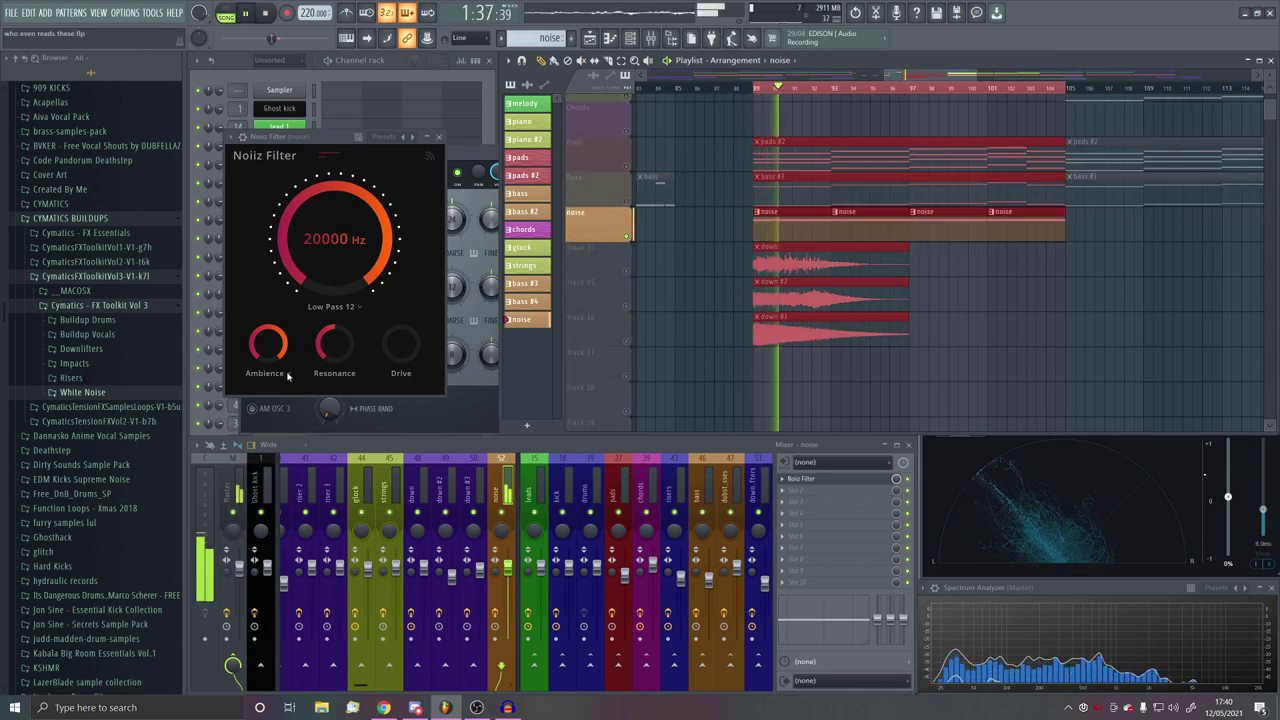
Step: Browse and audition the noise types in Noiiz Filter and choose Rain Concrete
{"action": "left_click", "coordinate": [325, 155]}
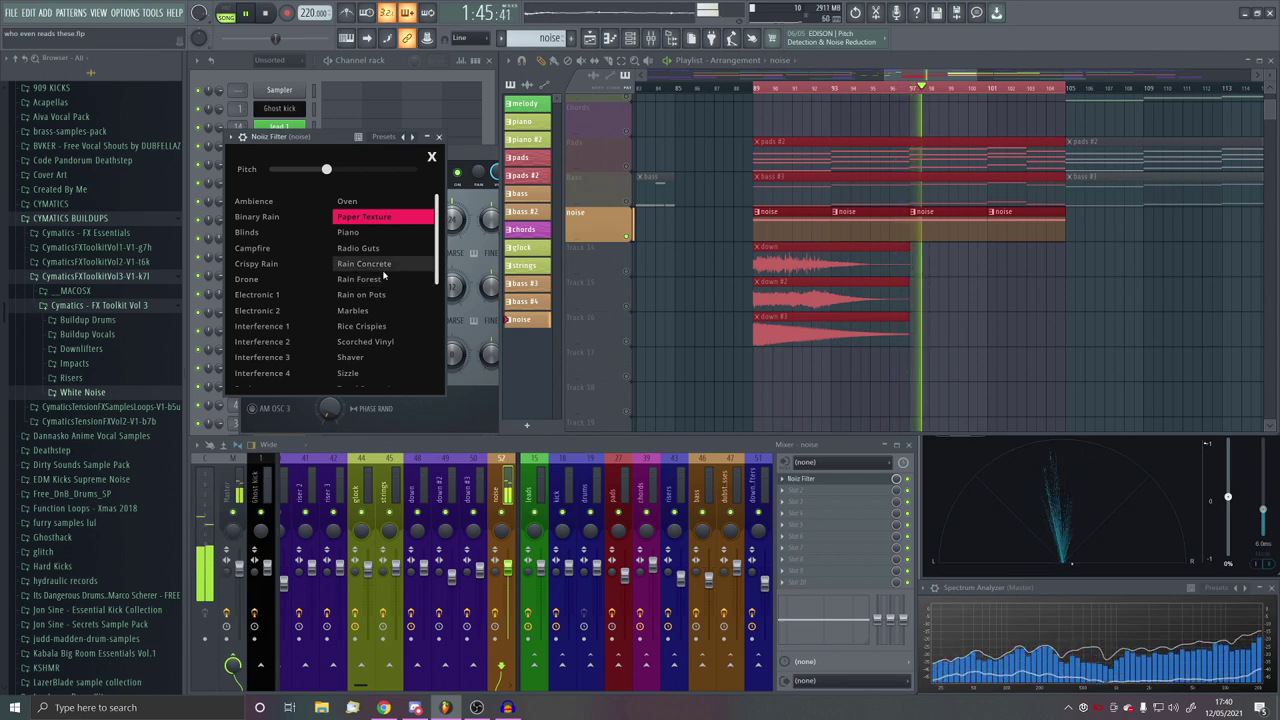
{"action": "left_click", "coordinate": [378, 279]}
{"action": "scroll", "coordinate": [378, 314], "scroll_direction": "down", "scroll_amount": 5}
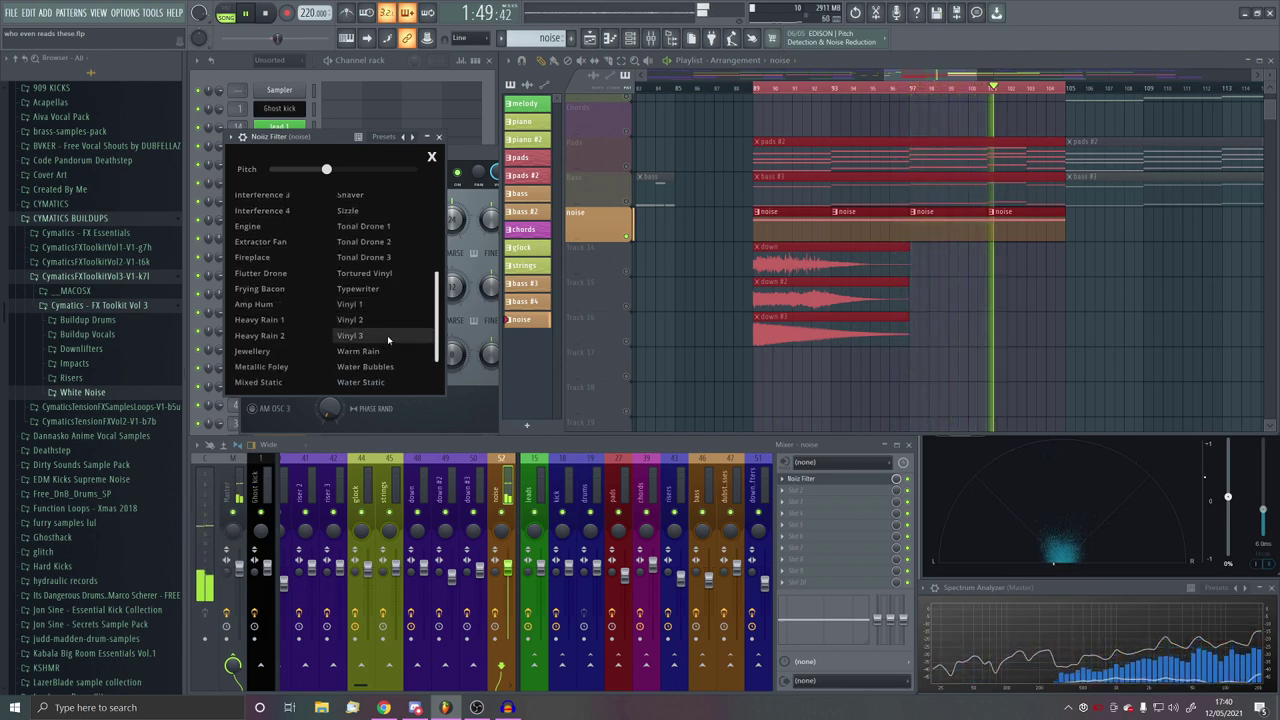
{"action": "scroll", "coordinate": [306, 326], "scroll_direction": "up", "scroll_amount": 3}
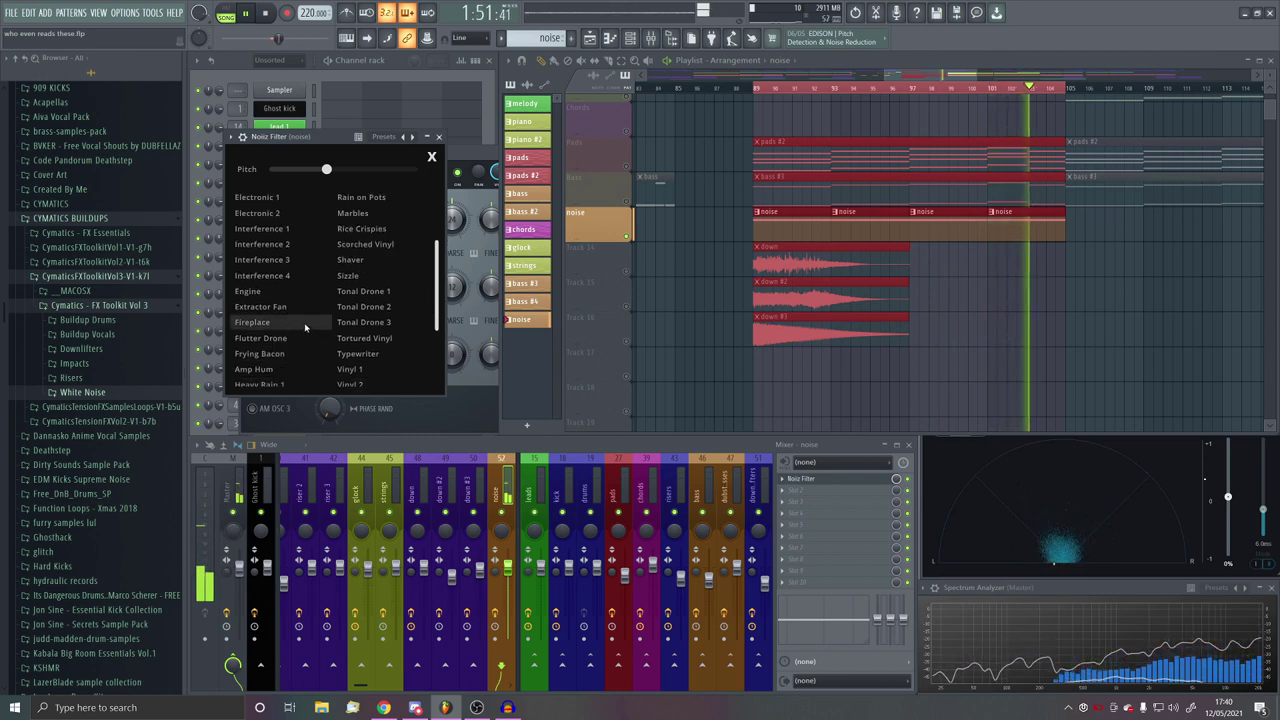
{"action": "left_click", "coordinate": [388, 201]}
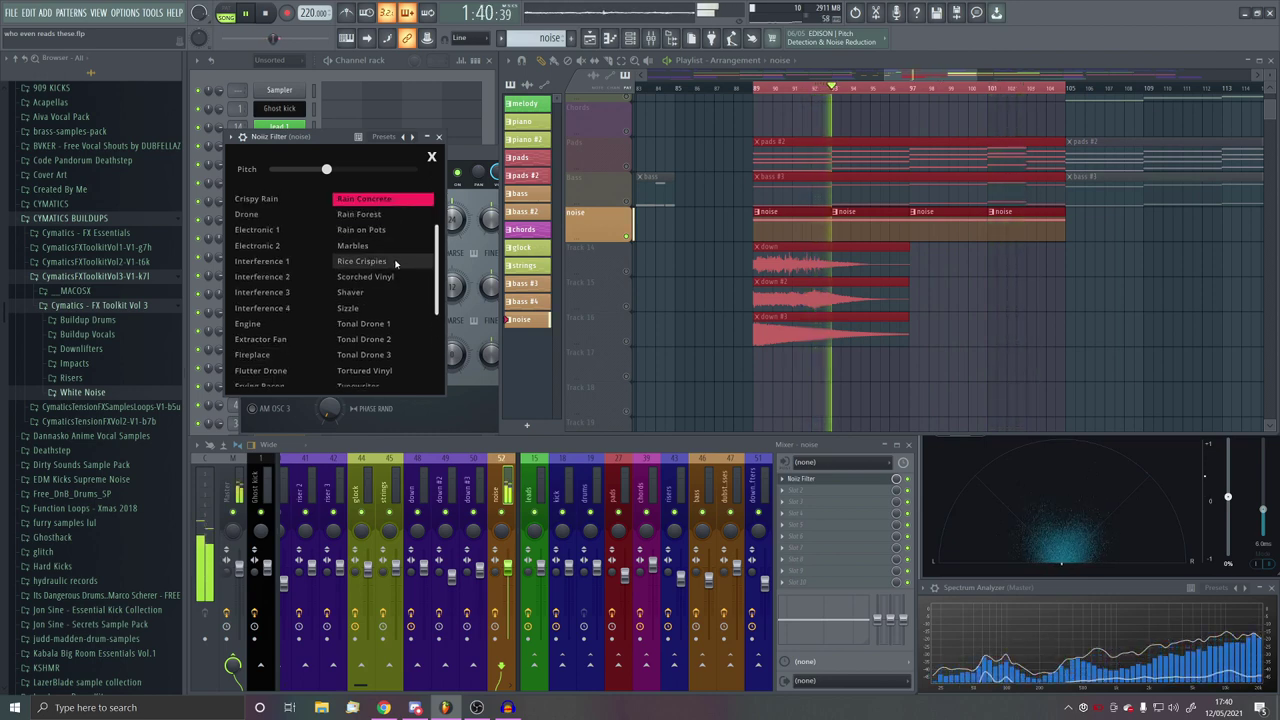
{"action": "scroll", "coordinate": [402, 283], "scroll_direction": "down", "scroll_amount": 5}
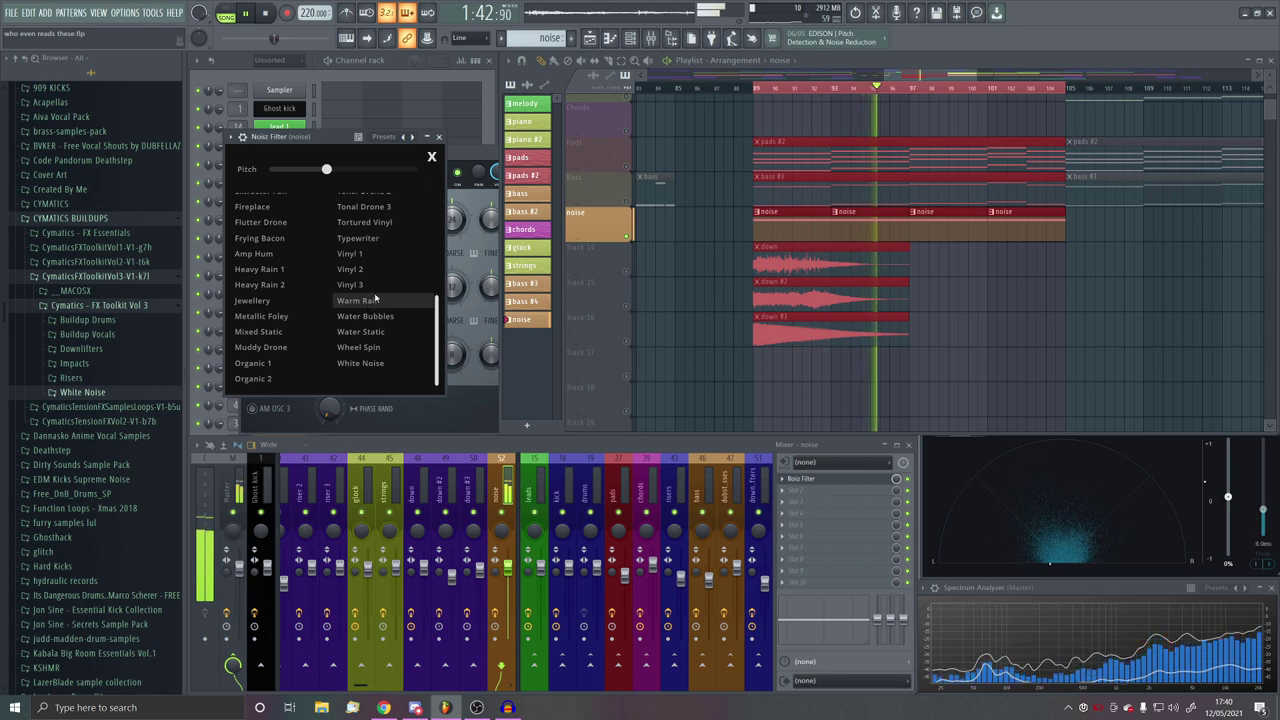
{"action": "scroll", "coordinate": [375, 298], "scroll_direction": "up", "scroll_amount": 5}
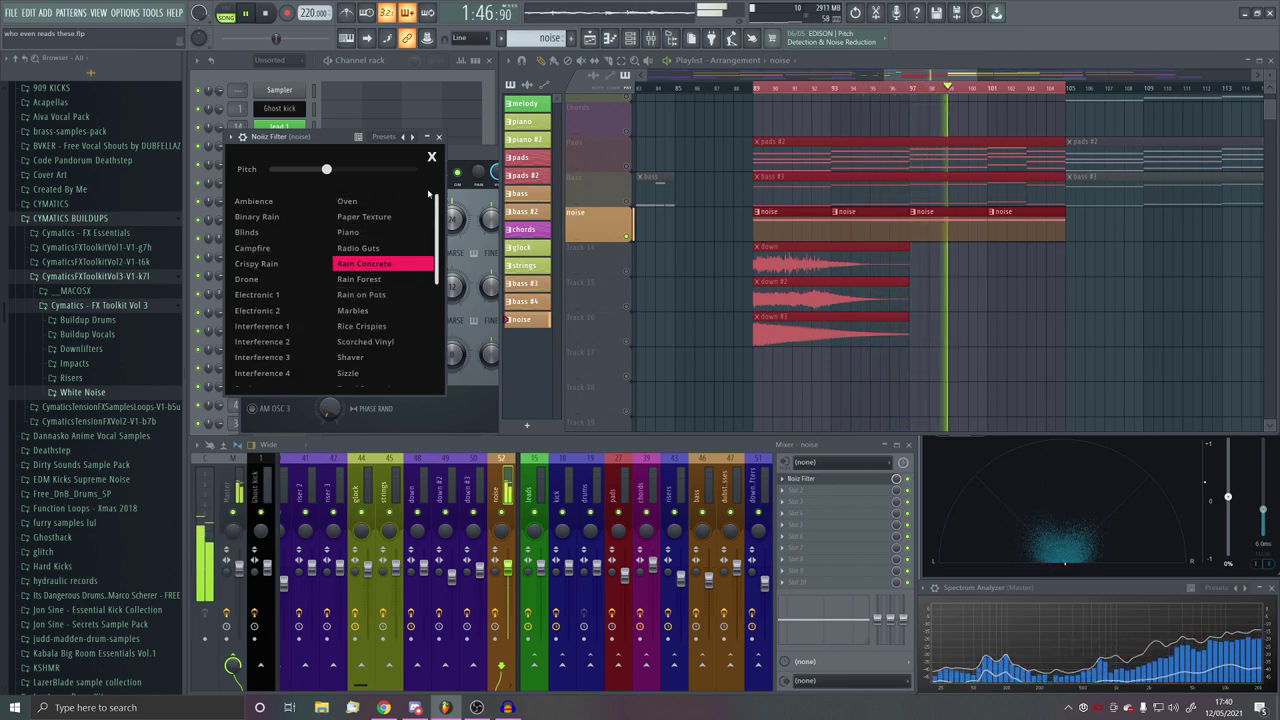
{"action": "left_click", "coordinate": [432, 157]}
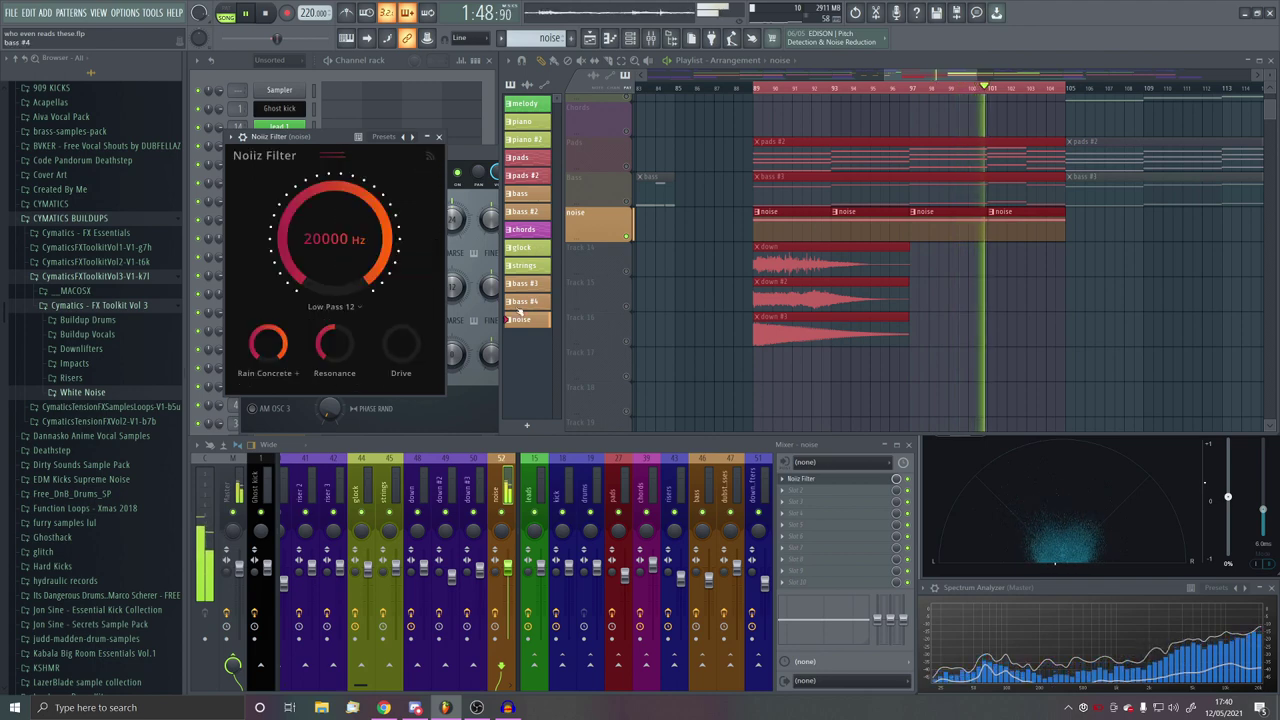
Step: Try a lower Rain Concrete amount in Noiiz Filter, and bring it back up while listening
{"action": "left_click_drag", "start_coordinate": [276, 346], "coordinate": [283, 425]}
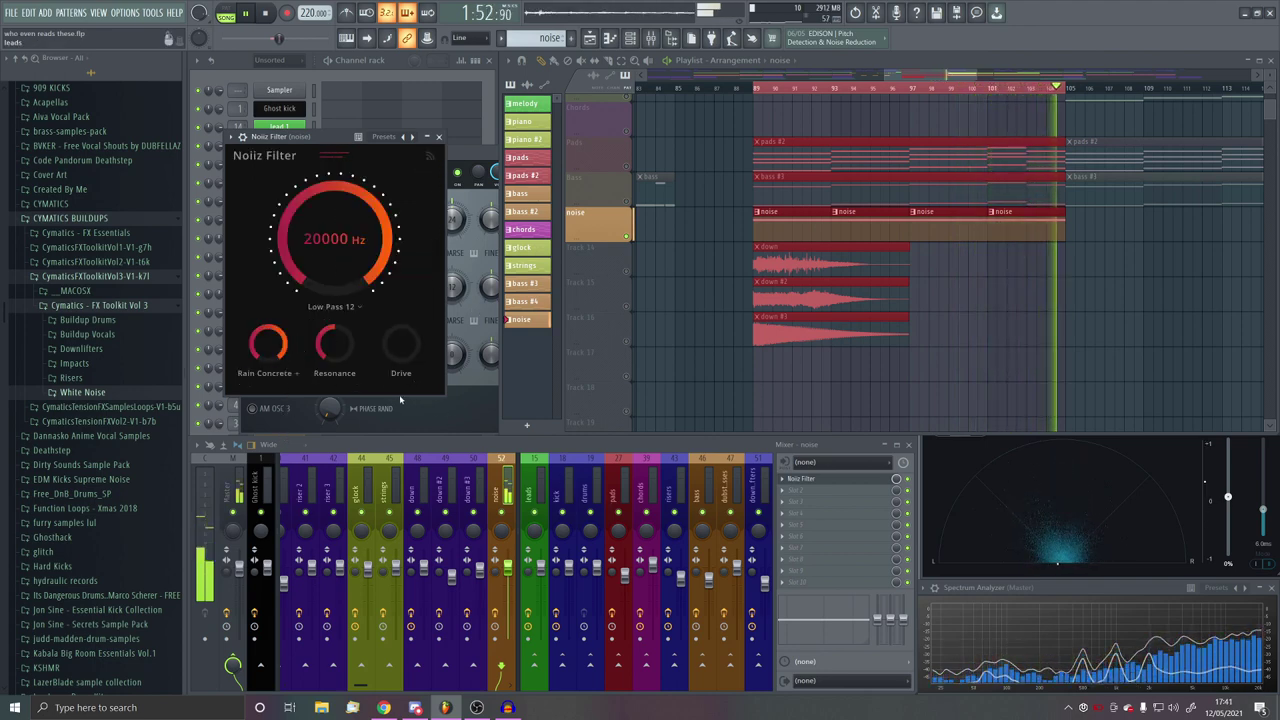
{"action": "left_click_drag", "start_coordinate": [268, 345], "coordinate": [306, 310]}
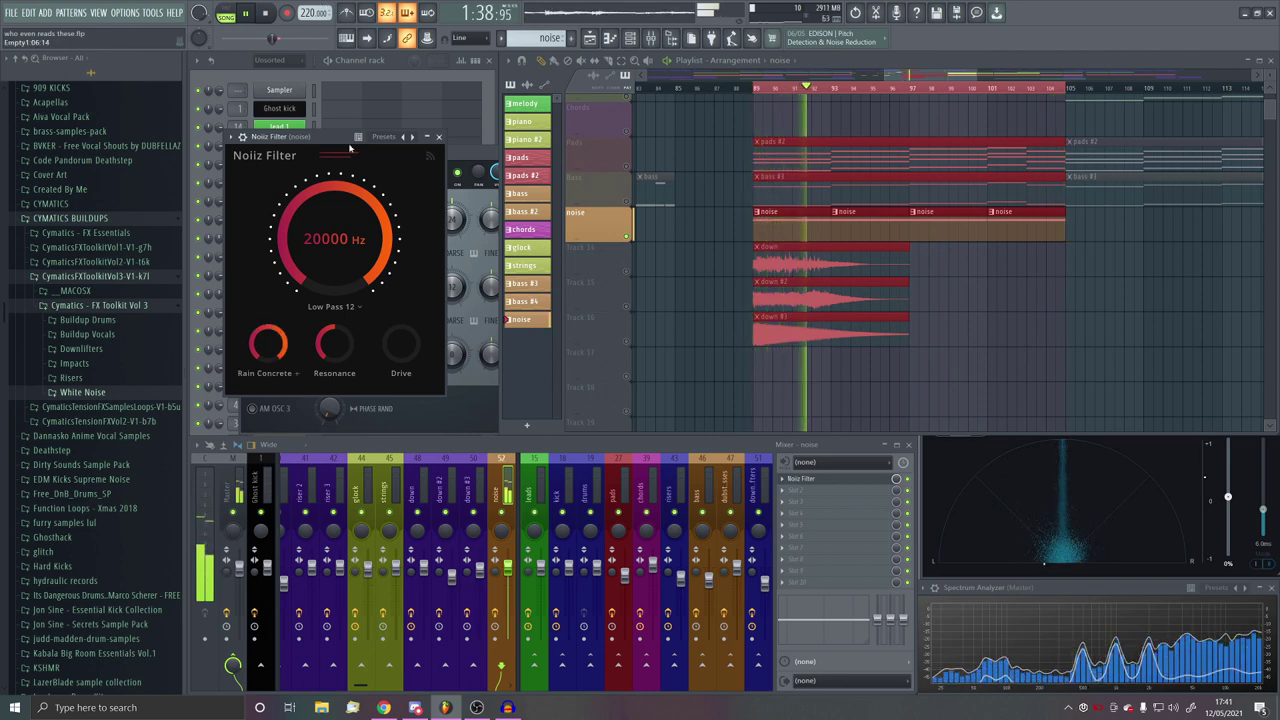
Step: Close Noiiz Filter and load Fruity Parametric EQ 2 in the second effect slot of the noise mixer track
{"action": "left_click", "coordinate": [288, 375]}
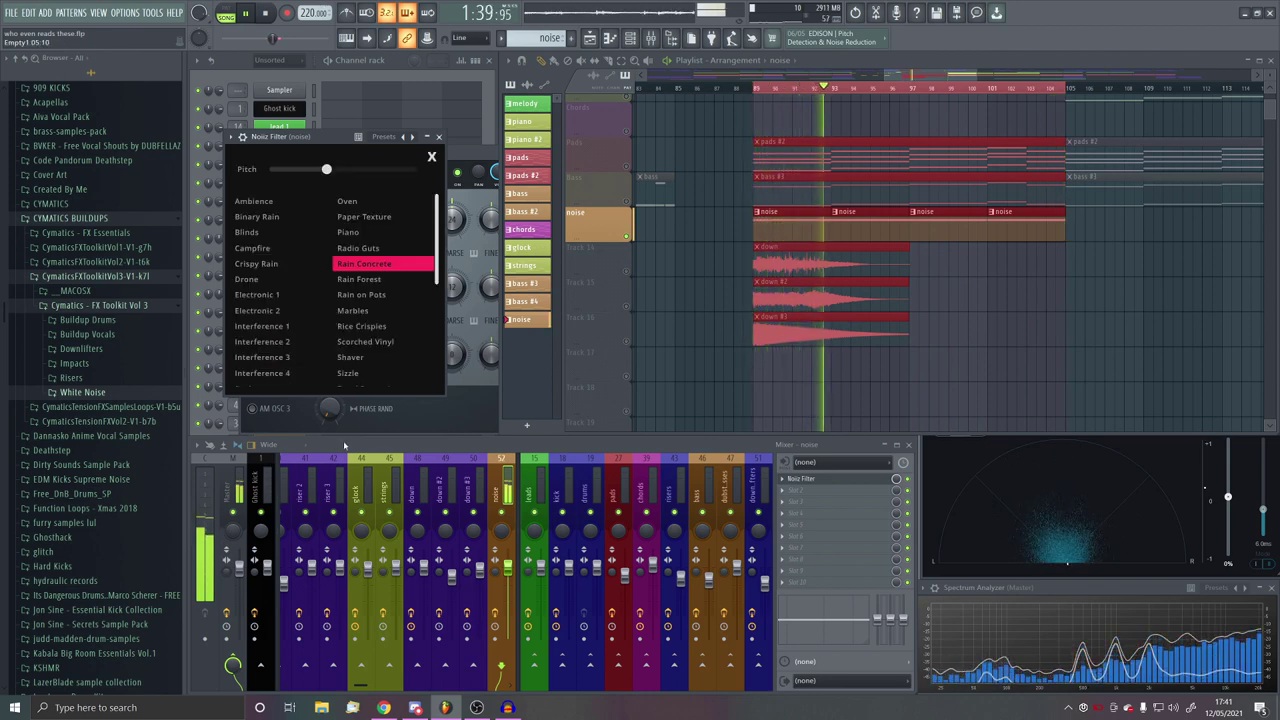
{"action": "left_click", "coordinate": [431, 157]}
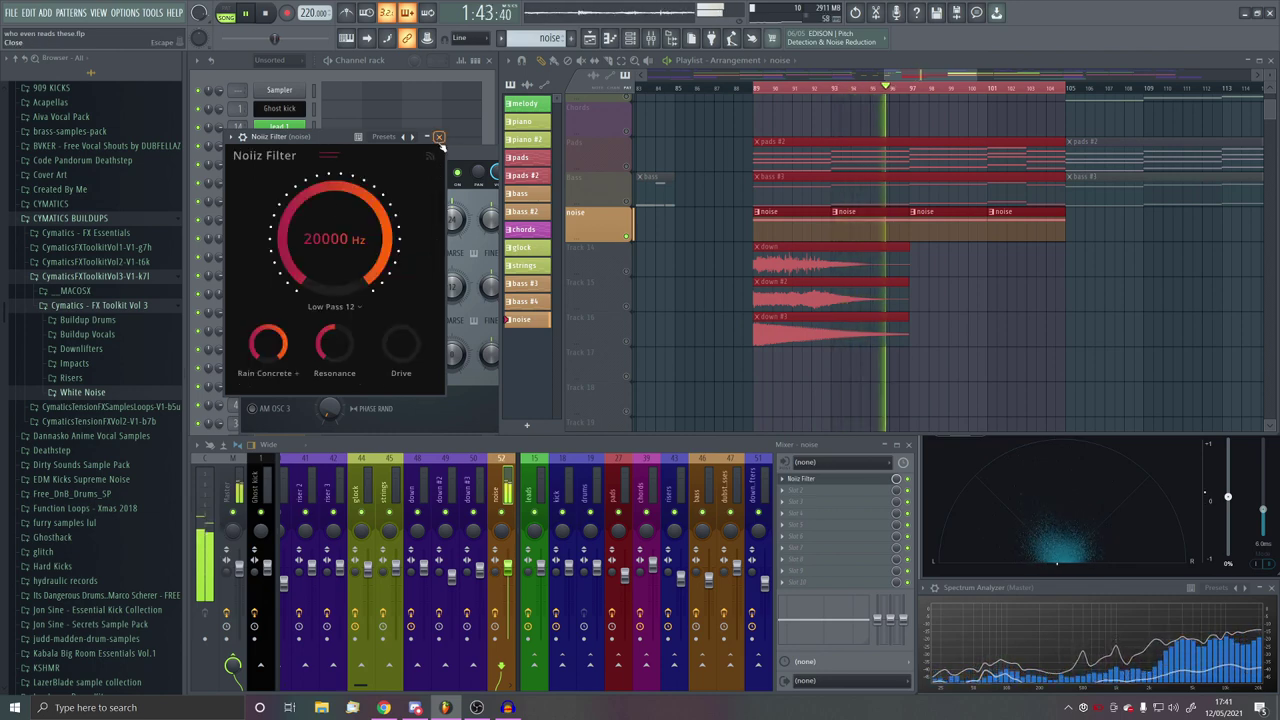
{"action": "left_click", "coordinate": [439, 137]}
{"action": "left_click", "coordinate": [833, 493]}
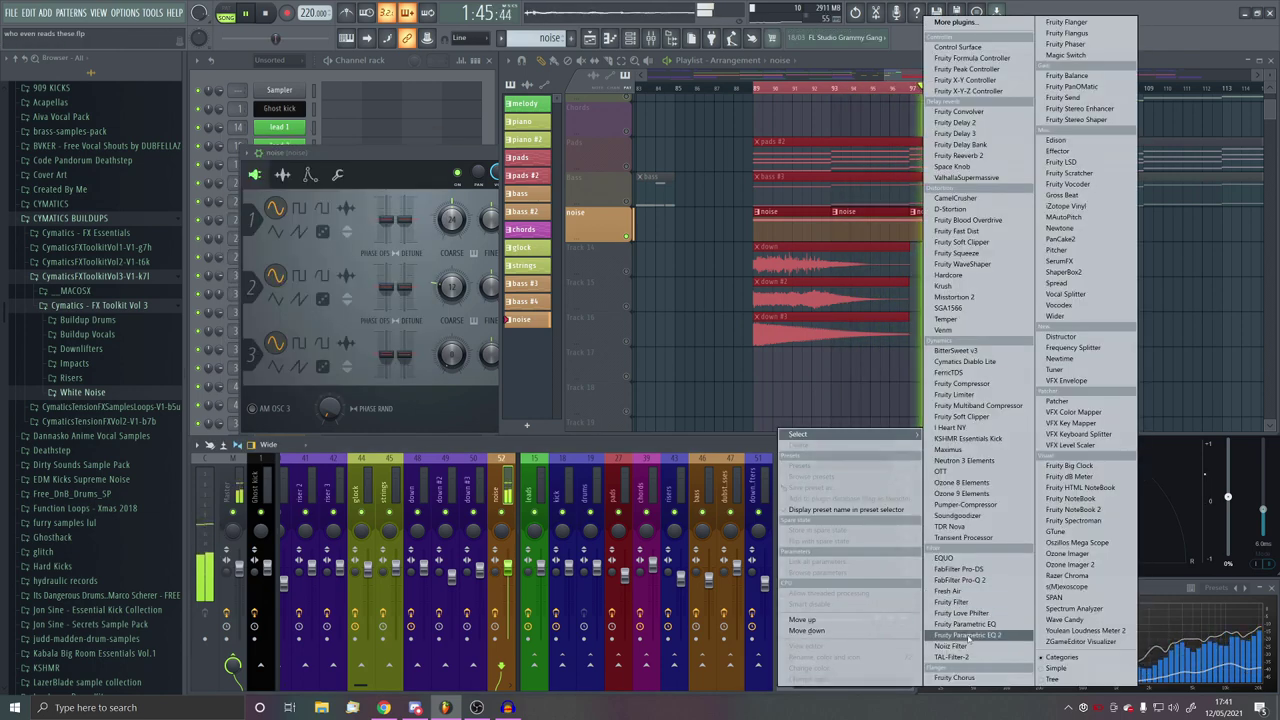
{"action": "left_click", "coordinate": [971, 635]}
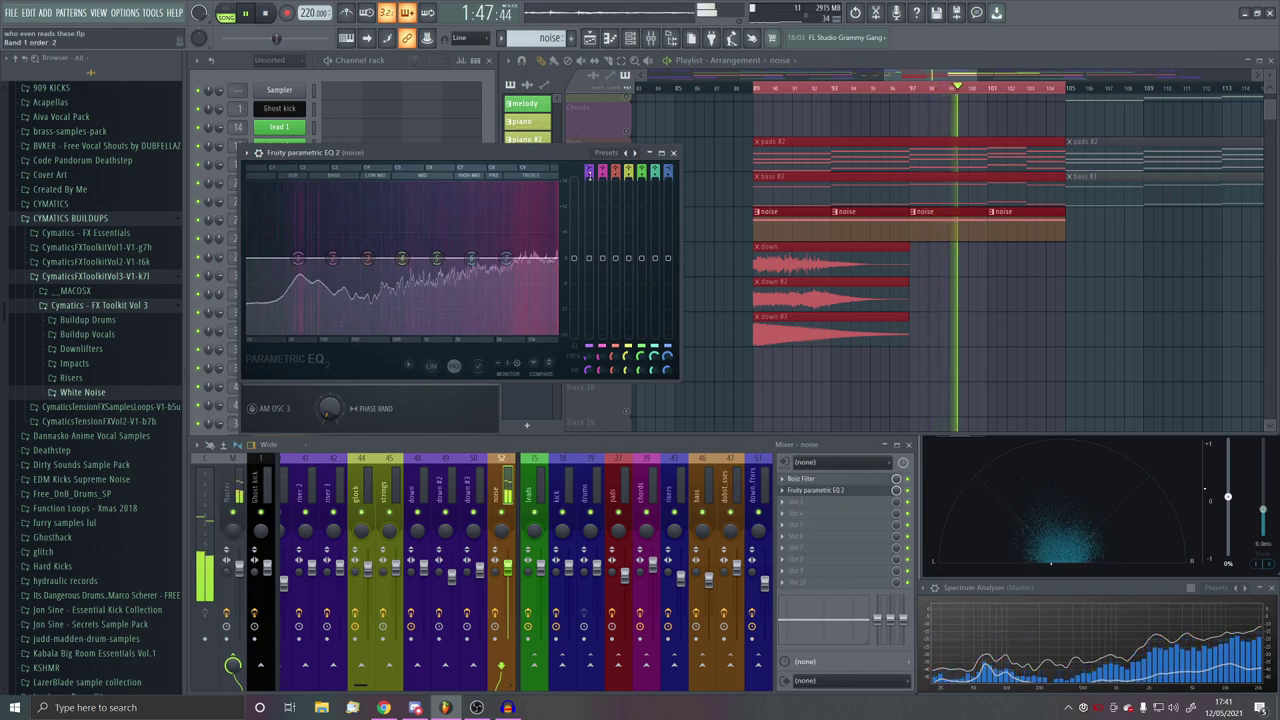
Step: Set EQ band 1 to a steep high-pass just below 600 Hz and give the top treble a slight boost with band 6
{"action": "left_click_drag", "start_coordinate": [588, 172], "coordinate": [588, 188]}
{"action": "left_click_drag", "start_coordinate": [588, 369], "coordinate": [588, 384]}
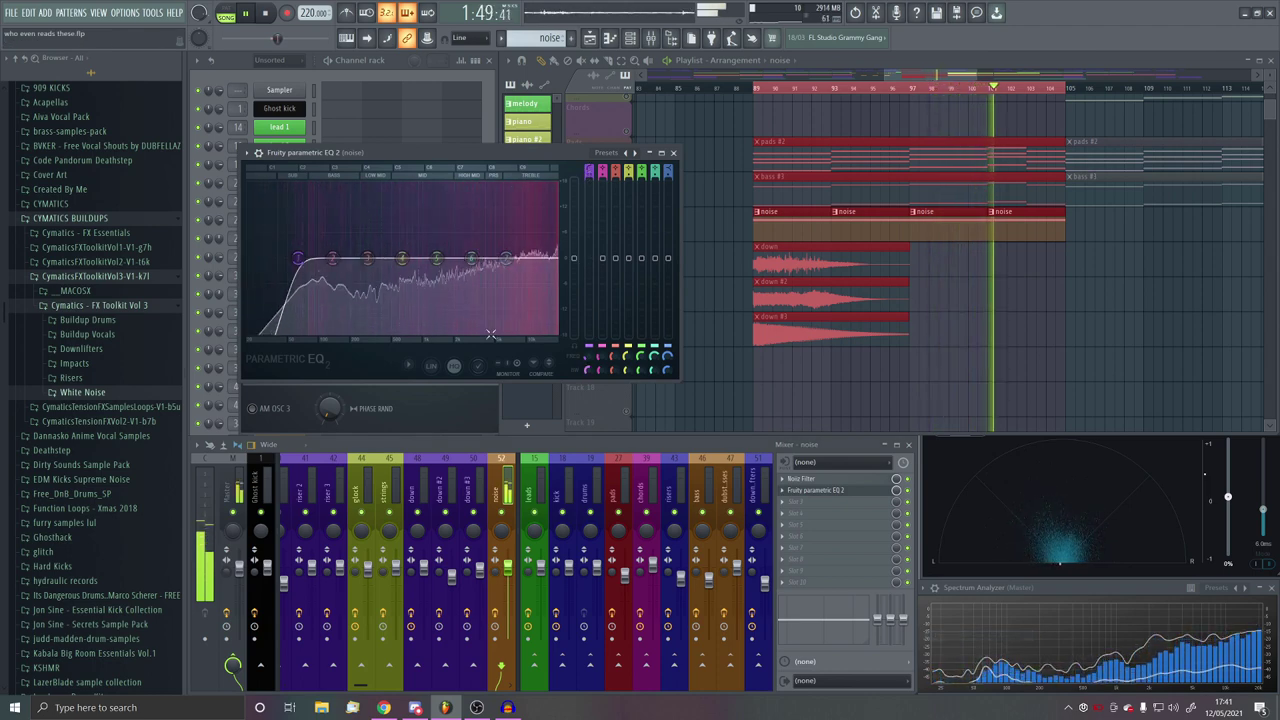
{"action": "left_click_drag", "start_coordinate": [298, 258], "coordinate": [395, 258]}
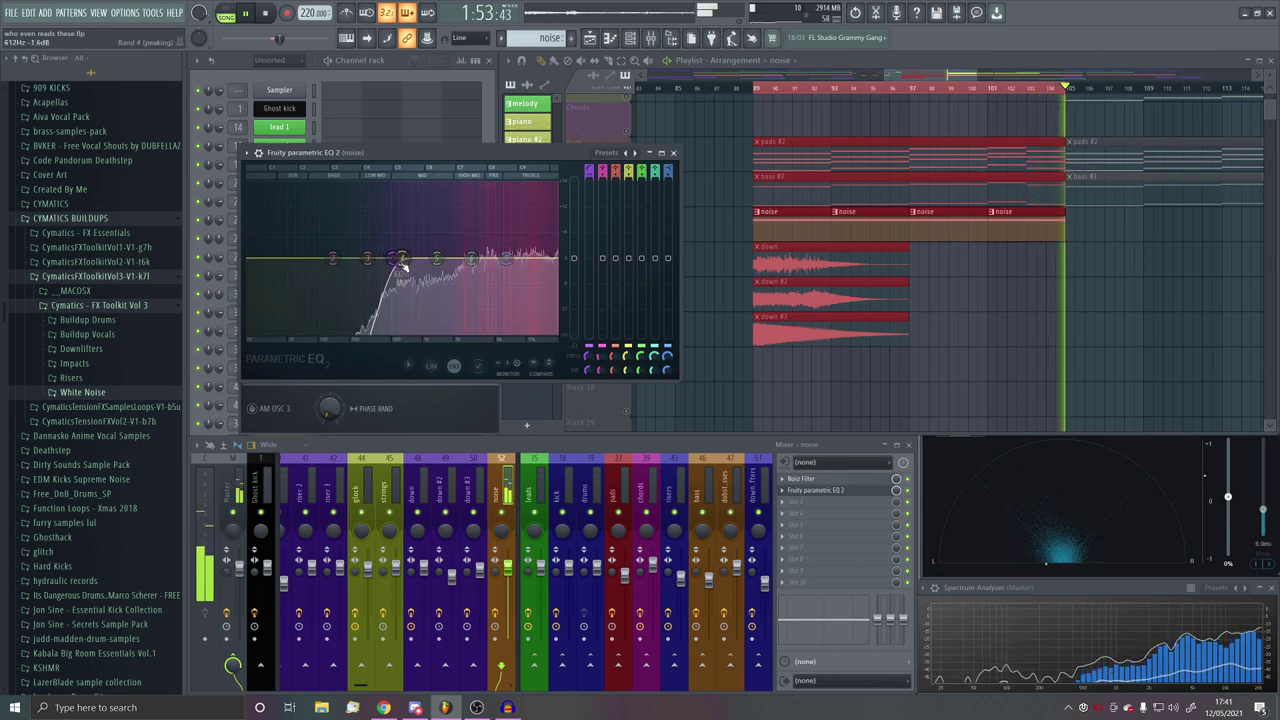
{"action": "left_click_drag", "start_coordinate": [488, 258], "coordinate": [541, 254]}
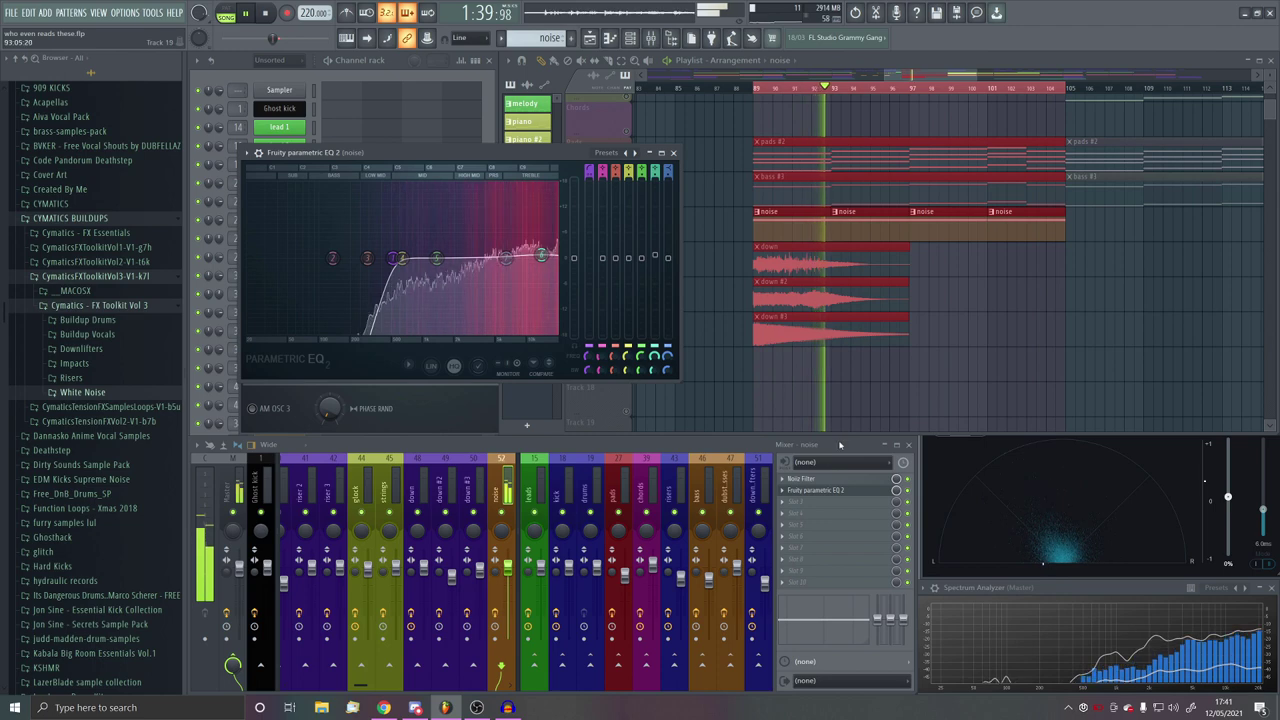
{"action": "left_click", "coordinate": [818, 491]}
Step: Load Fruity Reeverb 2 in the third effect slot of the noise mixer track
{"action": "left_click", "coordinate": [783, 502]}
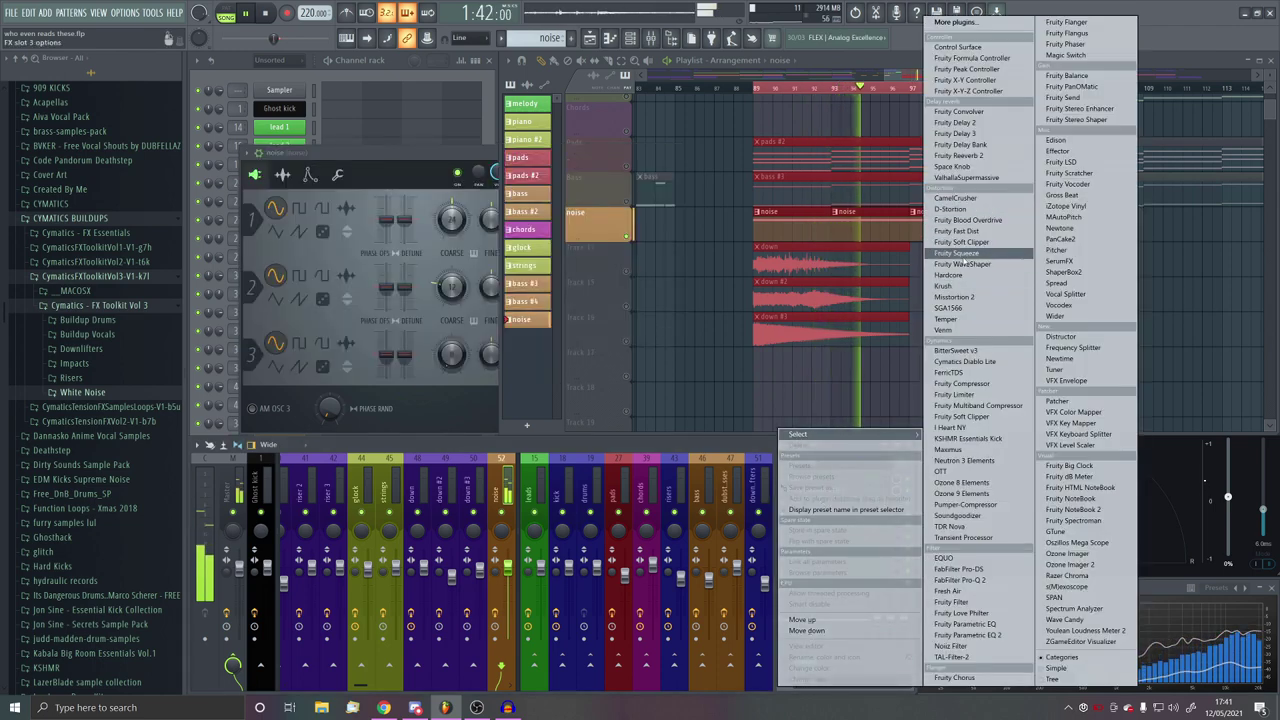
{"action": "left_click", "coordinate": [960, 155]}
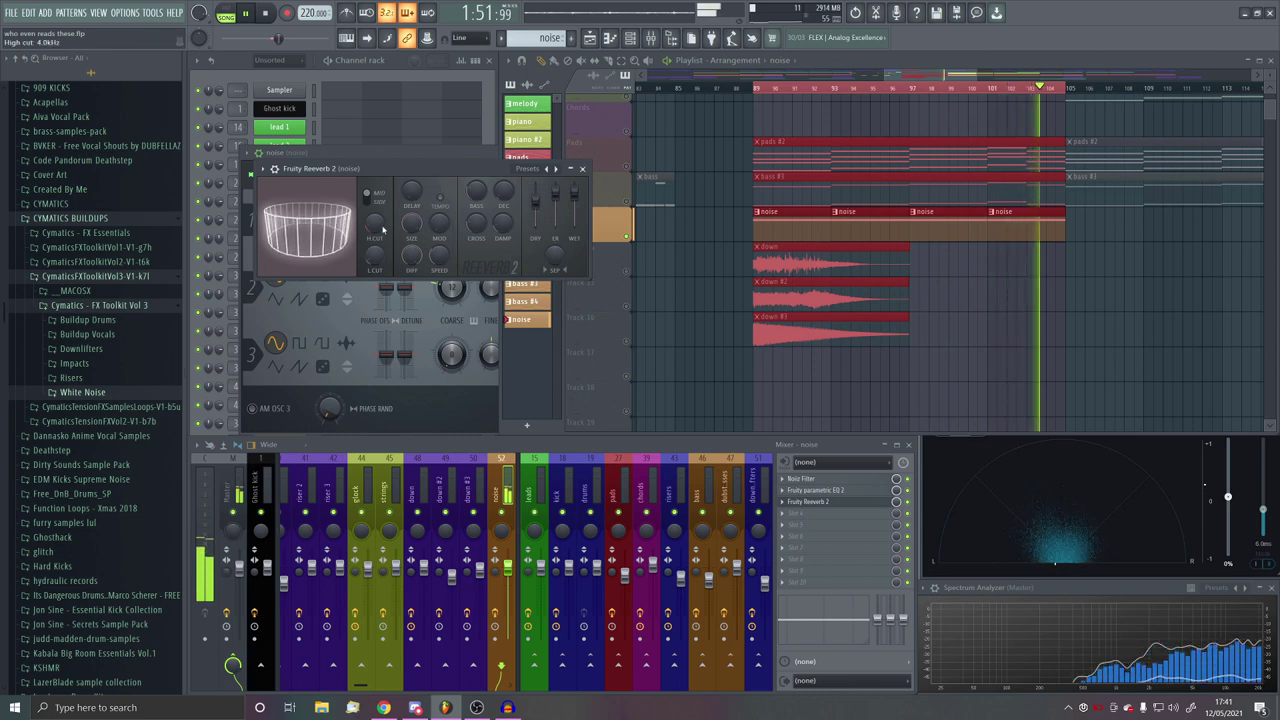
{"action": "left_click", "coordinate": [828, 491]}
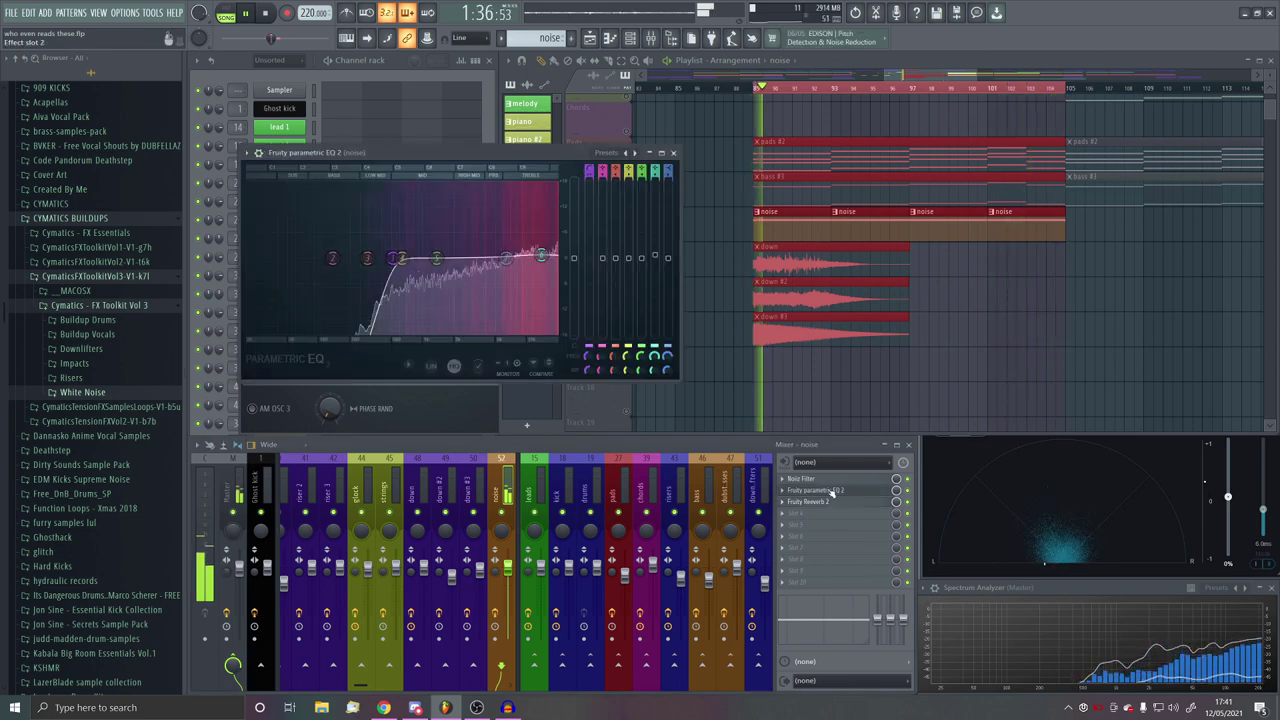
{"action": "left_click", "coordinate": [831, 492]}
Step: Add a second Fruity Parametric EQ 2 after the reverb, high-passing the lows with band 1 and dipping band 6 slightly
{"action": "left_click", "coordinate": [834, 513]}
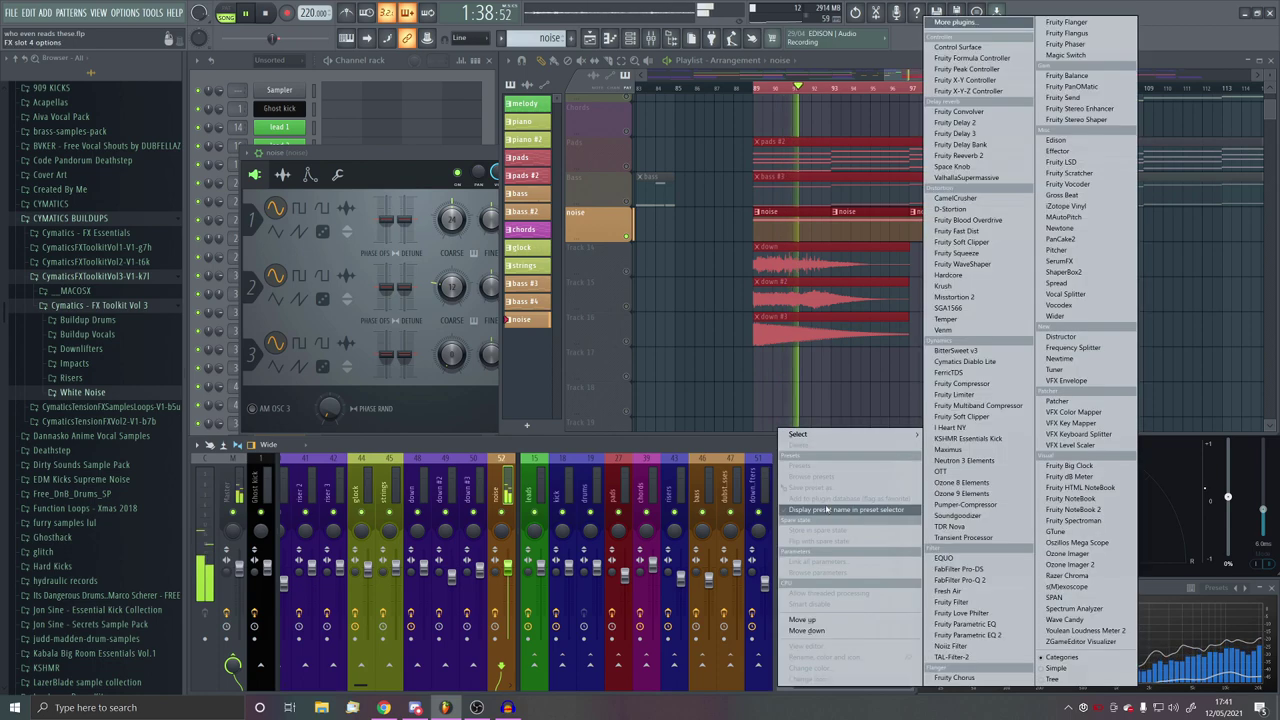
{"action": "left_click", "coordinate": [834, 513]}
{"action": "left_click", "coordinate": [834, 513]}
{"action": "left_click", "coordinate": [997, 640]}
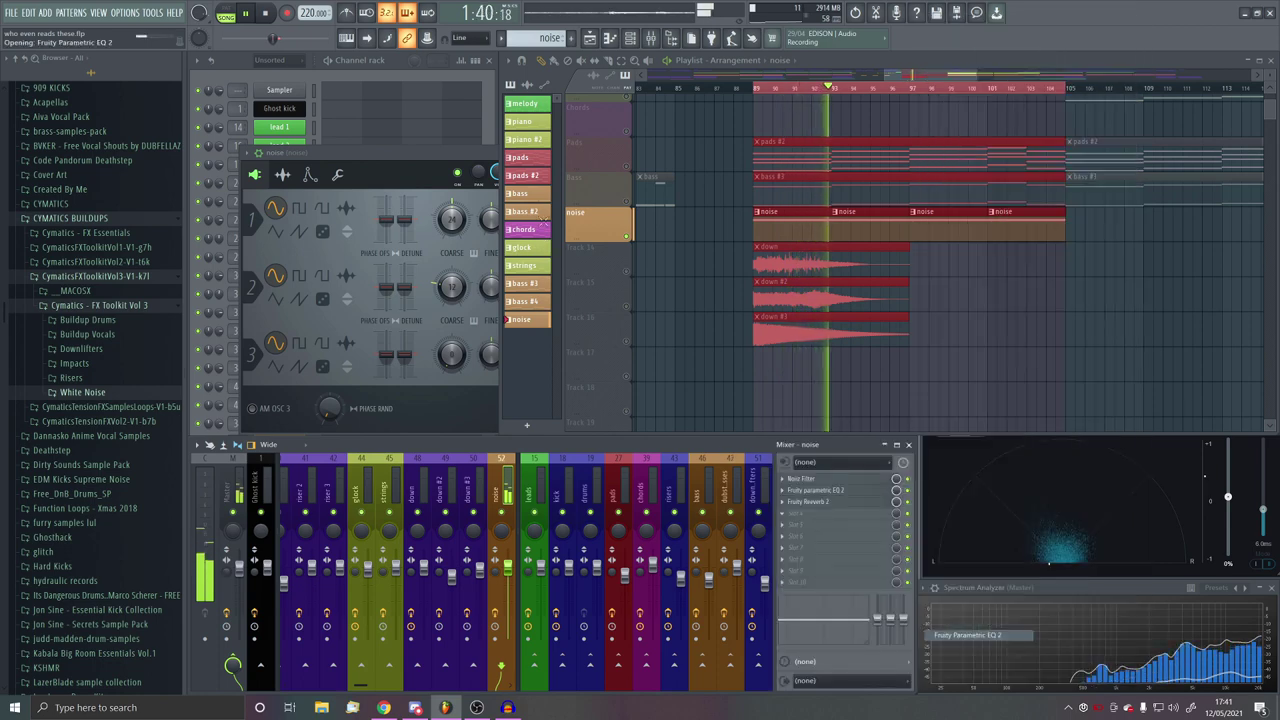
{"action": "scroll", "coordinate": [330, 292], "scroll_direction": "down", "scroll_amount": 1}
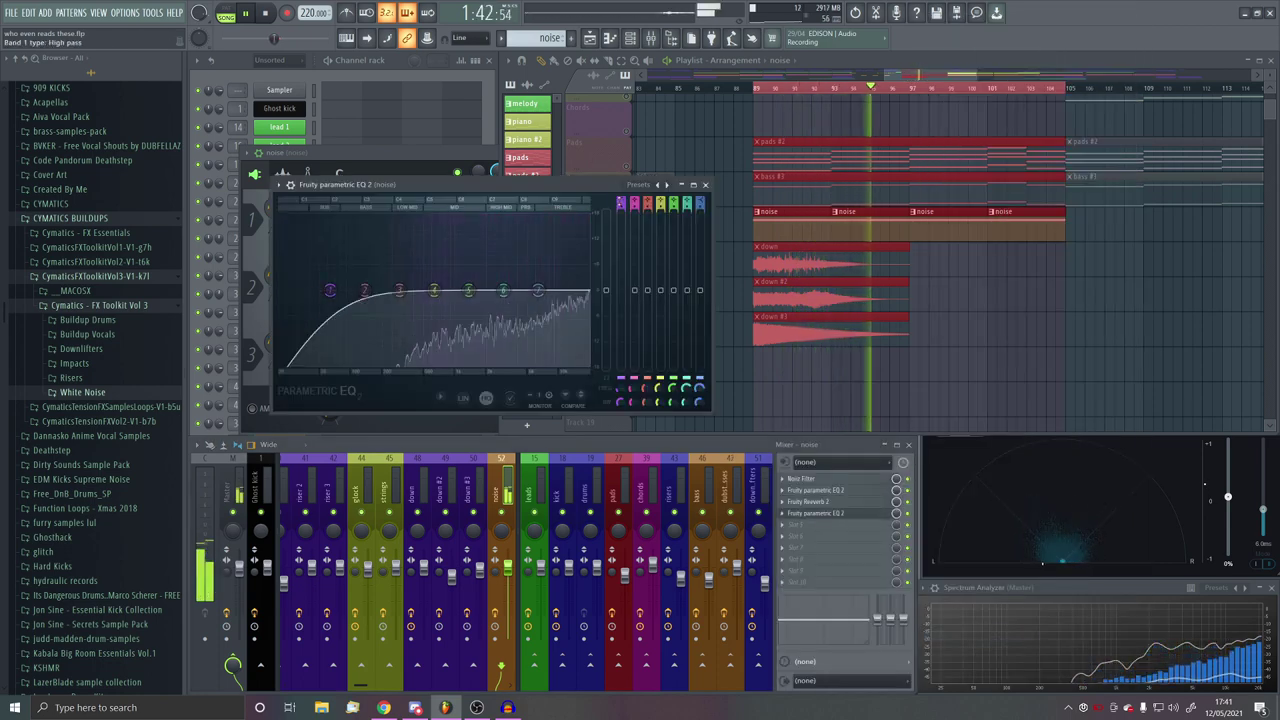
{"action": "left_click_drag", "start_coordinate": [329, 293], "coordinate": [554, 362]}
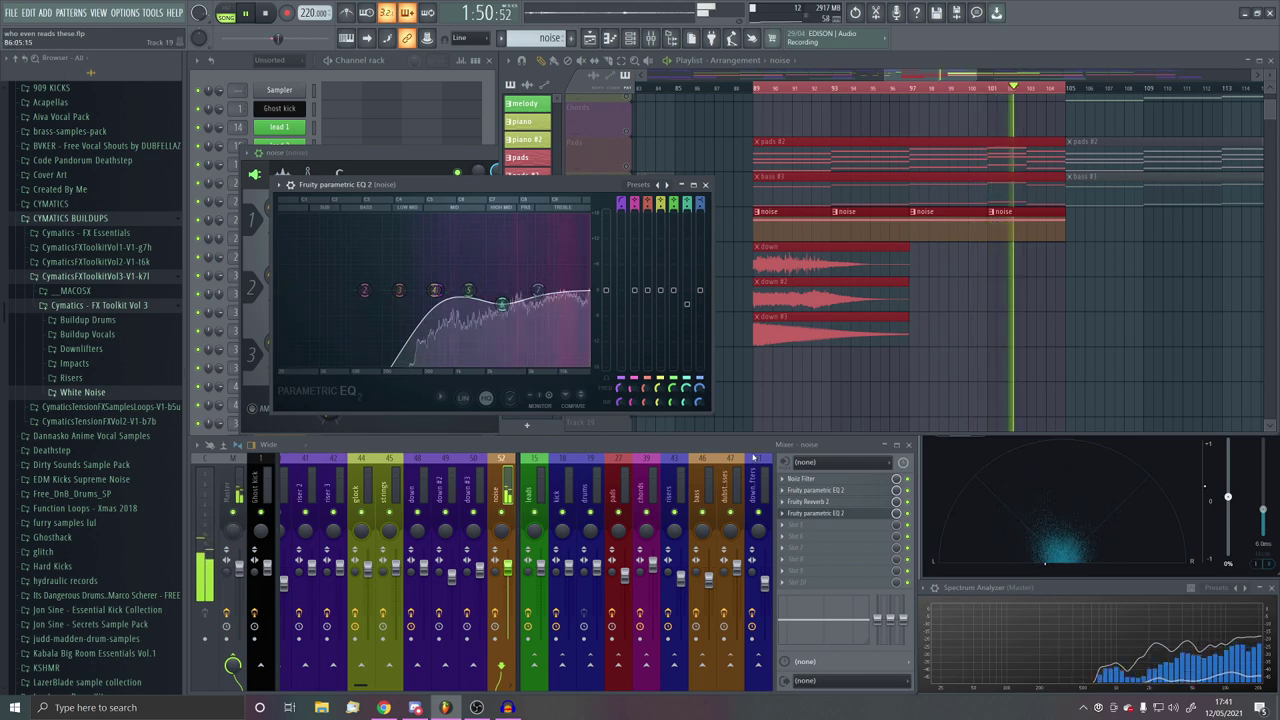
{"action": "left_click", "coordinate": [847, 515]}
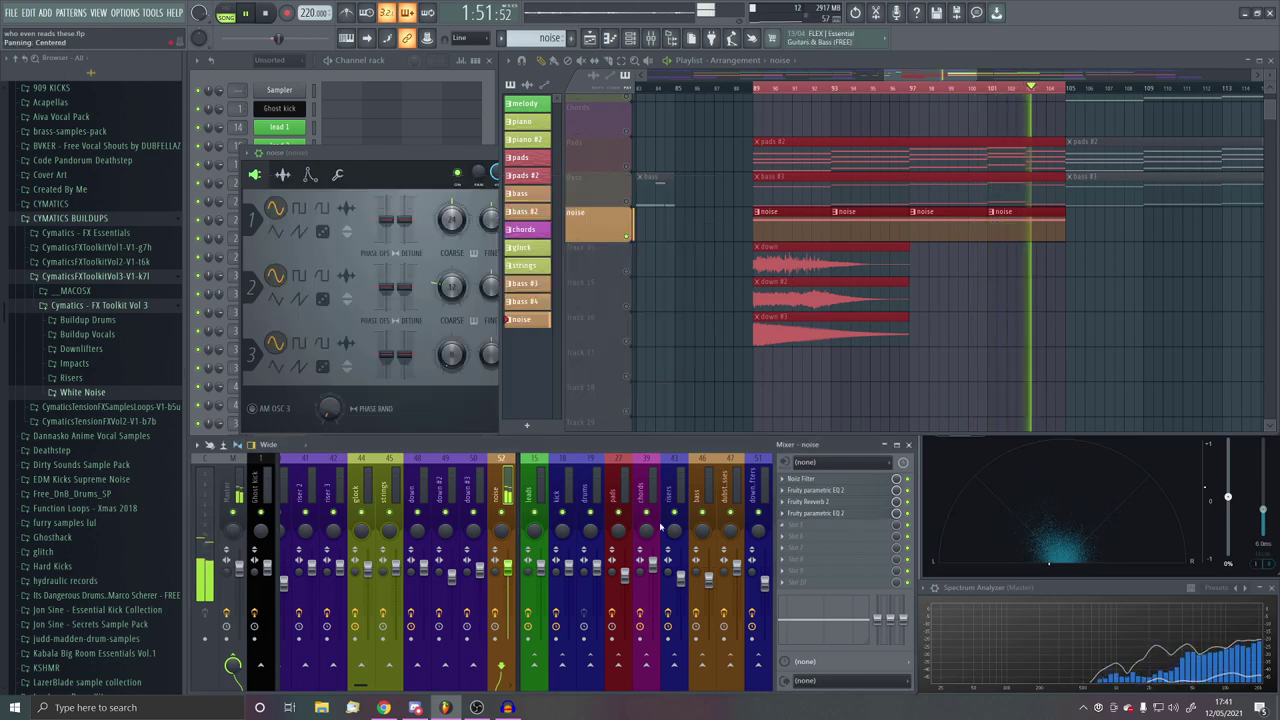
Step: Close the noise channel's synth window, unsolo its playlist track and listen to the looped section
{"action": "left_click", "coordinate": [459, 160]}
{"action": "key", "text": "Escape"}
{"action": "key", "text": "space"}
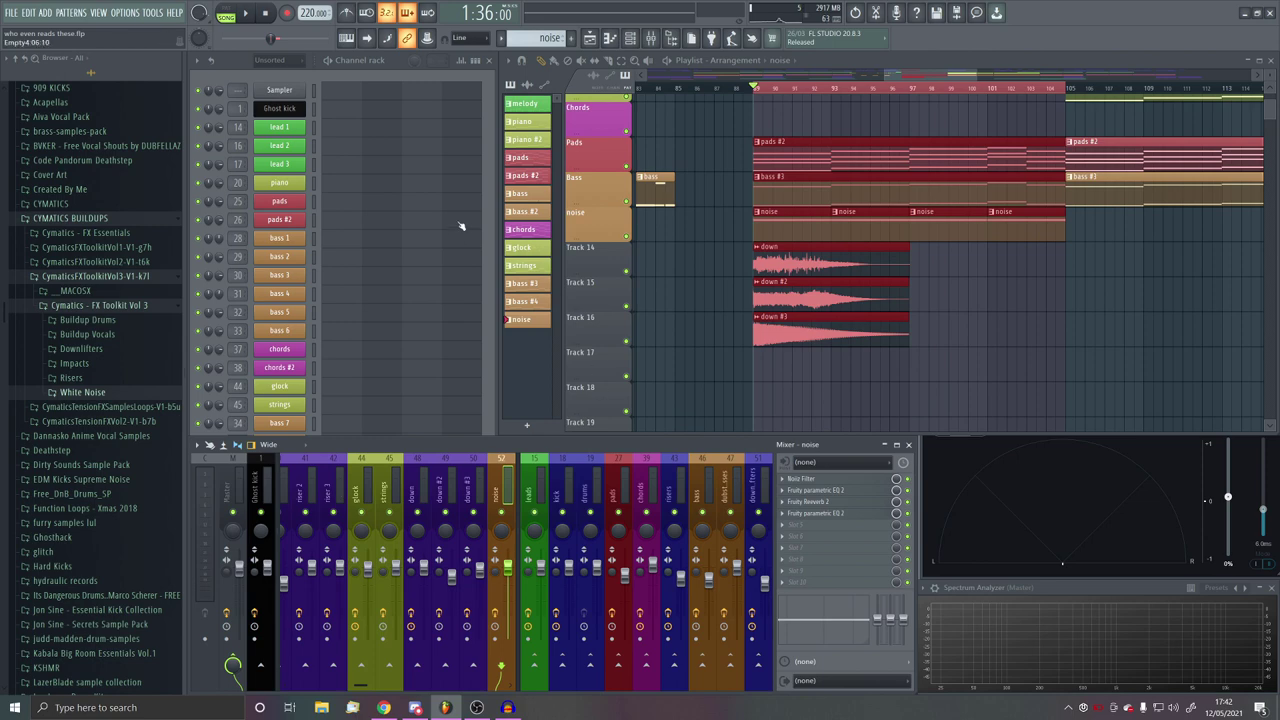
{"action": "key", "text": "space"}
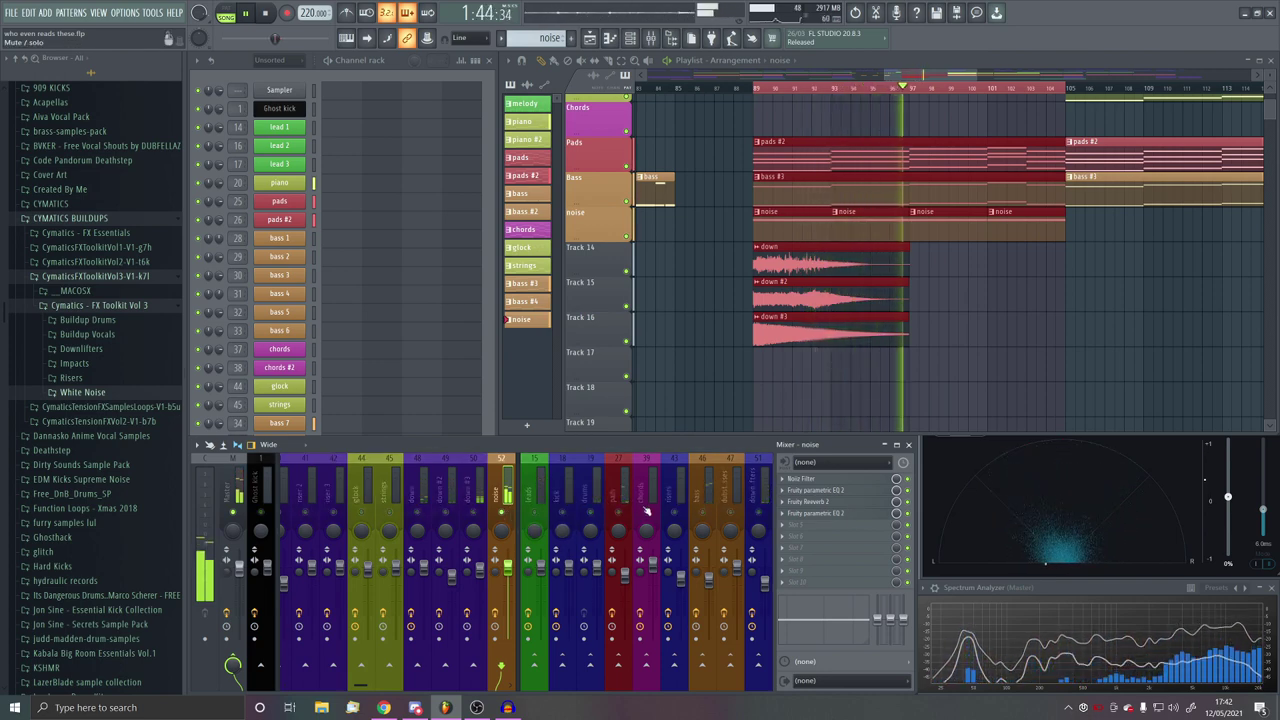
{"action": "key", "text": "space"}
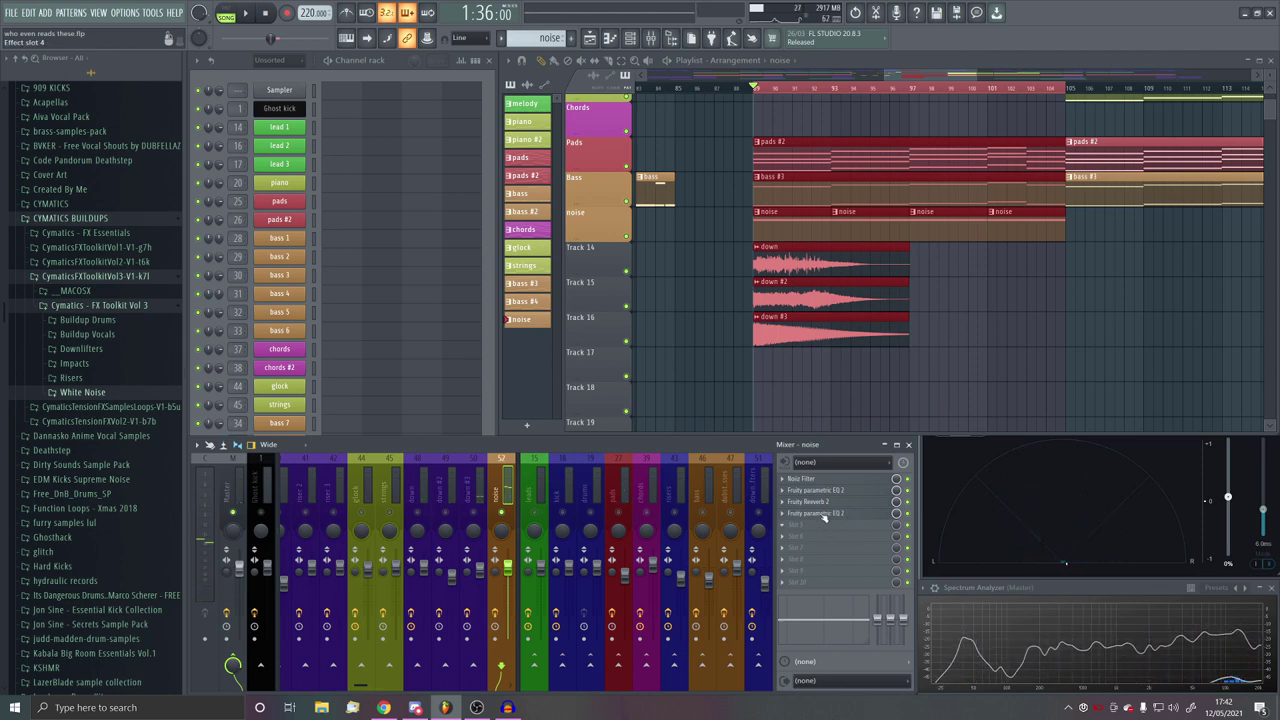
Step: Insert Ozone Imager 2 before the second EQ and widen the noise to about 60% during playback
{"action": "right_click", "coordinate": [824, 517]}
{"action": "left_click", "coordinate": [1072, 564]}
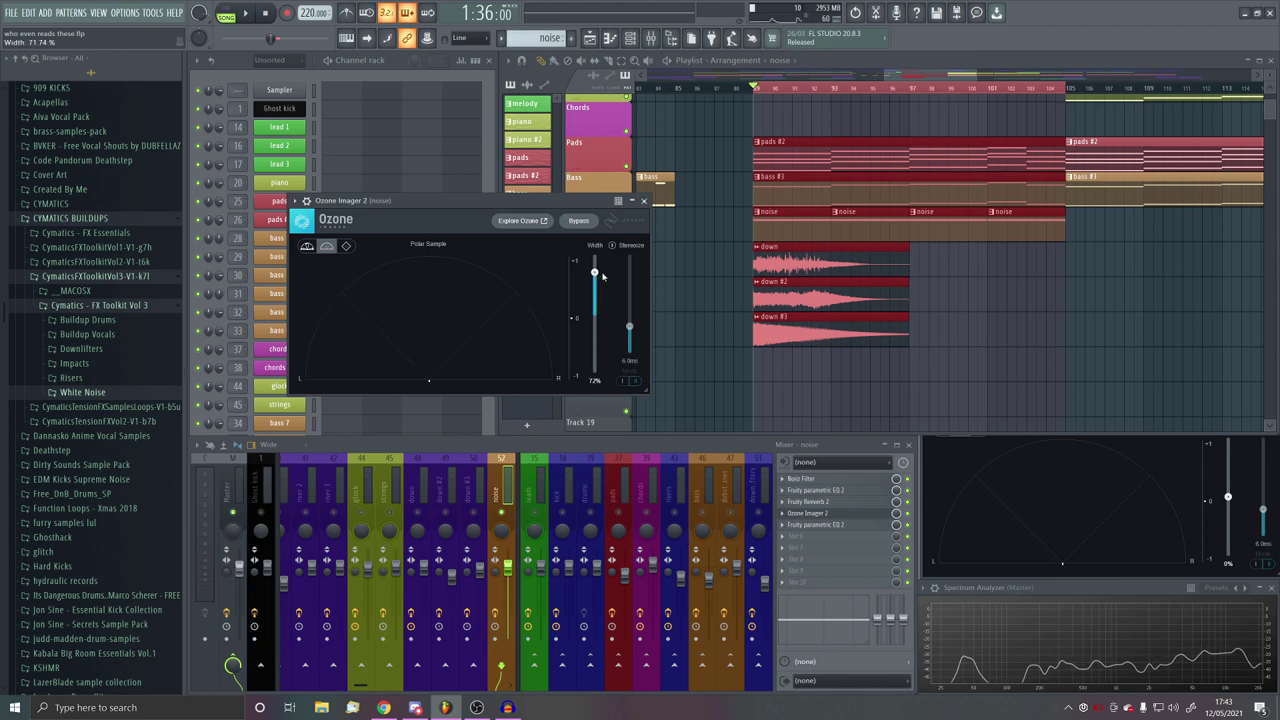
{"action": "key", "text": "space"}
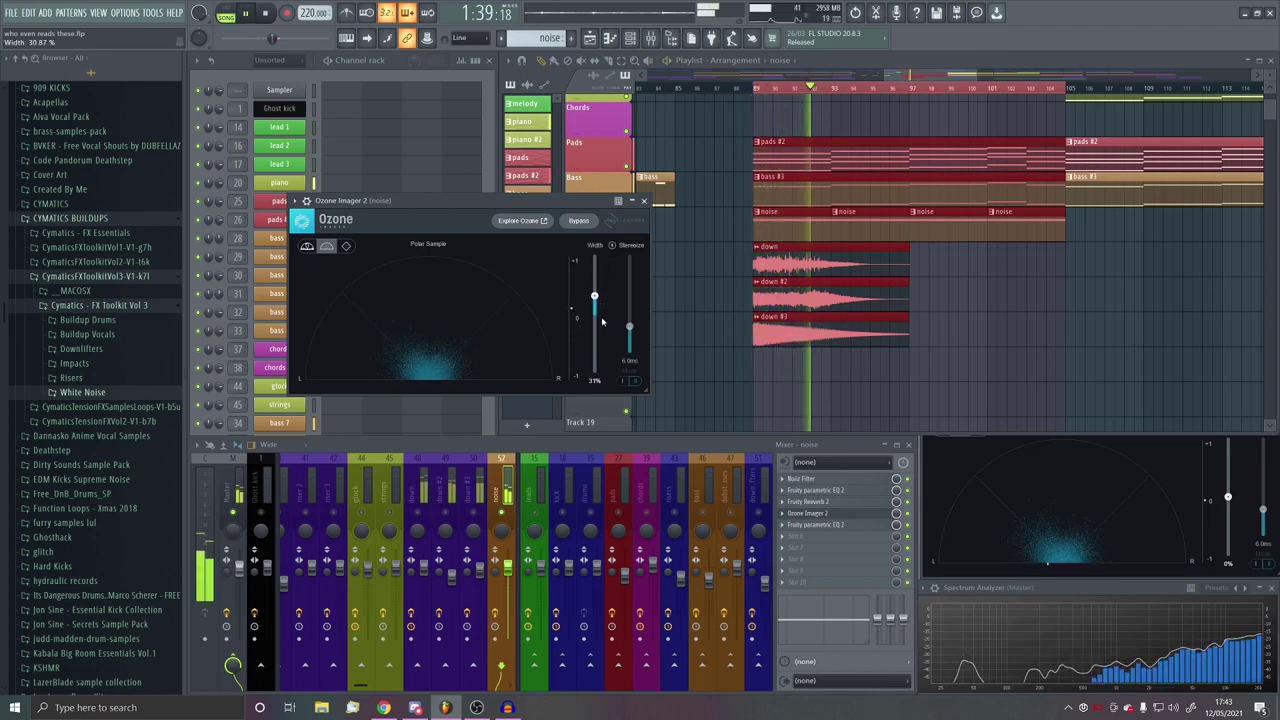
{"action": "left_click_drag", "start_coordinate": [595, 297], "coordinate": [595, 281]}
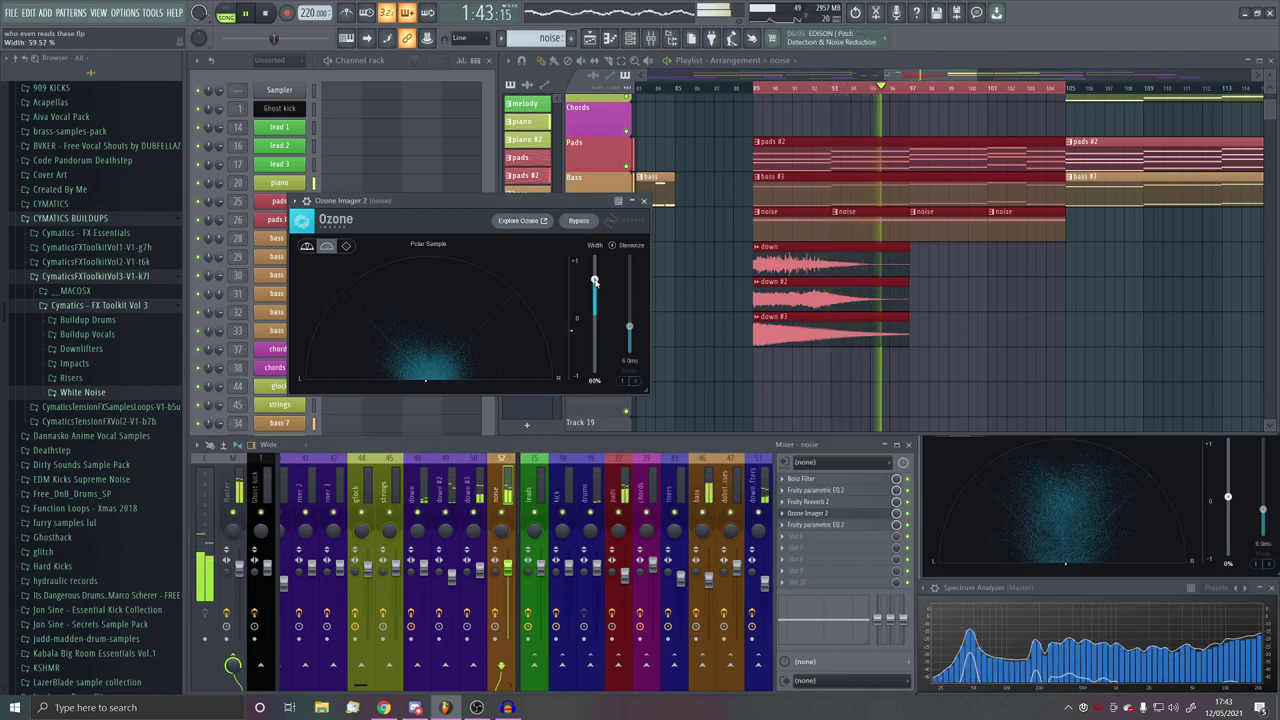
Step: Lower the noise mixer track's volume to about 70%, close Ozone Imager 2 and stop playback
{"action": "left_click_drag", "start_coordinate": [508, 567], "coordinate": [508, 589]}
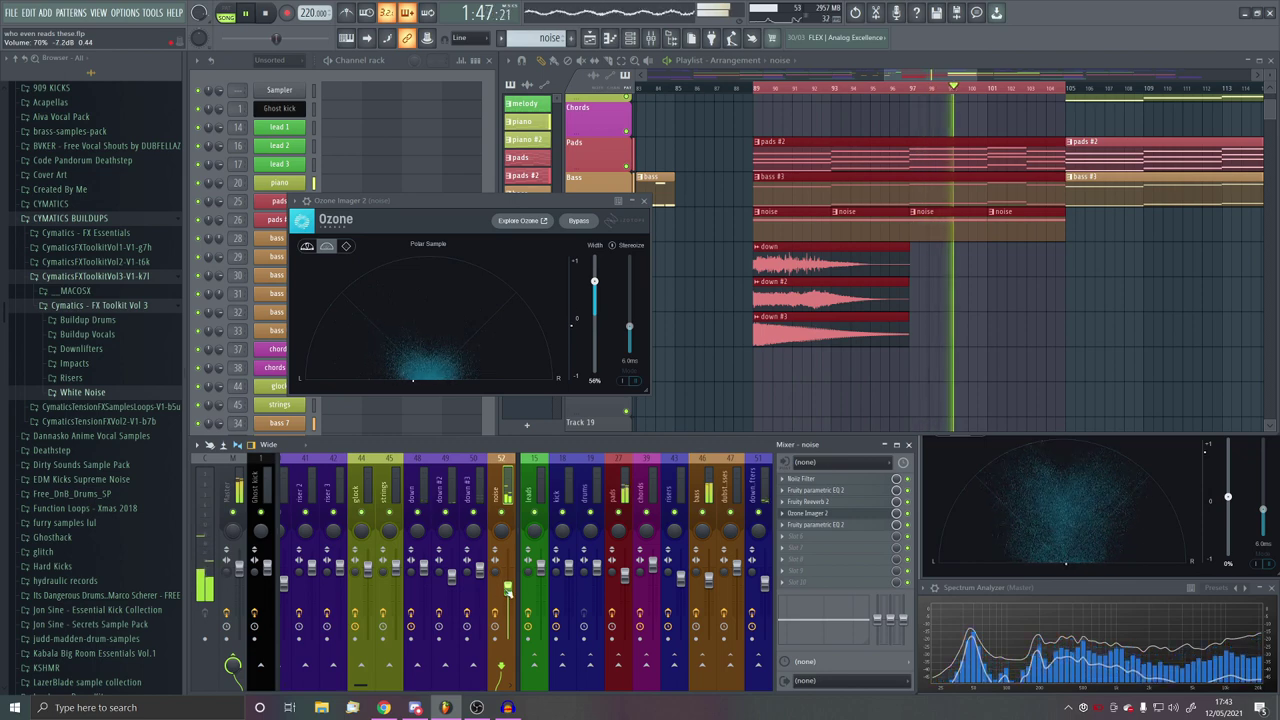
{"action": "left_click", "coordinate": [643, 201]}
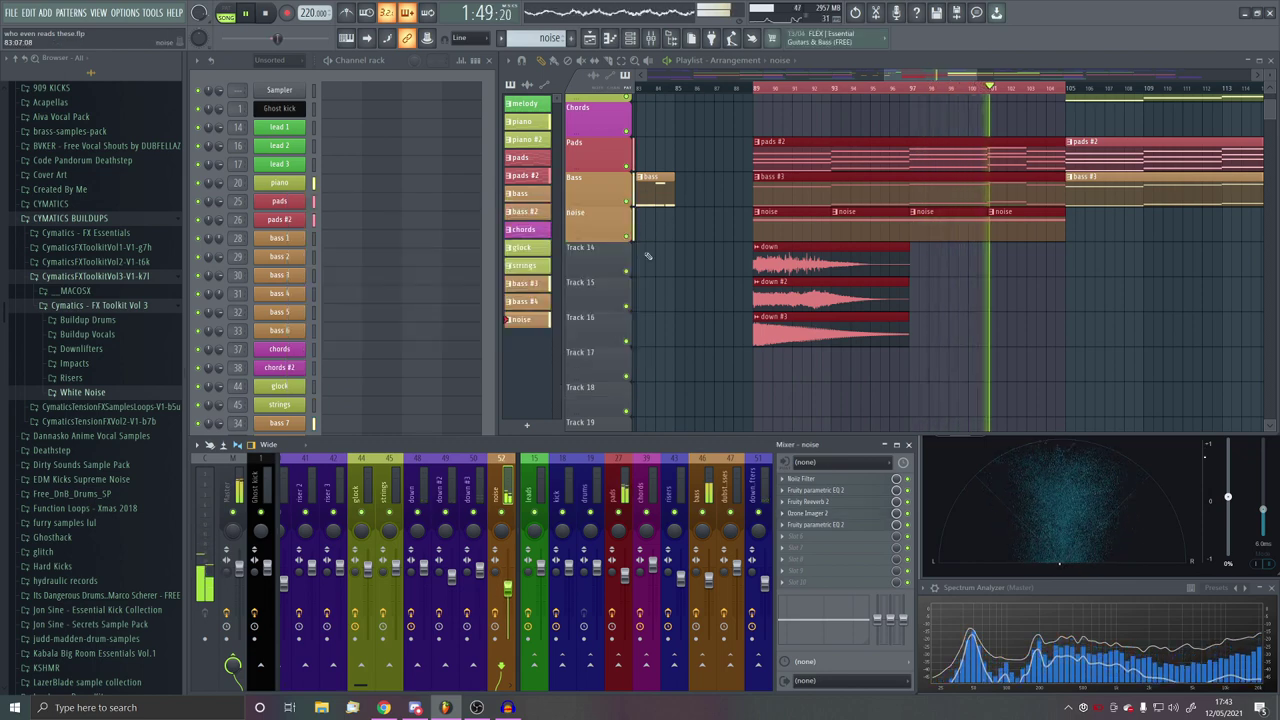
{"action": "key", "text": "space"}
Step: Copy the four noise clips from bar 89 to bars 17 to 33 on the noise track and play from bar 17
{"action": "scroll", "coordinate": [844, 215], "scroll_direction": "down", "scroll_amount": 6}
{"action": "scroll", "coordinate": [960, 330], "scroll_direction": "up", "scroll_amount": 4}
{"action": "left_click_drag", "start_coordinate": [982, 402], "coordinate": [962, 376]}
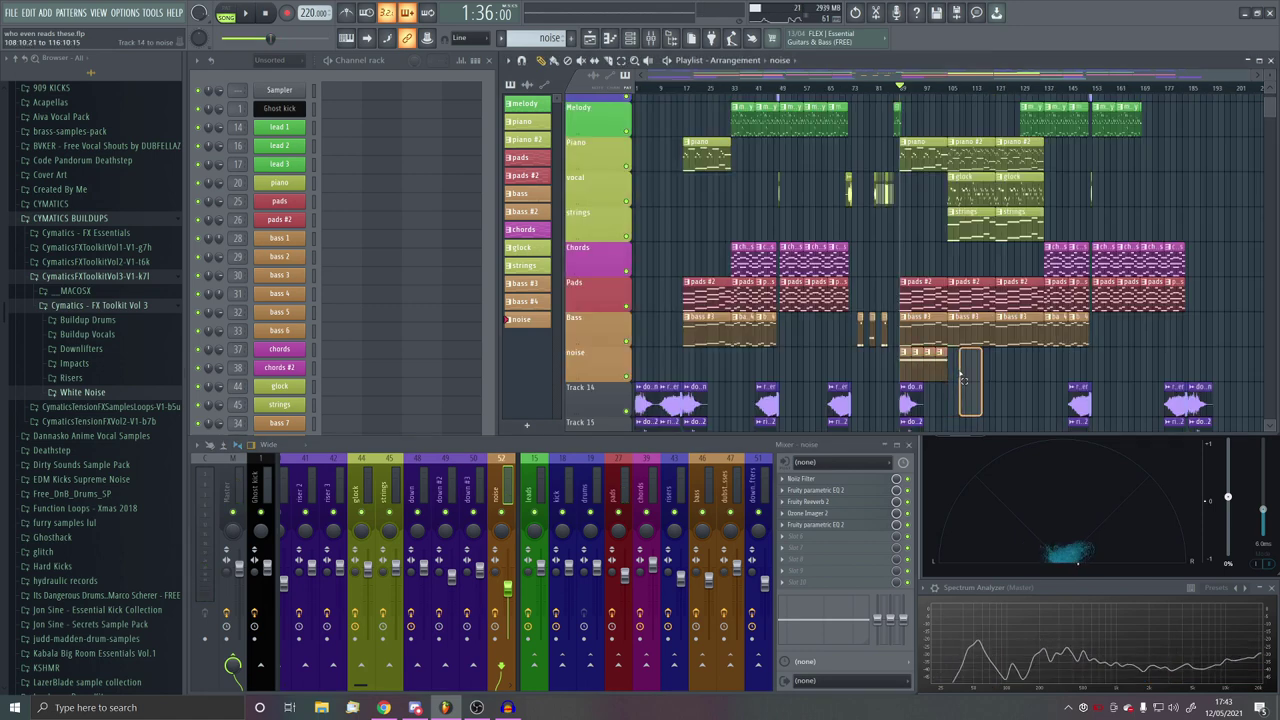
{"action": "scroll", "coordinate": [741, 366], "scroll_direction": "up", "scroll_amount": 8}
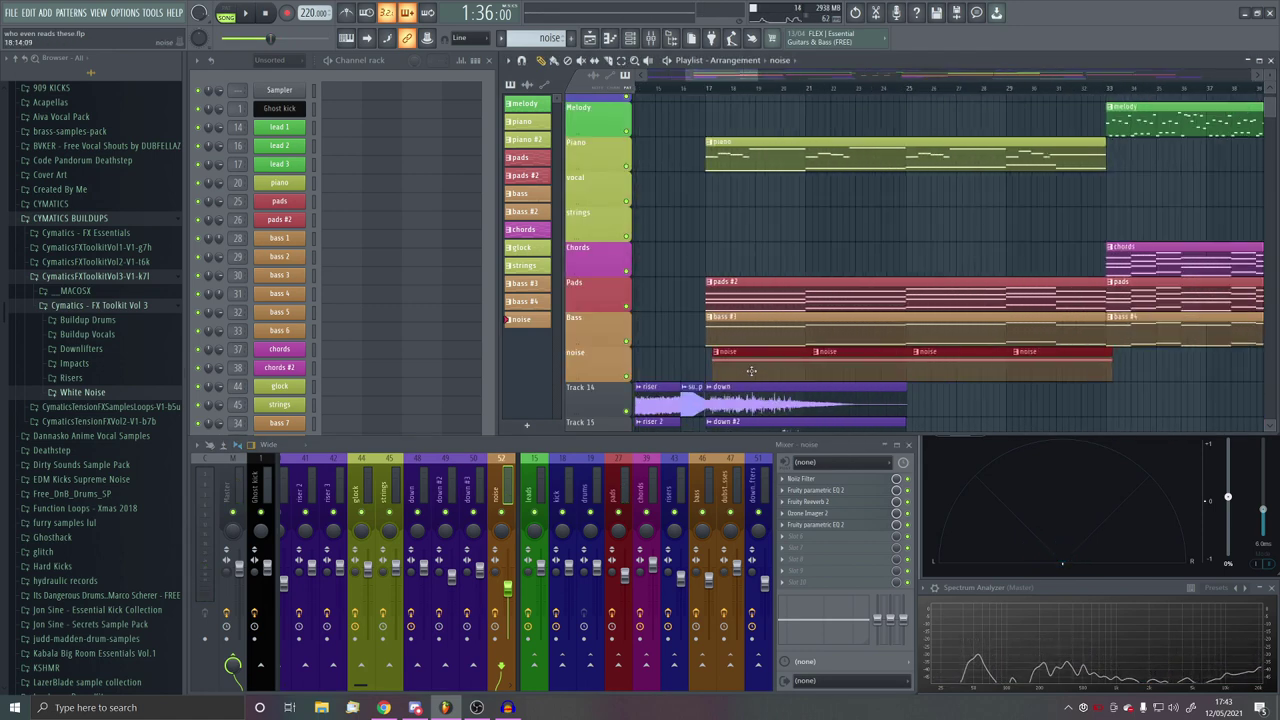
{"action": "left_click", "coordinate": [708, 92]}
{"action": "key", "text": "space"}
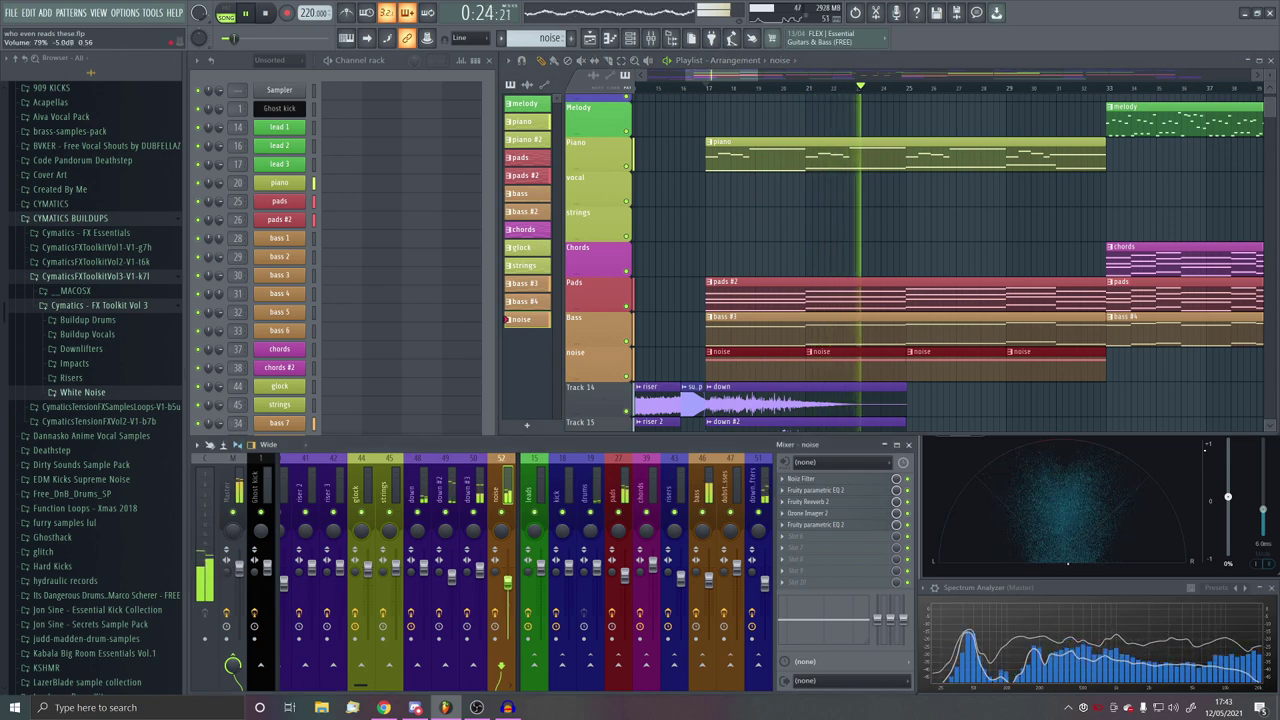
{"action": "scroll", "coordinate": [800, 390], "scroll_direction": "down", "scroll_amount": 6}
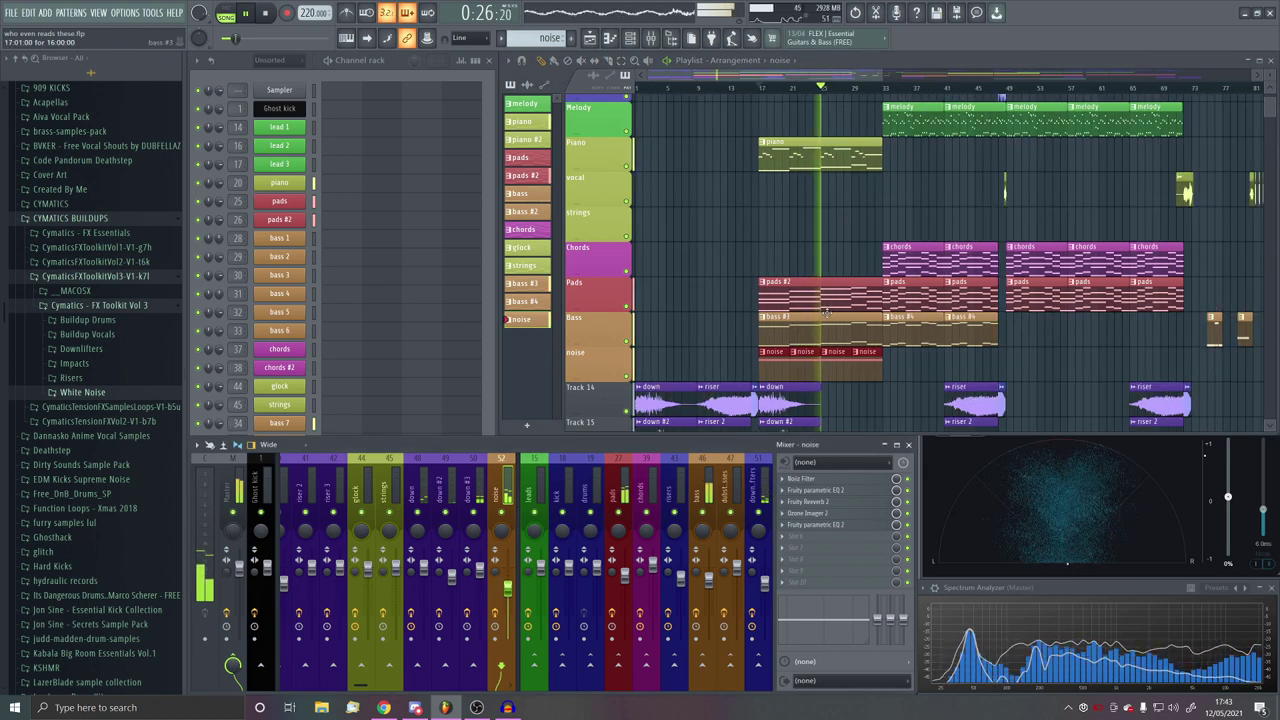
{"action": "key", "text": "space"}
Step: Place an eight-bar melody pattern clip on the Melody track beyond the end of the song, starting at 192:09:00
{"action": "scroll", "coordinate": [800, 393], "scroll_direction": "up", "scroll_amount": 5}
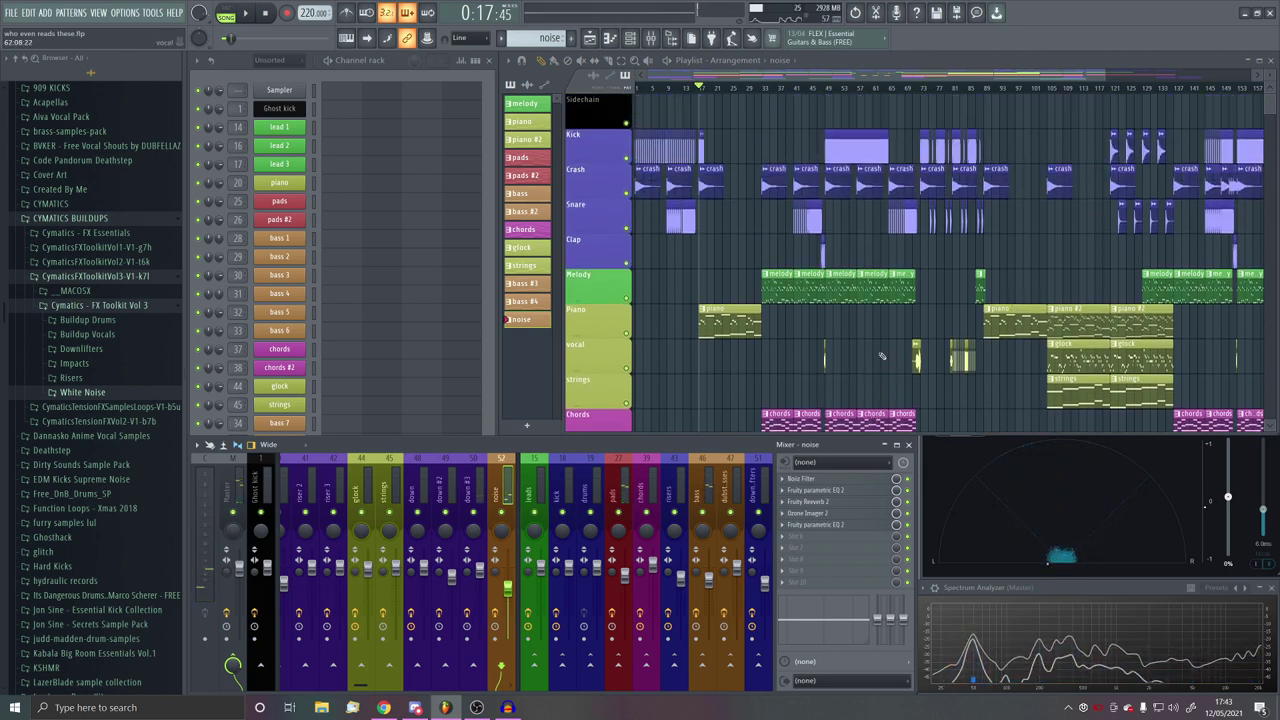
{"action": "left_click", "coordinate": [527, 103]}
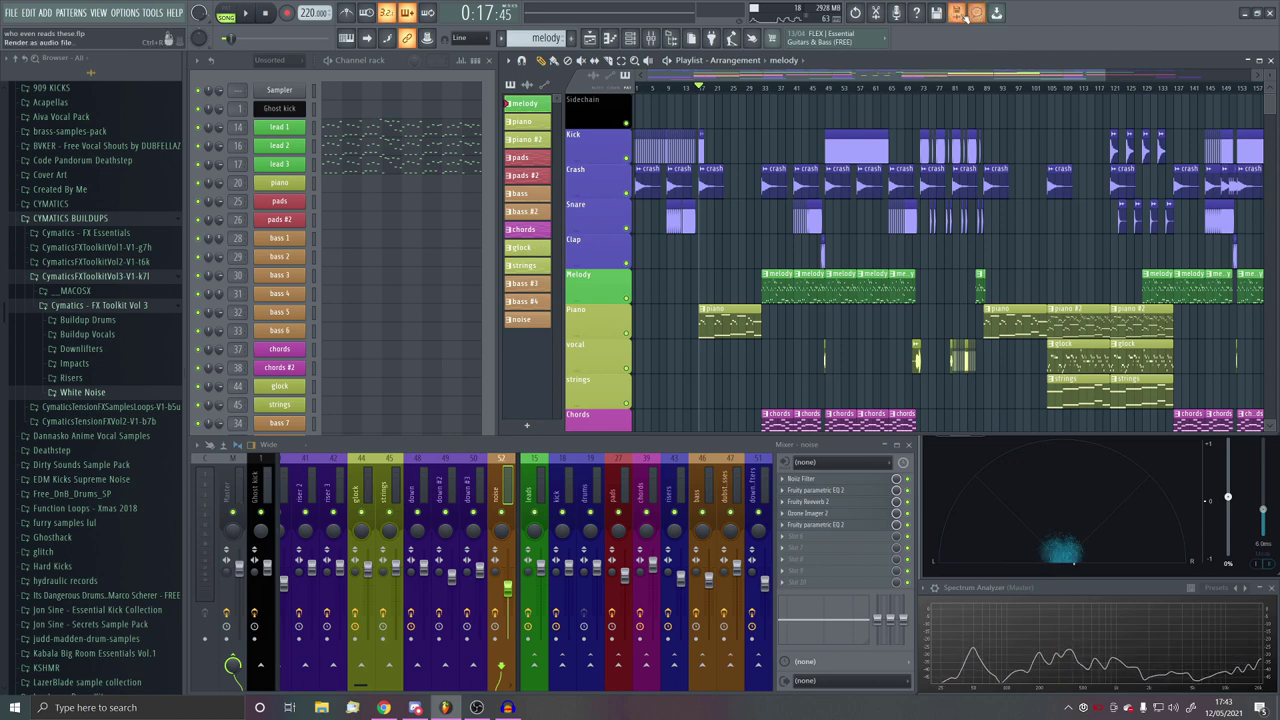
{"action": "scroll", "coordinate": [928, 338], "scroll_direction": "up", "scroll_amount": 3}
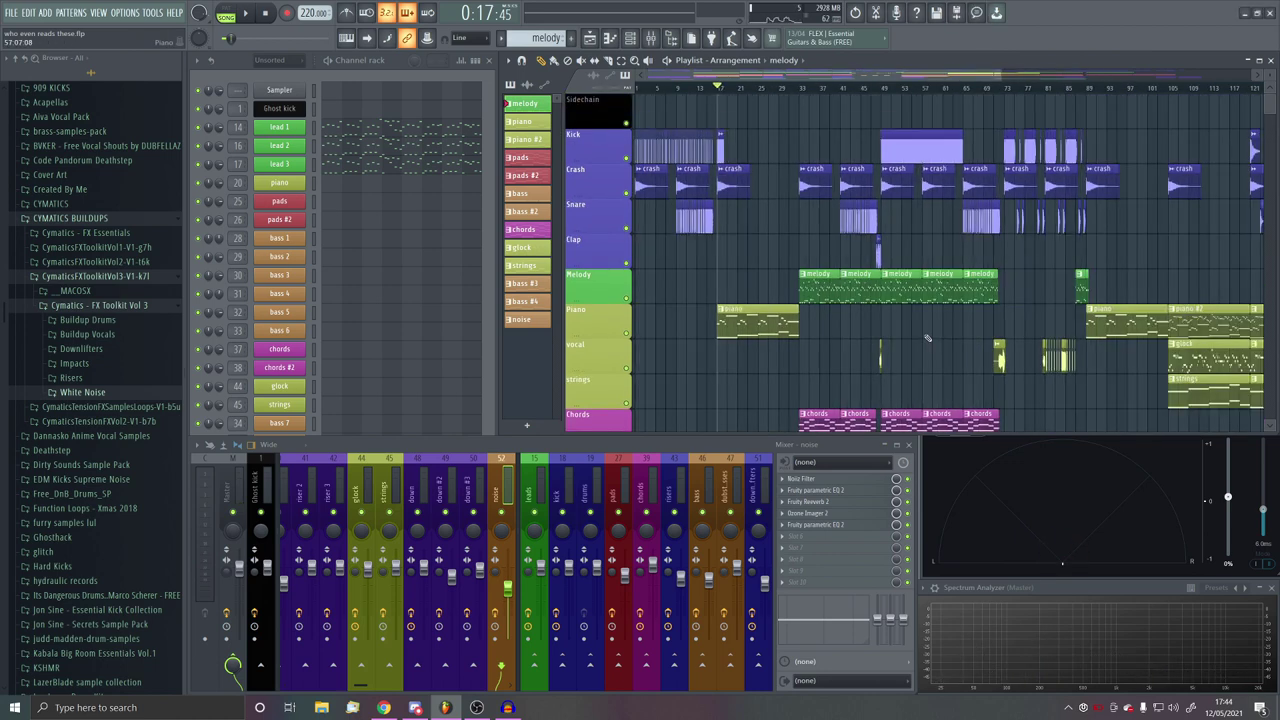
{"action": "scroll", "coordinate": [846, 345], "scroll_direction": "down", "scroll_amount": 3}
{"action": "scroll", "coordinate": [1226, 330], "scroll_direction": "up", "scroll_amount": 6}
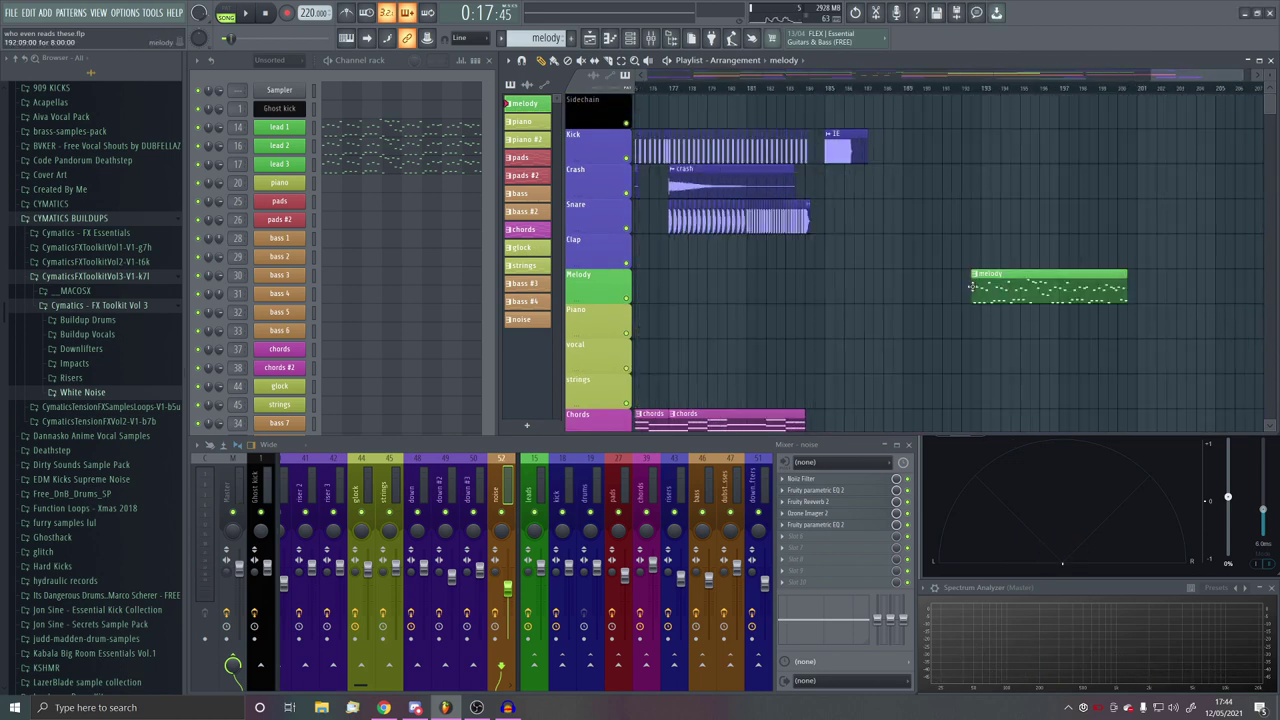
Step: Slice the first note off the melody clip beyond the song's end, delete the rest of the clip and play the note
{"action": "key", "text": "space"}
{"action": "scroll", "coordinate": [1134, 195], "scroll_direction": "up", "scroll_amount": 4}
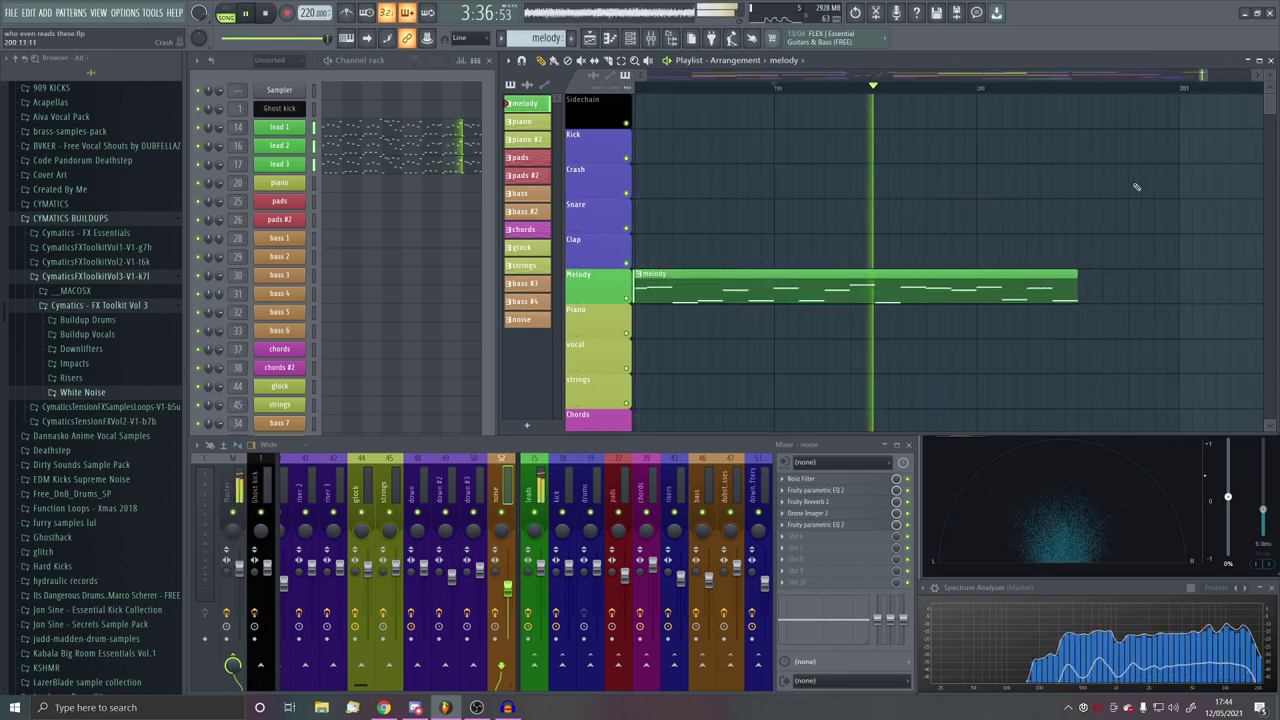
{"action": "key", "text": "space"}
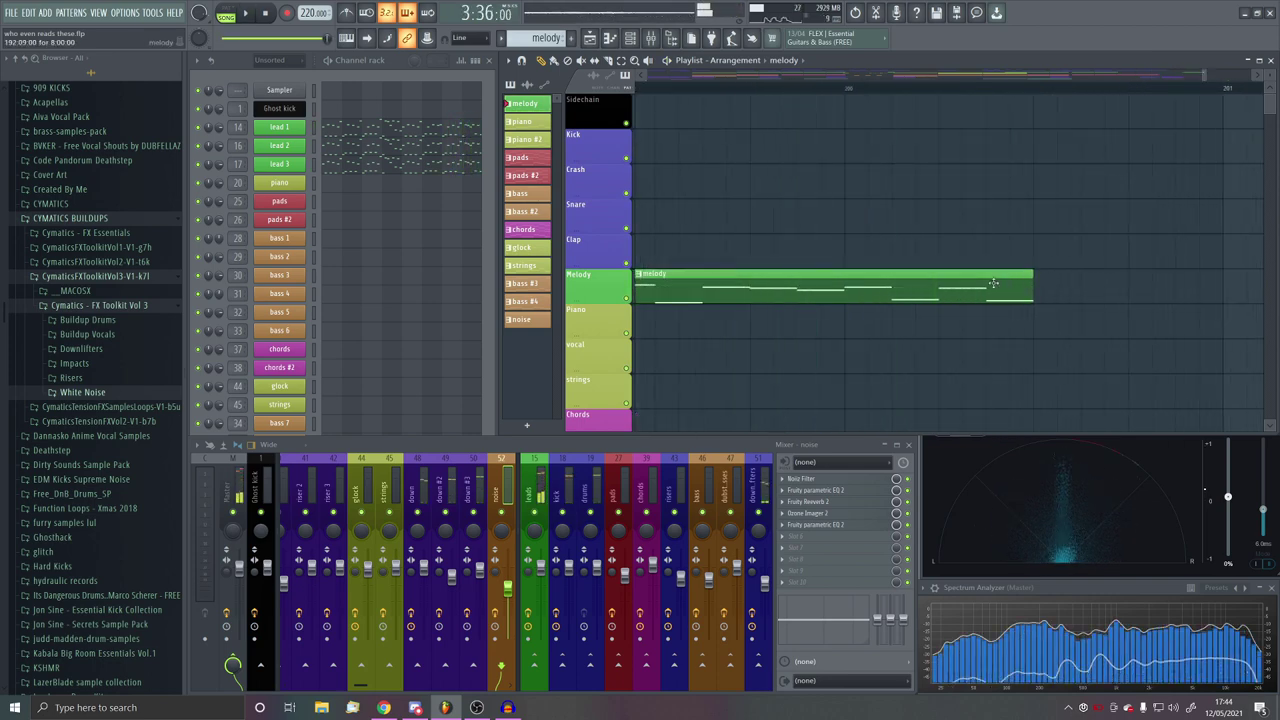
{"action": "scroll", "coordinate": [1135, 360], "scroll_direction": "down", "scroll_amount": 5}
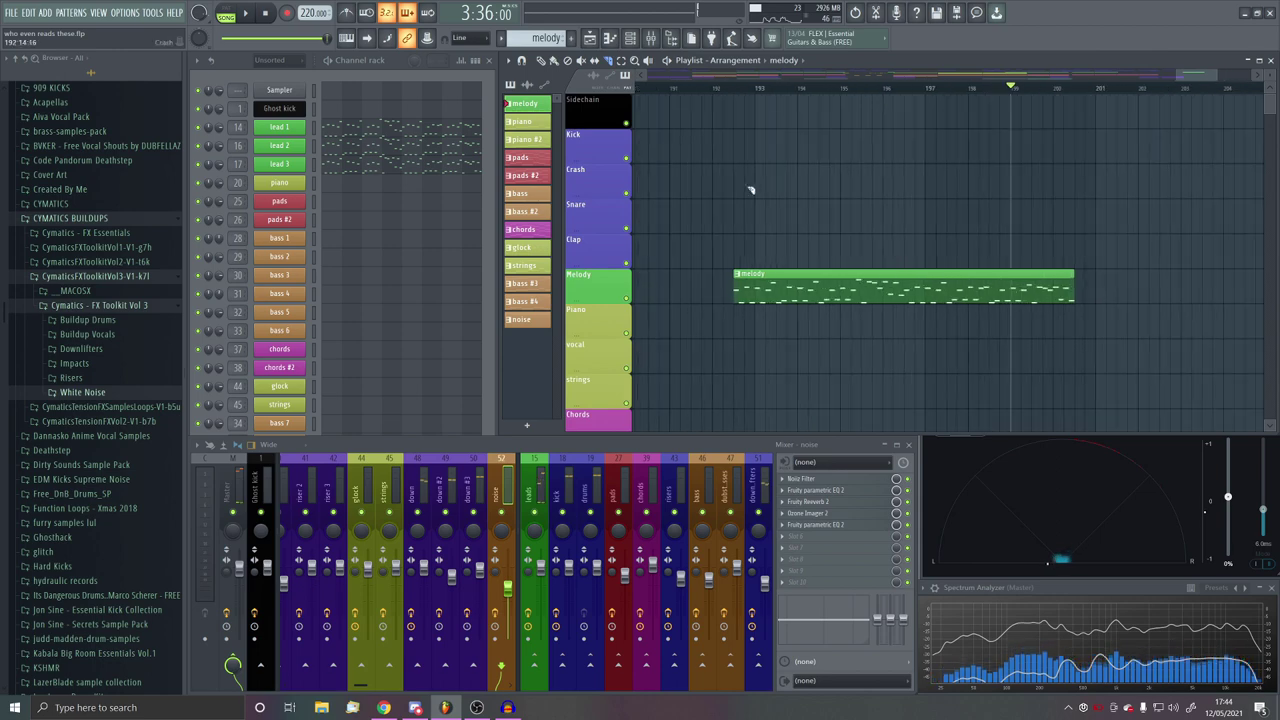
{"action": "scroll", "coordinate": [734, 141], "scroll_direction": "up", "scroll_amount": 4}
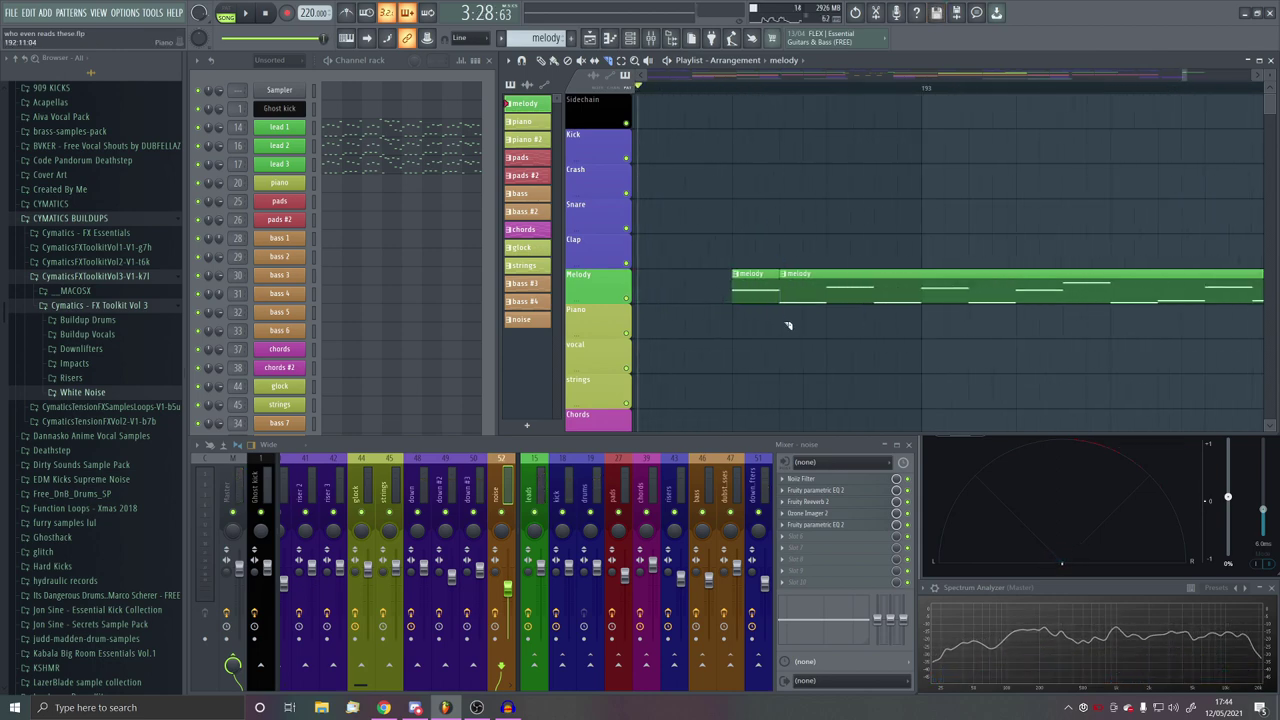
{"action": "right_click", "coordinate": [818, 300]}
{"action": "left_click", "coordinate": [732, 88]}
{"action": "key", "text": "space"}
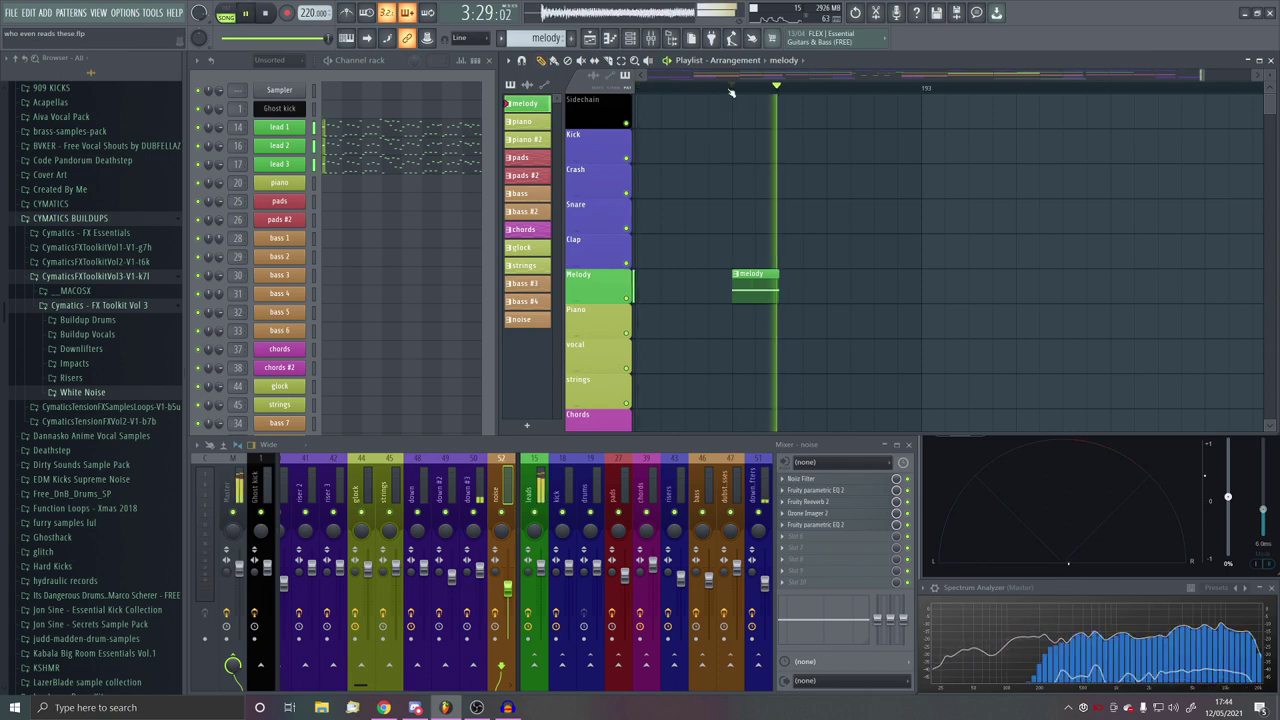
{"action": "key", "text": "space"}
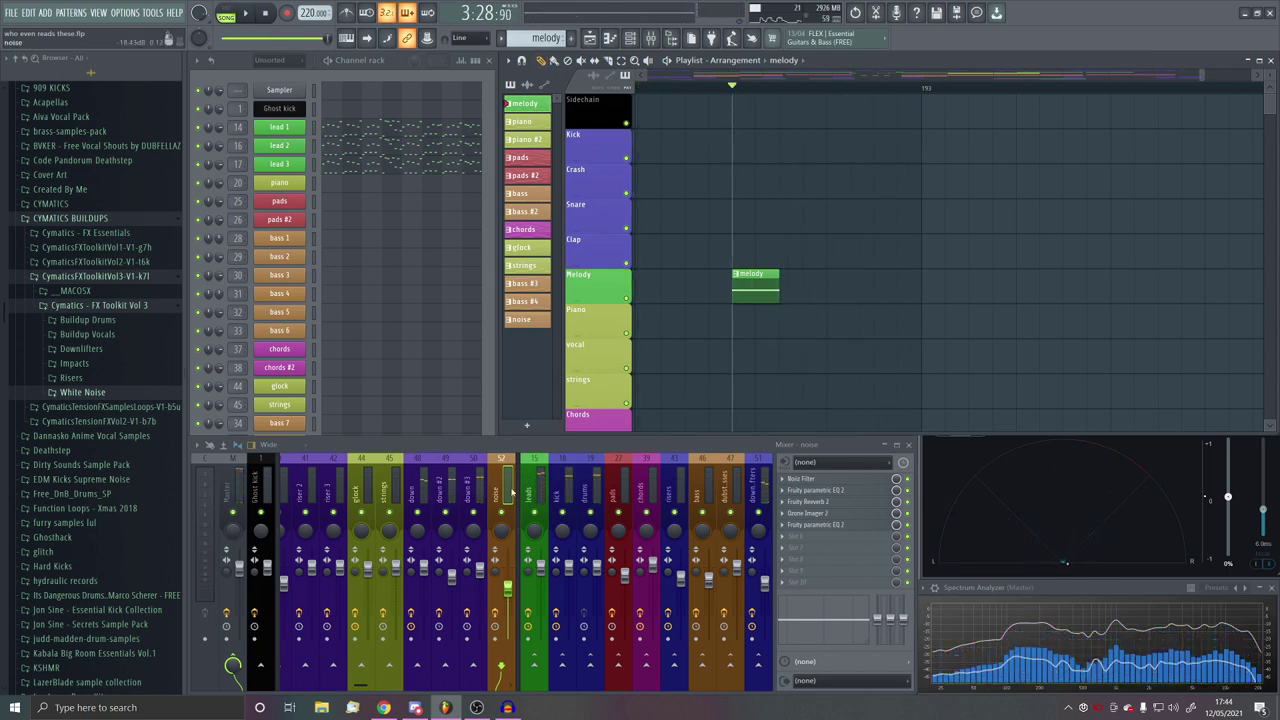
Step: Send the leads mixer track to empty insert 53 and load ValhallaSupermassive in that insert's first effect slot
{"action": "left_click", "coordinate": [541, 494]}
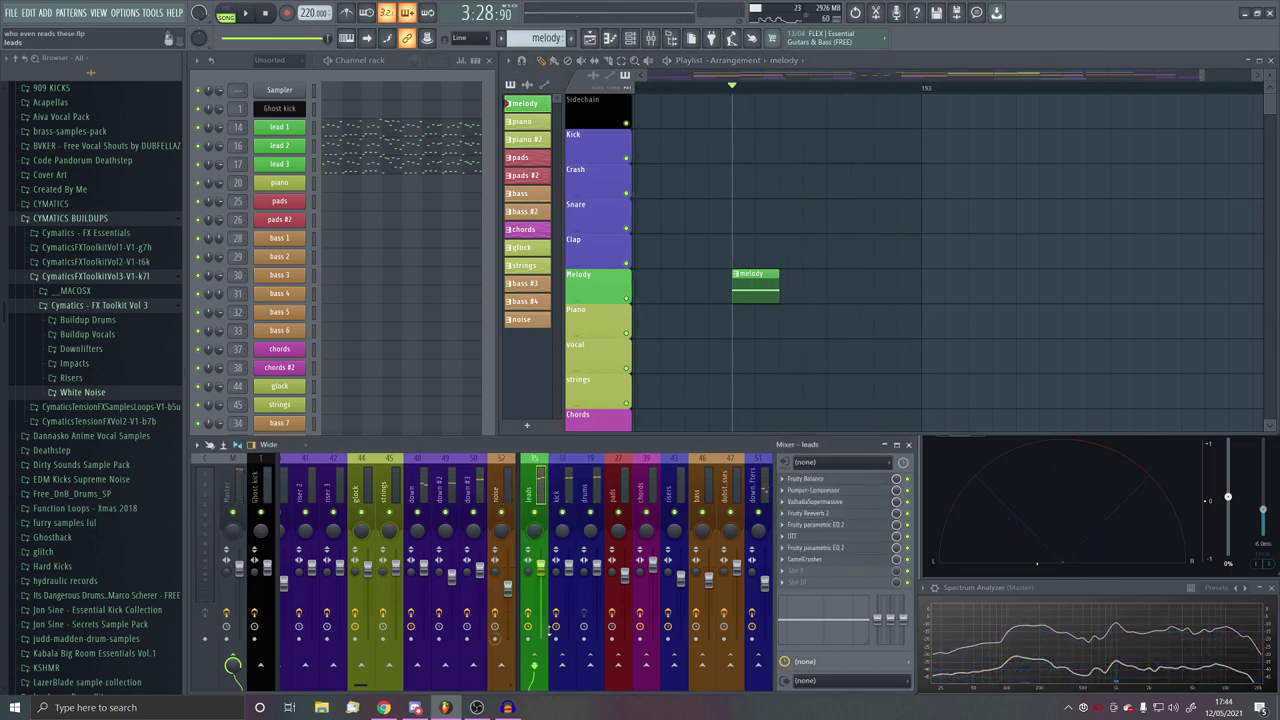
{"action": "mouse_move", "coordinate": [357, 687]}
{"action": "left_mouse_down"}
{"action": "mouse_move", "coordinate": [379, 688]}
{"action": "mouse_move", "coordinate": [364, 689]}
{"action": "left_mouse_up"}
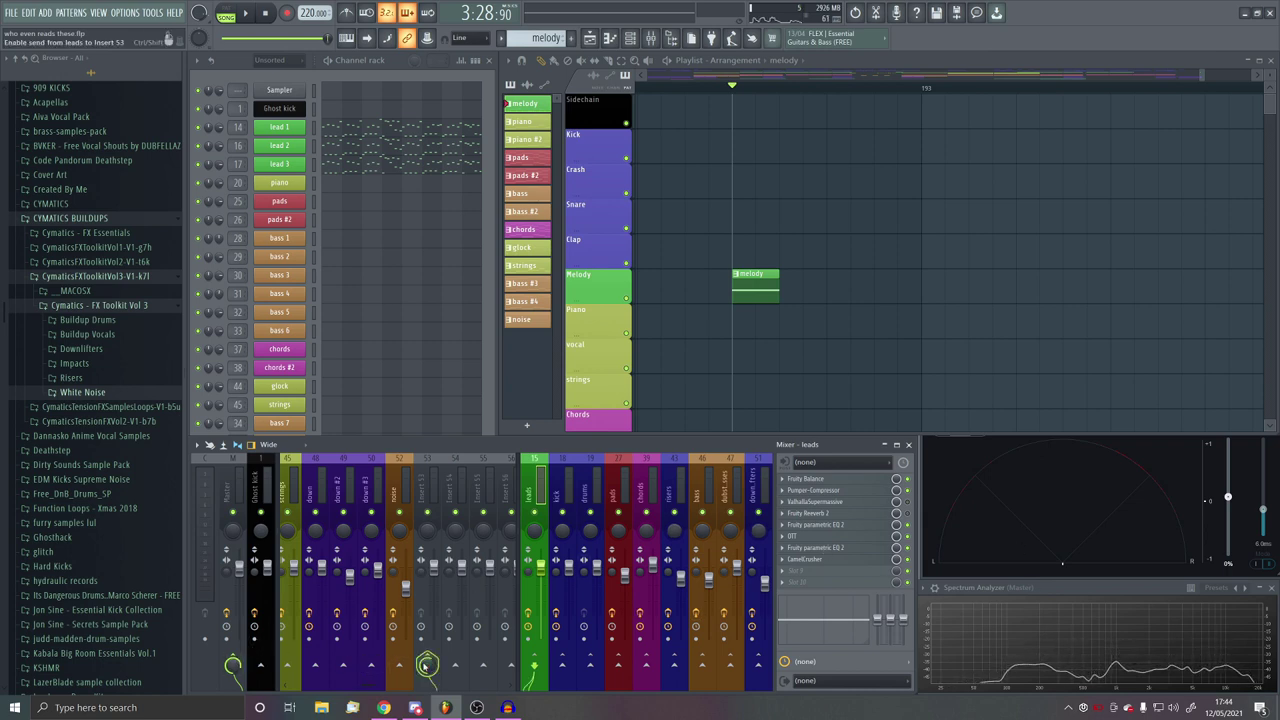
{"action": "left_click", "coordinate": [426, 494]}
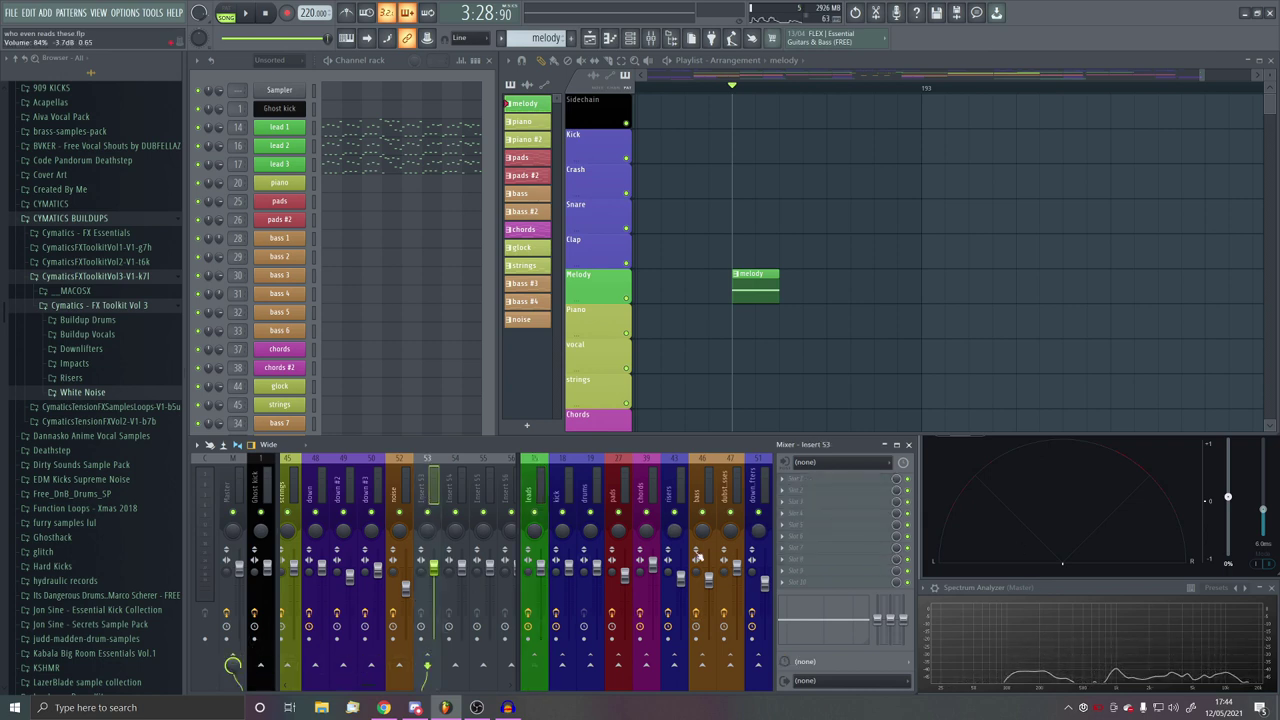
{"action": "left_click", "coordinate": [826, 486]}
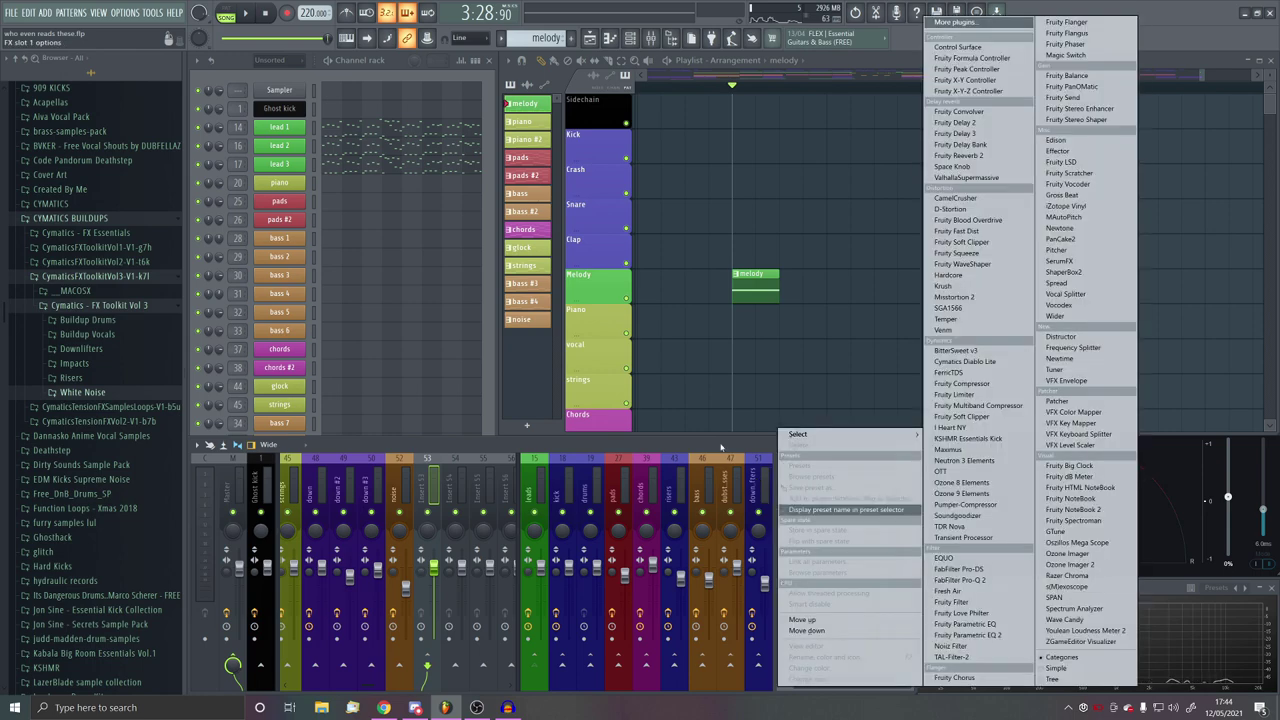
{"action": "mouse_move", "coordinate": [870, 440]}
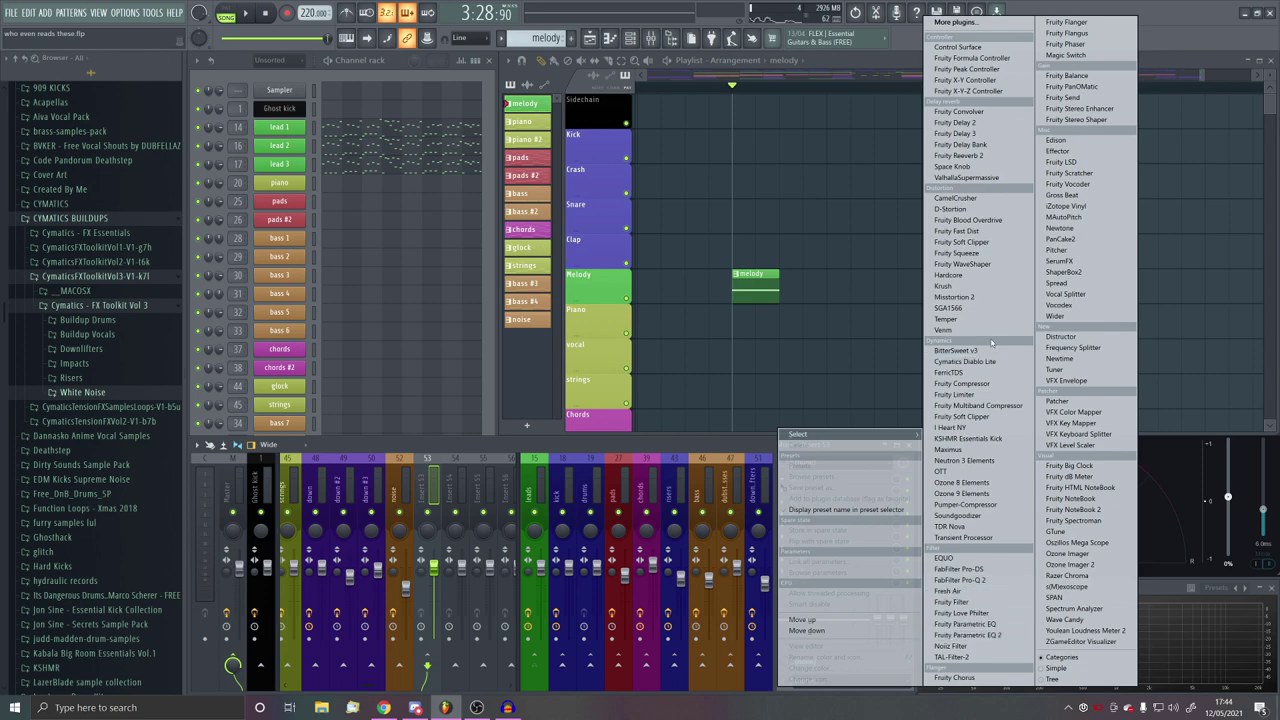
{"action": "left_click", "coordinate": [966, 178]}
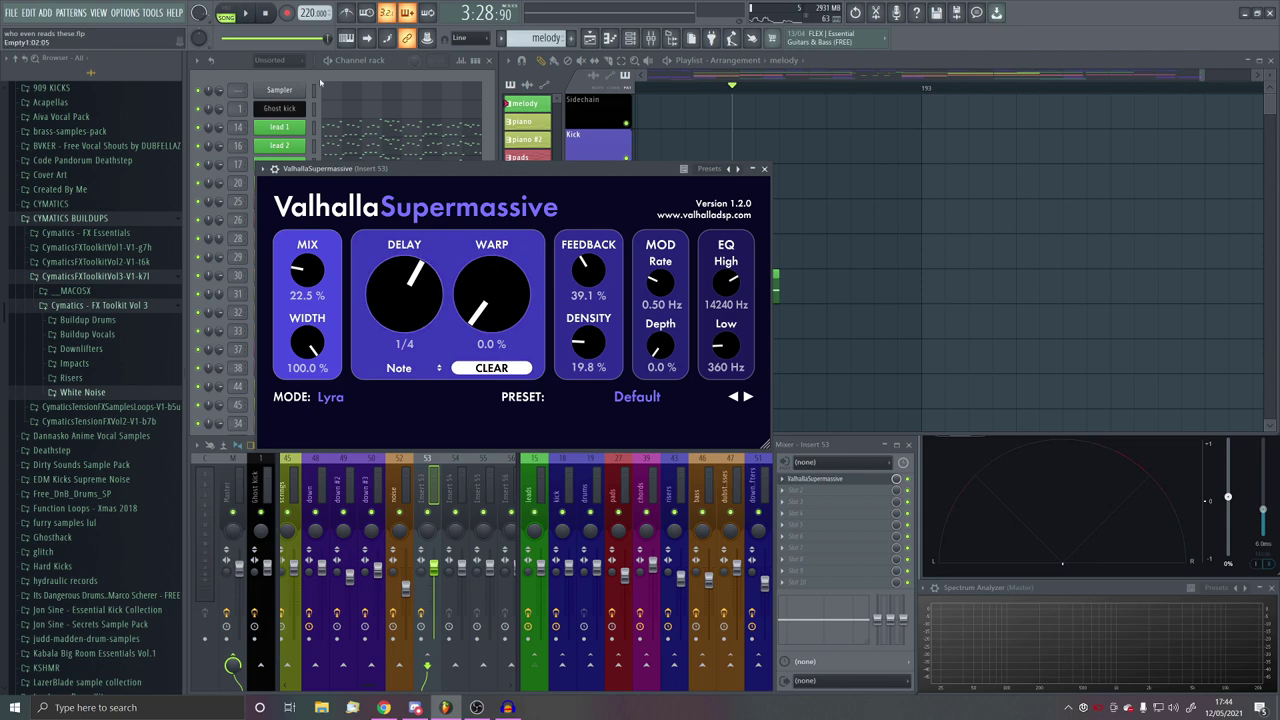
Step: Loop playback from the sliced melody note to about bar 196, leaving empty space for the reverb tail
{"action": "left_click", "coordinate": [250, 16]}
{"action": "left_click_drag", "start_coordinate": [728, 89], "coordinate": [1250, 95]}
{"action": "scroll", "coordinate": [829, 197], "scroll_direction": "down", "scroll_amount": 5}
{"action": "left_click_drag", "start_coordinate": [891, 89], "coordinate": [1012, 93]}
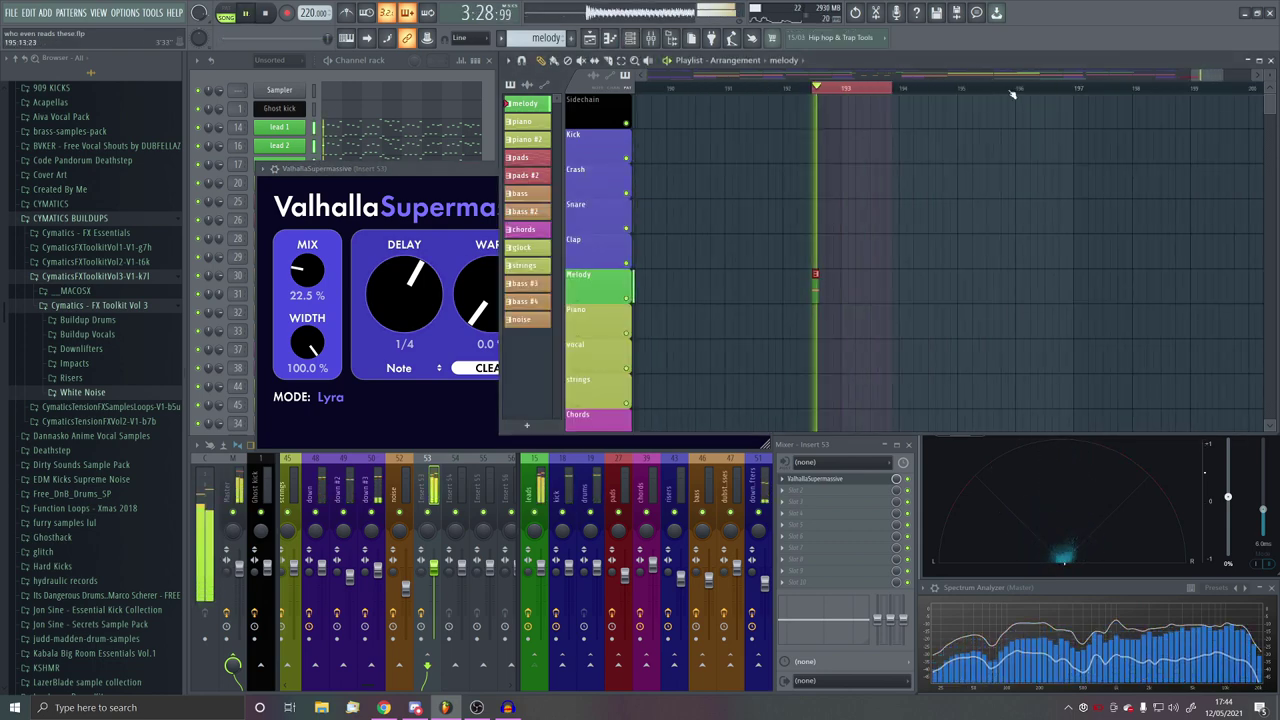
Step: Load the large reverb preset CirrusMajorEchoHall in ValhallaSupermassive and raise its low cut to 240 Hz
{"action": "left_click", "coordinate": [398, 183]}
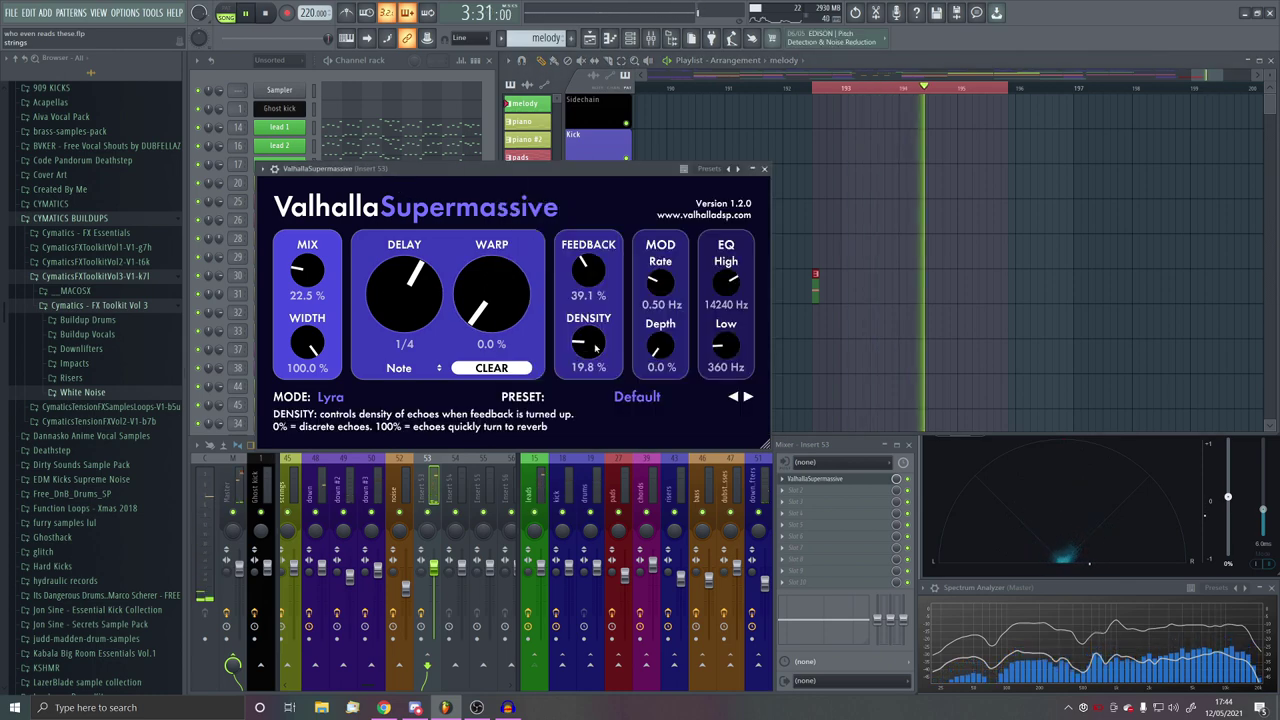
{"action": "left_click", "coordinate": [631, 397]}
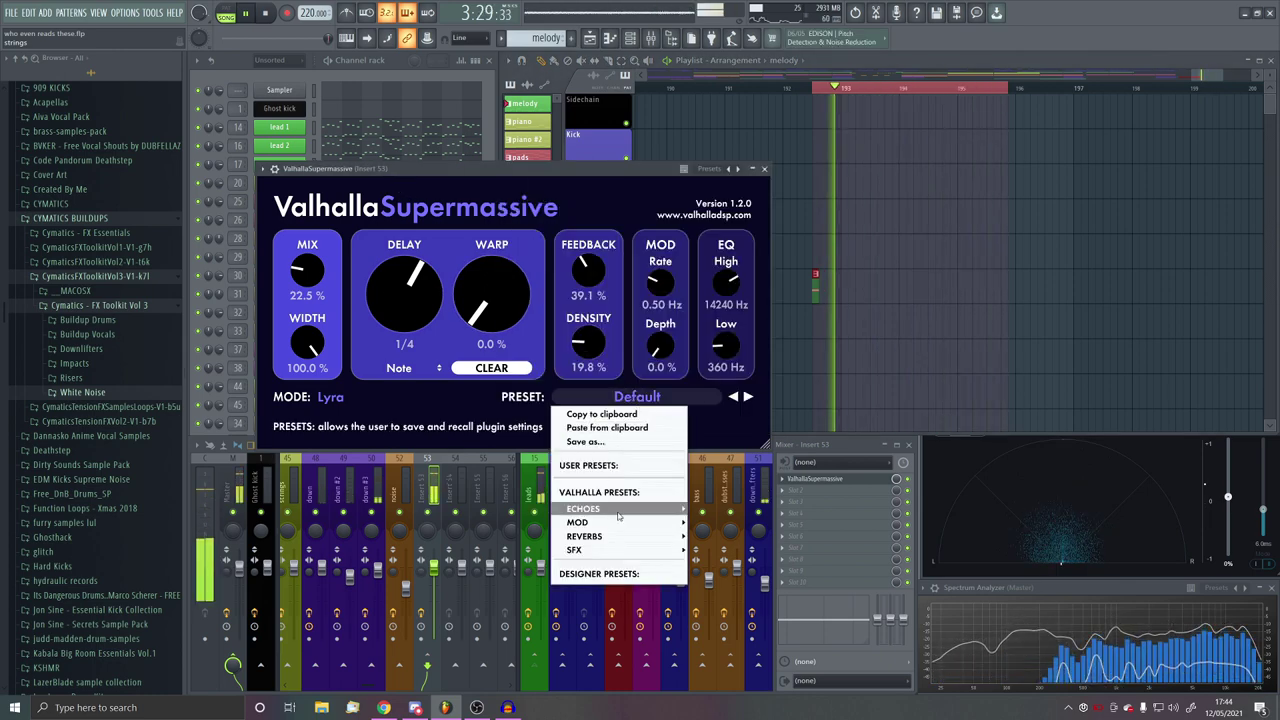
{"action": "mouse_move", "coordinate": [590, 536]}
{"action": "mouse_move", "coordinate": [719, 535]}
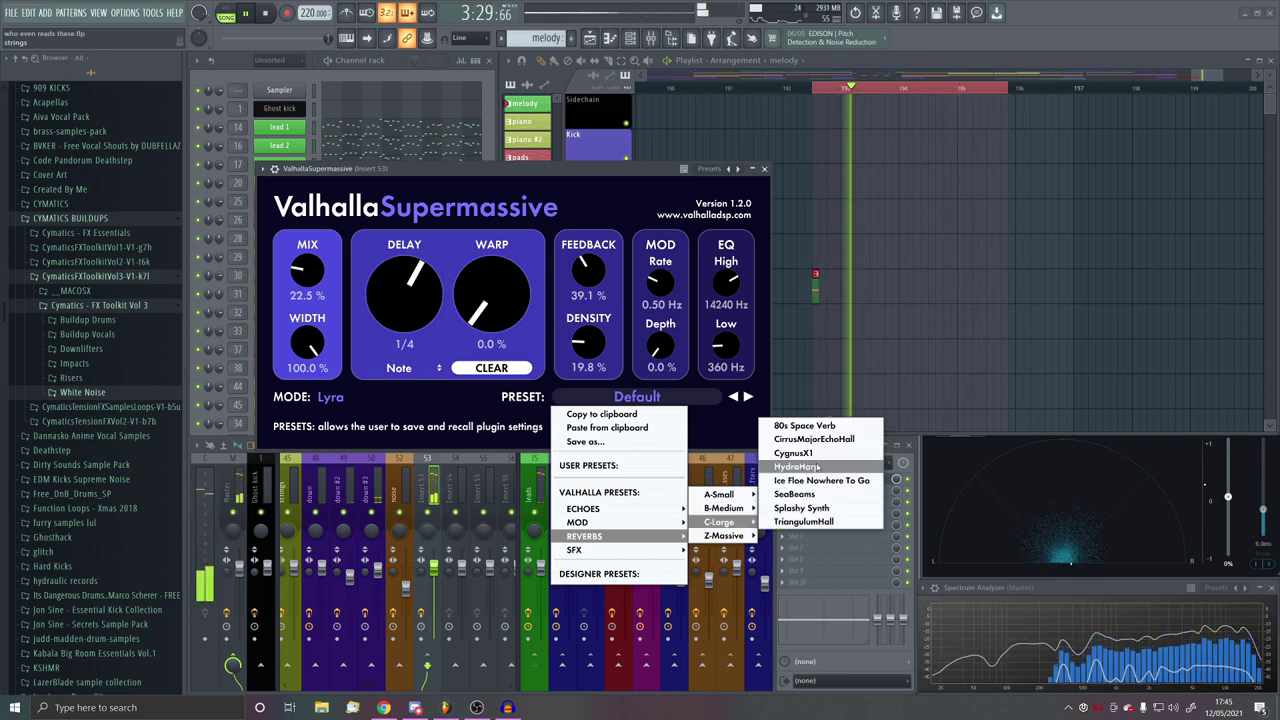
{"action": "left_click", "coordinate": [810, 439]}
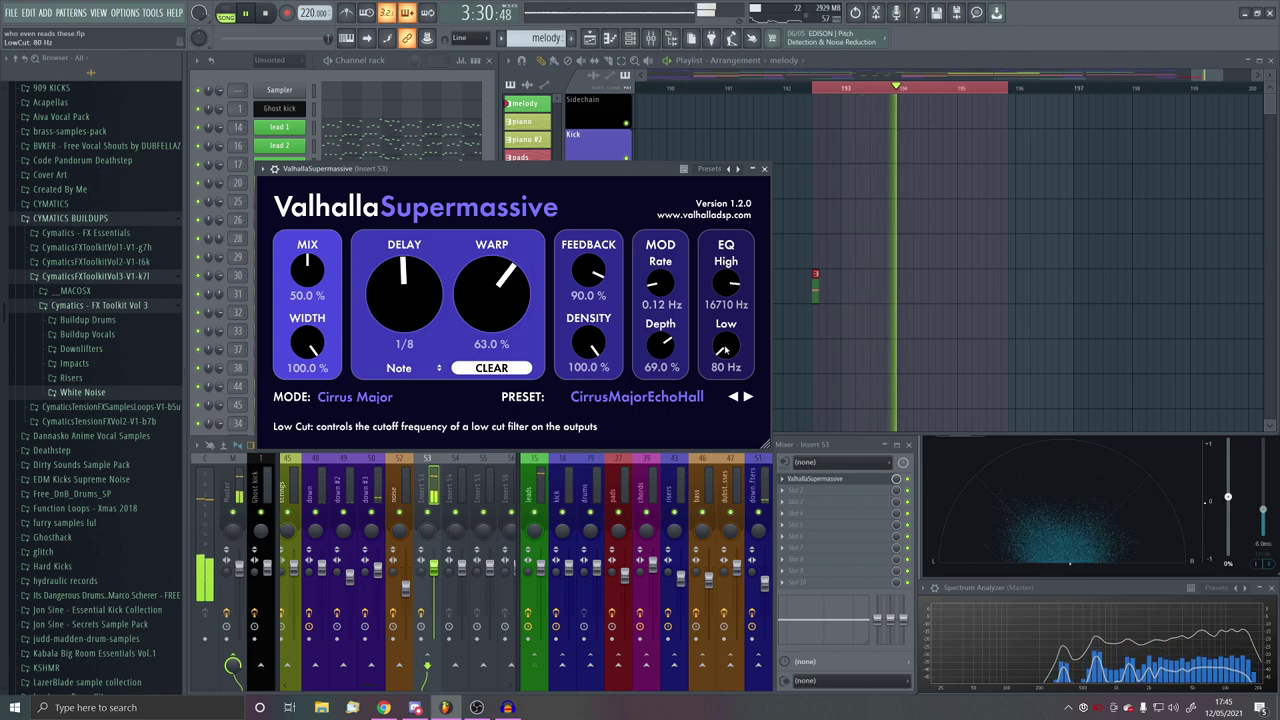
{"action": "left_click_drag", "start_coordinate": [726, 346], "coordinate": [726, 338]}
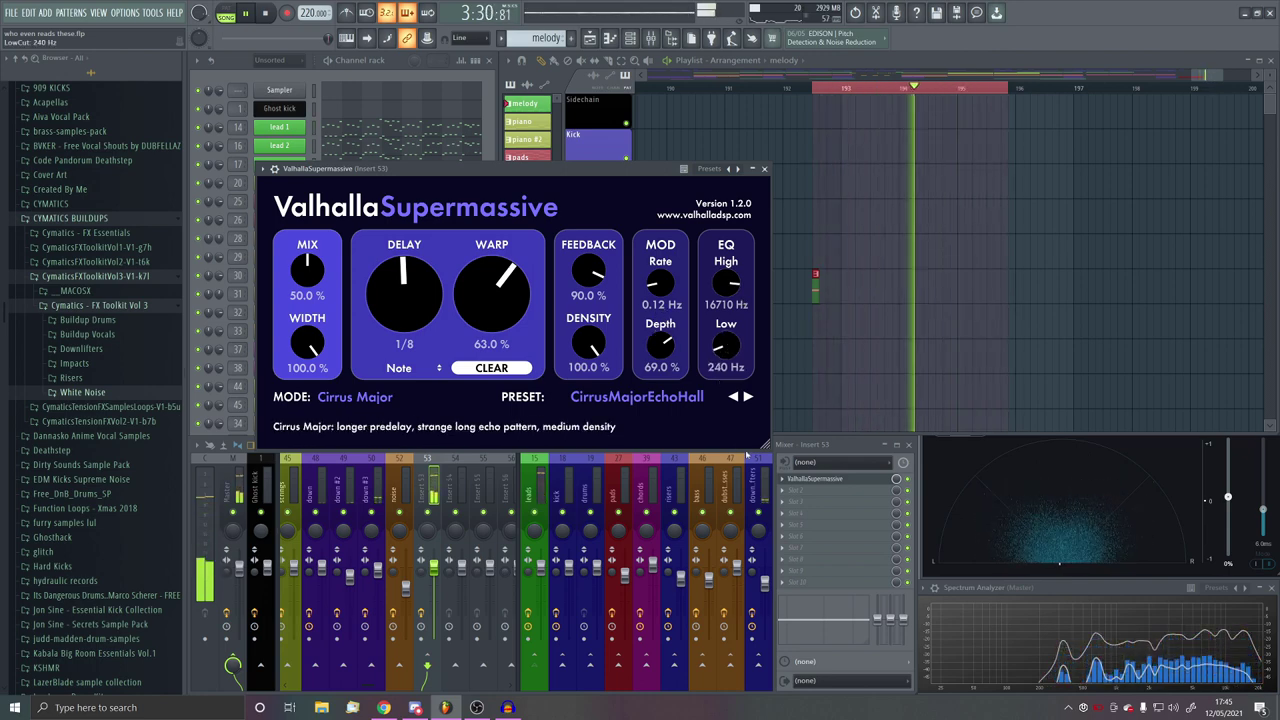
Step: Open Edison on the Master track and record the looped melody note with its reverb tail
{"action": "left_click", "coordinate": [817, 484]}
{"action": "left_click", "coordinate": [817, 481]}
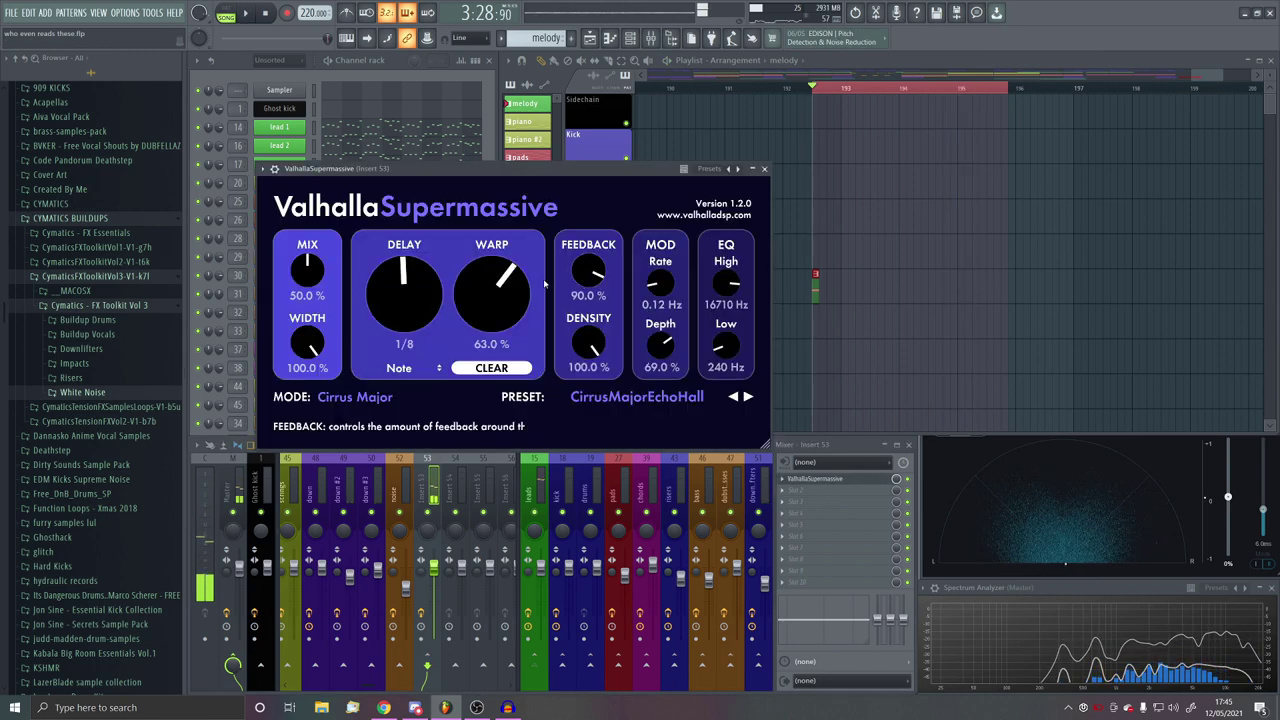
{"action": "left_click", "coordinate": [828, 491]}
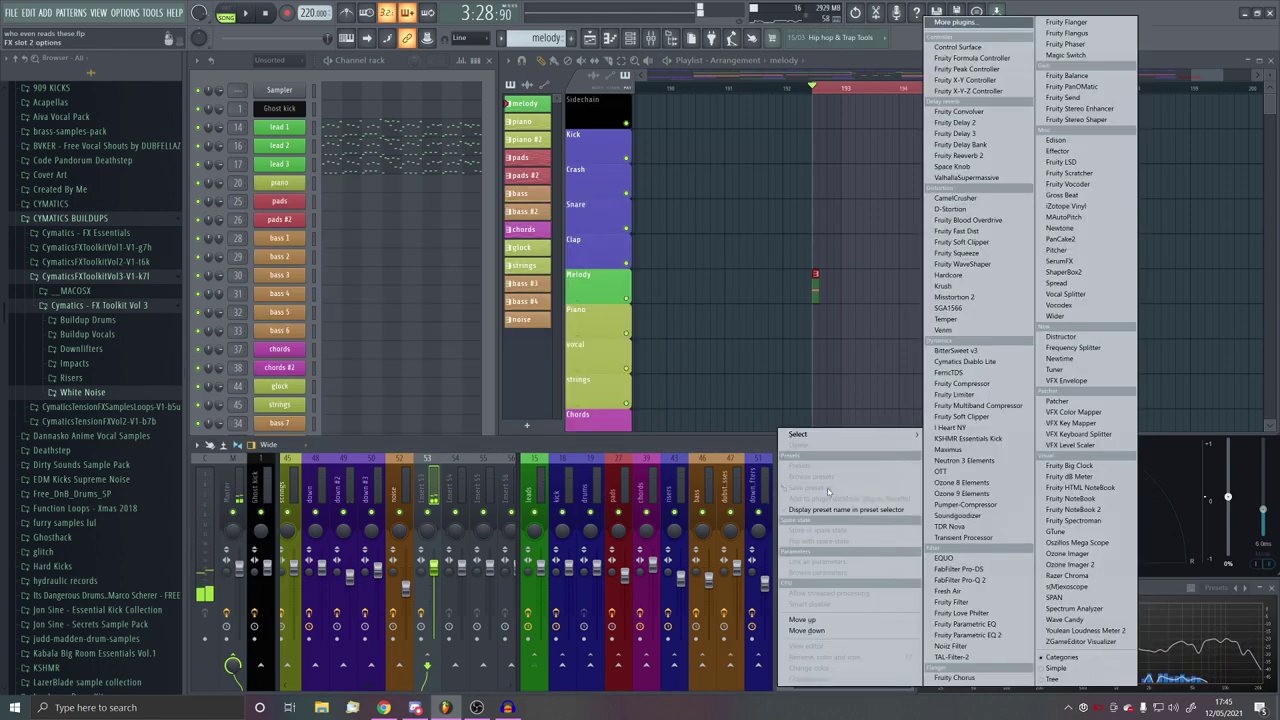
{"action": "left_click", "coordinate": [430, 469]}
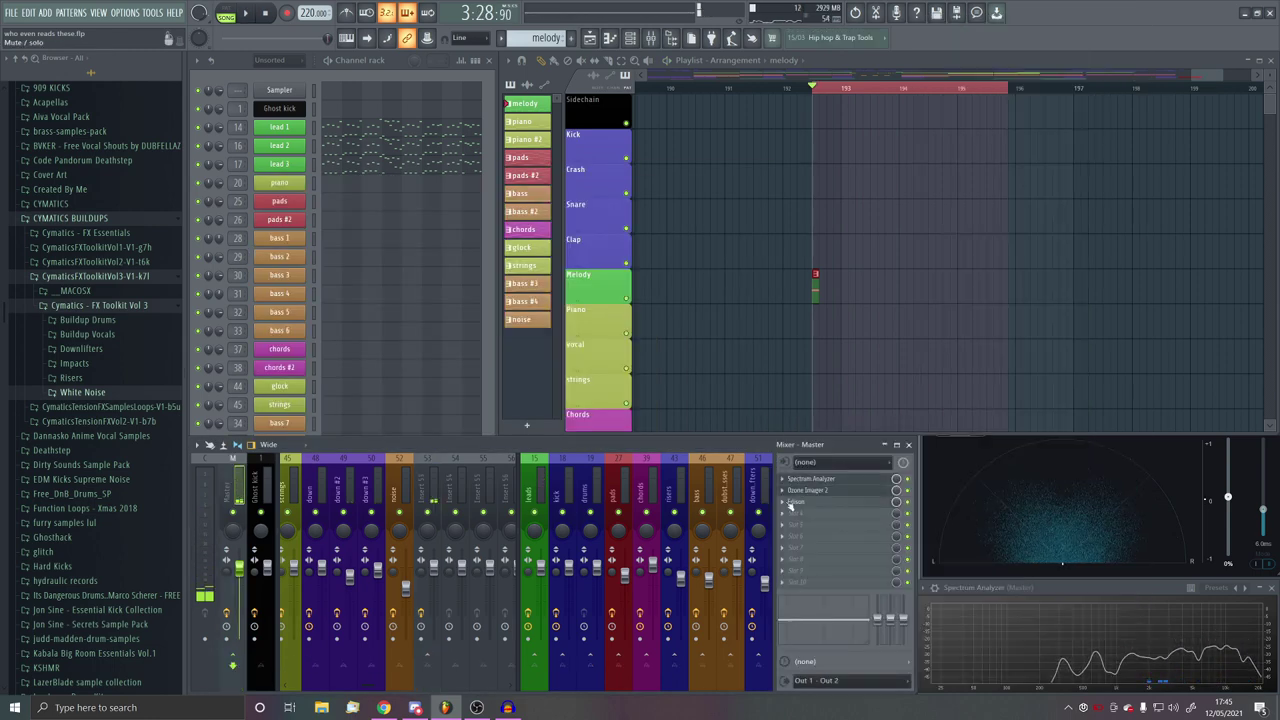
{"action": "left_click", "coordinate": [805, 503]}
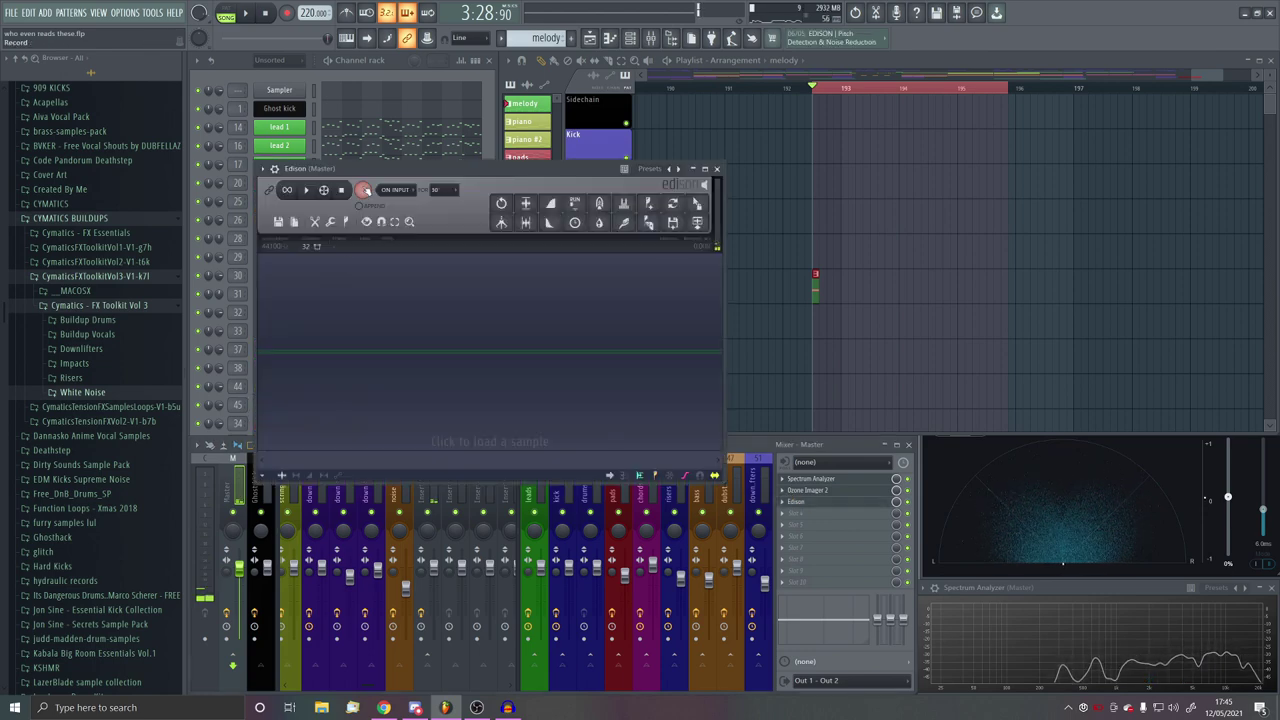
{"action": "key", "text": "space"}
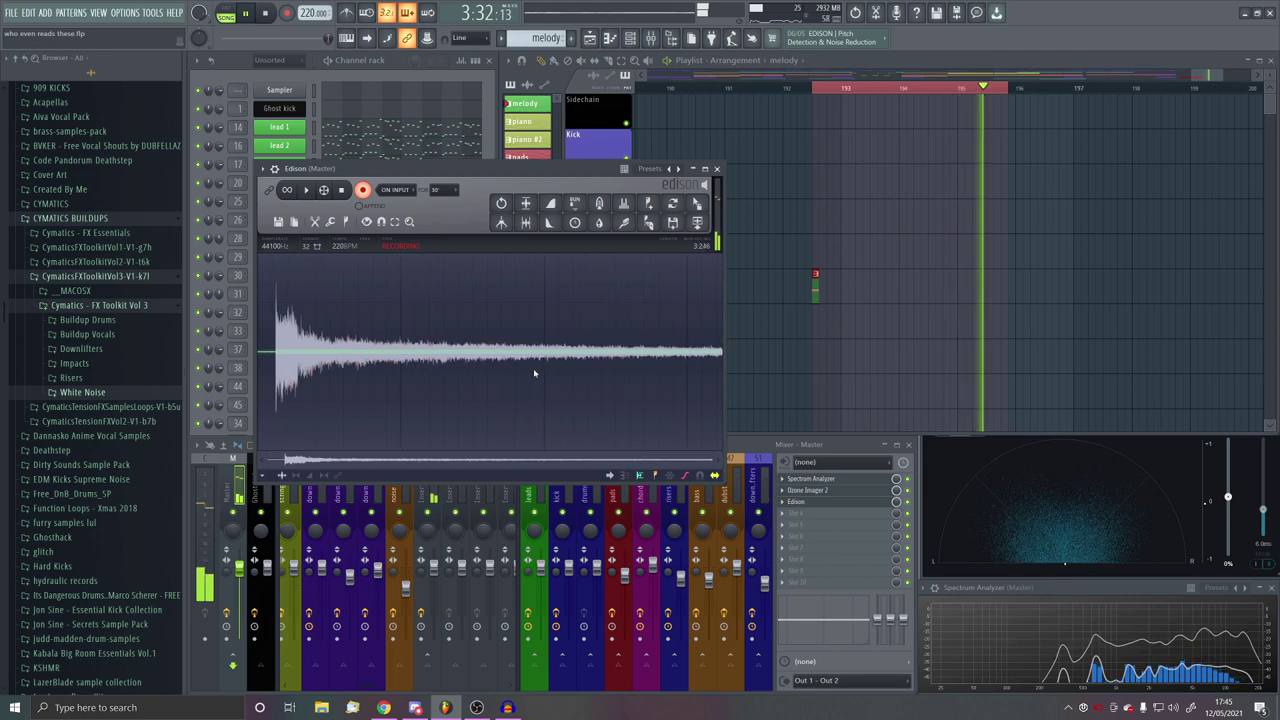
{"action": "left_click", "coordinate": [363, 189]}
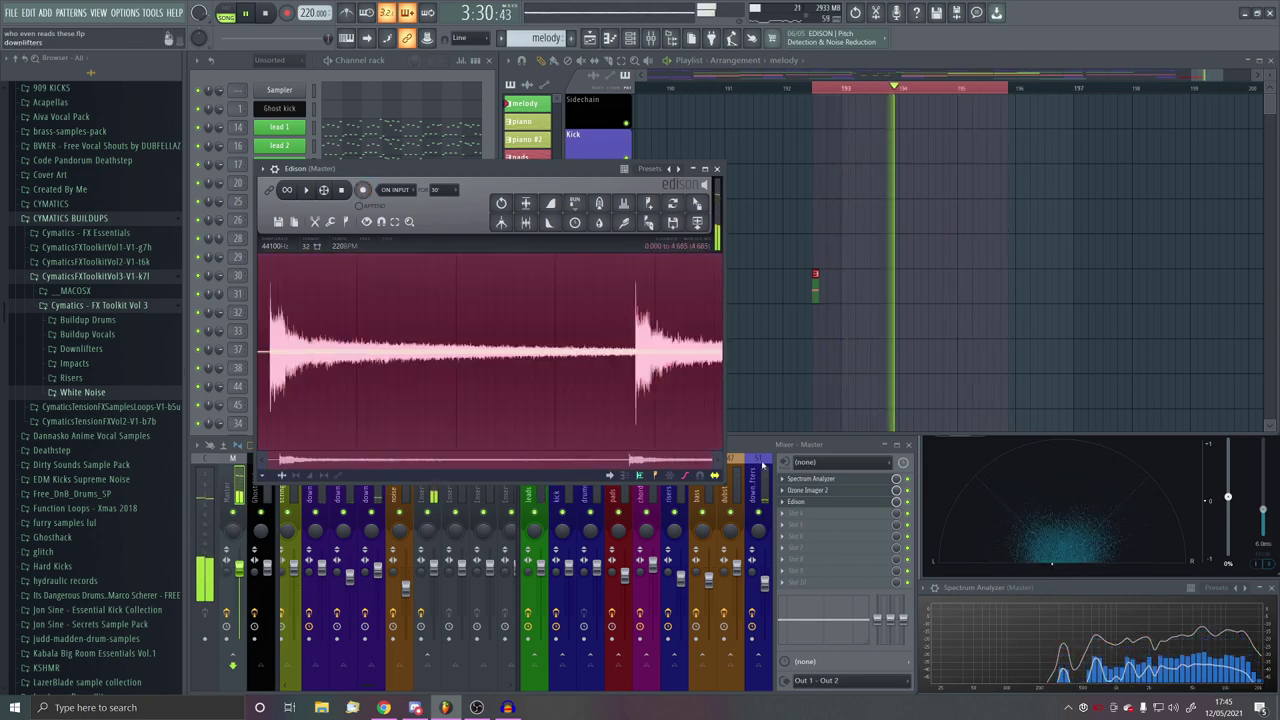
Step: Reduce the feedback of ValhallaSupermassive on insert 53 to 69.8%
{"action": "left_click", "coordinate": [427, 490]}
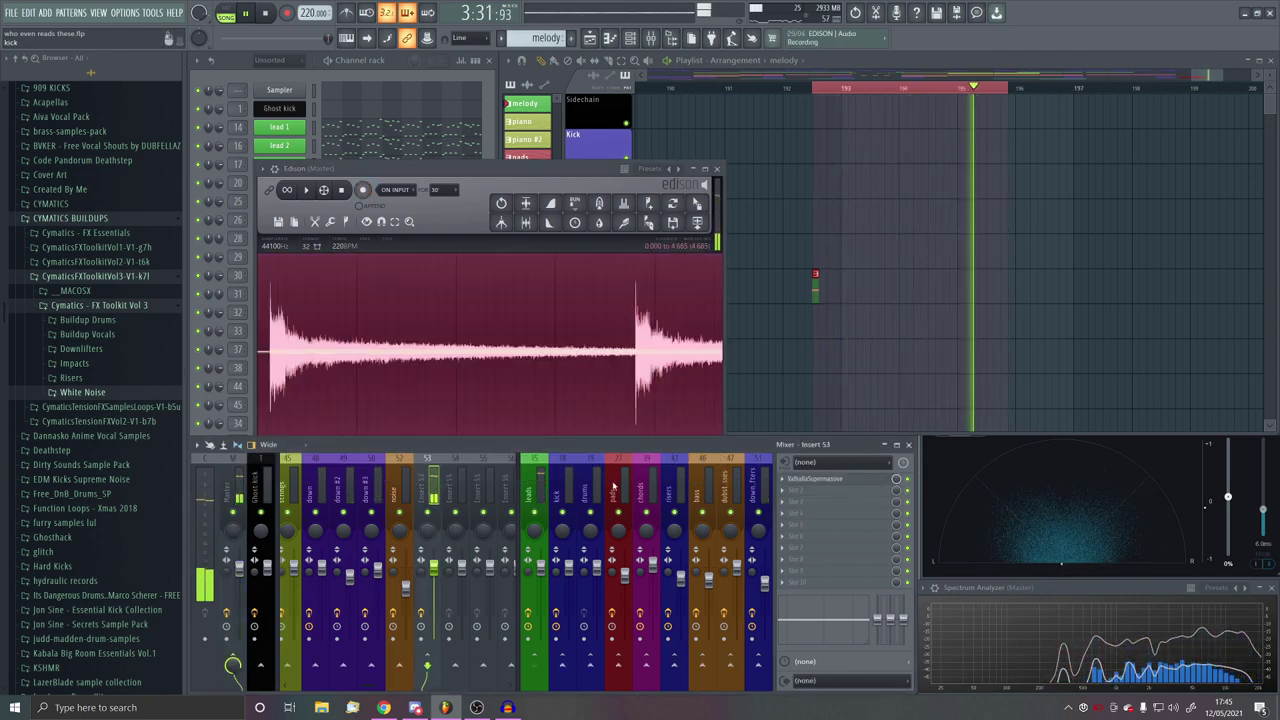
{"action": "left_click", "coordinate": [832, 479]}
{"action": "left_click_drag", "start_coordinate": [589, 271], "coordinate": [606, 313]}
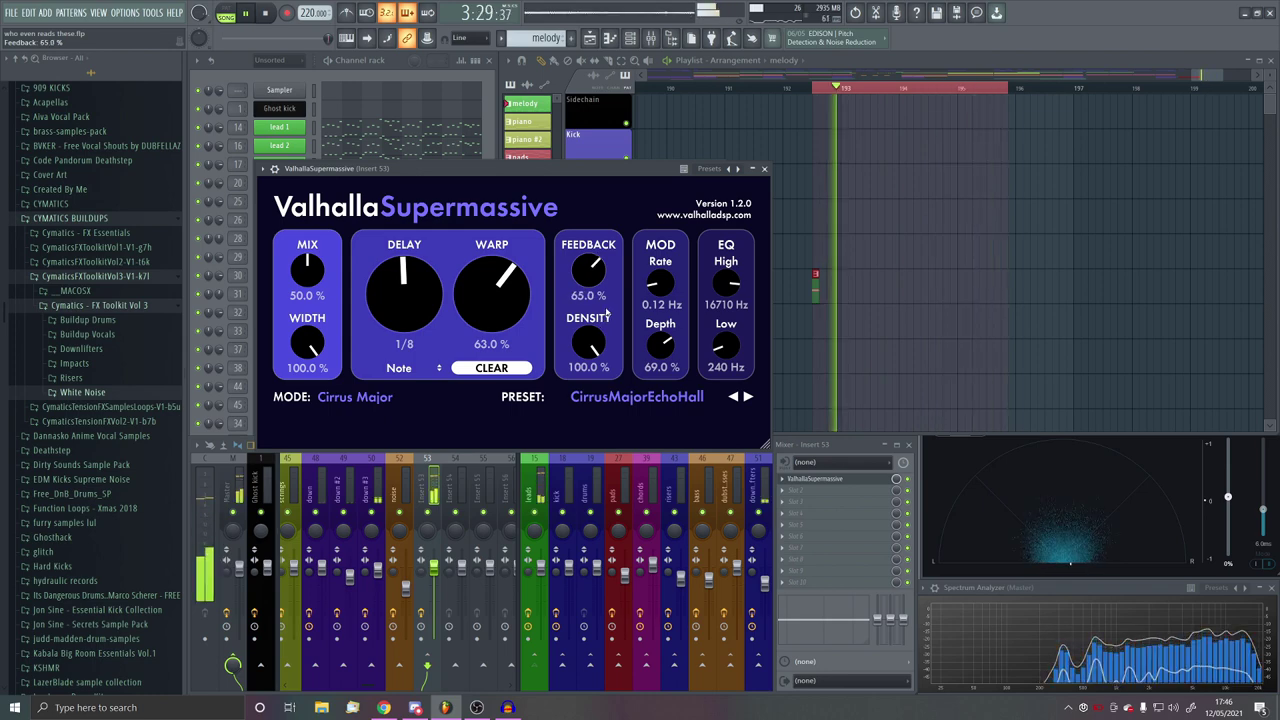
{"action": "left_click_drag", "start_coordinate": [589, 272], "coordinate": [590, 266]}
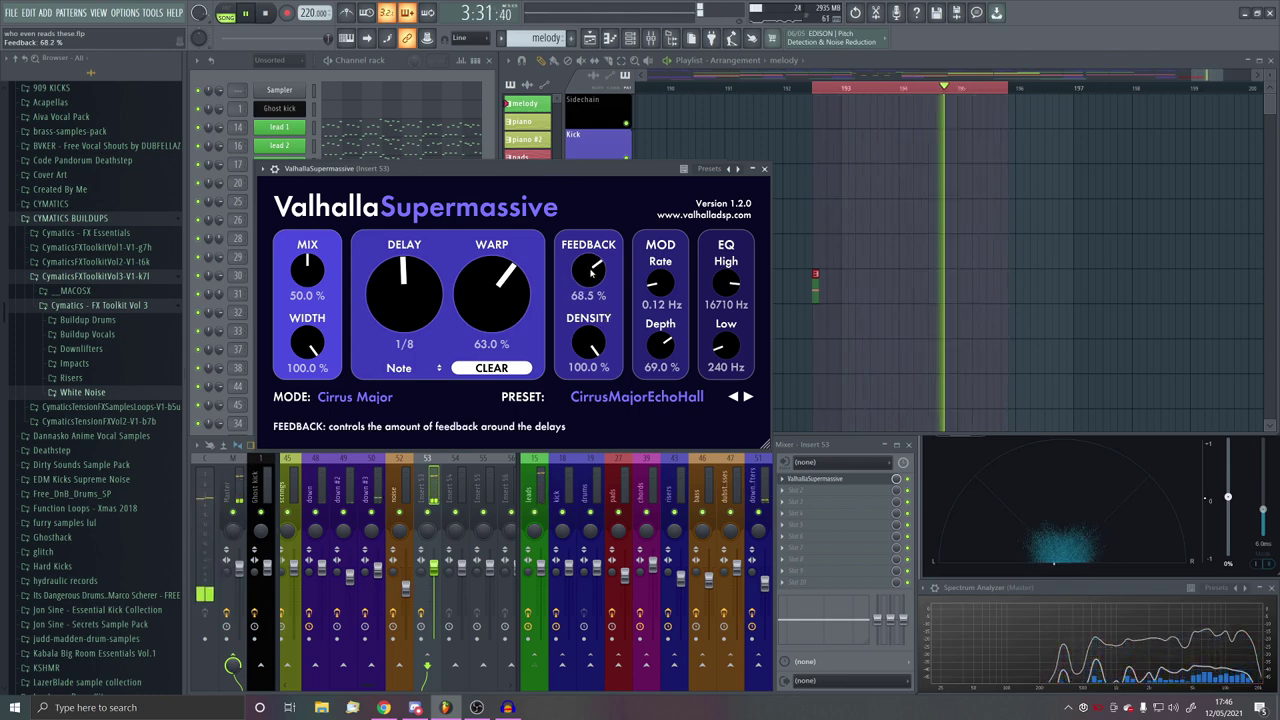
Step: Record the melody note with the shorter reverb tail again in Edison, trim the recording to one tail and reverse it
{"action": "left_click_drag", "start_coordinate": [583, 172], "coordinate": [810, 186]}
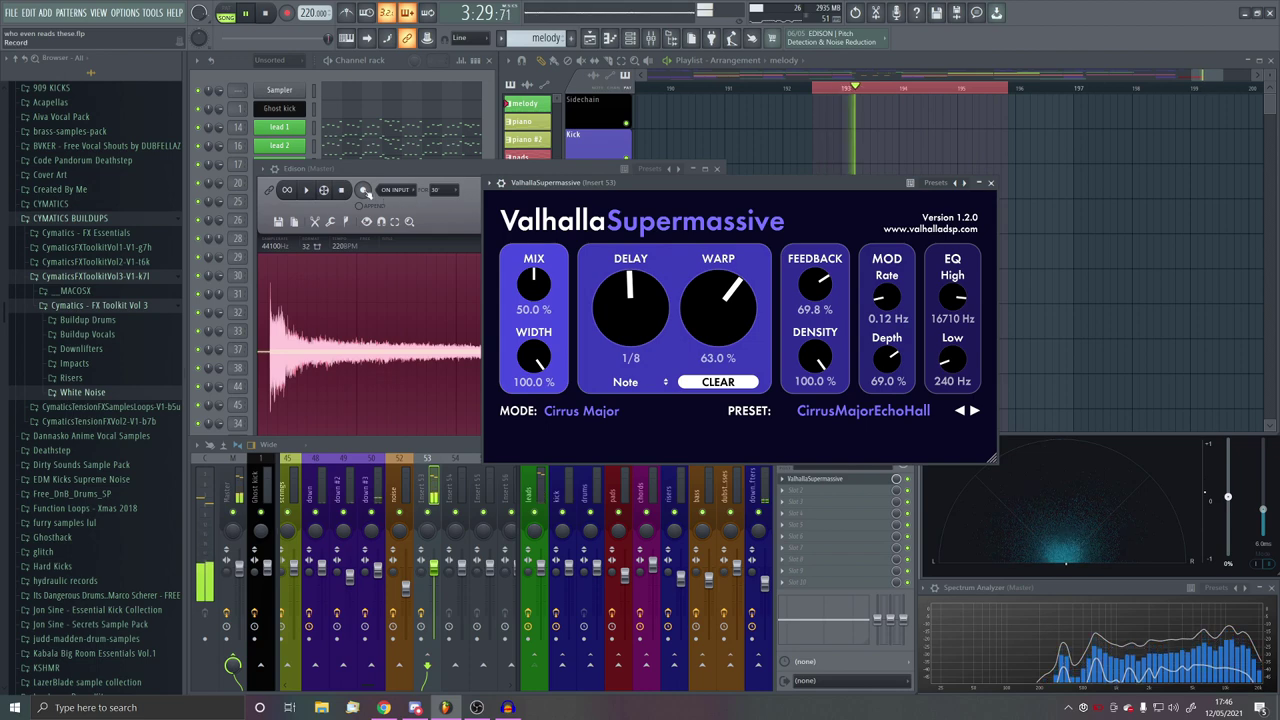
{"action": "left_click", "coordinate": [364, 190]}
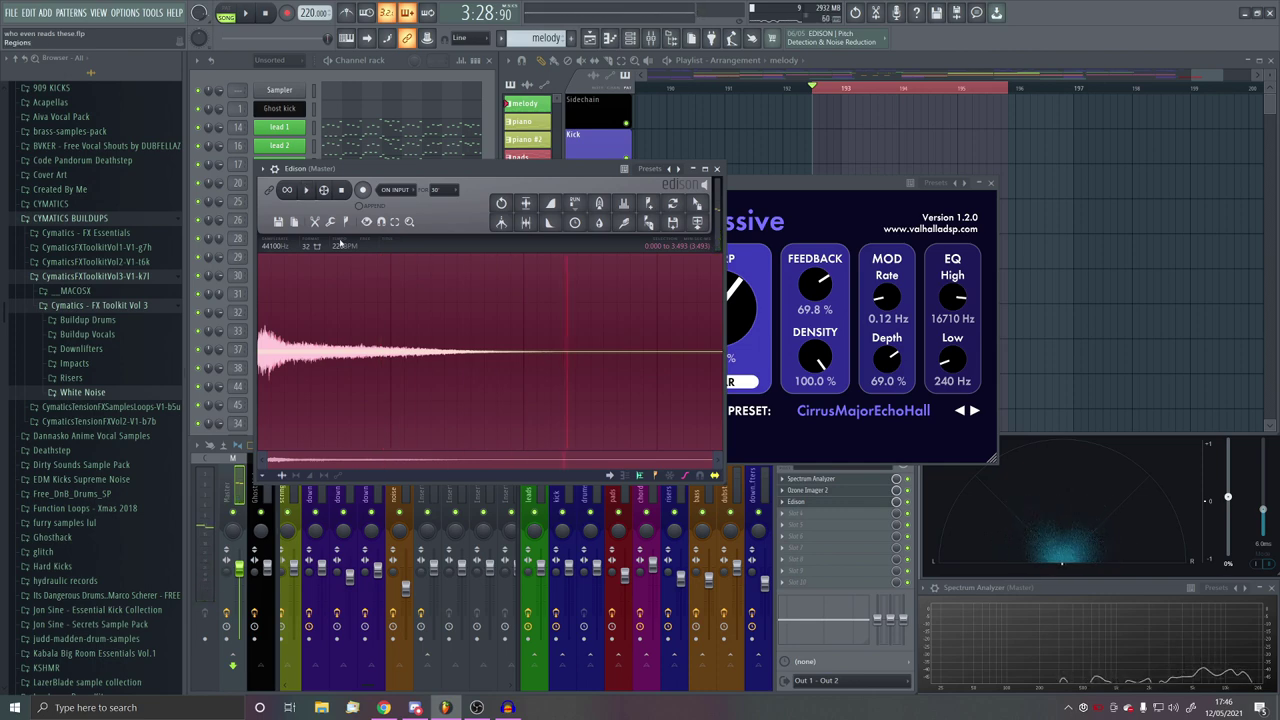
{"action": "left_click", "coordinate": [315, 222]}
{"action": "left_click", "coordinate": [331, 222]}
{"action": "left_click", "coordinate": [331, 222]}
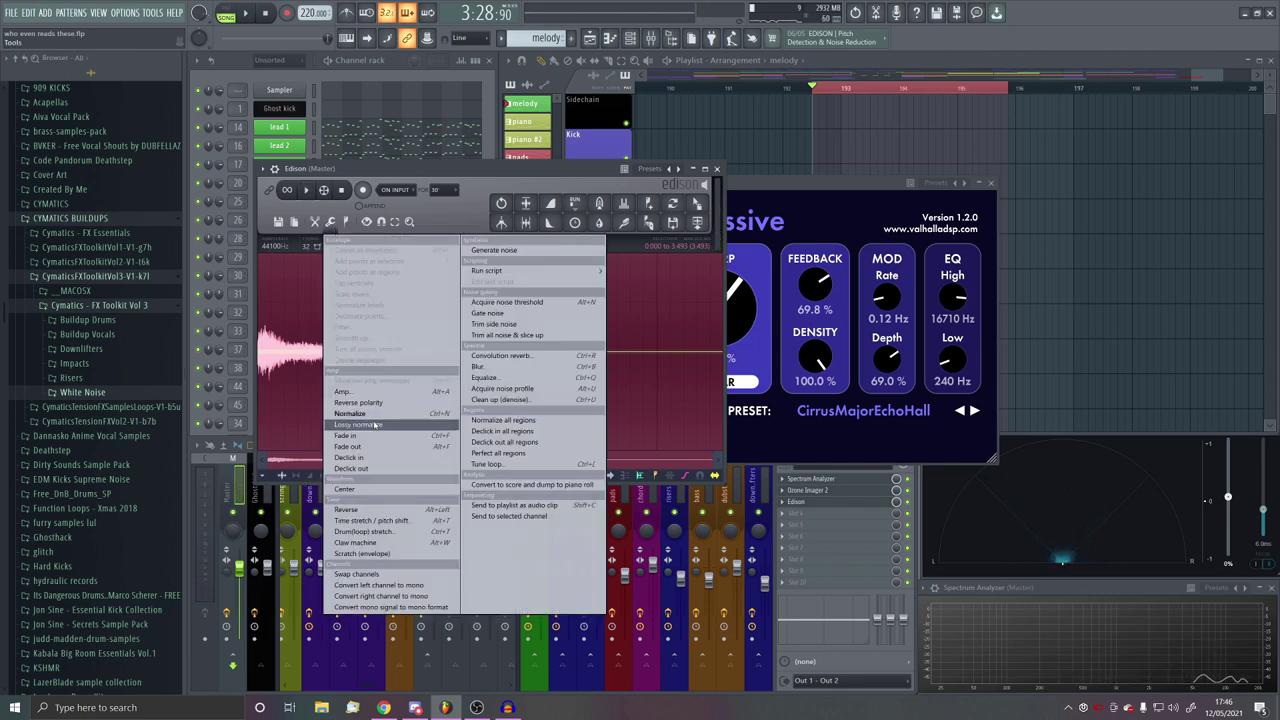
{"action": "left_click", "coordinate": [392, 511]}
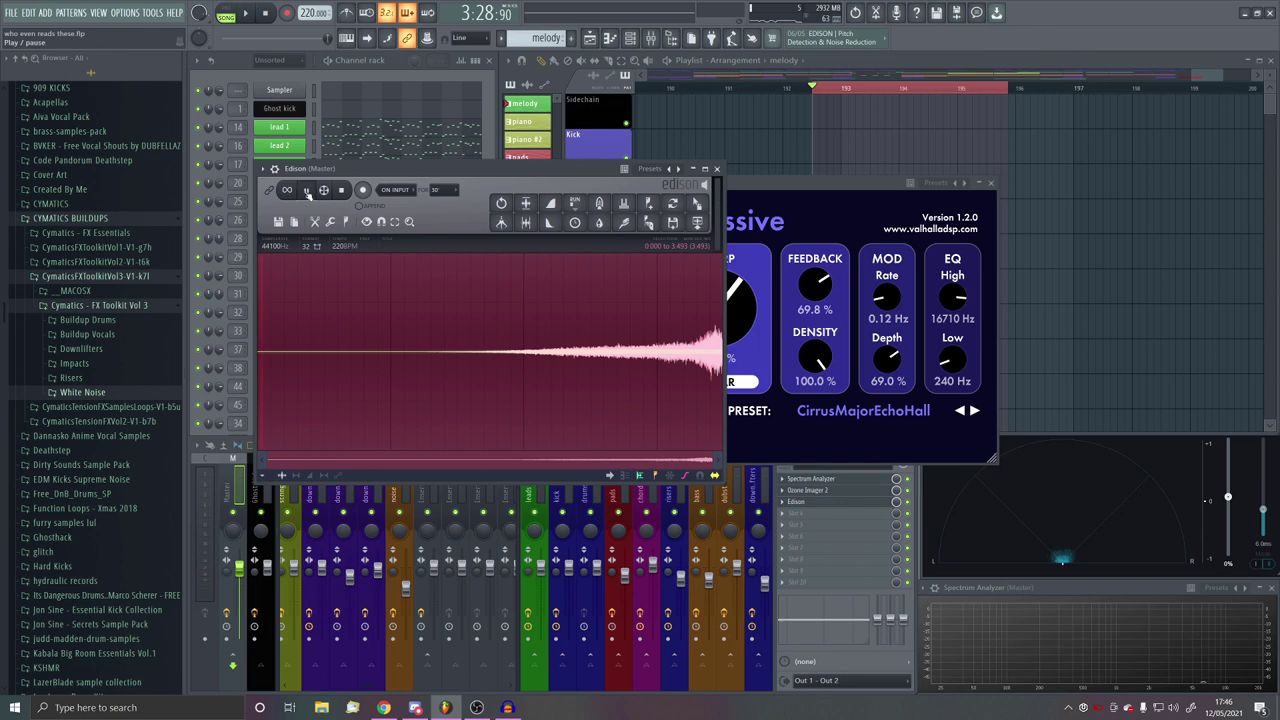
Step: Close ValhallaSupermassive and delete the sliced melody note beyond the song's end
{"action": "left_click", "coordinate": [986, 193]}
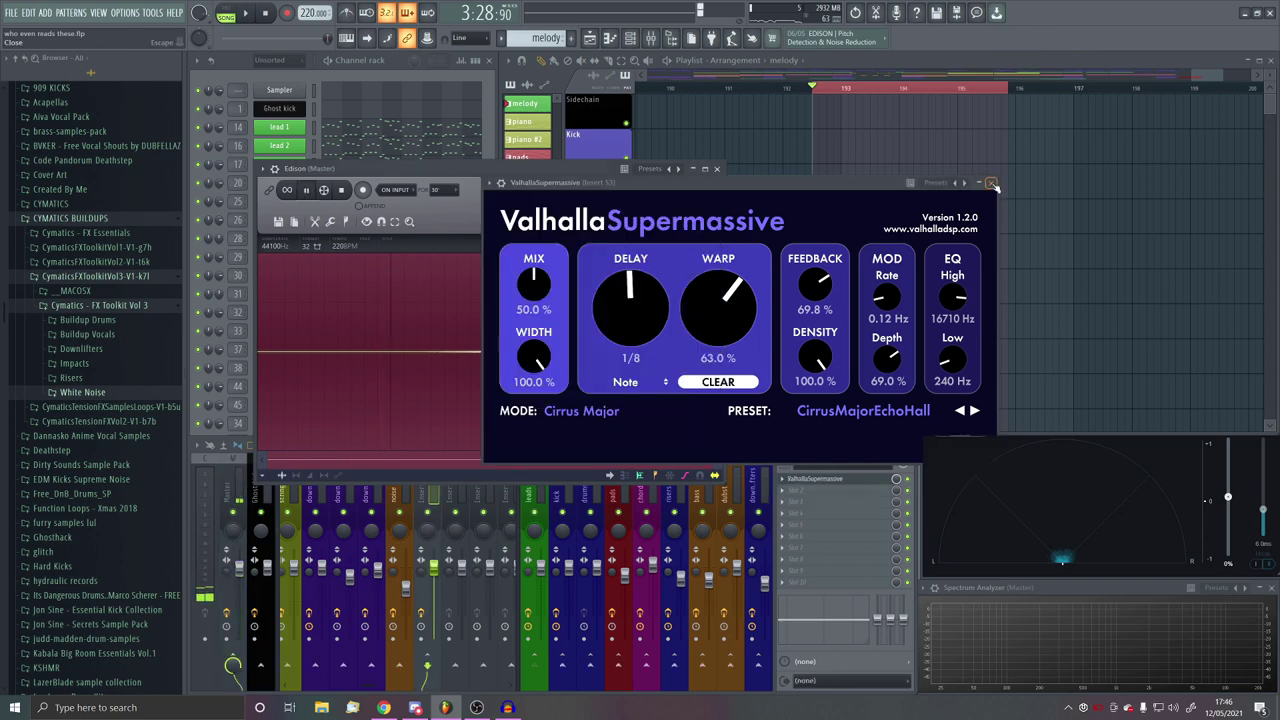
{"action": "left_click", "coordinate": [990, 183]}
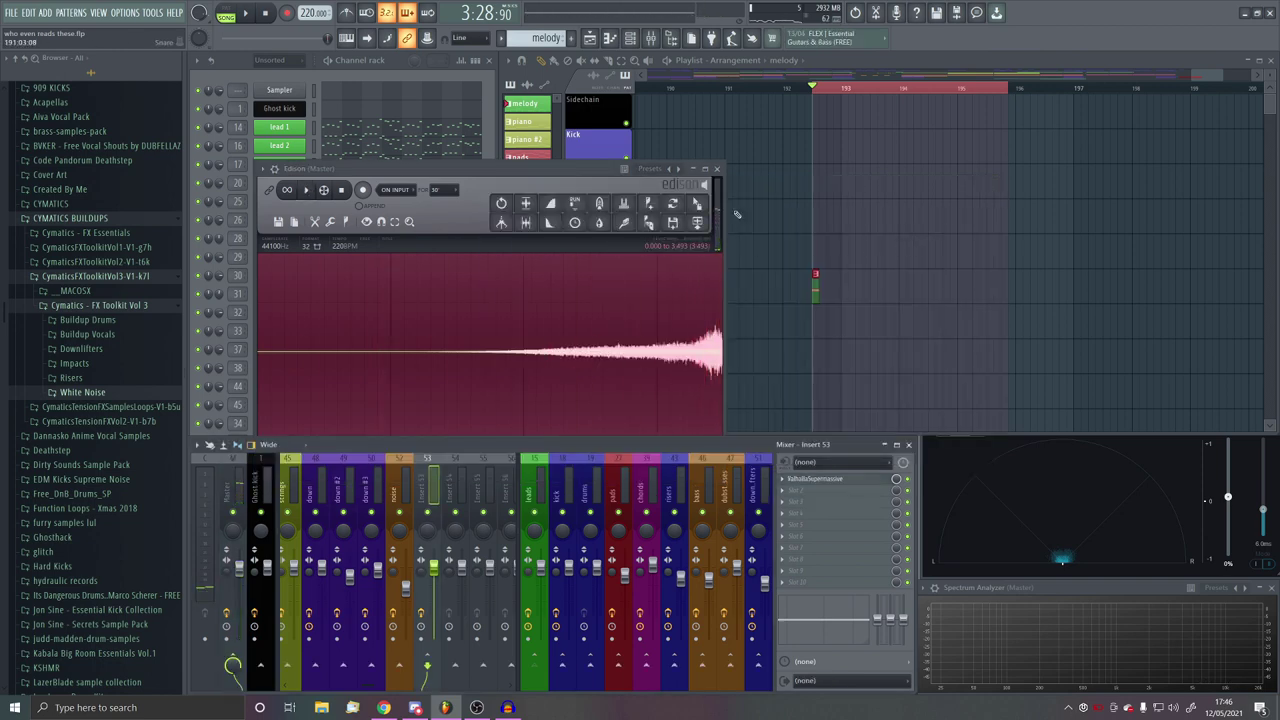
{"action": "right_click", "coordinate": [816, 290]}
Step: Return to the piano section before the melody's bar 33 entry and play the arrangement from bar 17
{"action": "scroll", "coordinate": [985, 330], "scroll_direction": "down", "scroll_amount": 10}
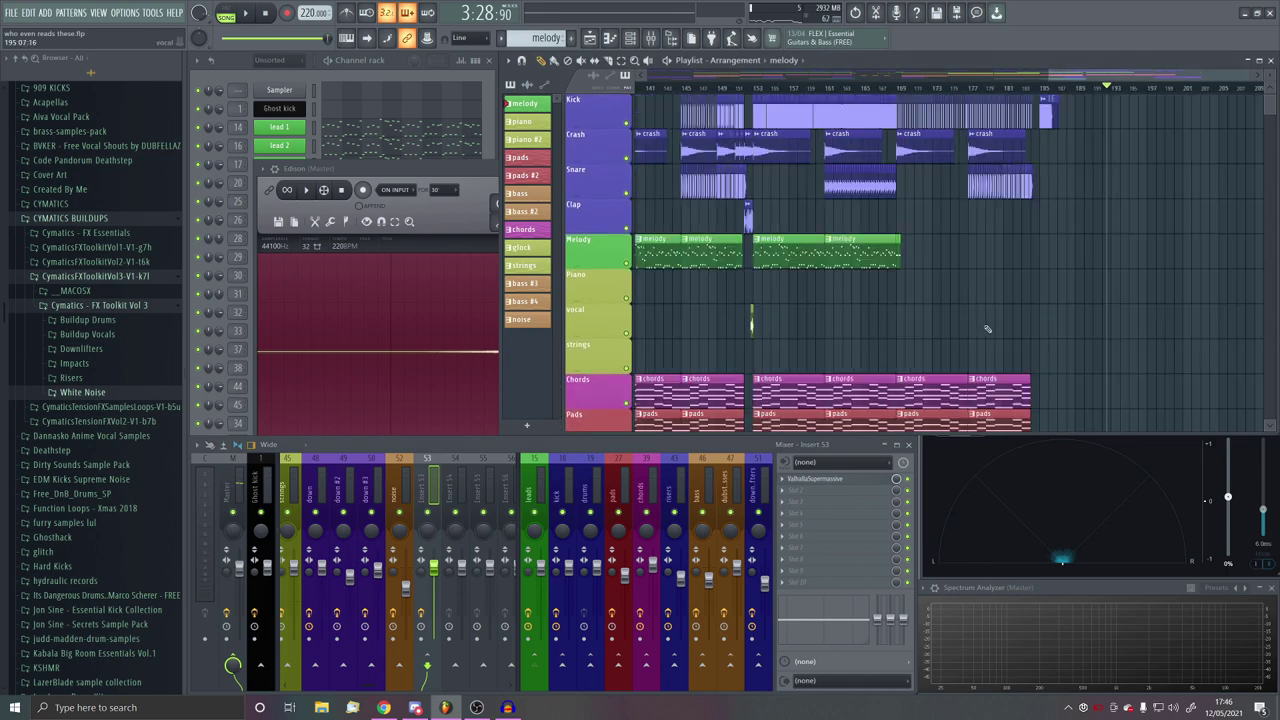
{"action": "scroll", "coordinate": [988, 296], "scroll_direction": "up", "scroll_amount": 1}
{"action": "scroll", "coordinate": [988, 294], "scroll_direction": "down", "scroll_amount": 1}
{"action": "scroll", "coordinate": [702, 292], "scroll_direction": "up", "scroll_amount": 3}
{"action": "scroll", "coordinate": [702, 292], "scroll_direction": "up", "scroll_amount": 2}
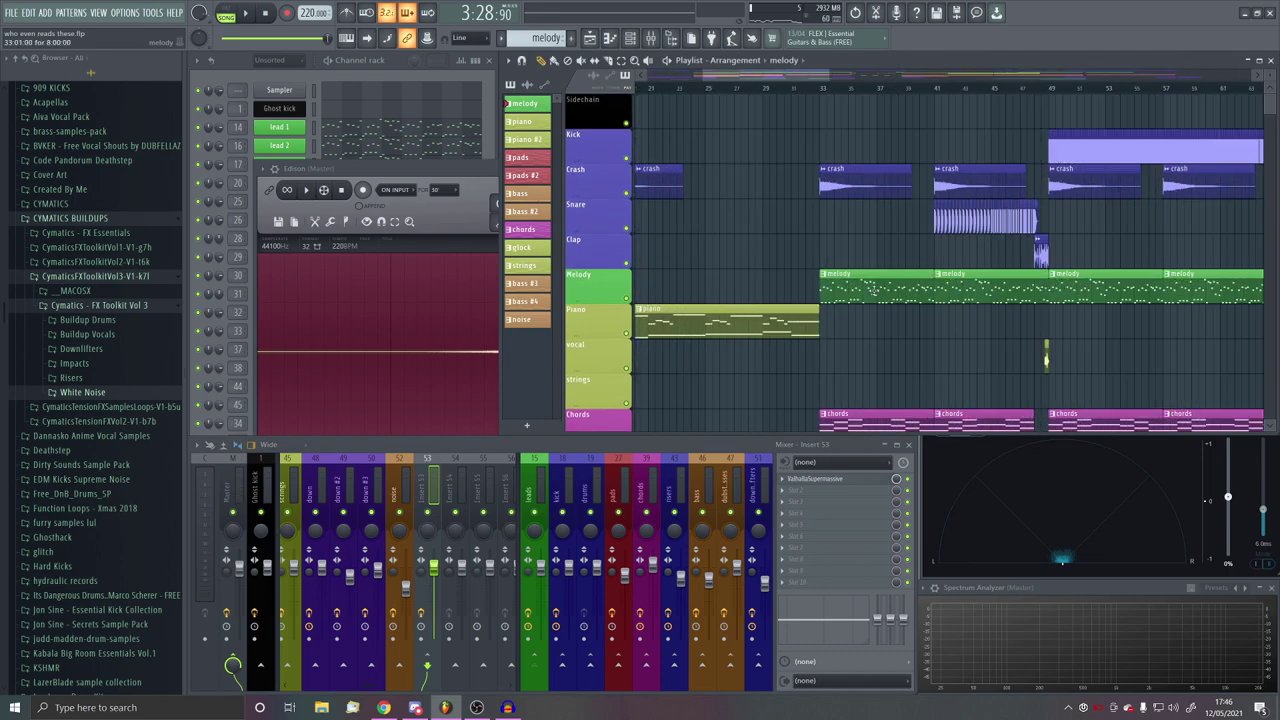
{"action": "scroll", "coordinate": [821, 279], "scroll_direction": "down", "scroll_amount": 2}
{"action": "scroll", "coordinate": [655, 200], "scroll_direction": "up", "scroll_amount": 3}
{"action": "scroll", "coordinate": [893, 91], "scroll_direction": "up", "scroll_amount": 2}
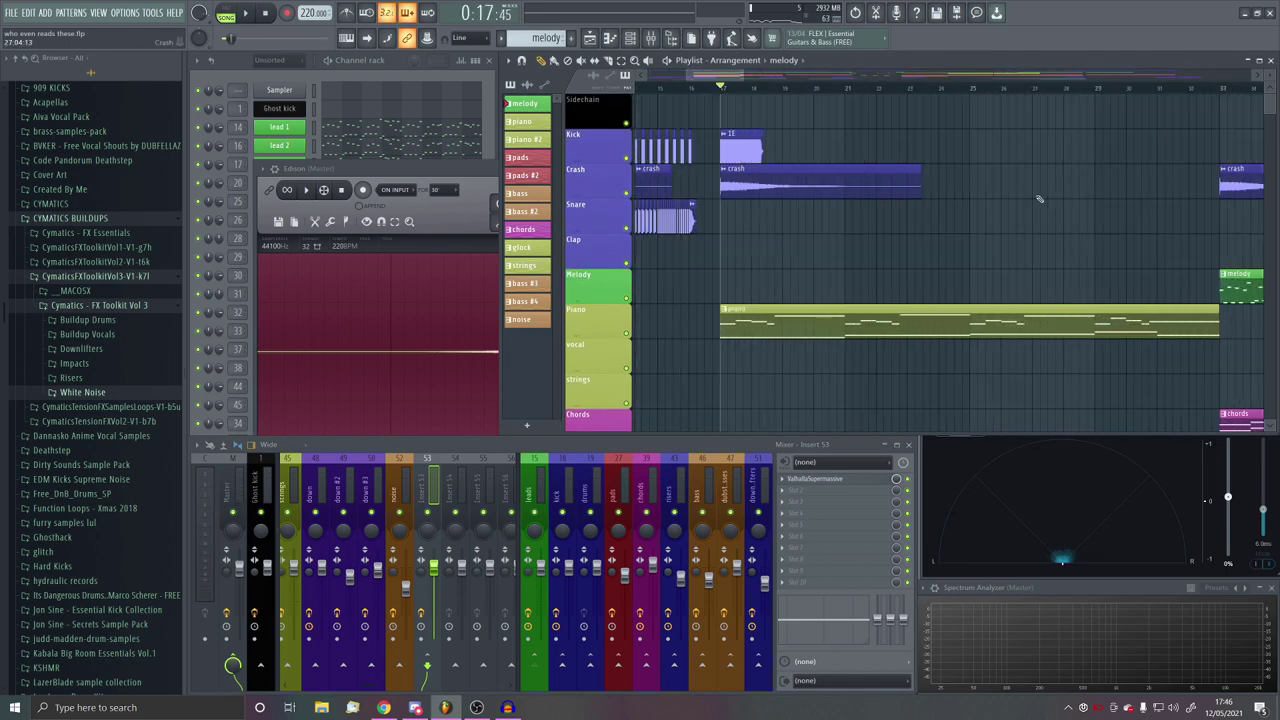
{"action": "key", "text": "space"}
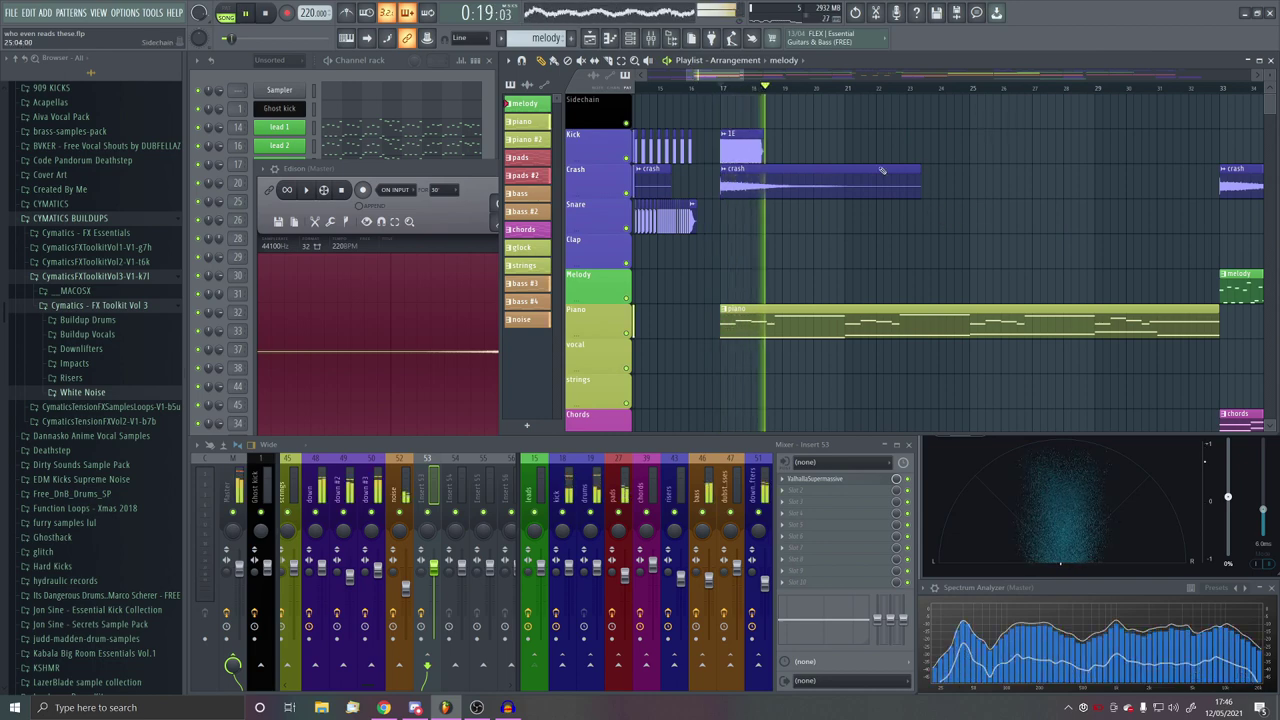
Step: Place the reversed Edison recording on the playlist's Clap track so that it ends at bar 25
{"action": "left_click", "coordinate": [460, 228]}
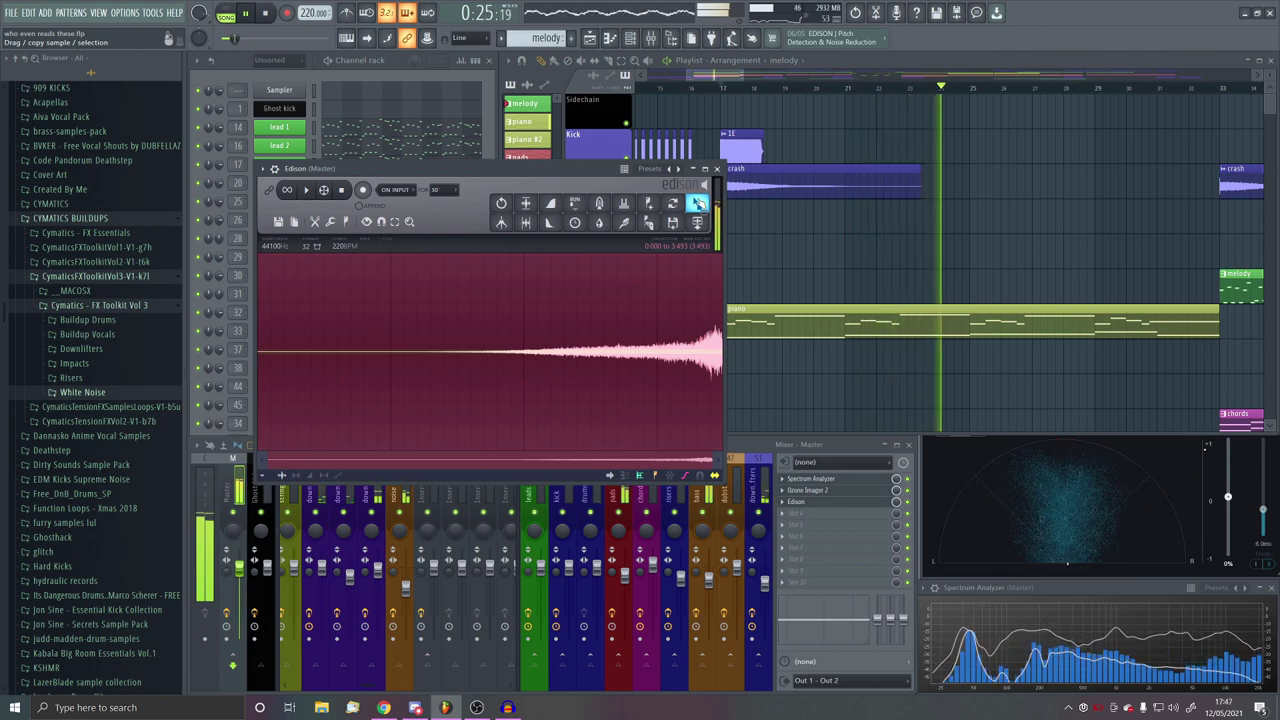
{"action": "left_click_drag", "start_coordinate": [697, 204], "coordinate": [935, 248]}
{"action": "left_click", "coordinate": [267, 15]}
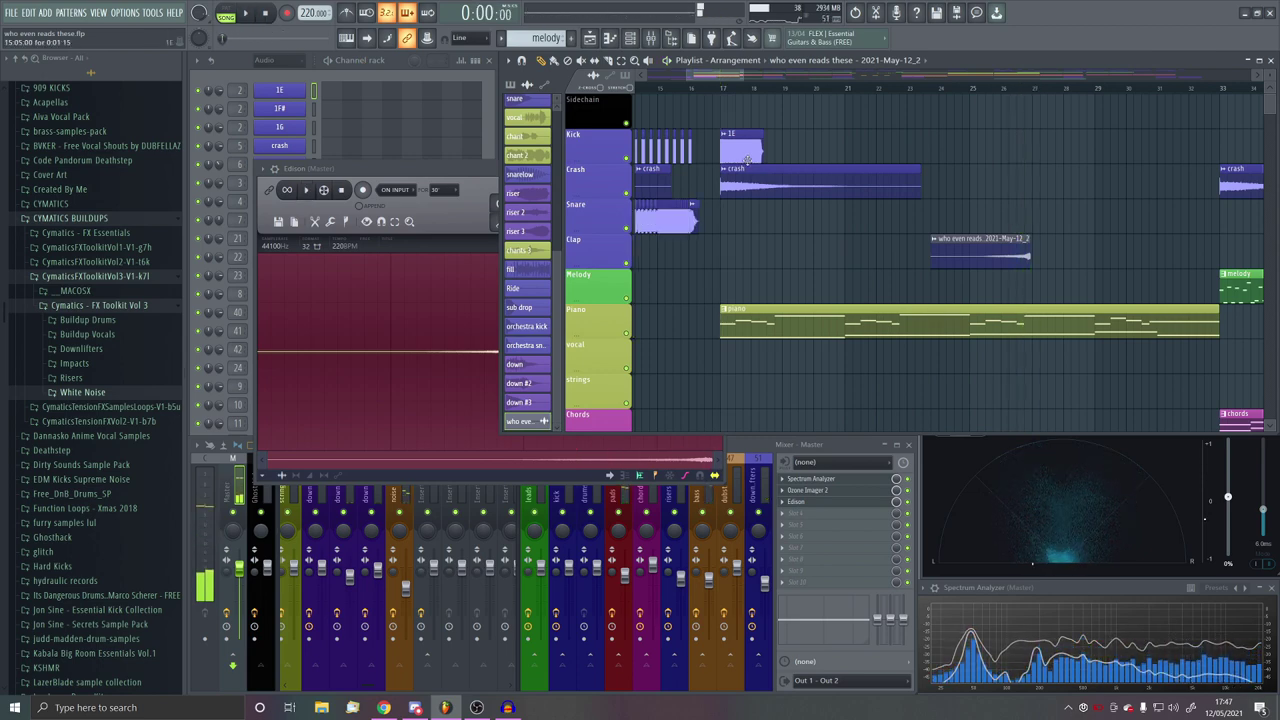
{"action": "scroll", "coordinate": [963, 244], "scroll_direction": "up", "scroll_amount": 2}
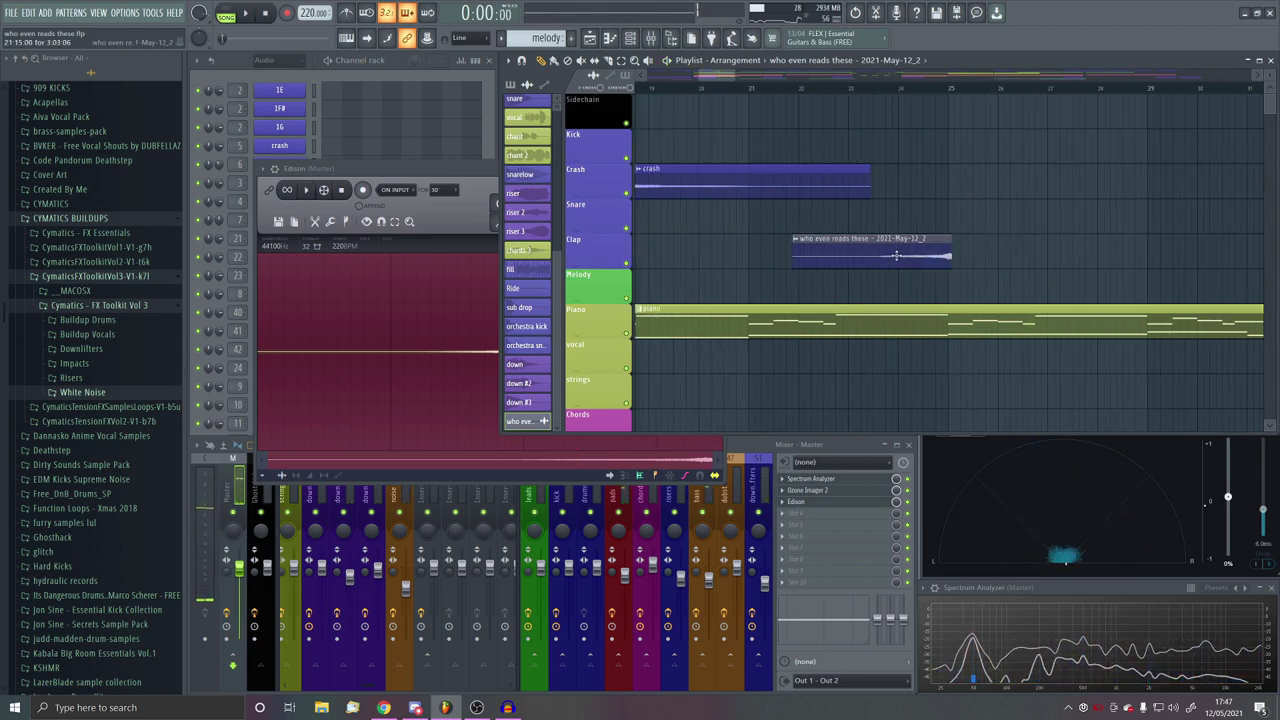
{"action": "scroll", "coordinate": [960, 273], "scroll_direction": "up", "scroll_amount": 3}
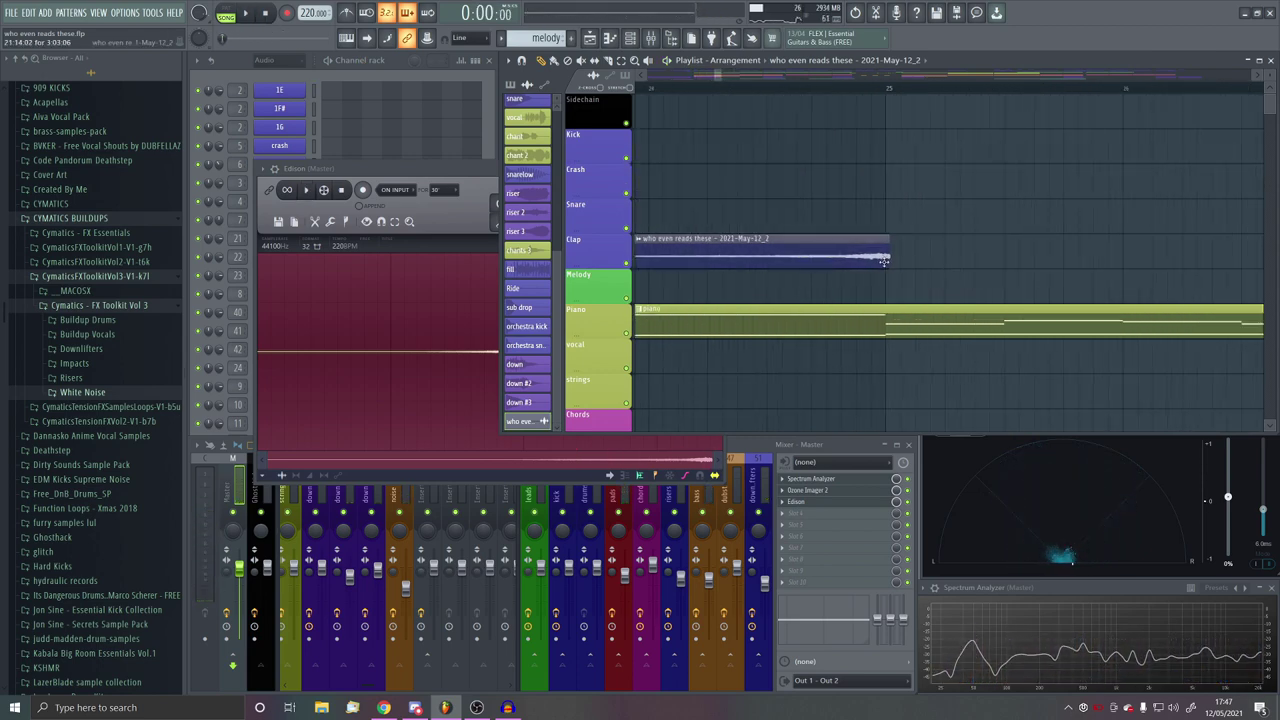
{"action": "scroll", "coordinate": [897, 247], "scroll_direction": "down", "scroll_amount": 3}
Step: Play the placed swell from bar 23 with the full mix, close Edison and stop playback
{"action": "left_click", "coordinate": [789, 90]}
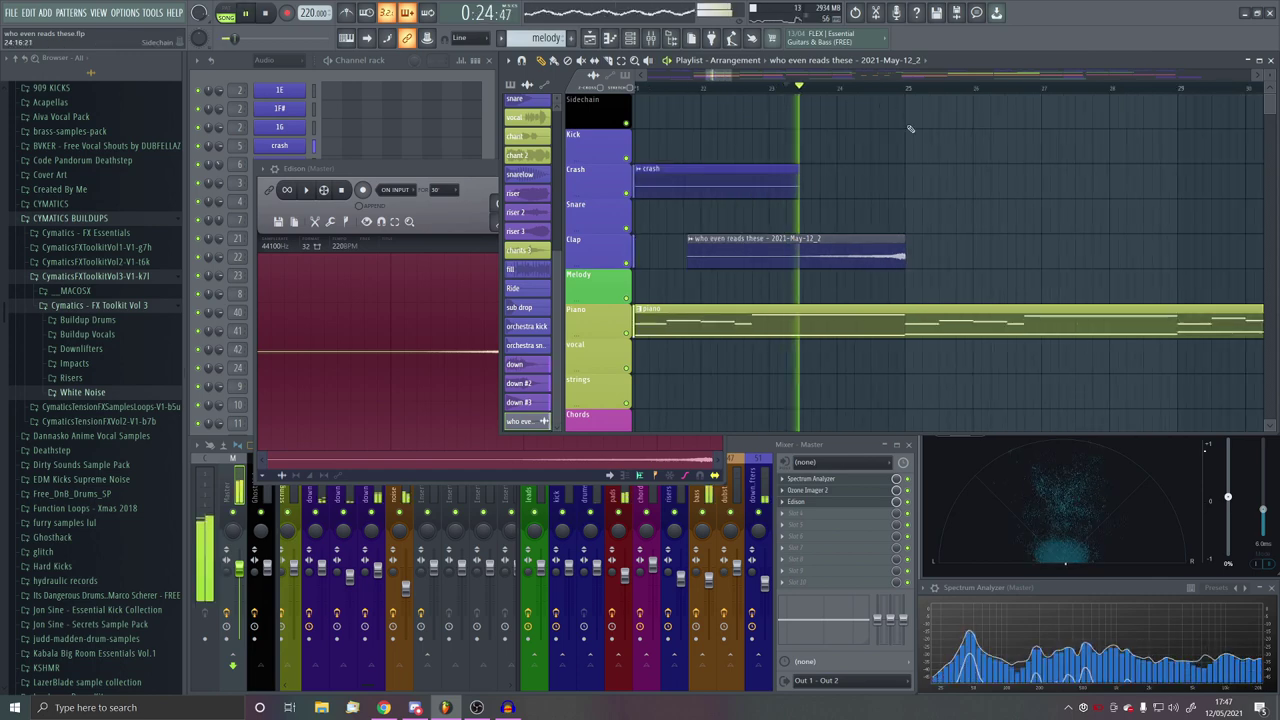
{"action": "left_click", "coordinate": [620, 185]}
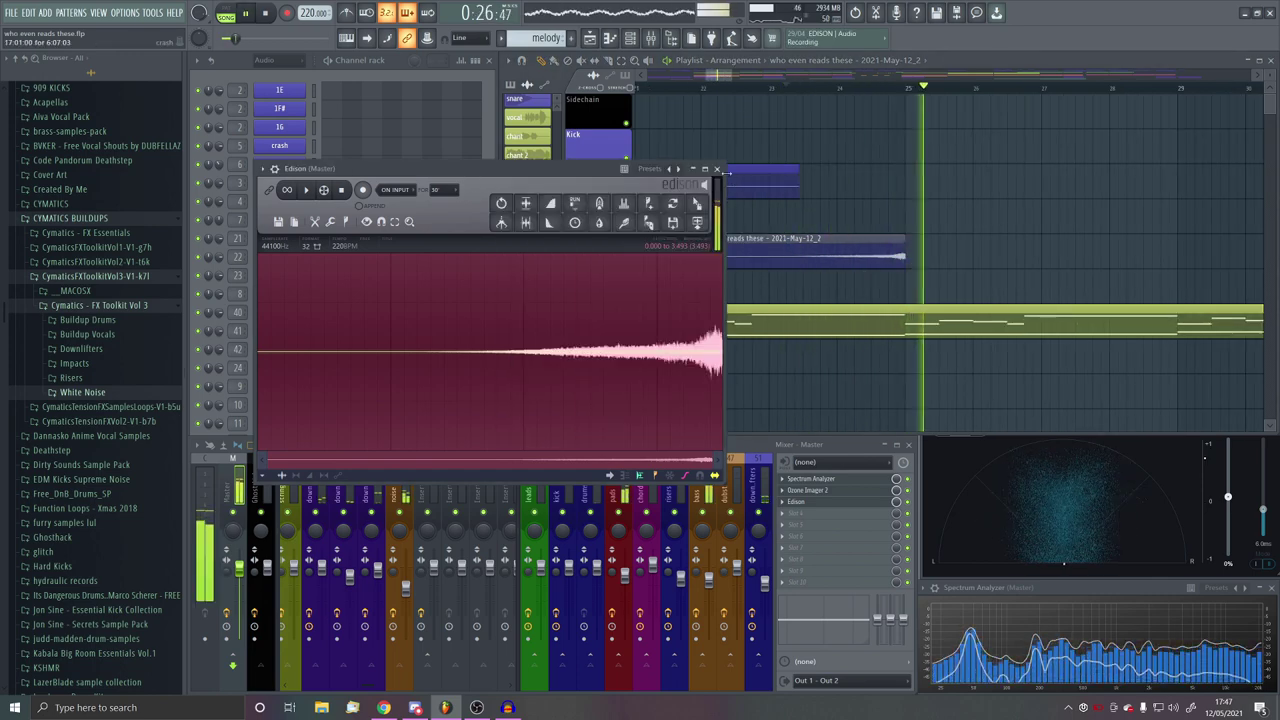
{"action": "left_click", "coordinate": [717, 169]}
{"action": "key", "text": "space"}
Step: Rename the new audio clip channel as reverse reverb, remove its icon and colour it green
{"action": "left_click", "coordinate": [486, 294]}
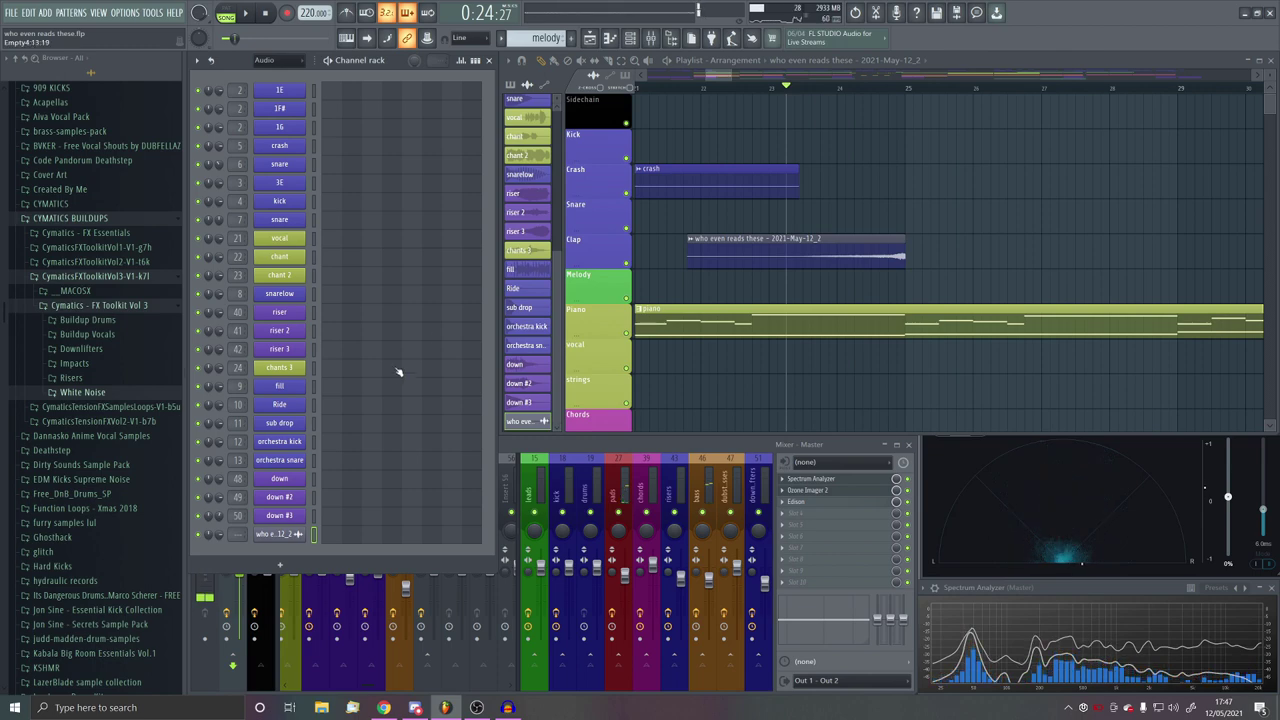
{"action": "key", "text": "F2"}
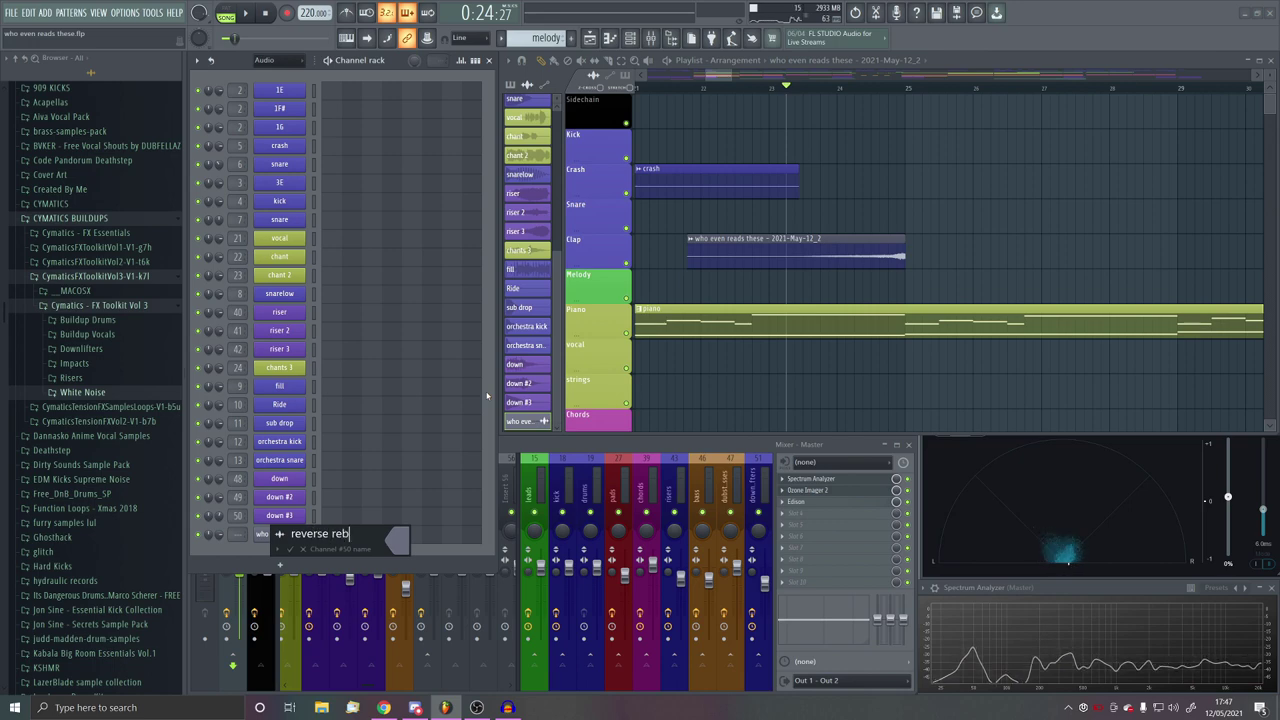
{"action": "left_click", "coordinate": [279, 534]}
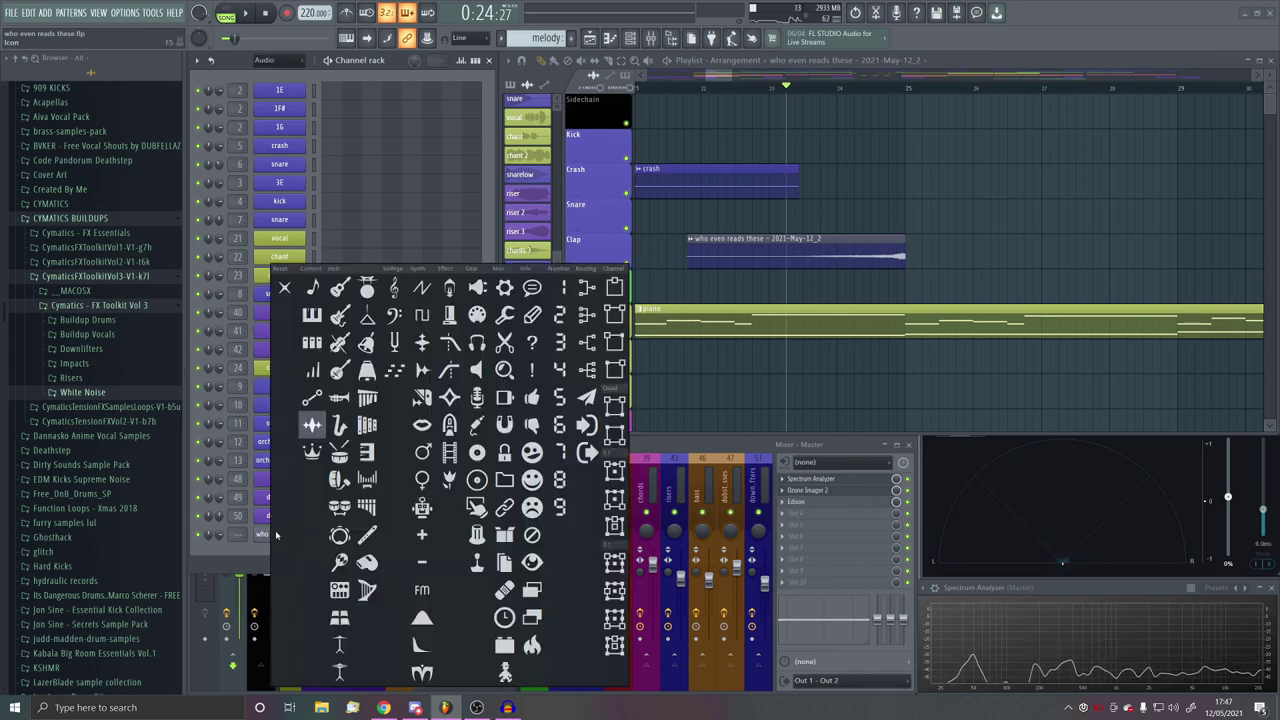
{"action": "left_click", "coordinate": [286, 288]}
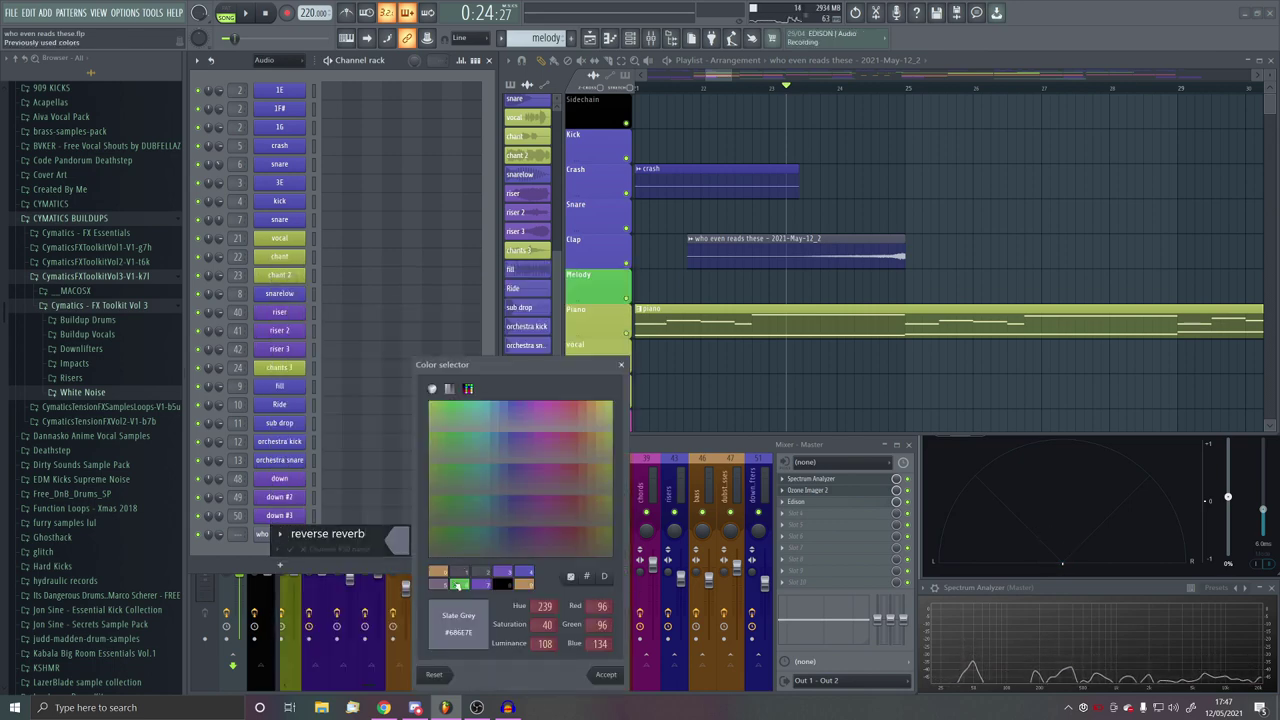
{"action": "left_click", "coordinate": [607, 676]}
{"action": "left_click", "coordinate": [290, 551]}
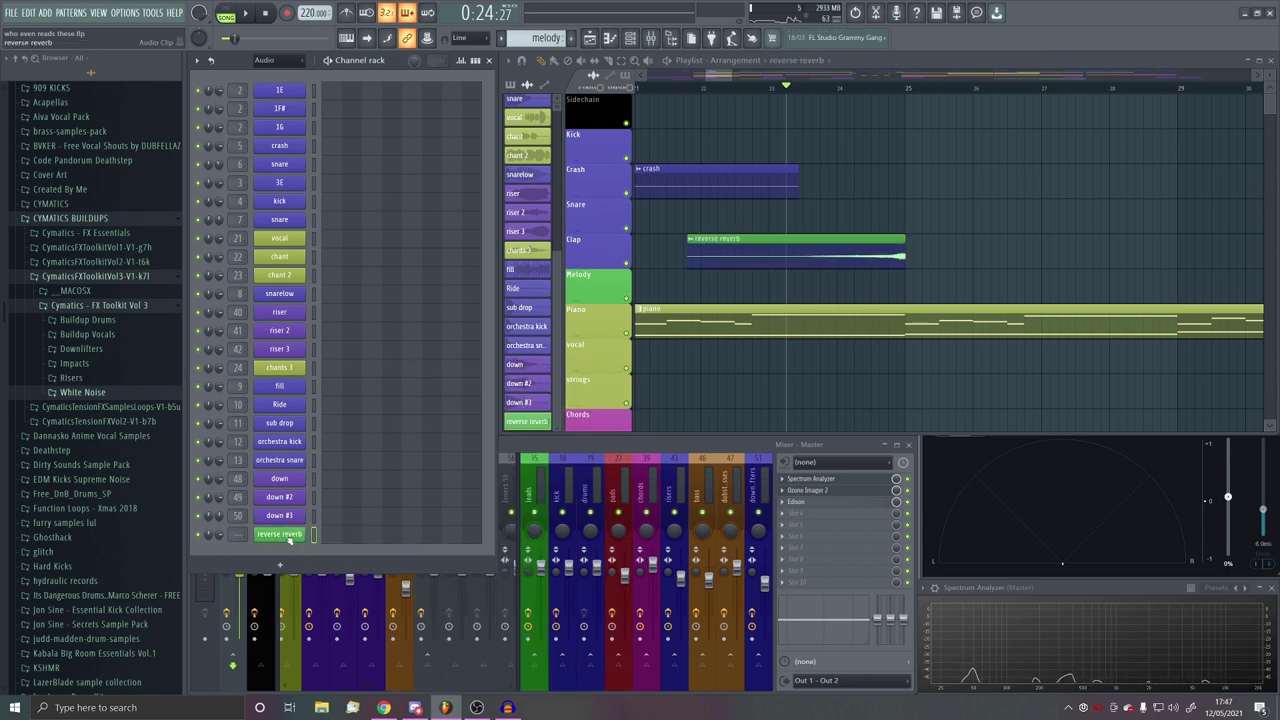
Step: Route the reverse reverb channel to mixer insert 53 and open that insert's ValhallaSupermassive
{"action": "left_click_drag", "start_coordinate": [241, 538], "coordinate": [241, 462]}
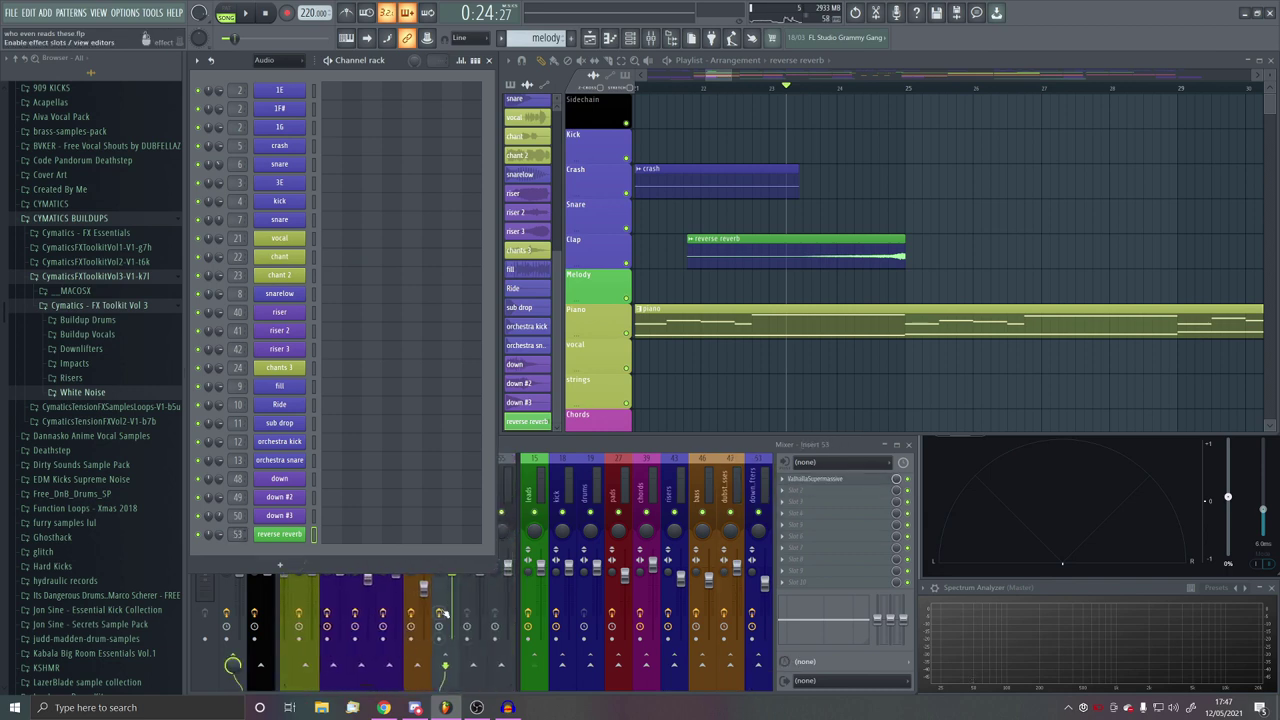
{"action": "left_click", "coordinate": [450, 591]}
{"action": "left_click", "coordinate": [810, 482]}
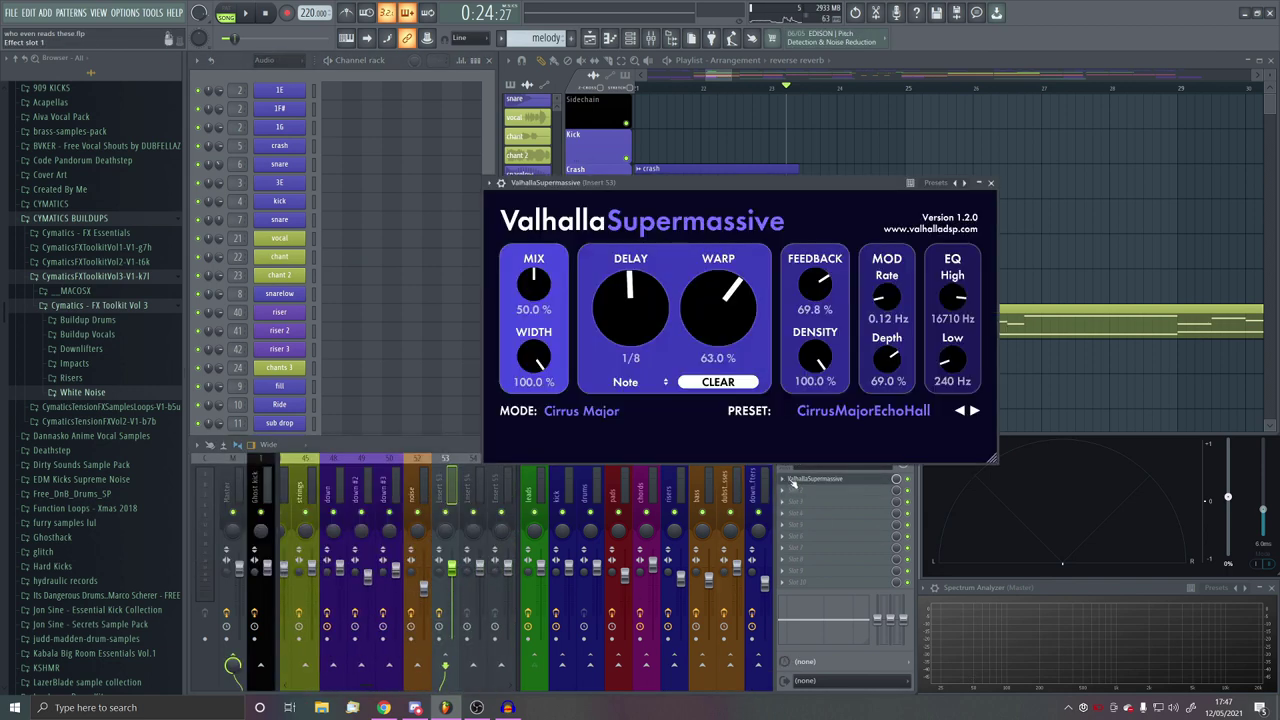
Step: Load the Glorious Quarter-Note echo preset in ValhallaSupermassive on insert 53
{"action": "left_click", "coordinate": [783, 480]}
{"action": "mouse_move", "coordinate": [800, 434]}
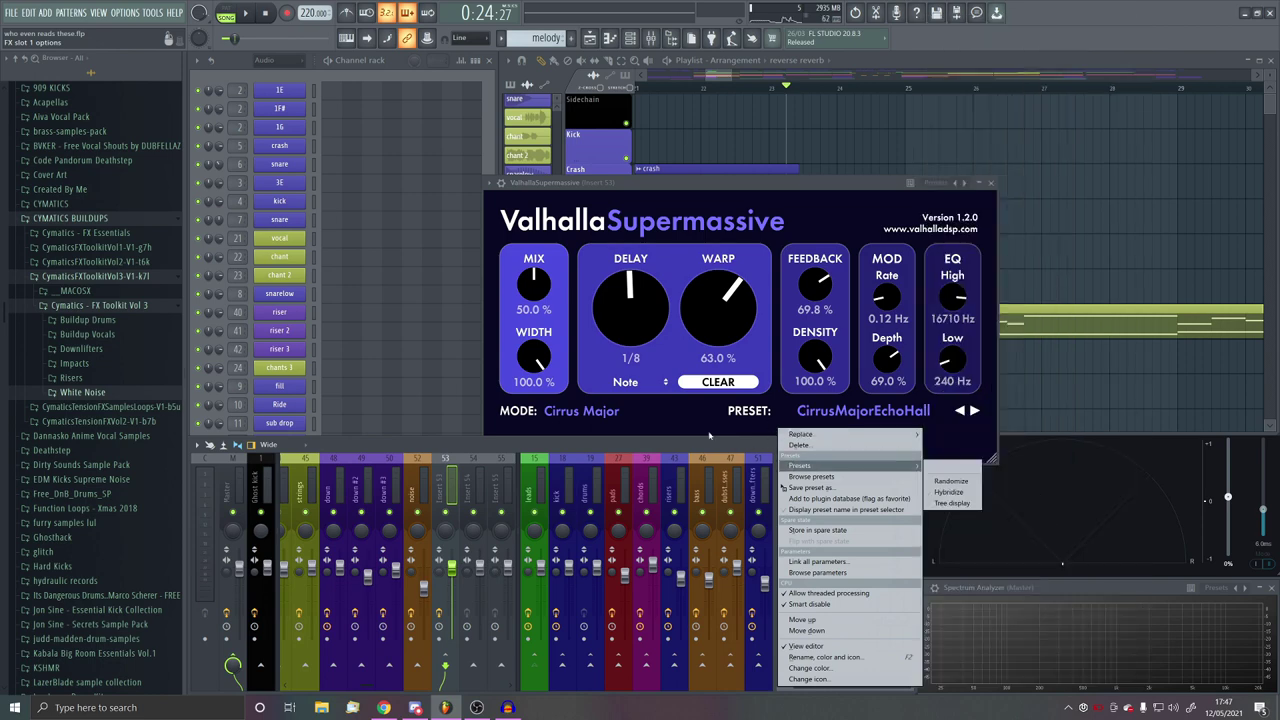
{"action": "left_click", "coordinate": [837, 420]}
{"action": "left_click", "coordinate": [837, 415]}
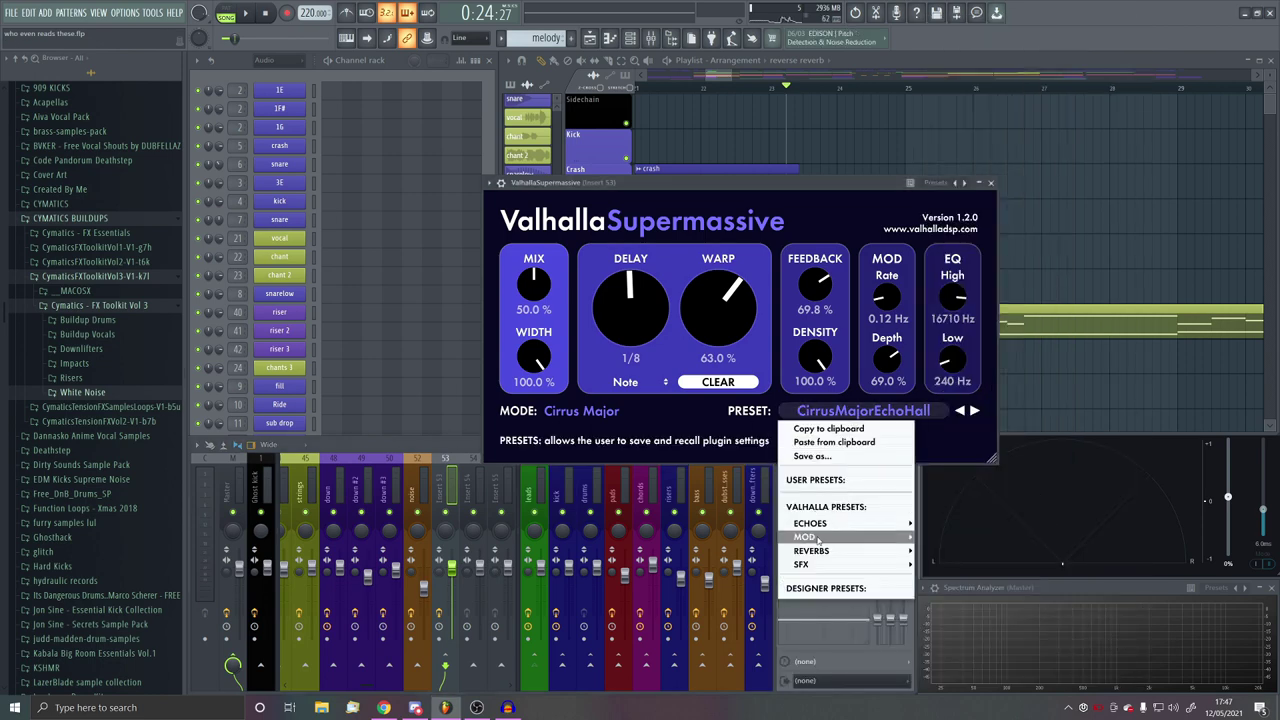
{"action": "mouse_move", "coordinate": [818, 526]}
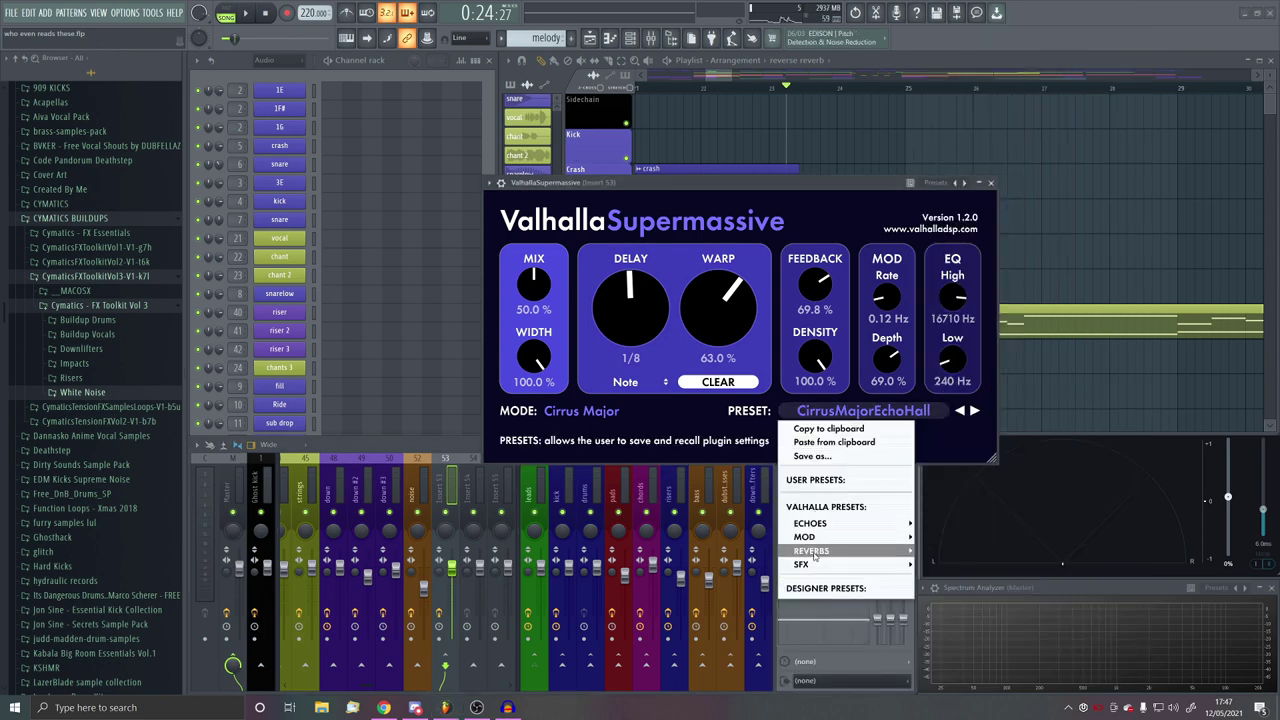
{"action": "mouse_move", "coordinate": [955, 494]}
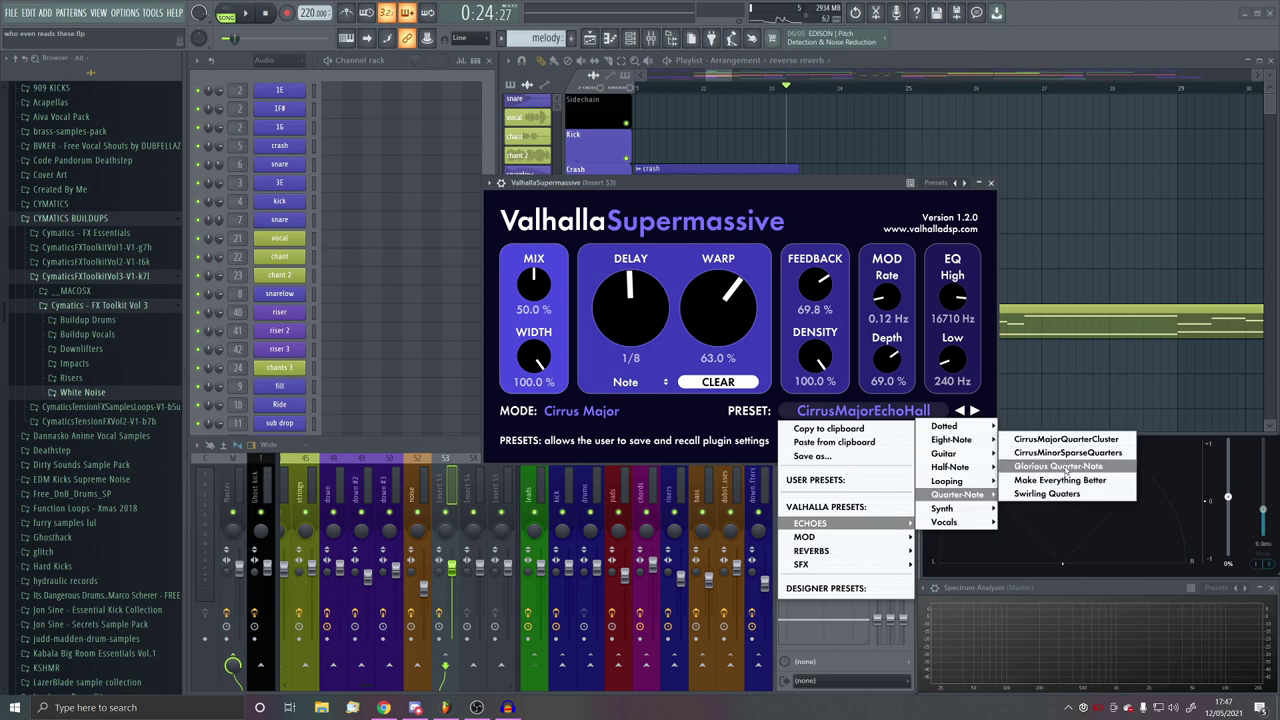
{"action": "left_click", "coordinate": [1060, 467]}
Step: Solo the Clap playlist track and play the reverse reverb clip from bar 23
{"action": "left_click", "coordinate": [787, 88]}
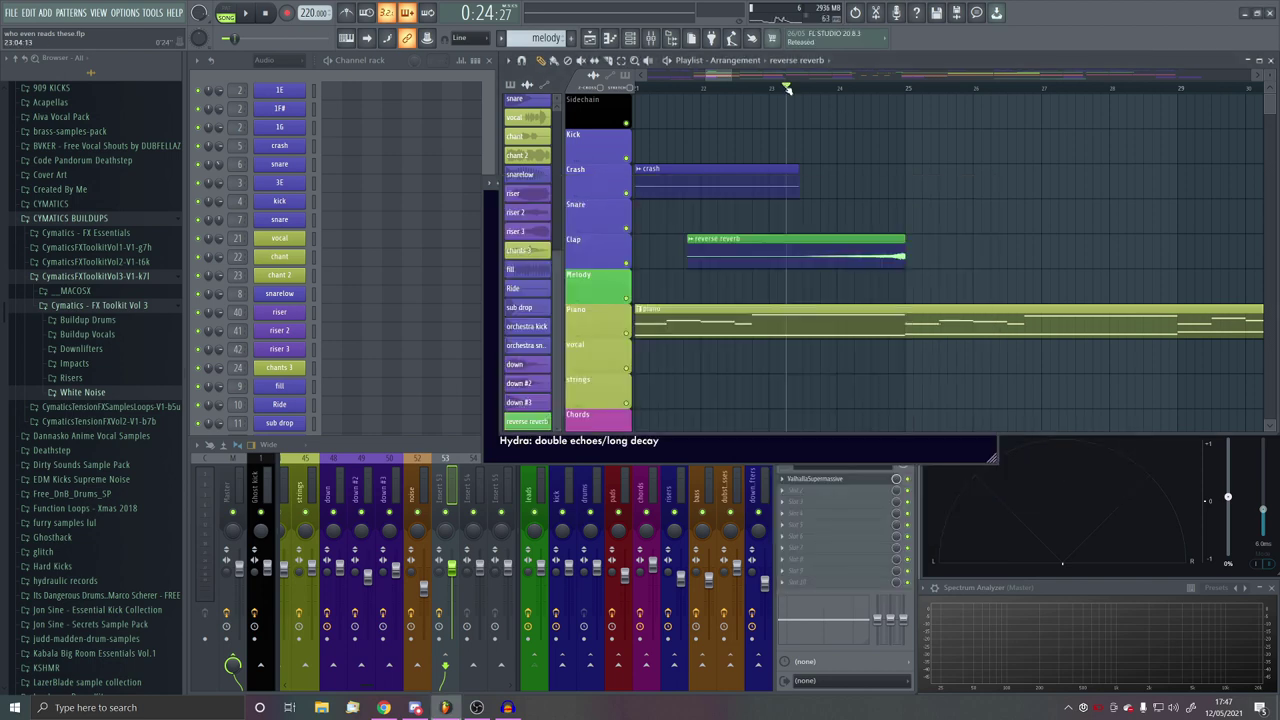
{"action": "right_click", "coordinate": [627, 264]}
{"action": "left_click", "coordinate": [246, 16]}
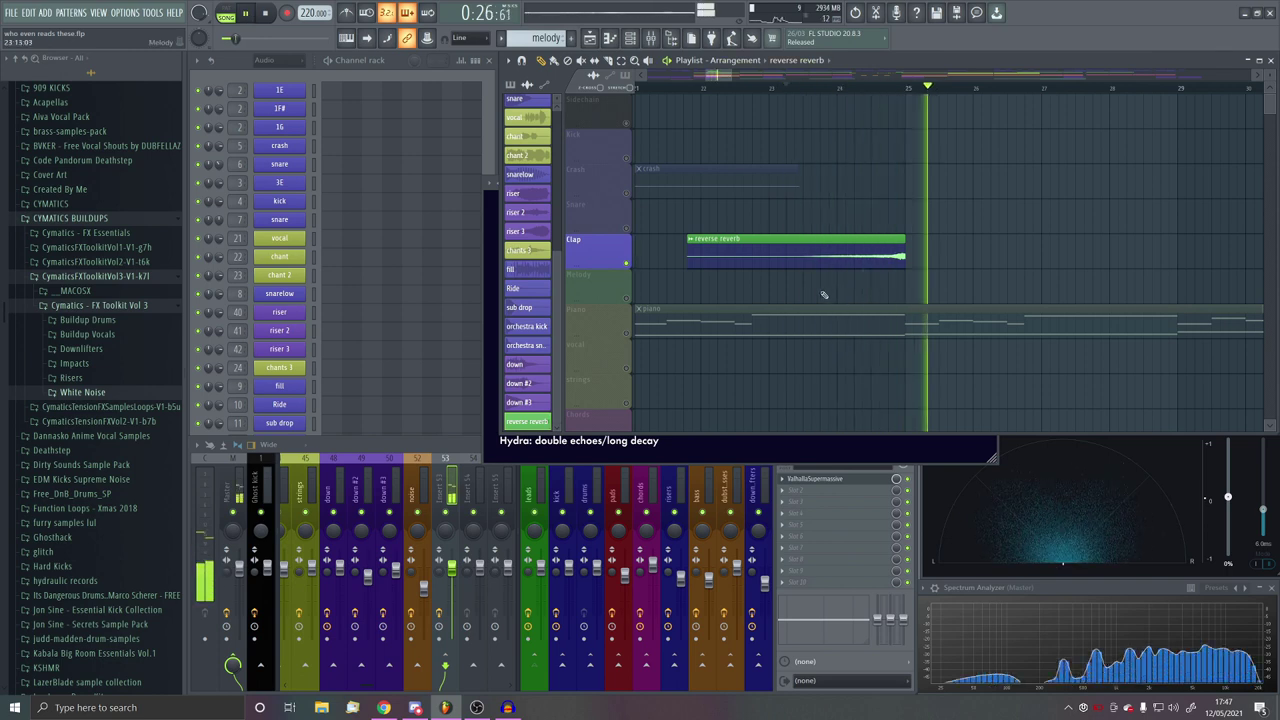
Step: Set ValhallaSupermassive's mix to 35.6% and replay the soloed reverse reverb from about bar 24
{"action": "left_click", "coordinate": [842, 483]}
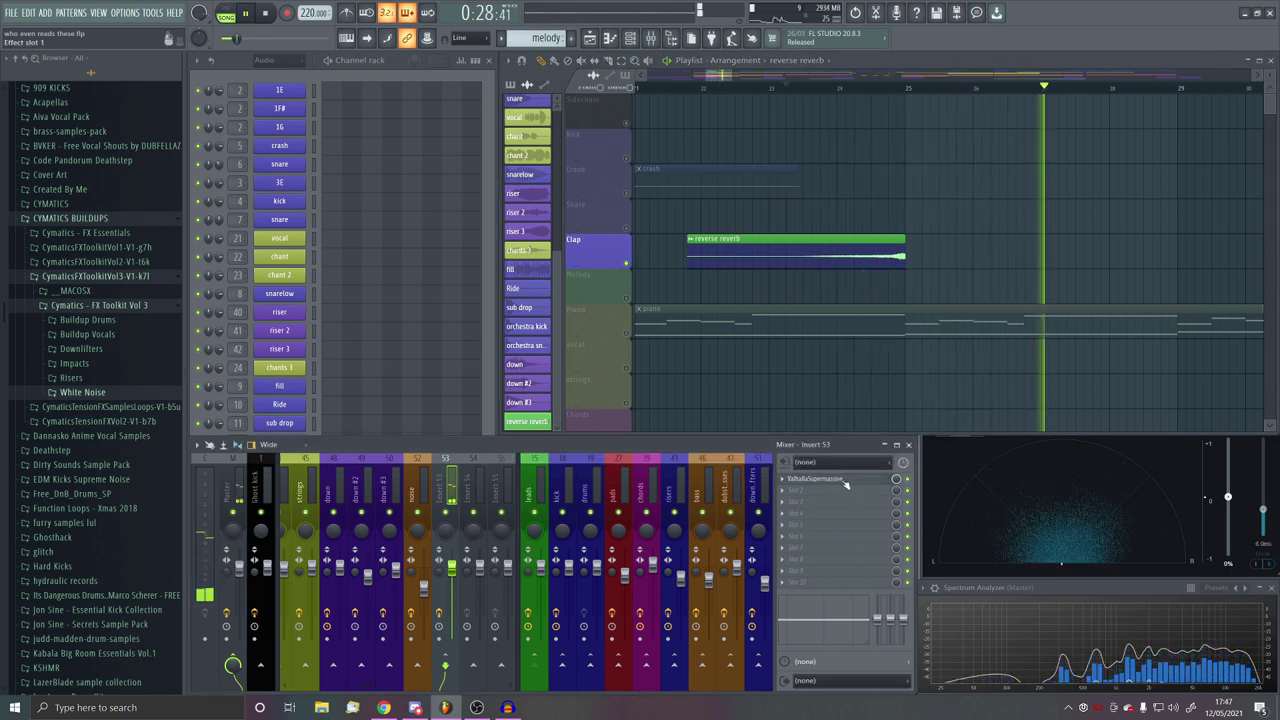
{"action": "left_click", "coordinate": [842, 483]}
{"action": "left_click_drag", "start_coordinate": [833, 327], "coordinate": [833, 332]}
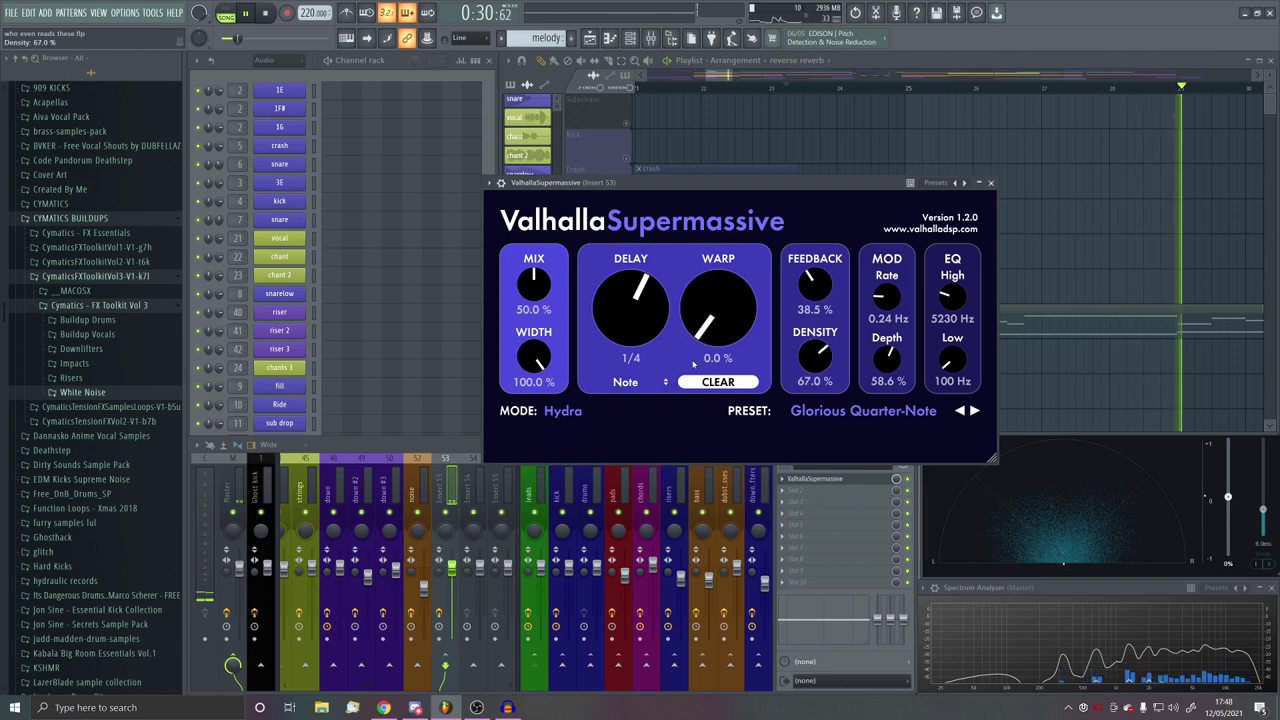
{"action": "left_click_drag", "start_coordinate": [538, 286], "coordinate": [540, 298]}
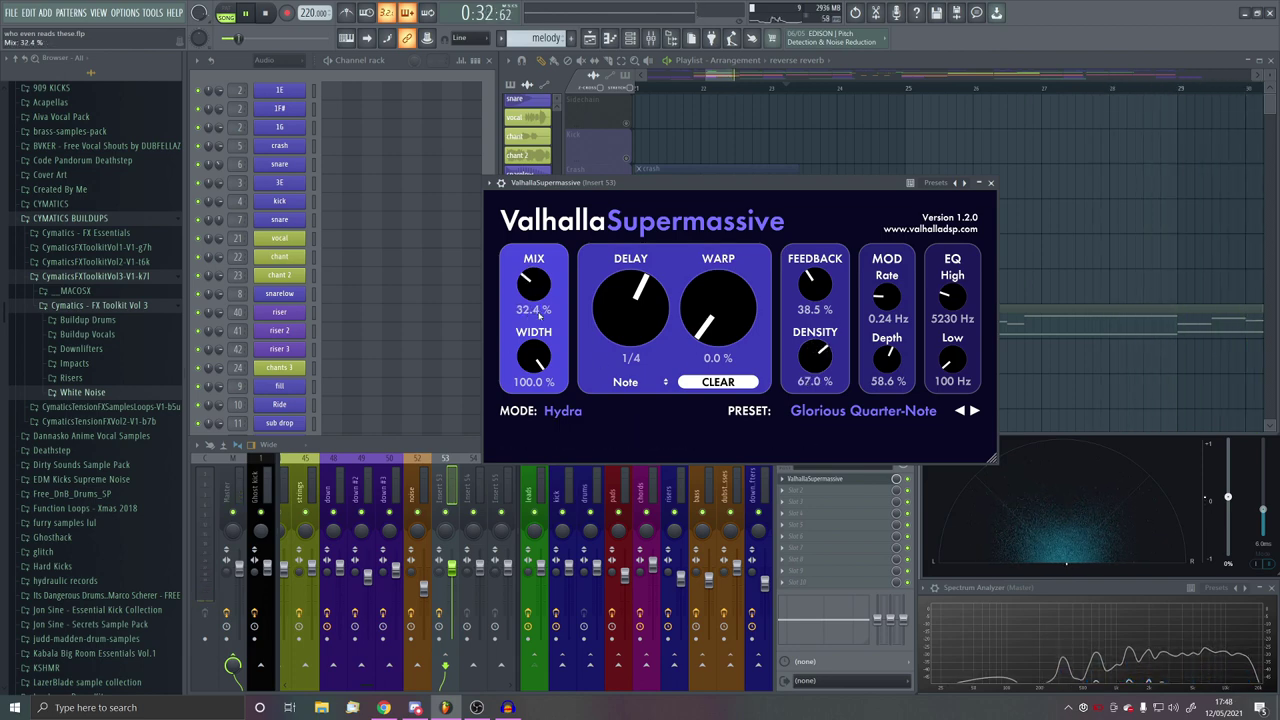
{"action": "left_click", "coordinate": [840, 93]}
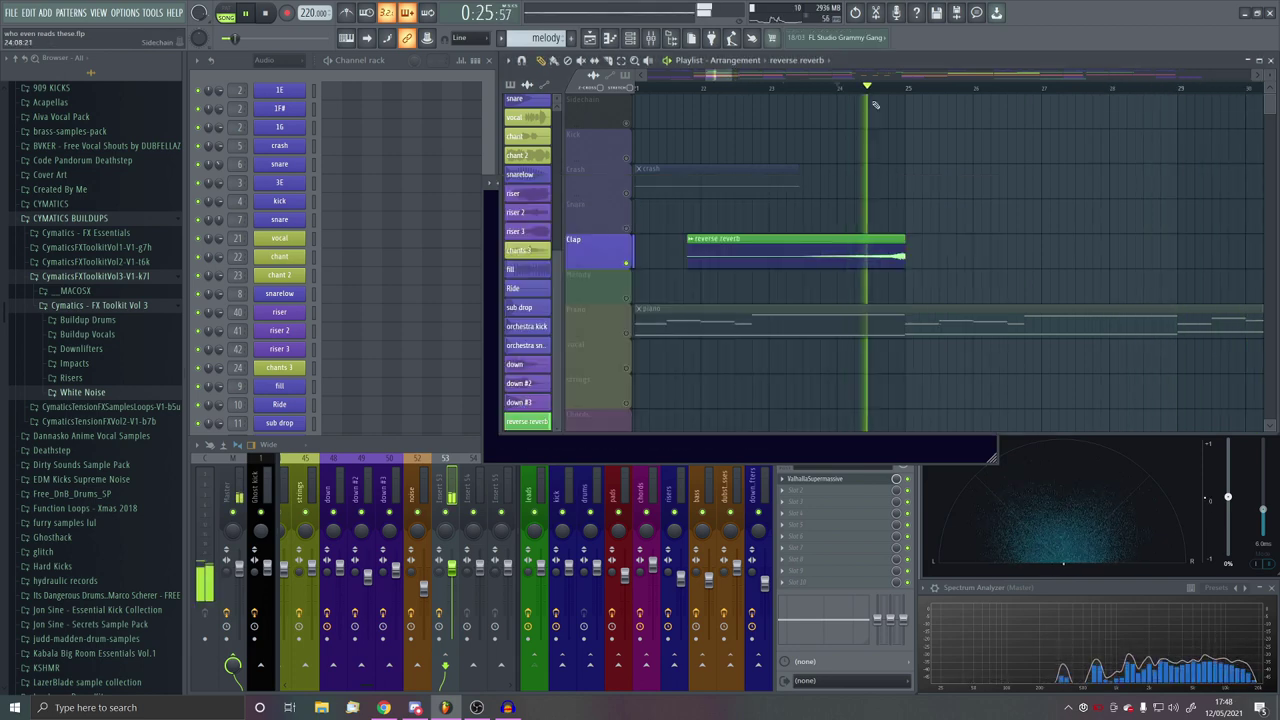
Step: Adjust ValhallaSupermassive's delay while replaying the soloed swell, and close the plug-in
{"action": "left_click", "coordinate": [758, 446]}
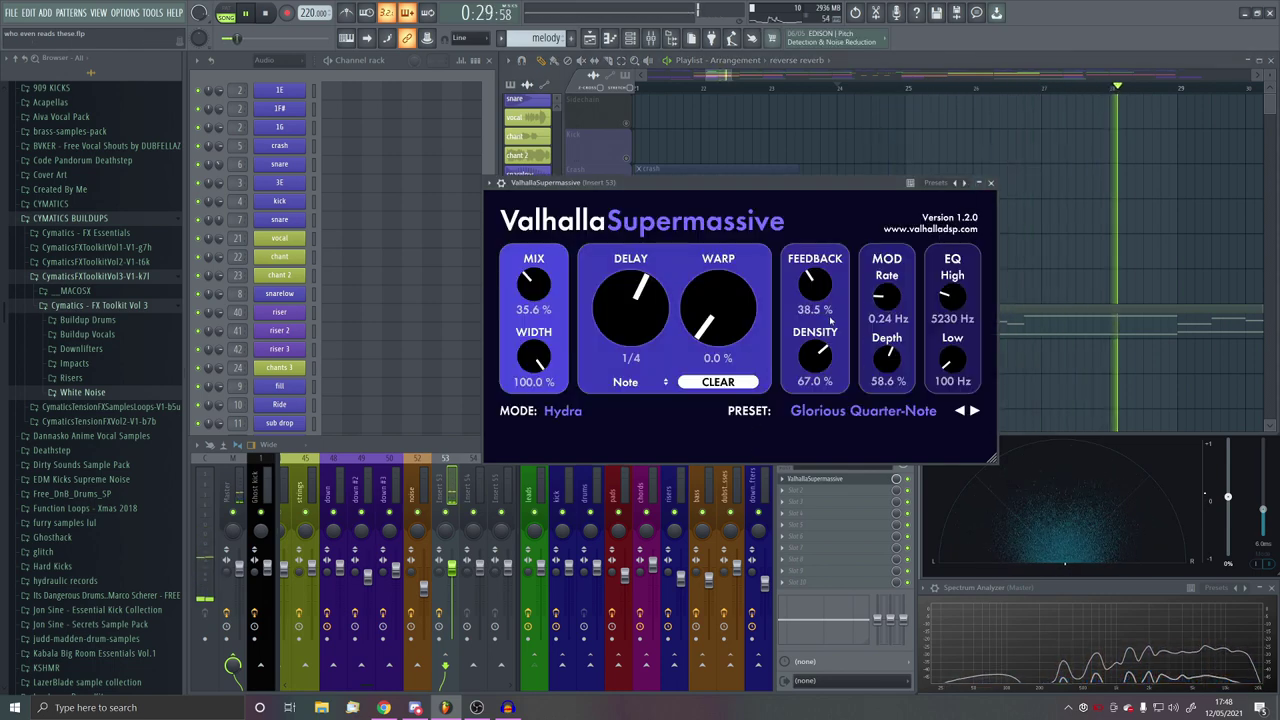
{"action": "left_click_drag", "start_coordinate": [634, 327], "coordinate": [630, 333]}
{"action": "left_click", "coordinate": [875, 98]}
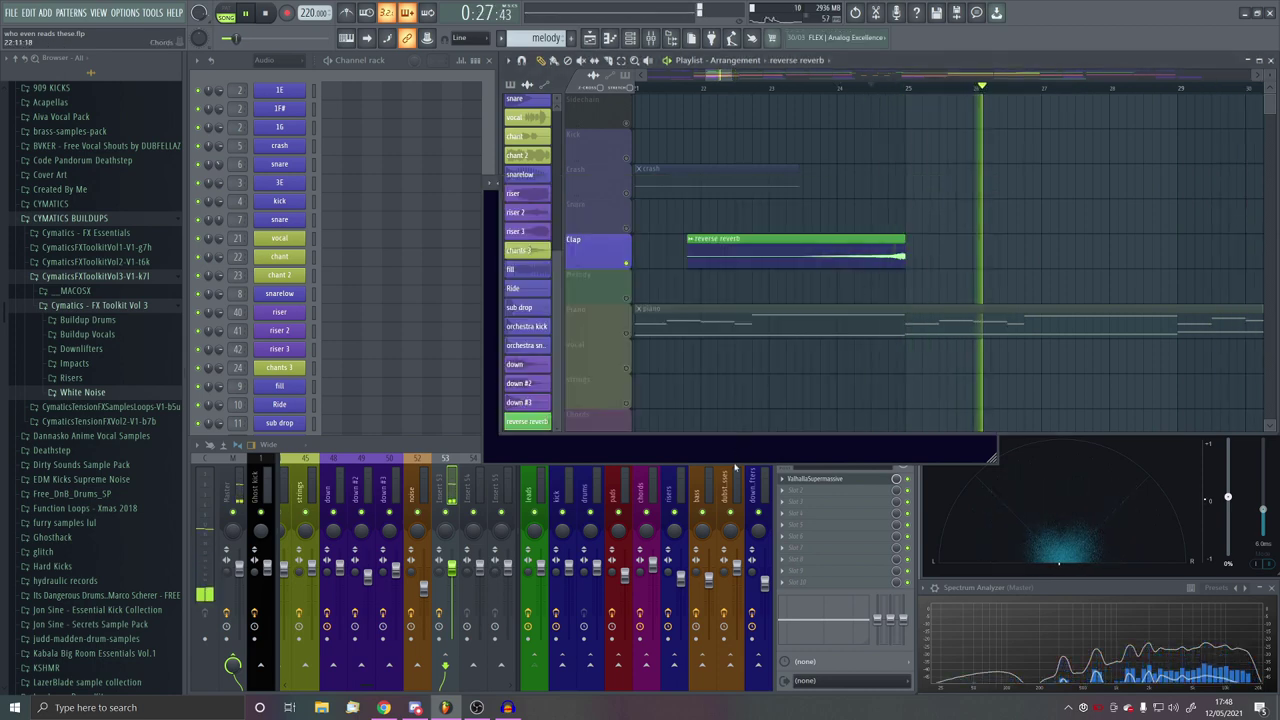
{"action": "left_click", "coordinate": [850, 449]}
{"action": "left_click", "coordinate": [990, 183]}
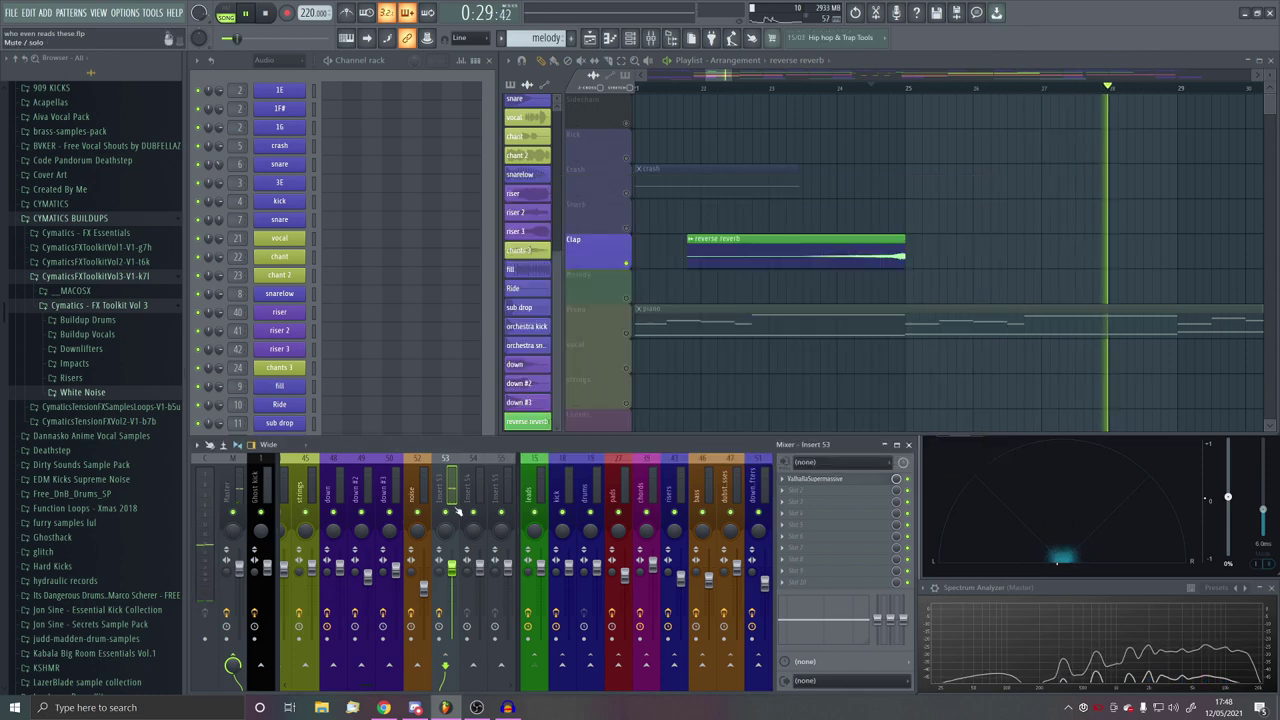
Step: Unsolo the Clap track and move the reverse reverb clip down to the Melody track while the full mix plays
{"action": "right_click", "coordinate": [451, 512]}
{"action": "right_click", "coordinate": [451, 512]}
{"action": "right_click", "coordinate": [626, 263]}
{"action": "left_click", "coordinate": [739, 89]}
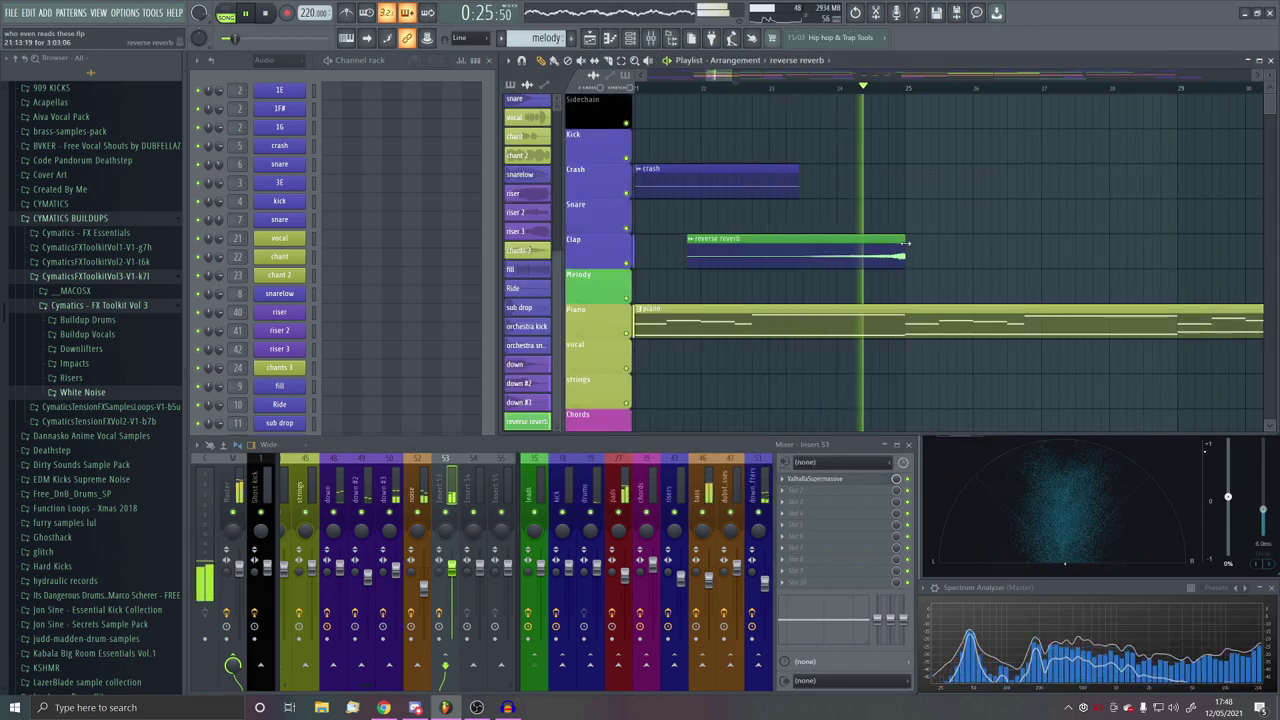
{"action": "left_click_drag", "start_coordinate": [886, 260], "coordinate": [884, 296]}
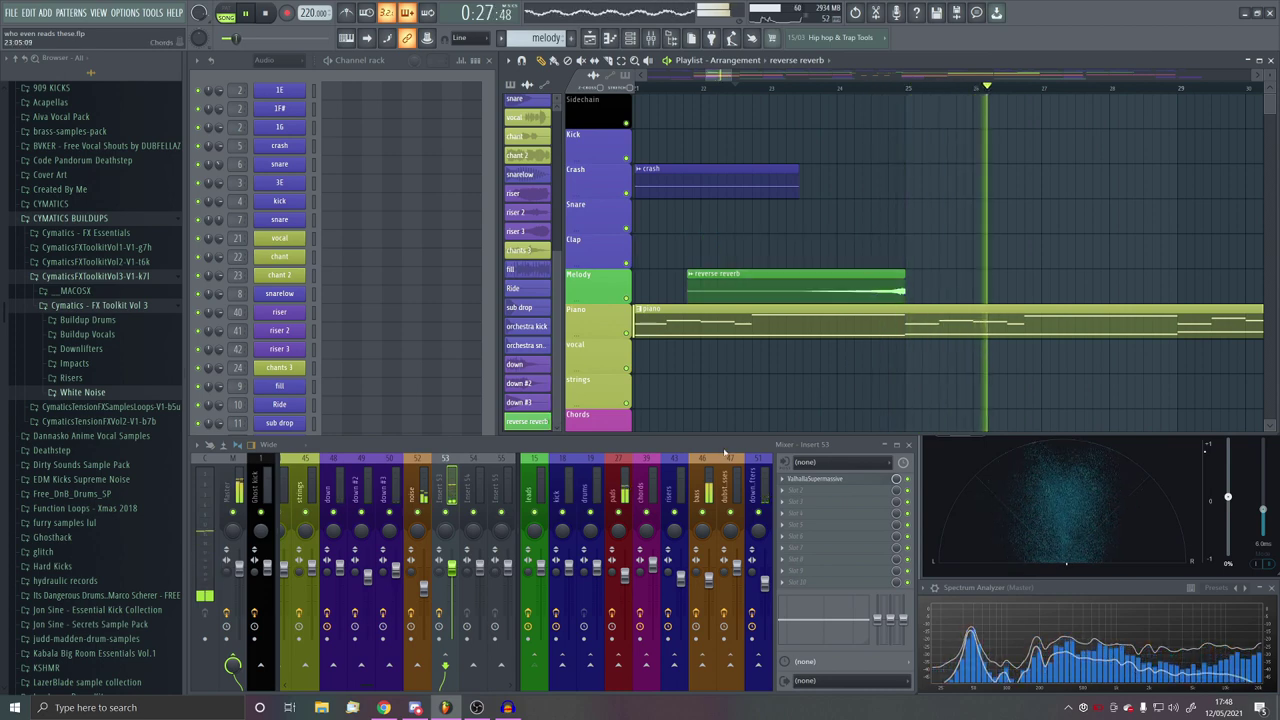
Step: Add Fruity Parametric EQ 2 to insert 53's second slot and cut the low frequencies with a high-pass curve
{"action": "key", "text": "space"}
{"action": "left_click", "coordinate": [828, 500]}
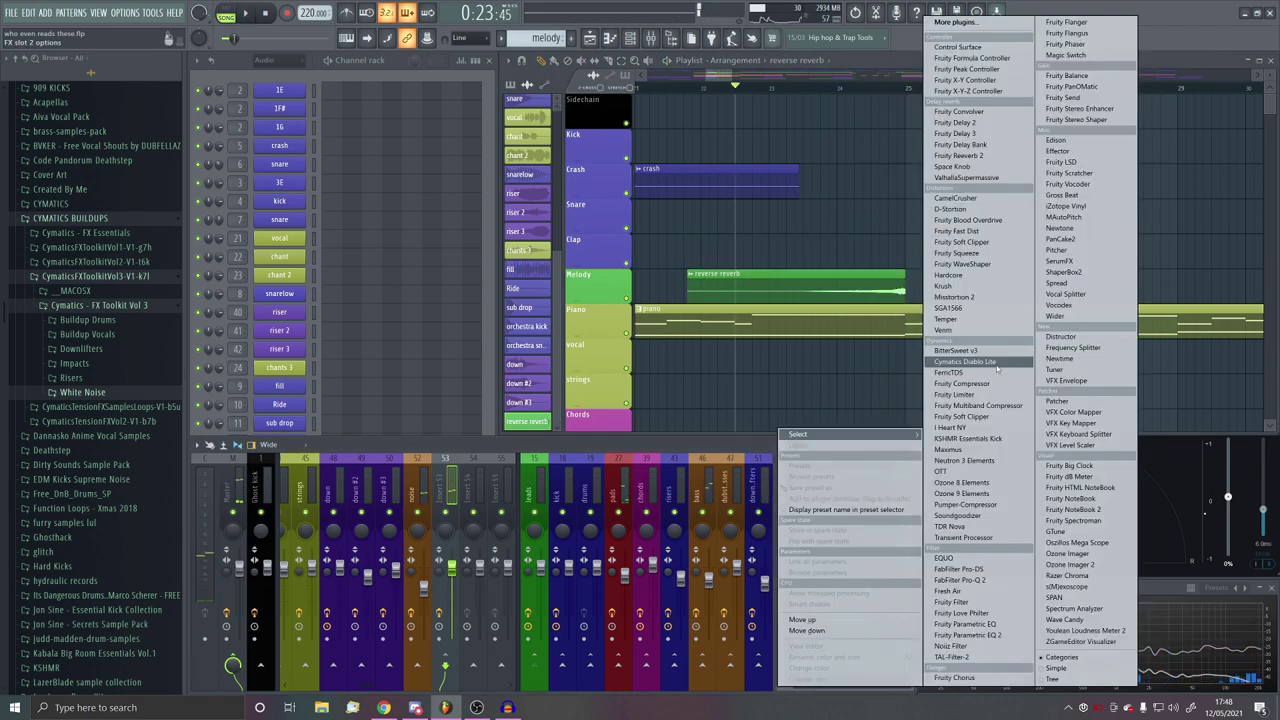
{"action": "left_click", "coordinate": [1021, 638]}
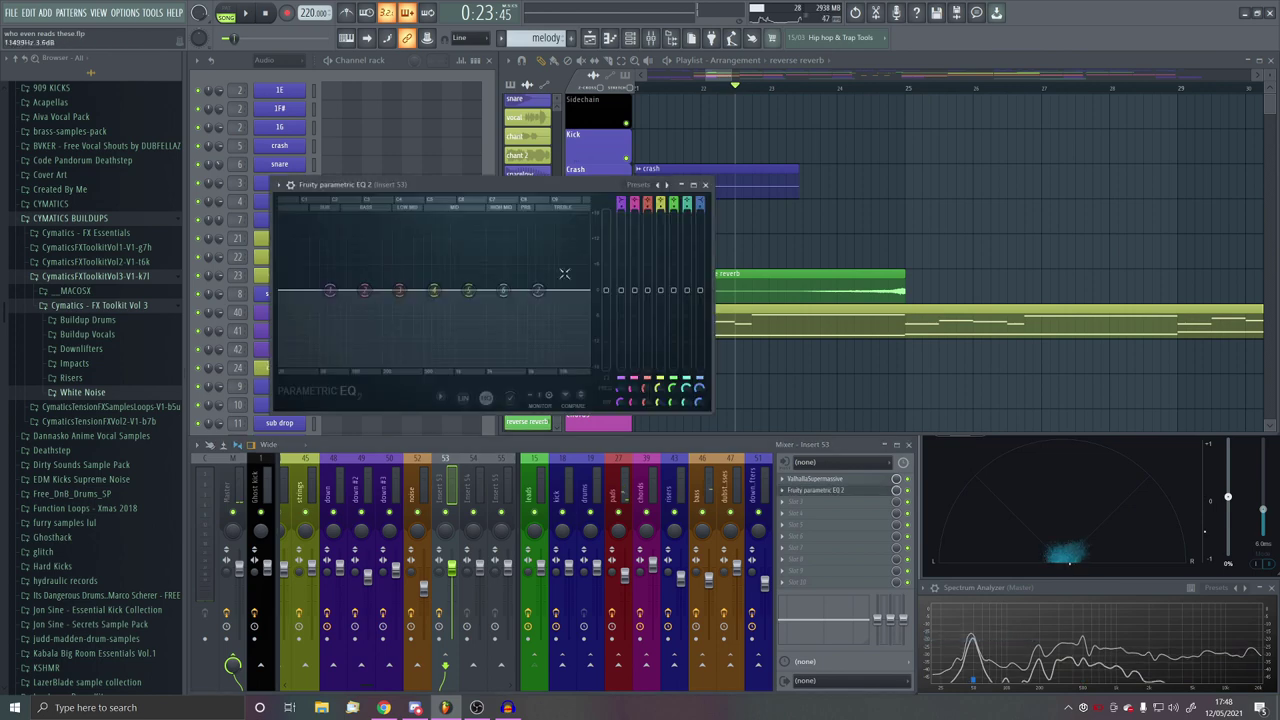
{"action": "scroll", "coordinate": [622, 202], "scroll_direction": "down", "scroll_amount": 3}
{"action": "scroll", "coordinate": [622, 202], "scroll_direction": "up", "scroll_amount": 1}
{"action": "left_click", "coordinate": [536, 504]}
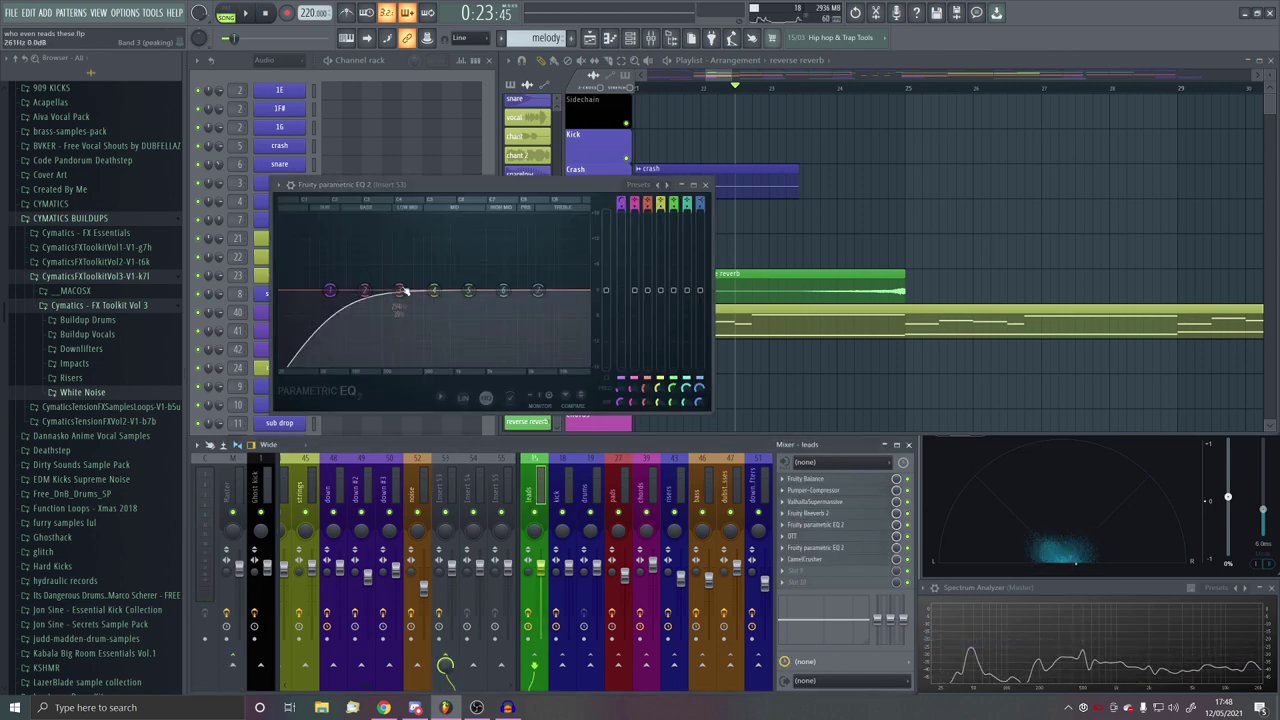
Step: Raise the high-pass cutoff of insert 53's Fruity Parametric EQ 2 while the mix plays, and close the EQ
{"action": "left_click_drag", "start_coordinate": [330, 288], "coordinate": [364, 290]}
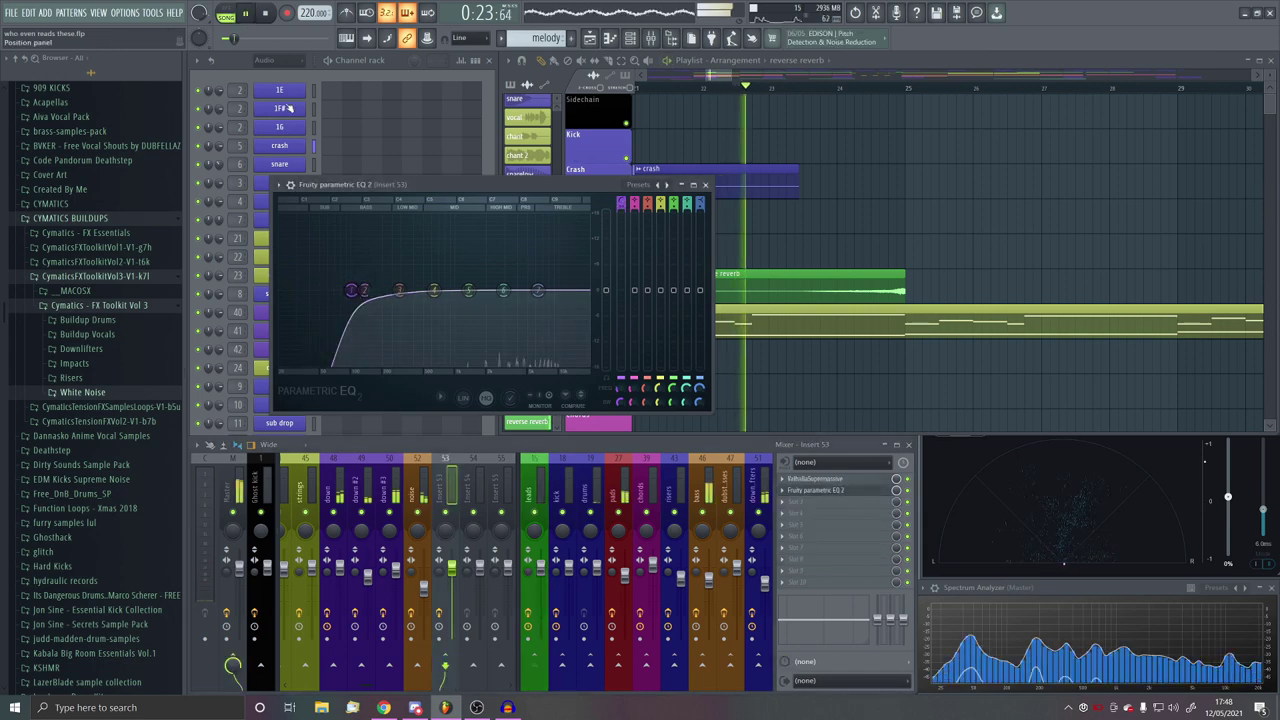
{"action": "left_click_drag", "start_coordinate": [351, 290], "coordinate": [383, 290]}
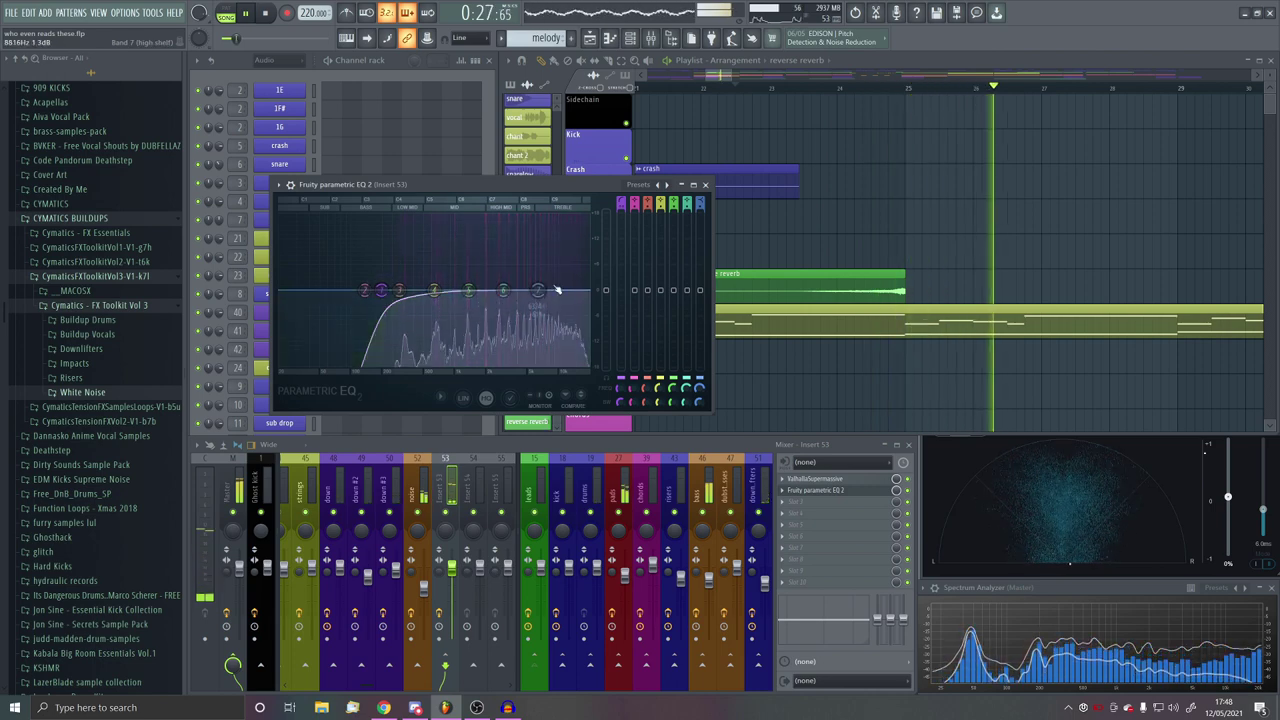
{"action": "left_click", "coordinate": [846, 492]}
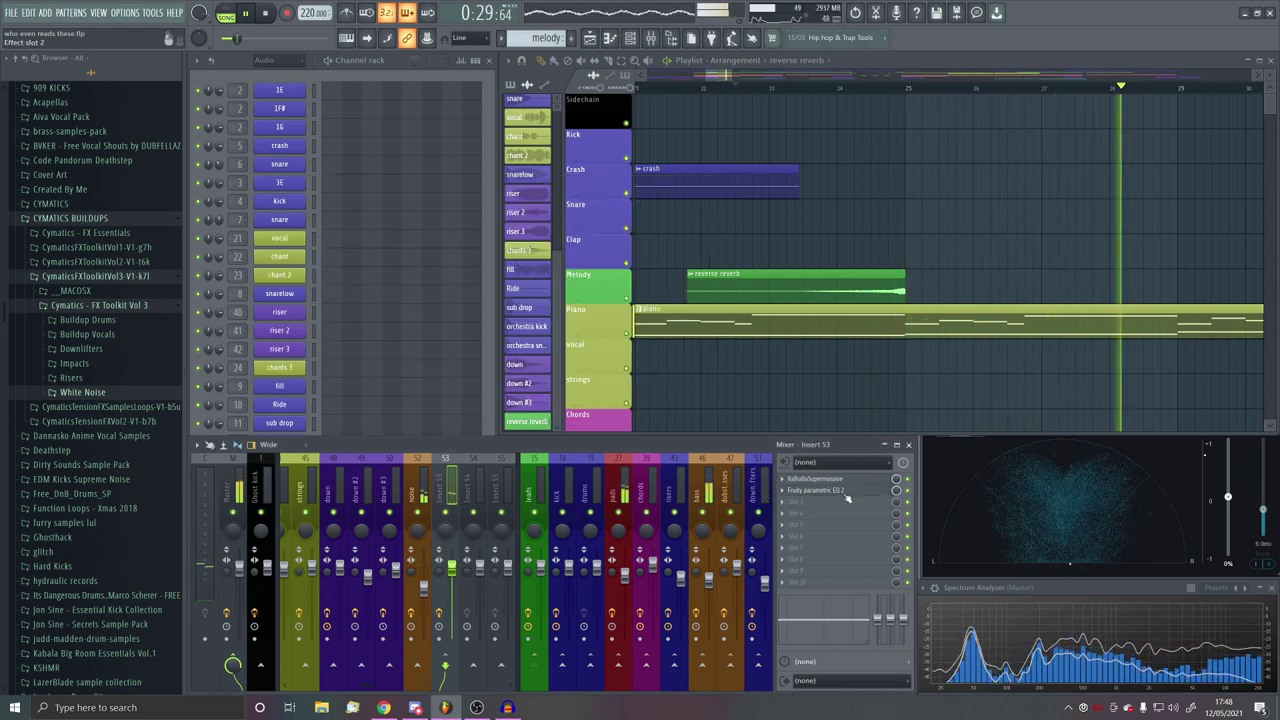
Step: Load Fresh Air into insert 53's third effect slot and replay the arrangement from about bar 23
{"action": "left_click", "coordinate": [846, 500]}
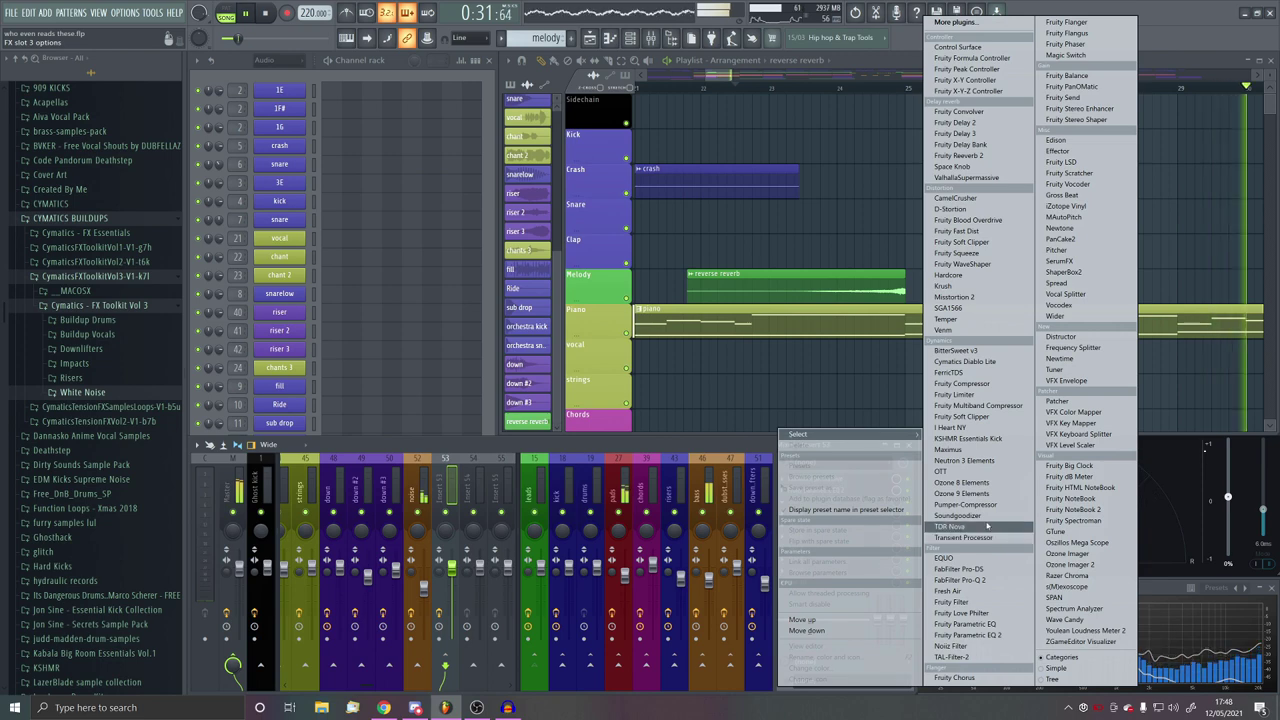
{"action": "left_click", "coordinate": [977, 592]}
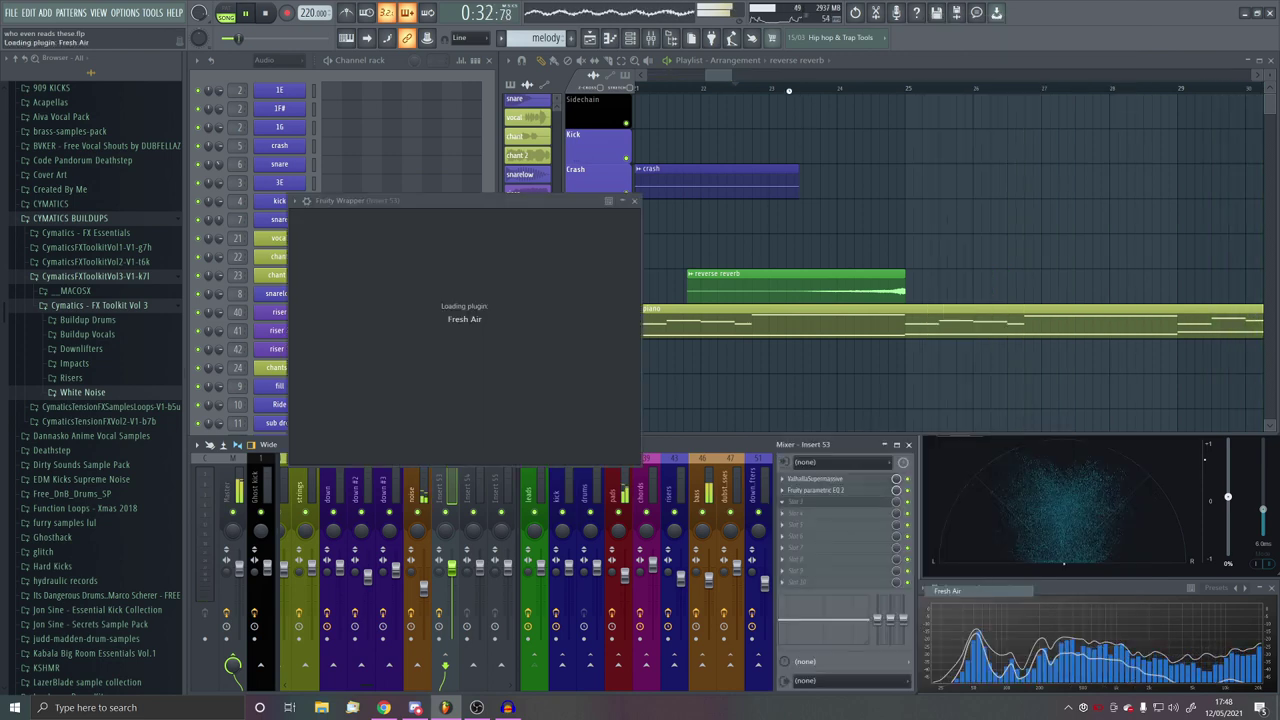
{"action": "left_click", "coordinate": [763, 89]}
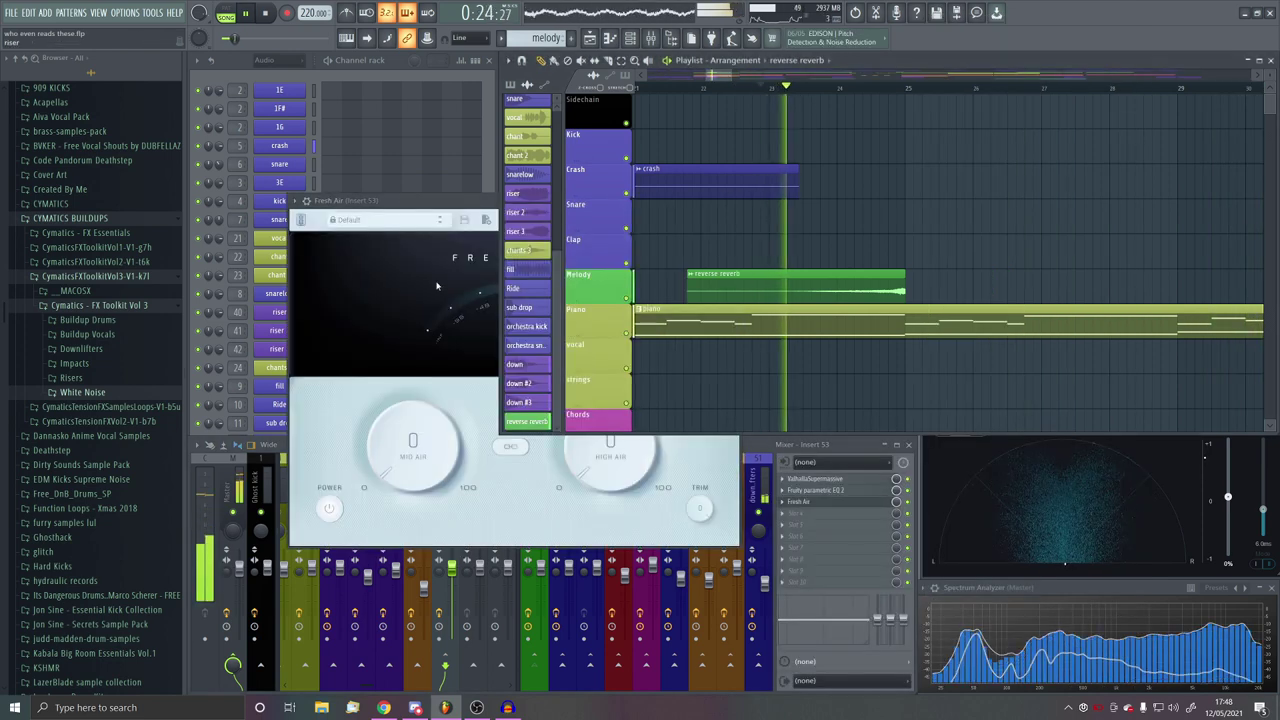
Step: Set Fresh Air's Mid Air to 53% while replaying the reverse reverb
{"action": "left_click_drag", "start_coordinate": [443, 470], "coordinate": [454, 426]}
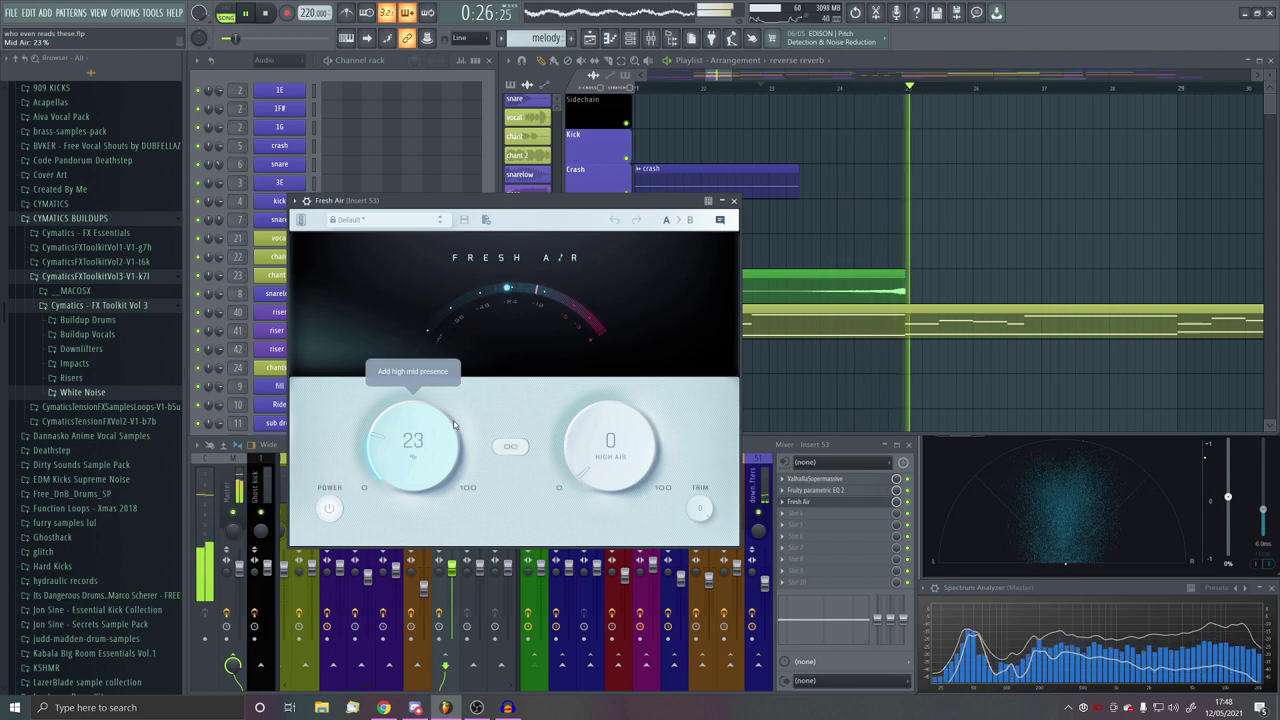
{"action": "left_click", "coordinate": [736, 201]}
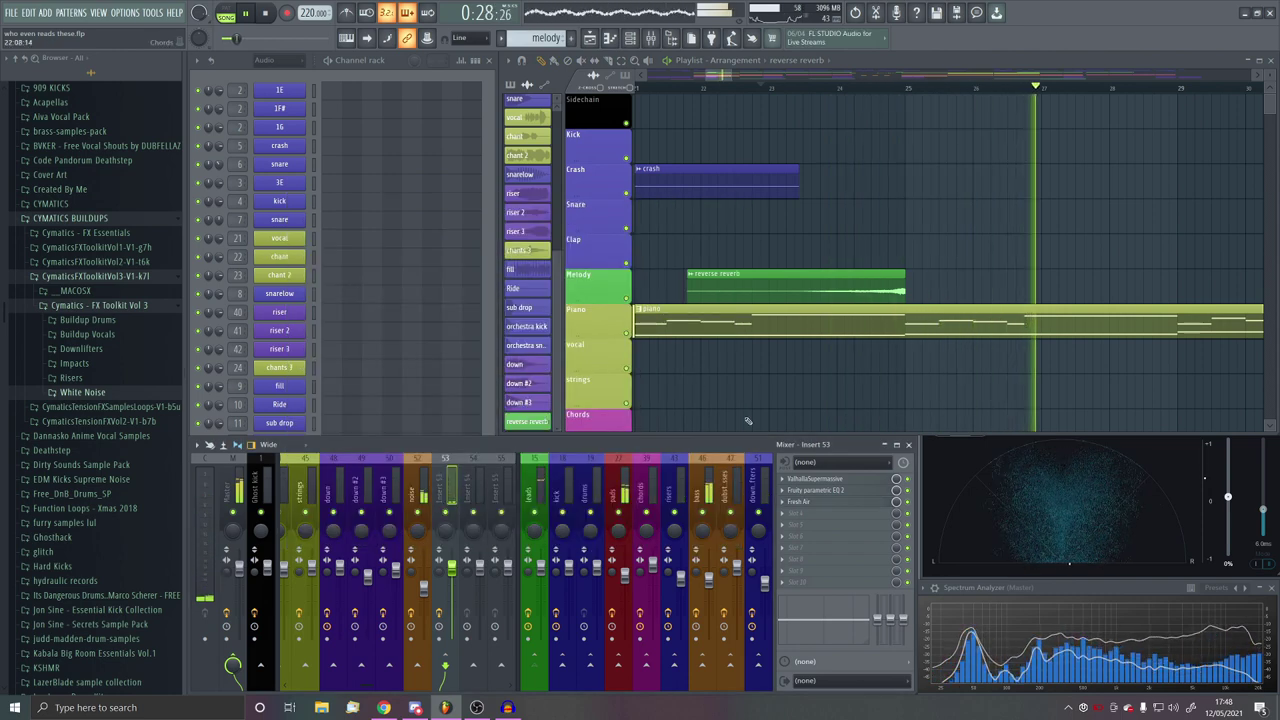
{"action": "left_click", "coordinate": [812, 502]}
{"action": "left_click_drag", "start_coordinate": [368, 441], "coordinate": [380, 385]}
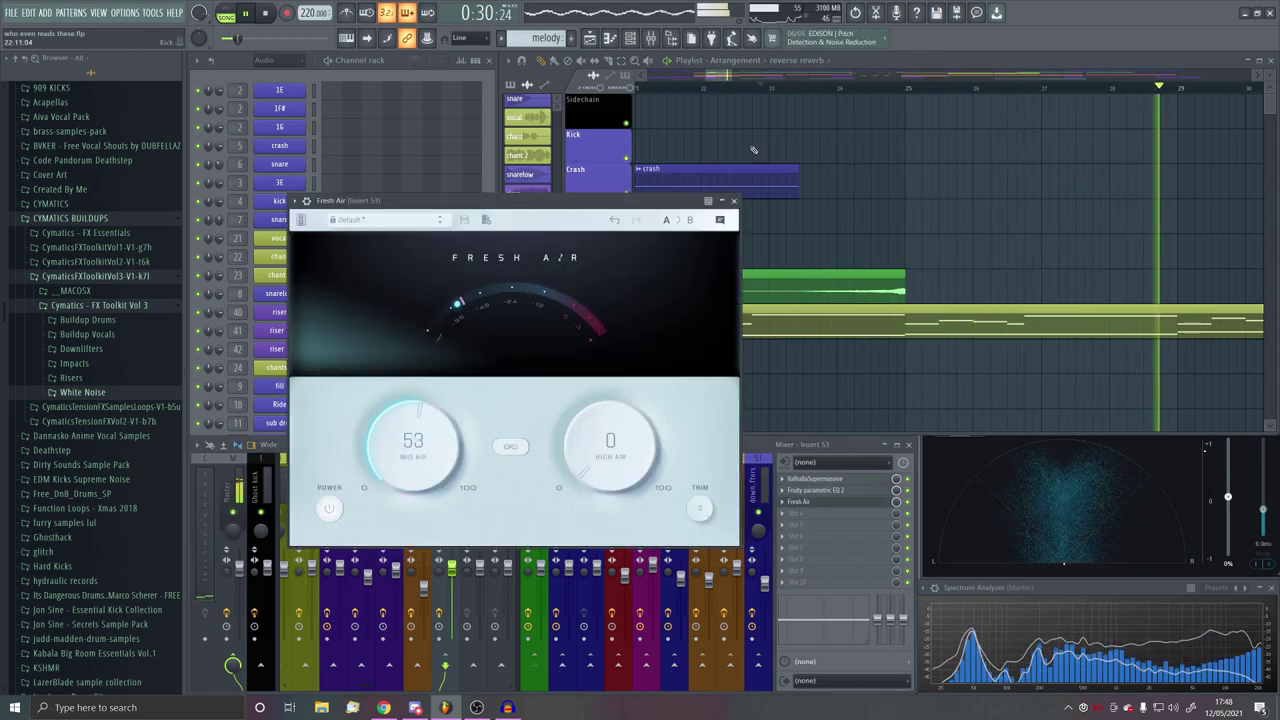
{"action": "left_click", "coordinate": [513, 288]}
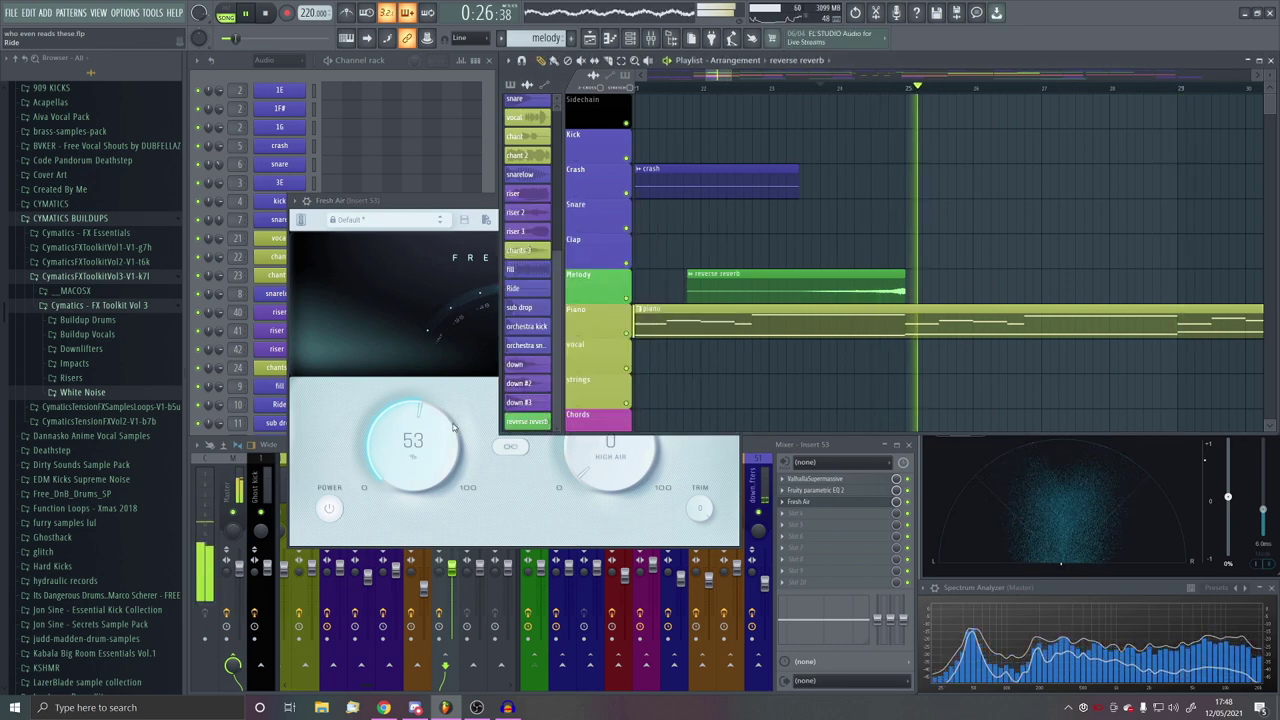
{"action": "left_click", "coordinate": [471, 206]}
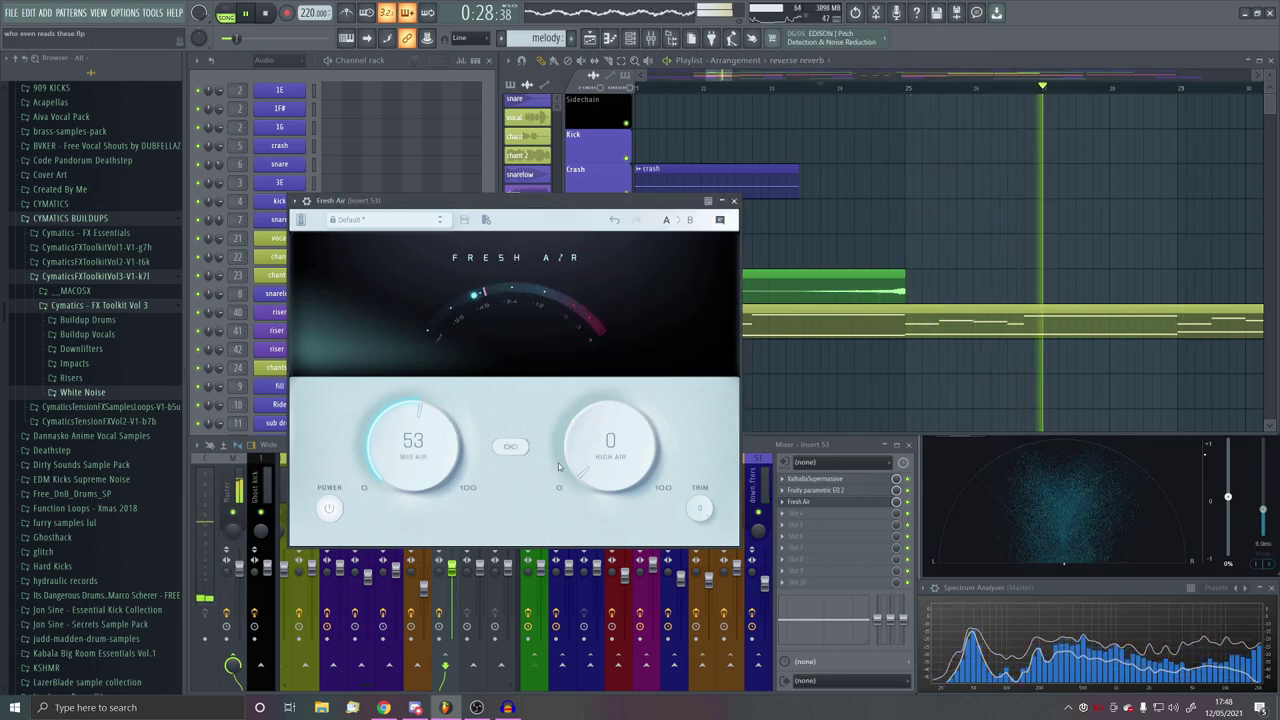
Step: Set Fresh Air's High Air to 17, replay the swell, and close the plug-in
{"action": "left_click_drag", "start_coordinate": [617, 450], "coordinate": [620, 427]}
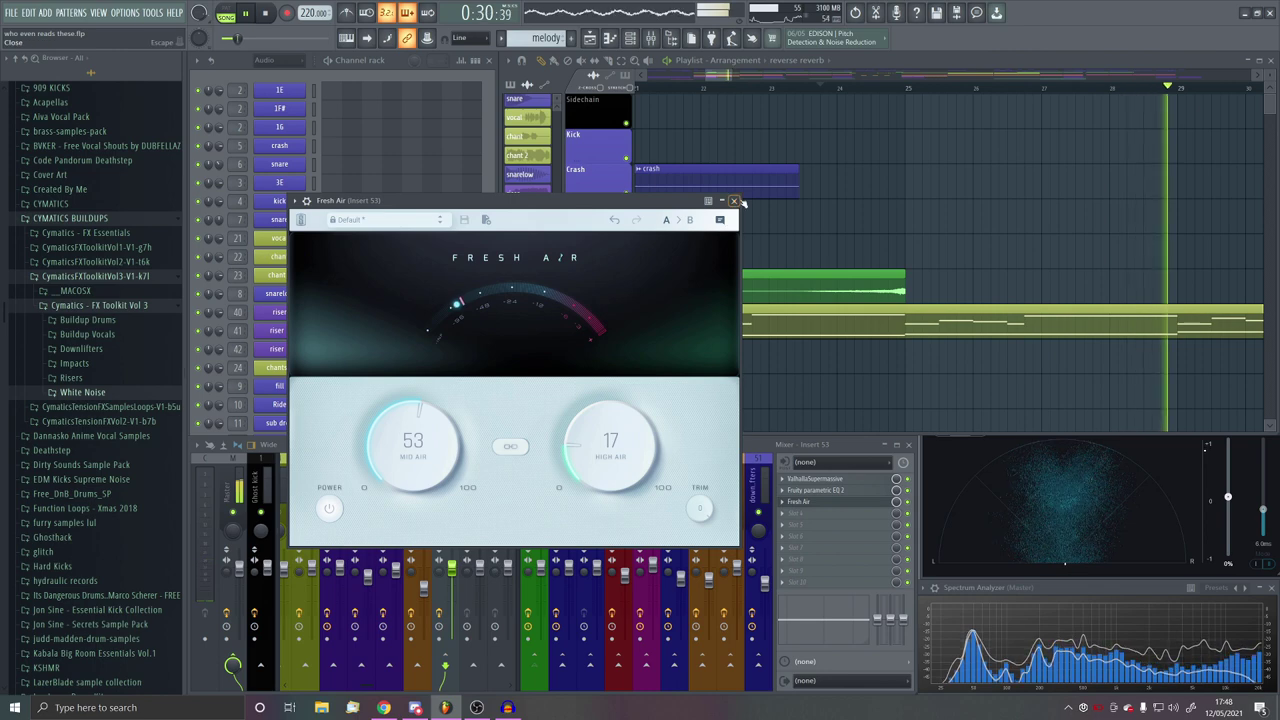
{"action": "left_click", "coordinate": [826, 89]}
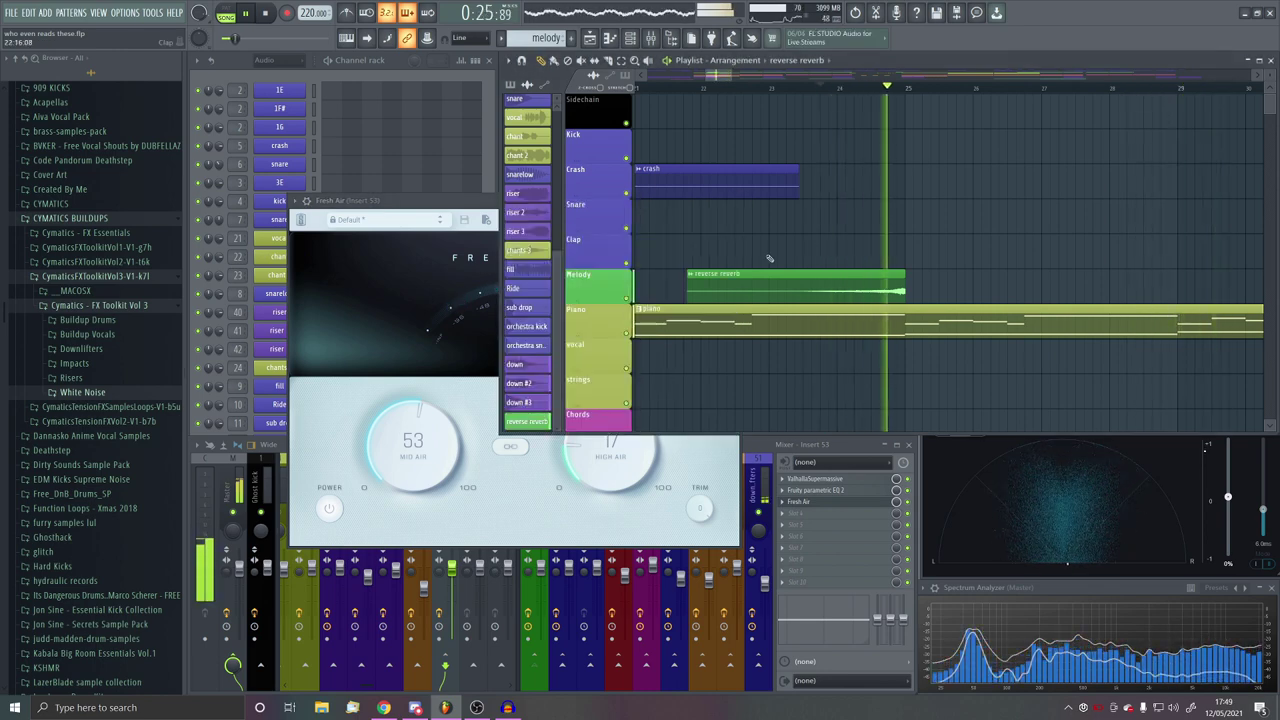
{"action": "scroll", "coordinate": [779, 266], "scroll_direction": "down", "scroll_amount": 4}
{"action": "left_click", "coordinate": [449, 207]}
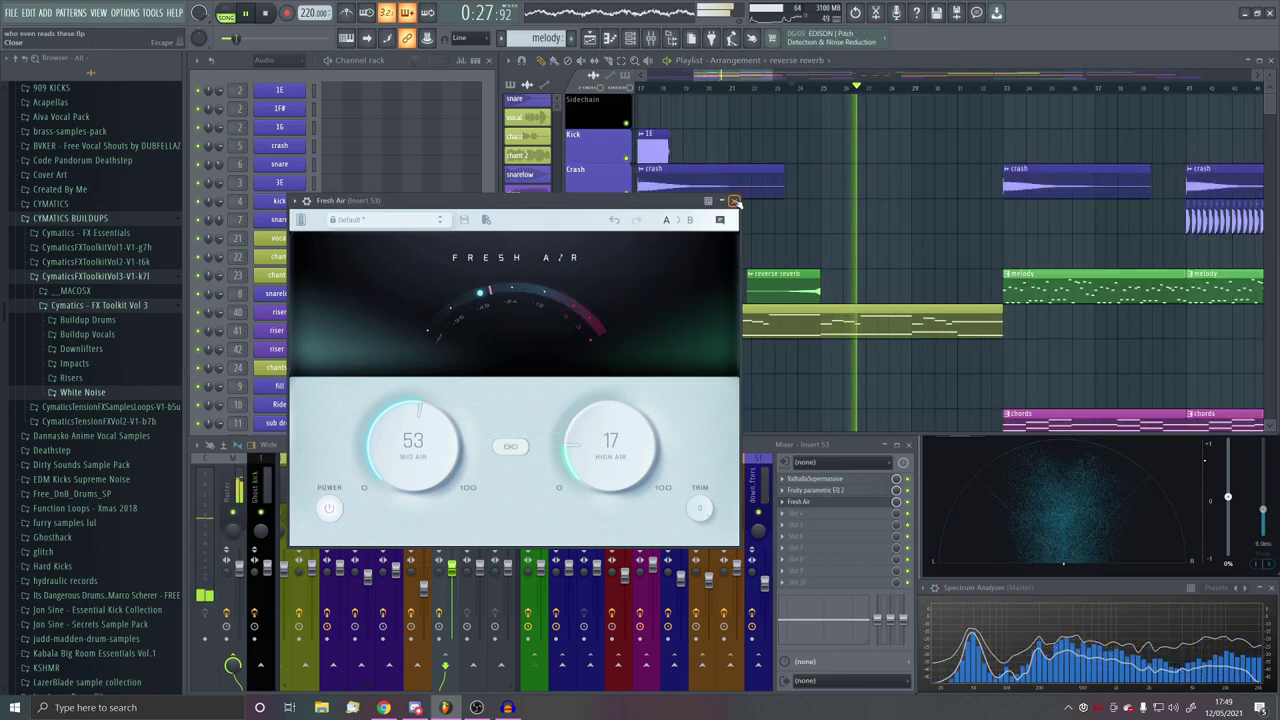
{"action": "left_click", "coordinate": [735, 202]}
Step: Replay the processed reverse reverb in the full mix from about bar 23
{"action": "scroll", "coordinate": [880, 152], "scroll_direction": "down", "scroll_amount": 2}
{"action": "left_click", "coordinate": [829, 89]}
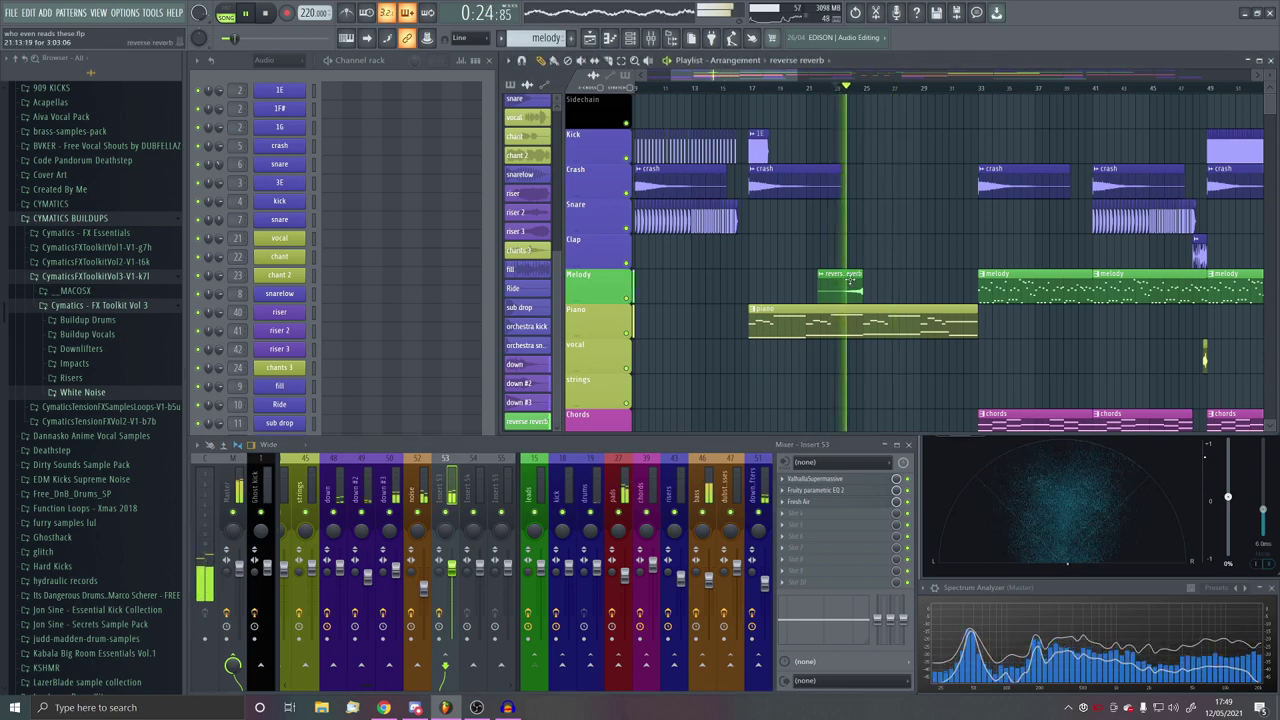
{"action": "scroll", "coordinate": [800, 327], "scroll_direction": "down", "scroll_amount": 3}
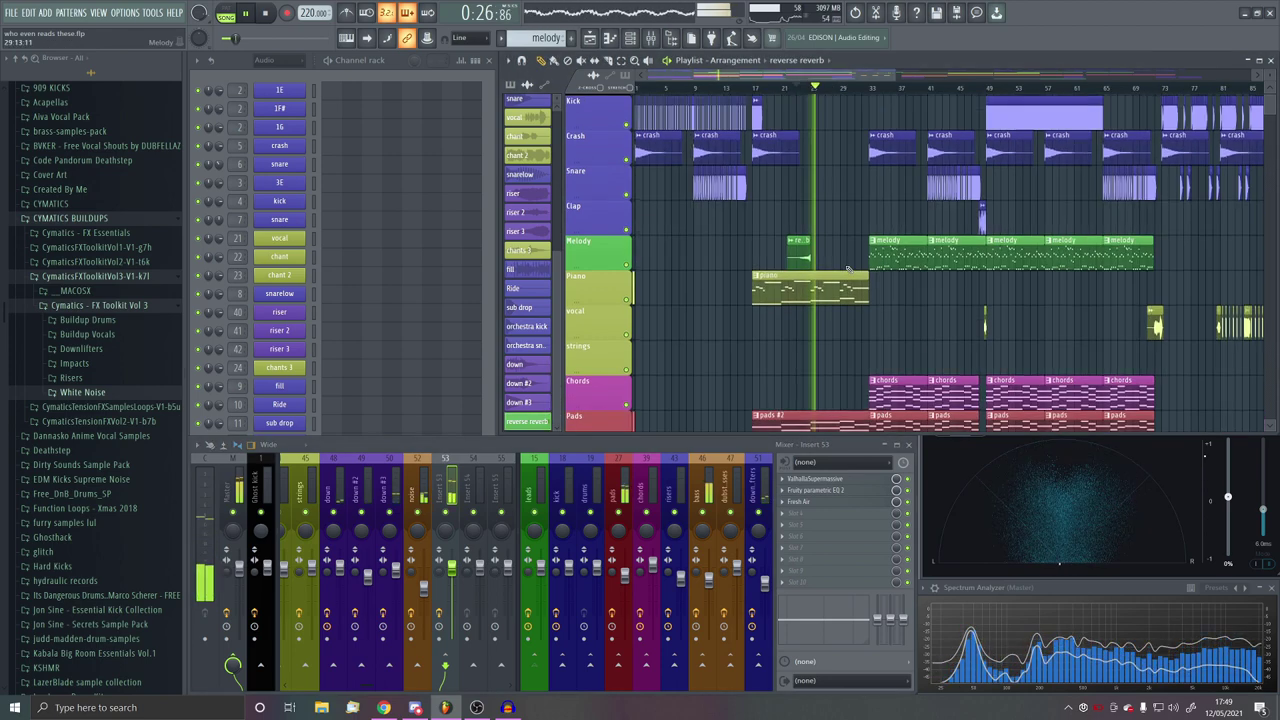
Step: Rename mixer insert 53 as "reverse reverb" and colour it medium sea green
{"action": "double_click", "coordinate": [449, 489]}
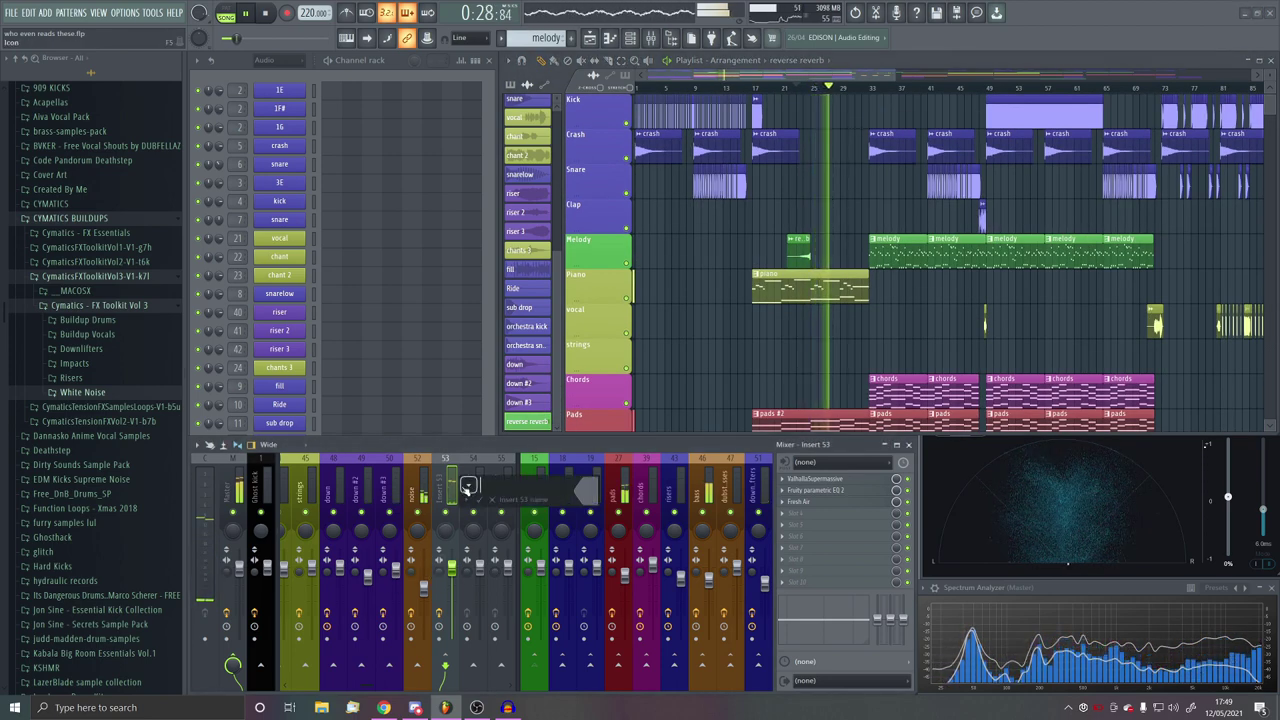
{"action": "type", "text": "reverse r"}
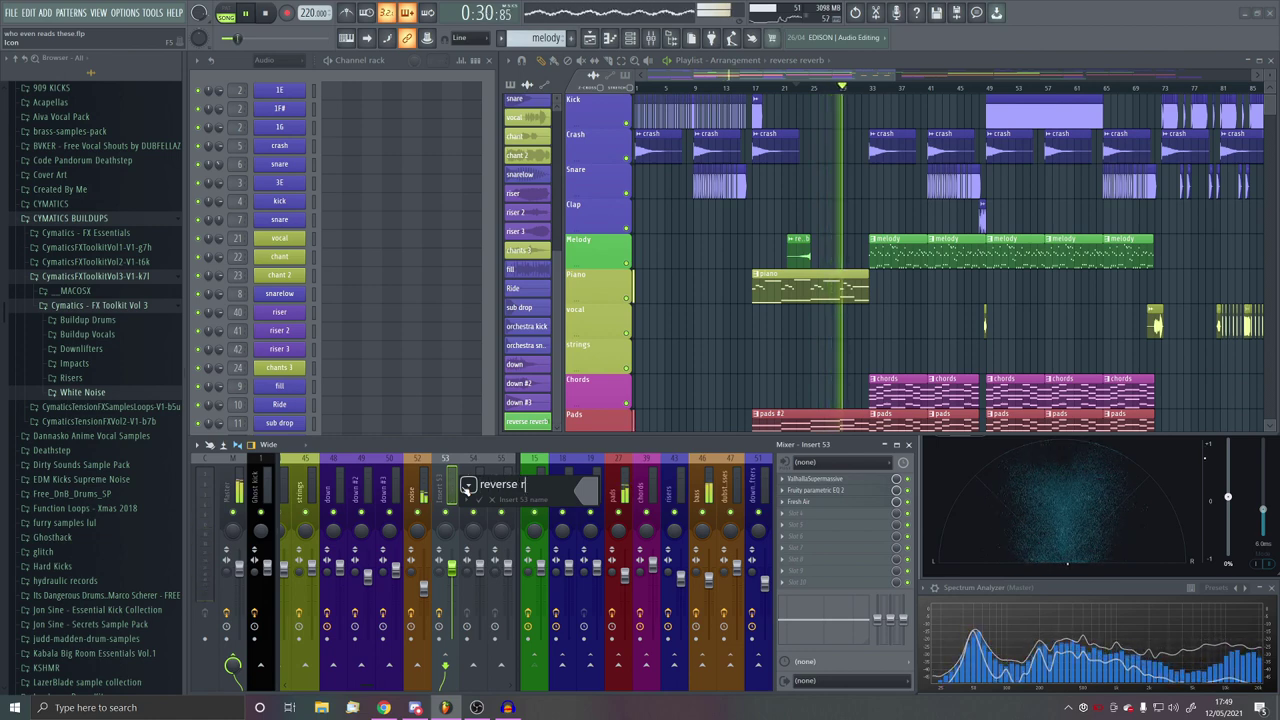
{"action": "type", "text": "everb"}
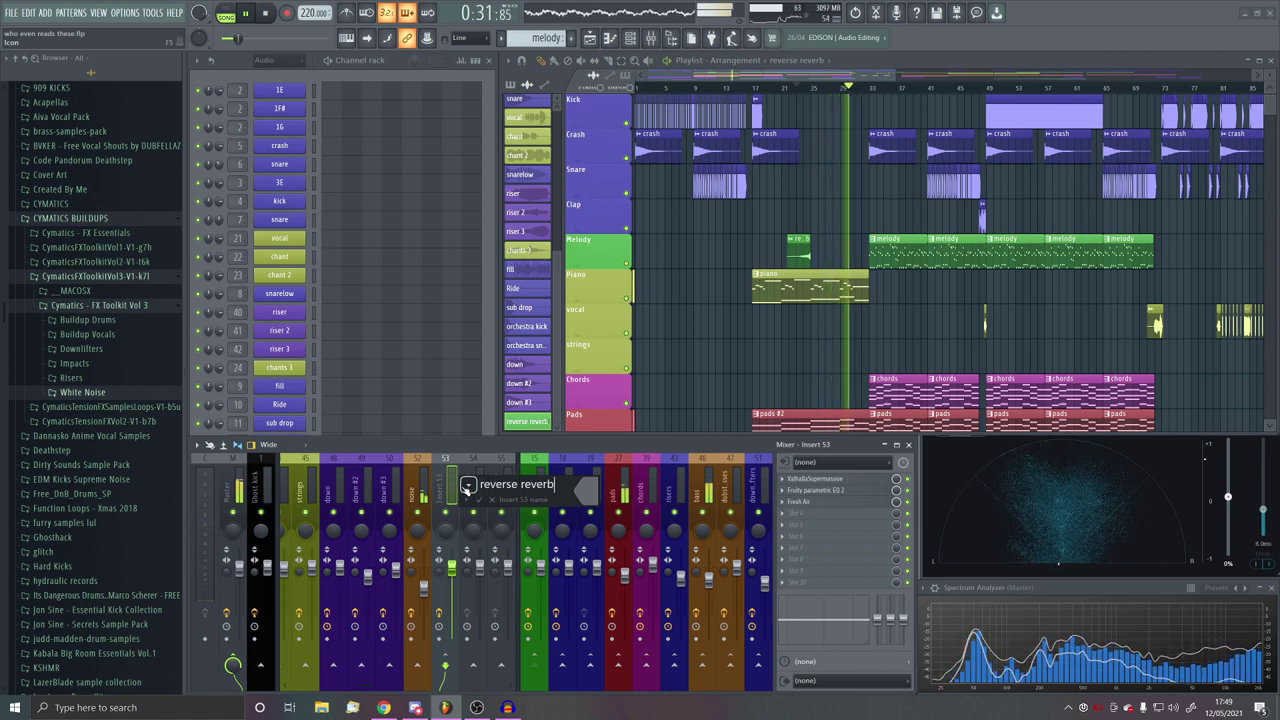
{"action": "left_click", "coordinate": [598, 494]}
{"action": "left_click", "coordinate": [630, 574]}
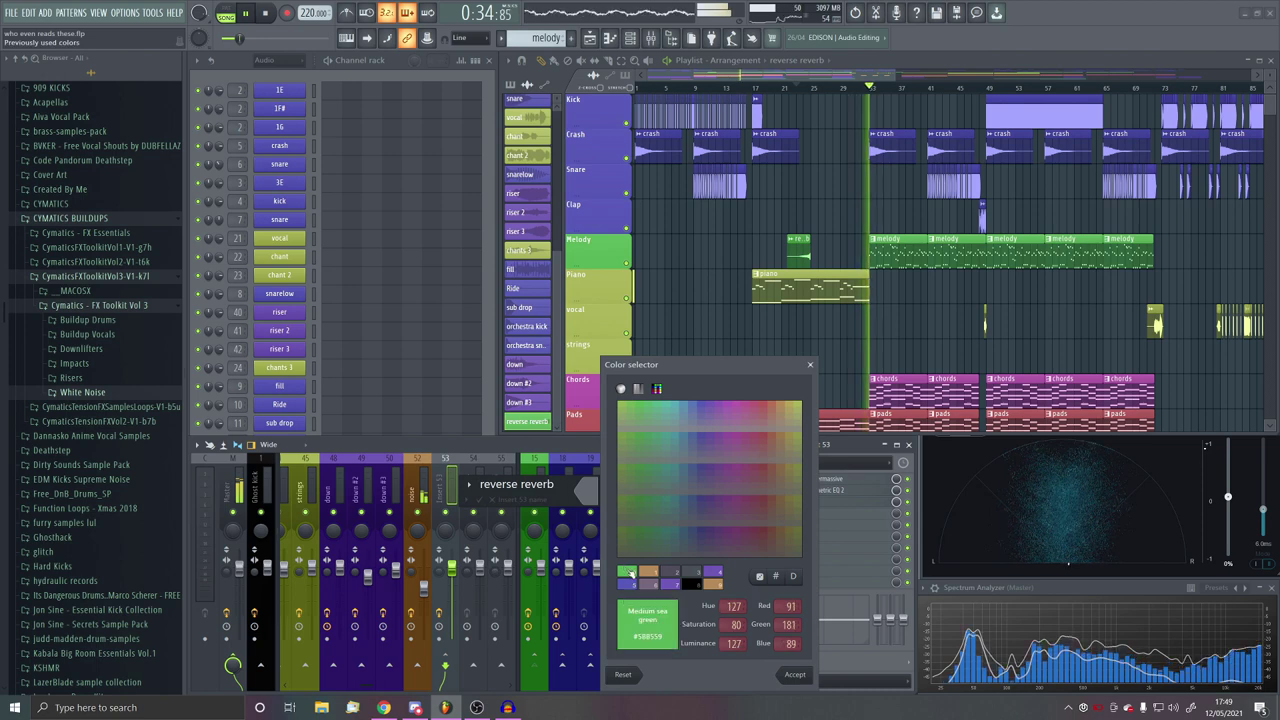
{"action": "left_click", "coordinate": [794, 675]}
{"action": "left_click", "coordinate": [481, 500]}
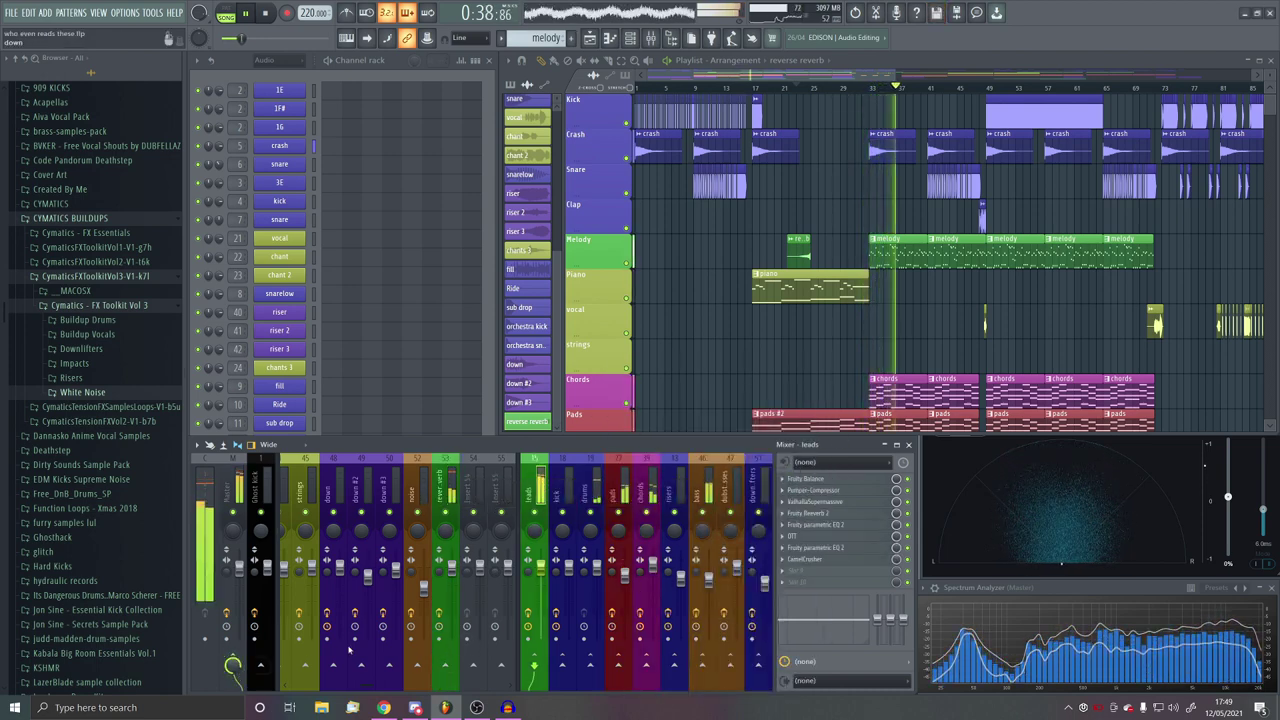
Step: Lower the reverse reverb insert's volume fader and replay from about bar 24
{"action": "left_click", "coordinate": [455, 565]}
{"action": "left_click_drag", "start_coordinate": [451, 566], "coordinate": [451, 590]}
{"action": "left_click", "coordinate": [806, 88]}
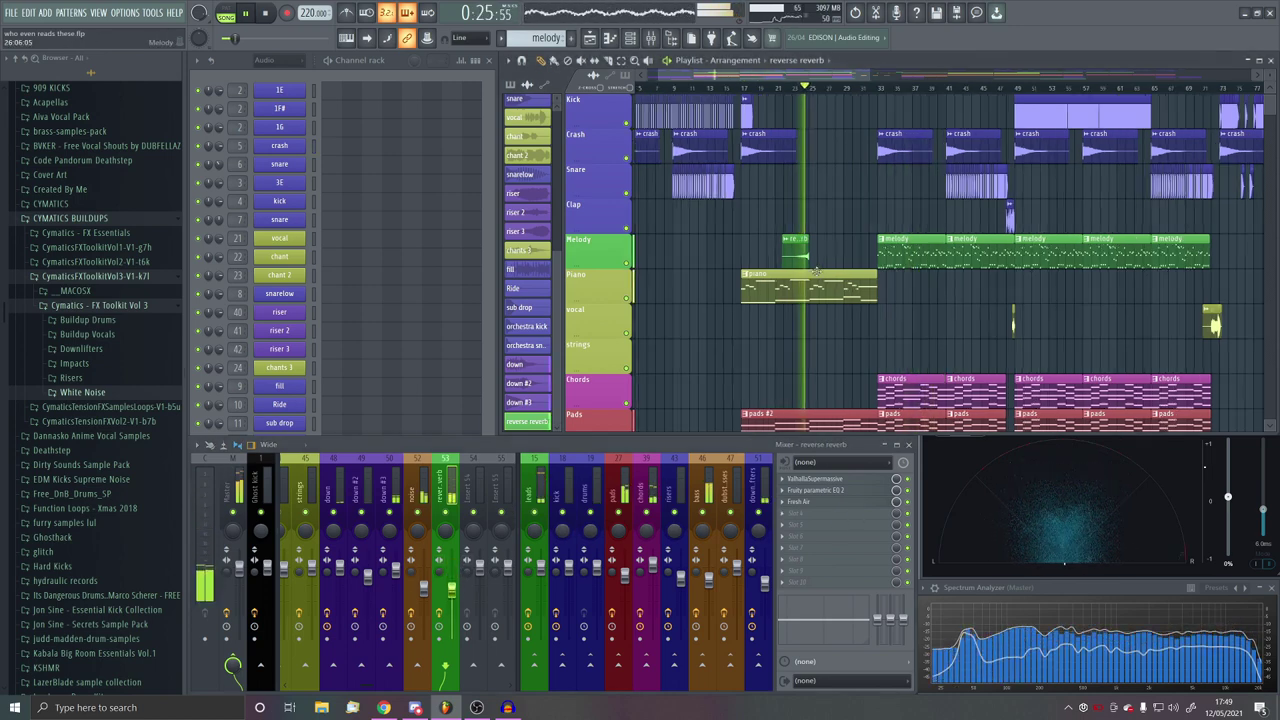
Step: Place another reverse reverb clip on the Melody track above the second piano section, aligning its end with bar 97
{"action": "scroll", "coordinate": [806, 88], "scroll_direction": "up", "scroll_amount": 4}
{"action": "scroll", "coordinate": [767, 261], "scroll_direction": "down", "scroll_amount": 4}
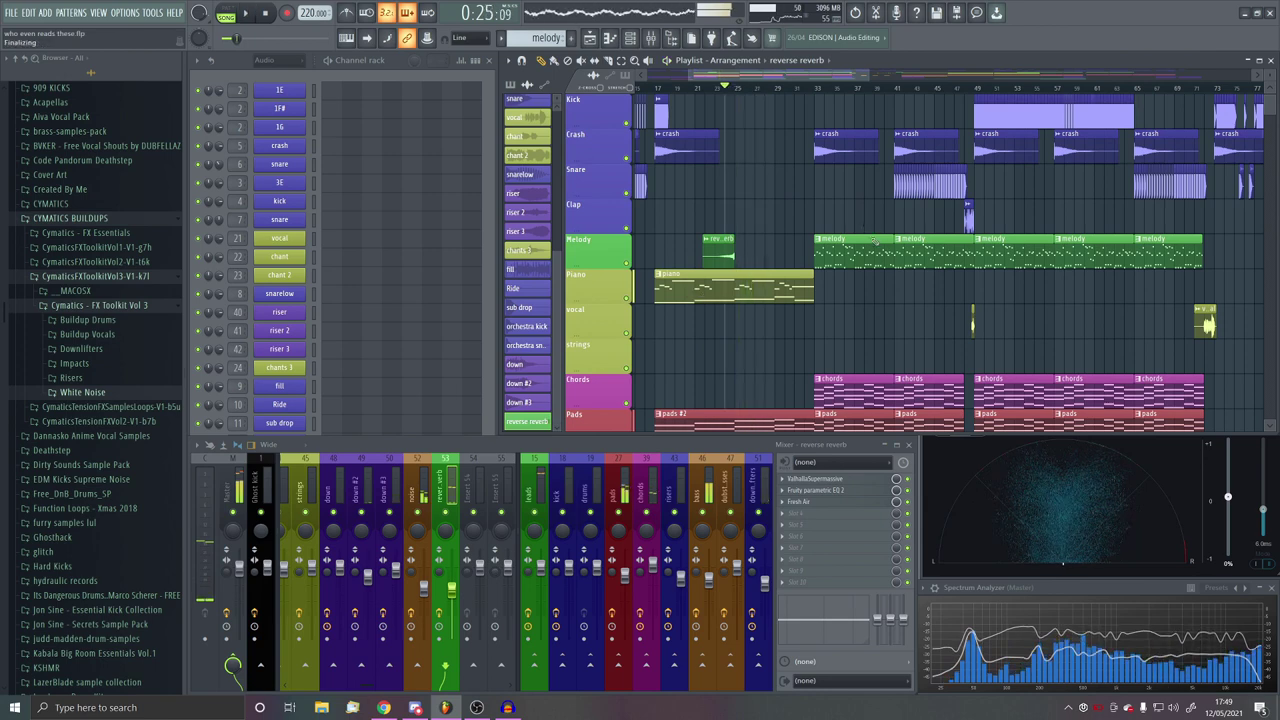
{"action": "scroll", "coordinate": [875, 241], "scroll_direction": "up", "scroll_amount": 5}
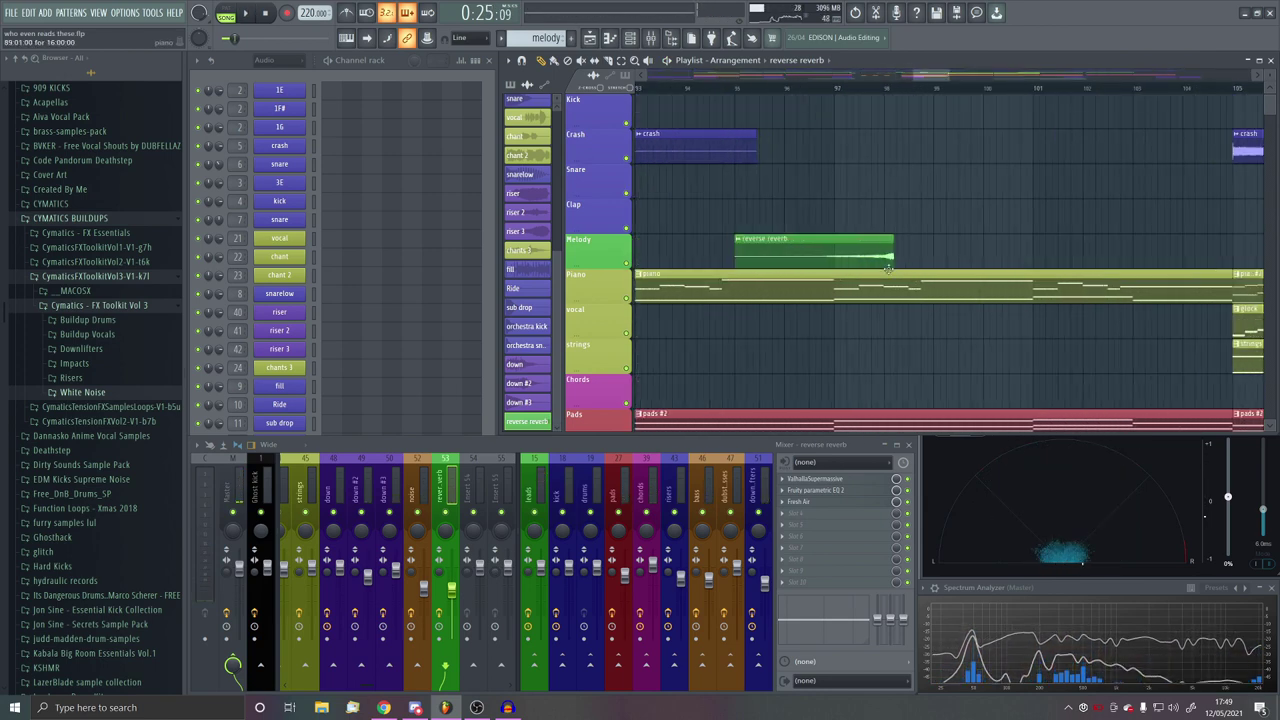
{"action": "left_click_drag", "start_coordinate": [846, 258], "coordinate": [783, 254]}
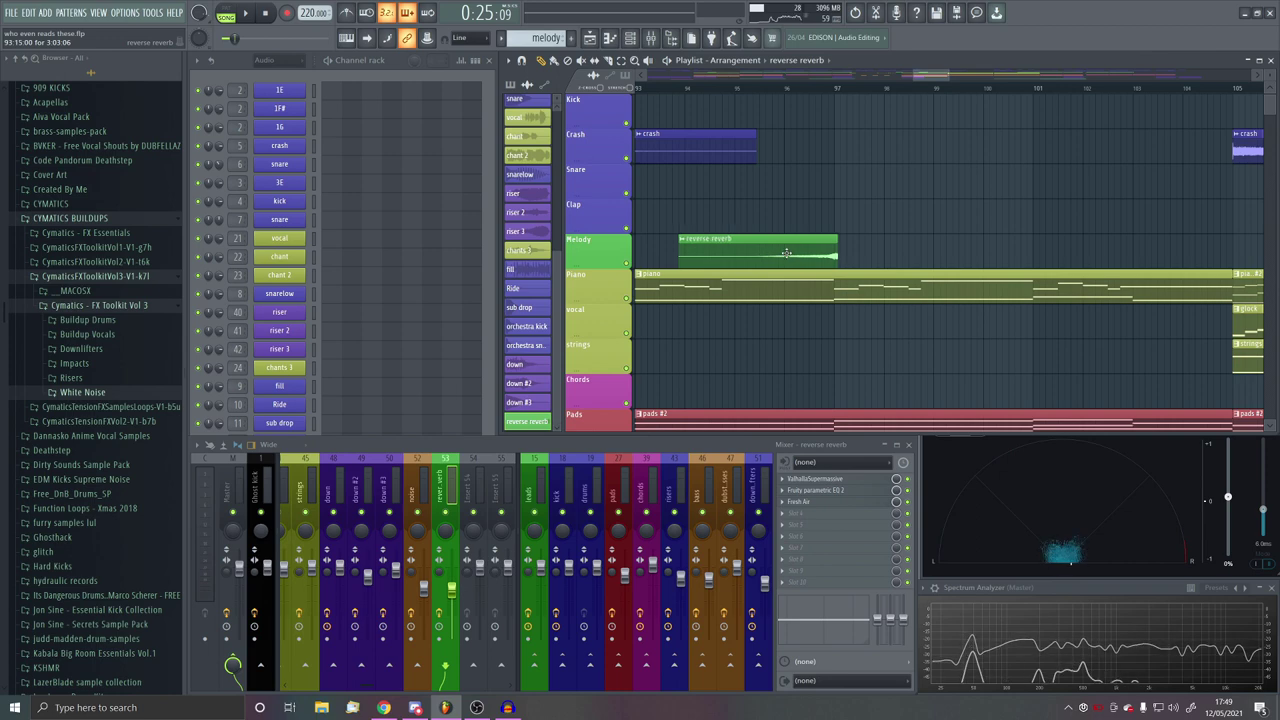
{"action": "scroll", "coordinate": [826, 250], "scroll_direction": "up", "scroll_amount": 4}
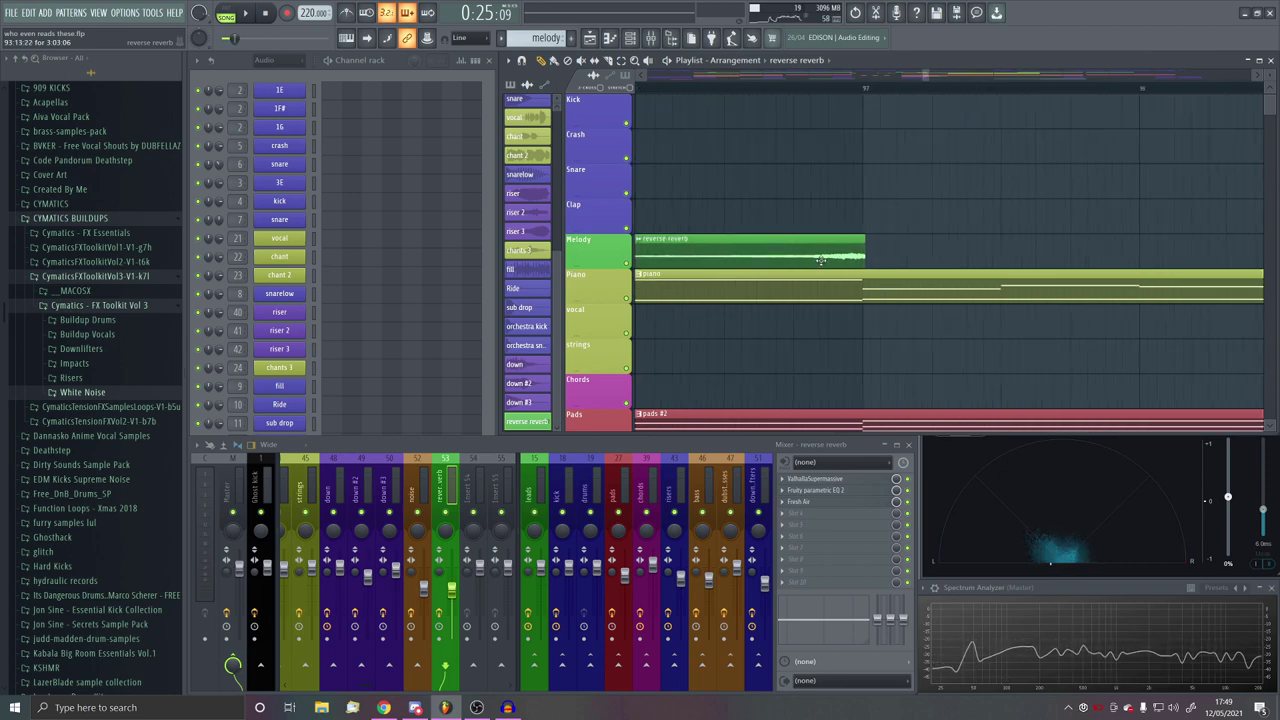
{"action": "scroll", "coordinate": [818, 260], "scroll_direction": "down", "scroll_amount": 3}
Step: Play the second piano section to check how the reverse reverb leads into bar 97
{"action": "key", "text": "space"}
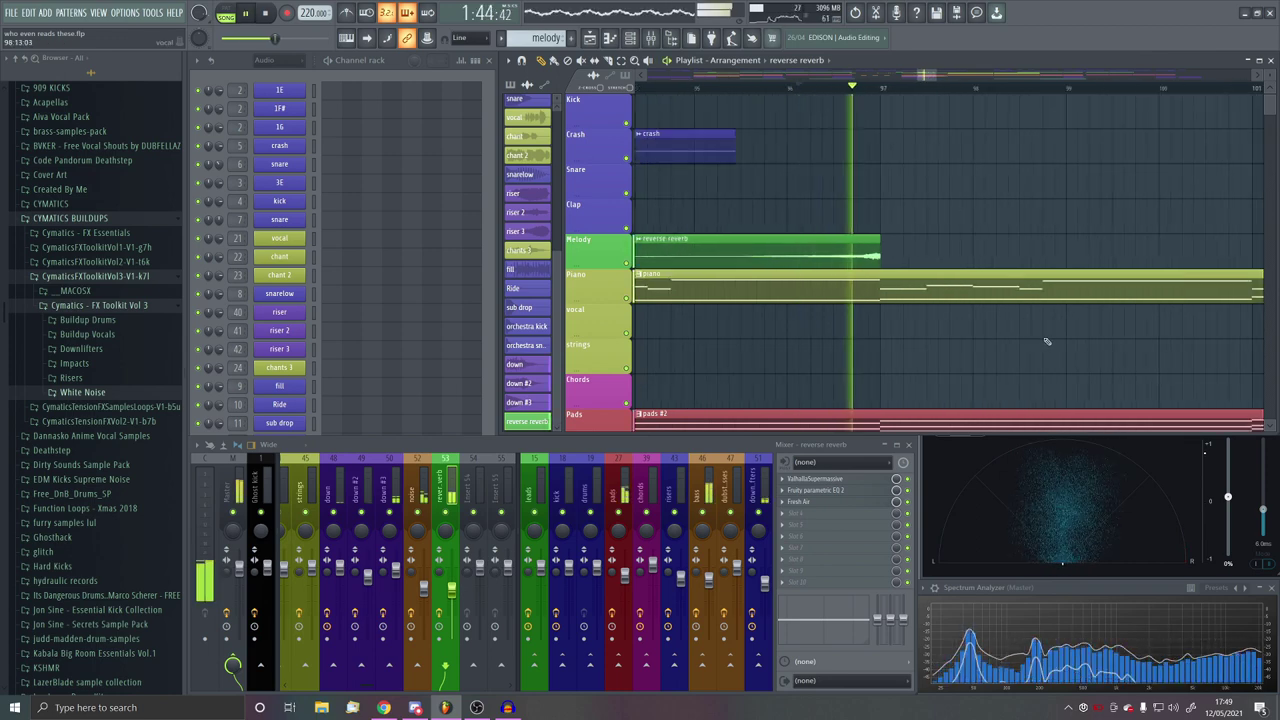
{"action": "scroll", "coordinate": [878, 305], "scroll_direction": "down", "scroll_amount": 4}
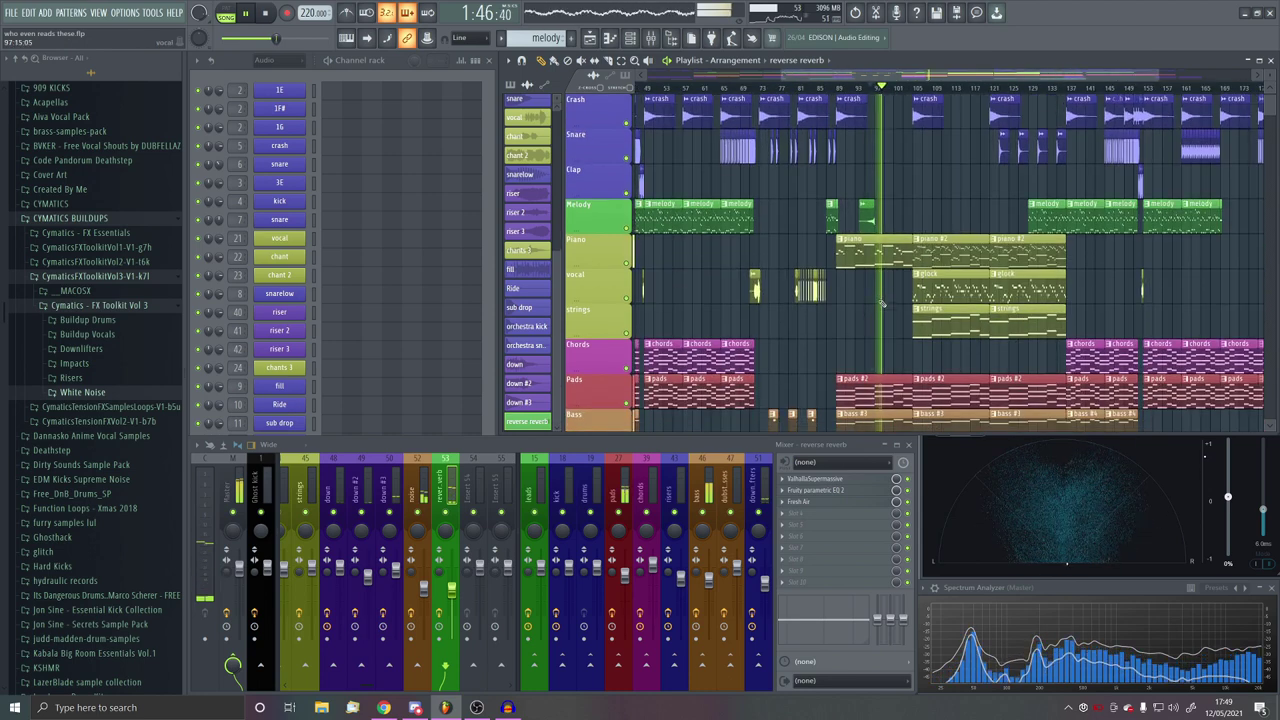
{"action": "scroll", "coordinate": [854, 346], "scroll_direction": "up", "scroll_amount": 2}
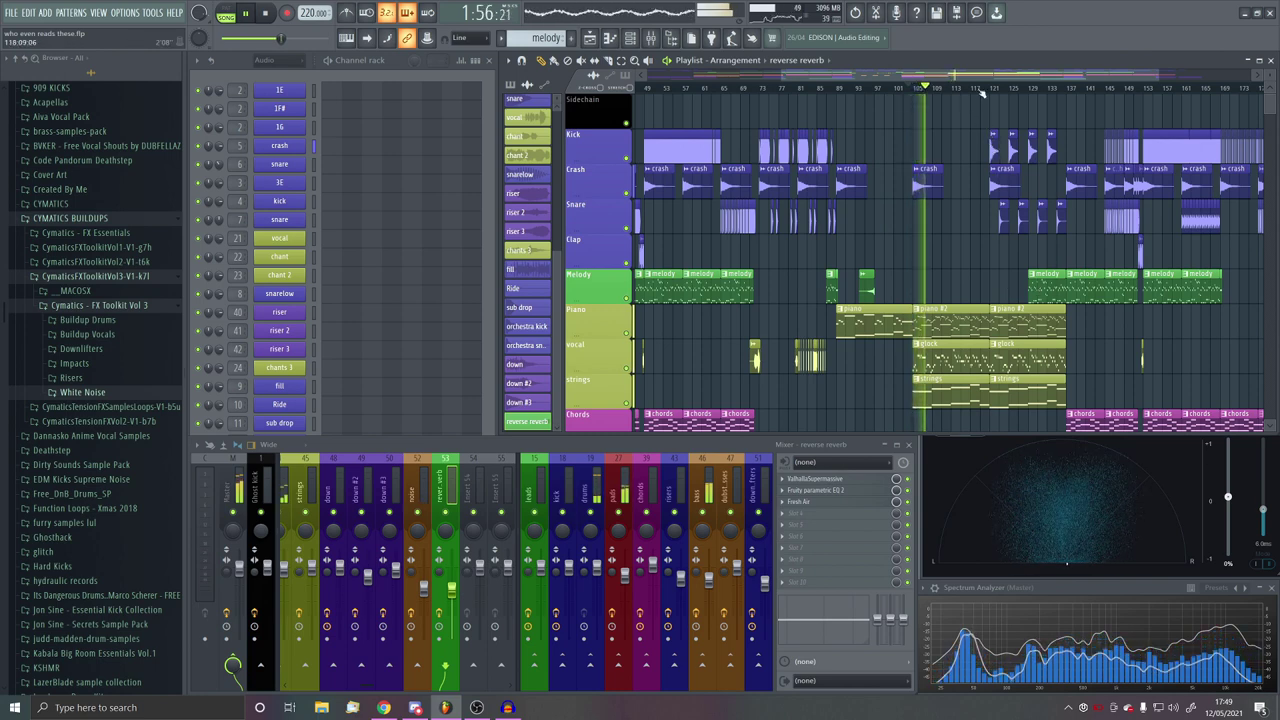
Step: Place a reverse reverb clip on the Melody track so that it ends at bar 113
{"action": "scroll", "coordinate": [972, 296], "scroll_direction": "up", "scroll_amount": 6}
{"action": "scroll", "coordinate": [936, 300], "scroll_direction": "down", "scroll_amount": 5}
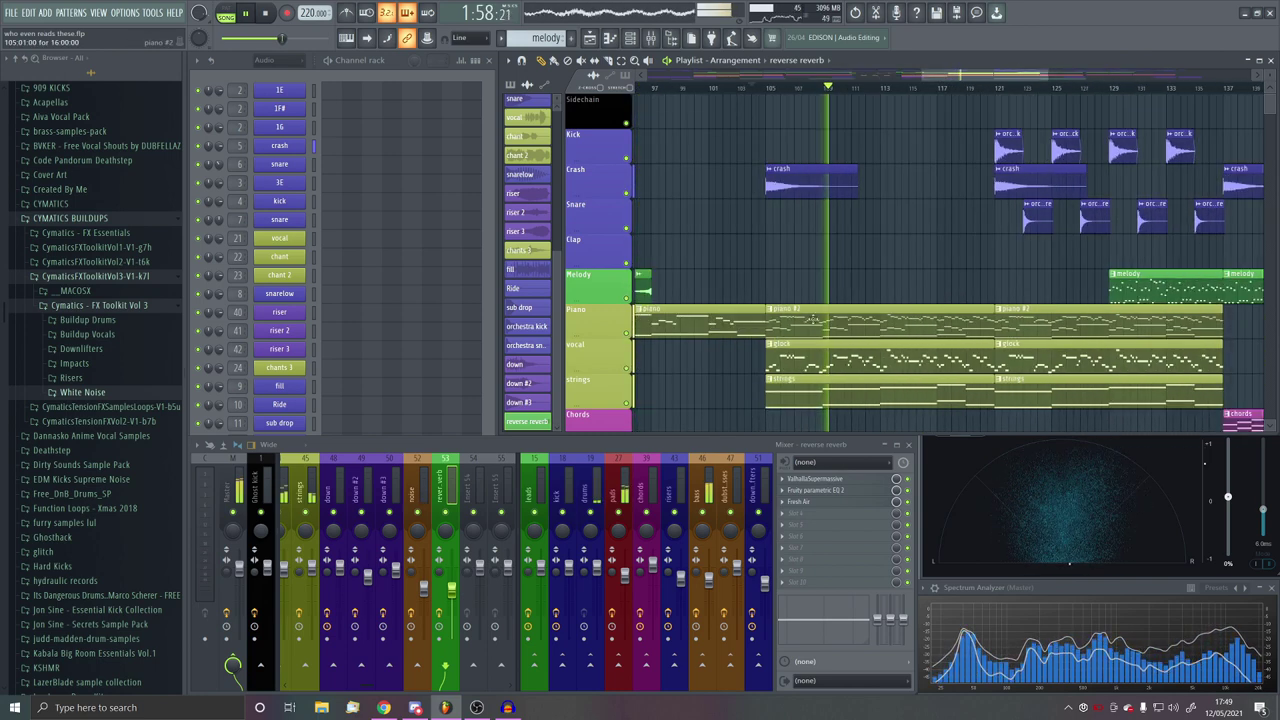
{"action": "scroll", "coordinate": [977, 294], "scroll_direction": "up", "scroll_amount": 3}
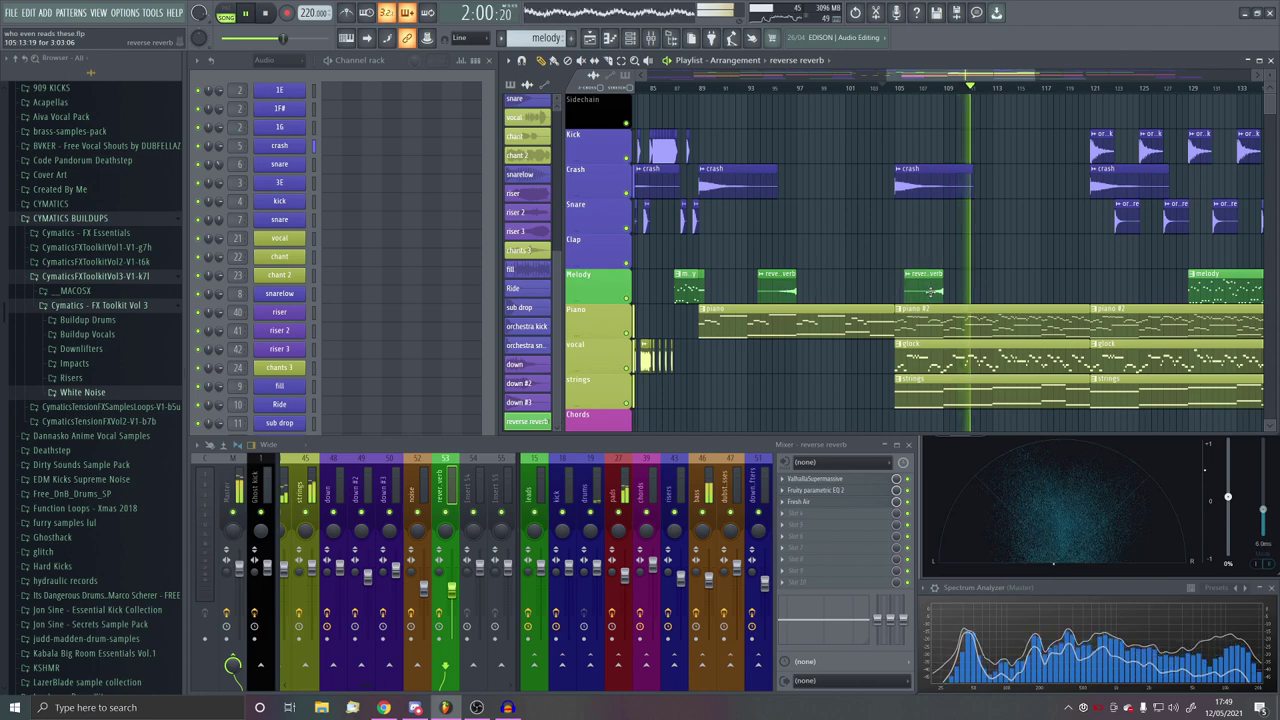
{"action": "scroll", "coordinate": [977, 294], "scroll_direction": "up", "scroll_amount": 4}
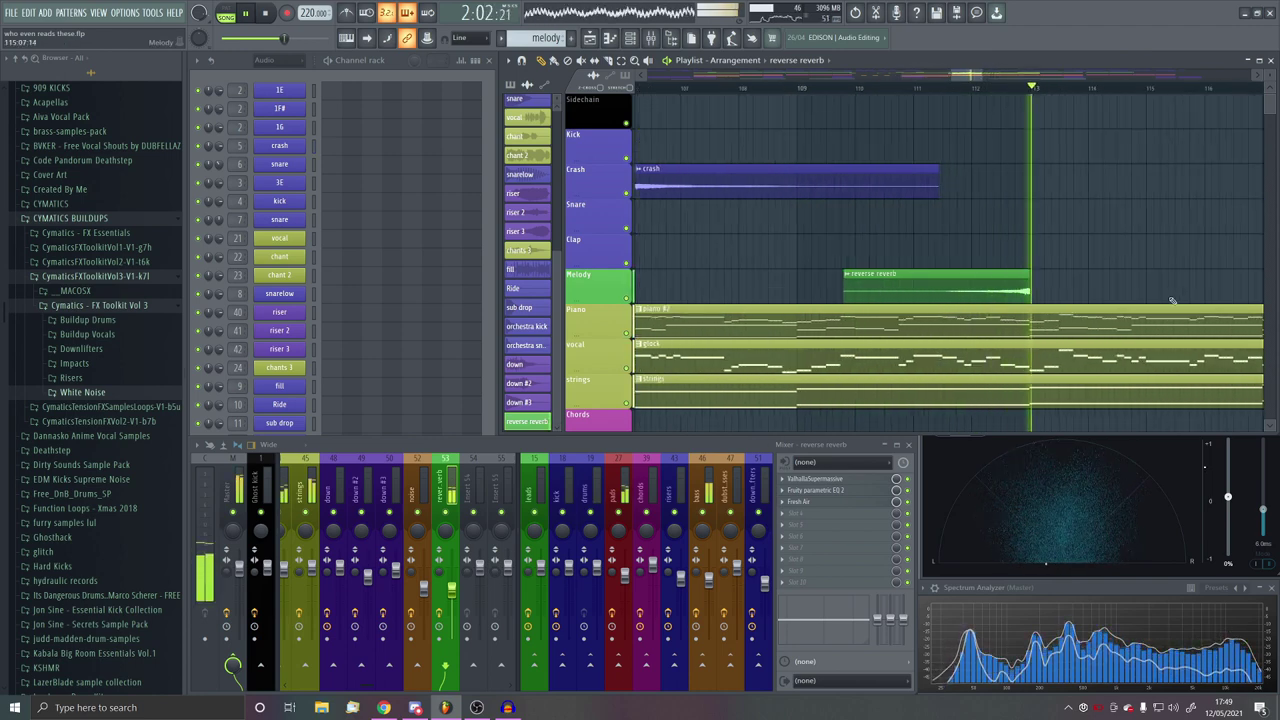
{"action": "scroll", "coordinate": [790, 273], "scroll_direction": "down", "scroll_amount": 2}
{"action": "scroll", "coordinate": [790, 273], "scroll_direction": "down", "scroll_amount": 3}
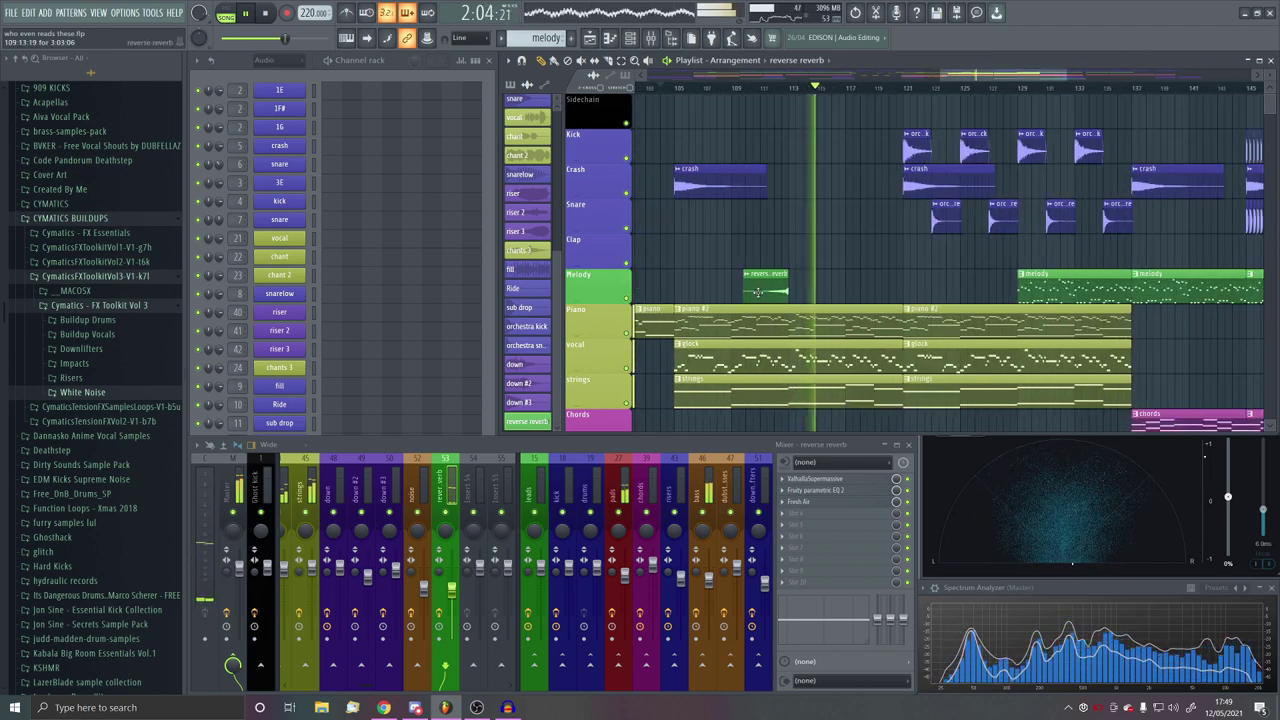
Step: Place another reverse reverb clip leading into the melody at bar 129, and play that transition
{"action": "left_click_drag", "start_coordinate": [971, 287], "coordinate": [994, 287]}
{"action": "scroll", "coordinate": [1005, 285], "scroll_direction": "up", "scroll_amount": 3}
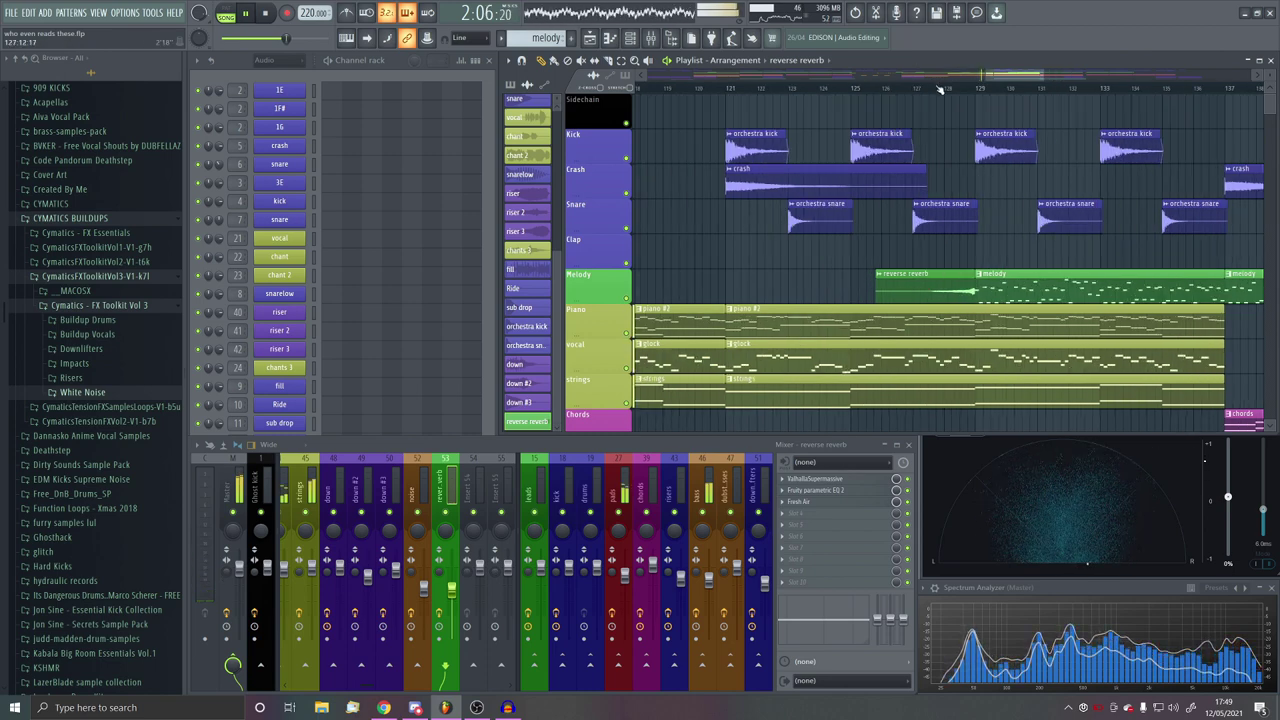
{"action": "scroll", "coordinate": [1072, 197], "scroll_direction": "up", "scroll_amount": 2}
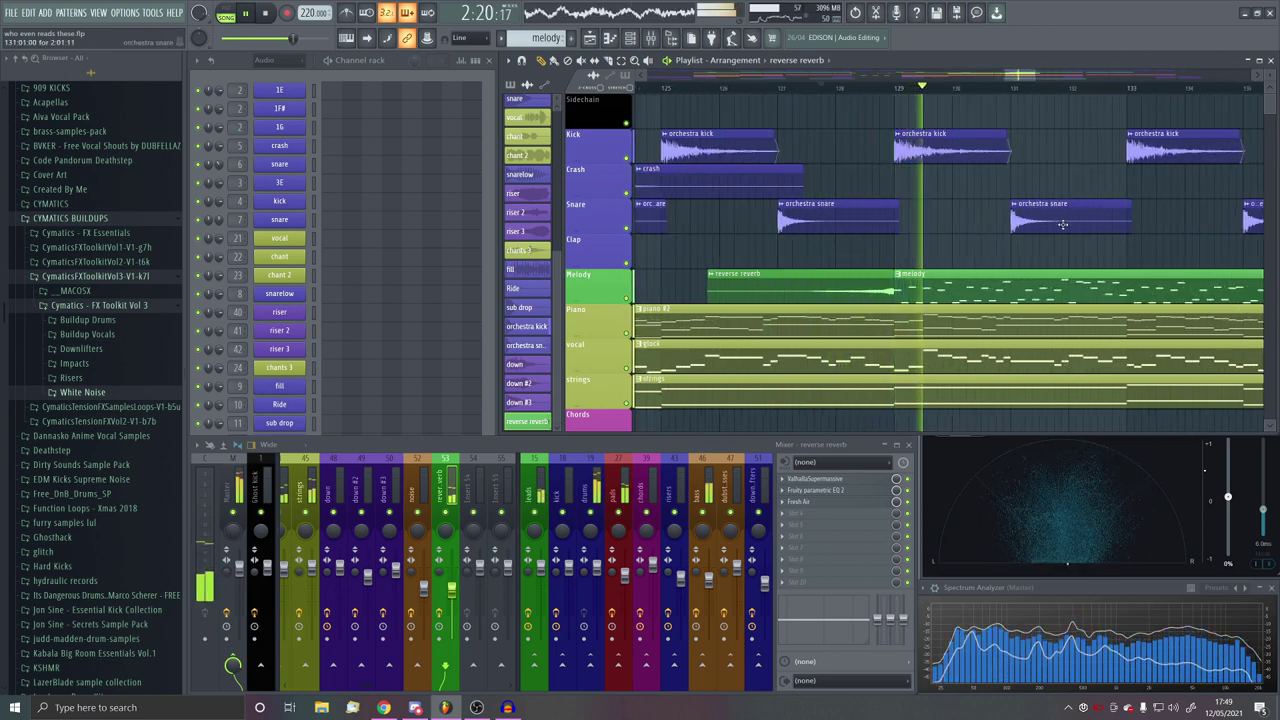
Step: Place a reverse reverb clip above the first piano section on the Melody track, ending at bar 25
{"action": "scroll", "coordinate": [1007, 357], "scroll_direction": "down", "scroll_amount": 10}
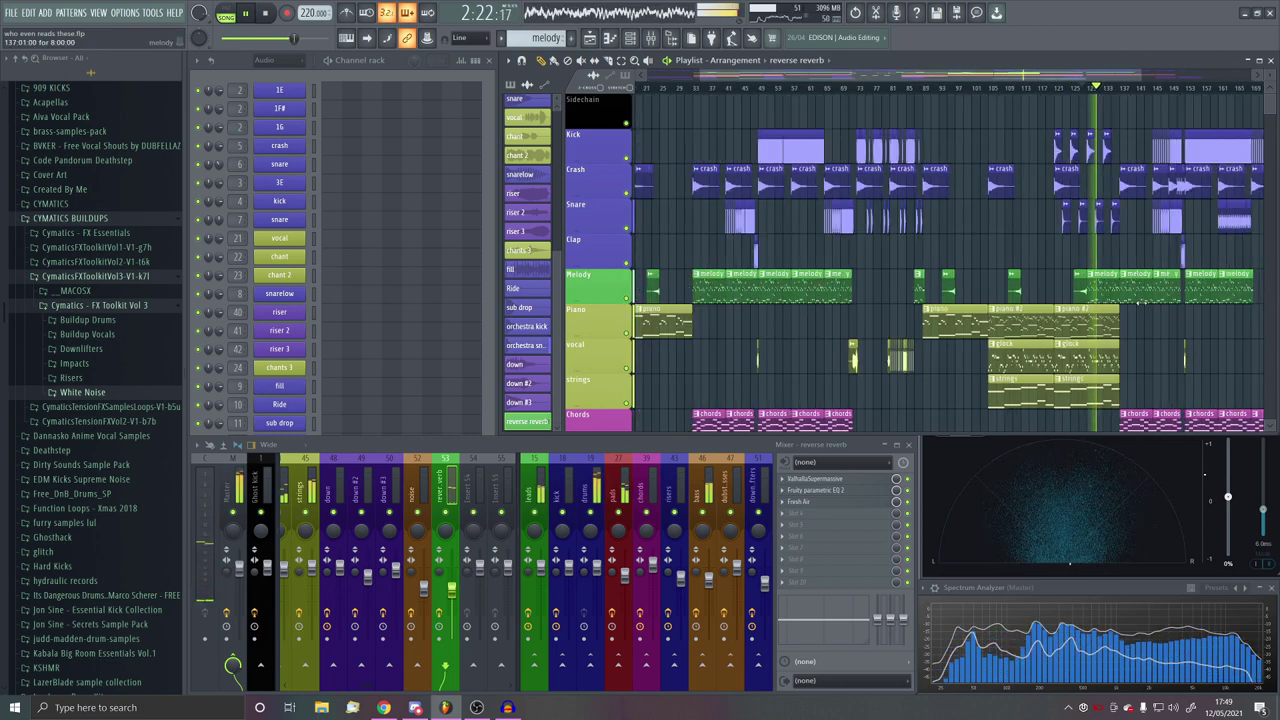
{"action": "scroll", "coordinate": [740, 322], "scroll_direction": "up", "scroll_amount": 4}
{"action": "scroll", "coordinate": [897, 314], "scroll_direction": "down", "scroll_amount": 3}
{"action": "scroll", "coordinate": [712, 305], "scroll_direction": "up", "scroll_amount": 4}
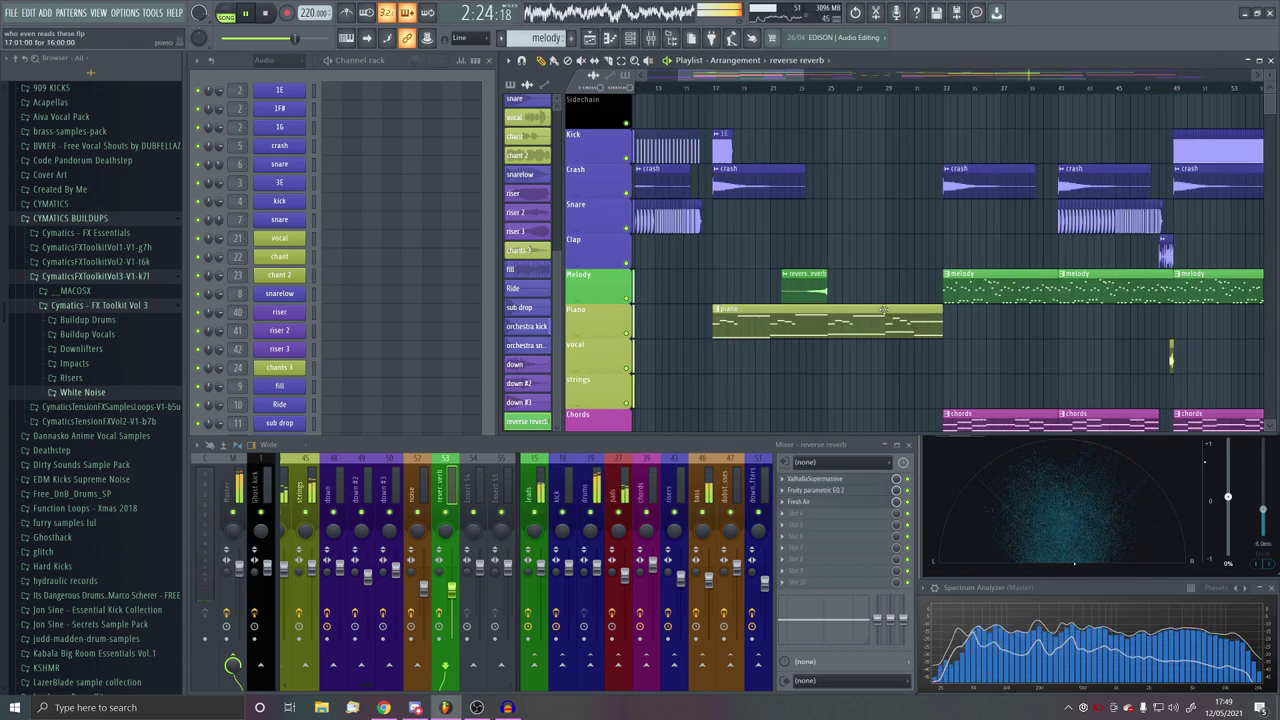
Step: Stop playback and place a reverse reverb clip on the Melody track leading into the first melody at bar 33
{"action": "scroll", "coordinate": [943, 277], "scroll_direction": "up", "scroll_amount": 4}
{"action": "key", "text": "space"}
{"action": "scroll", "coordinate": [934, 279], "scroll_direction": "up", "scroll_amount": 2}
{"action": "left_click", "coordinate": [770, 289]}
{"action": "scroll", "coordinate": [920, 294], "scroll_direction": "up", "scroll_amount": 2}
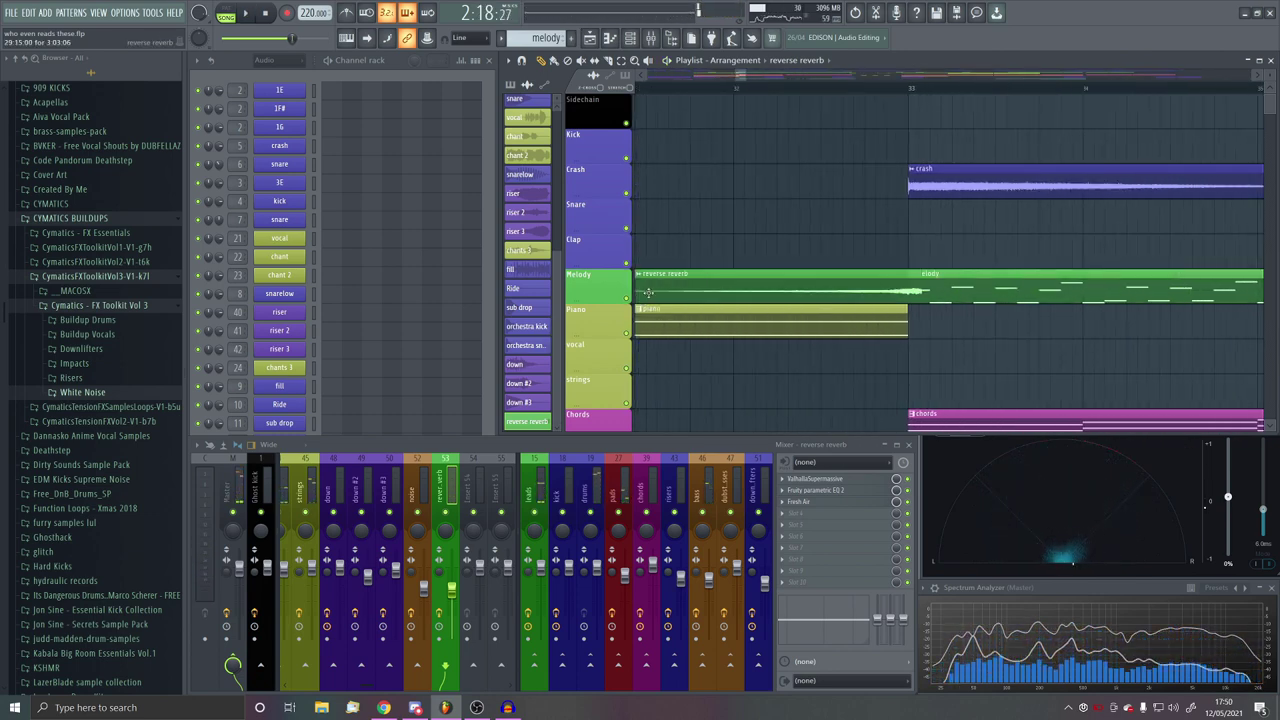
{"action": "scroll", "coordinate": [843, 289], "scroll_direction": "down", "scroll_amount": 3}
Step: Play the first piano section and the melody entry at bar 33 to check the reverse reverb transitions
{"action": "key", "text": "space"}
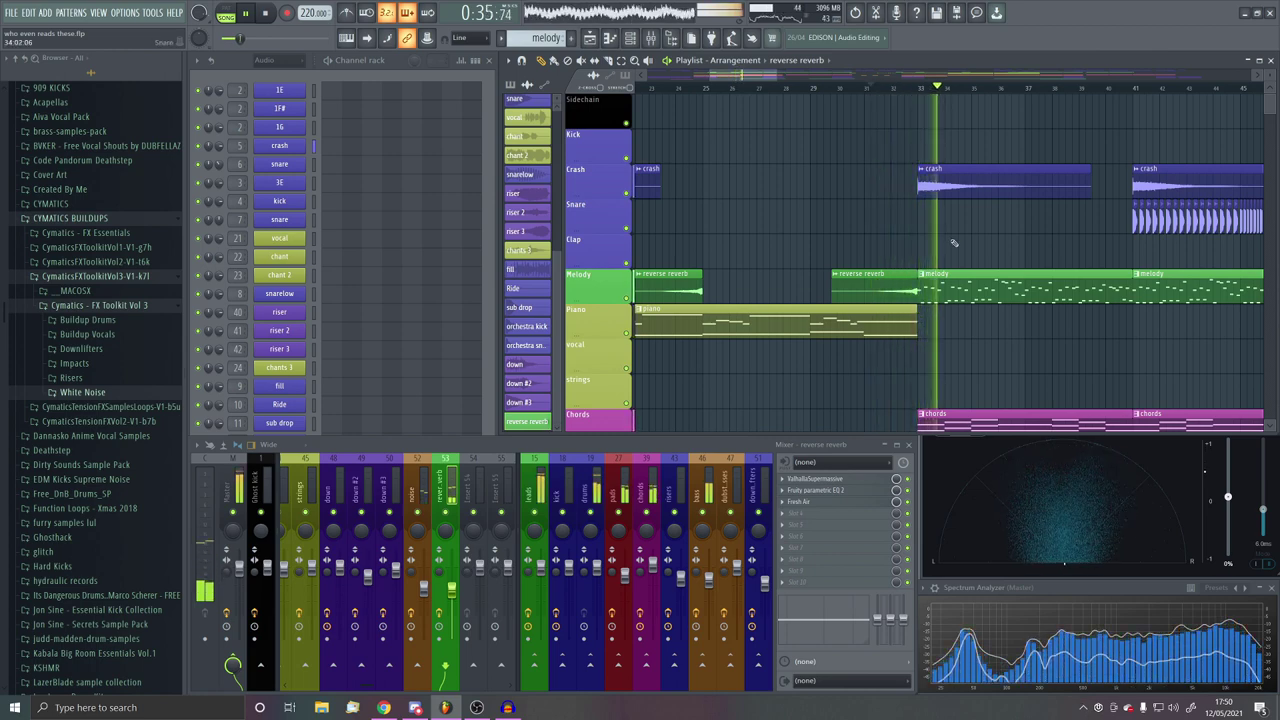
{"action": "key", "text": "space"}
{"action": "scroll", "coordinate": [874, 340], "scroll_direction": "down", "scroll_amount": 5}
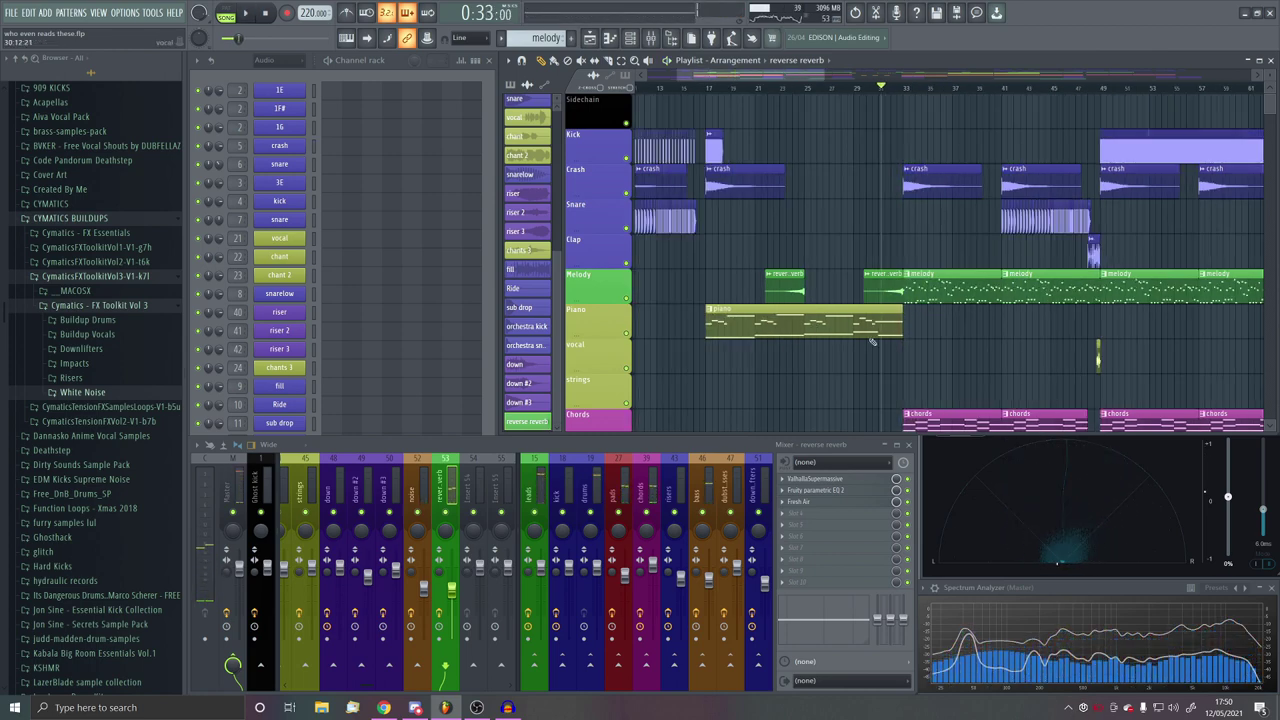
{"action": "scroll", "coordinate": [1089, 297], "scroll_direction": "up", "scroll_amount": 4}
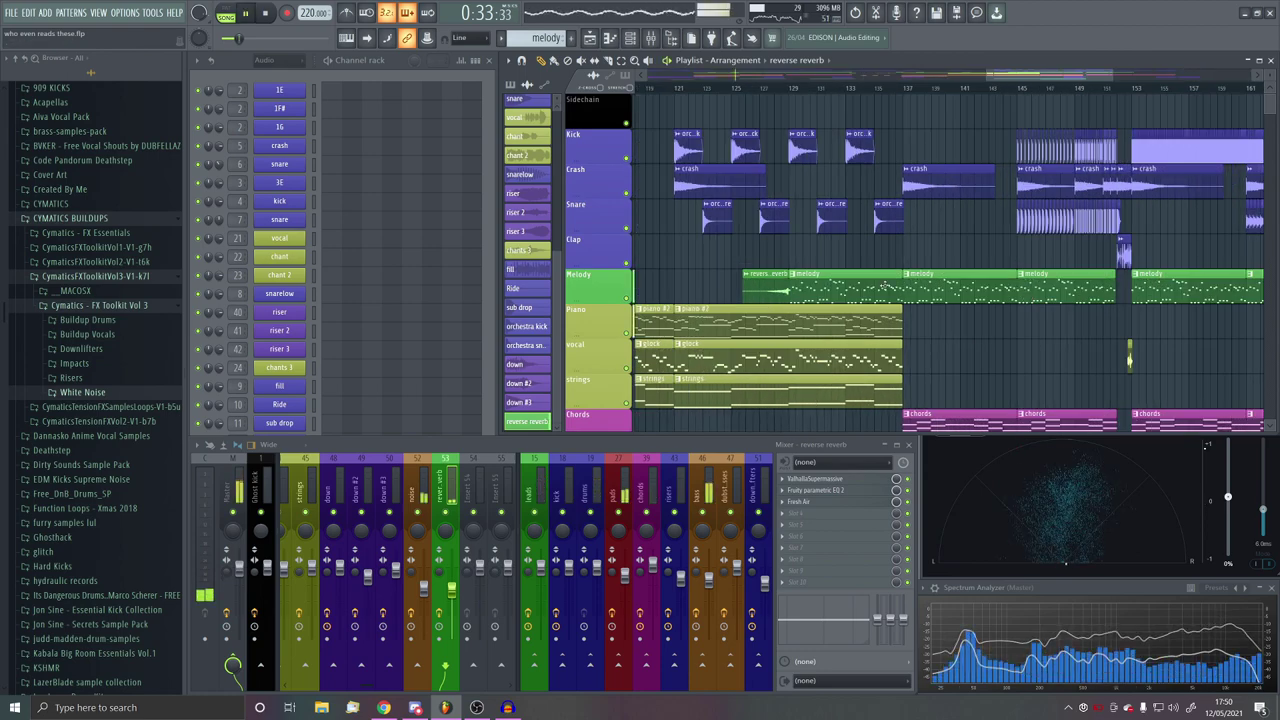
{"action": "scroll", "coordinate": [885, 288], "scroll_direction": "down", "scroll_amount": 5}
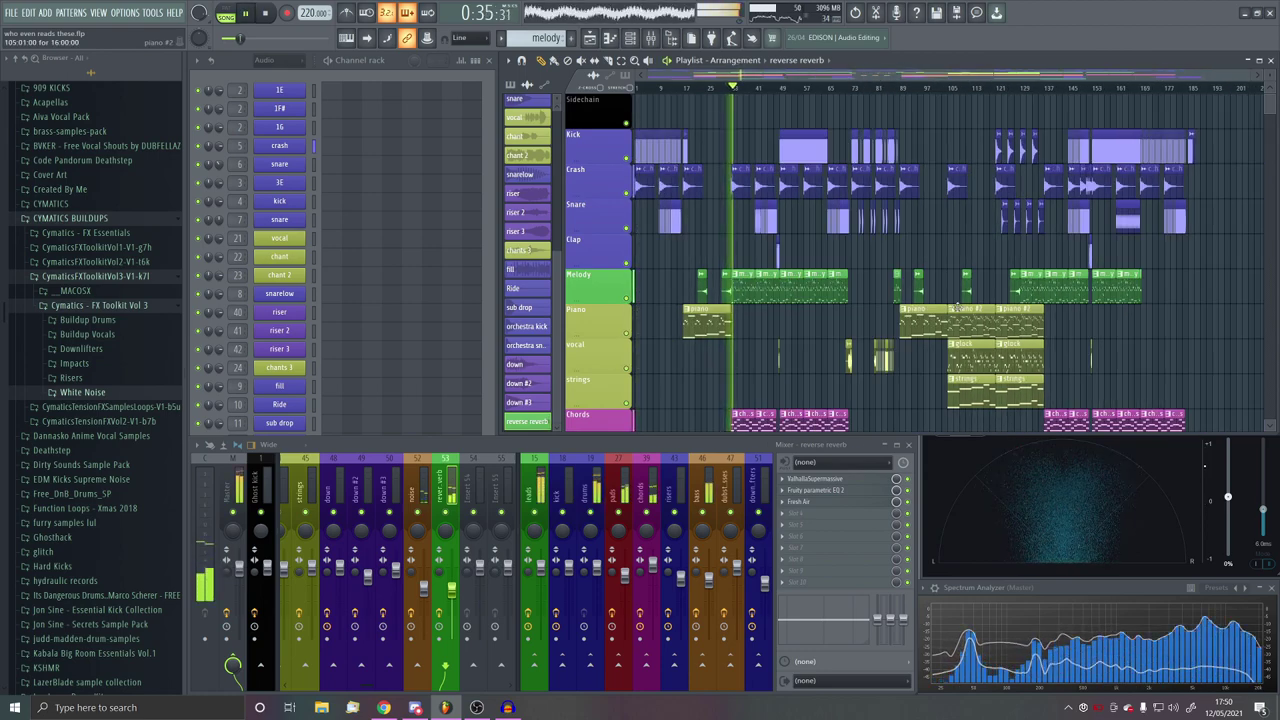
{"action": "scroll", "coordinate": [708, 329], "scroll_direction": "up", "scroll_amount": 3}
{"action": "scroll", "coordinate": [868, 325], "scroll_direction": "down", "scroll_amount": 2}
{"action": "scroll", "coordinate": [674, 324], "scroll_direction": "up", "scroll_amount": 2}
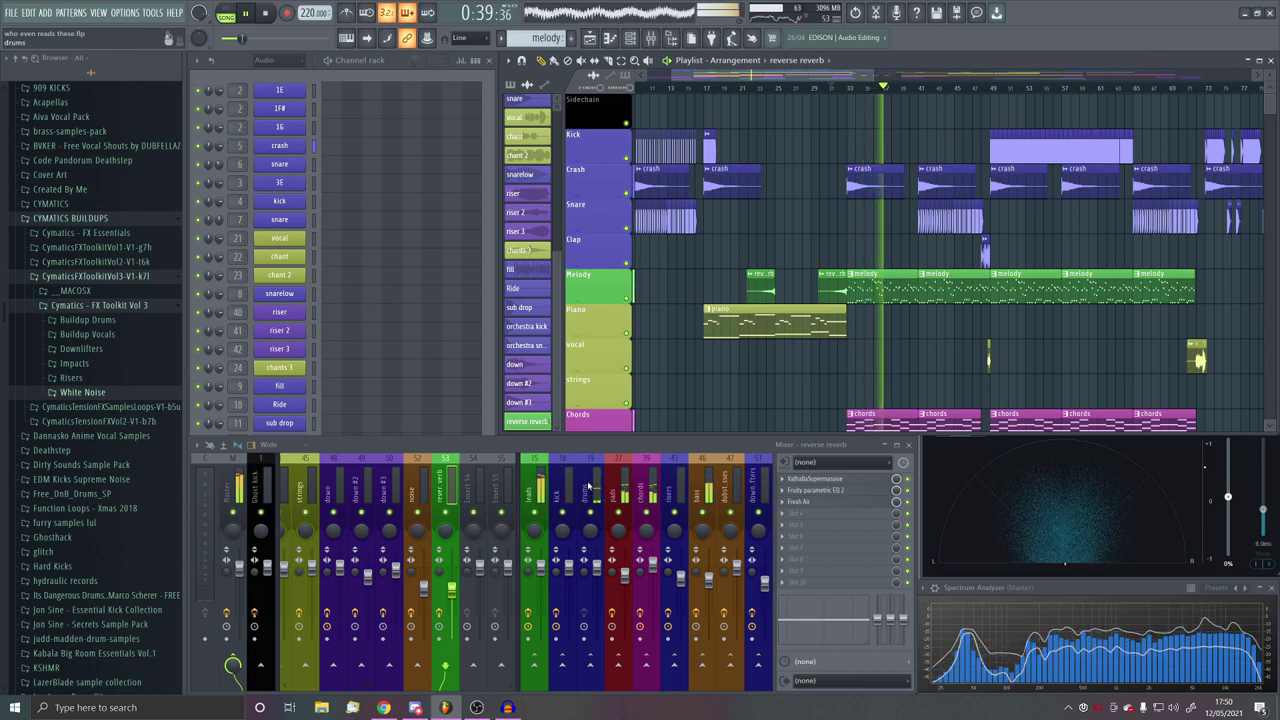
{"action": "scroll", "coordinate": [742, 310], "scroll_direction": "down", "scroll_amount": 3}
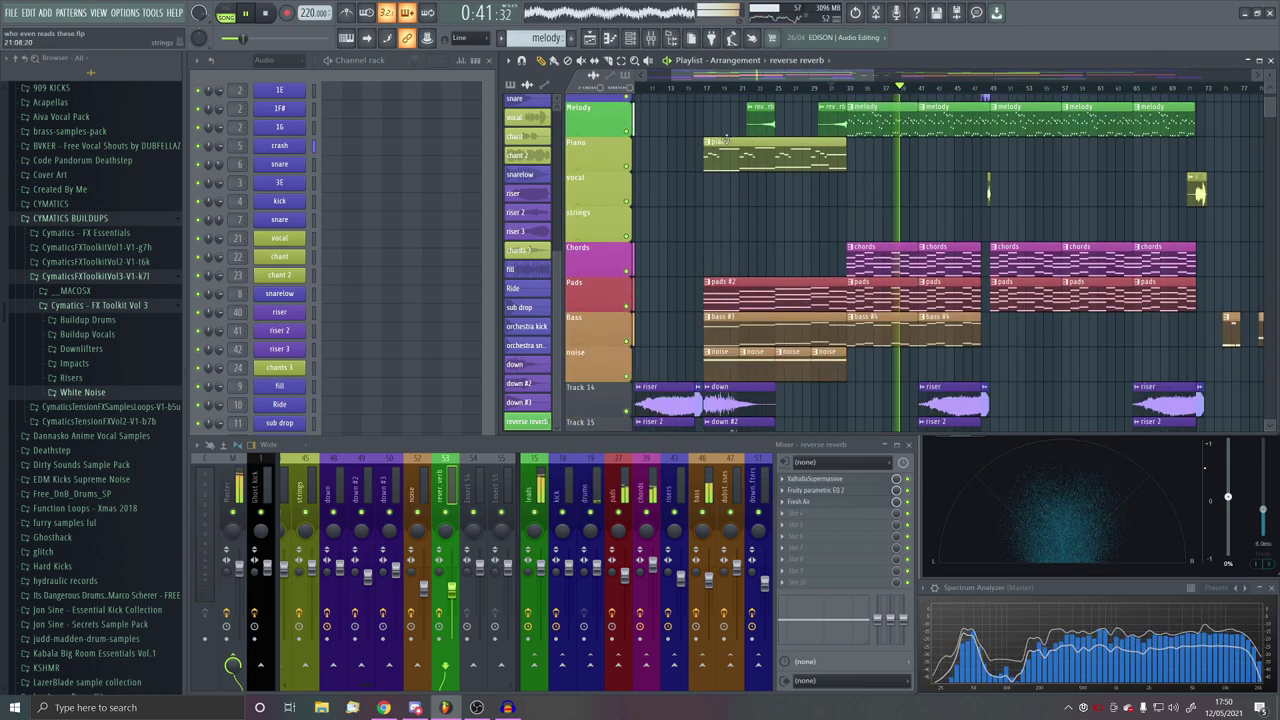
{"action": "left_click", "coordinate": [743, 88]}
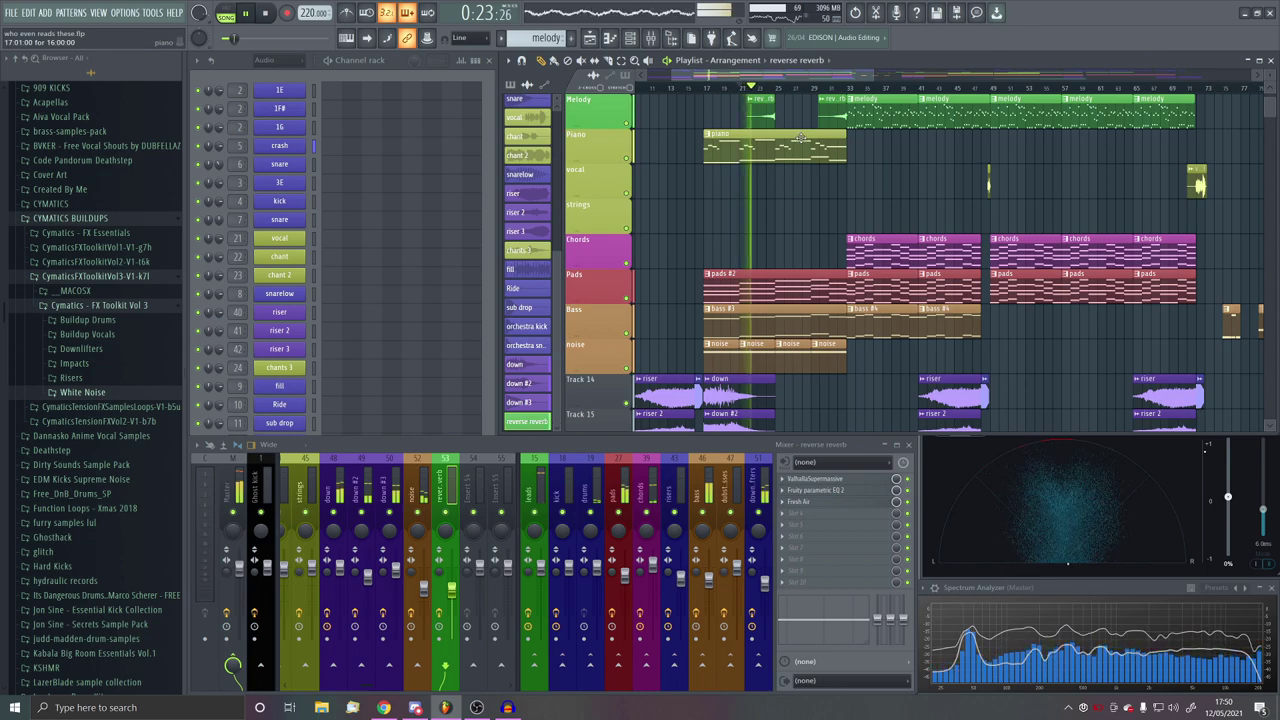
{"action": "scroll", "coordinate": [809, 180], "scroll_direction": "up", "scroll_amount": 3}
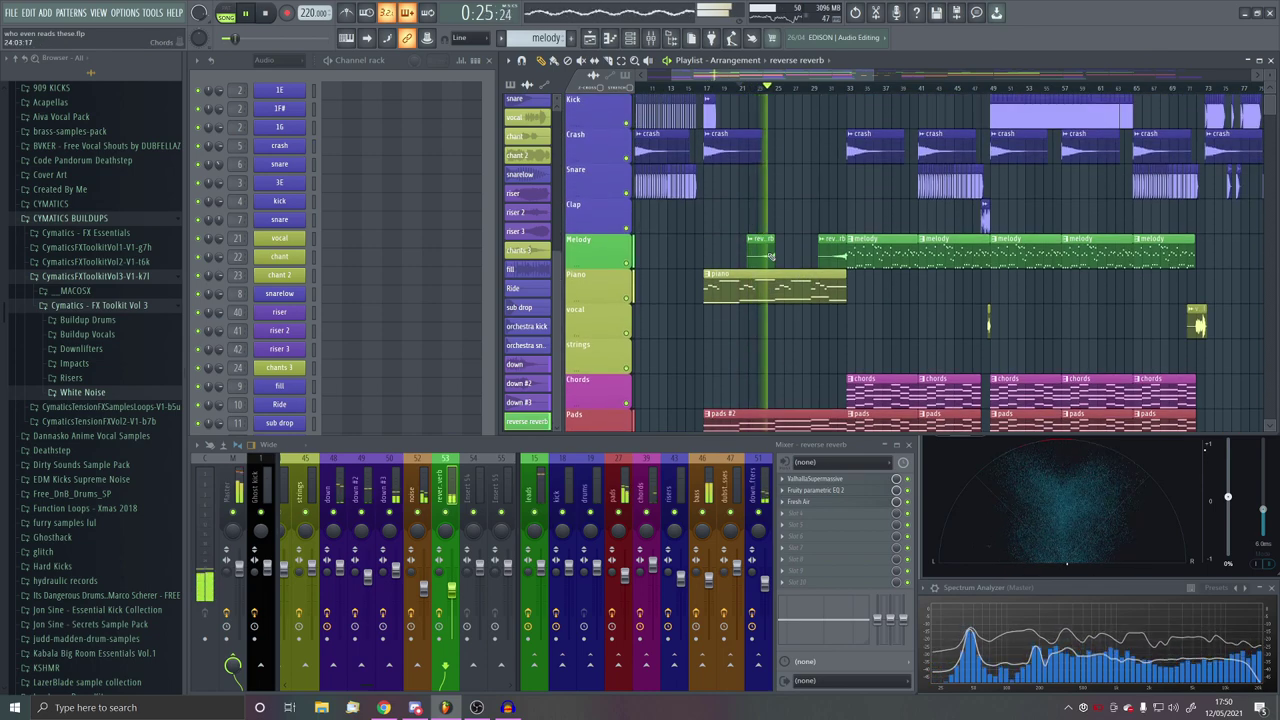
{"action": "left_click", "coordinate": [416, 707]}
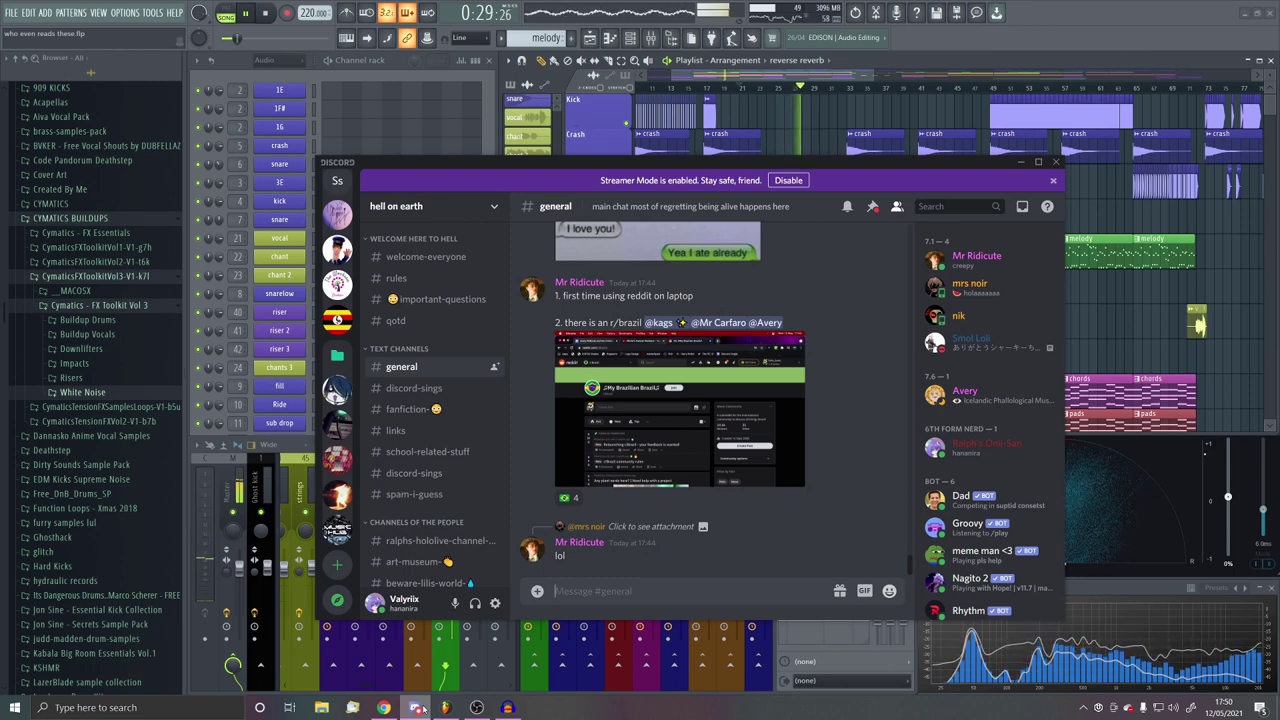
{"action": "left_click", "coordinate": [418, 709]}
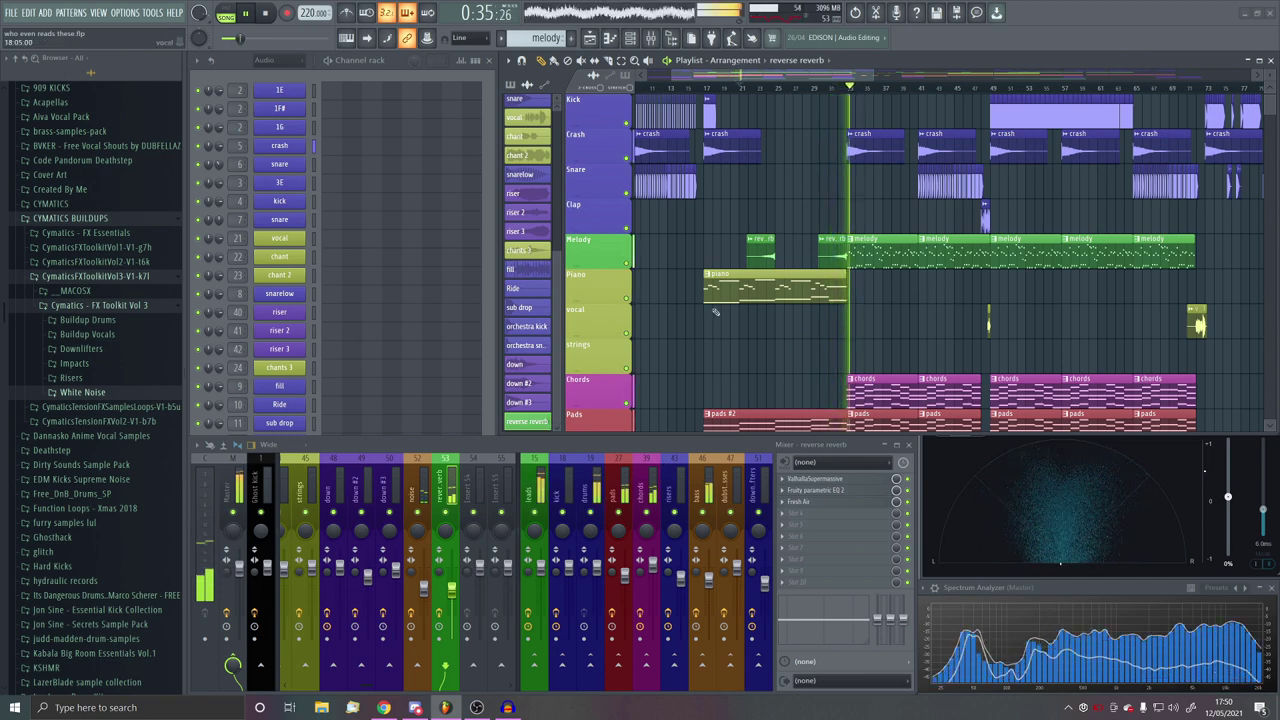
Step: Review the tracks while playing from about bar 72 and from the section after bar 89, and stop playback
{"action": "scroll", "coordinate": [715, 312], "scroll_direction": "down", "scroll_amount": 3}
{"action": "scroll", "coordinate": [811, 212], "scroll_direction": "down", "scroll_amount": 8}
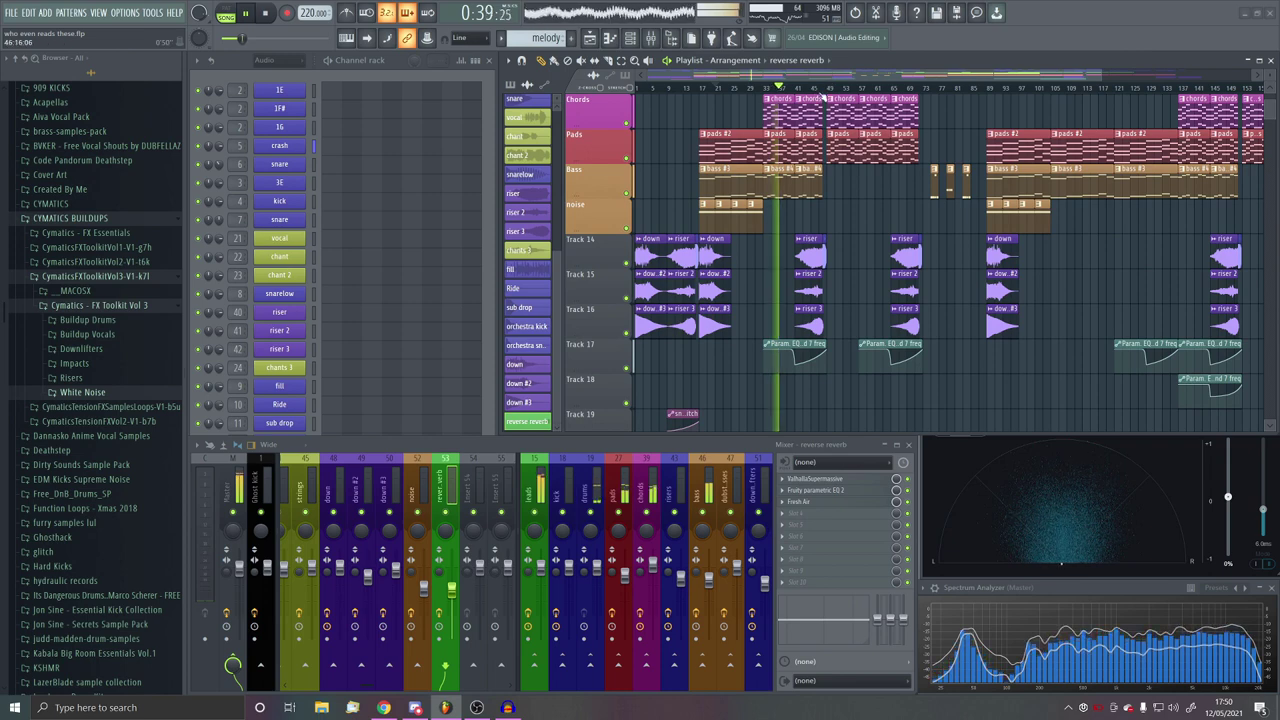
{"action": "scroll", "coordinate": [830, 124], "scroll_direction": "up", "scroll_amount": 5}
{"action": "left_click", "coordinate": [925, 88]}
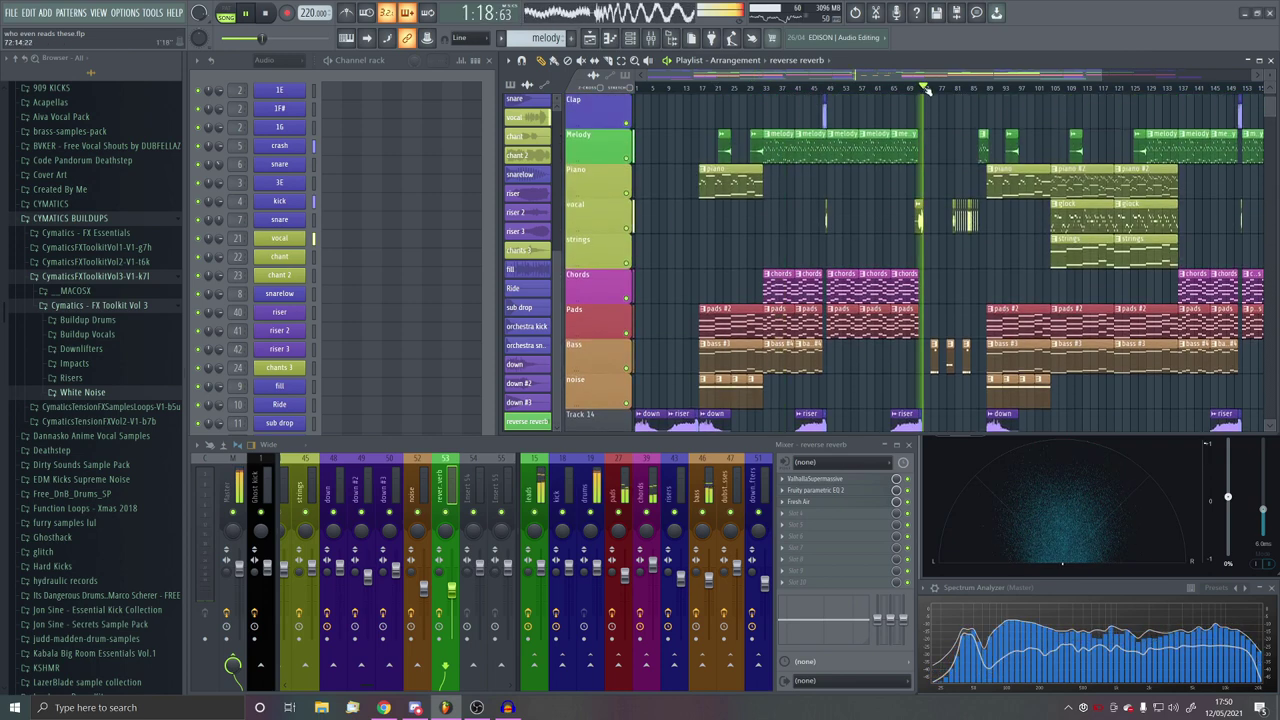
{"action": "scroll", "coordinate": [1062, 130], "scroll_direction": "up", "scroll_amount": 4}
{"action": "scroll", "coordinate": [1064, 130], "scroll_direction": "up", "scroll_amount": 1}
{"action": "left_click", "coordinate": [999, 88]}
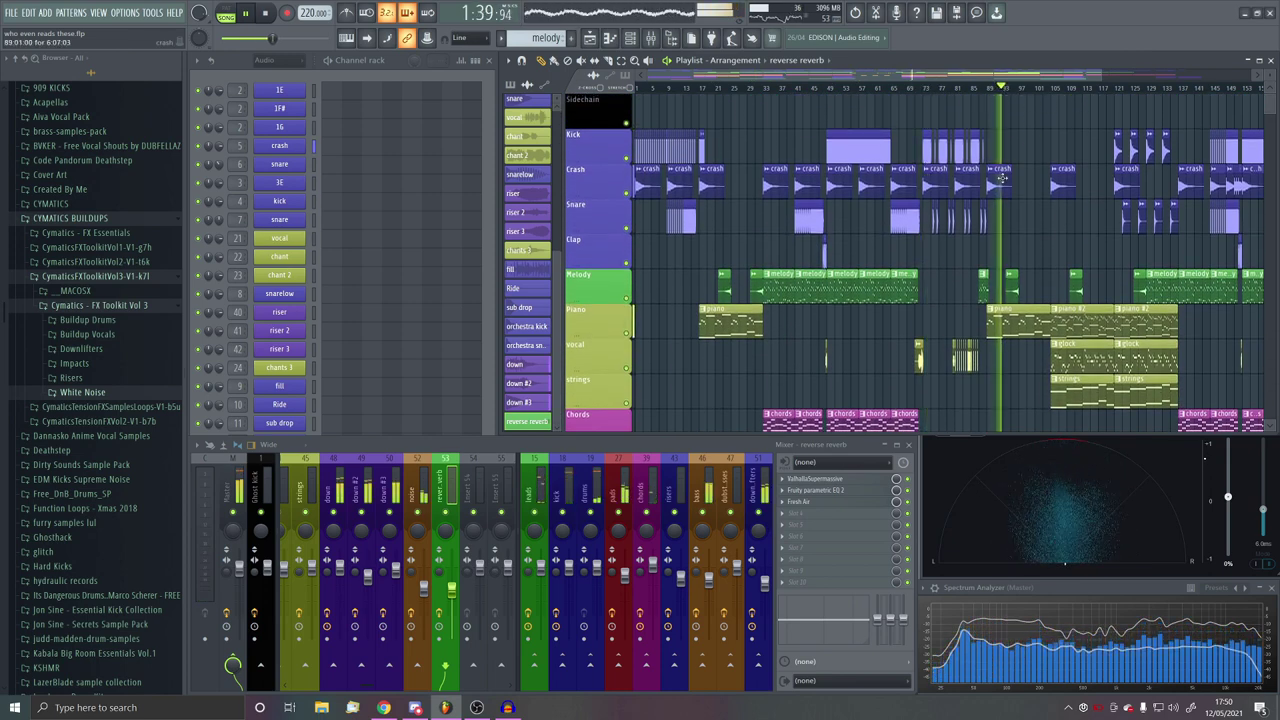
{"action": "scroll", "coordinate": [1000, 178], "scroll_direction": "down", "scroll_amount": 3}
{"action": "scroll", "coordinate": [1001, 180], "scroll_direction": "down", "scroll_amount": 3}
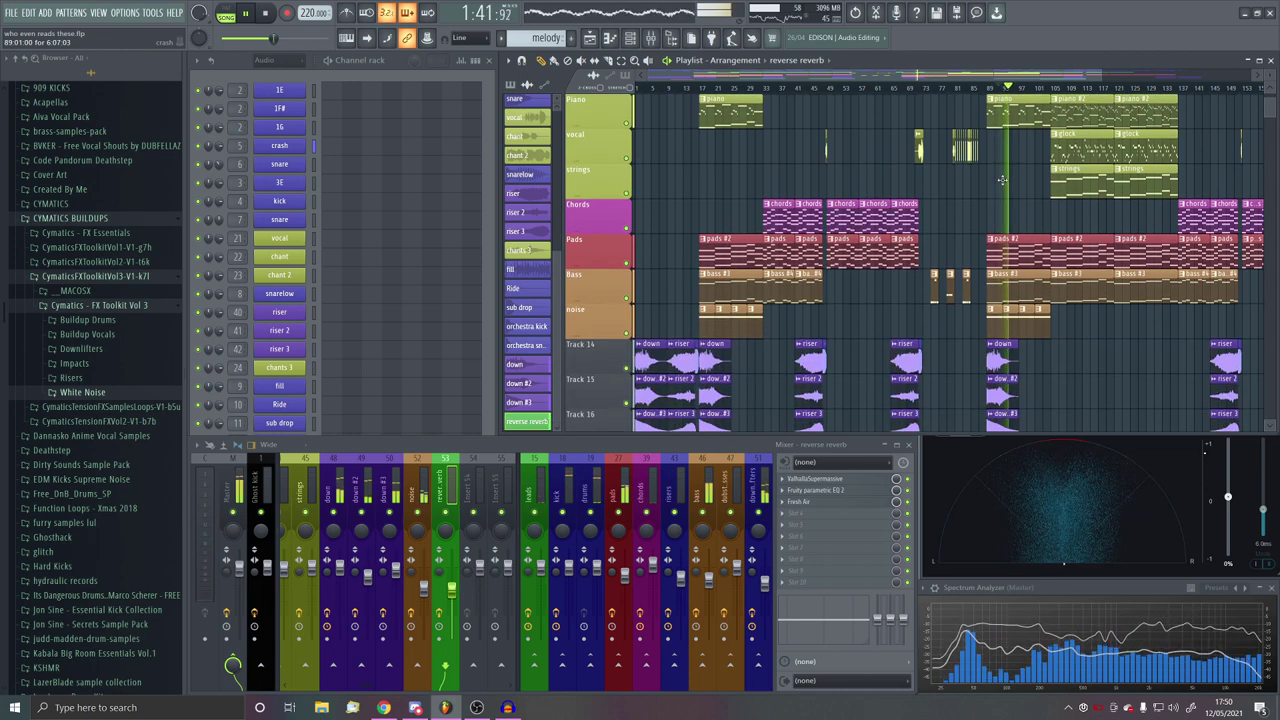
{"action": "key", "text": "space"}
Step: Add Fruity Parametric EQ 2 to the white noise mixer insert and shape band 1 as a steep high-pass filter
{"action": "scroll", "coordinate": [1001, 180], "scroll_direction": "down", "scroll_amount": 4}
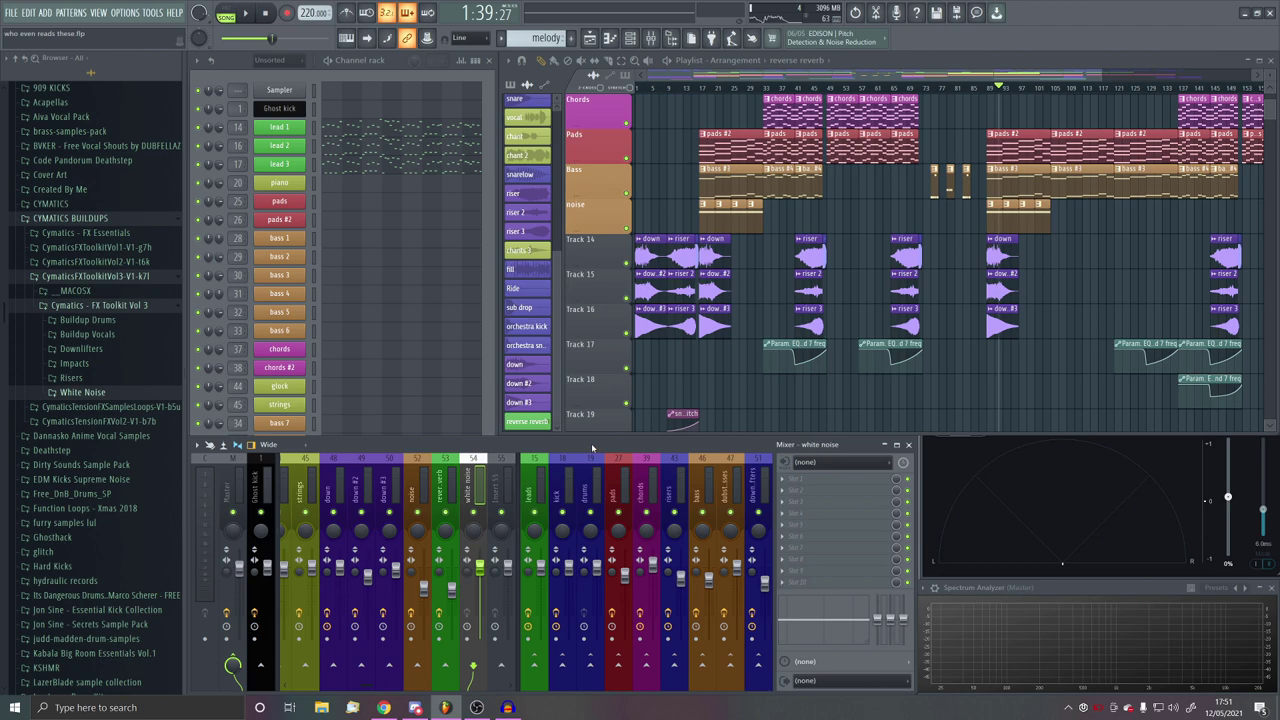
{"action": "scroll", "coordinate": [878, 284], "scroll_direction": "up", "scroll_amount": 6}
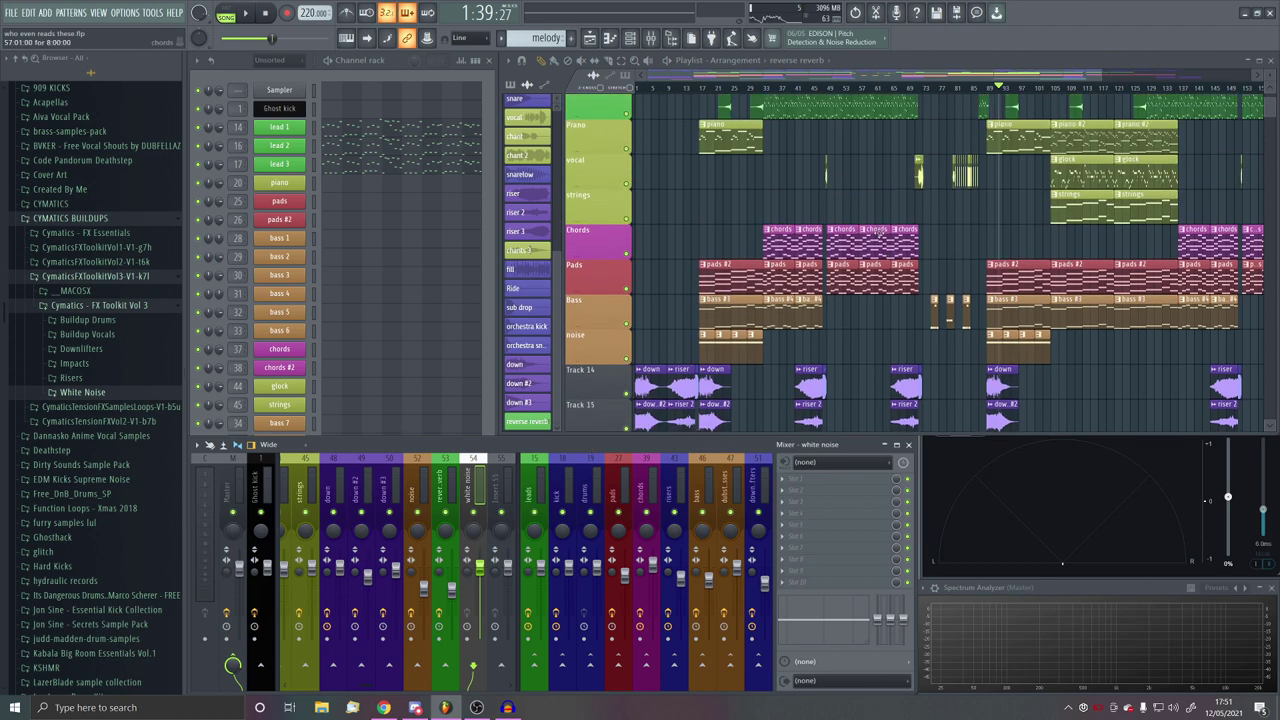
{"action": "scroll", "coordinate": [878, 284], "scroll_direction": "down", "scroll_amount": 1}
{"action": "scroll", "coordinate": [856, 295], "scroll_direction": "up", "scroll_amount": 5}
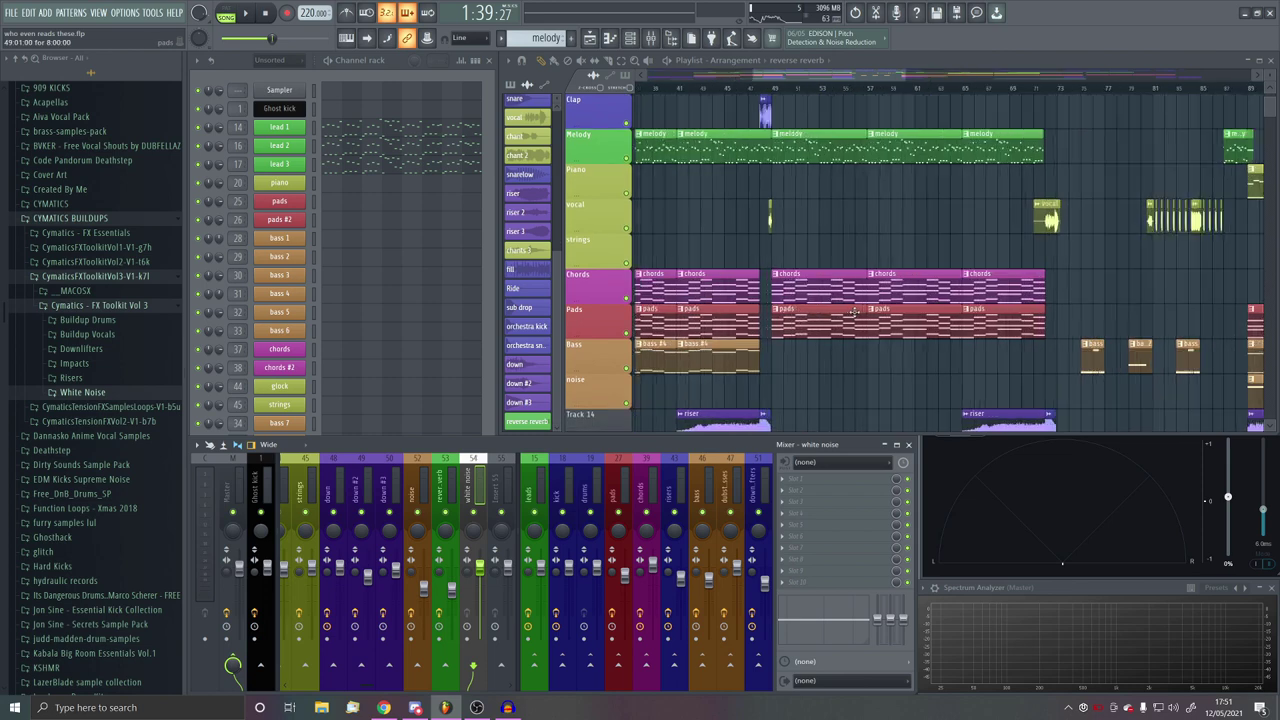
{"action": "scroll", "coordinate": [806, 320], "scroll_direction": "down", "scroll_amount": 5}
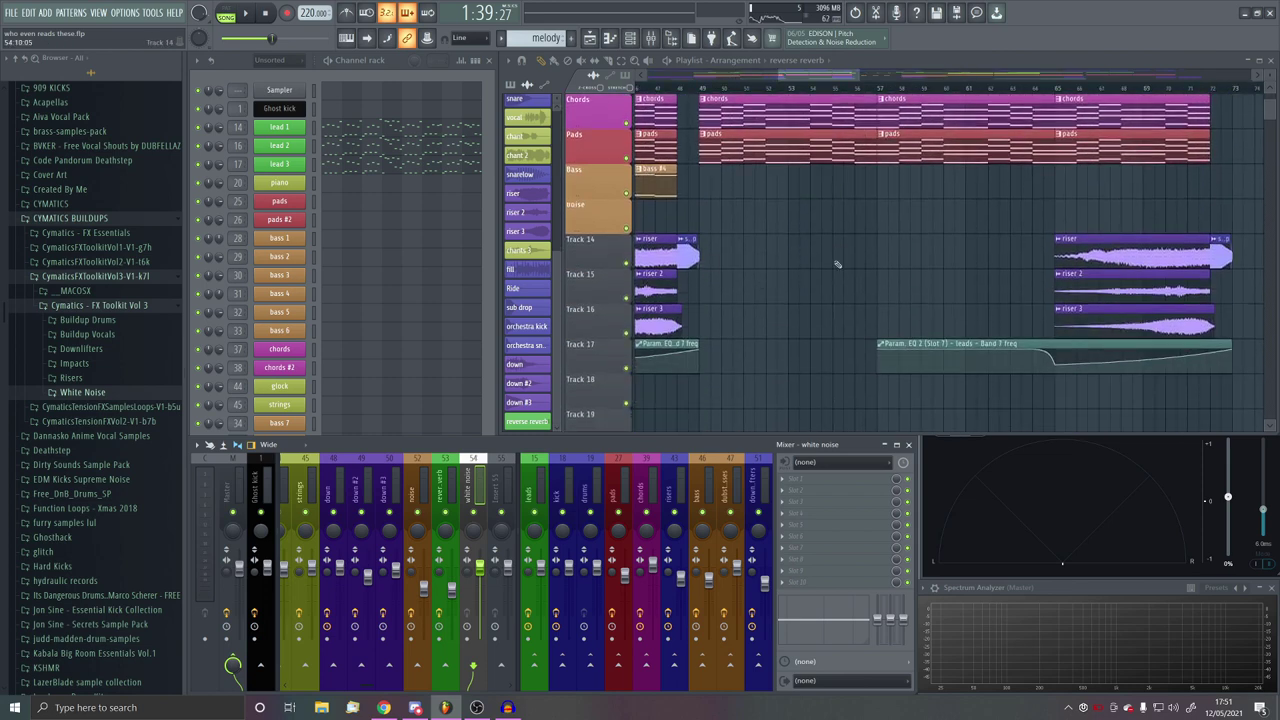
{"action": "scroll", "coordinate": [1046, 240], "scroll_direction": "up", "scroll_amount": 5}
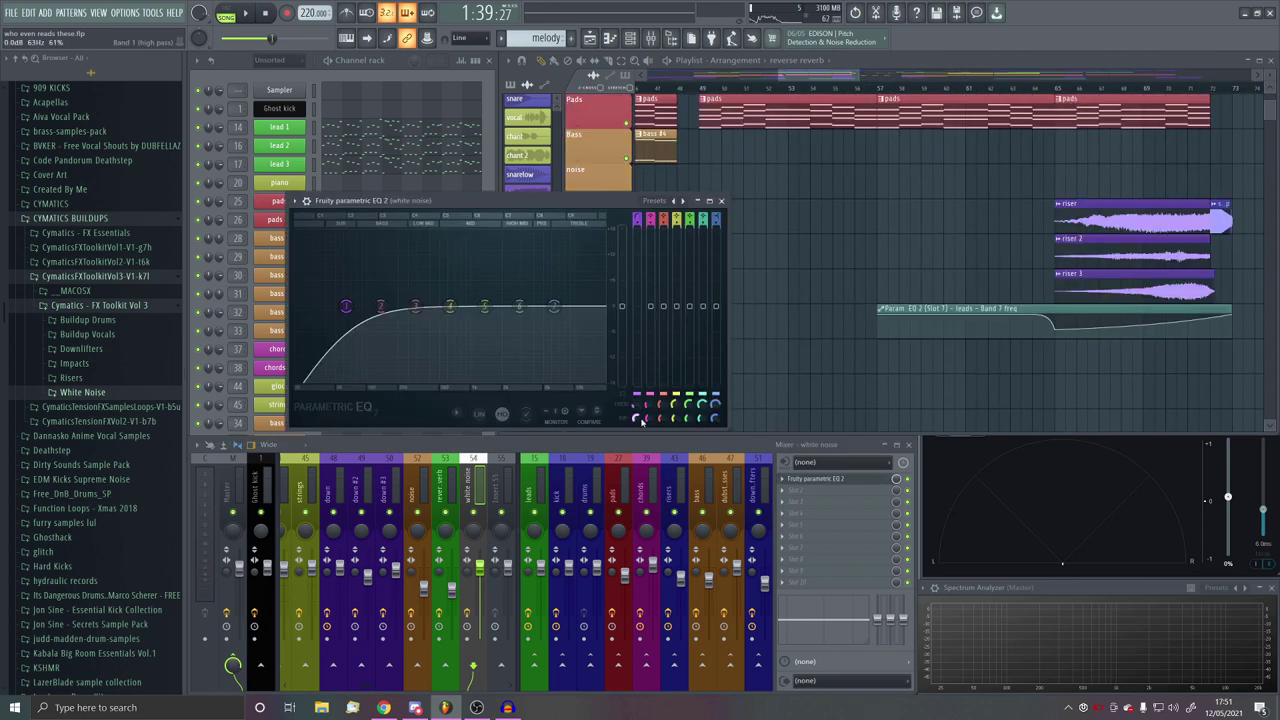
{"action": "left_click_drag", "start_coordinate": [357, 320], "coordinate": [443, 281]}
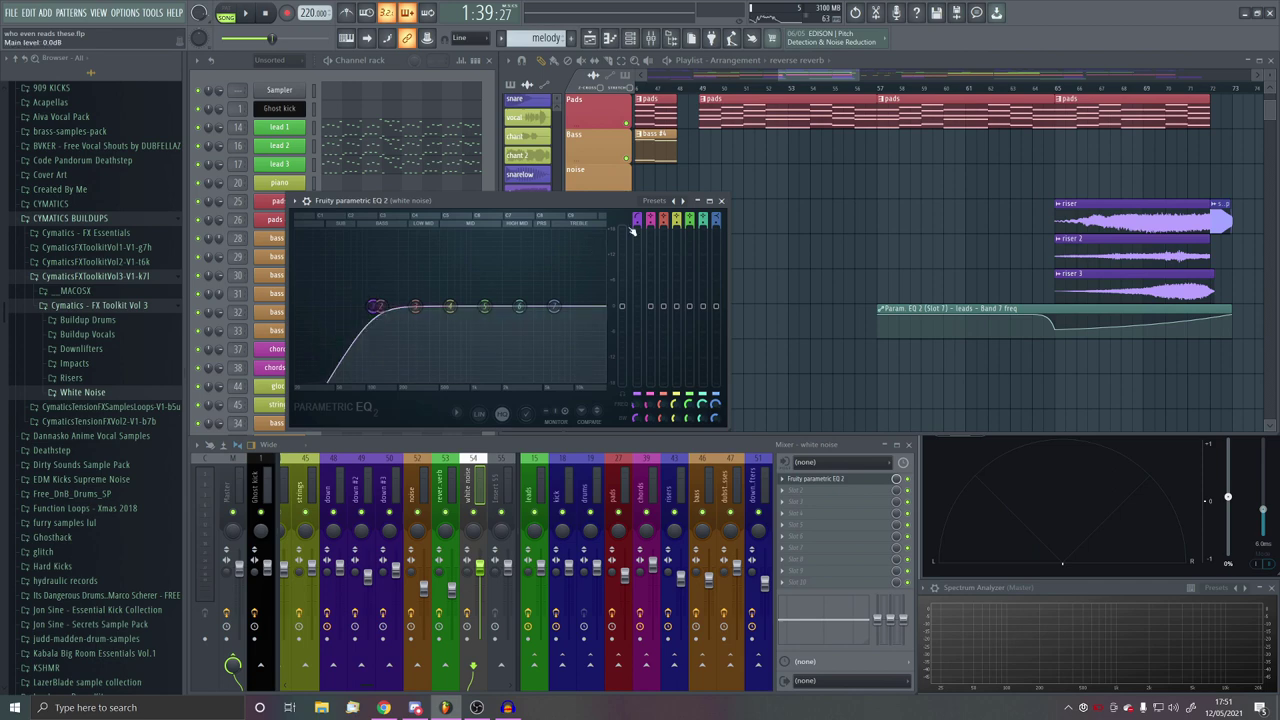
{"action": "left_click", "coordinate": [843, 481]}
{"action": "left_click", "coordinate": [843, 481]}
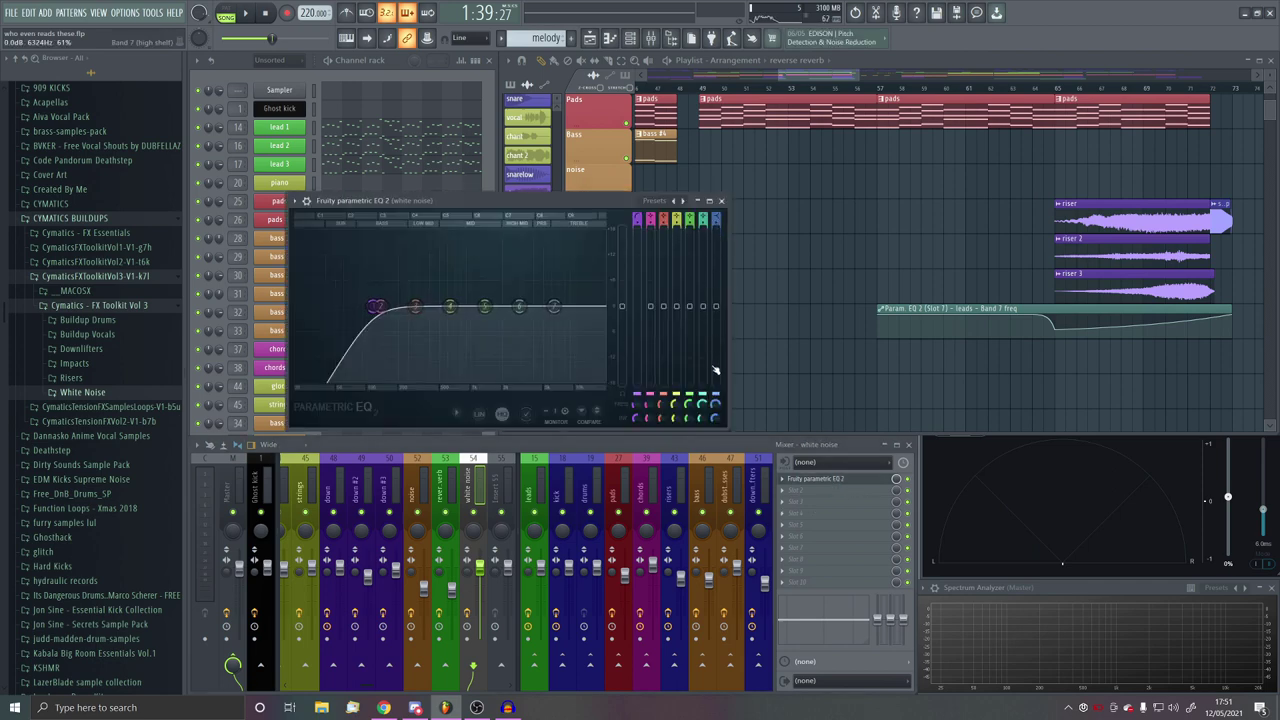
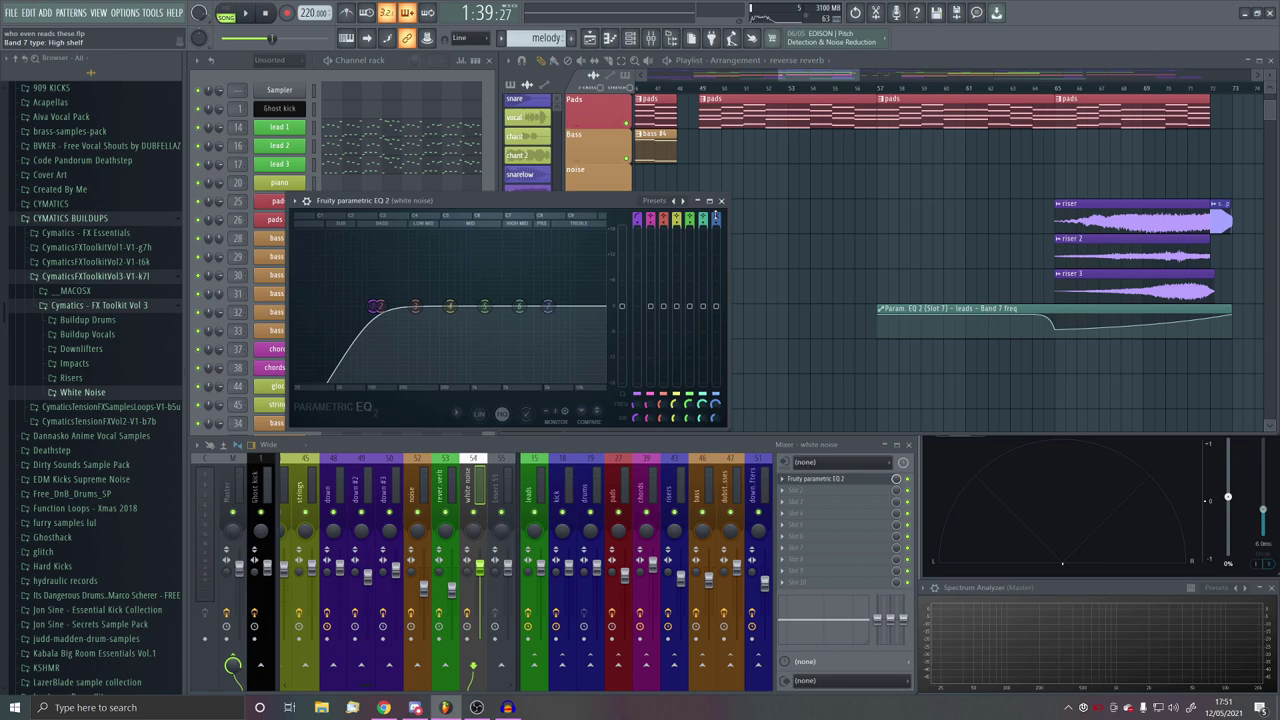
Step: Make band 7 of the white noise EQ a resonant low-pass filter and lower its frequency to between bands 2 and 3
{"action": "scroll", "coordinate": [716, 216], "scroll_direction": "down", "scroll_amount": 6}
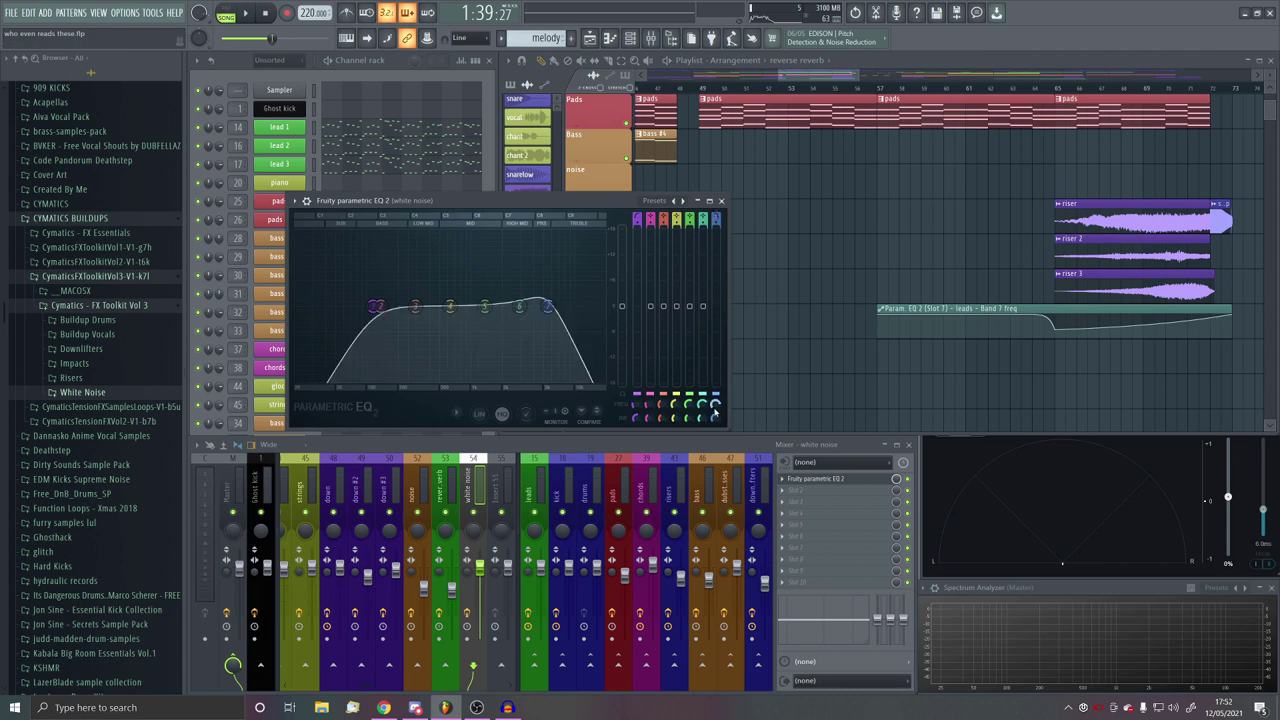
{"action": "left_click_drag", "start_coordinate": [715, 407], "coordinate": [715, 416]}
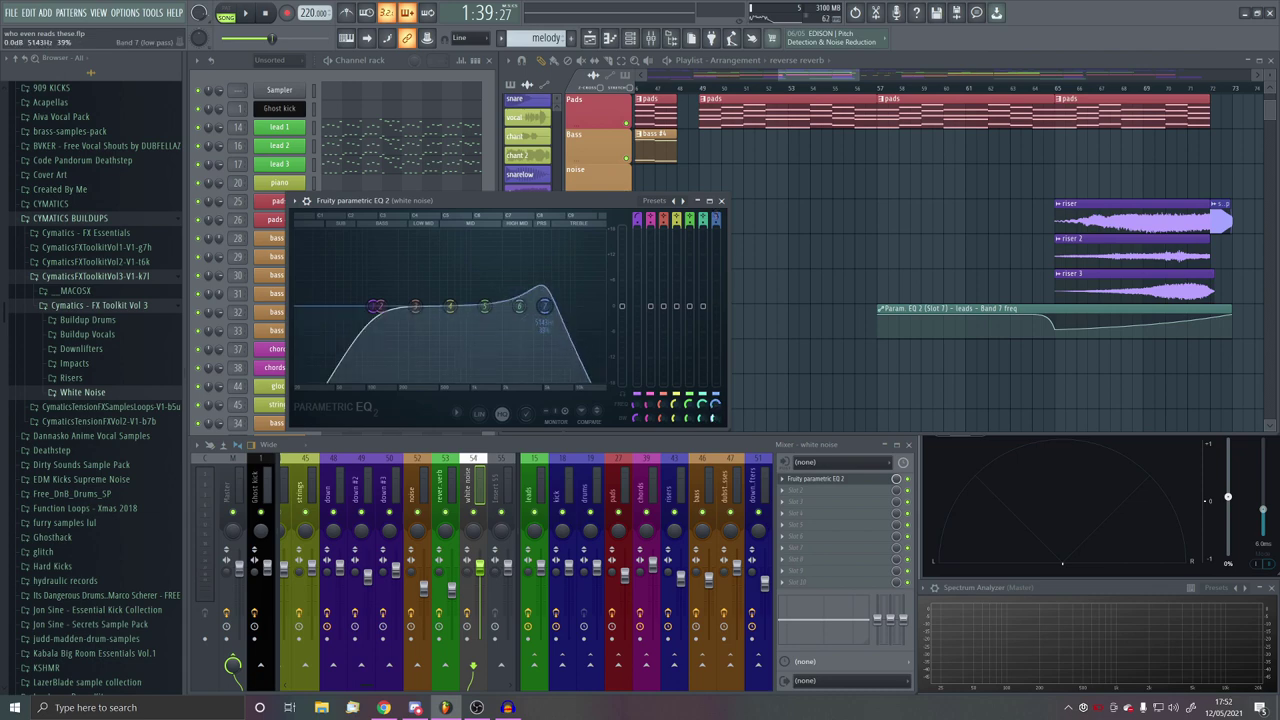
{"action": "scroll", "coordinate": [545, 306], "scroll_direction": "down", "scroll_amount": 3}
{"action": "left_click_drag", "start_coordinate": [545, 306], "coordinate": [396, 303]}
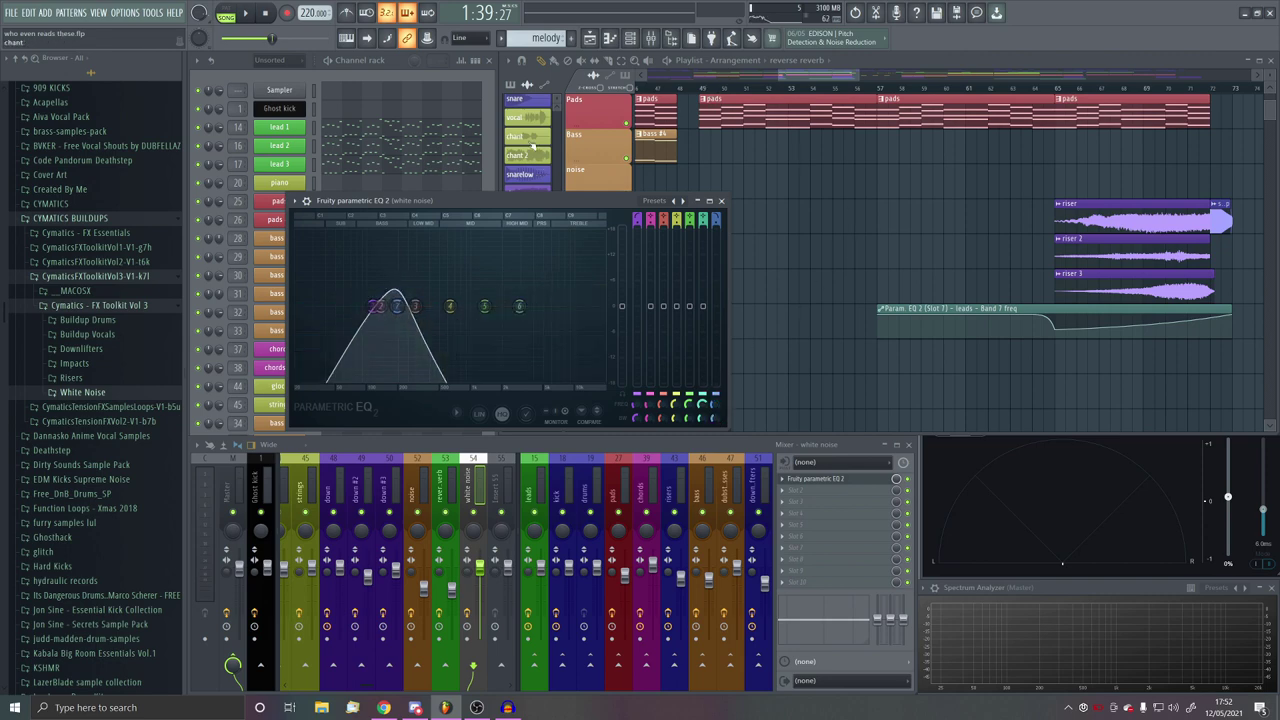
Step: Create a new pattern named "white noise"
{"action": "left_click", "coordinate": [566, 38]}
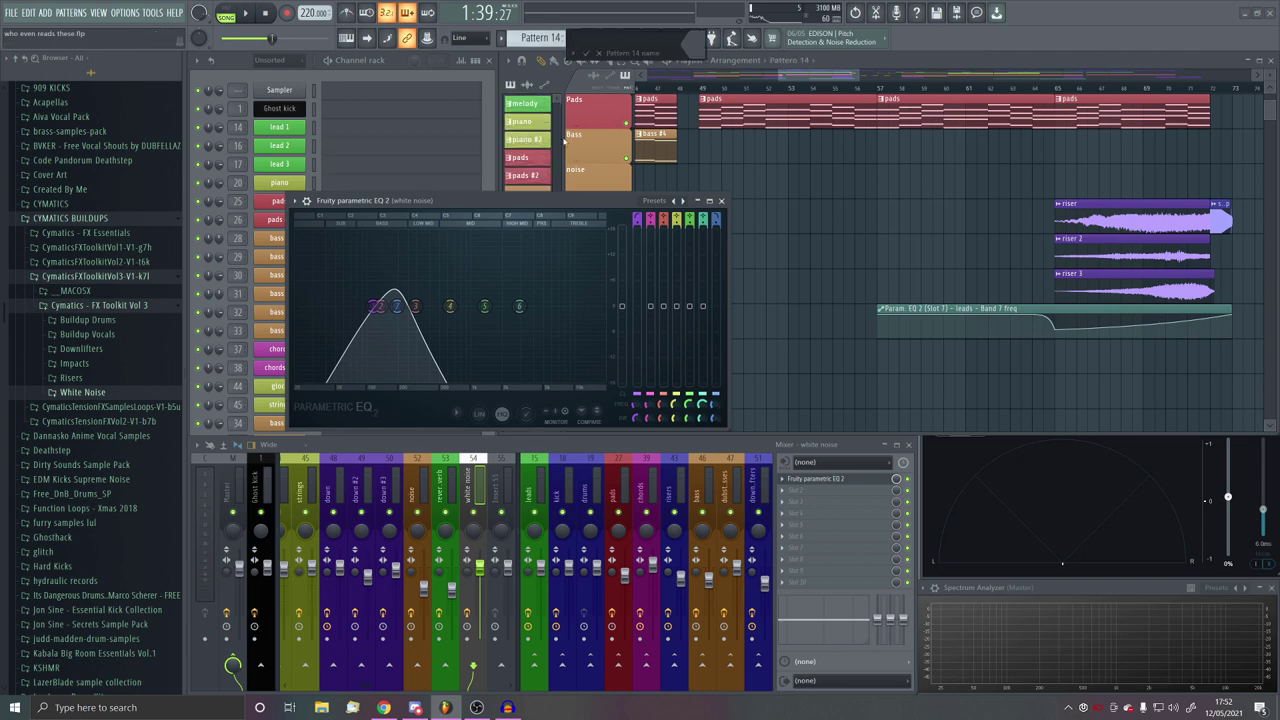
{"action": "left_click", "coordinate": [698, 52]}
{"action": "left_click", "coordinate": [885, 338]}
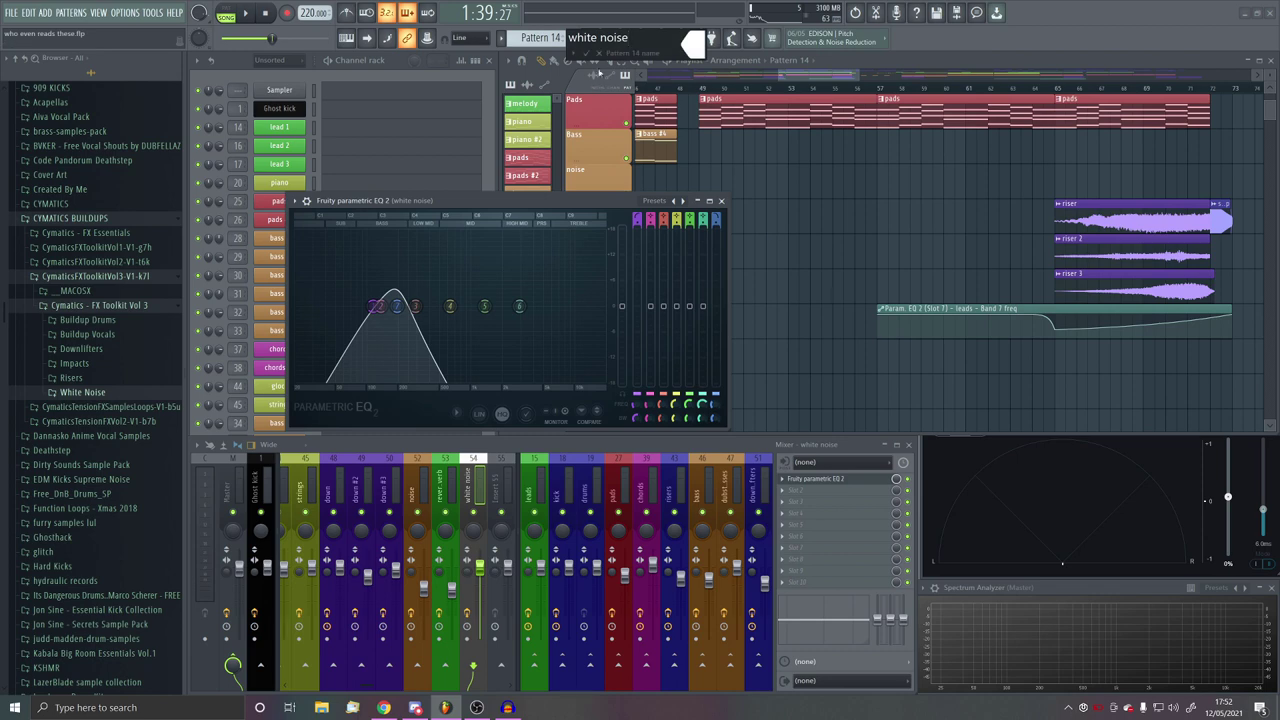
{"action": "type", "text": "white noise"}
{"action": "key", "text": "Return"}
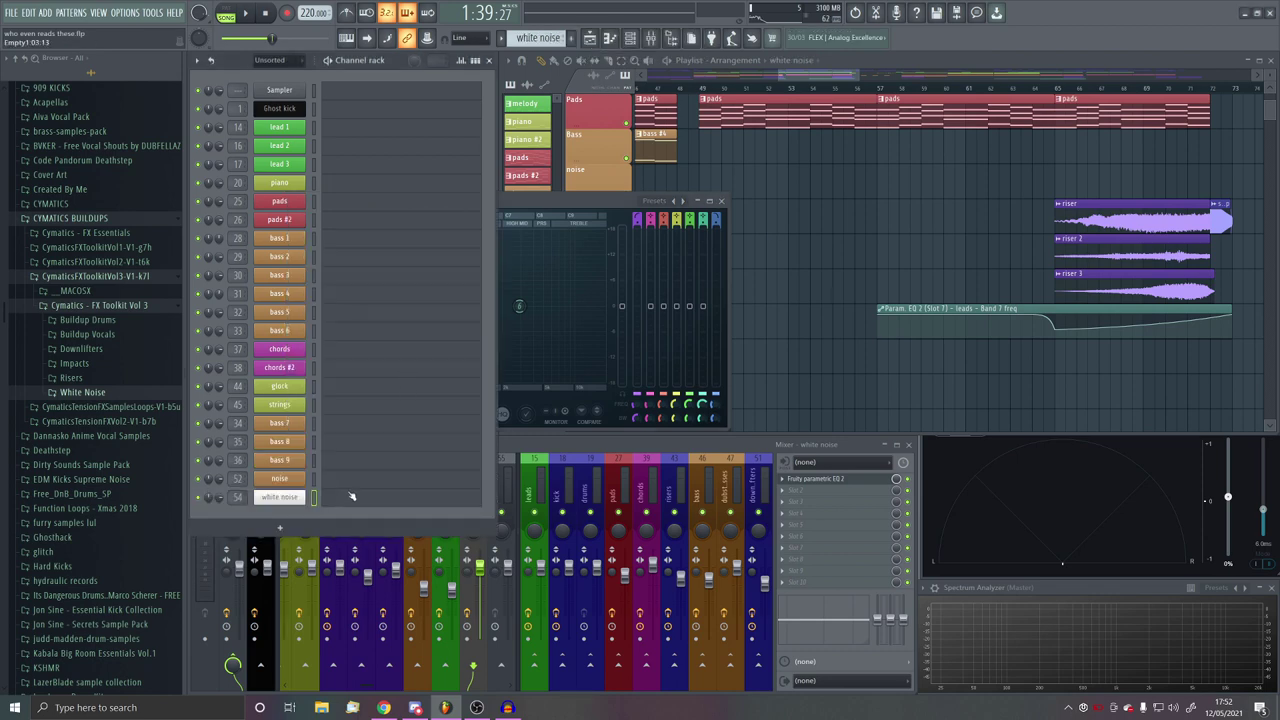
Step: Draw one sustained note lasting eight bars, up to bar 9, for the white noise channel and close the piano roll
{"action": "left_click", "coordinate": [351, 496]}
{"action": "left_click_drag", "start_coordinate": [701, 379], "coordinate": [533, 376]}
{"action": "mouse_move", "coordinate": [988, 377]}
{"action": "left_mouse_down"}
{"action": "mouse_move", "coordinate": [819, 379]}
{"action": "mouse_move", "coordinate": [1100, 378]}
{"action": "mouse_move", "coordinate": [937, 380]}
{"action": "mouse_move", "coordinate": [858, 443]}
{"action": "left_mouse_up"}
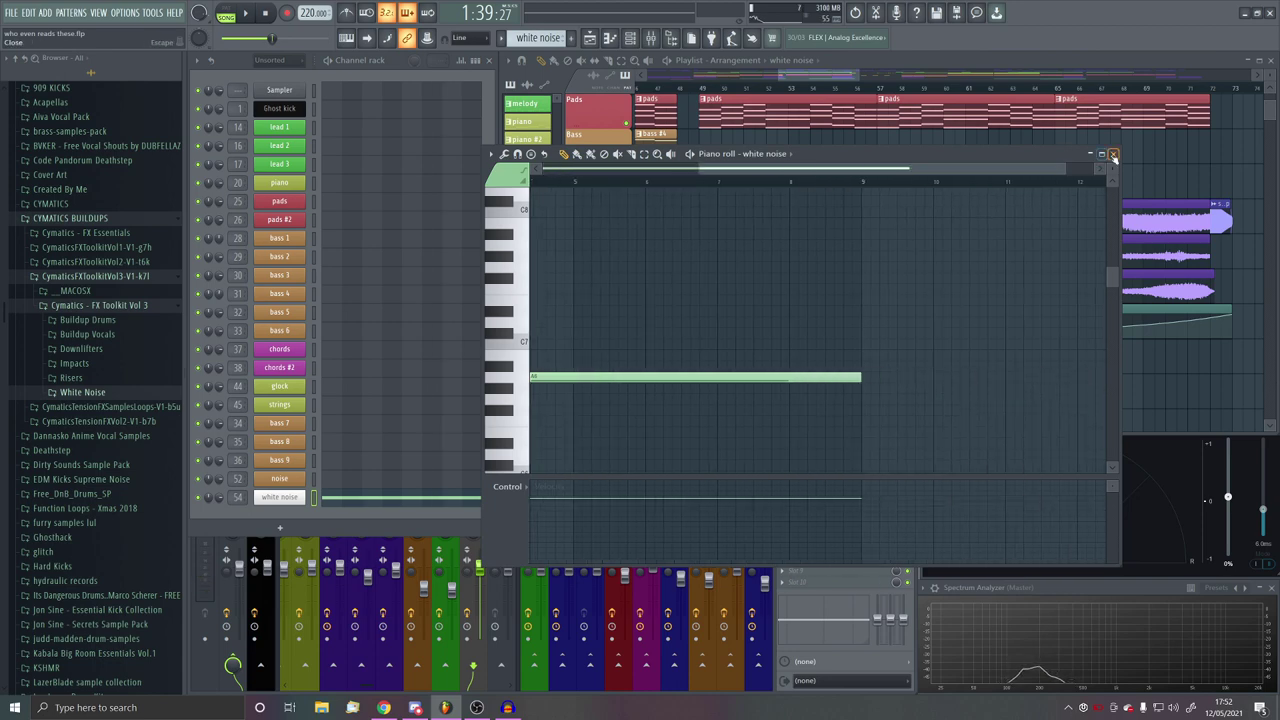
{"action": "left_click", "coordinate": [1113, 156]}
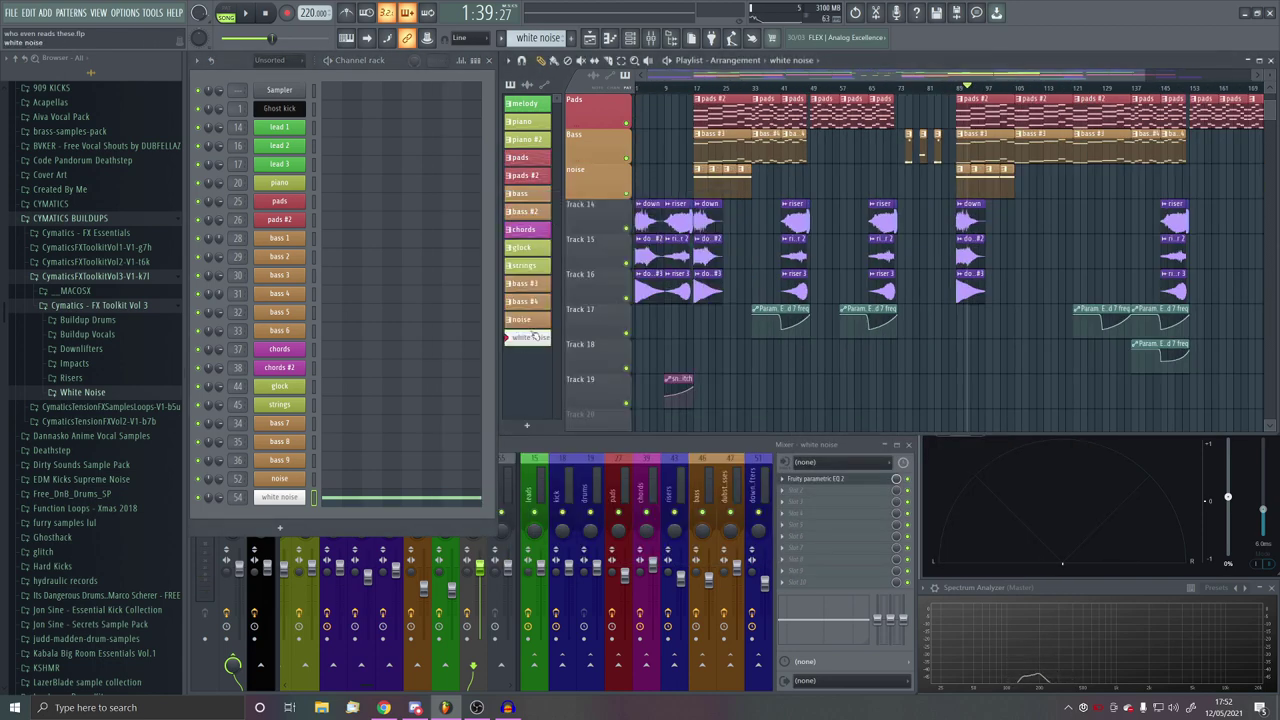
Step: Place the white noise pattern on Track 14 at bar 49 and duplicate it directly after
{"action": "scroll", "coordinate": [748, 238], "scroll_direction": "up", "scroll_amount": 8}
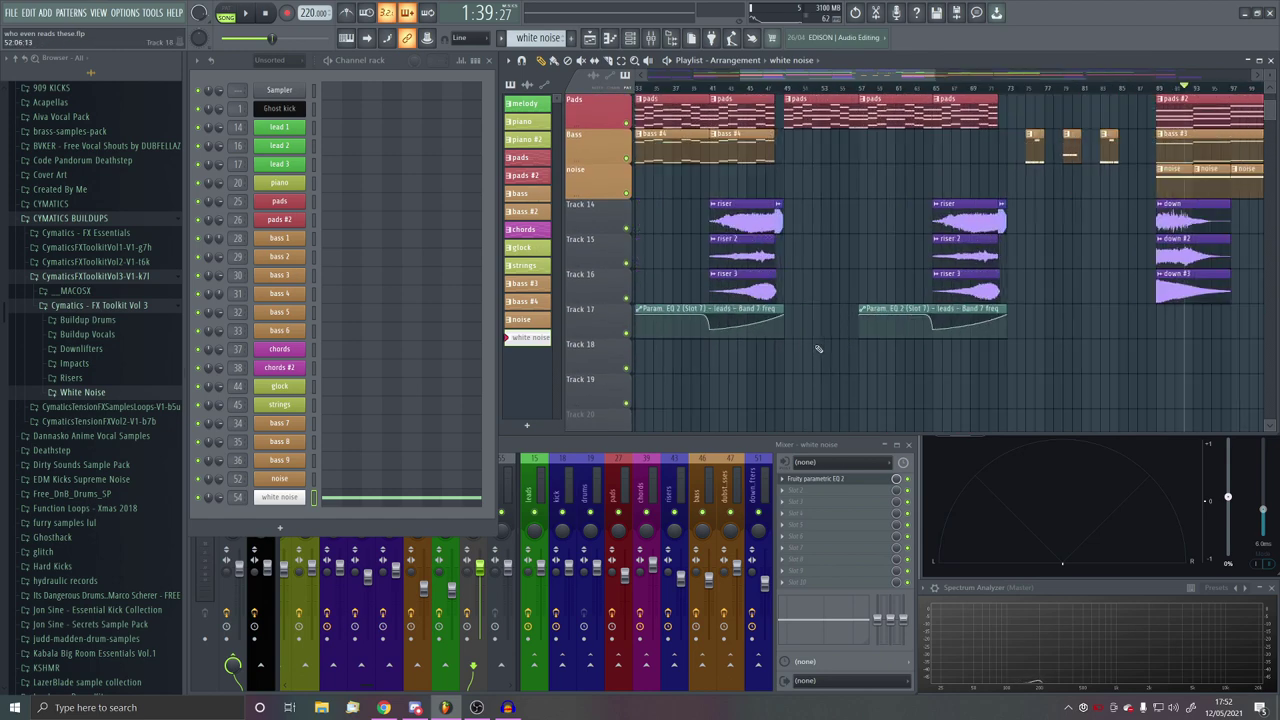
{"action": "scroll", "coordinate": [686, 294], "scroll_direction": "down", "scroll_amount": 3}
{"action": "scroll", "coordinate": [600, 360], "scroll_direction": "up", "scroll_amount": 5}
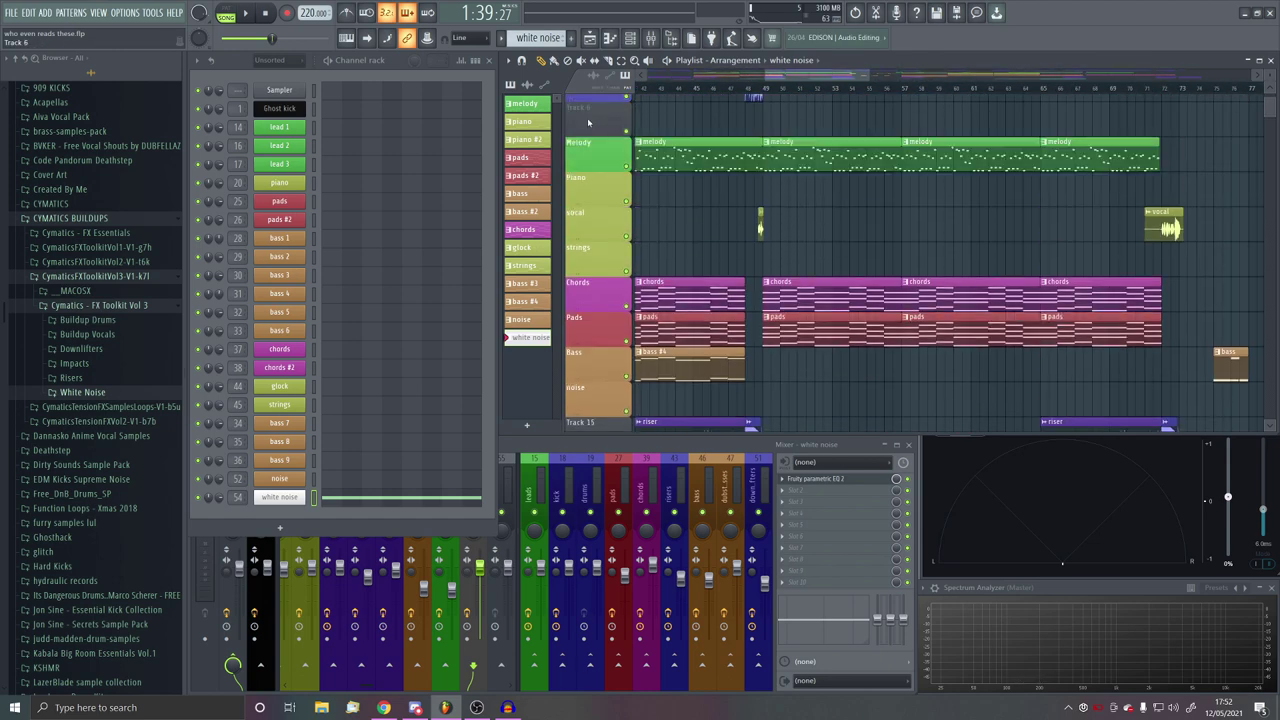
{"action": "scroll", "coordinate": [588, 368], "scroll_direction": "down", "scroll_amount": 1}
{"action": "left_click", "coordinate": [765, 408]}
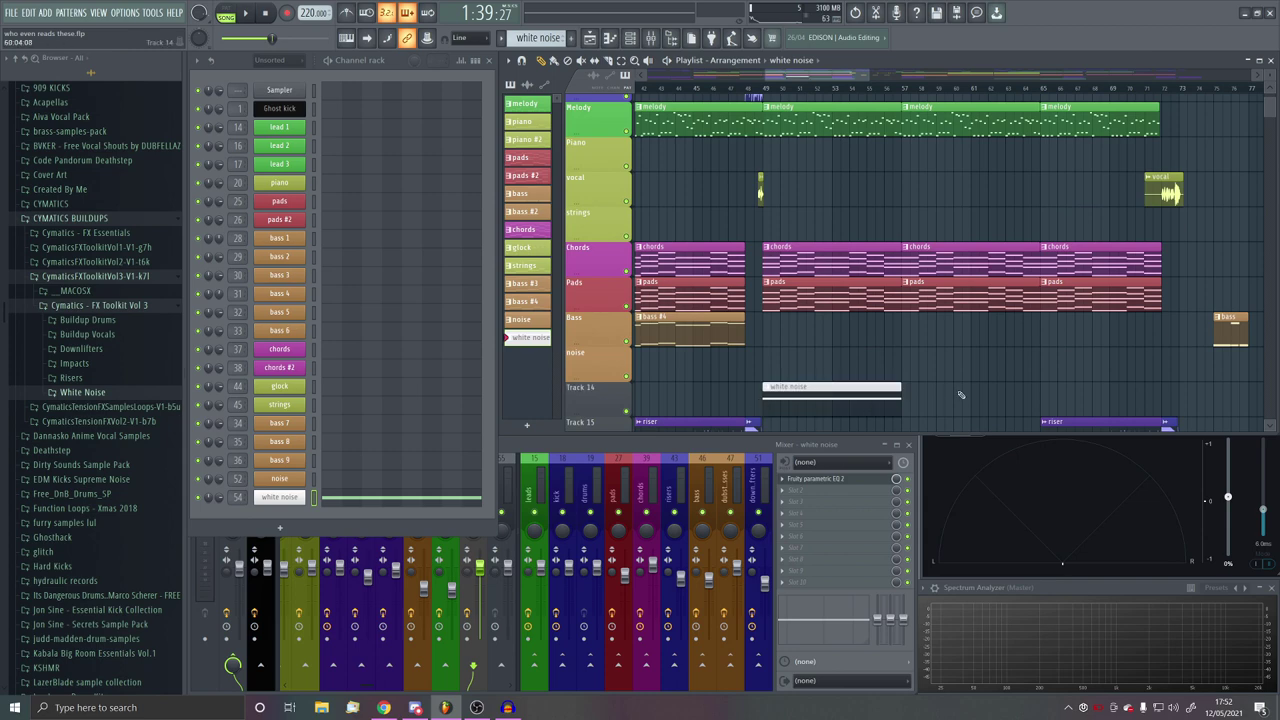
{"action": "left_click_drag", "start_coordinate": [963, 395], "coordinate": [797, 390]}
{"action": "key", "text": "ctrl+b"}
Step: Place another white noise clip on Track 14 at bar 73 and duplicate it to fill up to bar 89
{"action": "scroll", "coordinate": [793, 382], "scroll_direction": "down", "scroll_amount": 8}
{"action": "scroll", "coordinate": [902, 355], "scroll_direction": "down", "scroll_amount": 3}
{"action": "scroll", "coordinate": [906, 345], "scroll_direction": "up", "scroll_amount": 4}
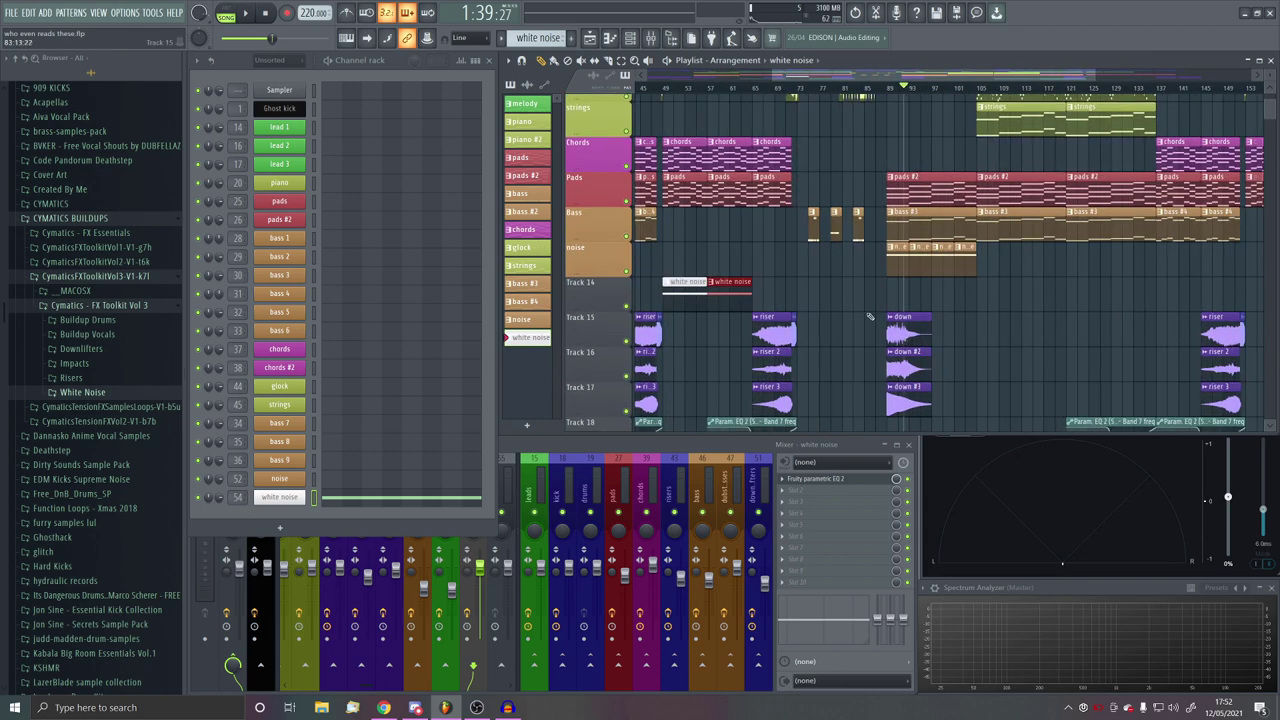
{"action": "scroll", "coordinate": [797, 91], "scroll_direction": "up", "scroll_amount": 2}
{"action": "left_click", "coordinate": [763, 286]}
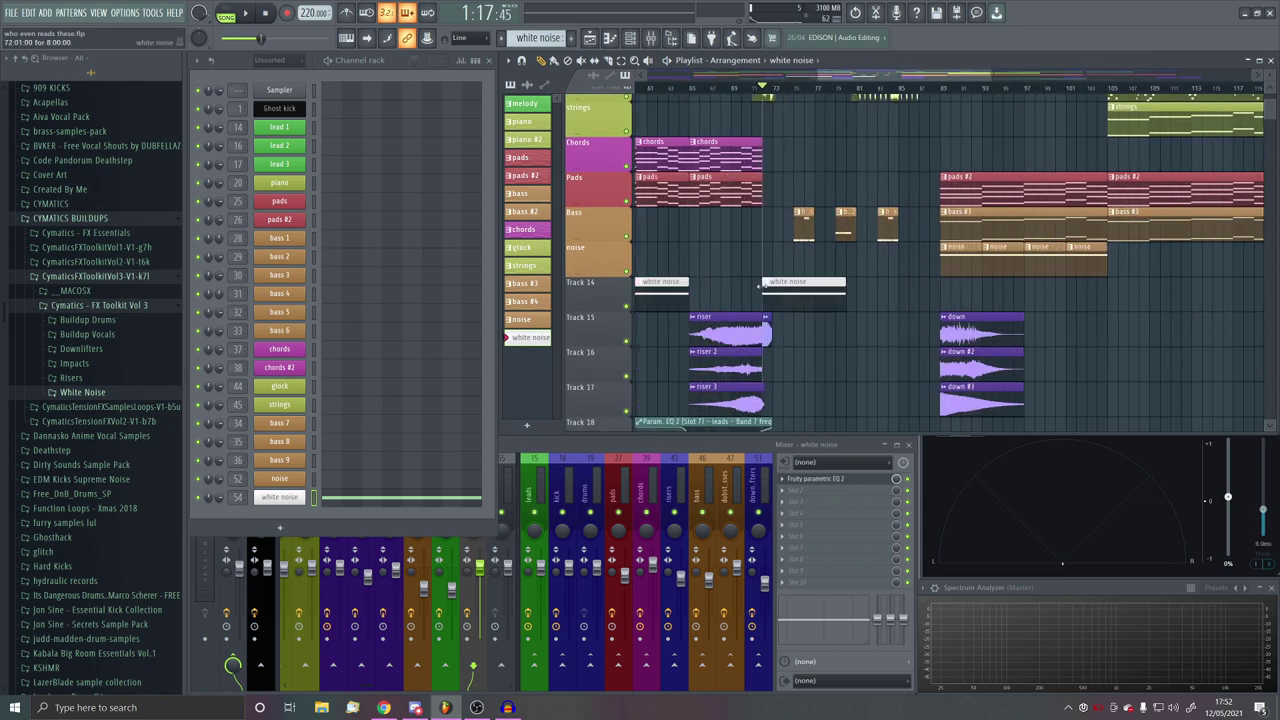
{"action": "left_click_drag", "start_coordinate": [860, 300], "coordinate": [825, 304]}
{"action": "key", "text": "ctrl+b"}
Step: Place a white noise clip on Track 14 at bar 153 and duplicate it up to bar 169
{"action": "scroll", "coordinate": [772, 318], "scroll_direction": "down", "scroll_amount": 4}
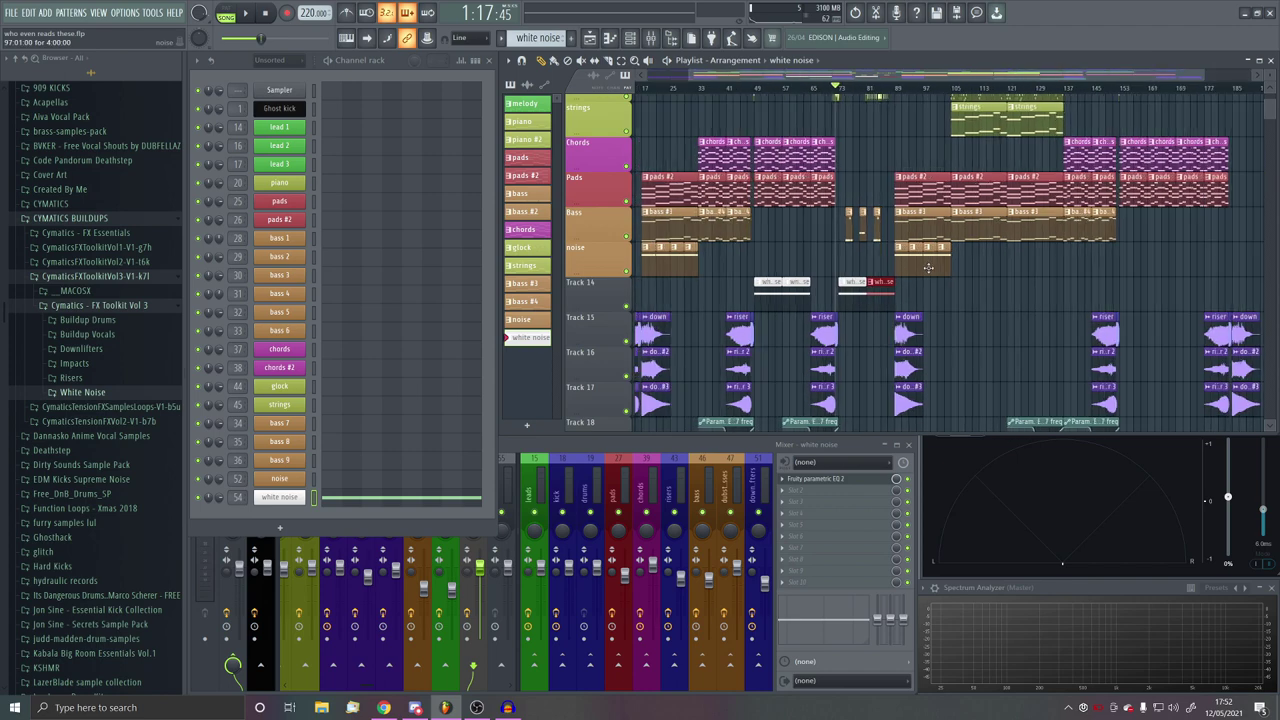
{"action": "scroll", "coordinate": [982, 122], "scroll_direction": "up", "scroll_amount": 4}
{"action": "scroll", "coordinate": [867, 163], "scroll_direction": "down", "scroll_amount": 3}
{"action": "scroll", "coordinate": [1156, 301], "scroll_direction": "up", "scroll_amount": 4}
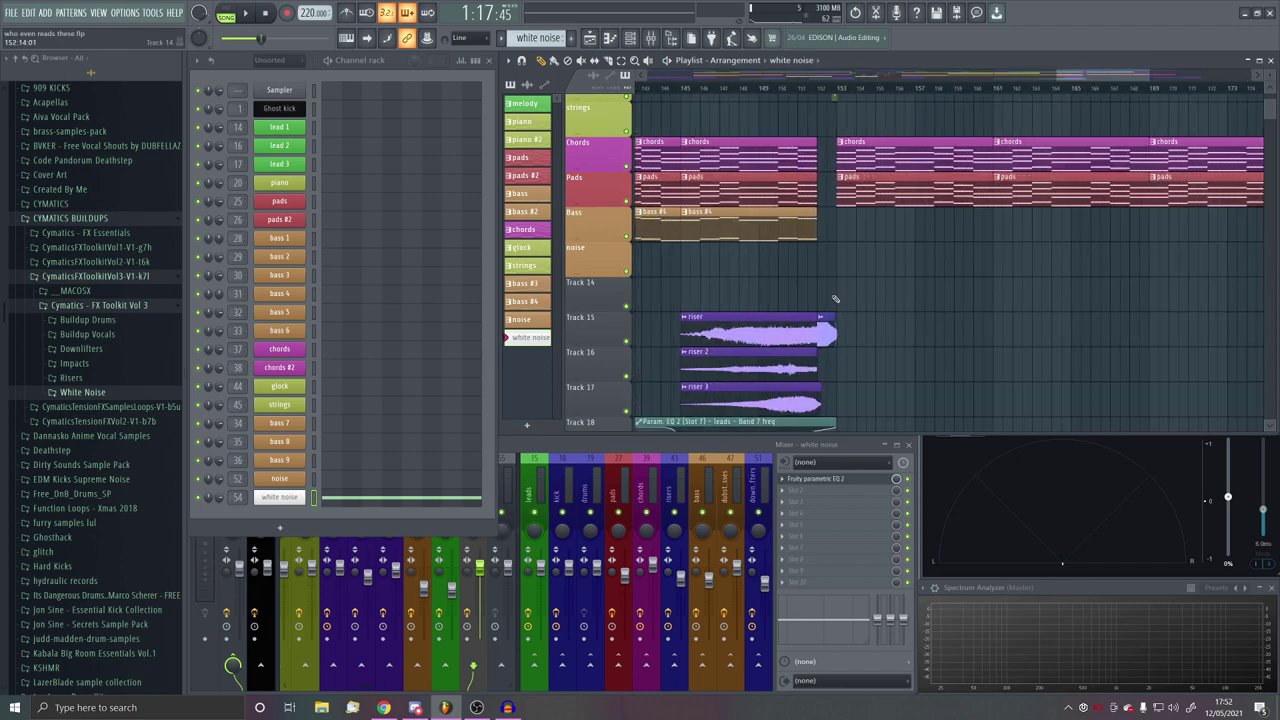
{"action": "left_click", "coordinate": [837, 298]}
{"action": "scroll", "coordinate": [985, 302], "scroll_direction": "down", "scroll_amount": 3}
{"action": "left_click_drag", "start_coordinate": [1014, 297], "coordinate": [972, 302]}
{"action": "key", "text": "ctrl+b"}
Step: Copy the down, down #2 and down #3 effect clips to bar 169, right where the white noise ends
{"action": "scroll", "coordinate": [1108, 292], "scroll_direction": "up", "scroll_amount": 4}
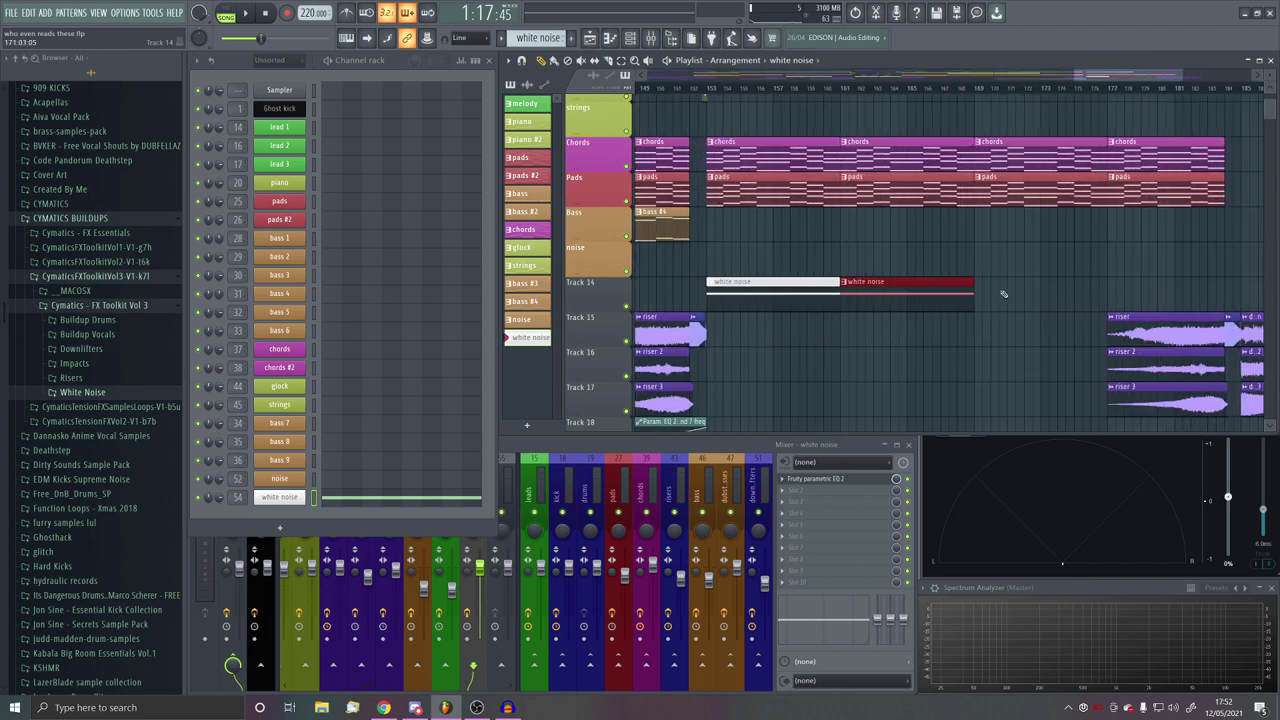
{"action": "scroll", "coordinate": [886, 298], "scroll_direction": "down", "scroll_amount": 2}
{"action": "scroll", "coordinate": [976, 308], "scroll_direction": "down", "scroll_amount": 2}
{"action": "scroll", "coordinate": [1070, 338], "scroll_direction": "down", "scroll_amount": 2}
{"action": "scroll", "coordinate": [1080, 328], "scroll_direction": "up", "scroll_amount": 8}
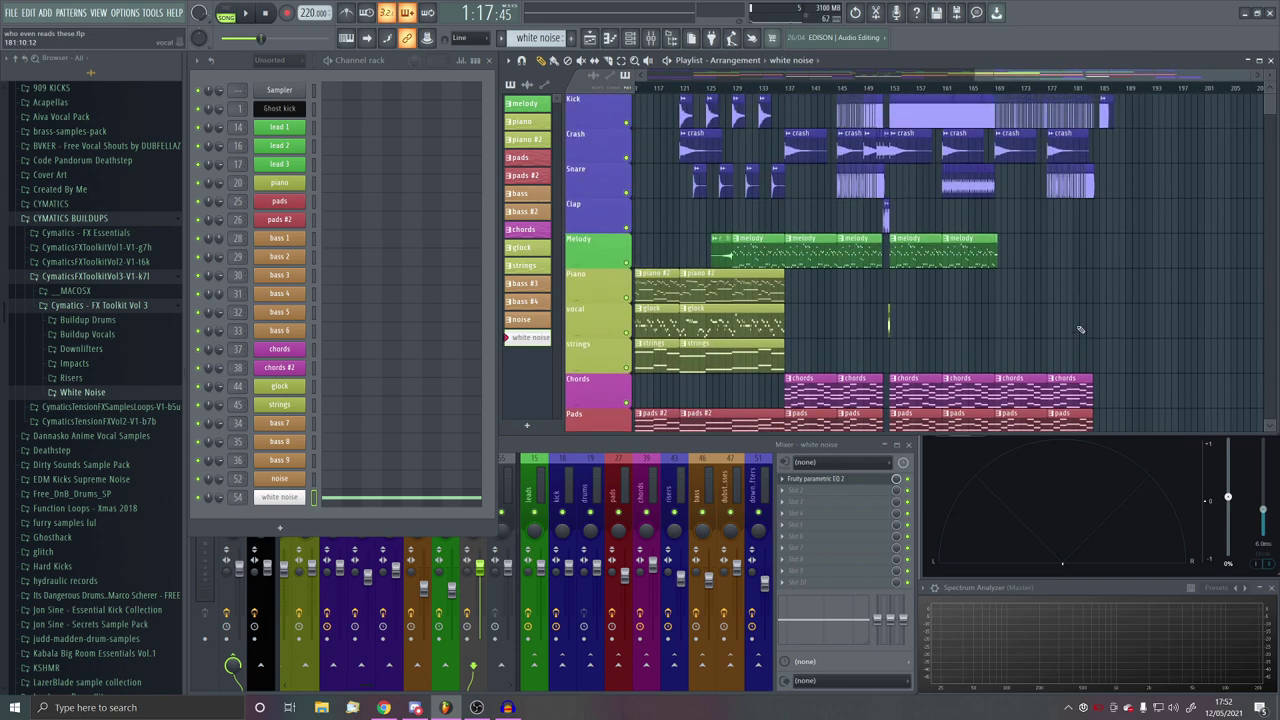
{"action": "scroll", "coordinate": [1043, 243], "scroll_direction": "down", "scroll_amount": 12}
{"action": "scroll", "coordinate": [1020, 303], "scroll_direction": "up", "scroll_amount": 1}
{"action": "scroll", "coordinate": [1020, 303], "scroll_direction": "up", "scroll_amount": 1}
{"action": "left_click_drag", "start_coordinate": [1193, 336], "coordinate": [1013, 192]}
{"action": "scroll", "coordinate": [1013, 192], "scroll_direction": "up", "scroll_amount": 6}
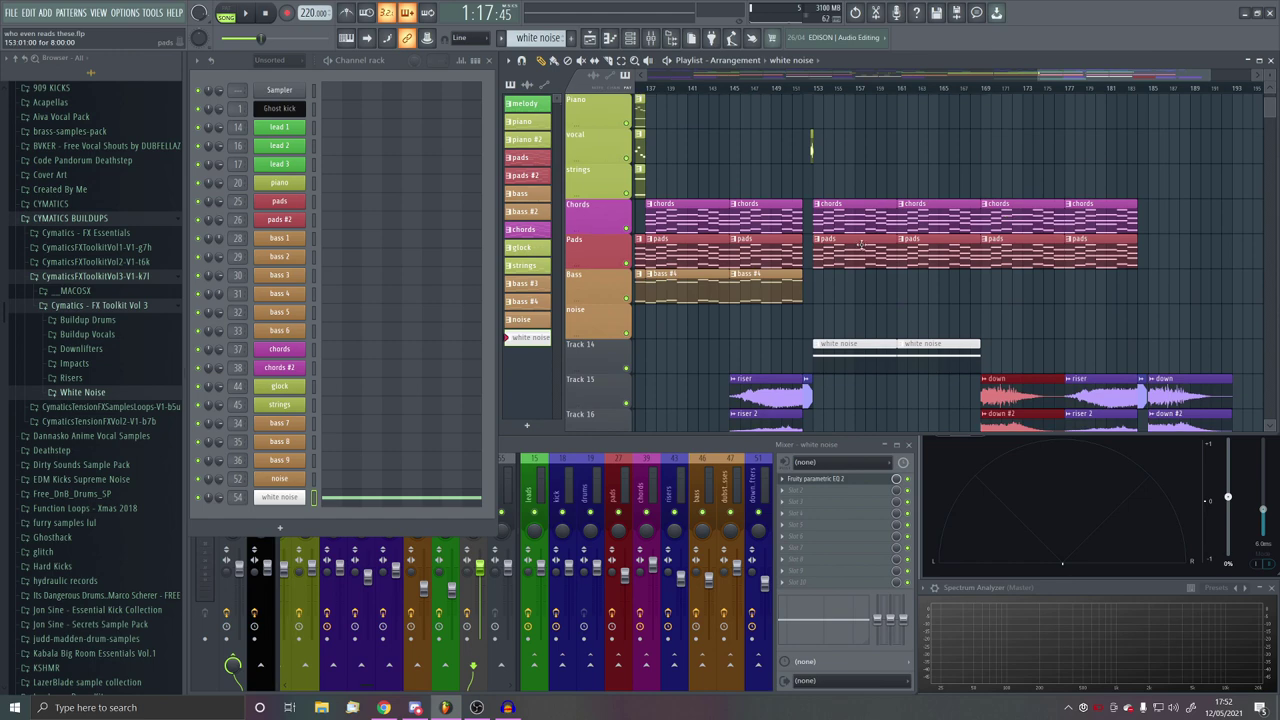
Step: Play the section from bar 153 briefly to hear the white noise in the mix, and stop playback
{"action": "left_click", "coordinate": [818, 91]}
{"action": "key", "text": "space"}
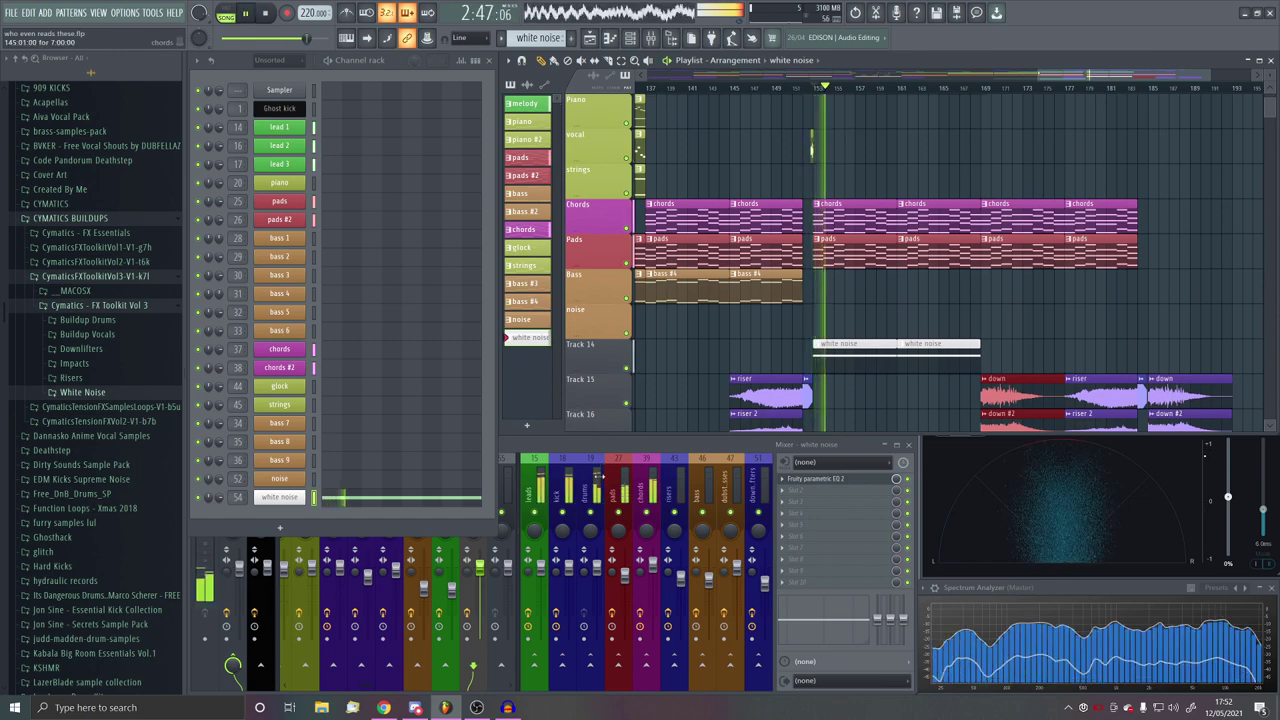
{"action": "key", "text": "space"}
Step: Solo the white noise mixer insert and play it from bar 153
{"action": "left_click", "coordinate": [505, 491]}
{"action": "left_click", "coordinate": [474, 490]}
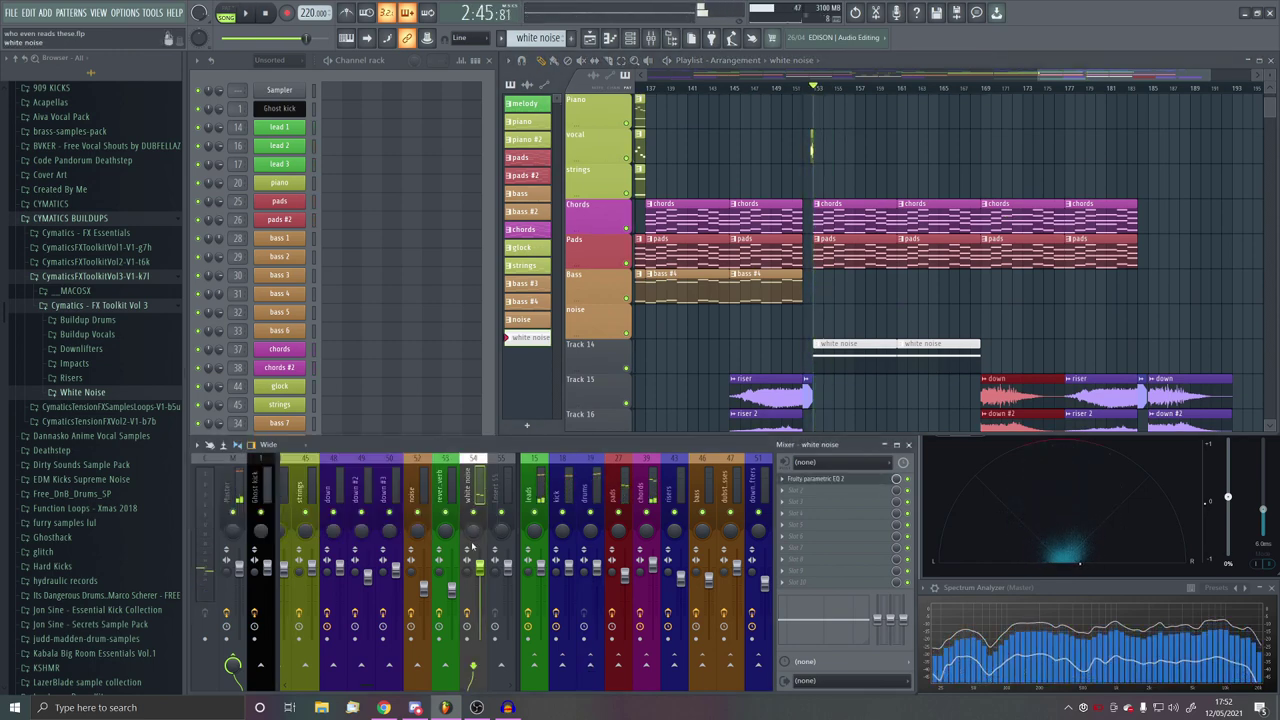
{"action": "right_click", "coordinate": [474, 513]}
{"action": "scroll", "coordinate": [945, 226], "scroll_direction": "up", "scroll_amount": 3}
{"action": "scroll", "coordinate": [883, 154], "scroll_direction": "down", "scroll_amount": 2}
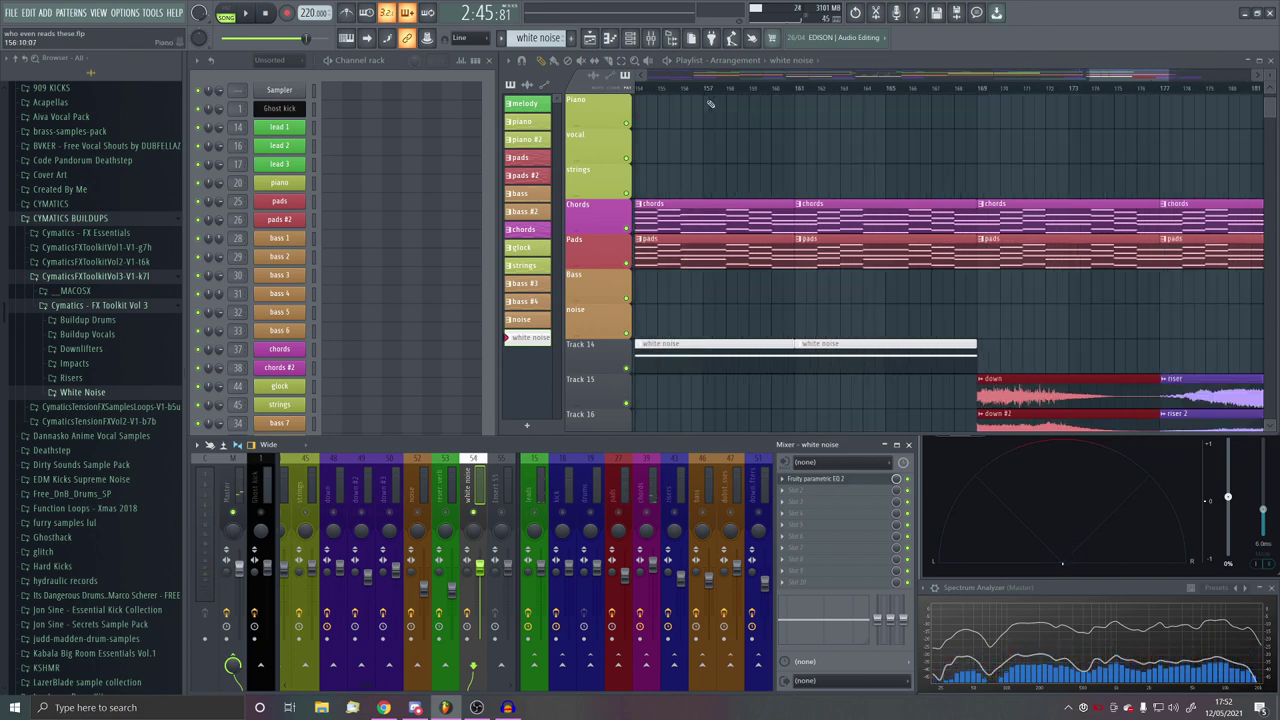
{"action": "scroll", "coordinate": [708, 106], "scroll_direction": "down", "scroll_amount": 2}
{"action": "key", "text": "space"}
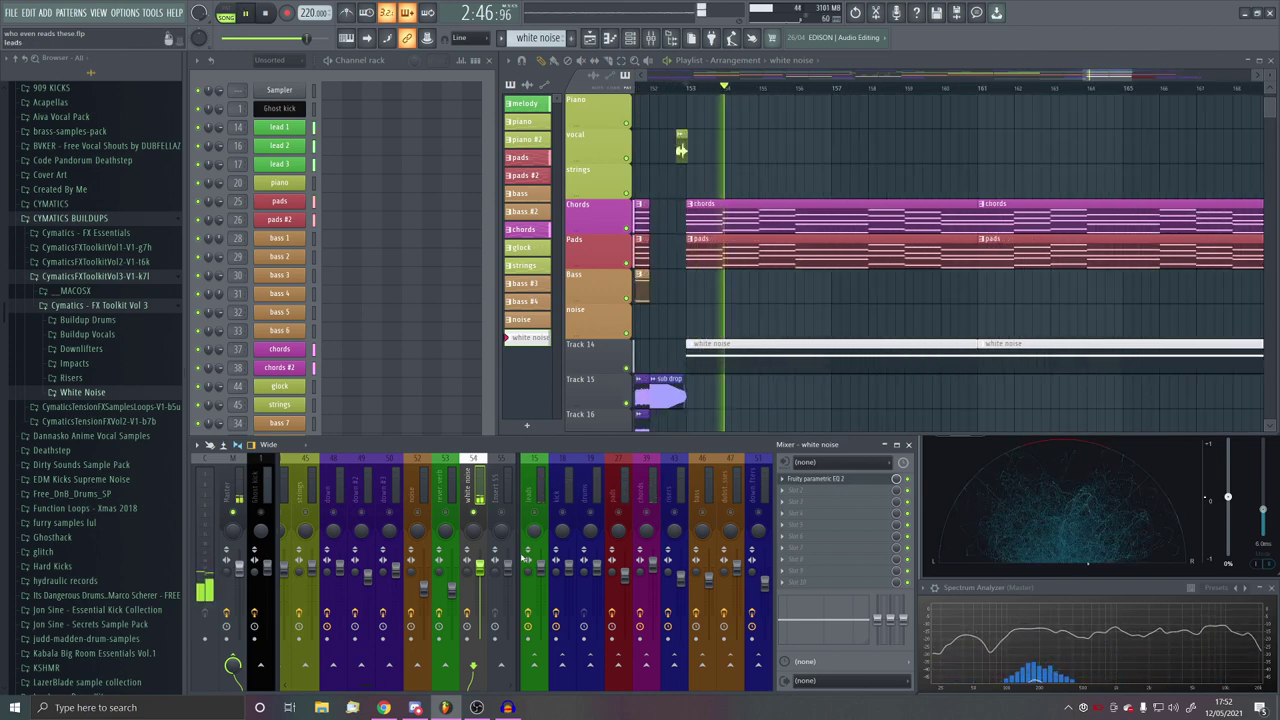
Step: Raise the white noise EQ's band 7 to its highest frequency and create an automation clip for that frequency over bars 153 to 161
{"action": "left_click", "coordinate": [838, 479]}
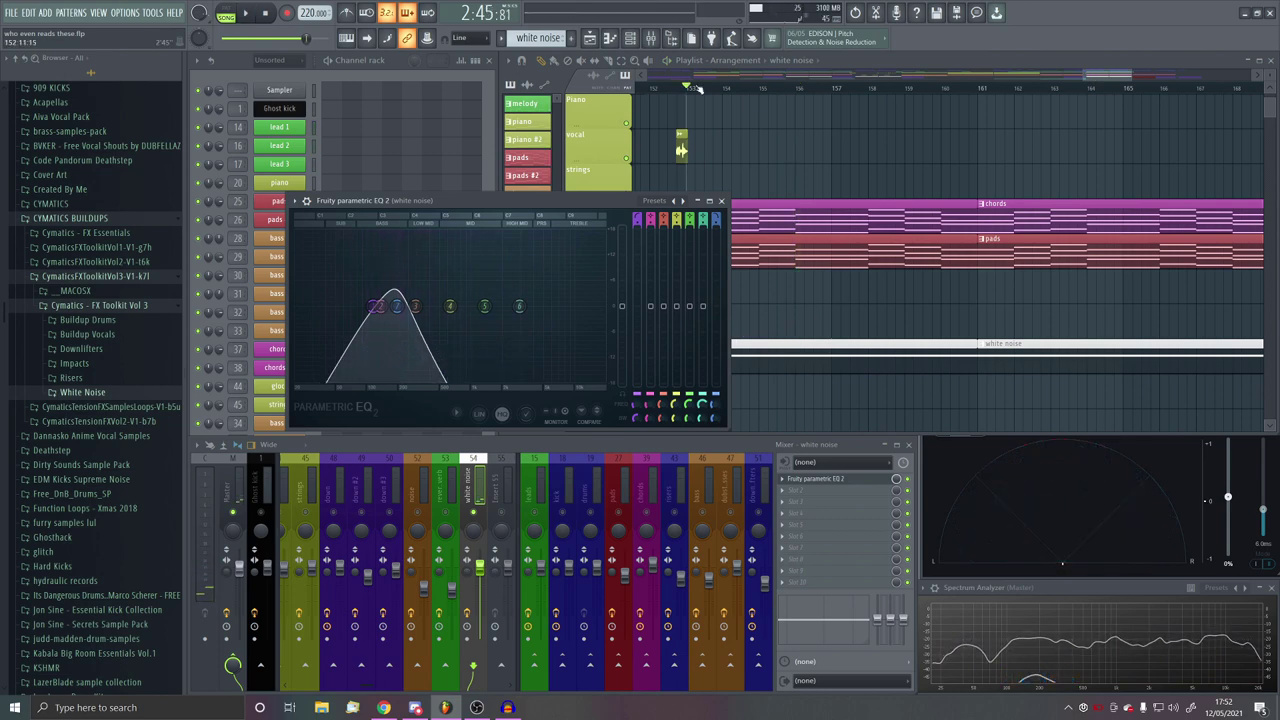
{"action": "left_click", "coordinate": [698, 88]}
{"action": "scroll", "coordinate": [973, 127], "scroll_direction": "down", "scroll_amount": 2}
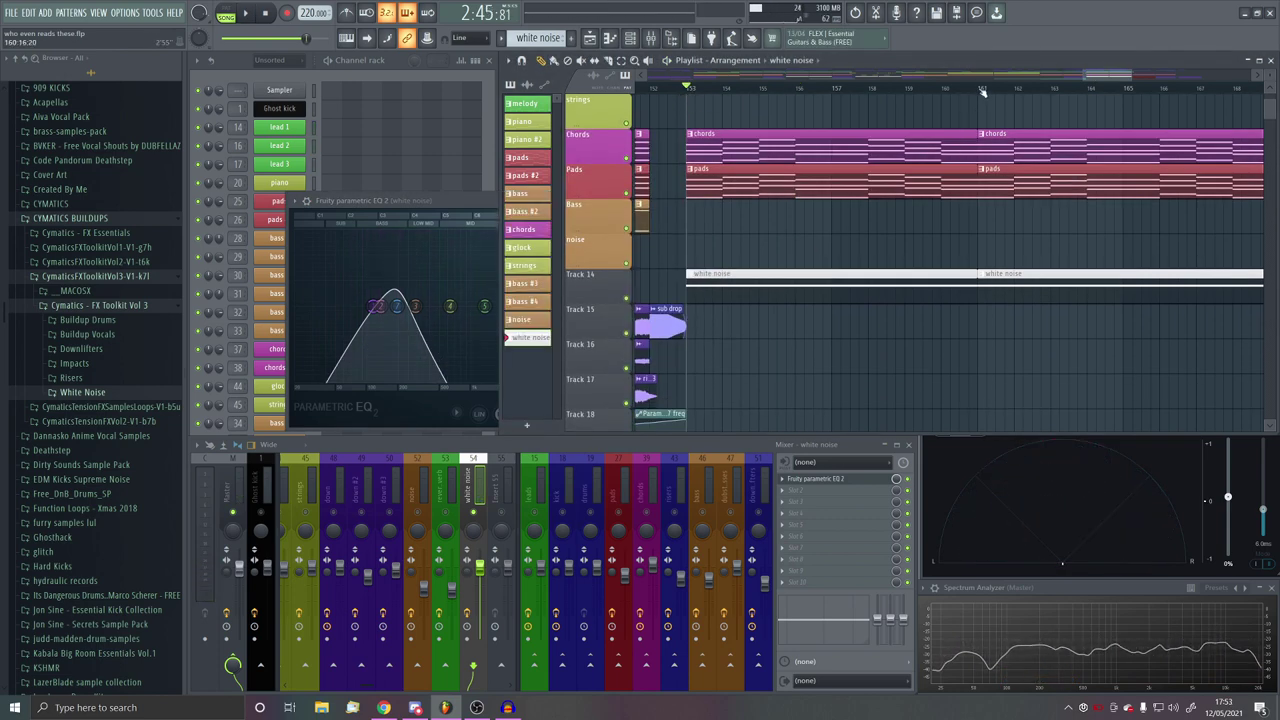
{"action": "left_click_drag", "start_coordinate": [982, 90], "coordinate": [688, 92]}
{"action": "scroll", "coordinate": [691, 250], "scroll_direction": "up", "scroll_amount": 2}
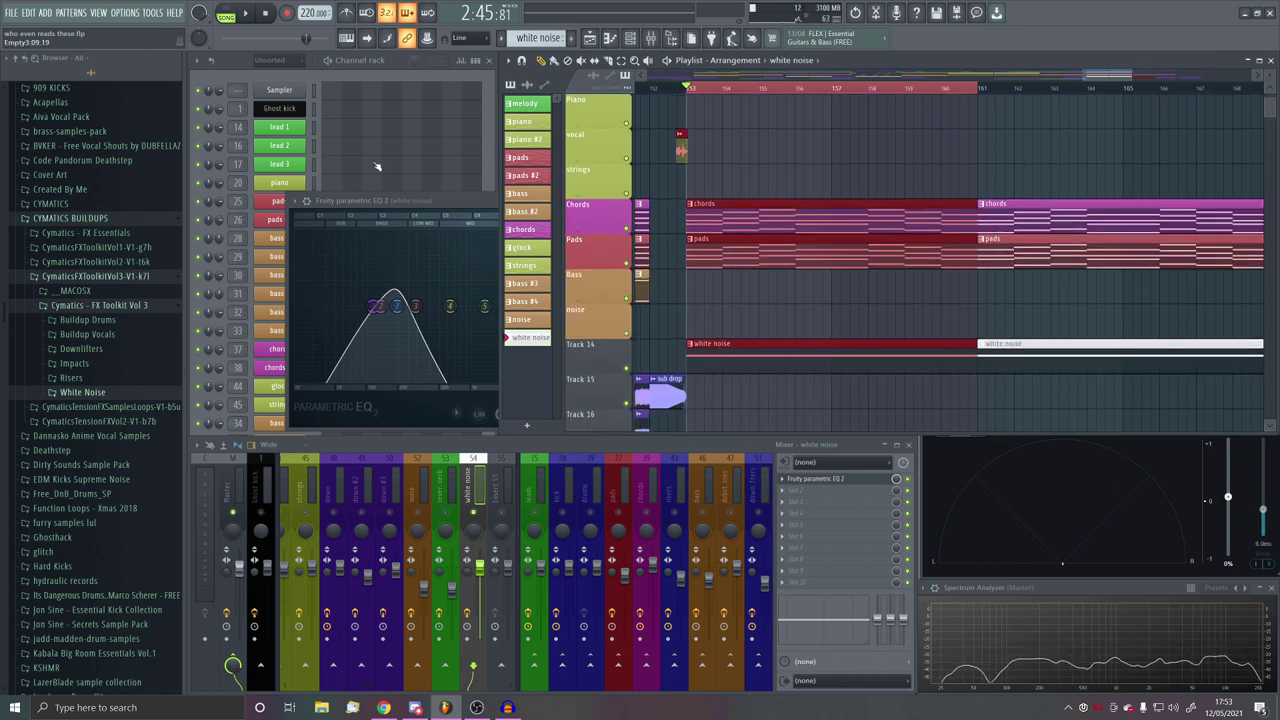
{"action": "left_click", "coordinate": [458, 207]}
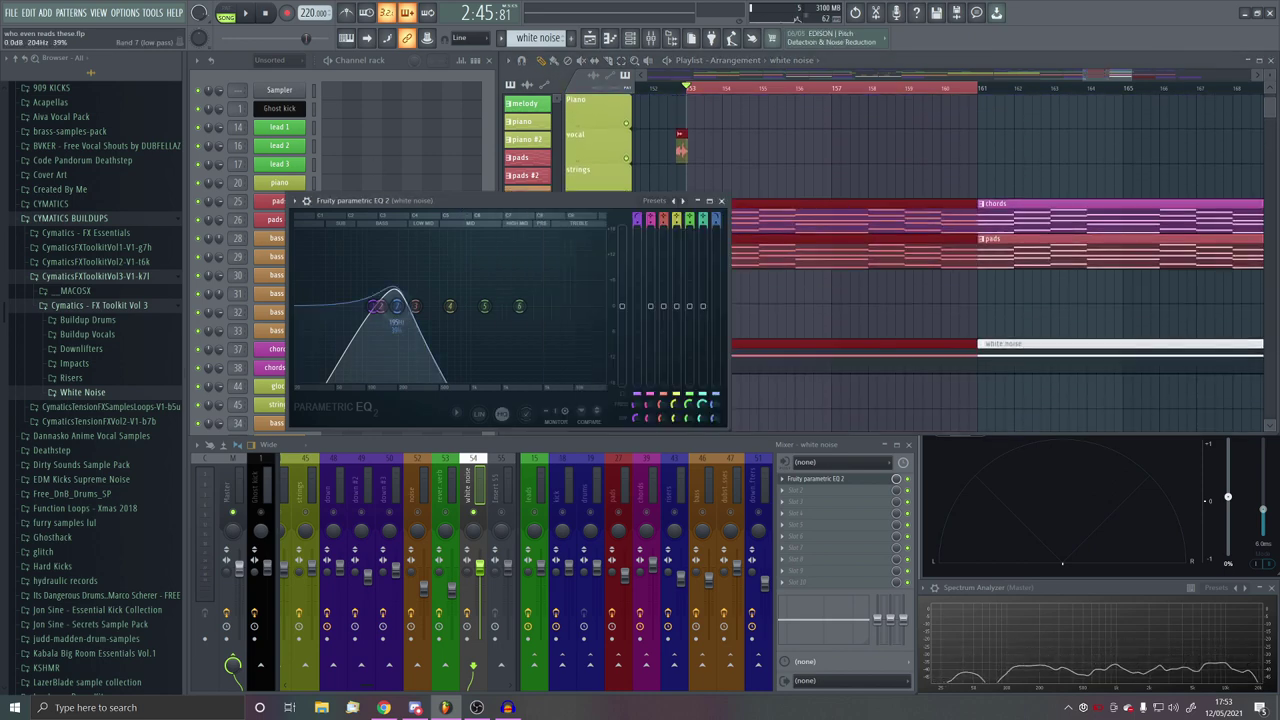
{"action": "left_click_drag", "start_coordinate": [397, 306], "coordinate": [606, 306]}
{"action": "right_click", "coordinate": [722, 402]}
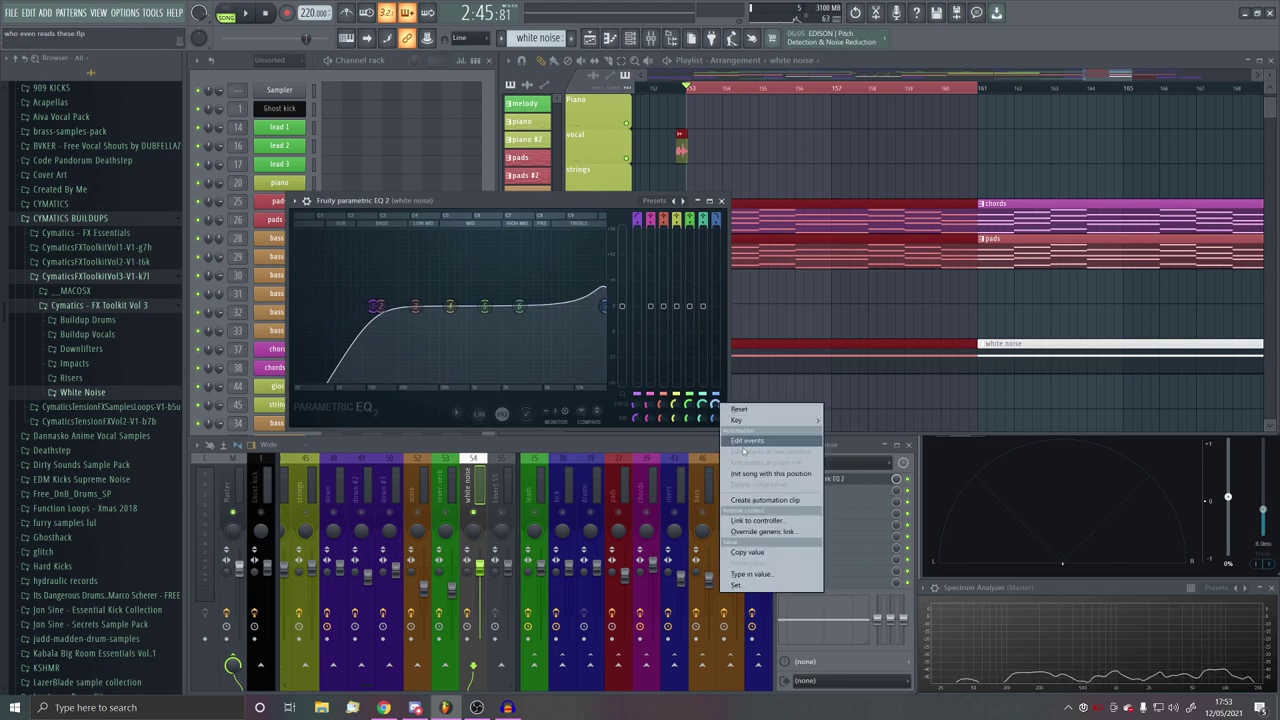
{"action": "left_click", "coordinate": [771, 509]}
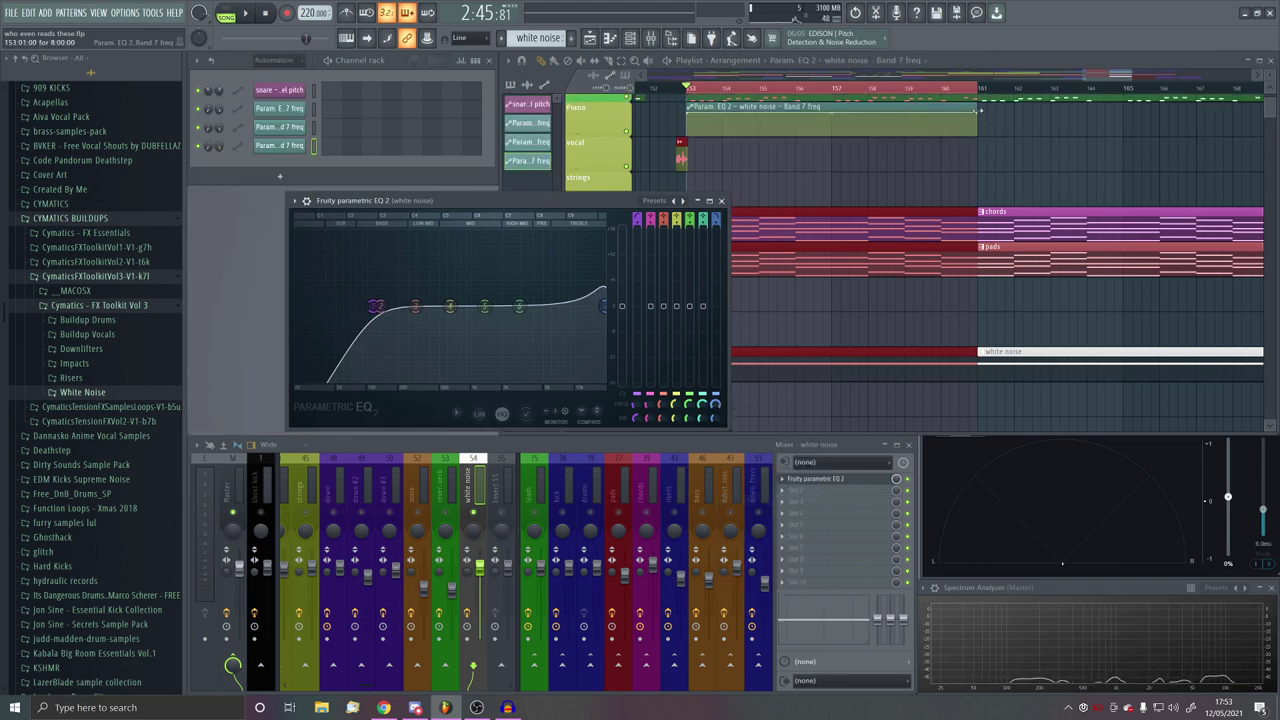
Step: Move the band 7 frequency automation clip to Track 18, shape it as a falling curve, and play the filter sweep
{"action": "left_click_drag", "start_coordinate": [979, 110], "coordinate": [945, 334]}
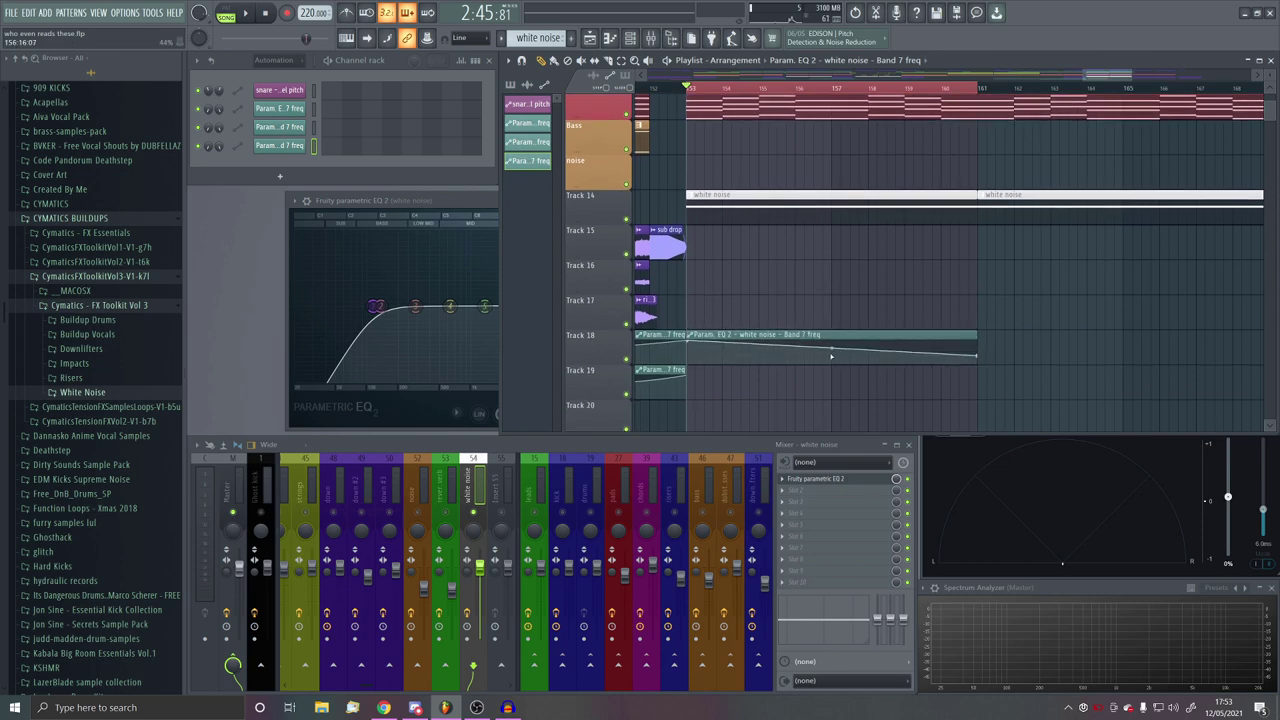
{"action": "key", "text": "space"}
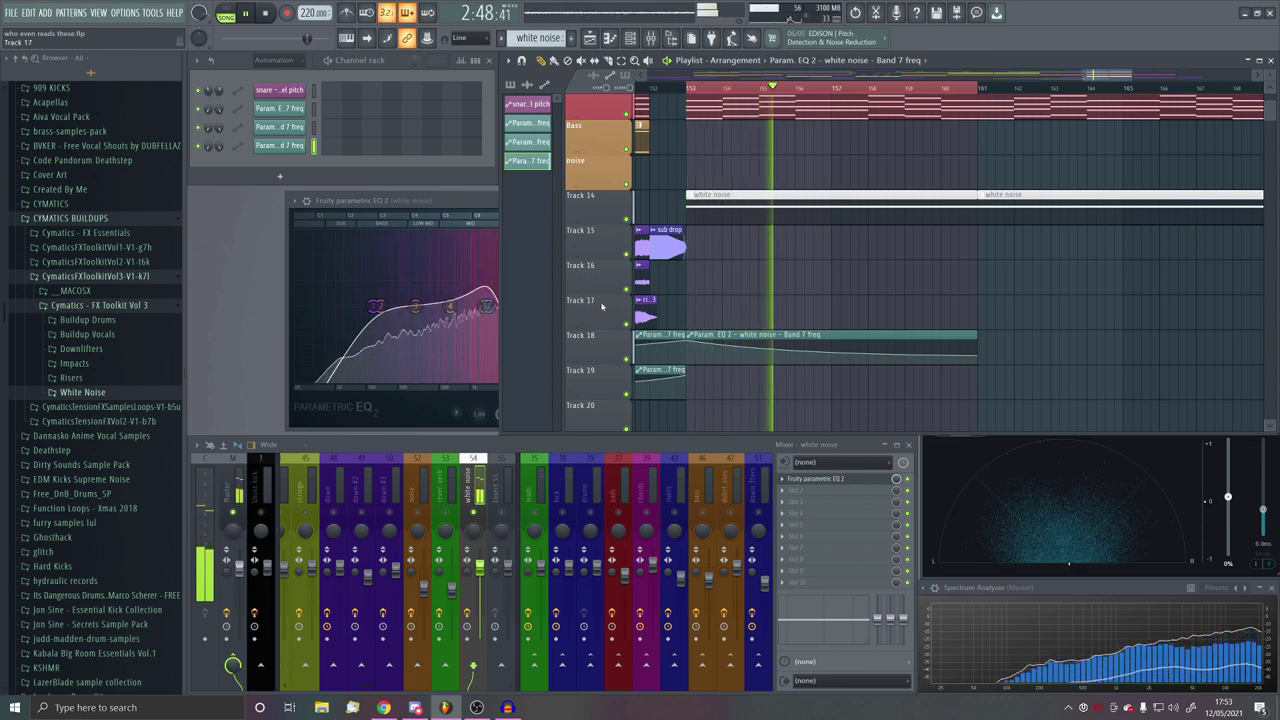
{"action": "scroll", "coordinate": [800, 248], "scroll_direction": "down", "scroll_amount": 1}
{"action": "scroll", "coordinate": [800, 248], "scroll_direction": "down", "scroll_amount": 1}
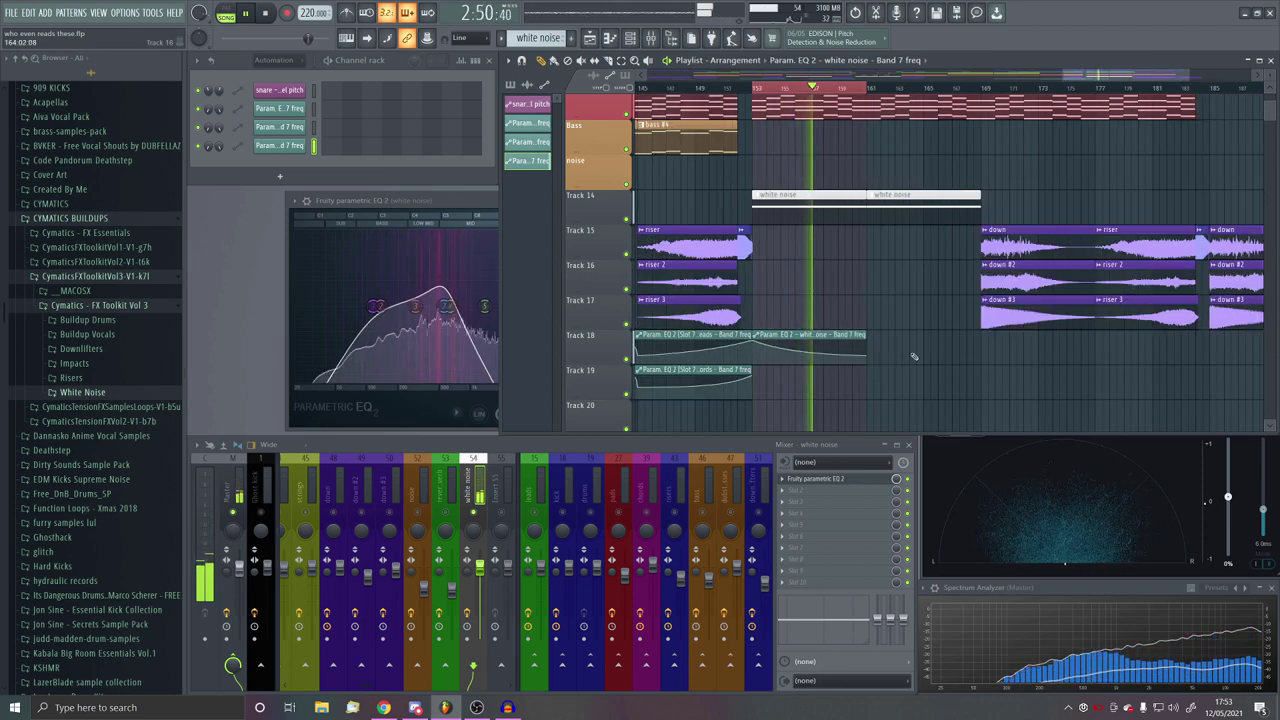
{"action": "key", "text": "space"}
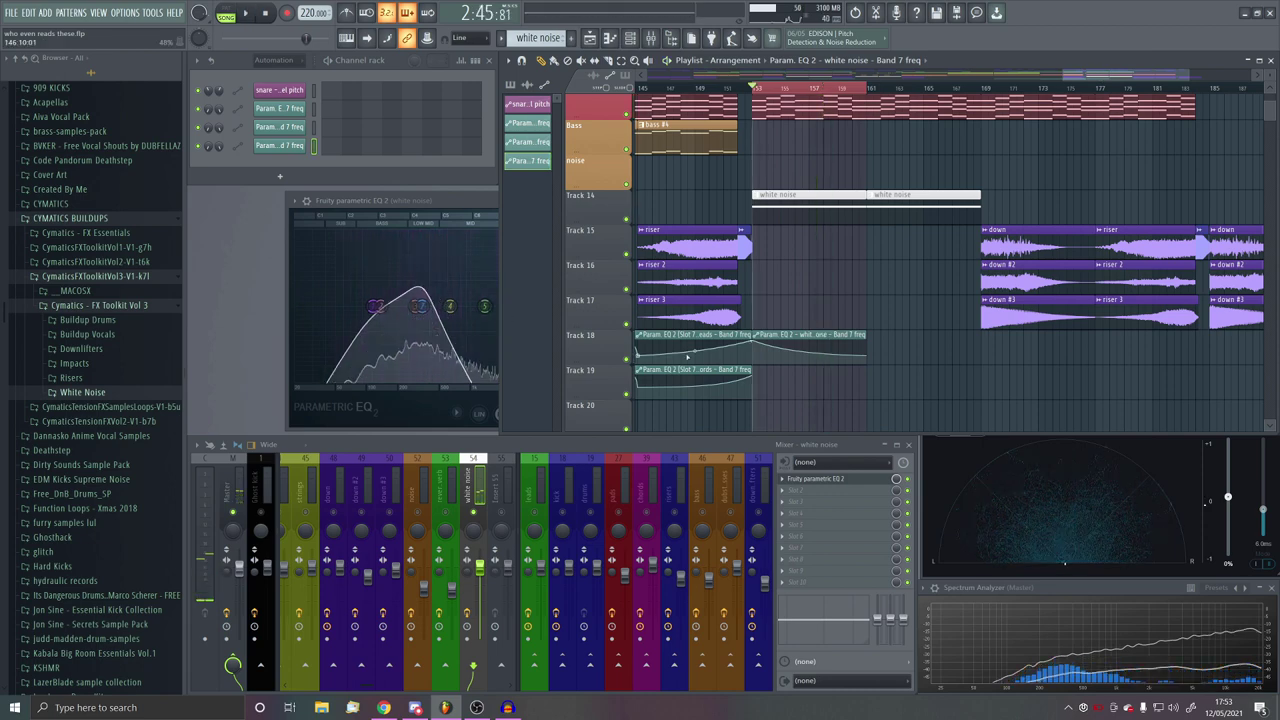
Step: Add a unique copy of the filter automation at bar 161, reshape it into a rising curve, and play the result briefly
{"action": "left_click", "coordinate": [884, 338]}
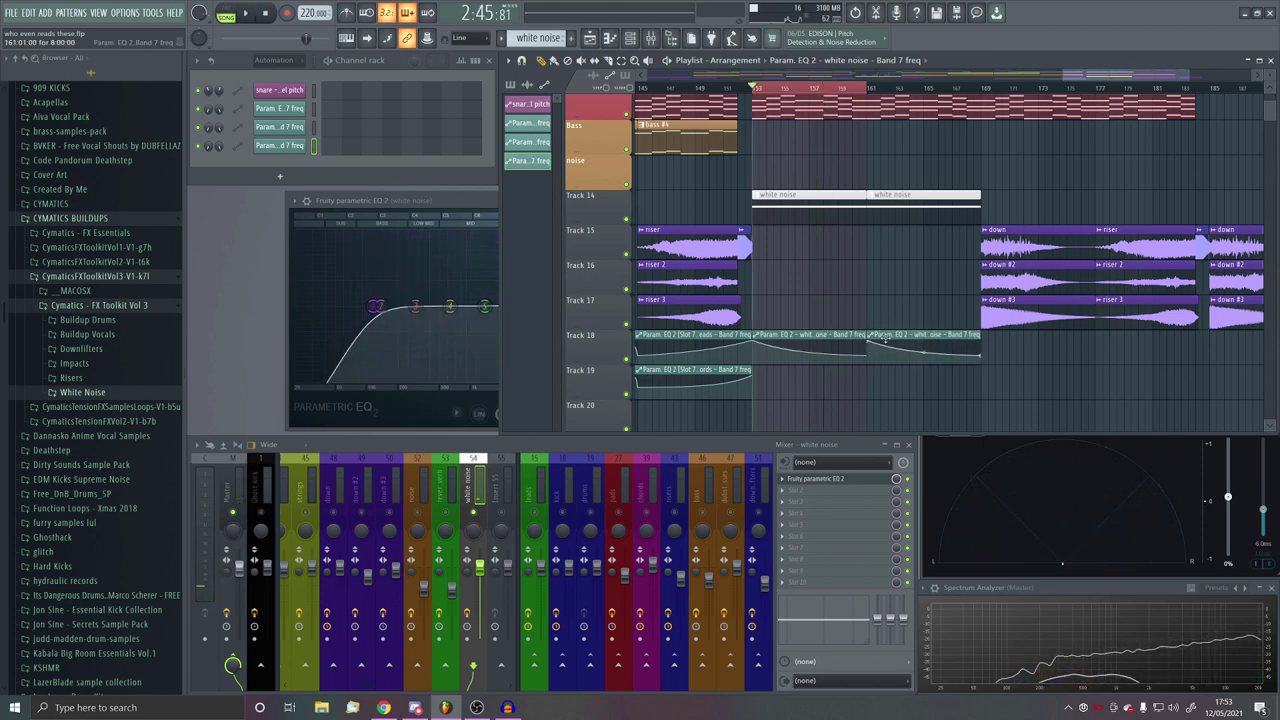
{"action": "left_click", "coordinate": [873, 338]}
{"action": "left_click", "coordinate": [903, 358]}
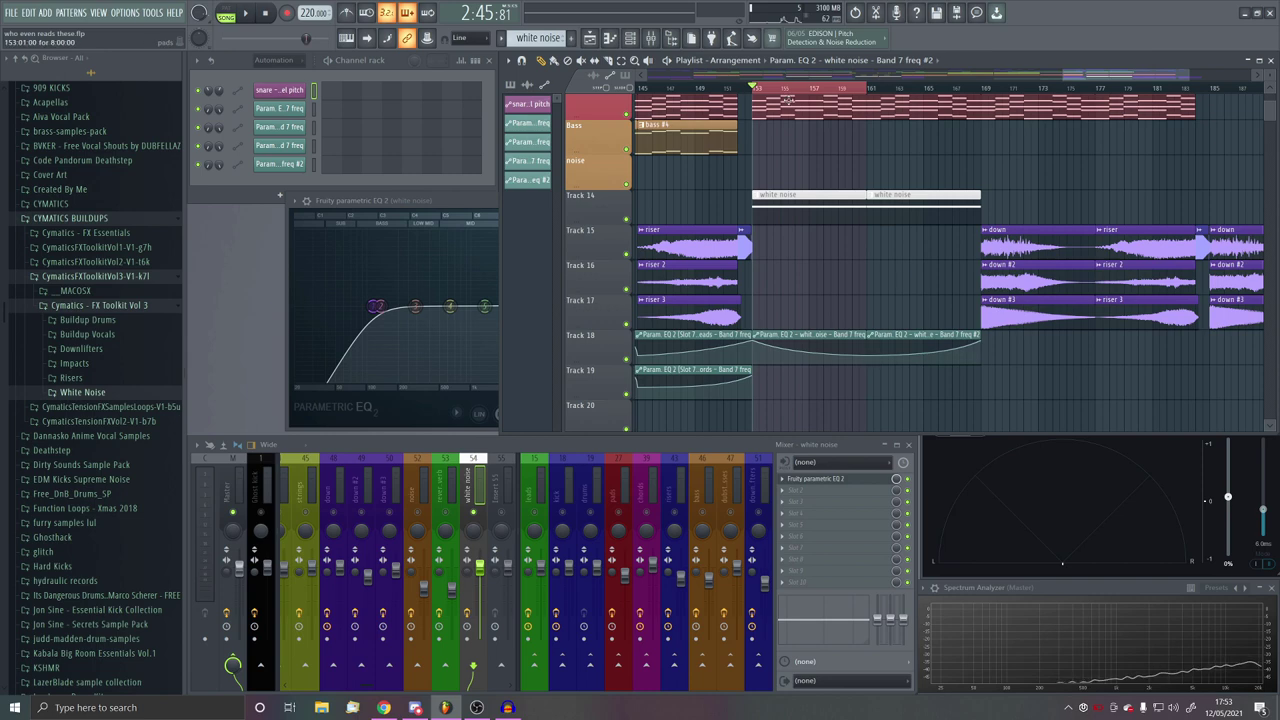
{"action": "key", "text": "space"}
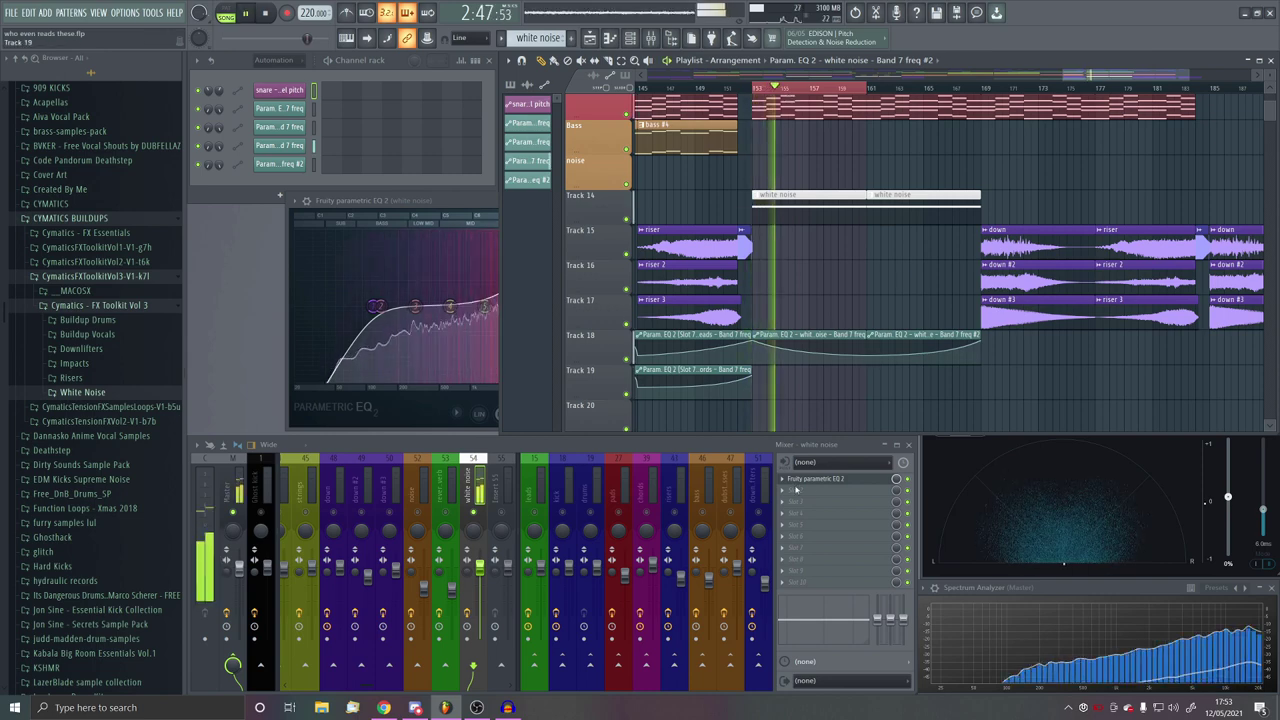
{"action": "key", "text": "space"}
Step: Add Fruity Reeverb 2 to the white noise insert ahead of the EQ and close both plugin windows
{"action": "left_click", "coordinate": [783, 490]}
{"action": "mouse_move", "coordinate": [820, 434]}
{"action": "left_click", "coordinate": [982, 156]}
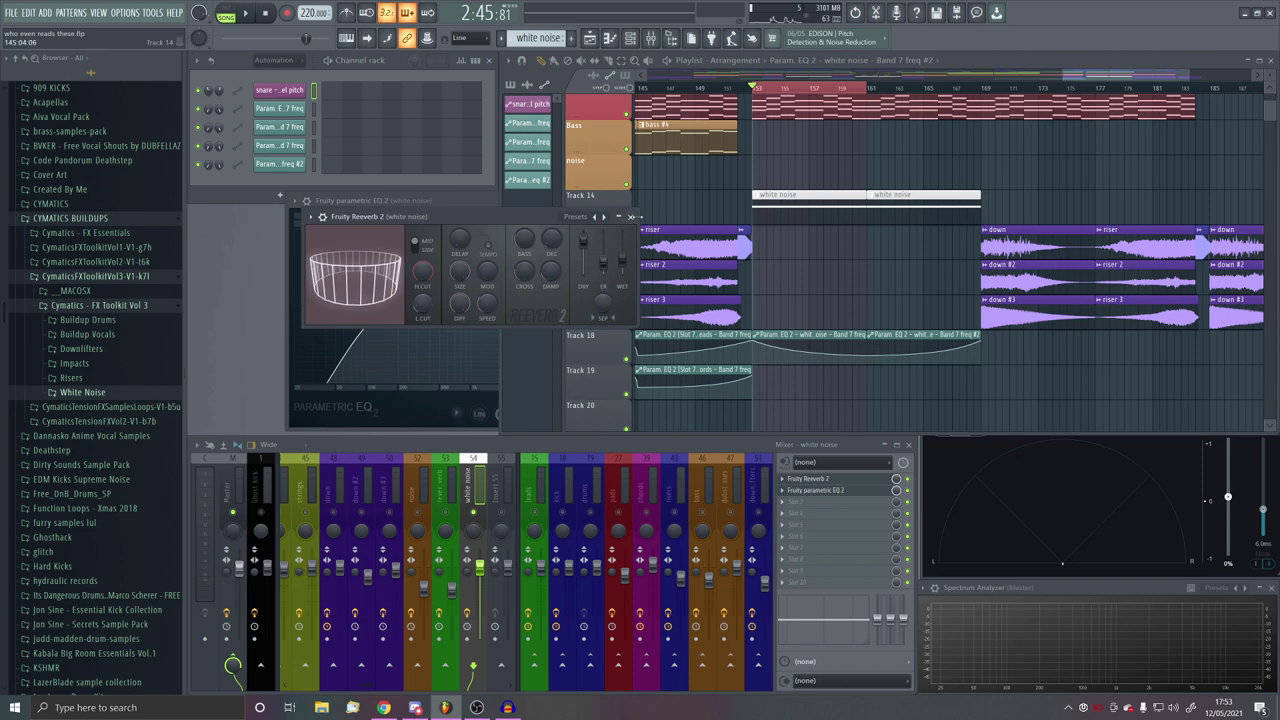
{"action": "left_click", "coordinate": [630, 216]}
{"action": "left_click", "coordinate": [724, 201]}
Step: Unsolo the white noise mixer insert, lower its fader slightly, and play the full mix from bar 153
{"action": "scroll", "coordinate": [773, 325], "scroll_direction": "up", "scroll_amount": 5}
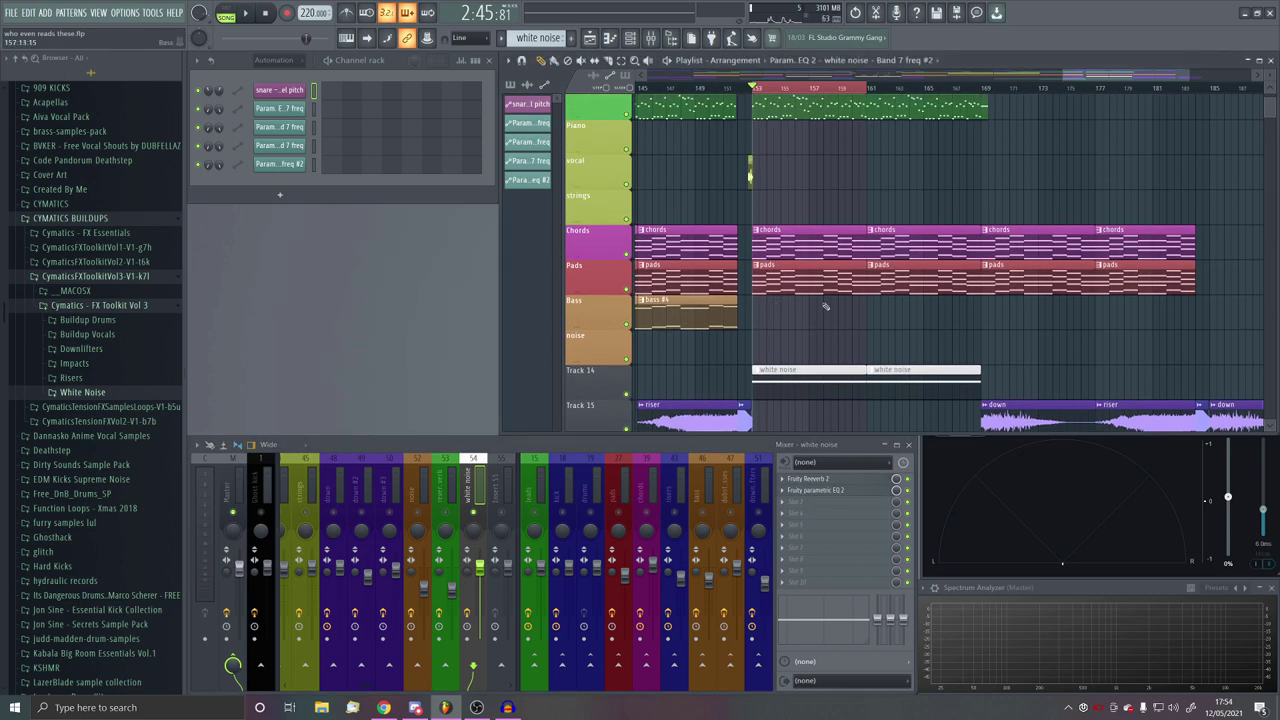
{"action": "scroll", "coordinate": [825, 306], "scroll_direction": "down", "scroll_amount": 5}
{"action": "key", "text": "space"}
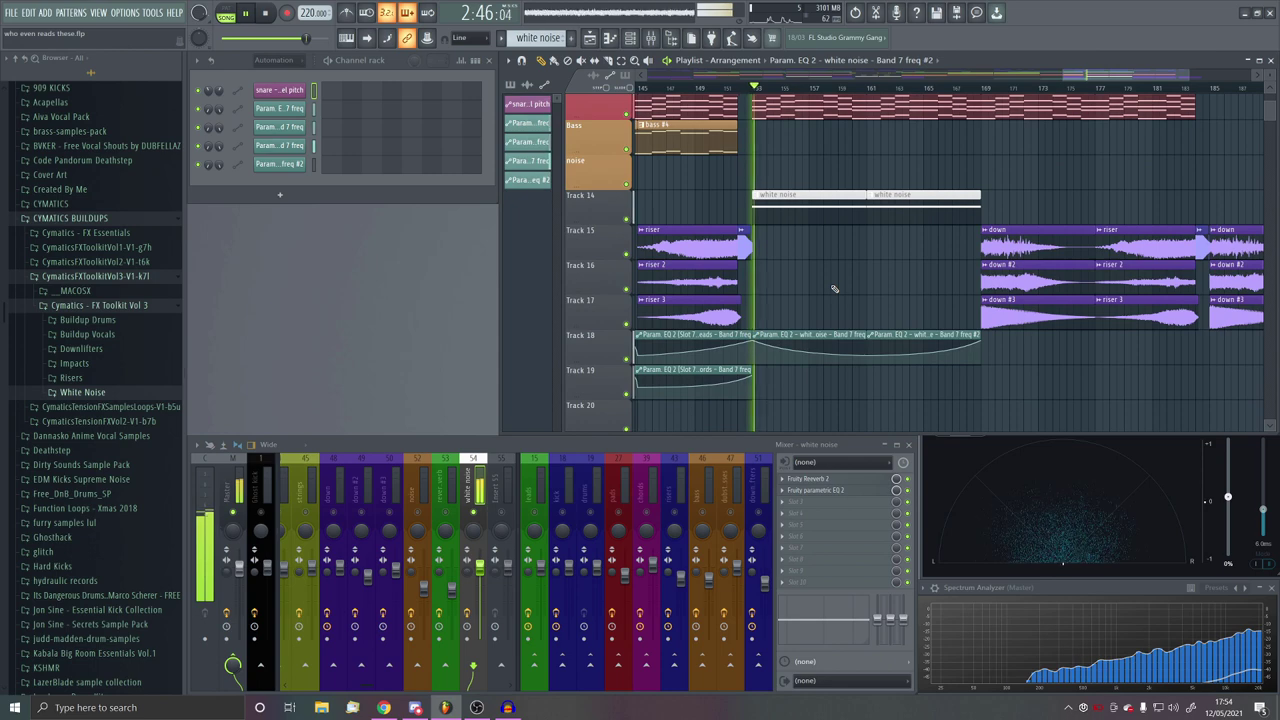
{"action": "right_click", "coordinate": [474, 514]}
{"action": "left_click", "coordinate": [754, 89]}
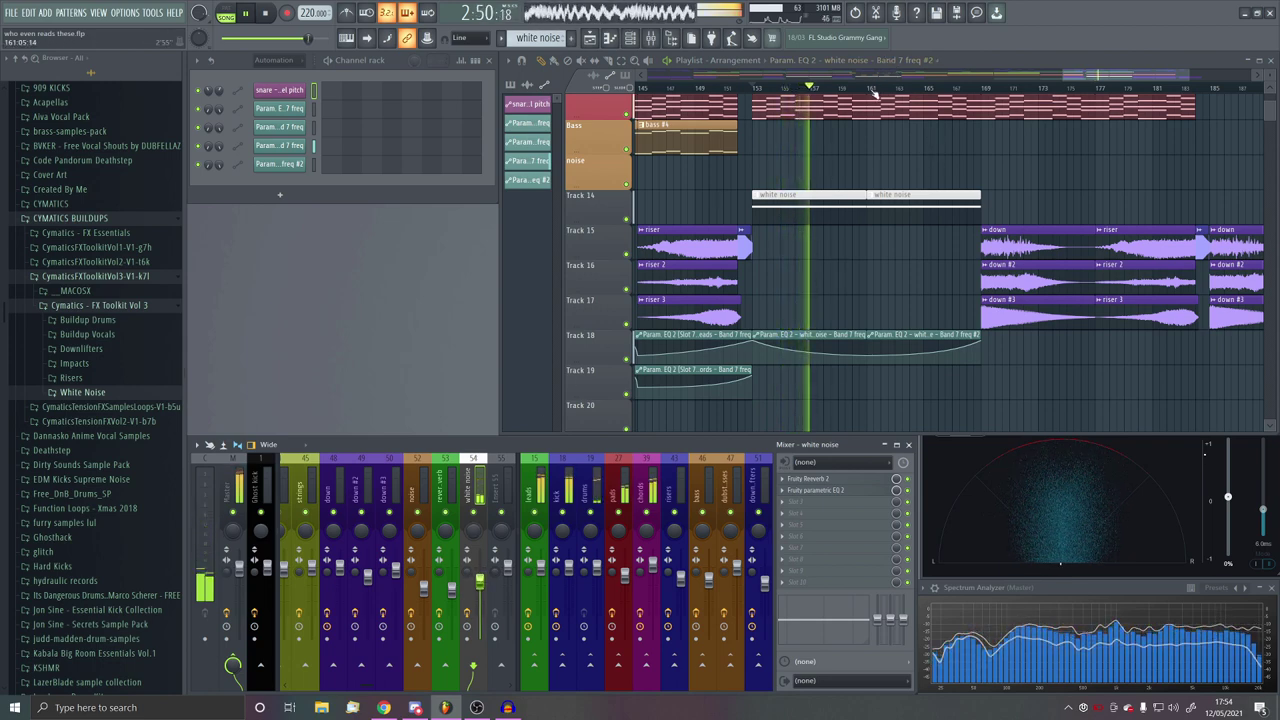
Step: Listen to the white noise section from bar 161 through the transition at bar 169, and stop playback
{"action": "left_click", "coordinate": [871, 90]}
{"action": "left_click", "coordinate": [934, 98]}
{"action": "left_click", "coordinate": [937, 89]}
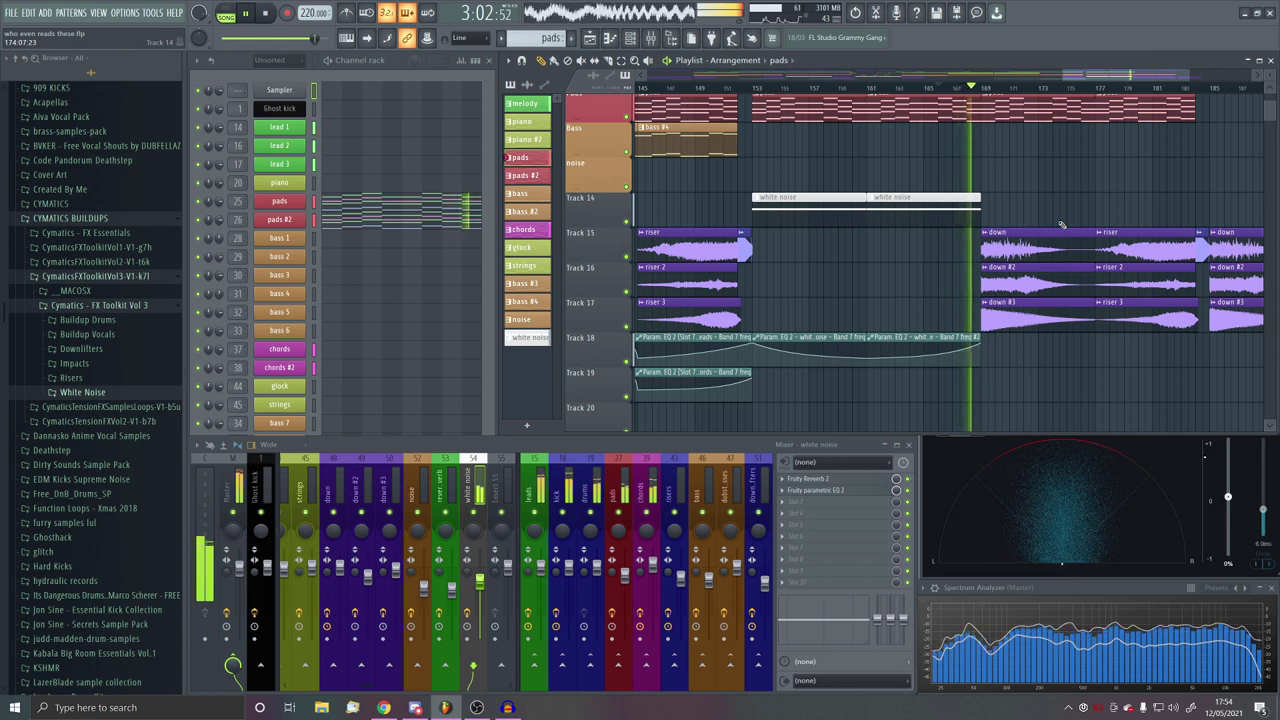
{"action": "scroll", "coordinate": [1064, 204], "scroll_direction": "down", "scroll_amount": 5}
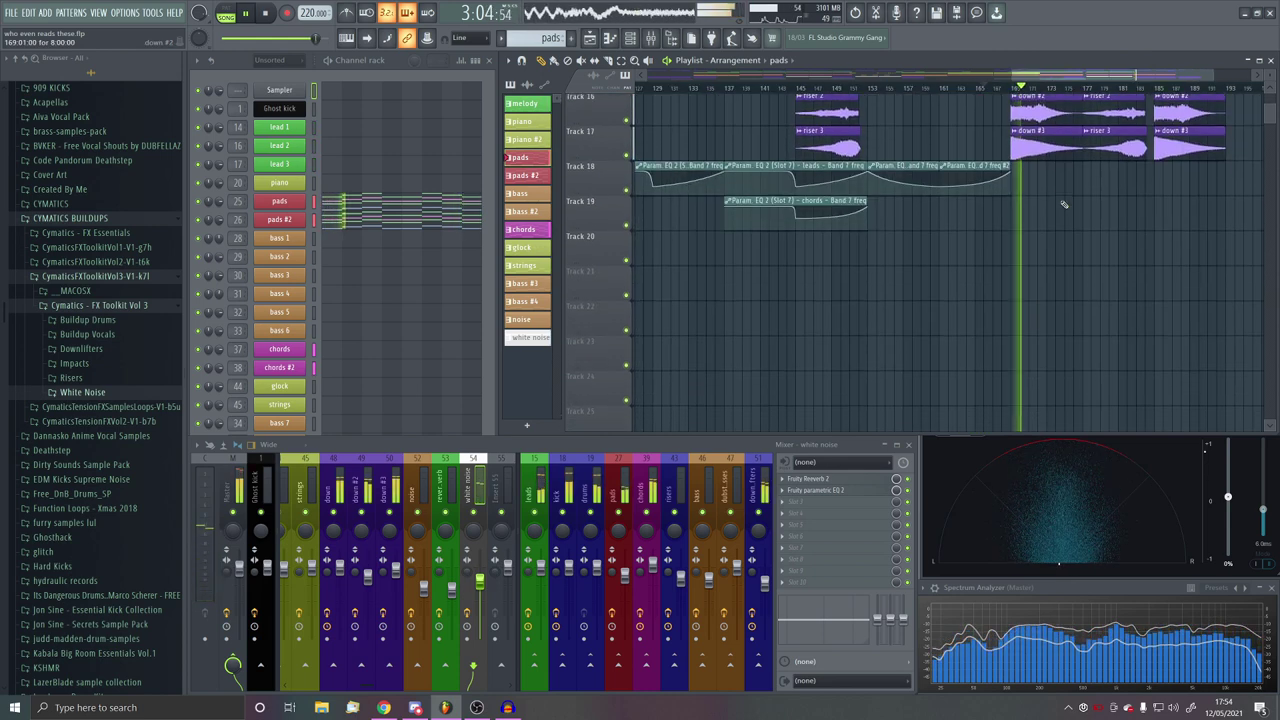
{"action": "scroll", "coordinate": [1064, 204], "scroll_direction": "down", "scroll_amount": 3}
{"action": "scroll", "coordinate": [848, 208], "scroll_direction": "up", "scroll_amount": 6}
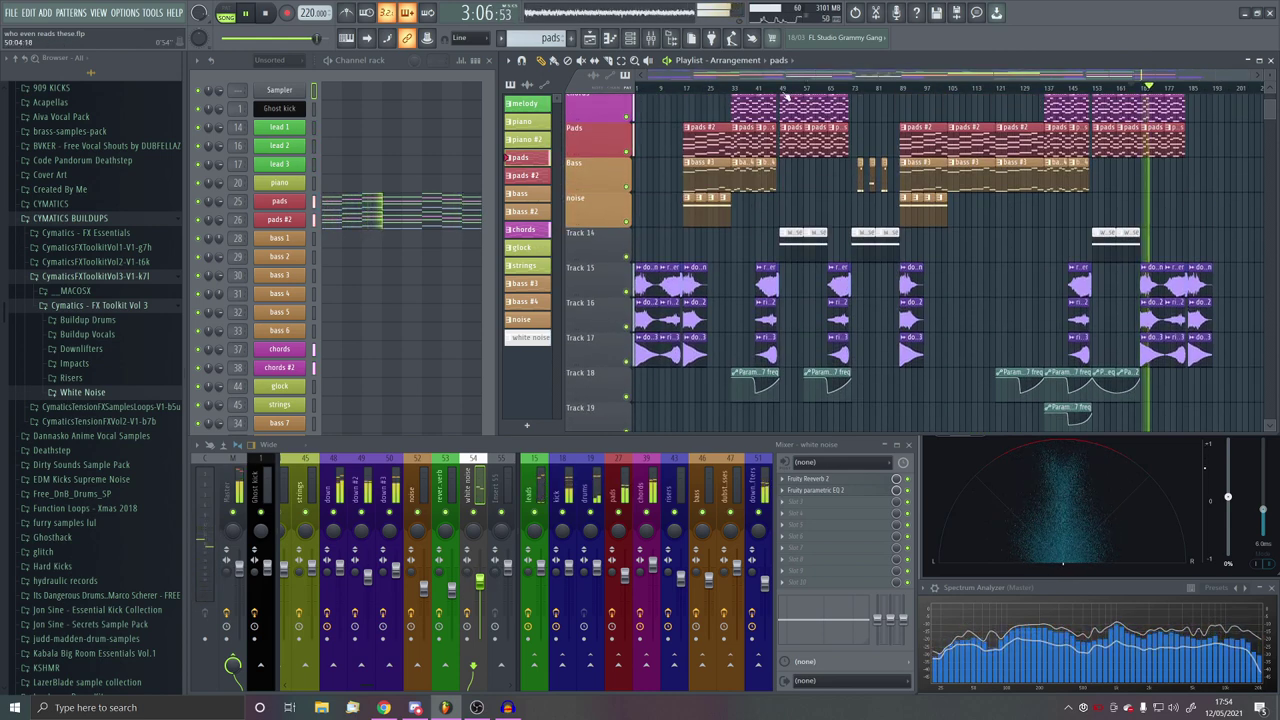
{"action": "key", "text": "space"}
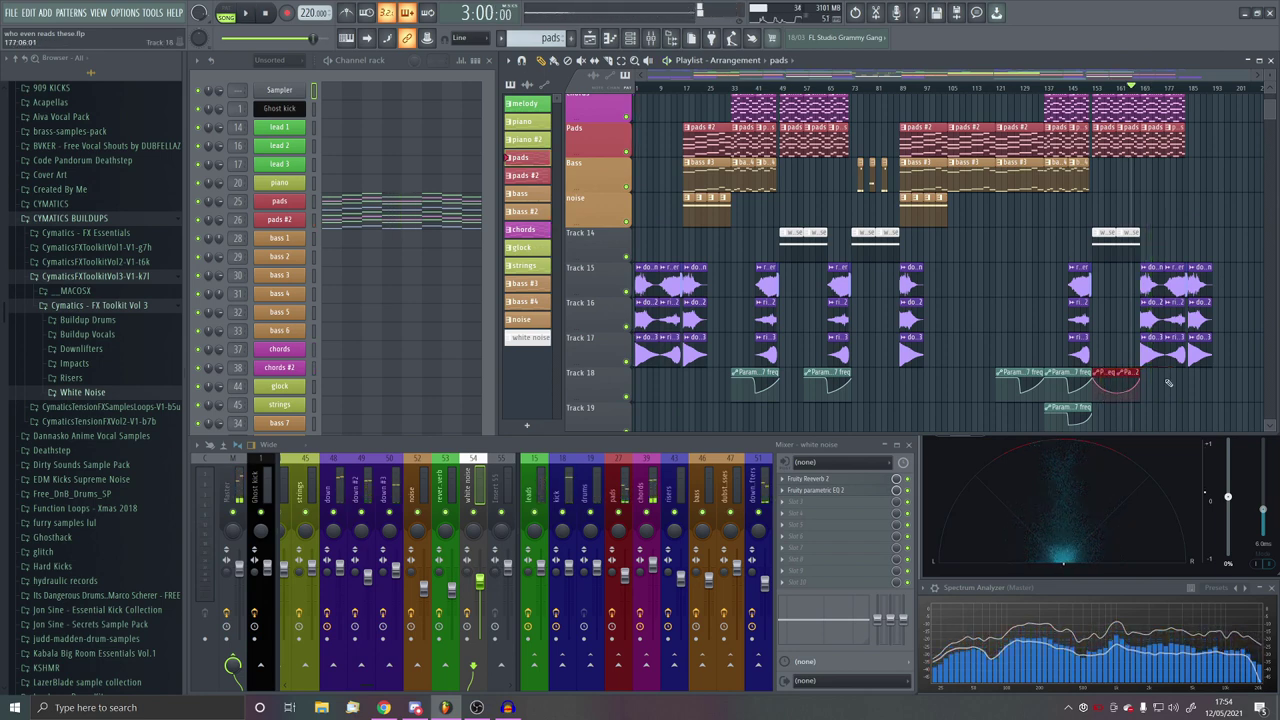
Step: Move the two selected white noise filter automation clips from Track 18 down to Track 21
{"action": "scroll", "coordinate": [1168, 383], "scroll_direction": "down", "scroll_amount": 5}
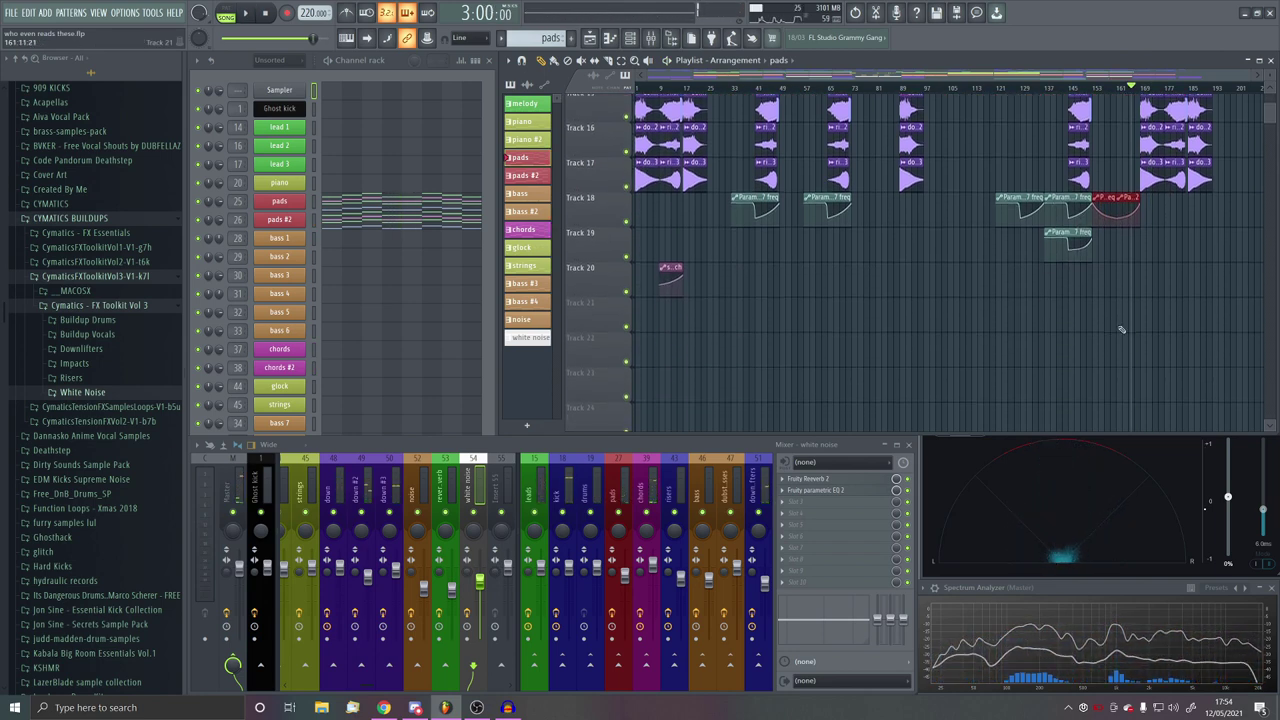
{"action": "key", "text": "shift+Down"}
{"action": "key", "text": "shift+Down"}
{"action": "key", "text": "shift+Down"}
{"action": "key", "text": "shift+Down"}
{"action": "key", "text": "shift+Up"}
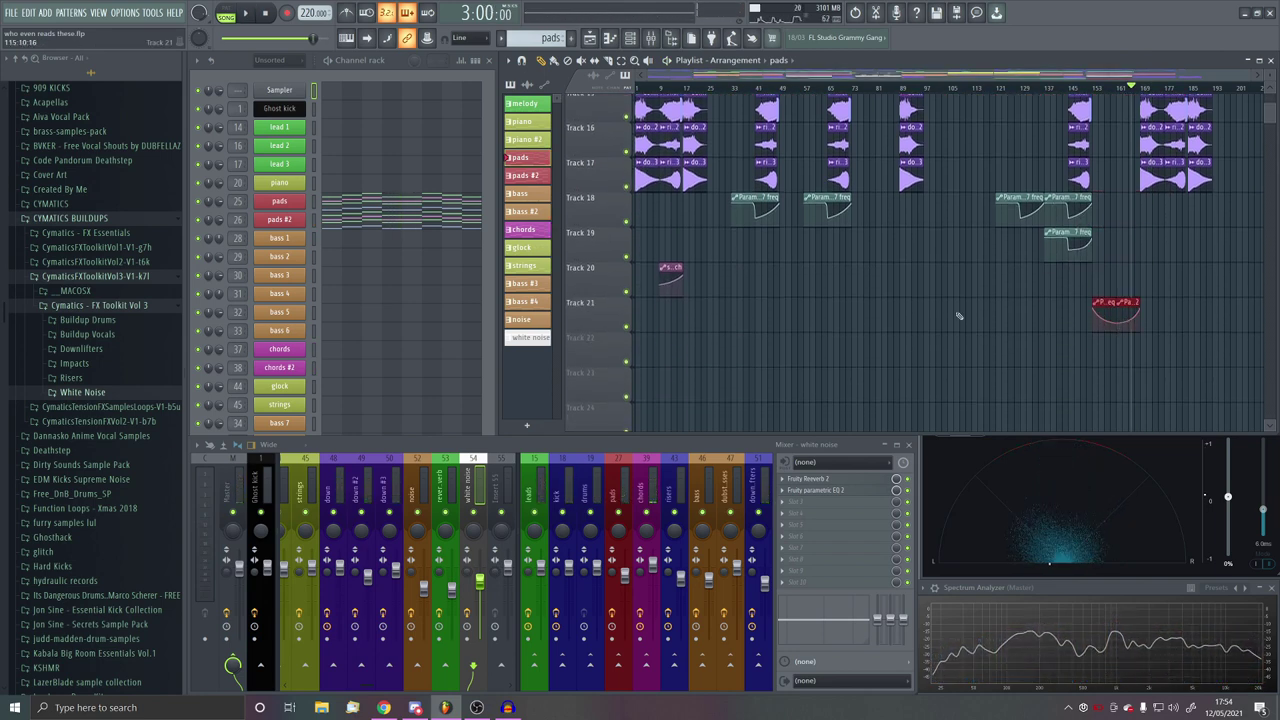
Step: Paste the white noise filter automation pair on Track 21 at bar 49 and place another copy at bar 73
{"action": "scroll", "coordinate": [766, 285], "scroll_direction": "up", "scroll_amount": 4}
{"action": "scroll", "coordinate": [826, 206], "scroll_direction": "up", "scroll_amount": 10}
{"action": "scroll", "coordinate": [855, 240], "scroll_direction": "down", "scroll_amount": 7}
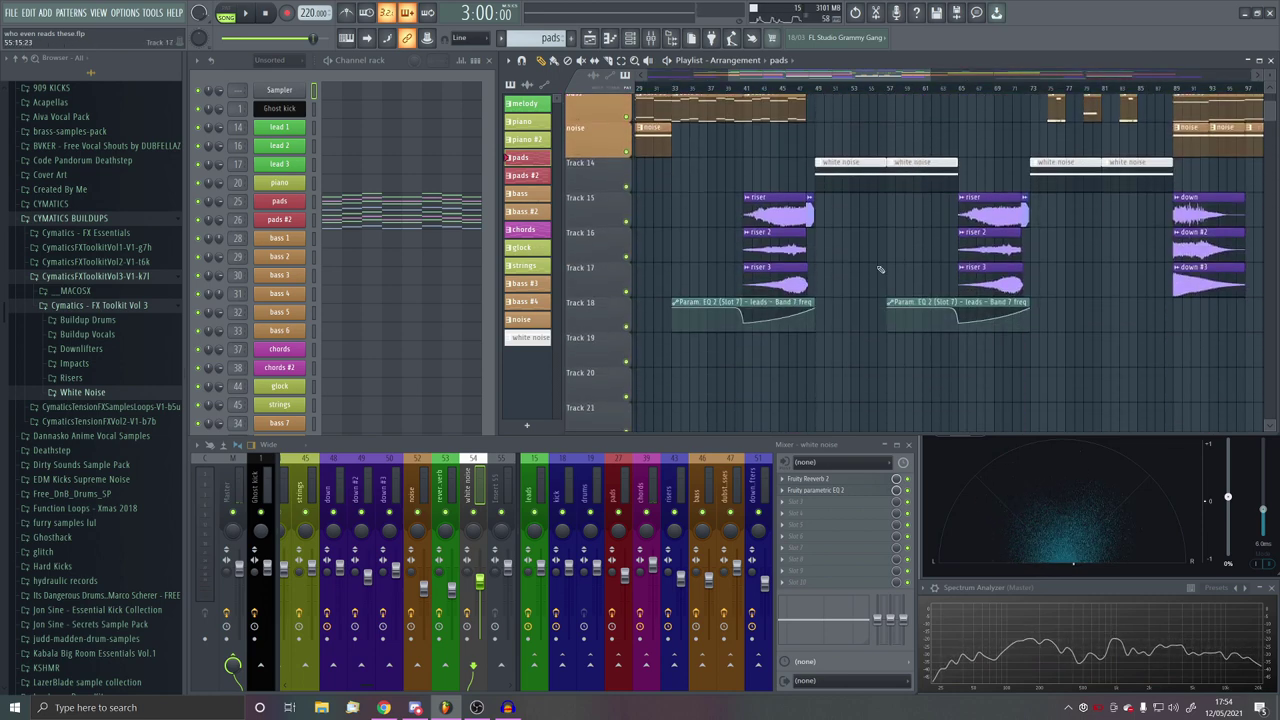
{"action": "scroll", "coordinate": [881, 269], "scroll_direction": "up", "scroll_amount": 1}
{"action": "key", "text": "ctrl+v"}
{"action": "scroll", "coordinate": [882, 268], "scroll_direction": "down", "scroll_amount": 3}
{"action": "left_click_drag", "start_coordinate": [797, 404], "coordinate": [1003, 413]}
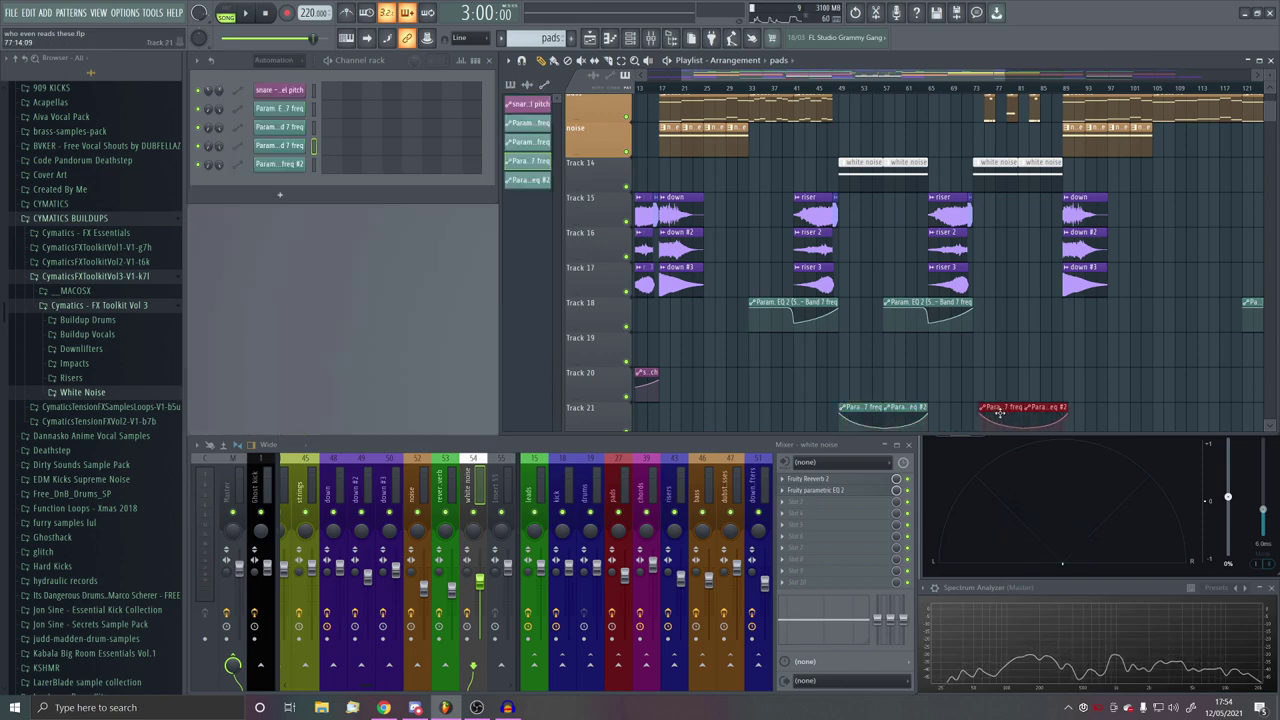
{"action": "scroll", "coordinate": [916, 279], "scroll_direction": "up", "scroll_amount": 3}
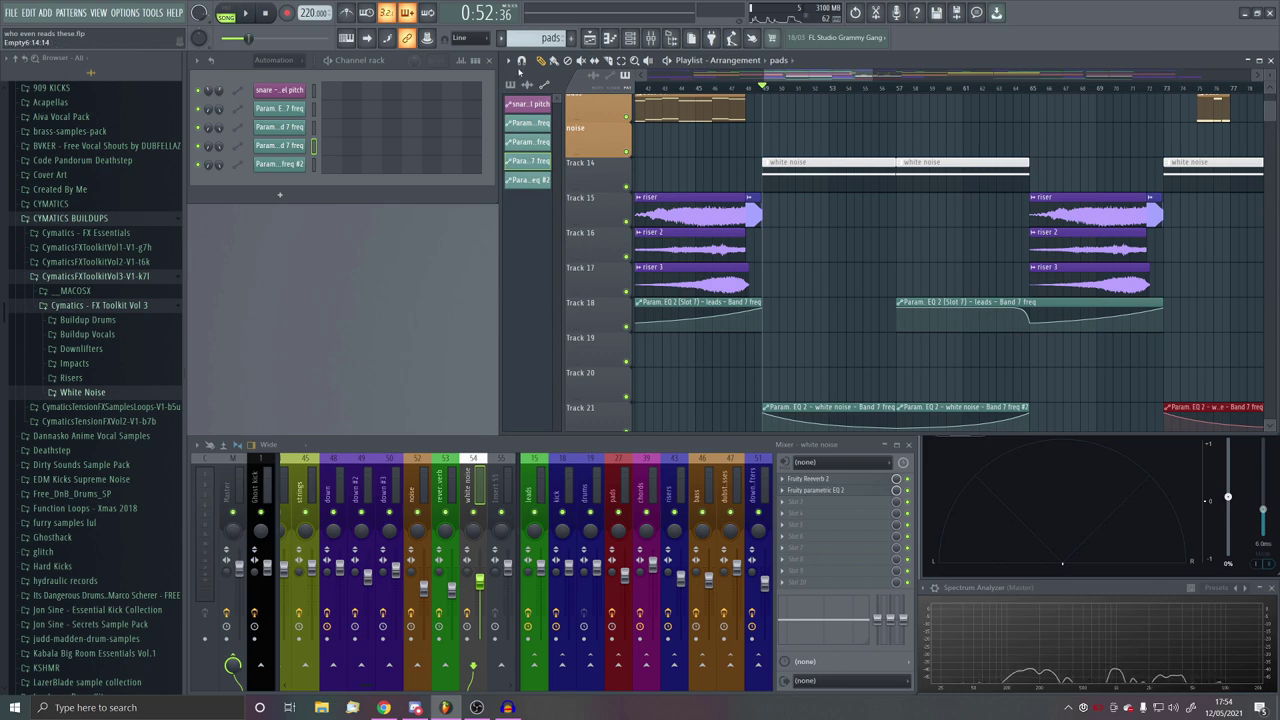
Step: Add TAL-Filter-2 to slot 3 of the white noise insert and set its modulation type to Volume
{"action": "scroll", "coordinate": [798, 346], "scroll_direction": "up", "scroll_amount": 5}
{"action": "left_click", "coordinate": [800, 501]}
{"action": "mouse_move", "coordinate": [797, 434]}
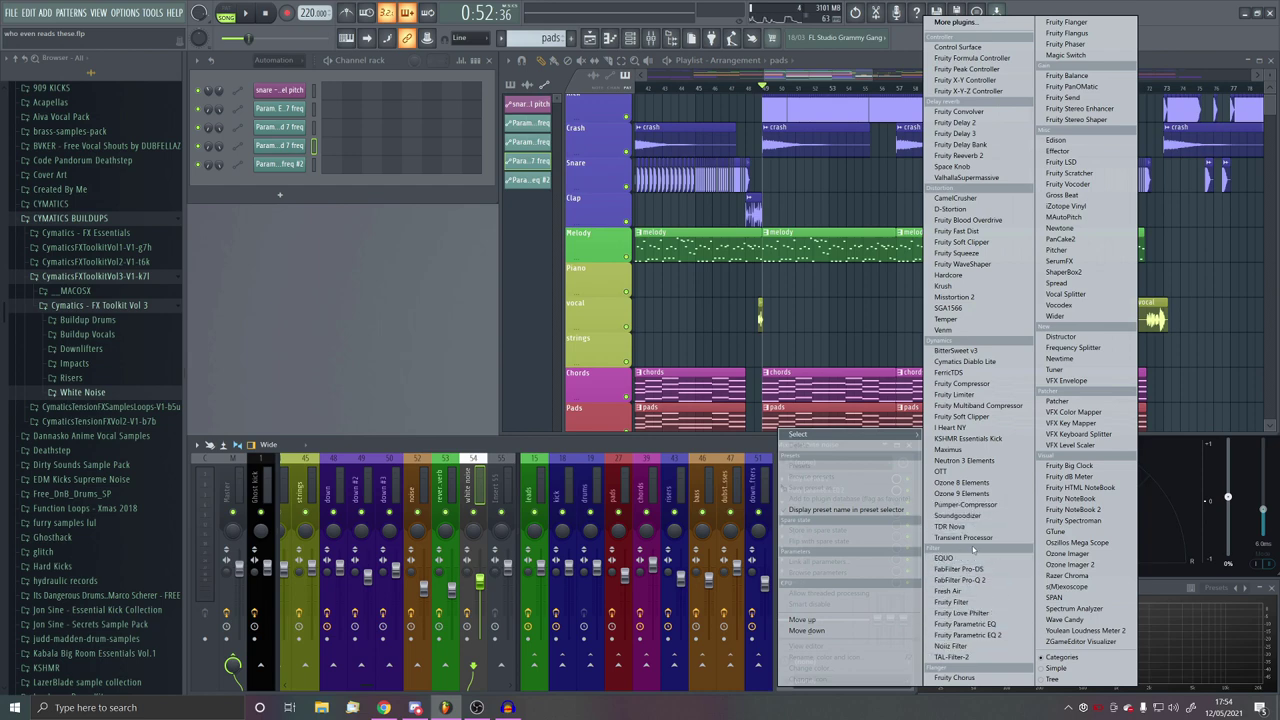
{"action": "left_click", "coordinate": [950, 656]}
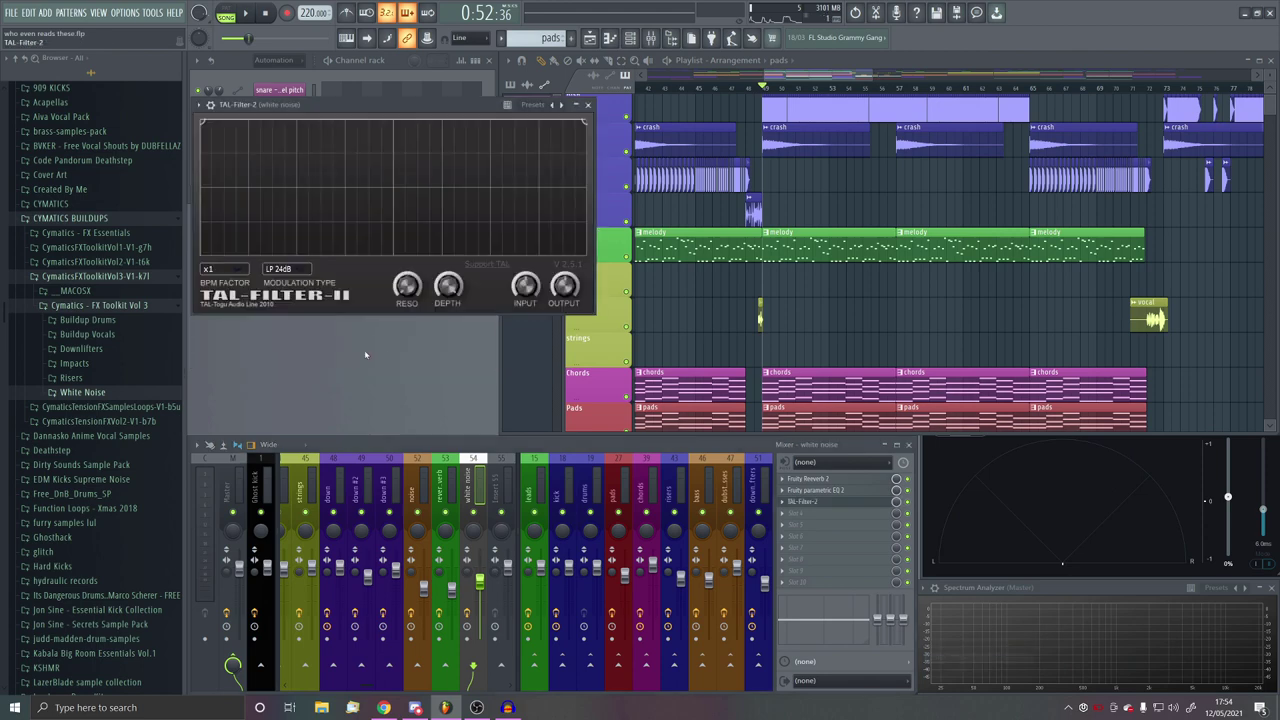
{"action": "left_click", "coordinate": [293, 272]}
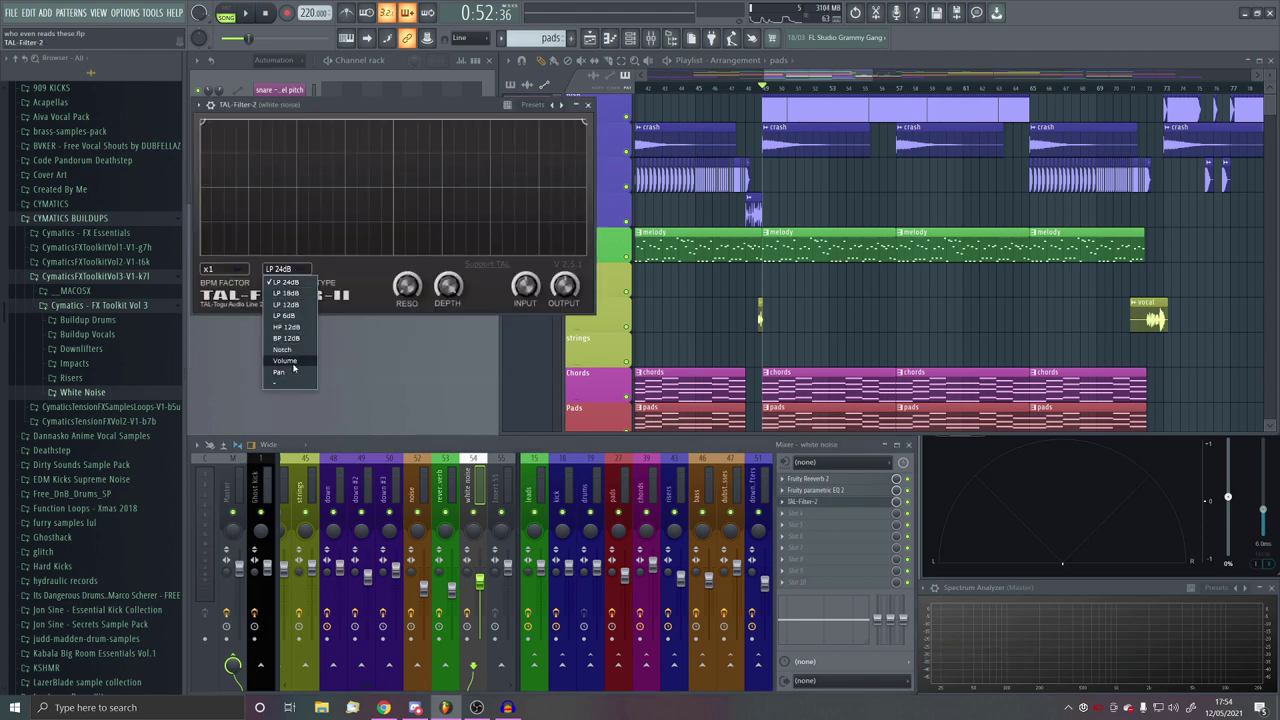
{"action": "left_click", "coordinate": [284, 360]}
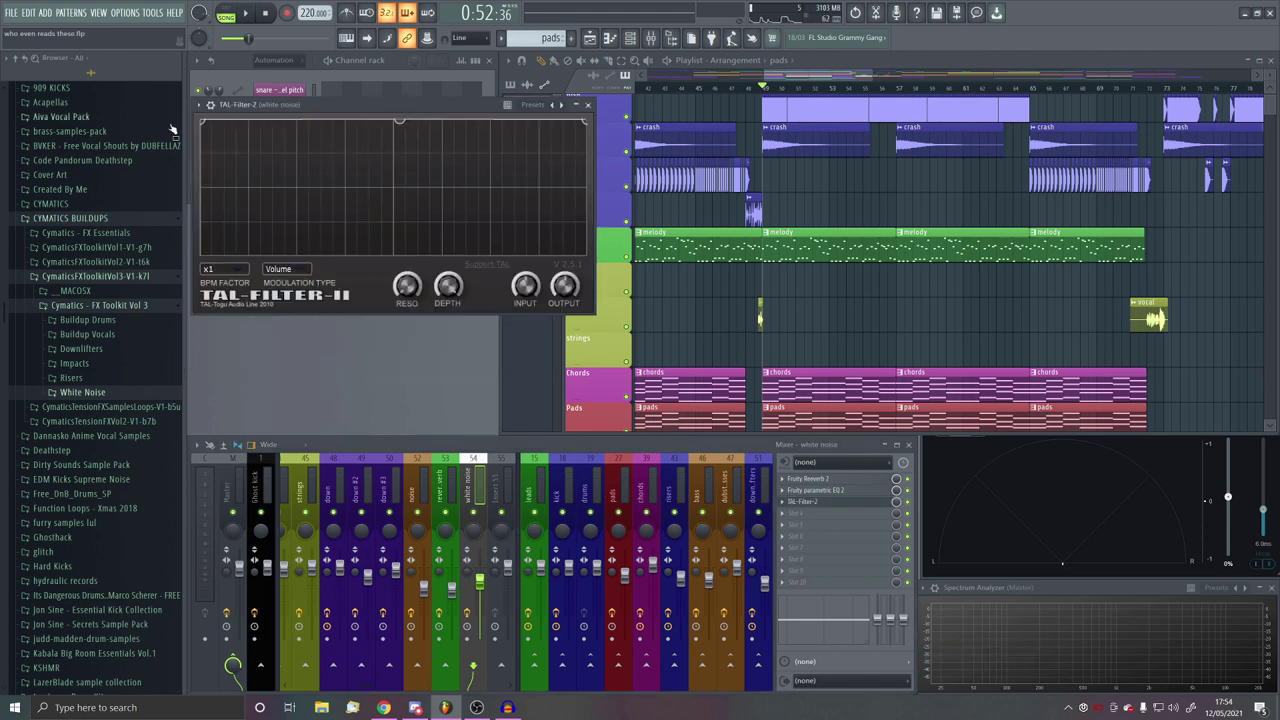
Step: Shape the TAL-Filter-2 volume curve to rise from zero to full by mid-cycle and set the BPM factor to x16
{"action": "left_click", "coordinate": [562, 153]}
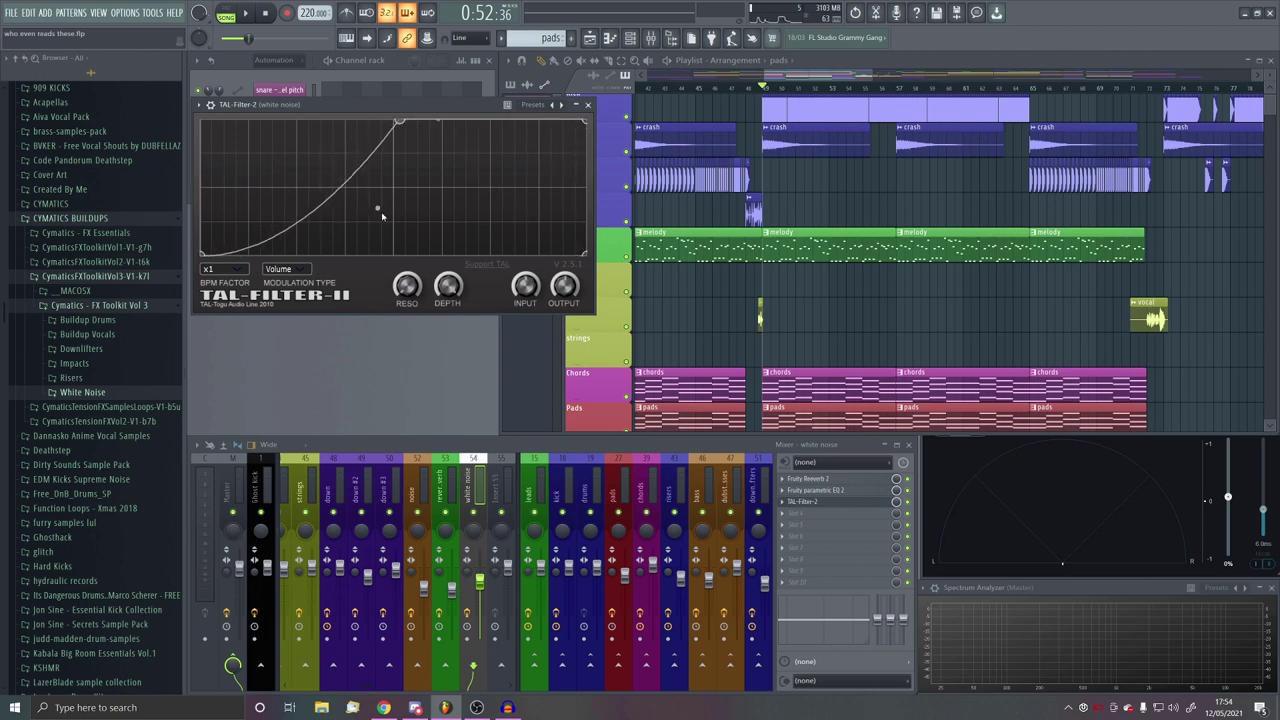
{"action": "left_click", "coordinate": [226, 269]}
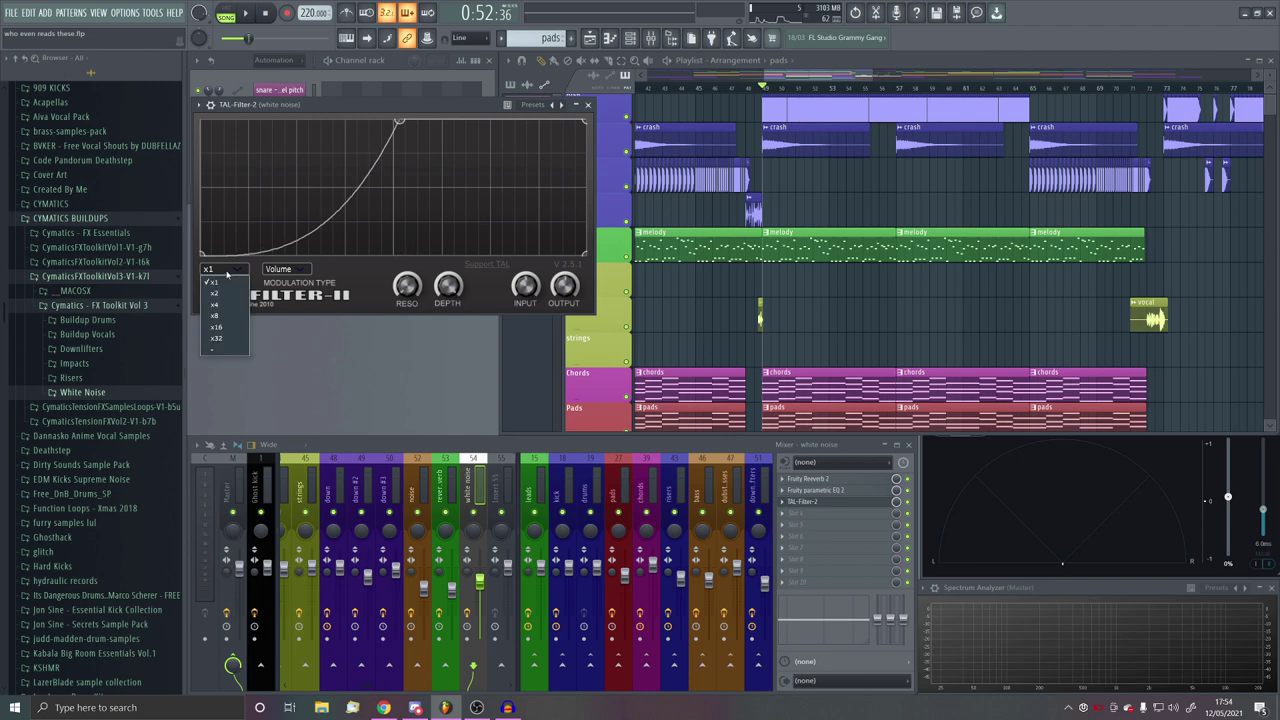
{"action": "left_click", "coordinate": [226, 328]}
Step: Play from bar 49 and solo Track 14 to hear the volume-shaped white noise on its own
{"action": "key", "text": "space"}
{"action": "scroll", "coordinate": [632, 300], "scroll_direction": "down", "scroll_amount": 7}
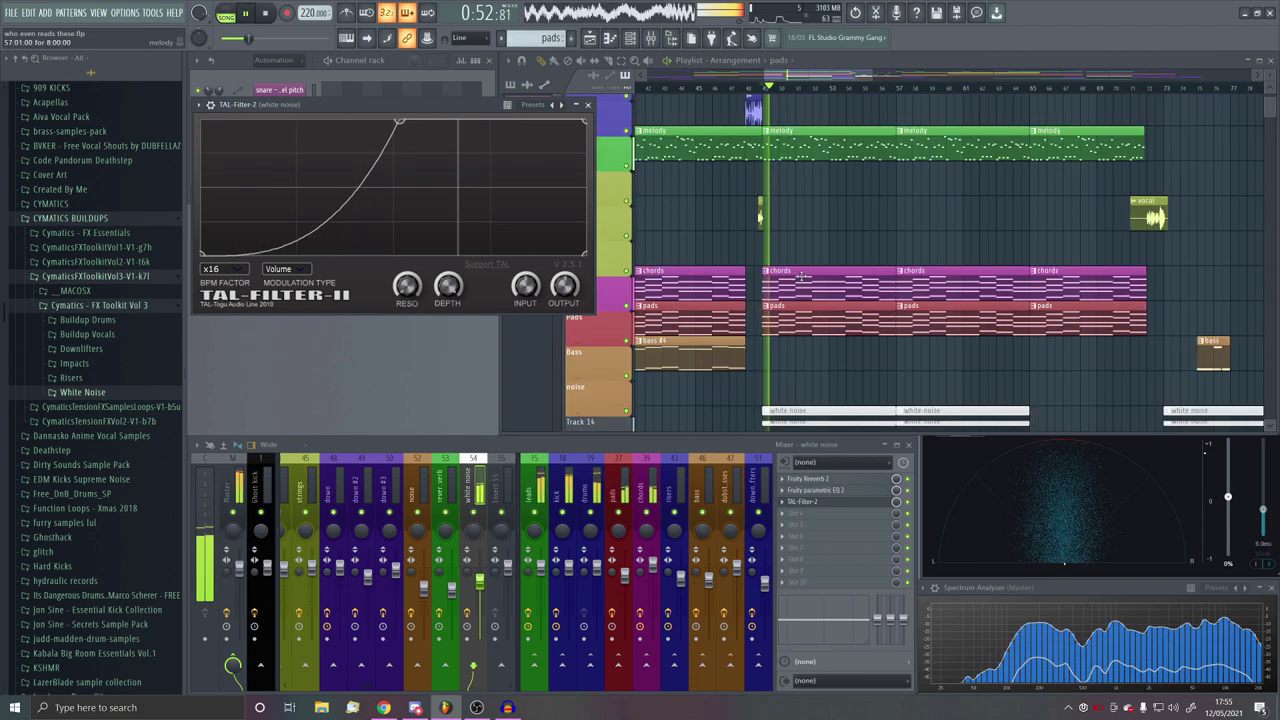
{"action": "left_click", "coordinate": [627, 292], "text": "ctrl"}
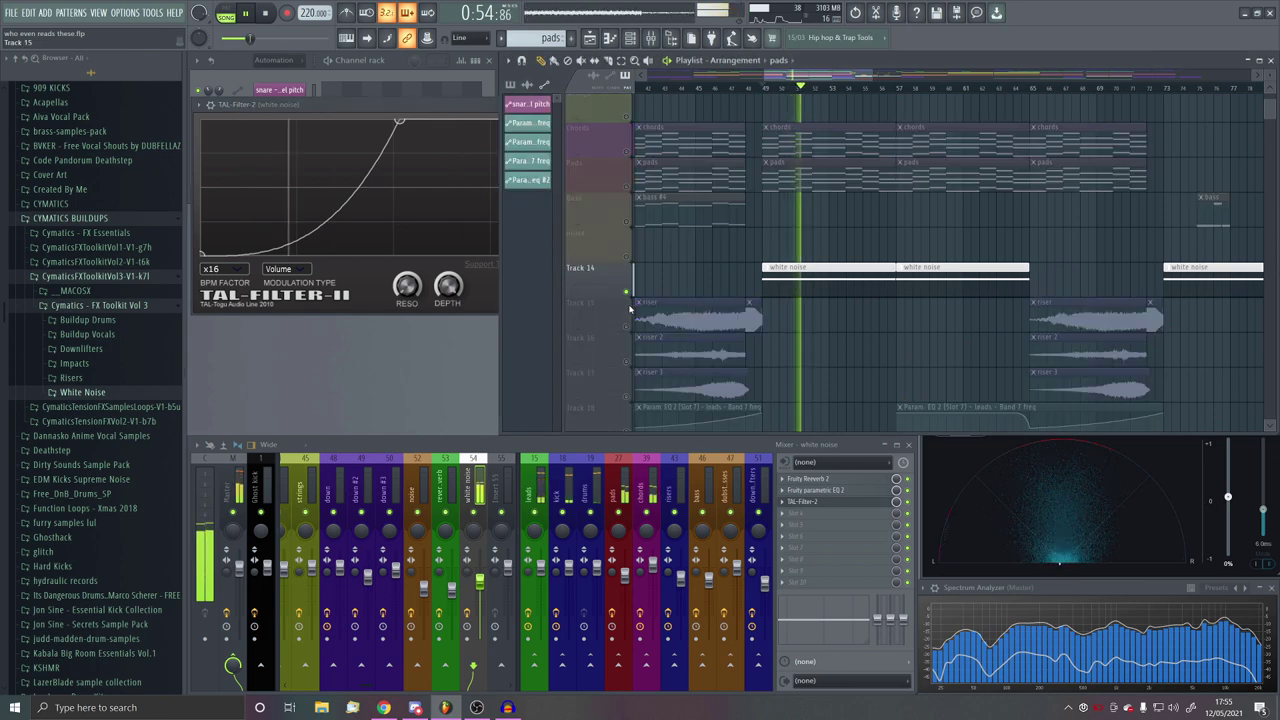
{"action": "scroll", "coordinate": [630, 305], "scroll_direction": "down", "scroll_amount": 1}
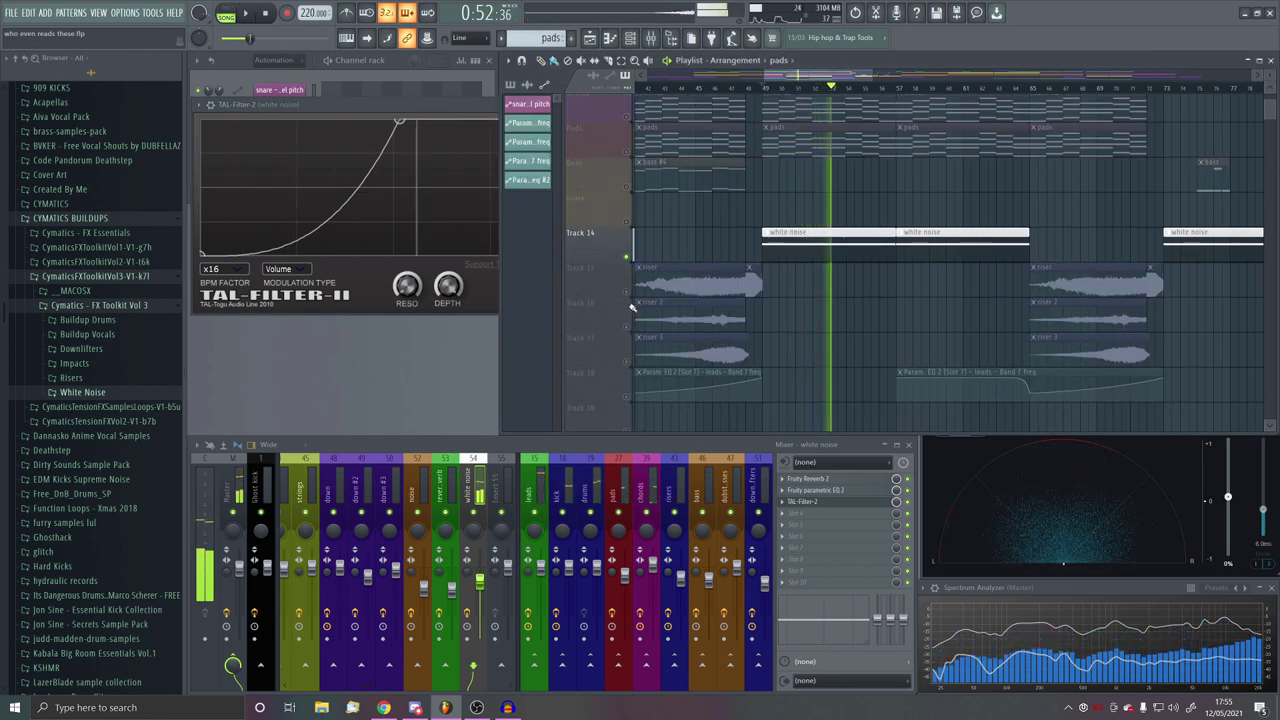
{"action": "key", "text": "space"}
{"action": "left_click", "coordinate": [381, 120]}
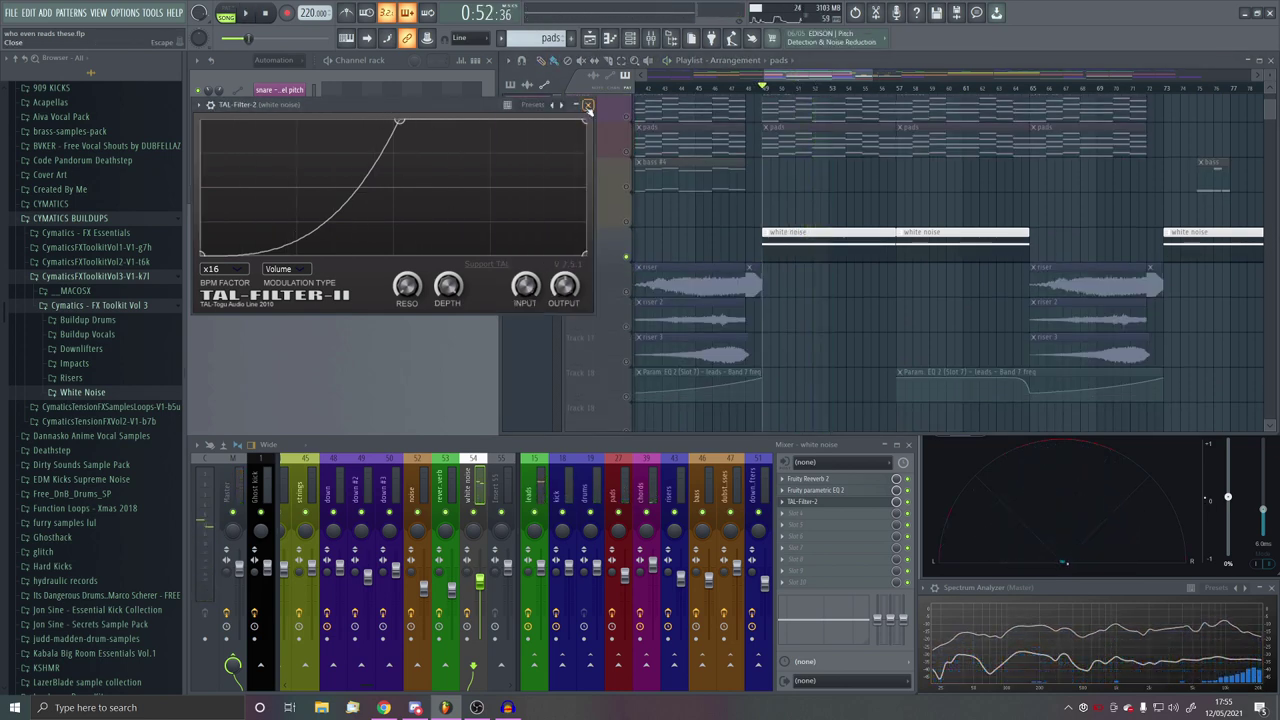
Step: Close the TAL-Filter-2 window, unsolo Track 14, and play the white noise in the full mix
{"action": "left_click", "coordinate": [588, 106]}
{"action": "left_click", "coordinate": [627, 258], "text": "ctrl"}
{"action": "scroll", "coordinate": [763, 277], "scroll_direction": "up", "scroll_amount": 7}
{"action": "key", "text": "space"}
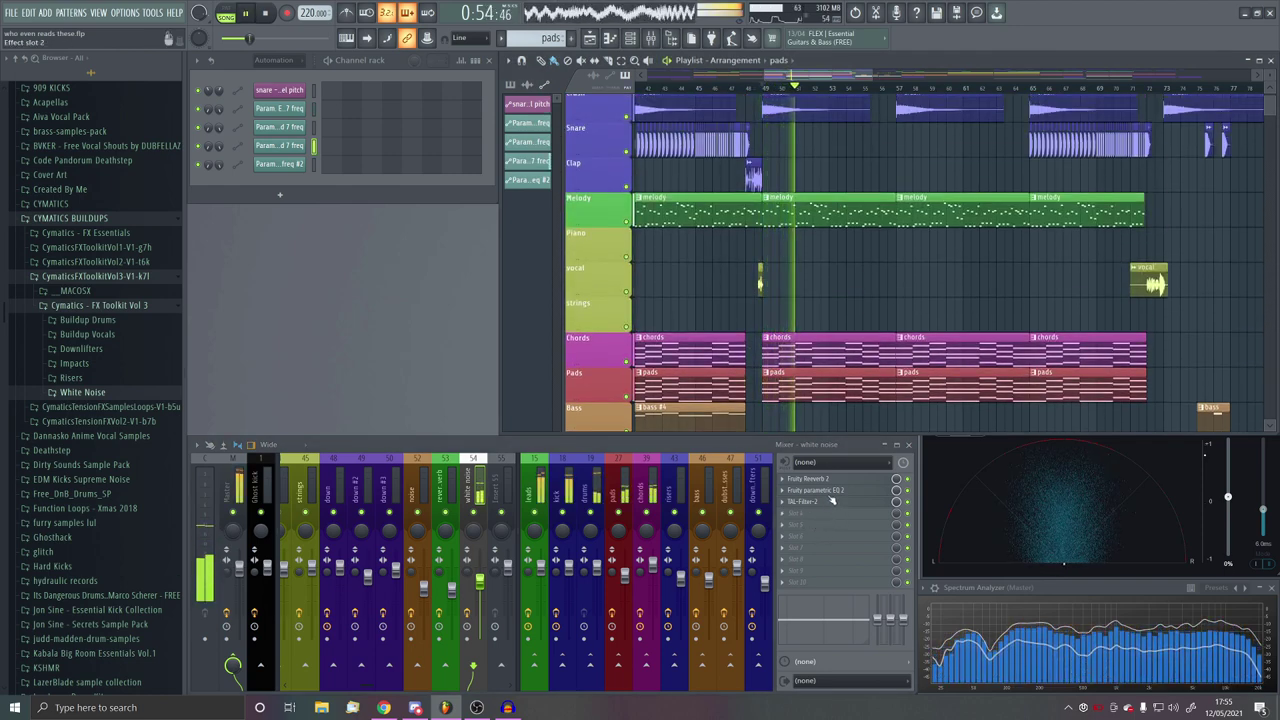
{"action": "scroll", "coordinate": [852, 400], "scroll_direction": "down", "scroll_amount": 1}
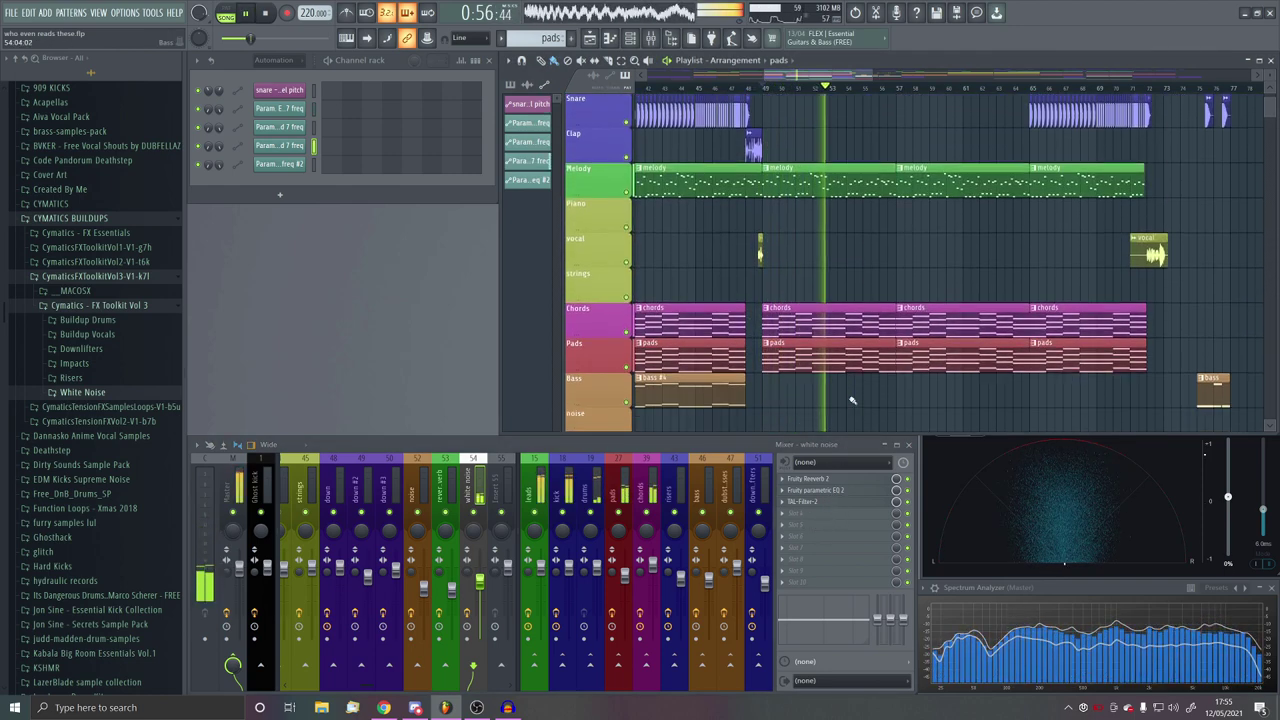
{"action": "scroll", "coordinate": [852, 400], "scroll_direction": "down", "scroll_amount": 4}
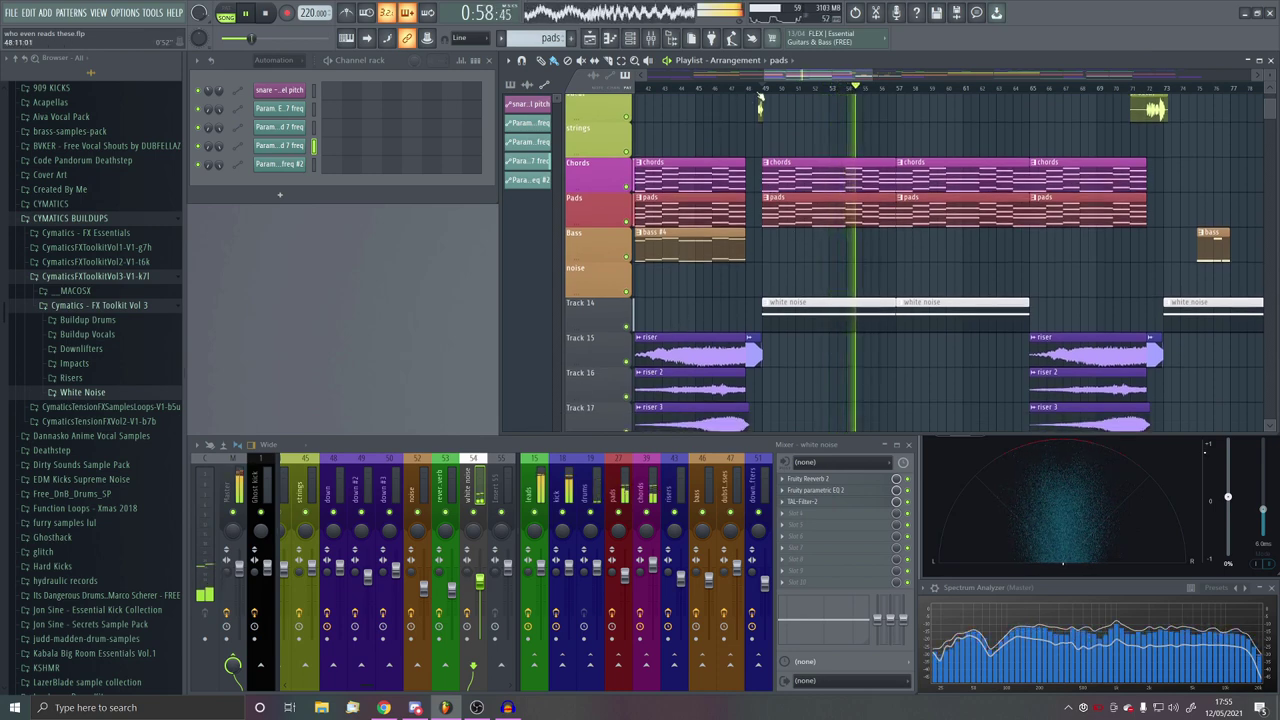
Step: Raise the white noise insert's fader to about 97% while replaying the section from bar 49
{"action": "left_click", "coordinate": [760, 88]}
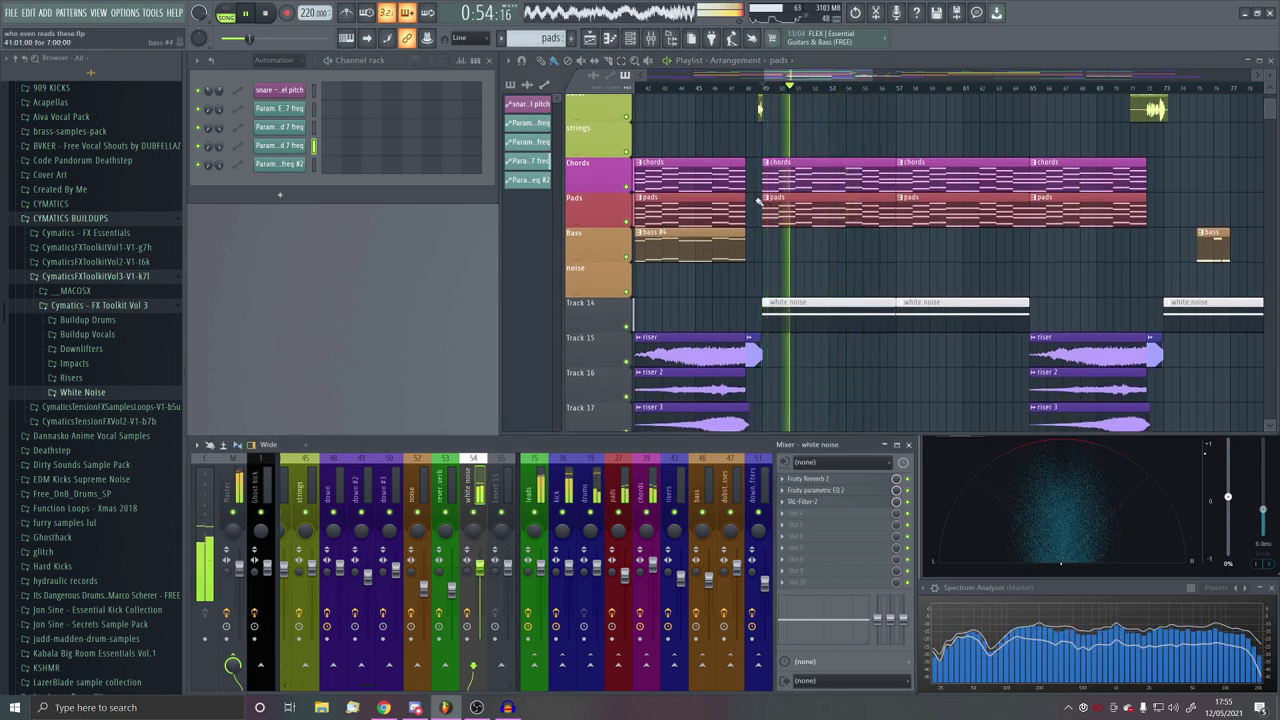
{"action": "left_click", "coordinate": [760, 88]}
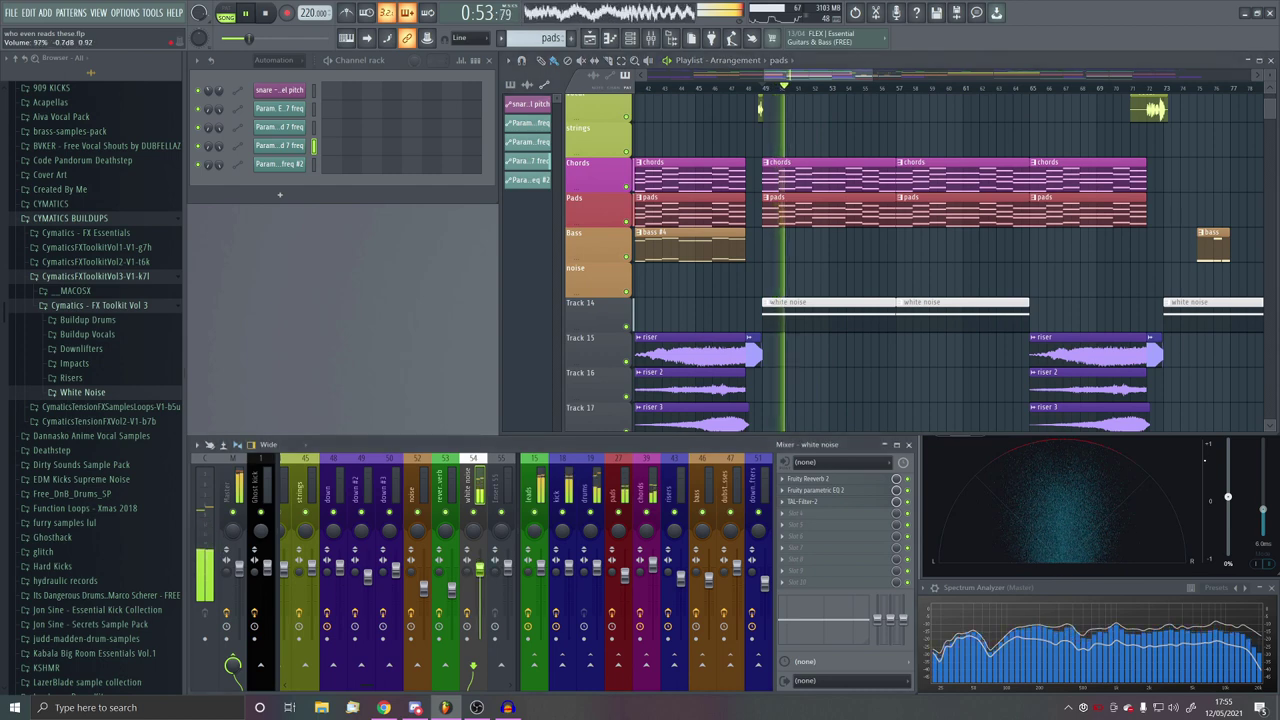
Step: Straighten the falling white noise filter curve at bar 49 on Track 21 to about 1% tension and play it briefly
{"action": "key", "text": "space"}
{"action": "scroll", "coordinate": [903, 314], "scroll_direction": "down", "scroll_amount": 6}
{"action": "scroll", "coordinate": [860, 371], "scroll_direction": "up", "scroll_amount": 3}
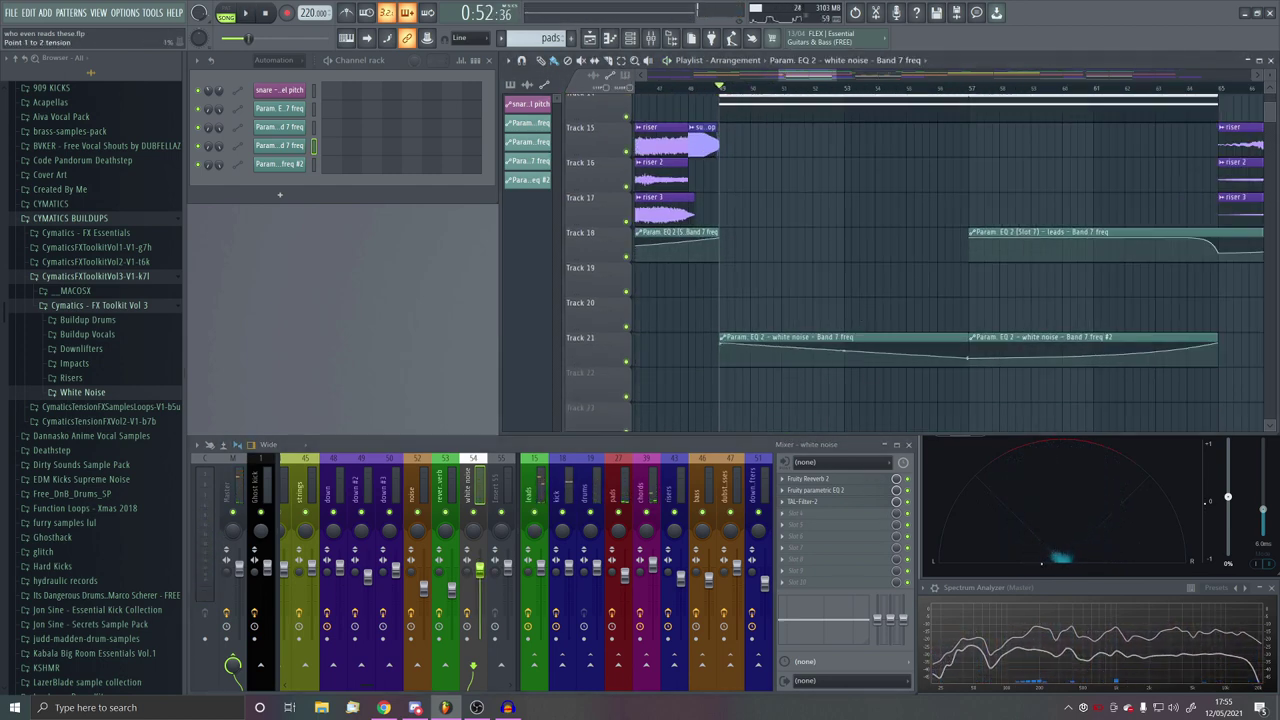
{"action": "key", "text": "space"}
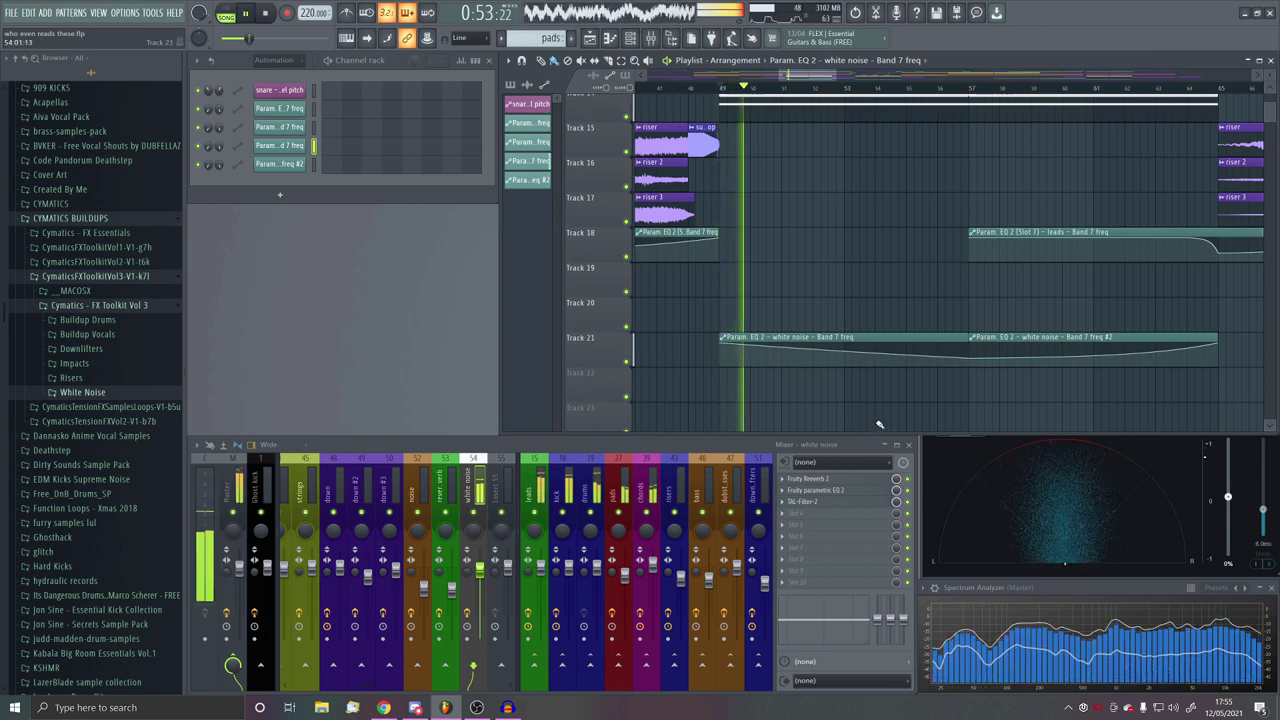
{"action": "key", "text": "space"}
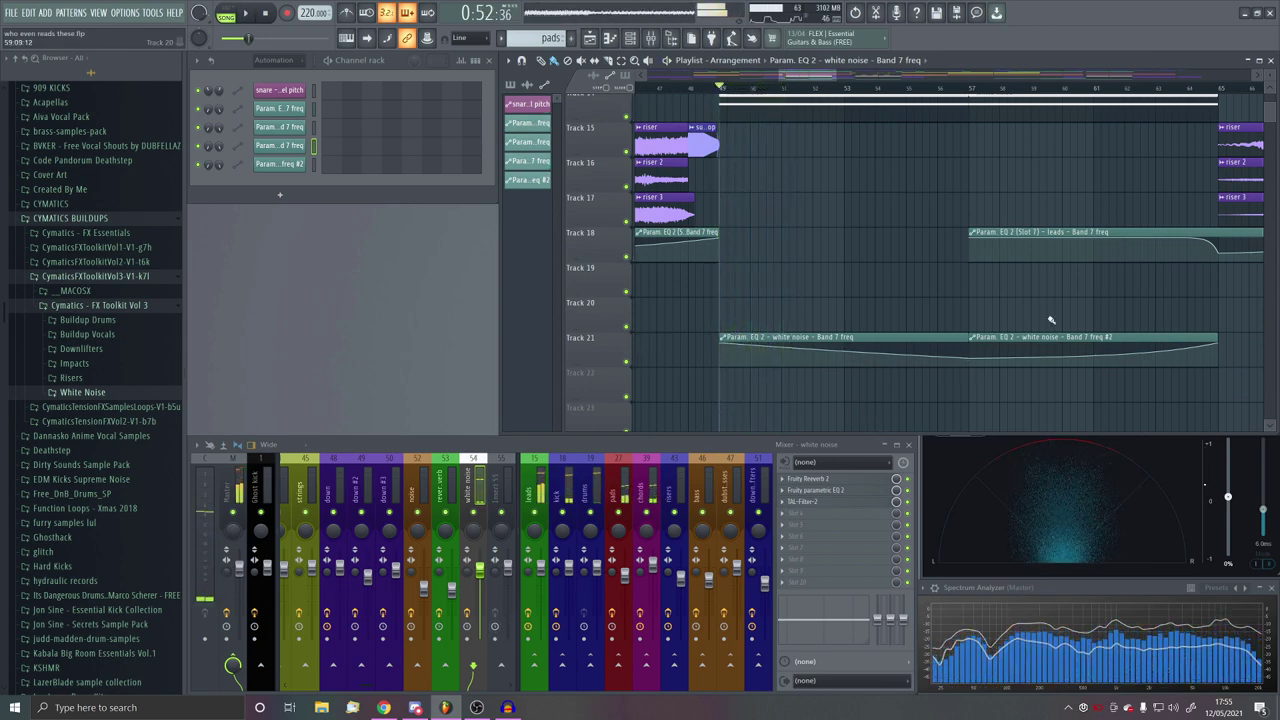
Step: Play the arrangement from bar 49 through the white noise sweep and into the riser section at bar 65
{"action": "scroll", "coordinate": [1030, 330], "scroll_direction": "down", "scroll_amount": 4}
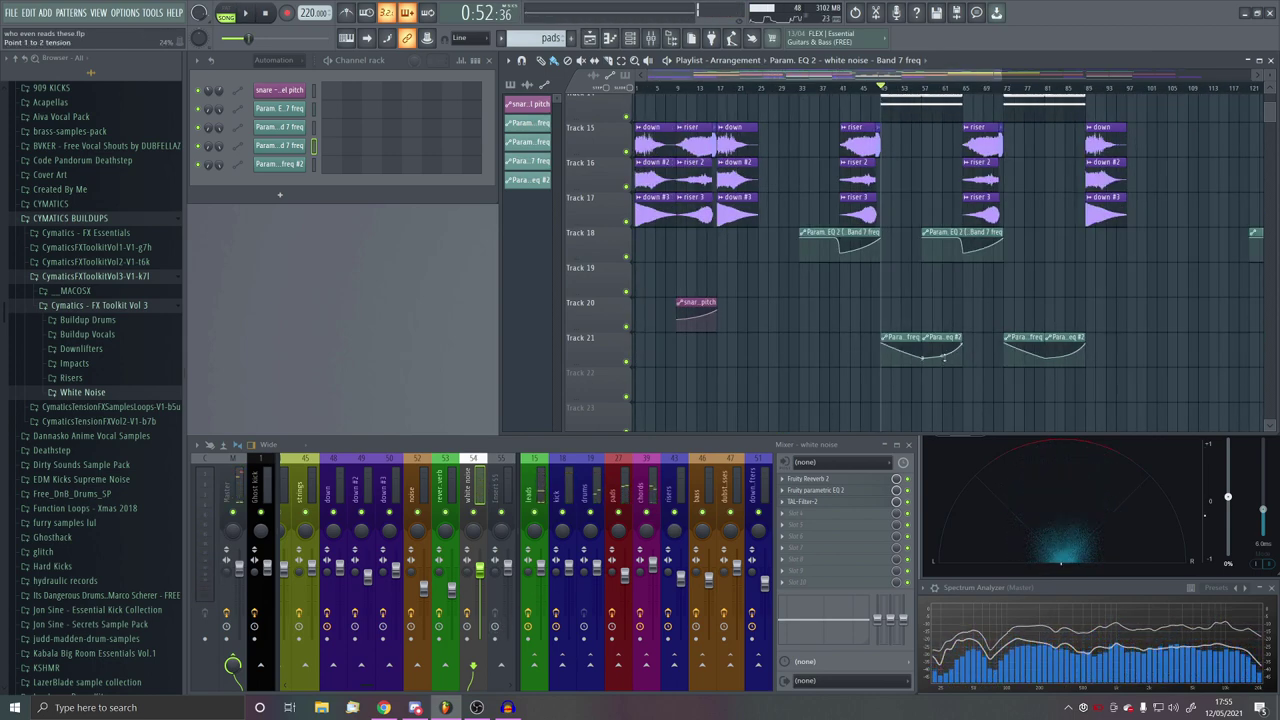
{"action": "key", "text": "space"}
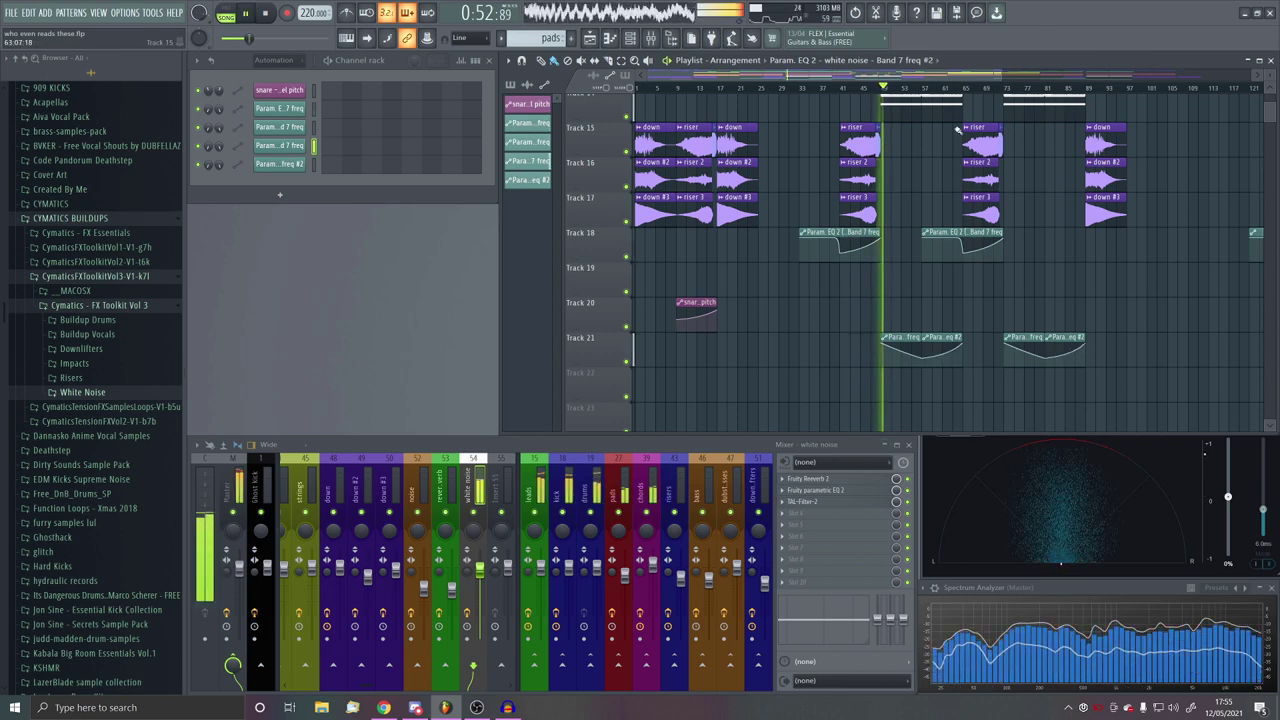
{"action": "scroll", "coordinate": [936, 180], "scroll_direction": "up", "scroll_amount": 5}
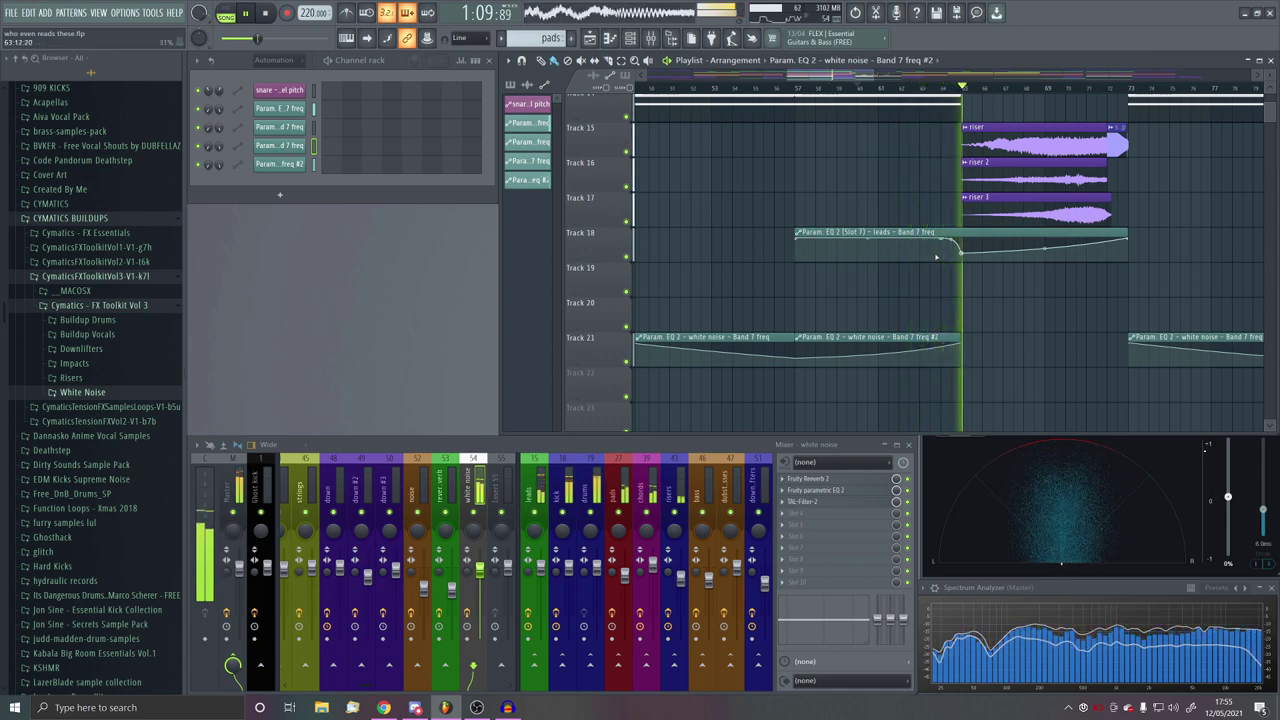
{"action": "scroll", "coordinate": [950, 265], "scroll_direction": "up", "scroll_amount": 5}
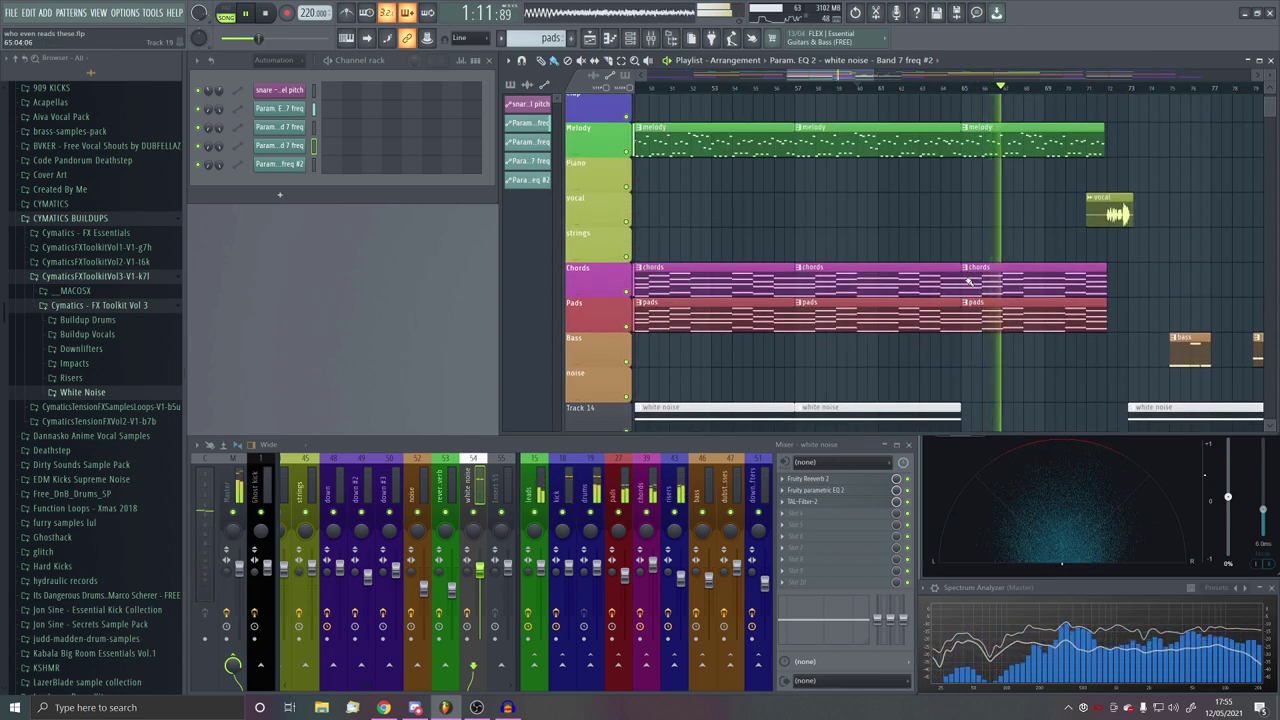
{"action": "scroll", "coordinate": [968, 283], "scroll_direction": "up", "scroll_amount": 3}
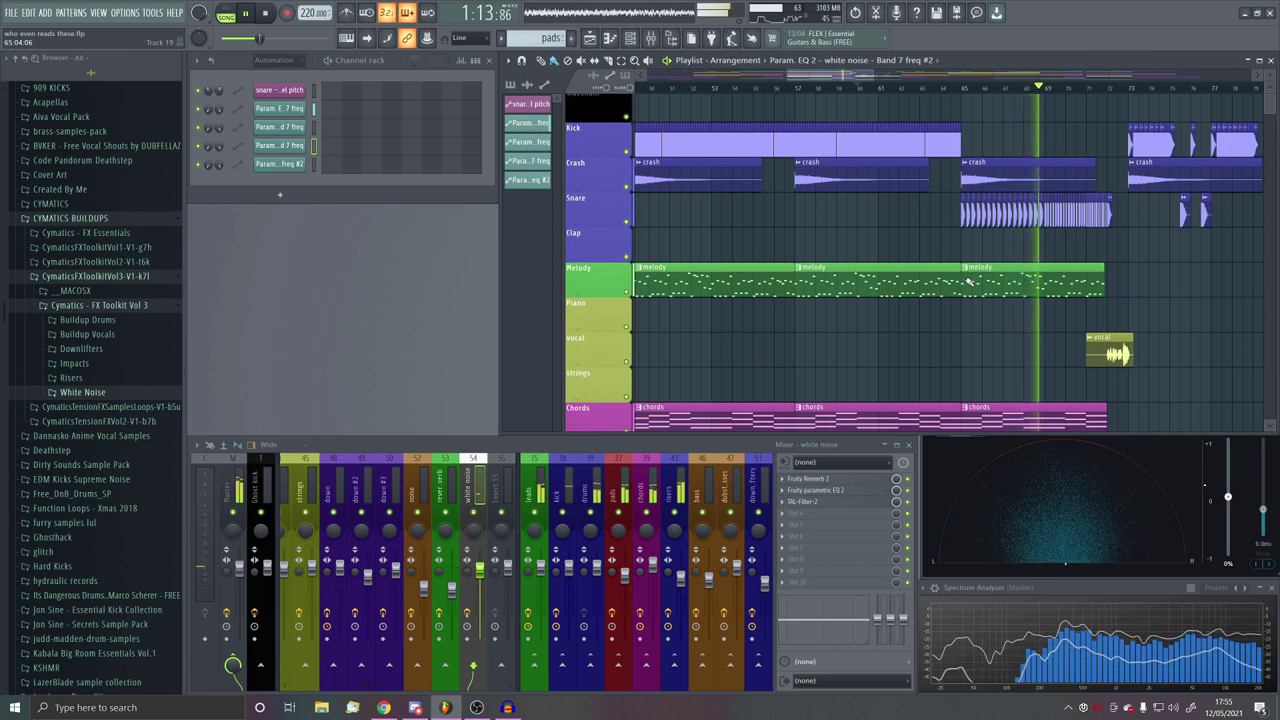
Step: Play the arrangement from the riser section into the white noise at bar 73, reviewing its tracks, and stop playback
{"action": "scroll", "coordinate": [968, 283], "scroll_direction": "down", "scroll_amount": 6}
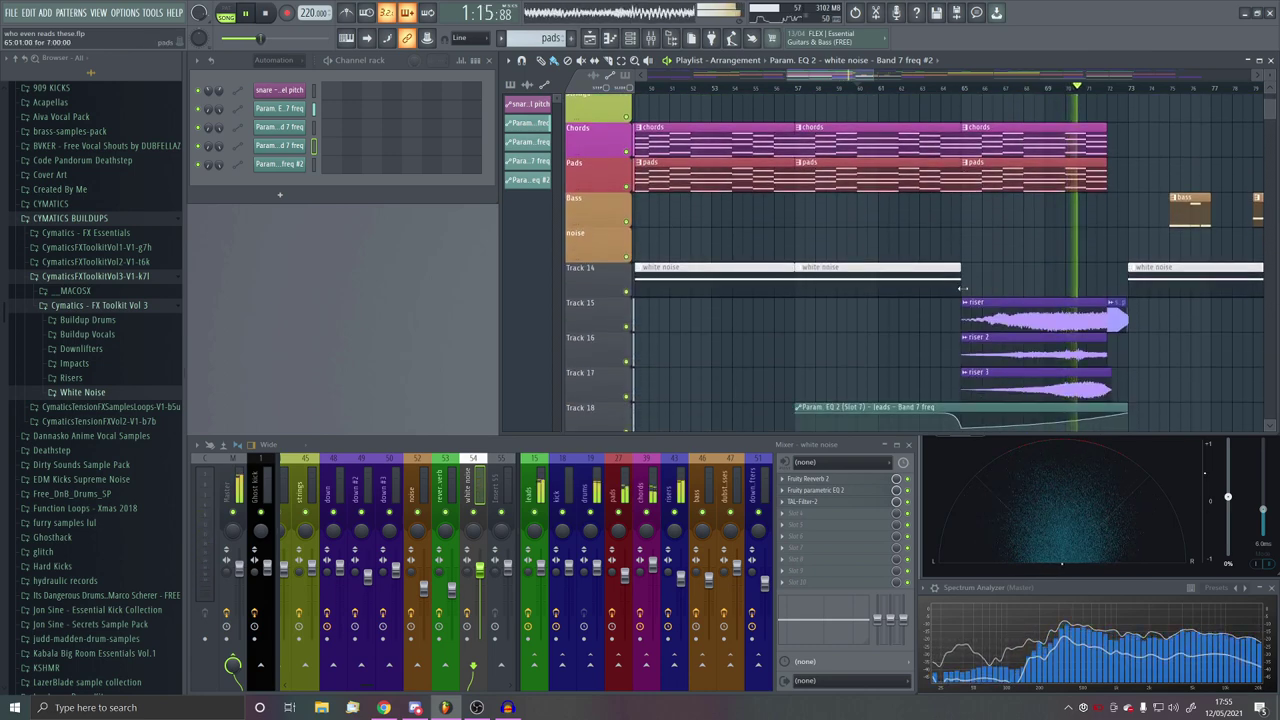
{"action": "scroll", "coordinate": [866, 293], "scroll_direction": "down", "scroll_amount": 3}
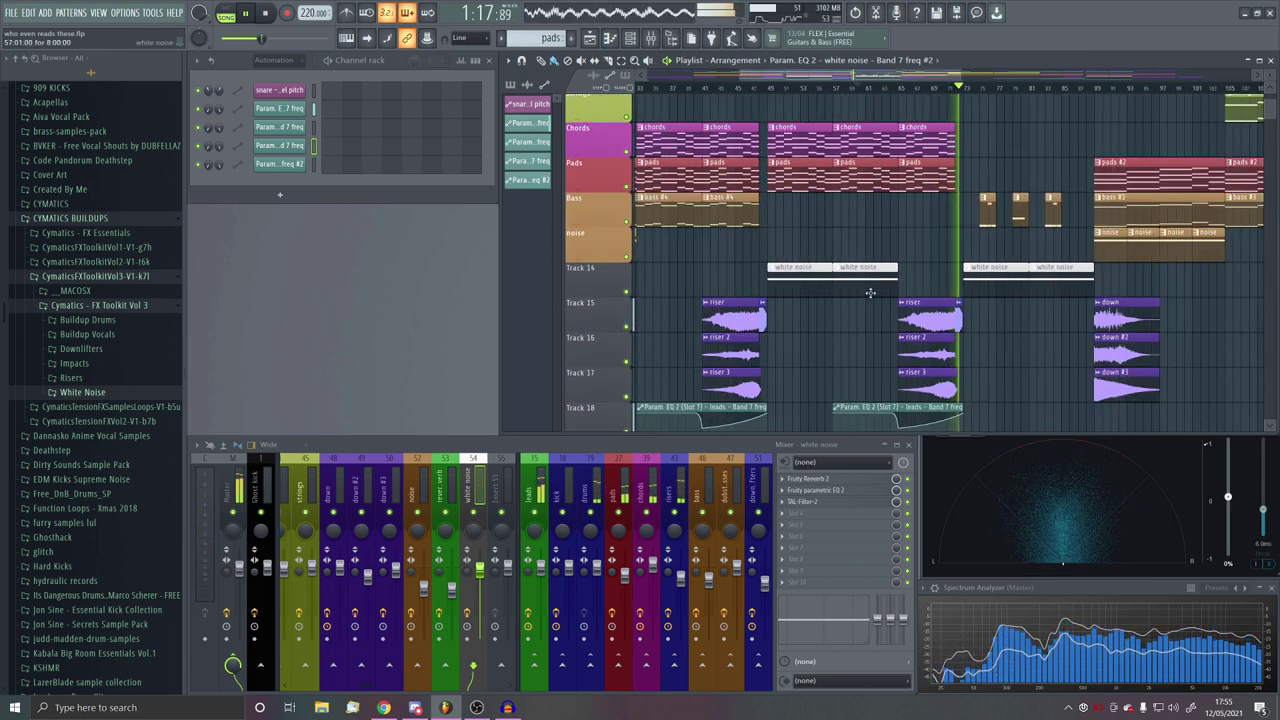
{"action": "scroll", "coordinate": [870, 293], "scroll_direction": "up", "scroll_amount": 5}
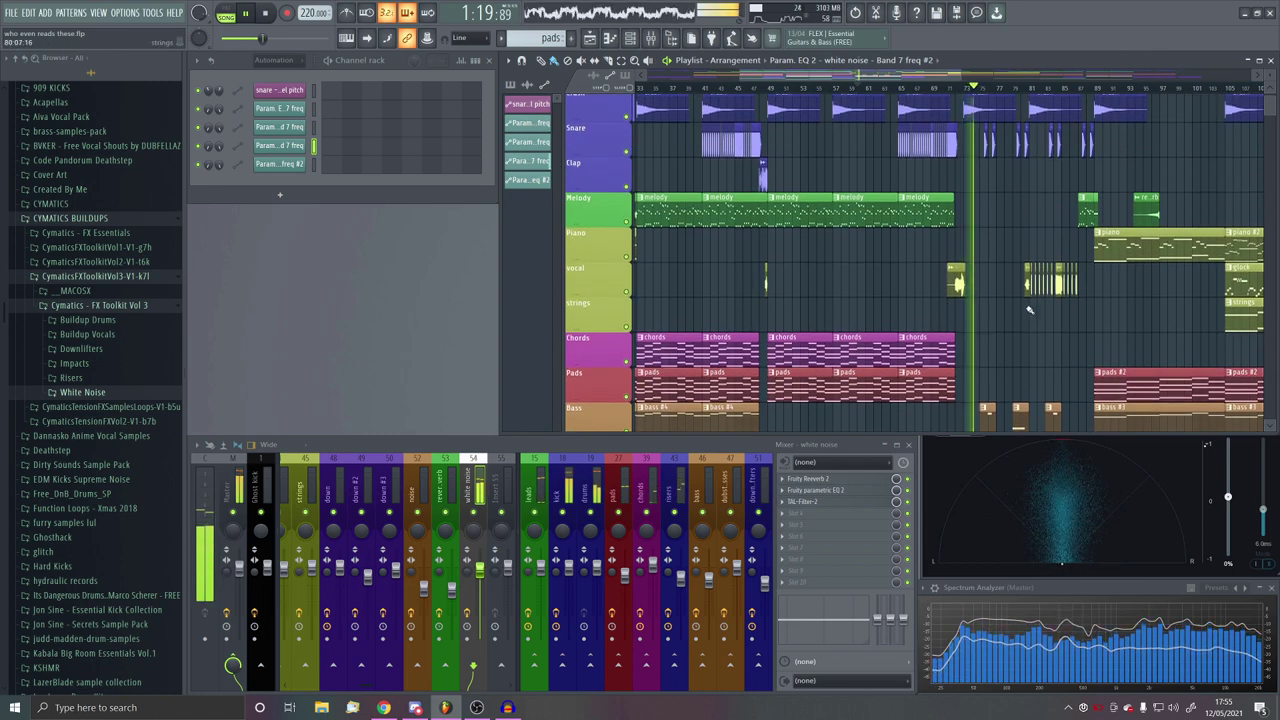
{"action": "scroll", "coordinate": [1065, 307], "scroll_direction": "up", "scroll_amount": 1}
{"action": "scroll", "coordinate": [1065, 307], "scroll_direction": "down", "scroll_amount": 8}
{"action": "scroll", "coordinate": [1063, 305], "scroll_direction": "up", "scroll_amount": 2}
{"action": "scroll", "coordinate": [971, 301], "scroll_direction": "up", "scroll_amount": 3}
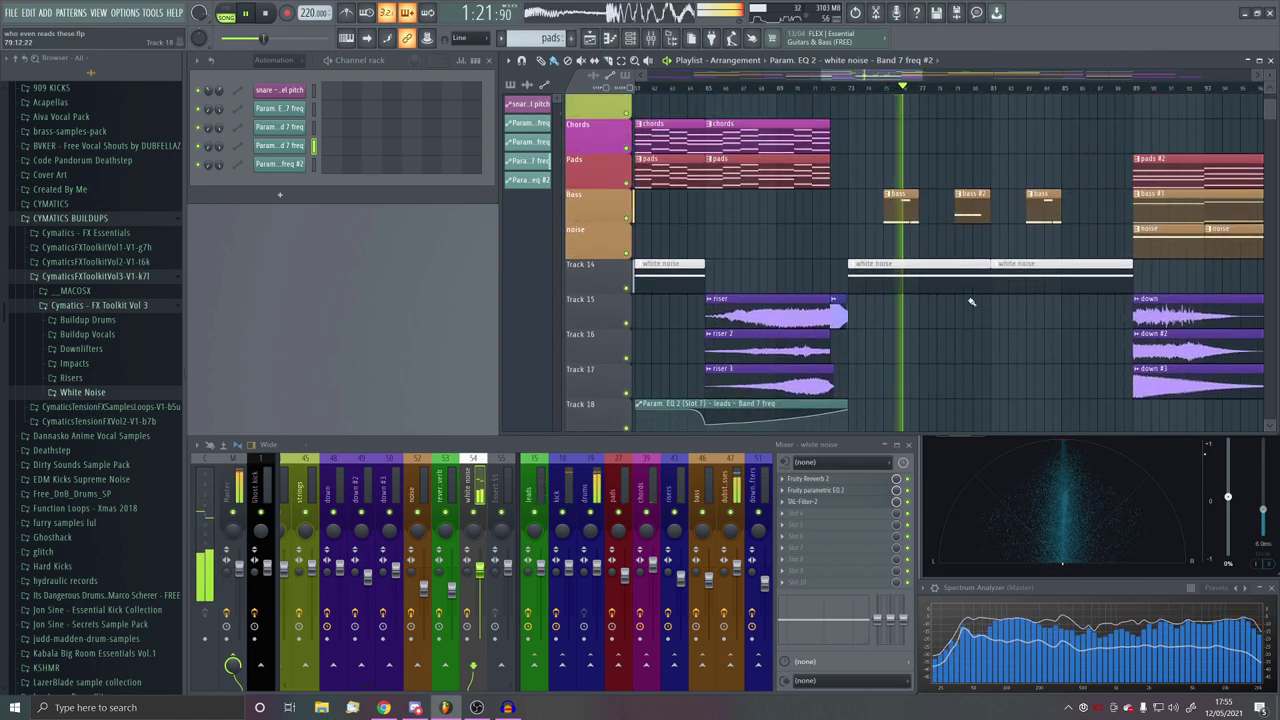
{"action": "key", "text": "space"}
{"action": "scroll", "coordinate": [960, 312], "scroll_direction": "down", "scroll_amount": 5}
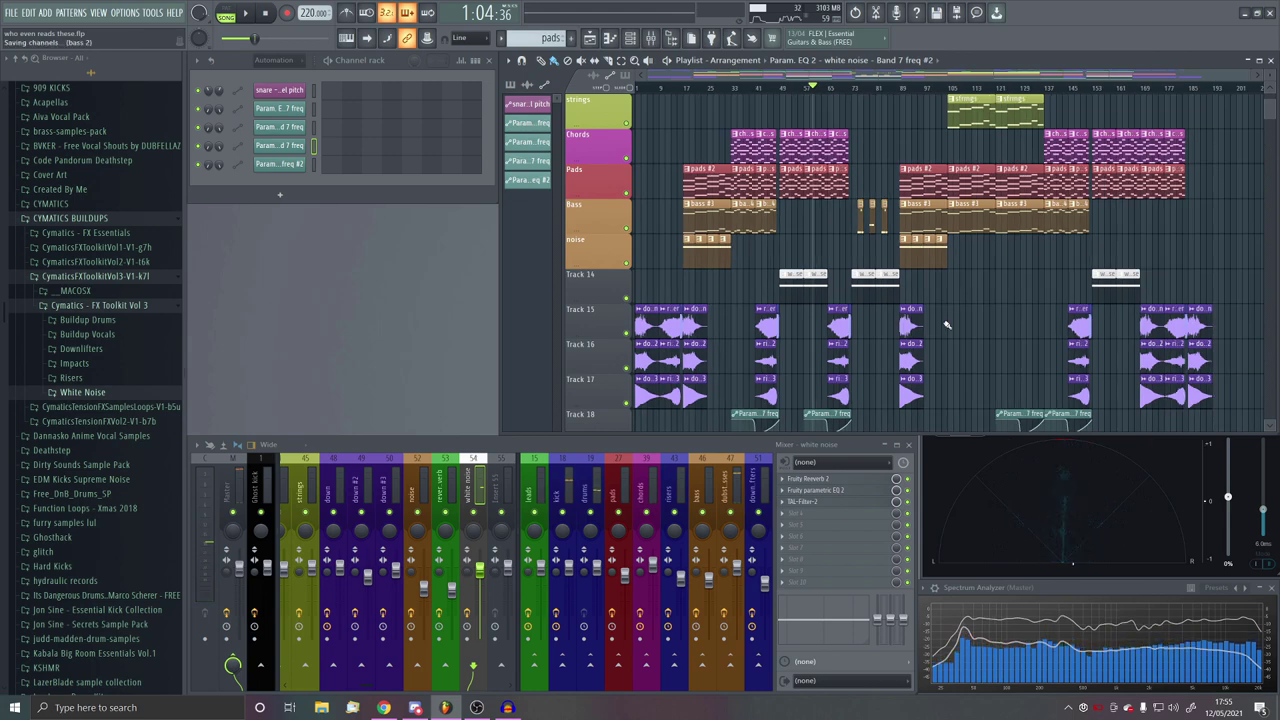
Step: Pick up the 1E kick clip at bar 17 on the Kick track as the sample to place
{"action": "scroll", "coordinate": [616, 255], "scroll_direction": "up", "scroll_amount": 2}
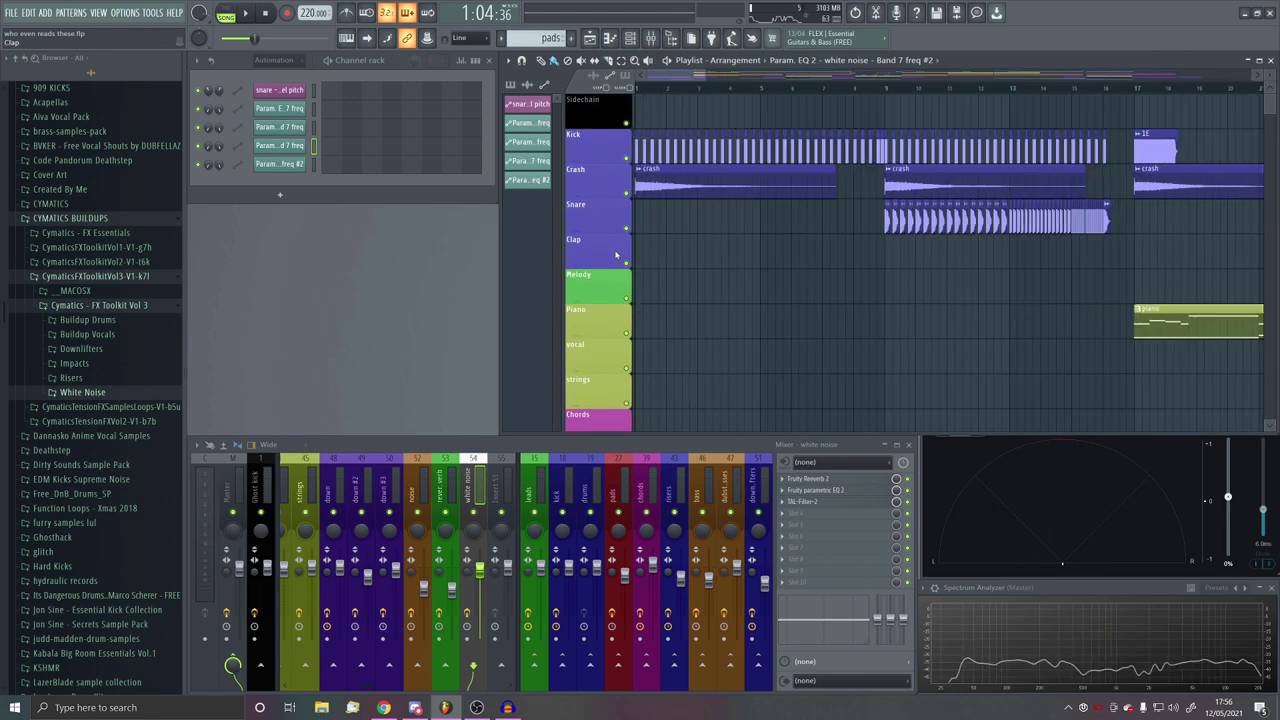
{"action": "scroll", "coordinate": [768, 211], "scroll_direction": "down", "scroll_amount": 3}
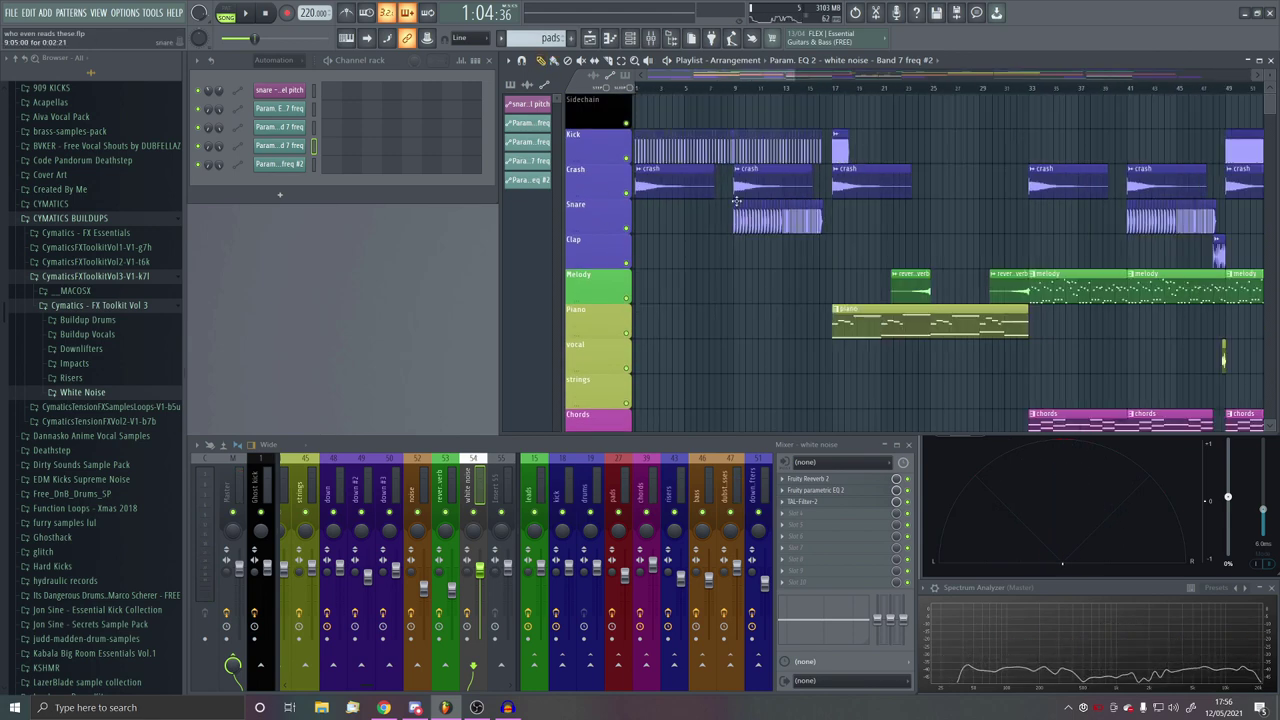
{"action": "scroll", "coordinate": [874, 191], "scroll_direction": "up", "scroll_amount": 3}
{"action": "scroll", "coordinate": [994, 203], "scroll_direction": "down", "scroll_amount": 3}
{"action": "scroll", "coordinate": [768, 189], "scroll_direction": "up", "scroll_amount": 3}
{"action": "scroll", "coordinate": [921, 172], "scroll_direction": "up", "scroll_amount": 3}
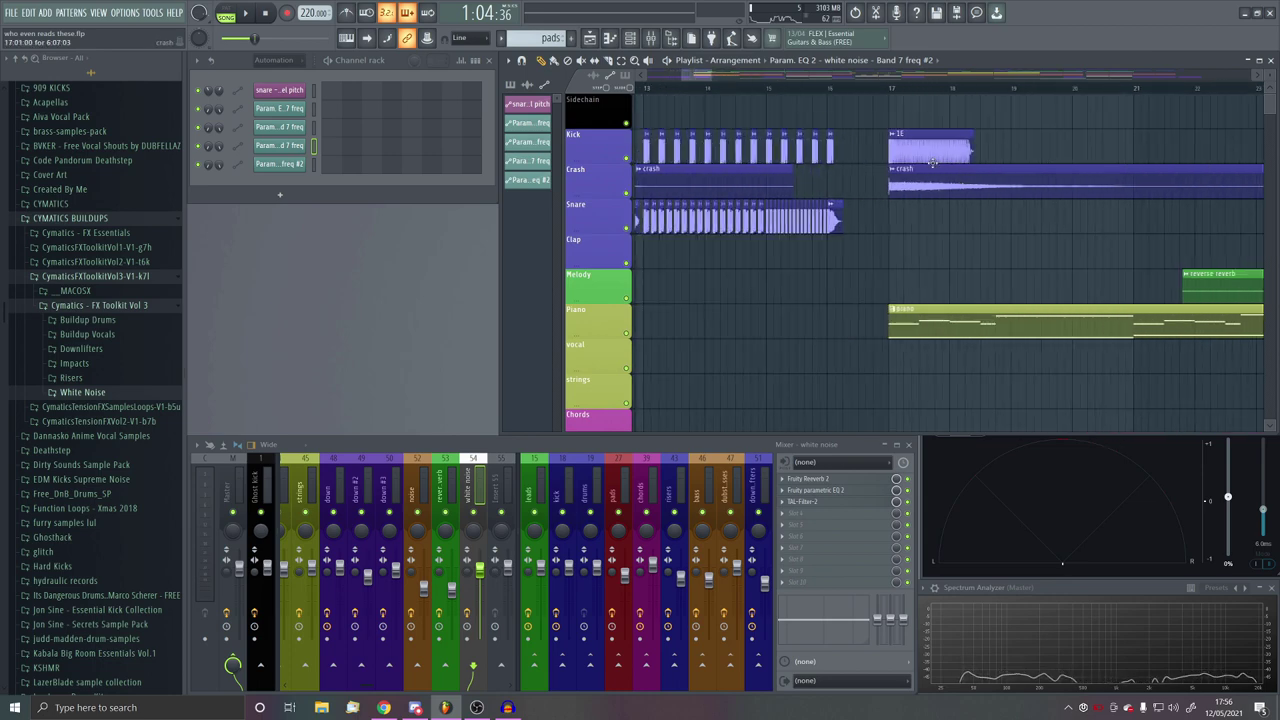
{"action": "left_click", "coordinate": [921, 152]}
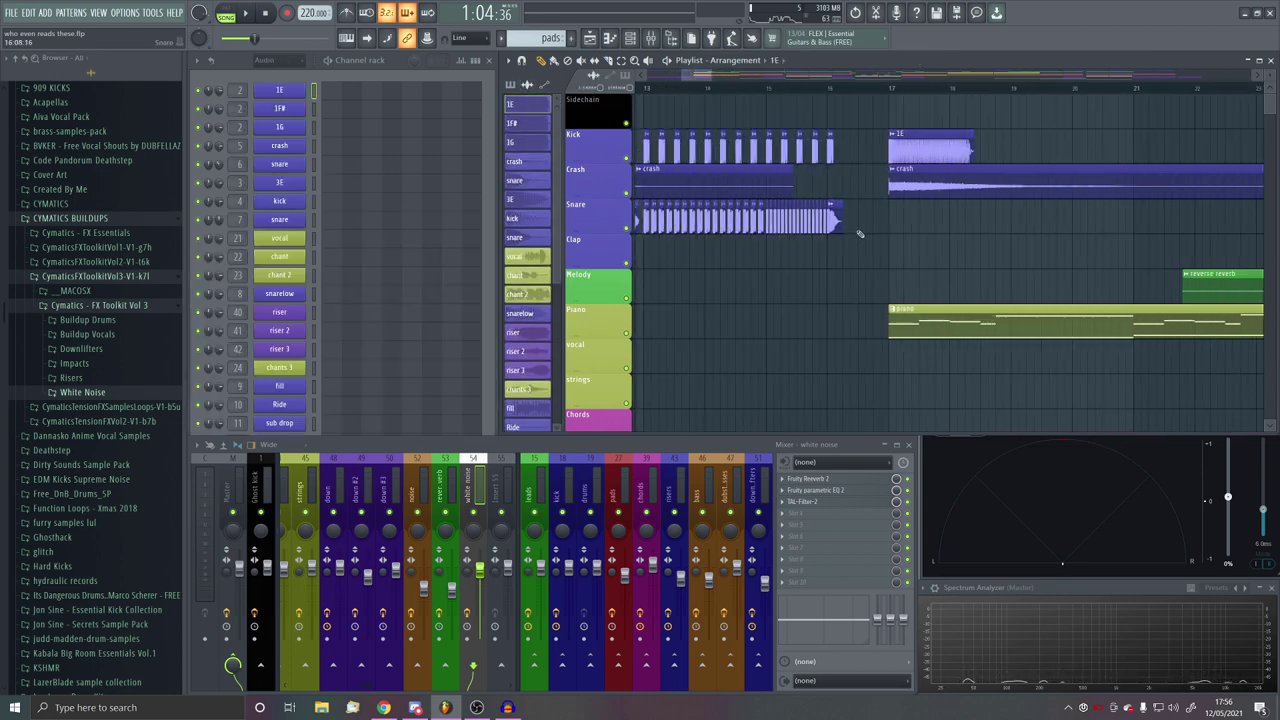
Step: Play the kick section leading into bar 57 briefly and stop
{"action": "scroll", "coordinate": [827, 166], "scroll_direction": "down", "scroll_amount": 6}
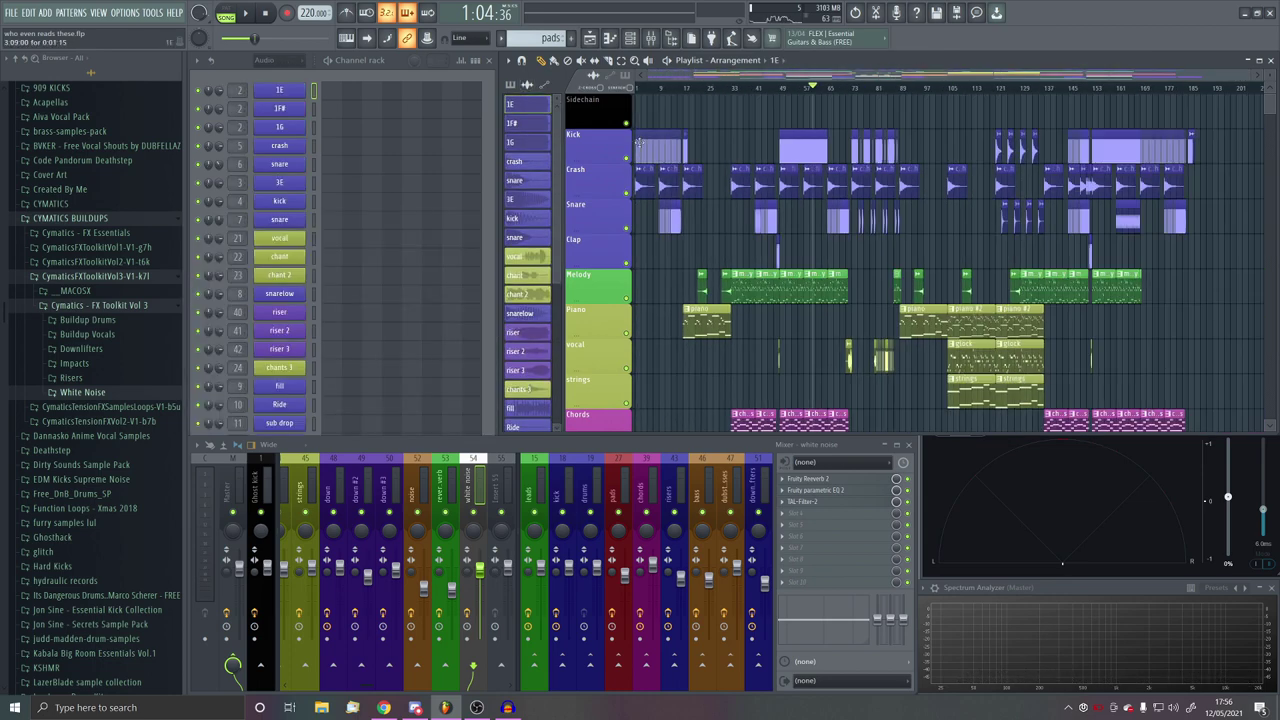
{"action": "scroll", "coordinate": [638, 145], "scroll_direction": "up", "scroll_amount": 6}
{"action": "scroll", "coordinate": [675, 149], "scroll_direction": "right", "scroll_amount": 10}
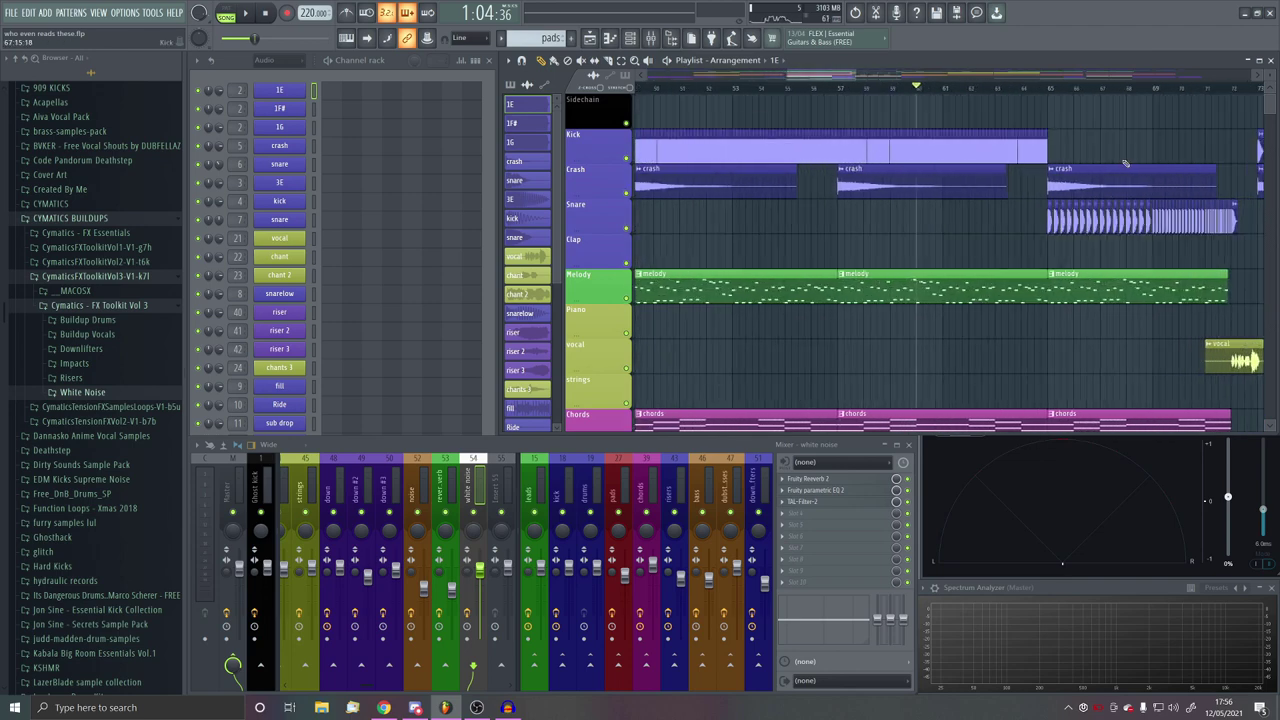
{"action": "left_click", "coordinate": [815, 87]}
{"action": "key", "text": "space"}
{"action": "scroll", "coordinate": [838, 150], "scroll_direction": "up", "scroll_amount": 6}
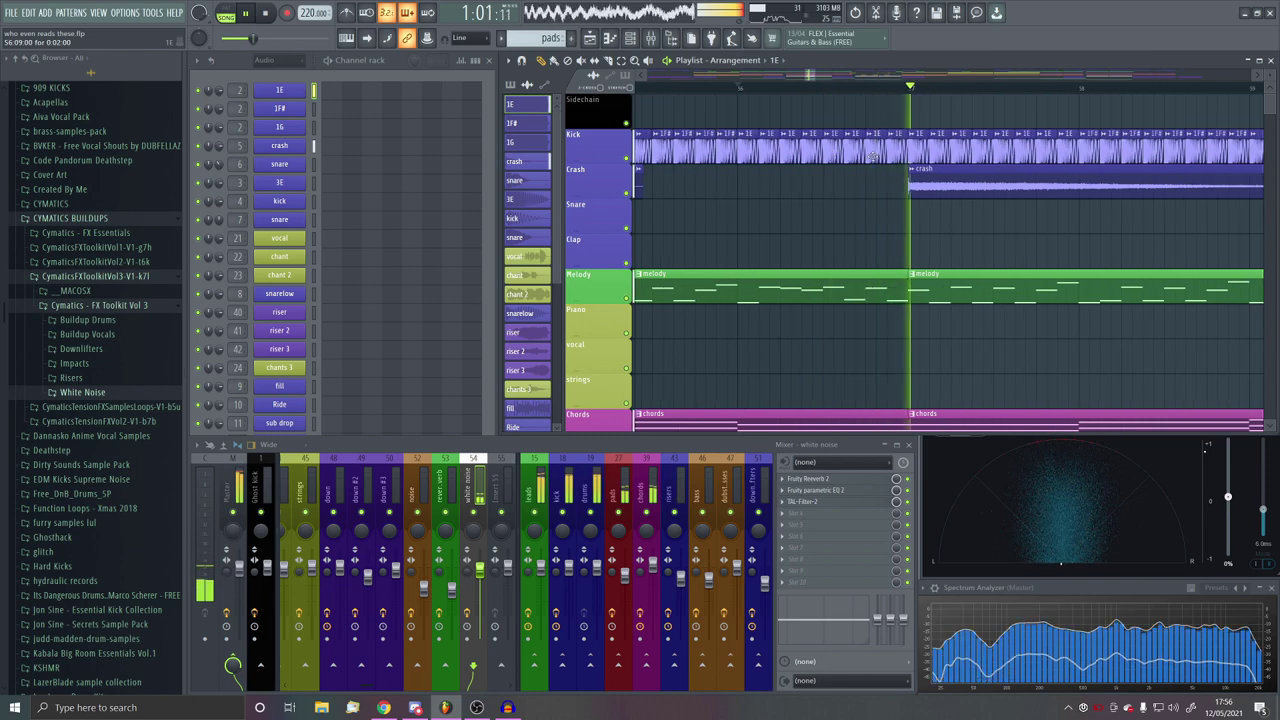
{"action": "key", "text": "space"}
{"action": "scroll", "coordinate": [874, 152], "scroll_direction": "up", "scroll_amount": 1}
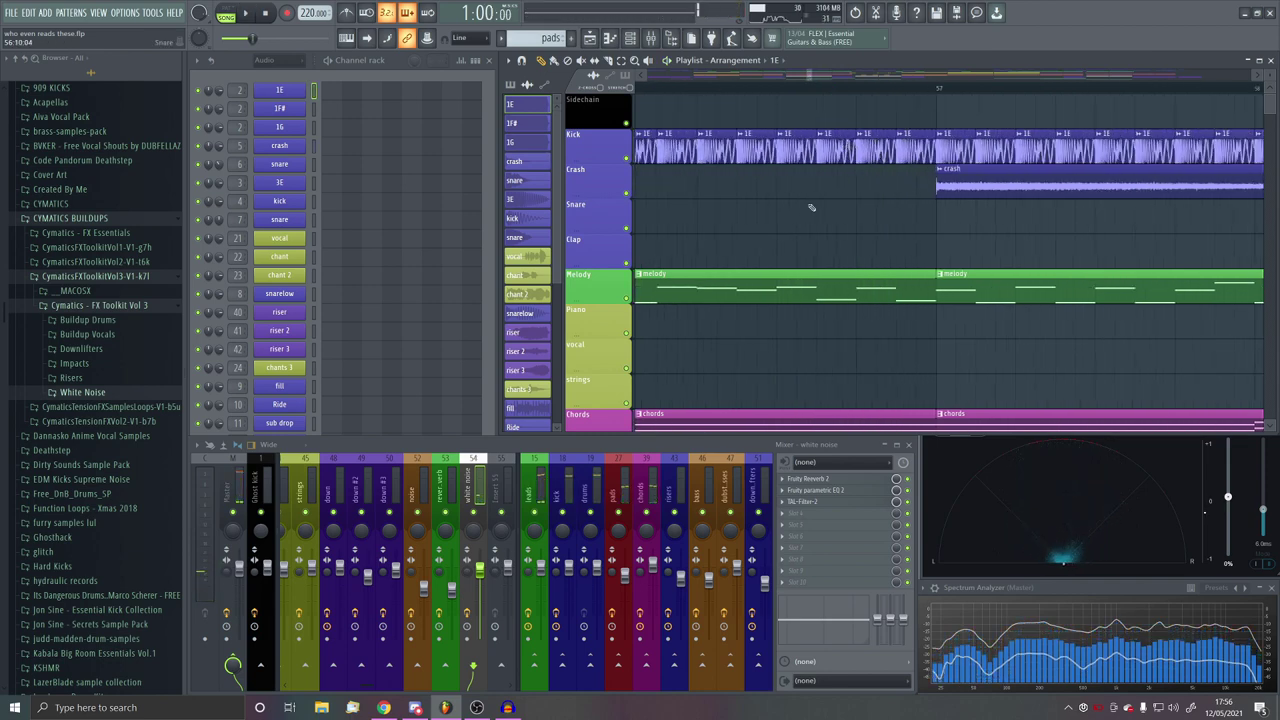
Step: Replace the last kicks before bar 57 on the Kick track with one four-step 1E kick starting at 56:13:00
{"action": "left_click", "coordinate": [838, 222]}
{"action": "left_click_drag", "start_coordinate": [881, 205], "coordinate": [886, 145]}
{"action": "right_click", "coordinate": [912, 158]}
{"action": "right_click", "coordinate": [879, 159]}
{"action": "scroll", "coordinate": [886, 230], "scroll_direction": "up", "scroll_amount": 2}
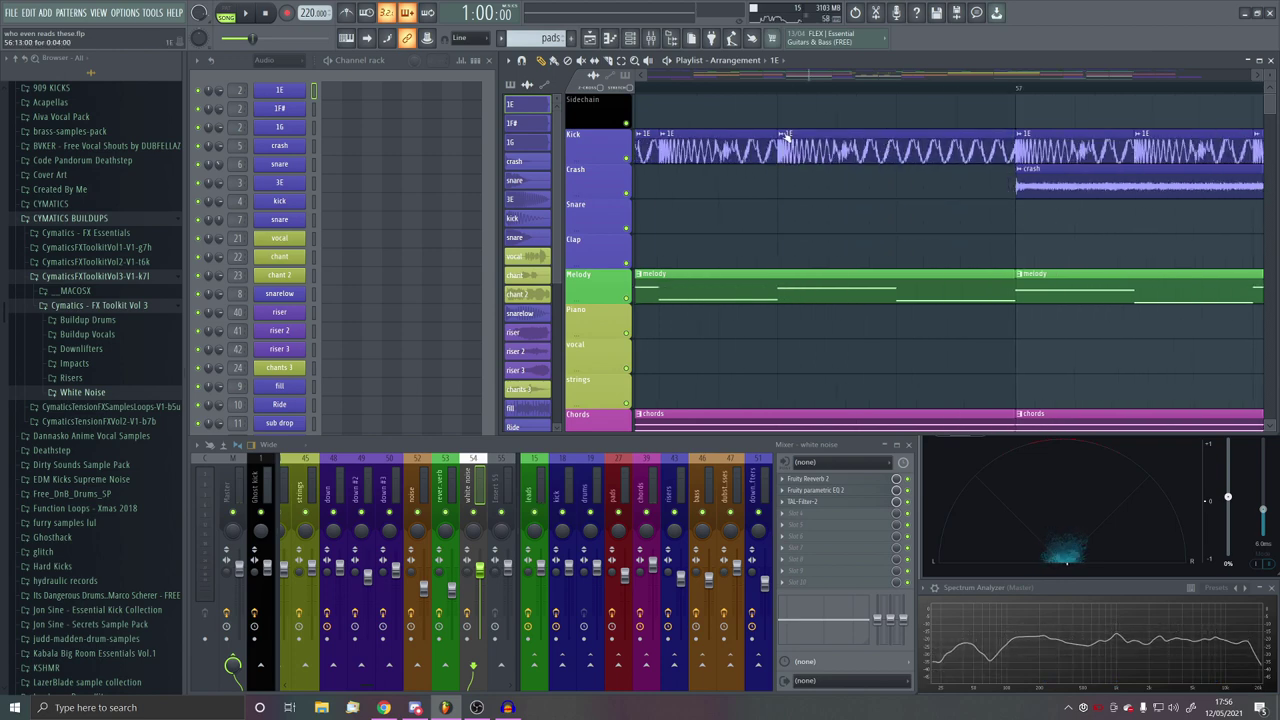
Step: Make the long kick clip before bar 57 unique as 1E #2 and route it to a free mixer insert
{"action": "left_click", "coordinate": [786, 135]}
{"action": "left_click", "coordinate": [787, 218]}
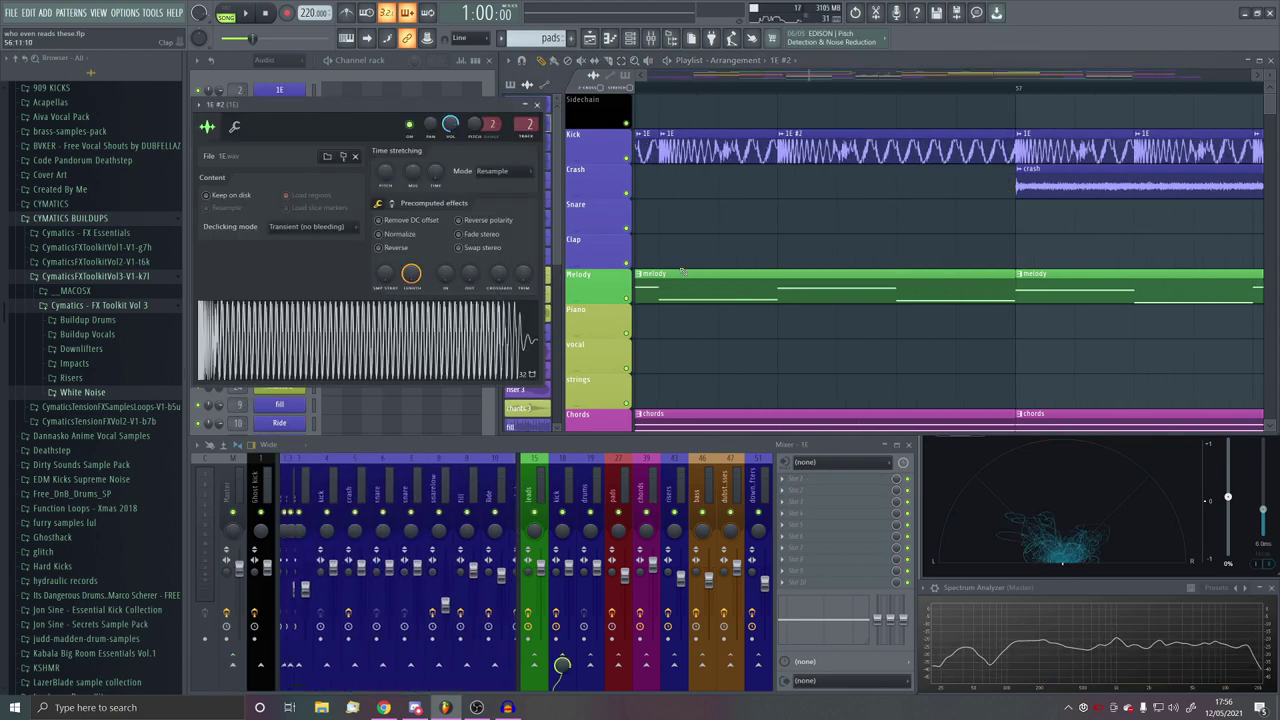
{"action": "key", "text": "ctrl+l"}
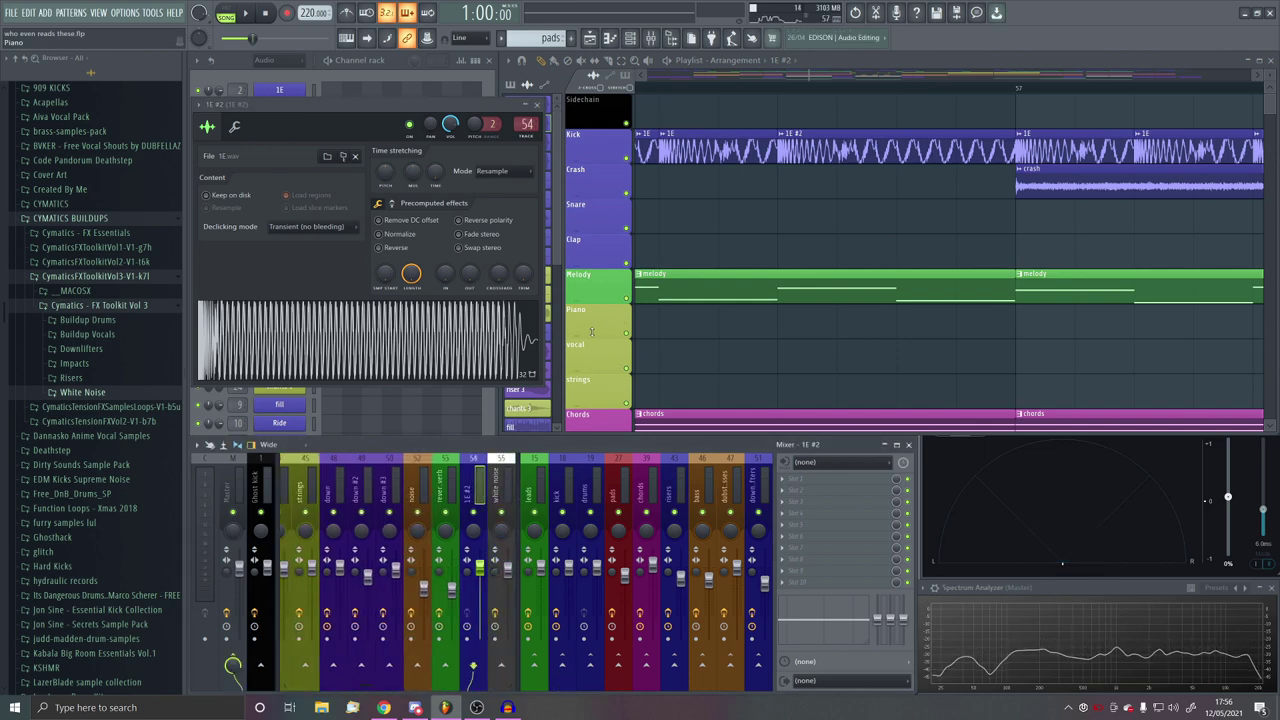
Step: Move the 1E #2 mixer insert to position 4, beside the 1E insert in the drum group
{"action": "key", "text": "alt+Left"}
{"action": "key", "text": "alt+Left"}
{"action": "key", "text": "alt+Left"}
{"action": "key", "text": "alt+Left"}
{"action": "key", "text": "alt+Left"}
{"action": "key", "text": "alt+Left"}
{"action": "key", "text": "alt+Left"}
{"action": "key", "text": "alt+Left"}
{"action": "key", "text": "alt+Left"}
{"action": "key", "text": "alt+Left"}
{"action": "key", "text": "alt+Left"}
{"action": "key", "text": "alt+Left"}
{"action": "key", "text": "alt+Left"}
{"action": "key", "text": "alt+Left"}
{"action": "key", "text": "alt+Left"}
{"action": "key", "text": "alt+Left"}
{"action": "key", "text": "alt+Left"}
{"action": "key", "text": "alt+Left"}
{"action": "key", "text": "alt+Left"}
{"action": "key", "text": "alt+Left"}
{"action": "key", "text": "alt+Left"}
{"action": "key", "text": "alt+Left"}
{"action": "key", "text": "alt+Left"}
{"action": "key", "text": "alt+Left"}
{"action": "key", "text": "alt+Left"}
{"action": "key", "text": "alt+Left"}
{"action": "key", "text": "alt+Left"}
{"action": "key", "text": "alt+Left"}
{"action": "key", "text": "alt+Left"}
{"action": "key", "text": "alt+Left"}
{"action": "key", "text": "alt+Left"}
{"action": "key", "text": "alt+Left"}
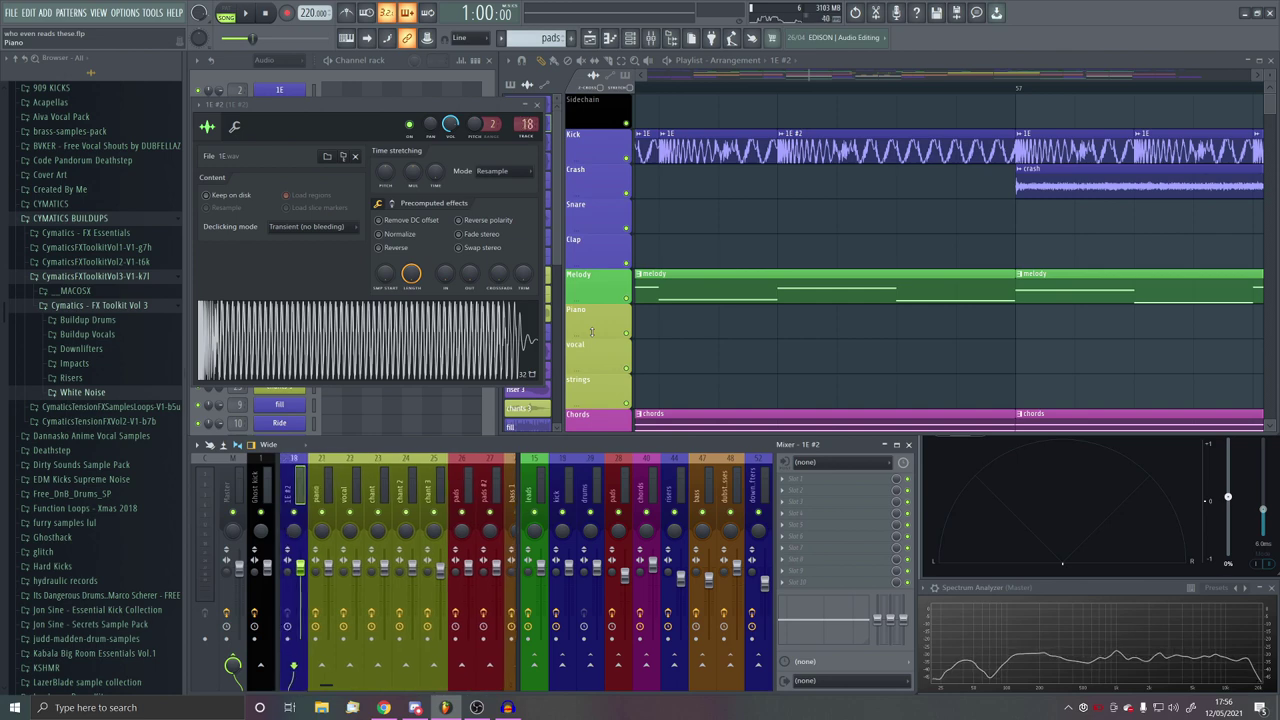
{"action": "key", "text": "alt+Left"}
{"action": "key", "text": "alt+Left"}
{"action": "key", "text": "alt+Left"}
{"action": "key", "text": "alt+Left"}
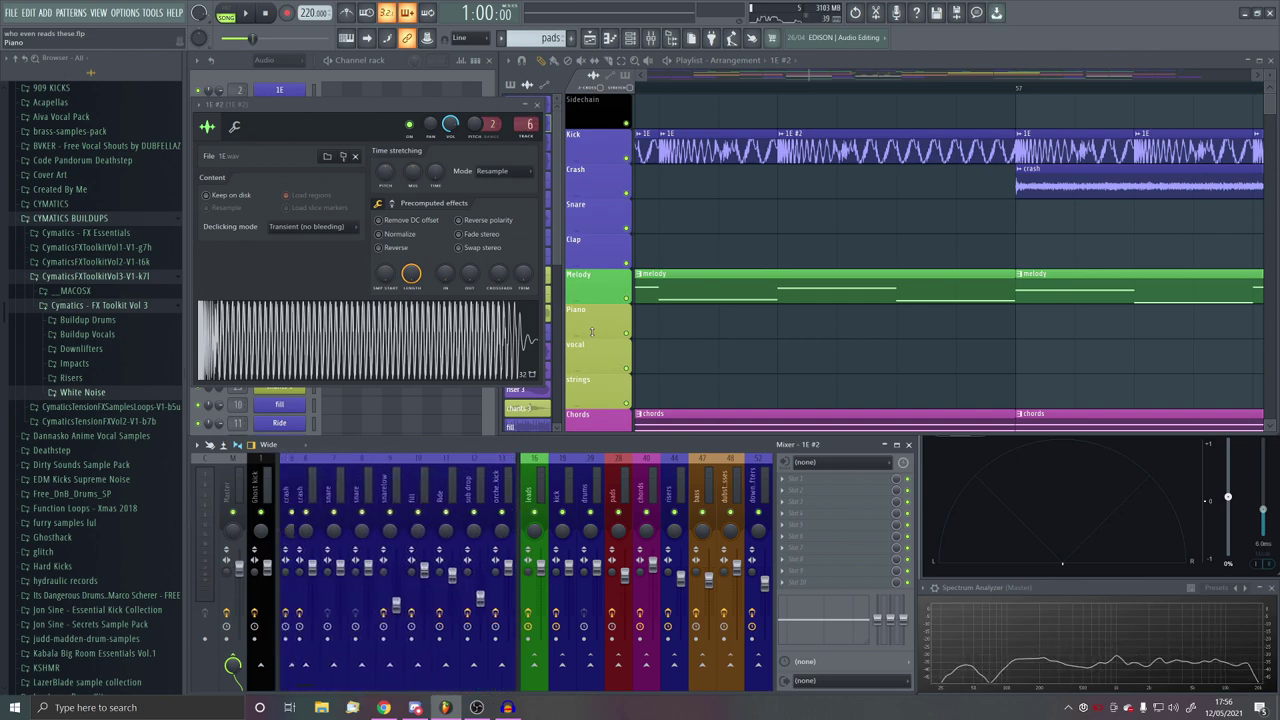
{"action": "key", "text": "alt+Left"}
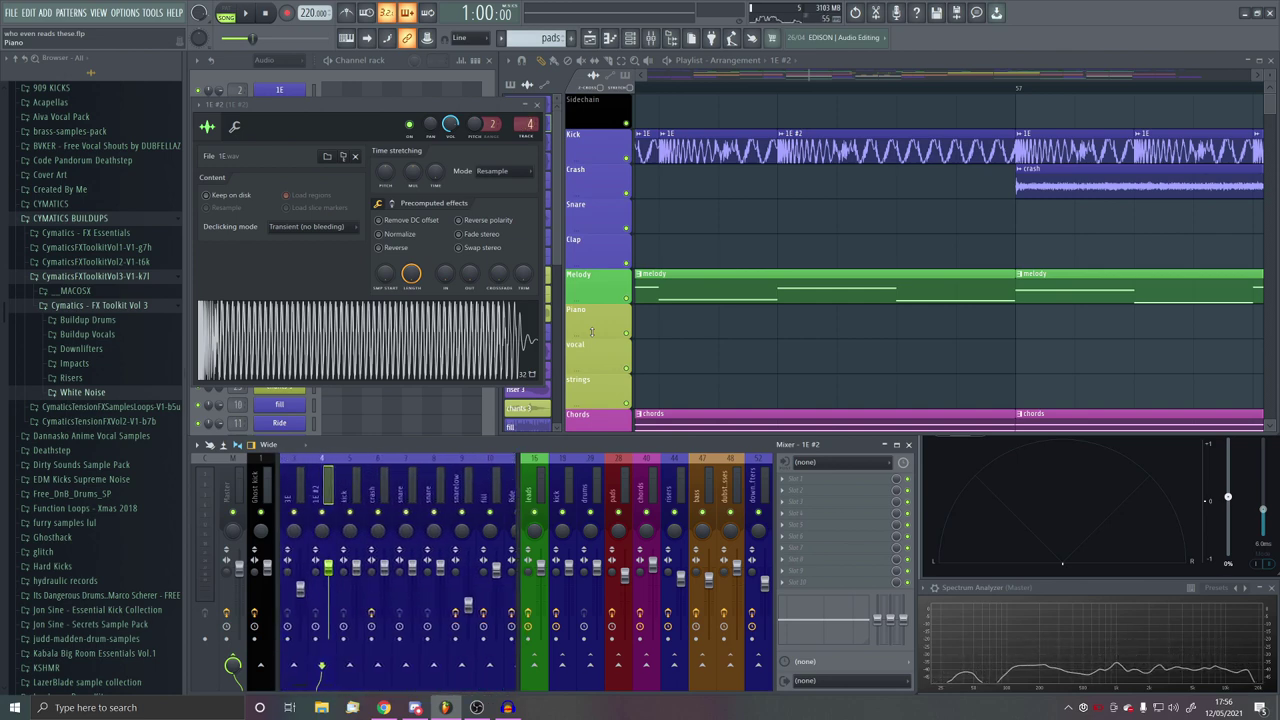
Step: Loop the soloed 1E #2 kick before bar 57 and add Fruity Fast Dist to its mixer insert
{"action": "left_click", "coordinate": [838, 485]}
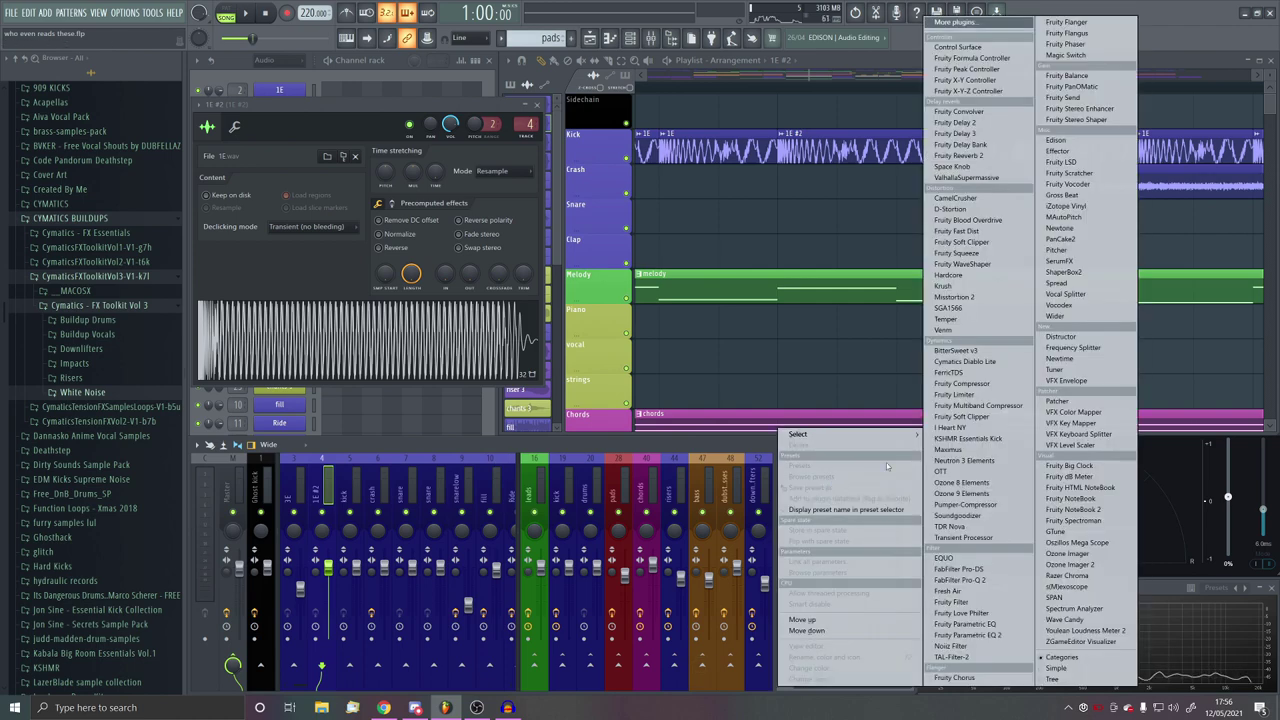
{"action": "left_click", "coordinate": [783, 95]}
{"action": "left_click_drag", "start_coordinate": [782, 92], "coordinate": [987, 132]}
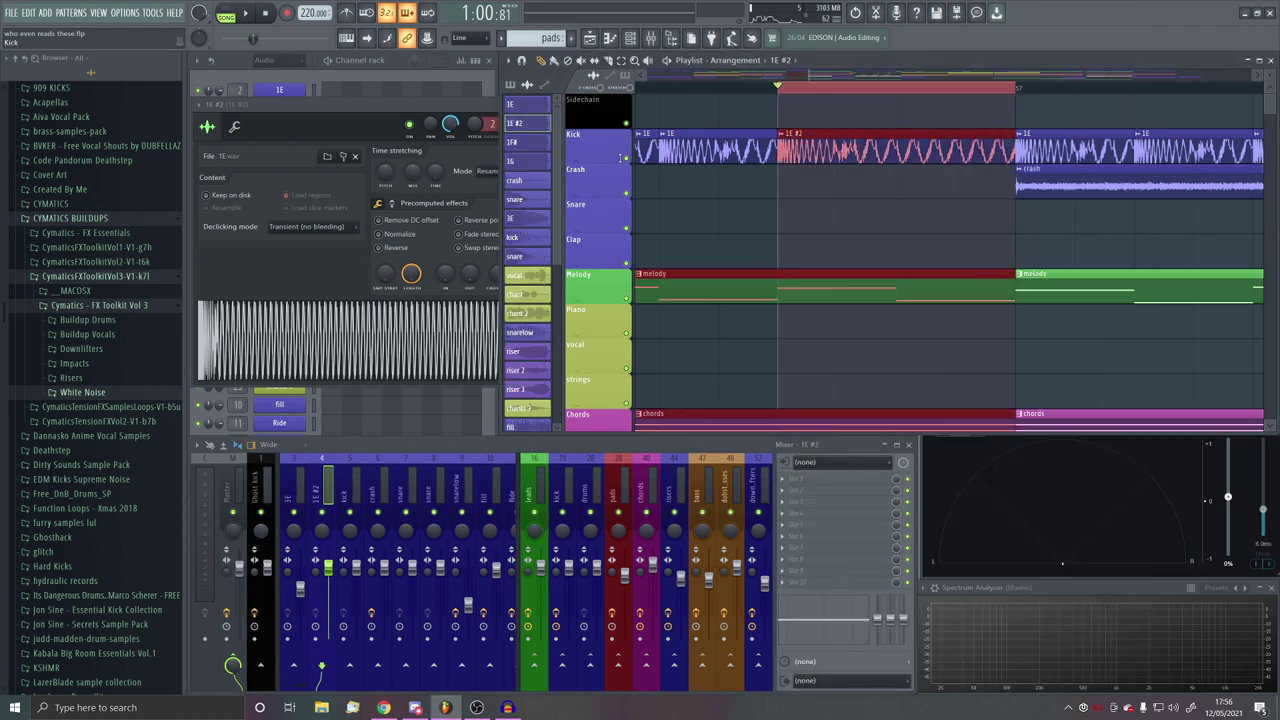
{"action": "right_click", "coordinate": [625, 158]}
{"action": "key", "text": "space"}
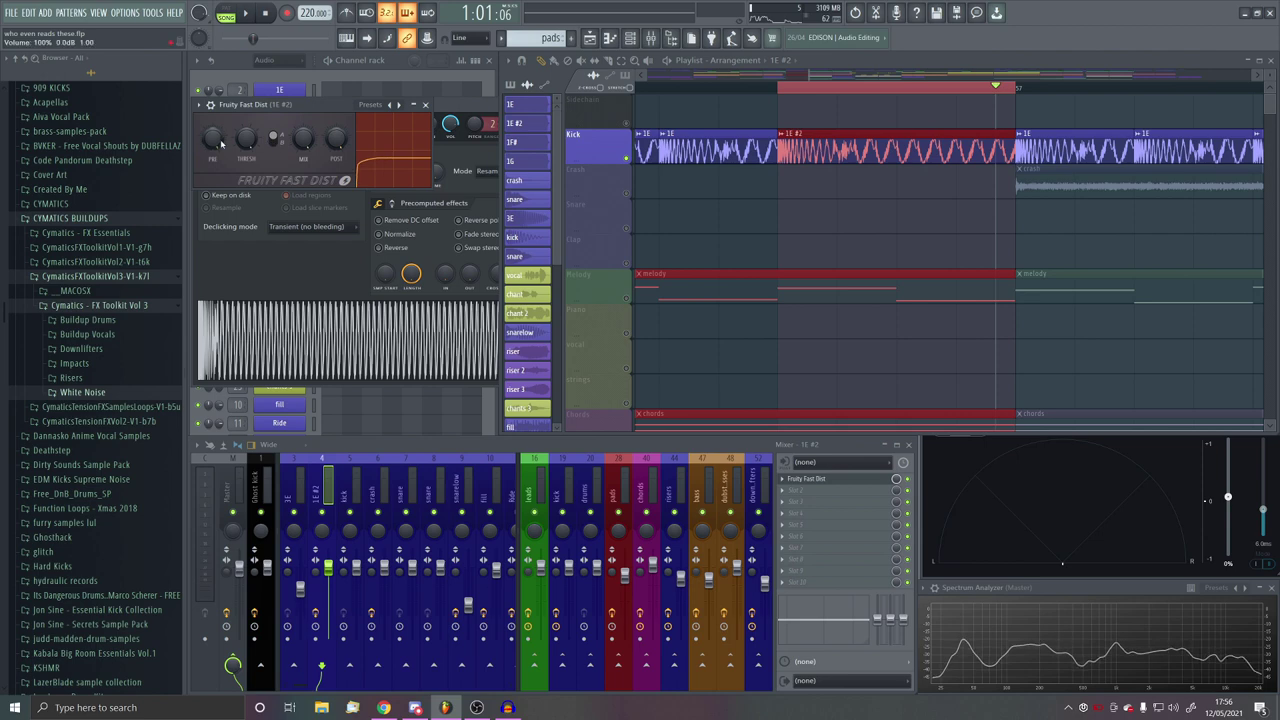
Step: Add Fruity parametric EQ 2 in the second slot of 1E #2 and boost bands 4 and 5 by 18 dB near 596 Hz
{"action": "left_click", "coordinate": [826, 503]}
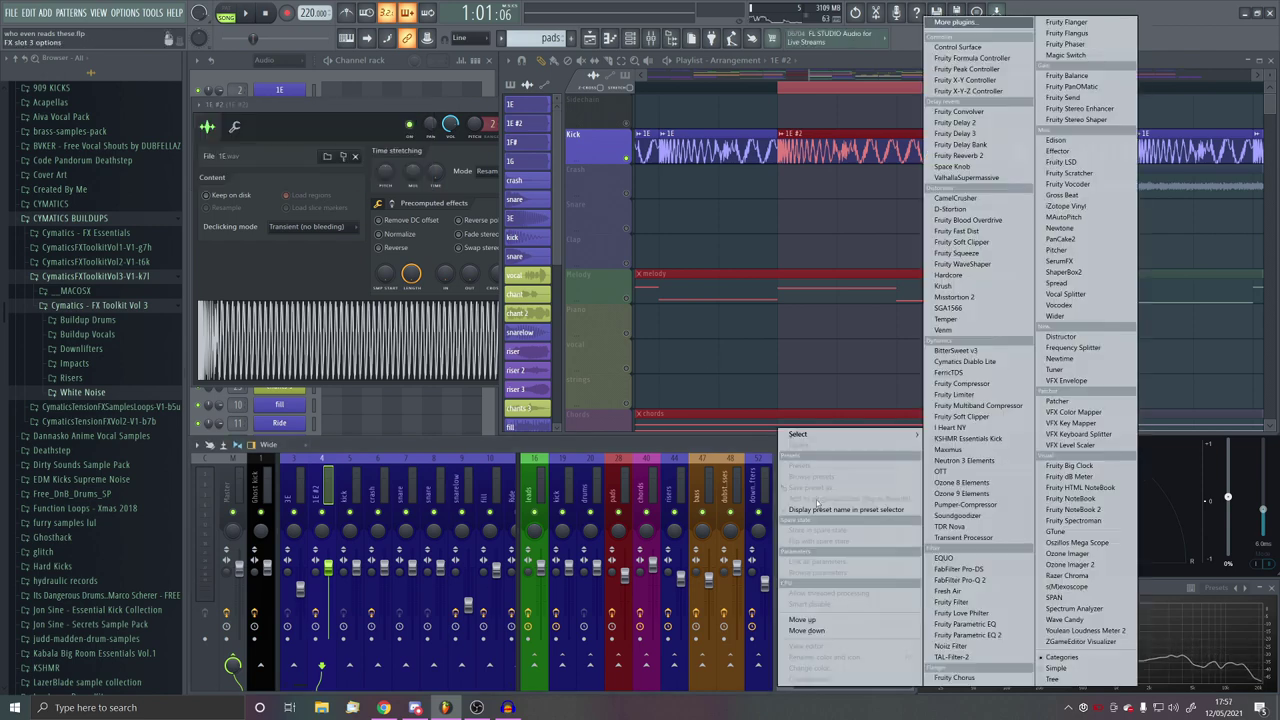
{"action": "left_click", "coordinate": [980, 630]}
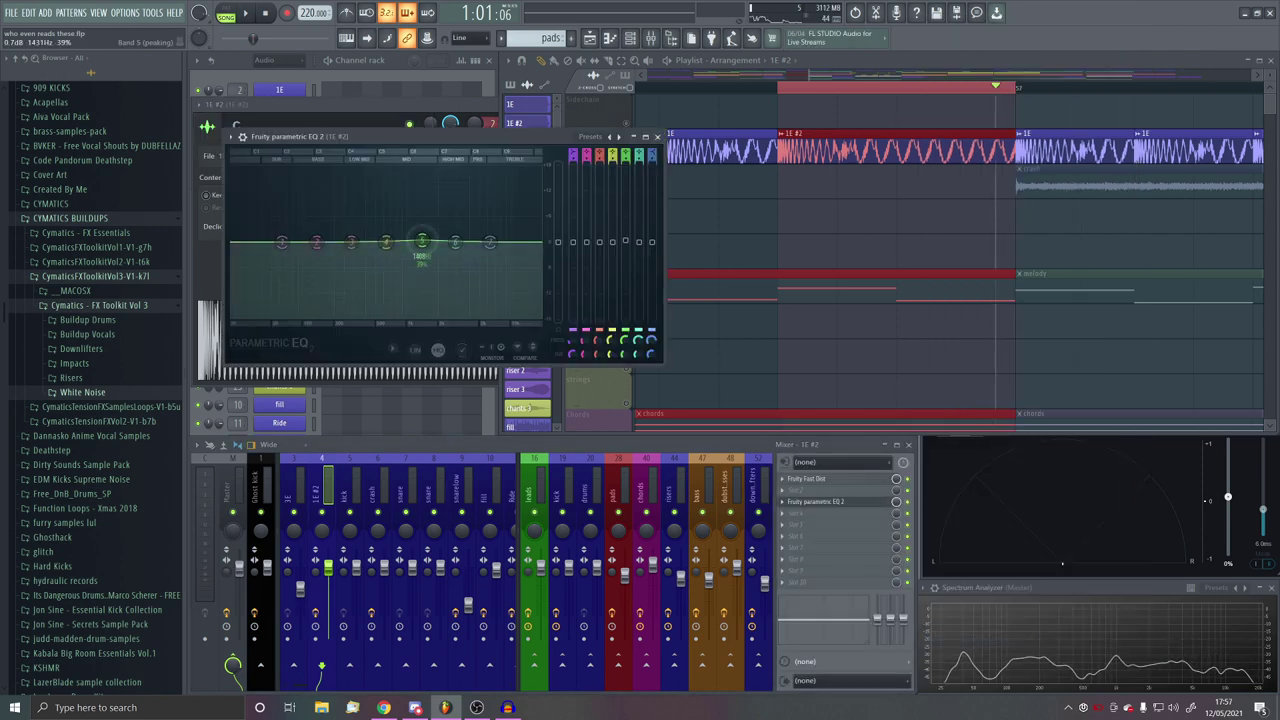
{"action": "left_click_drag", "start_coordinate": [420, 242], "coordinate": [383, 170]}
{"action": "left_click_drag", "start_coordinate": [386, 242], "coordinate": [383, 169]}
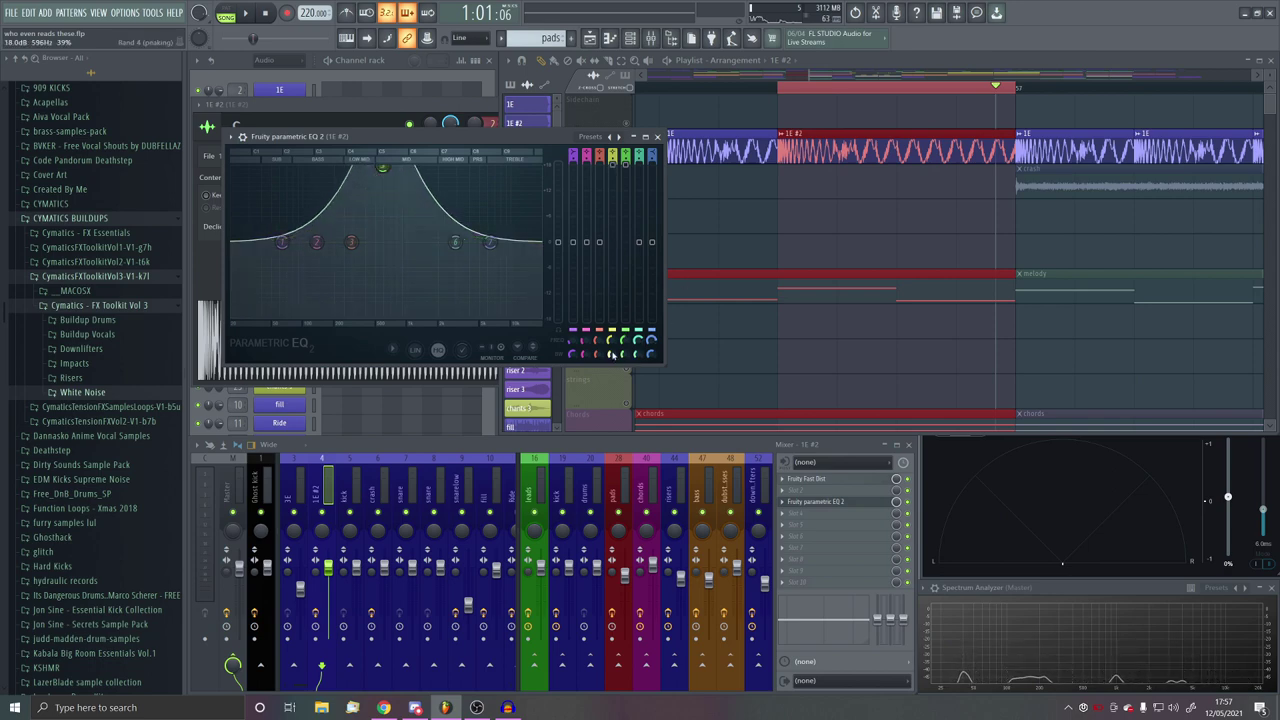
{"action": "scroll", "coordinate": [611, 353], "scroll_direction": "down", "scroll_amount": 3}
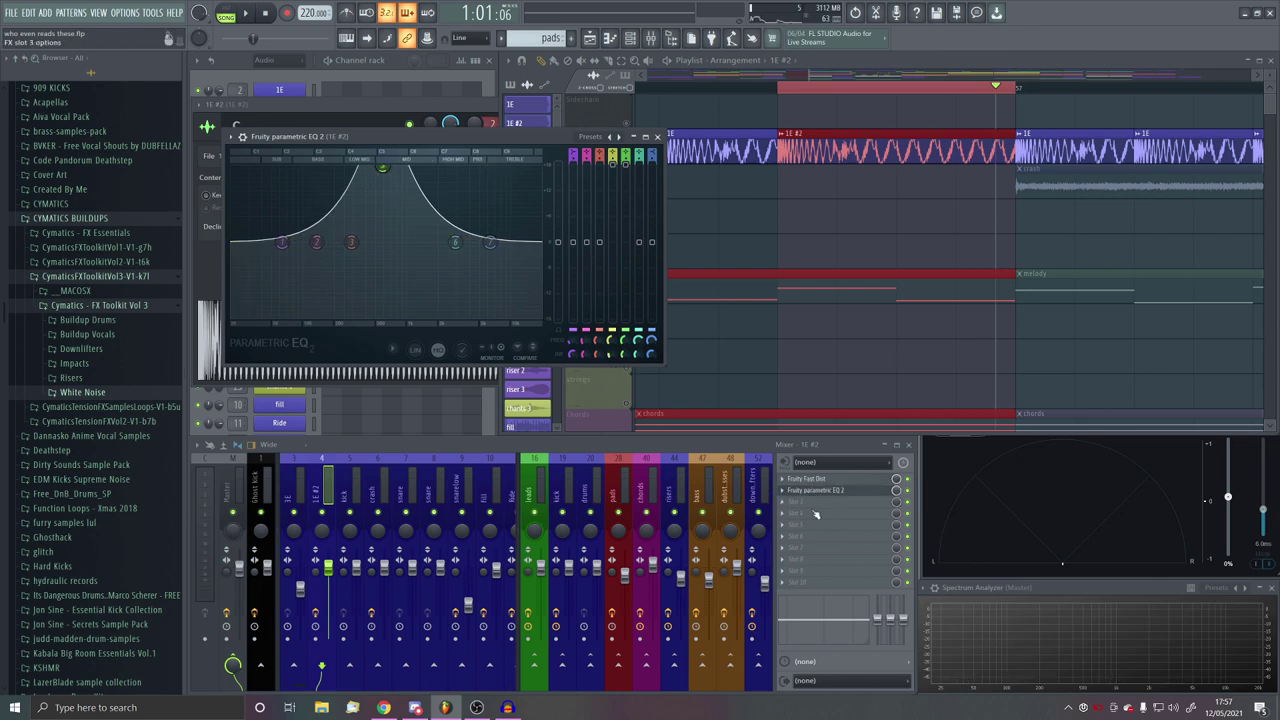
Step: Add two more Fruity Fast Dist effects after the EQ on 1E #2 and audition the looped kick
{"action": "right_click", "coordinate": [816, 505]}
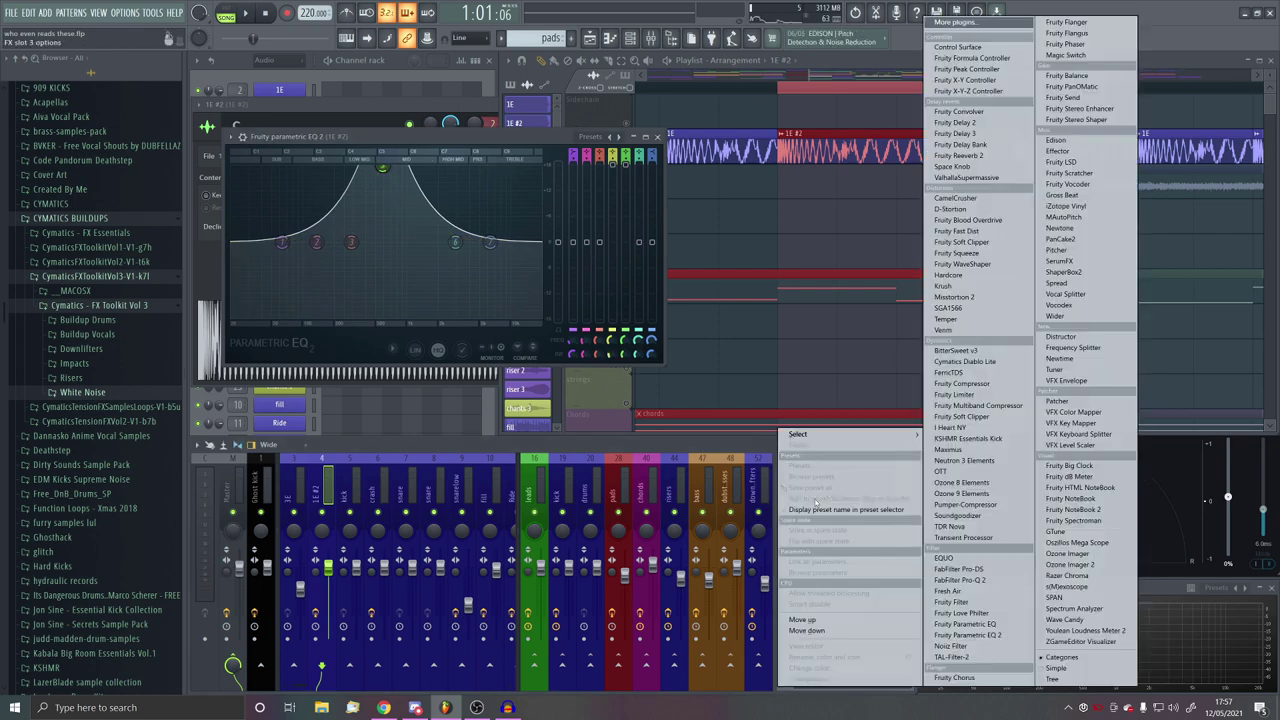
{"action": "left_click", "coordinate": [990, 231]}
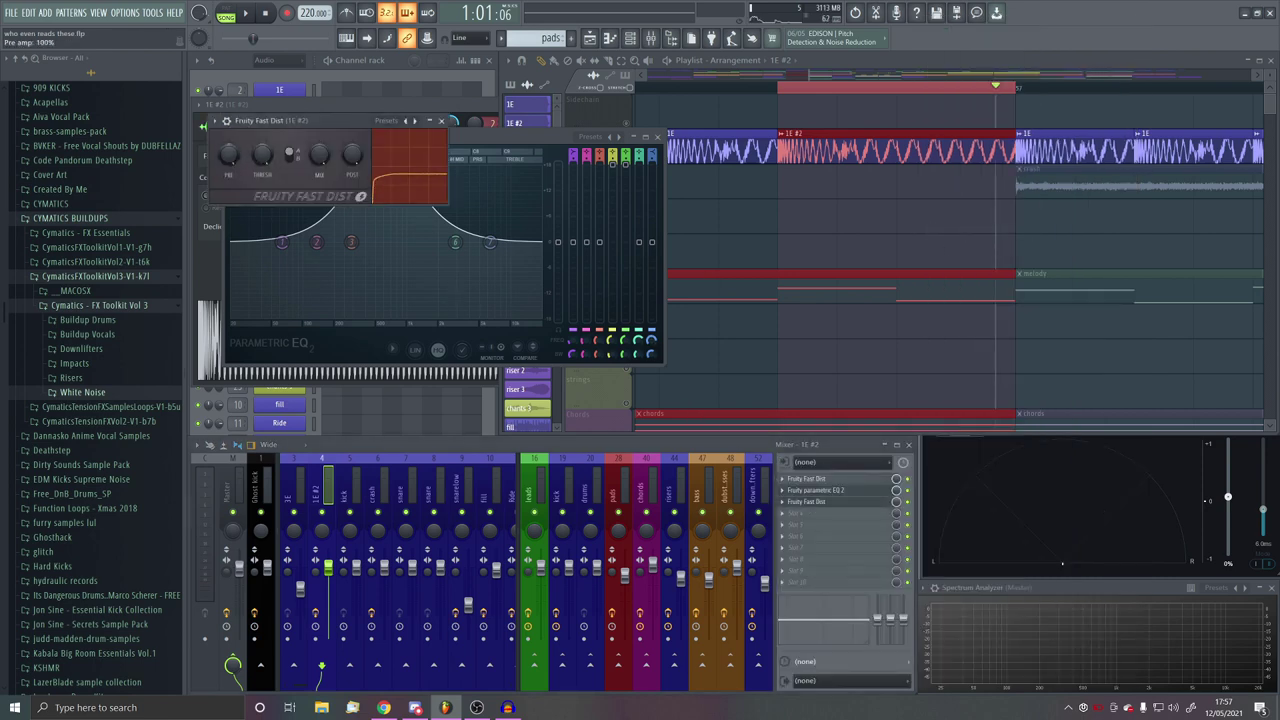
{"action": "right_click", "coordinate": [828, 512]}
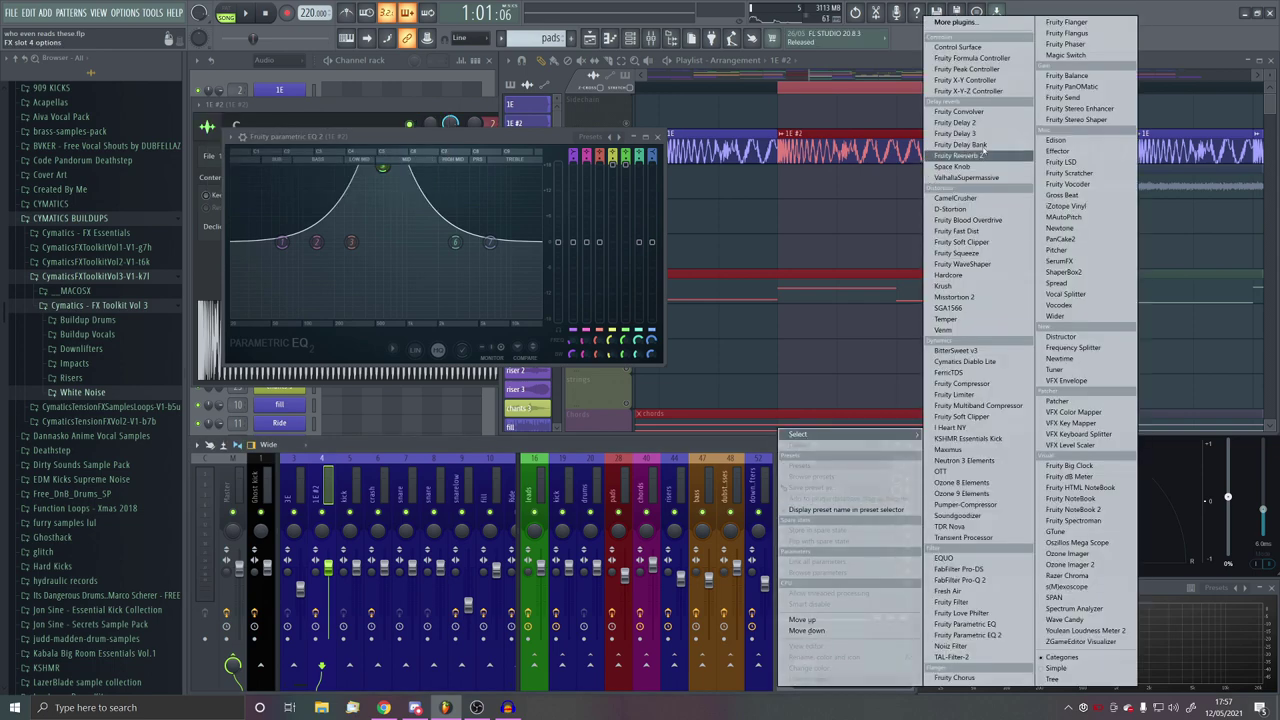
{"action": "left_click", "coordinate": [976, 231]}
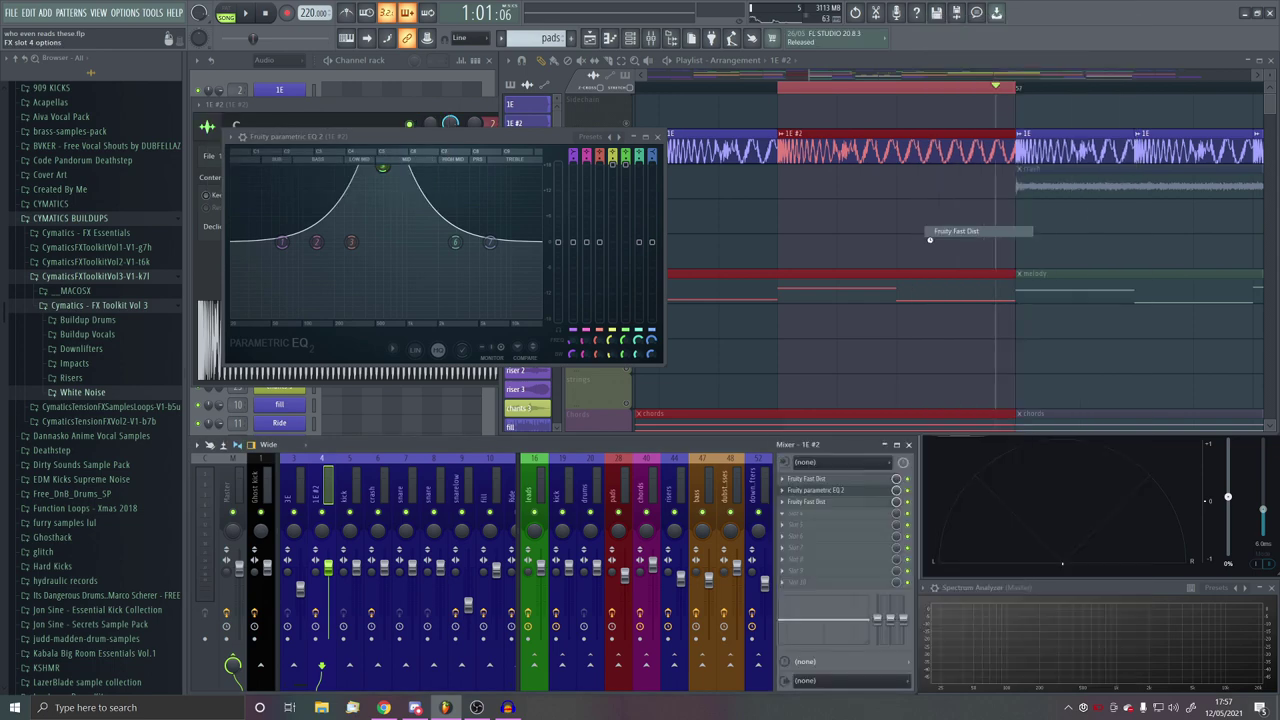
{"action": "key", "text": "space"}
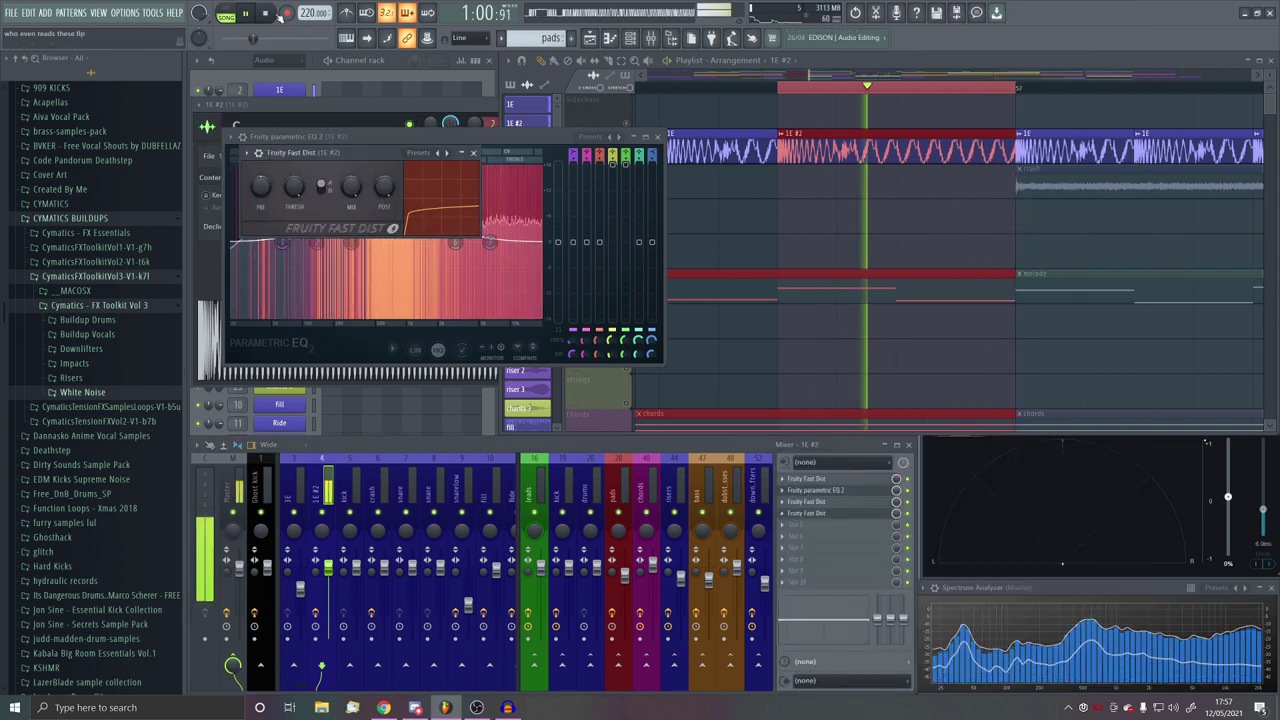
{"action": "left_click", "coordinate": [475, 153]}
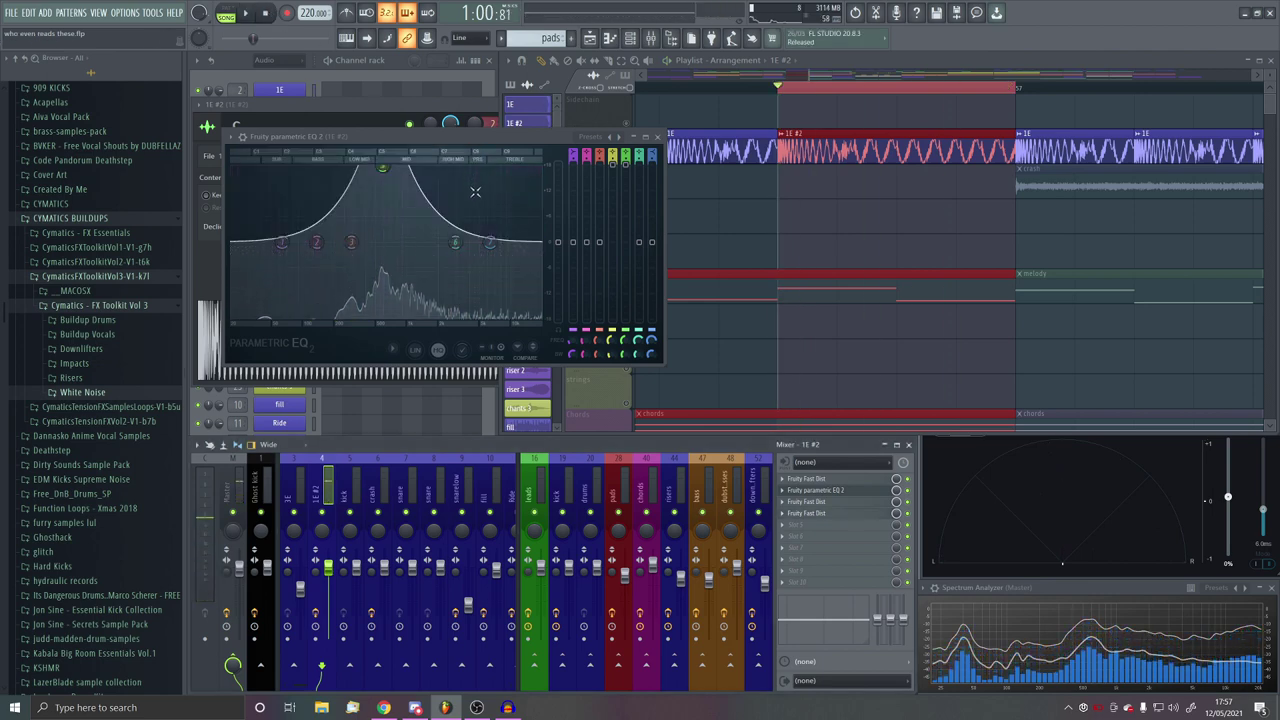
Step: Create automation clips for band 4's level and band 4's frequency in the parametric EQ on 1E #2
{"action": "right_click", "coordinate": [612, 184]}
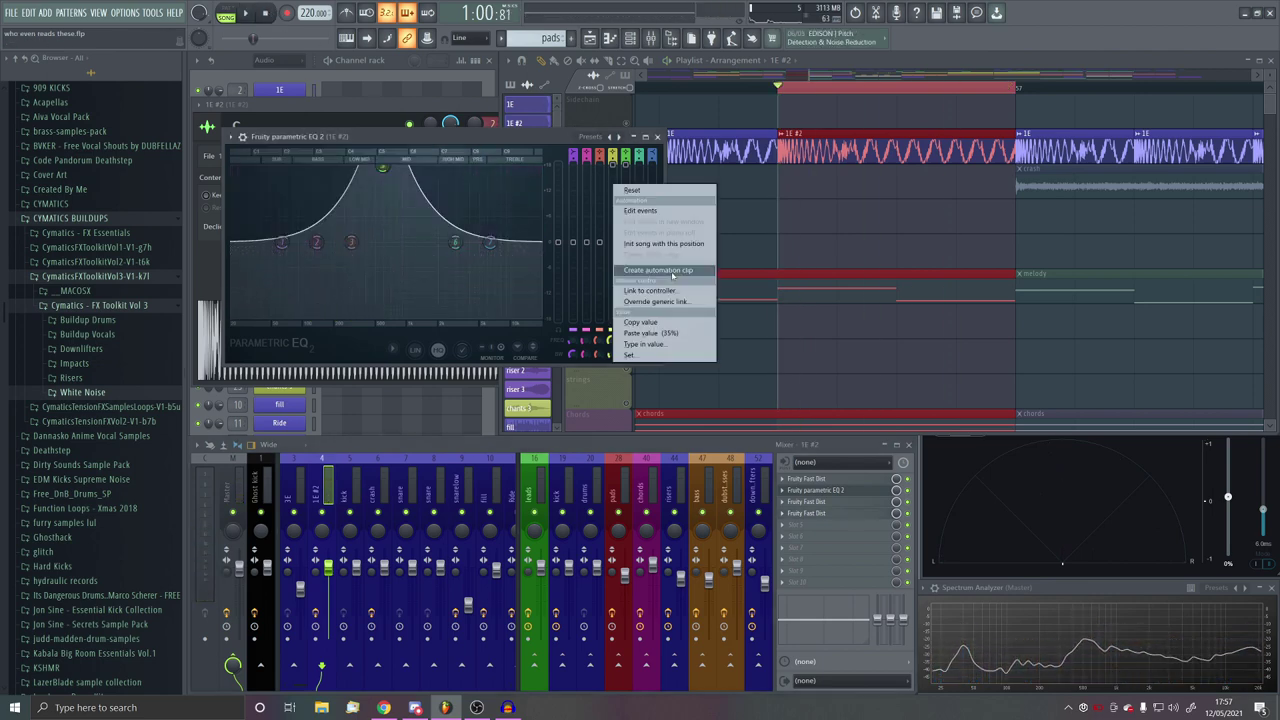
{"action": "left_click", "coordinate": [672, 272]}
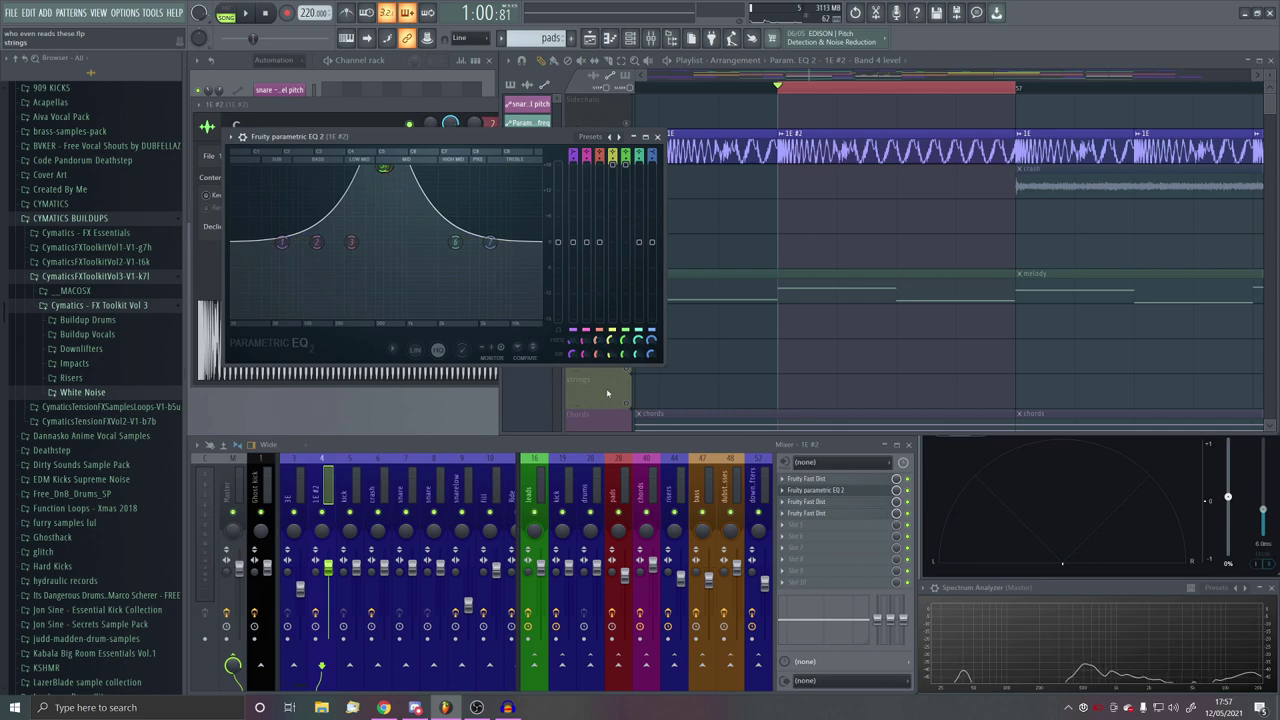
{"action": "right_click", "coordinate": [610, 341]}
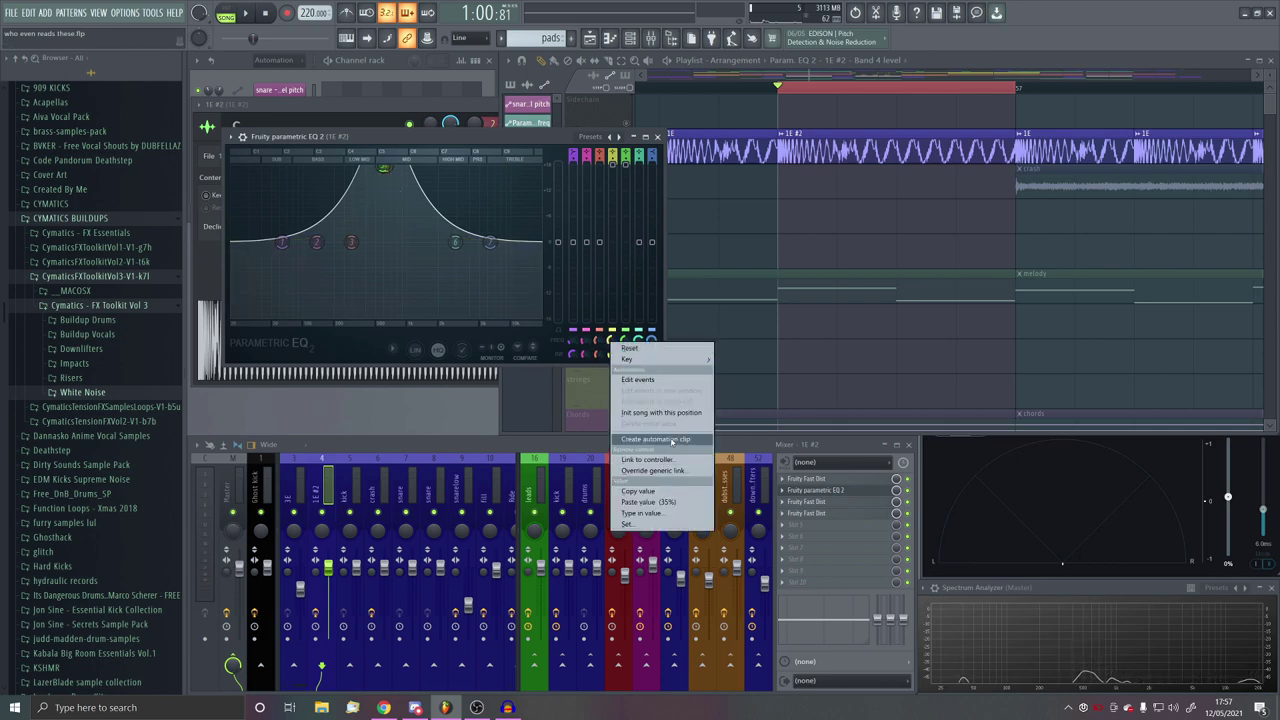
{"action": "left_click", "coordinate": [672, 440]}
Step: Raise the end point of the band 4 frequency automation to about 60% and audition the looped kick
{"action": "left_click", "coordinate": [1016, 118]}
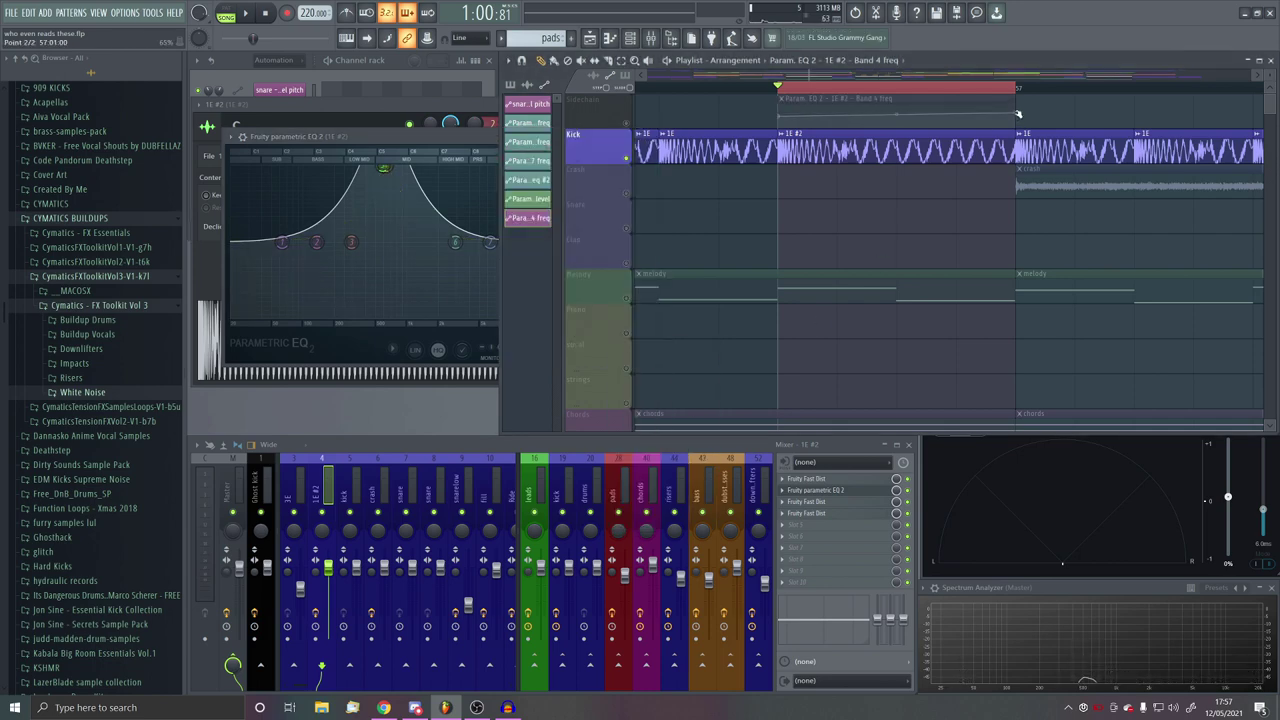
{"action": "key", "text": "space"}
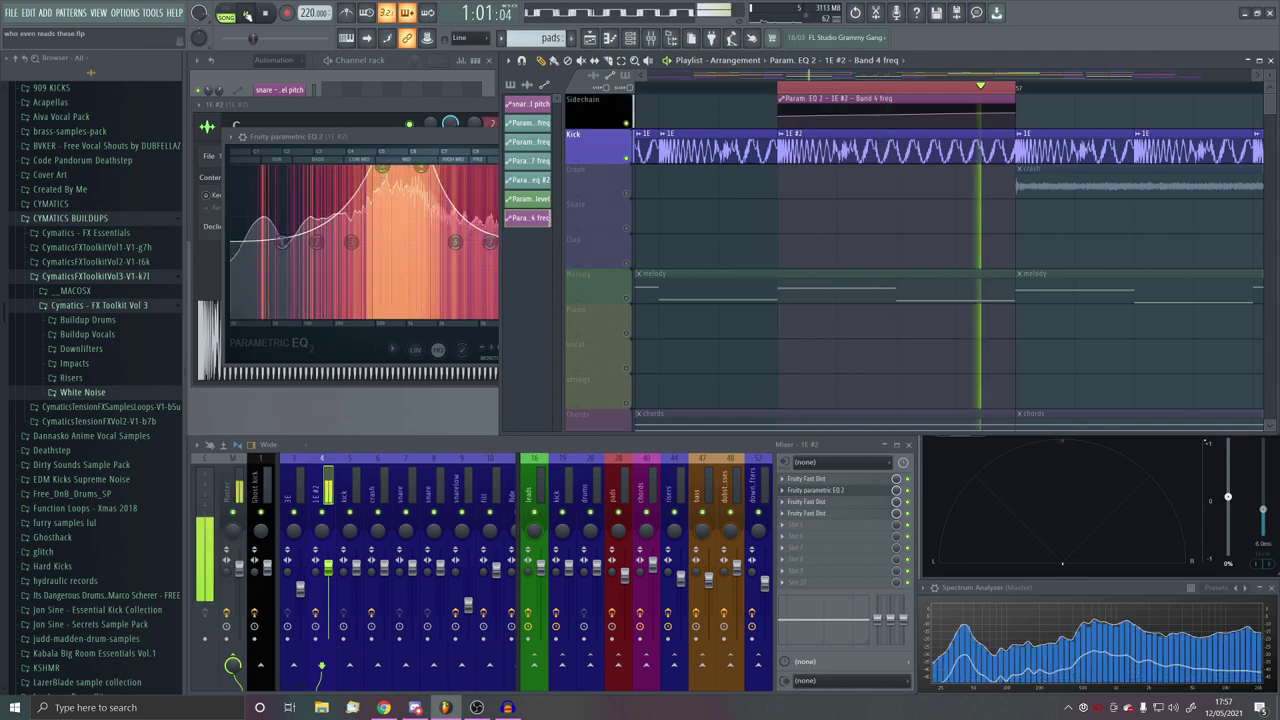
{"action": "left_click", "coordinate": [454, 138]}
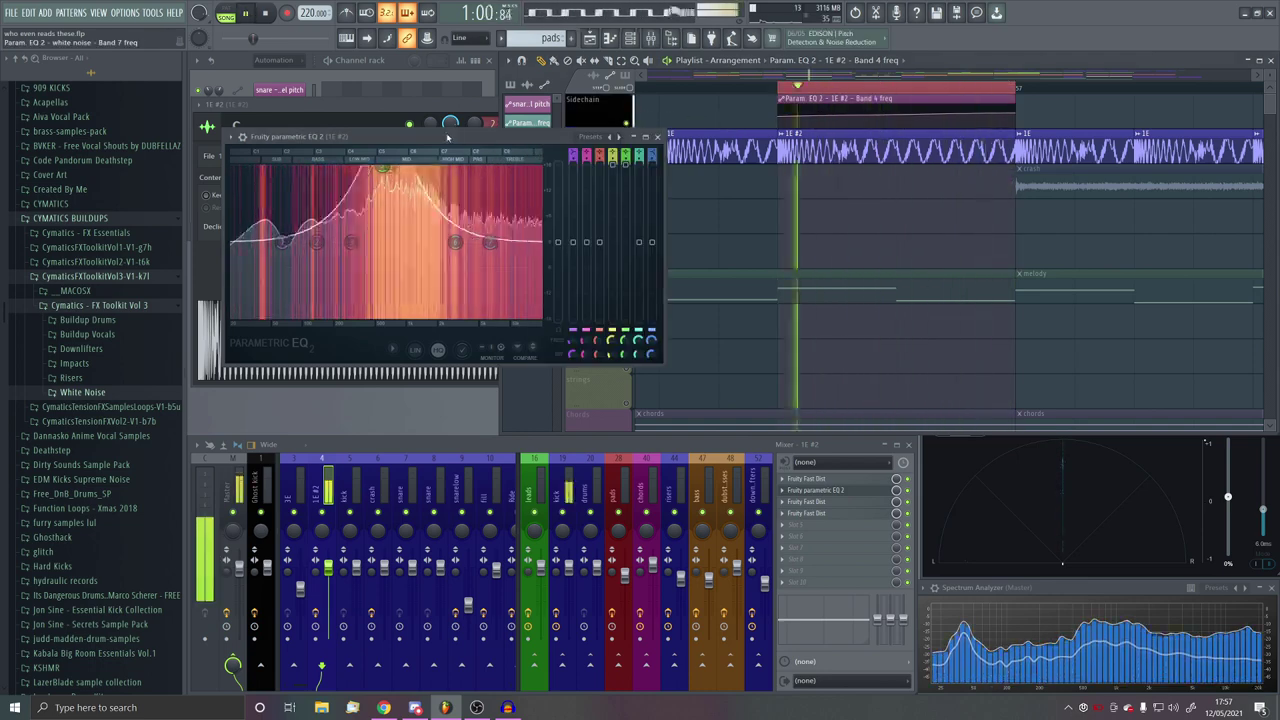
{"action": "key", "text": "space"}
Step: Link band 5's frequency to the Param. EQ 2 - 1E #2 - Band 4 freq automation clip and audition the joint sweep
{"action": "right_click", "coordinate": [627, 341]}
{"action": "left_click", "coordinate": [686, 458]}
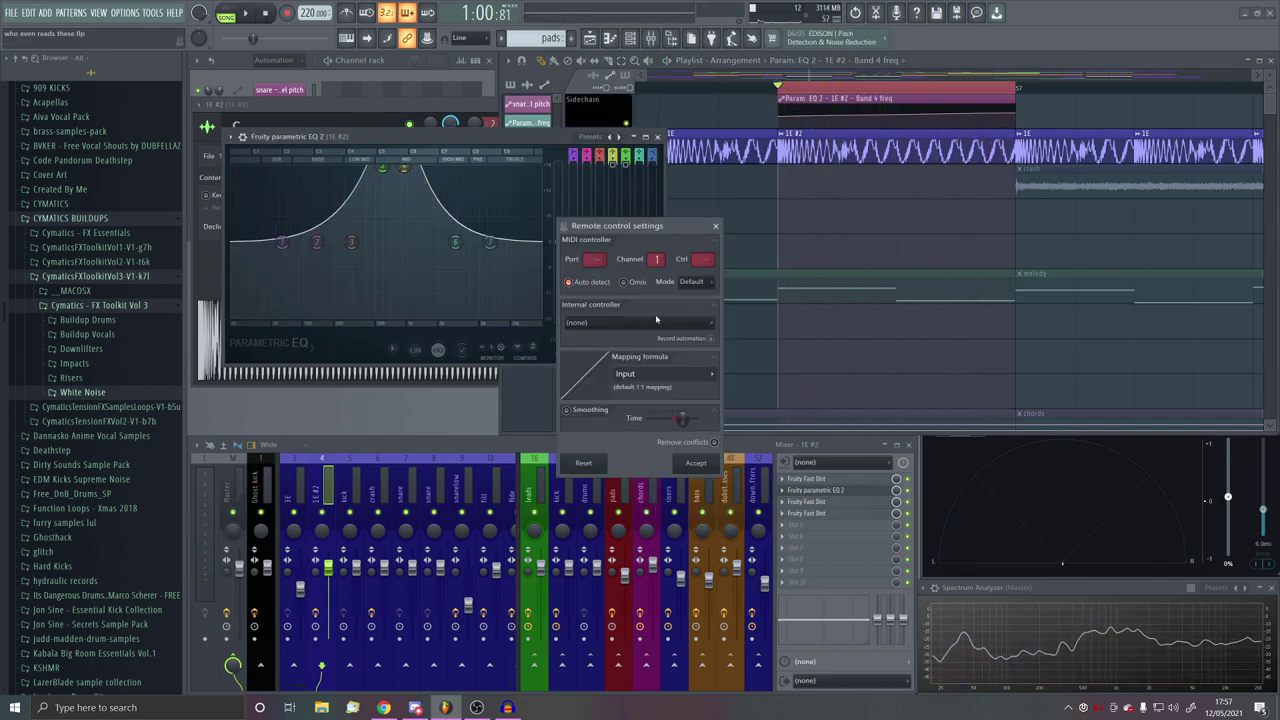
{"action": "left_click", "coordinate": [650, 322]}
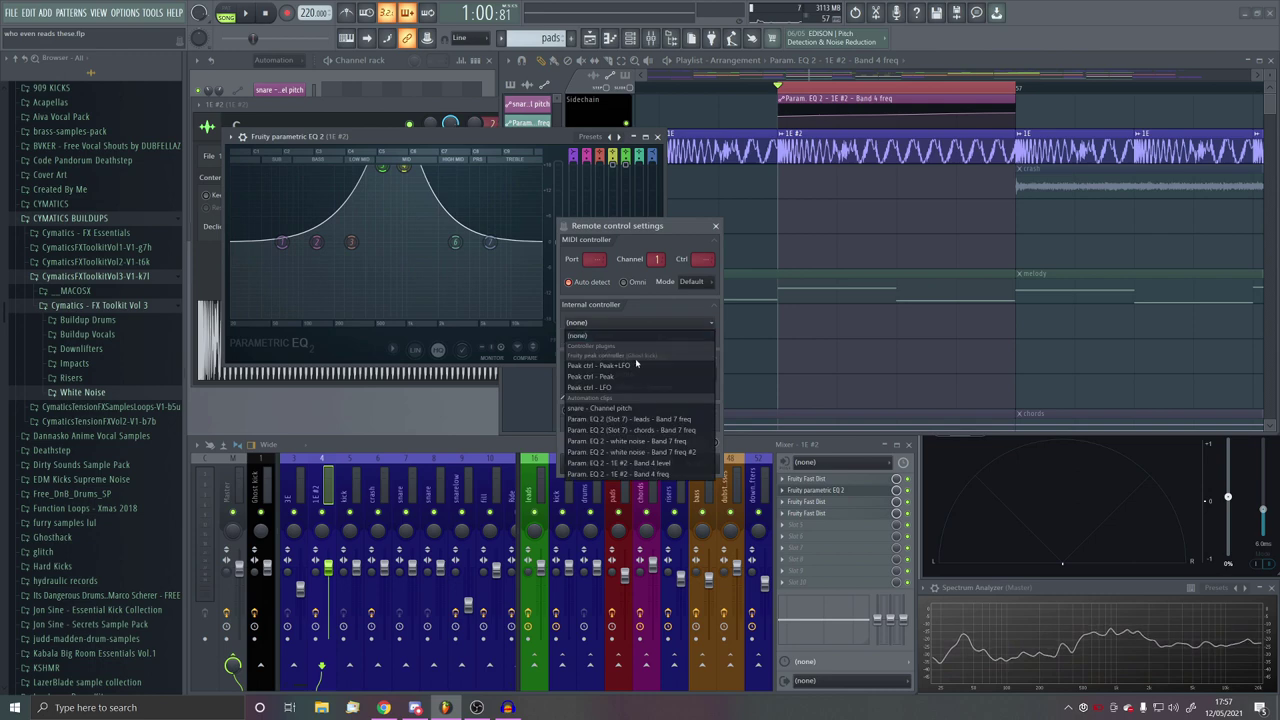
{"action": "left_click", "coordinate": [680, 474]}
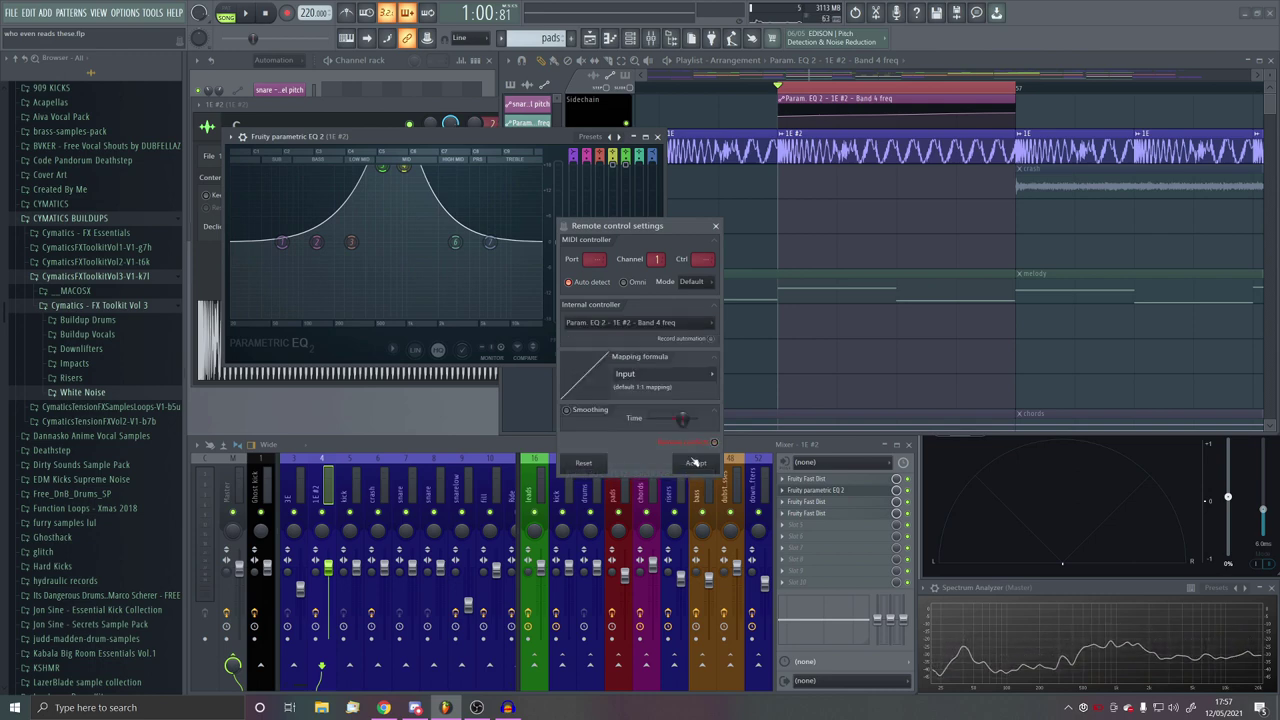
{"action": "left_click", "coordinate": [695, 462]}
{"action": "key", "text": "space"}
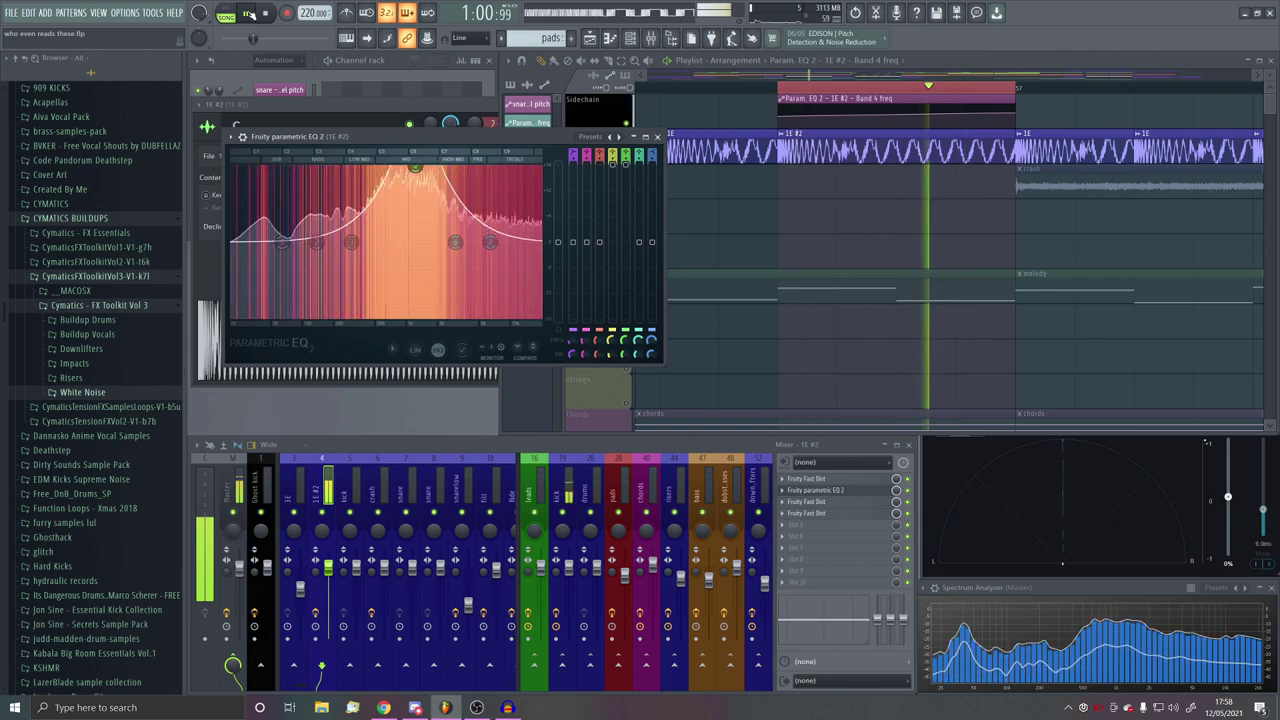
{"action": "key", "text": "space"}
Step: Unsolo the playlist tracks and play the full mix through the long kick before bar 57
{"action": "scroll", "coordinate": [1031, 166], "scroll_direction": "down", "scroll_amount": 7}
{"action": "scroll", "coordinate": [1017, 166], "scroll_direction": "down", "scroll_amount": 6}
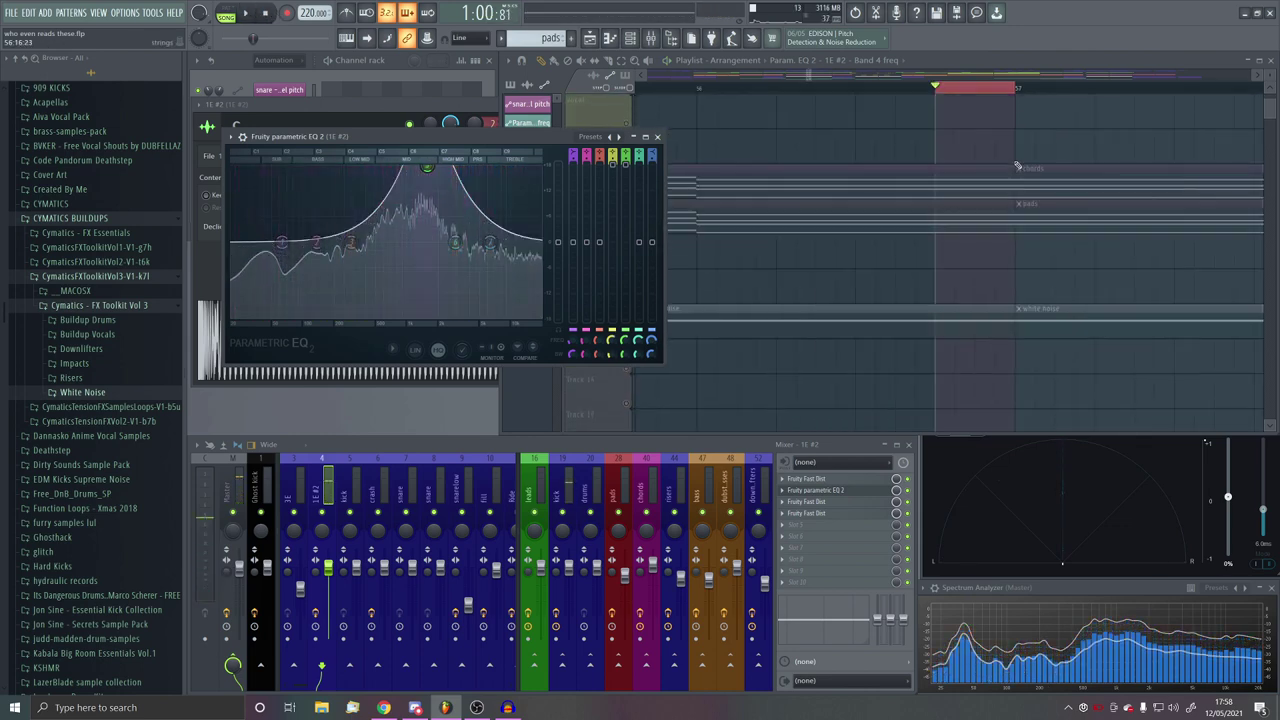
{"action": "scroll", "coordinate": [1017, 166], "scroll_direction": "up", "scroll_amount": 4}
{"action": "left_click", "coordinate": [608, 110]}
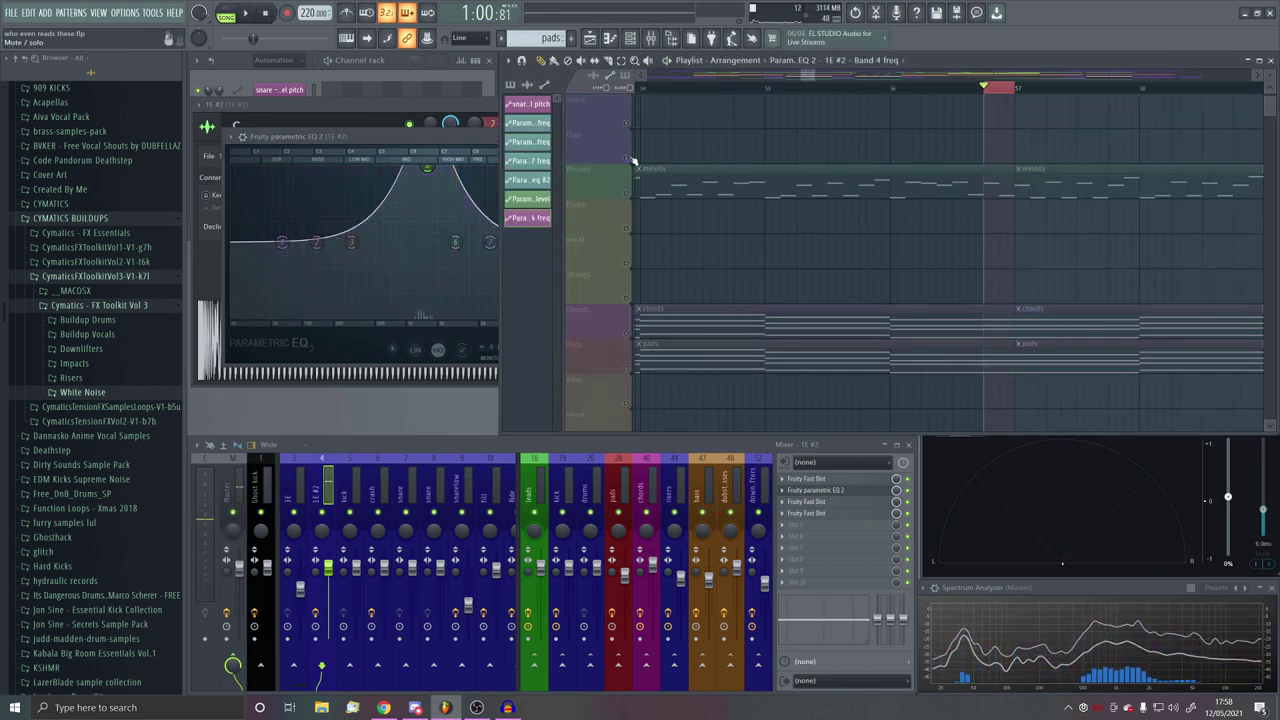
{"action": "scroll", "coordinate": [632, 160], "scroll_direction": "up", "scroll_amount": 3}
{"action": "key", "text": "space"}
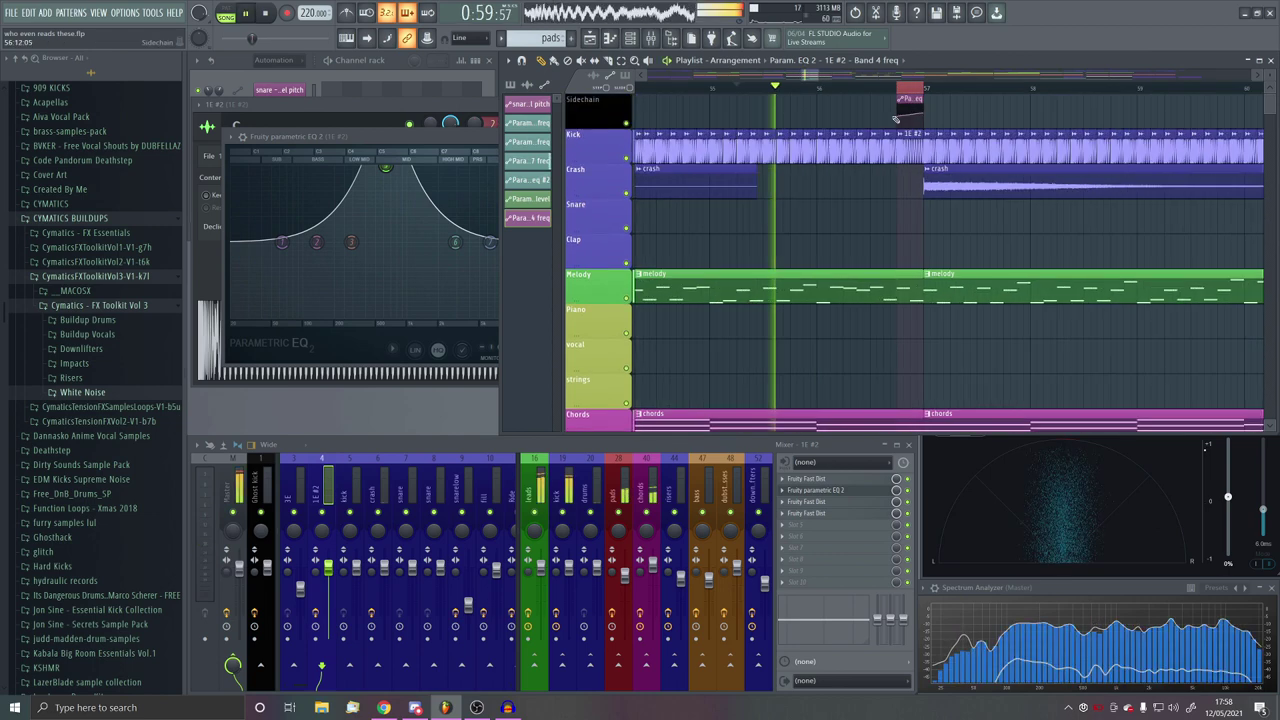
{"action": "scroll", "coordinate": [895, 118], "scroll_direction": "up", "scroll_amount": 2}
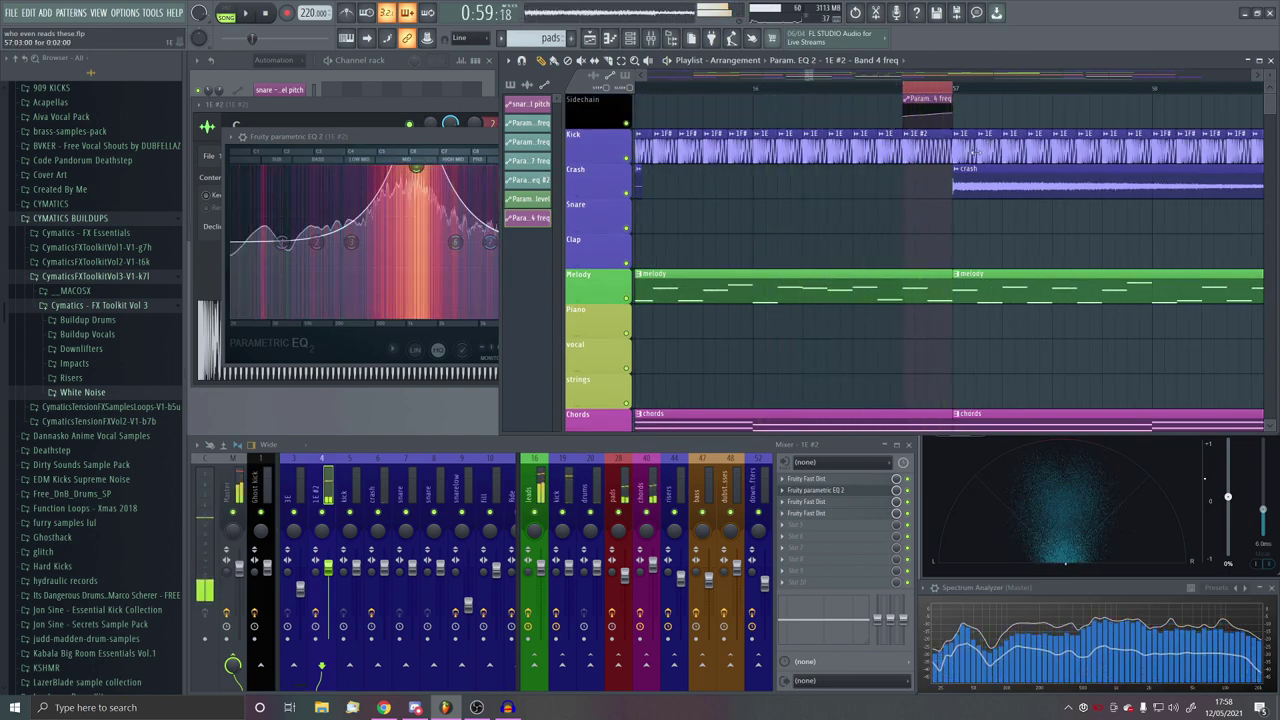
{"action": "key", "text": "space"}
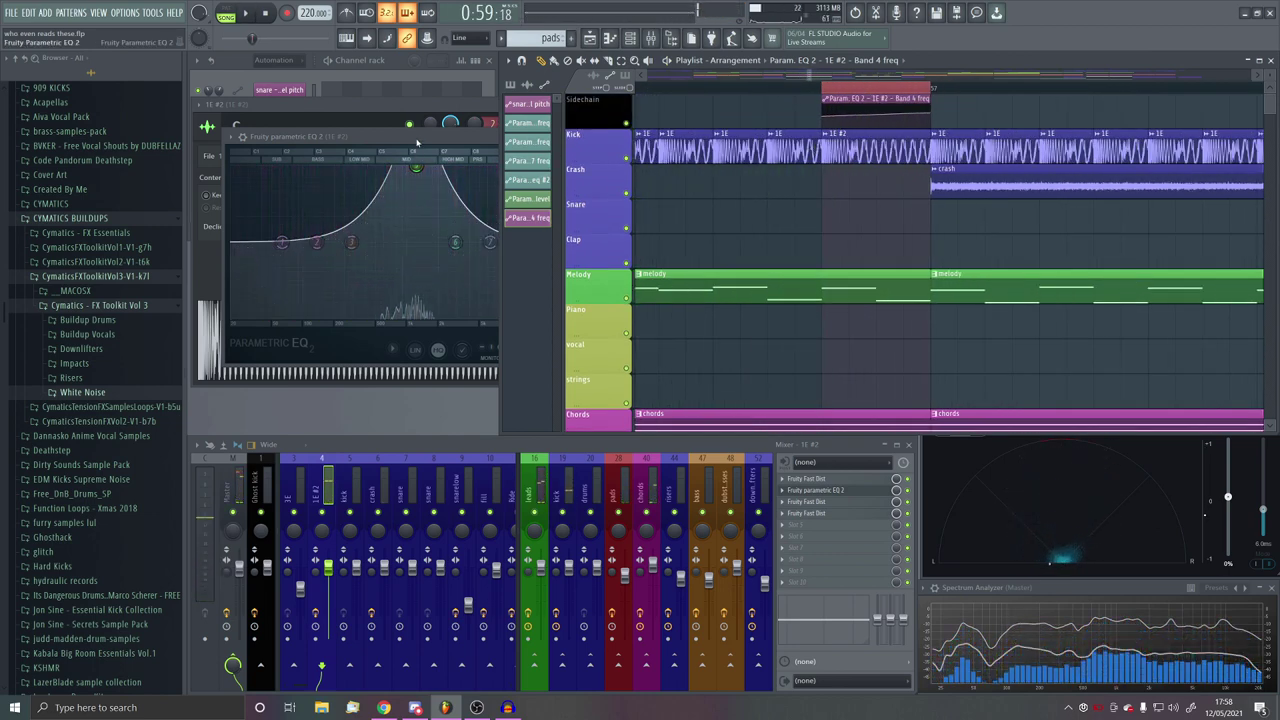
Step: Adjust the end point of the band 4 frequency automation at bar 57 and audition the kick in the mix
{"action": "left_click", "coordinate": [418, 143]}
{"action": "left_click", "coordinate": [930, 115]}
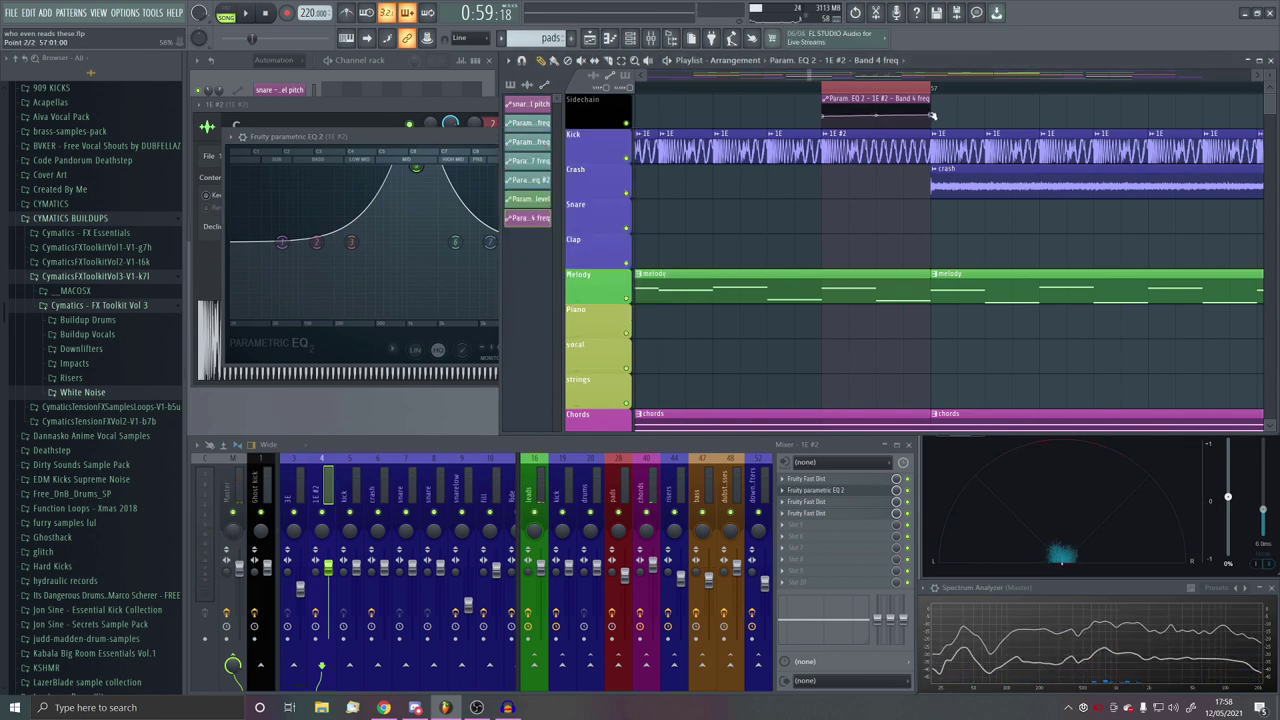
{"action": "key", "text": "space"}
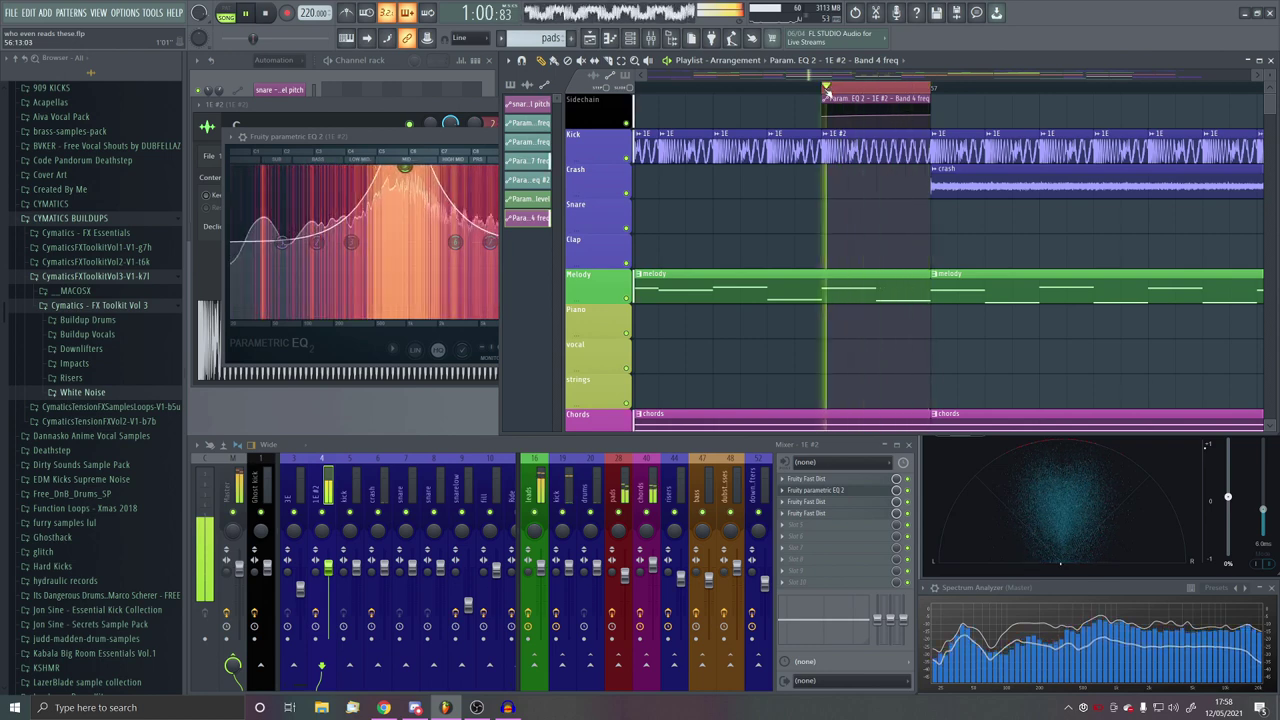
{"action": "key", "text": "space"}
Step: Add Fruity Reeverb 2 in slot 5 of 1E #2, enlarge its room size and audition the transition
{"action": "left_click", "coordinate": [858, 491]}
{"action": "left_click", "coordinate": [783, 525]}
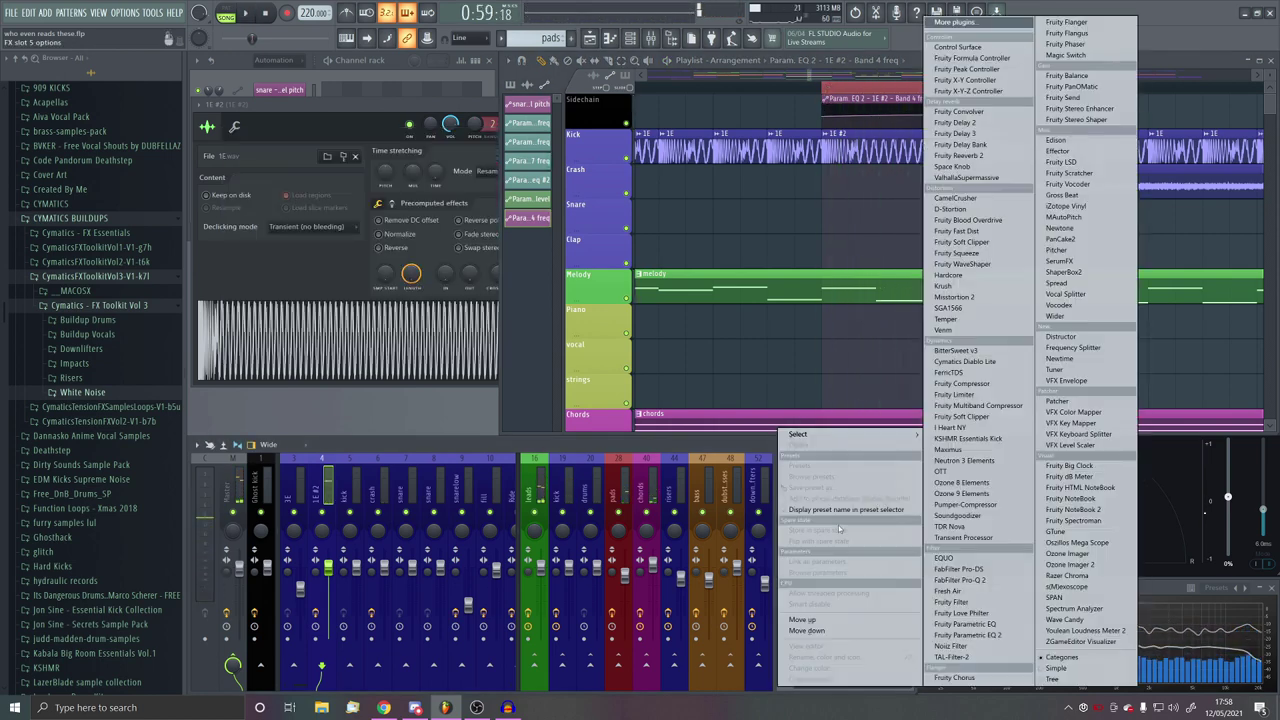
{"action": "left_click", "coordinate": [960, 155]}
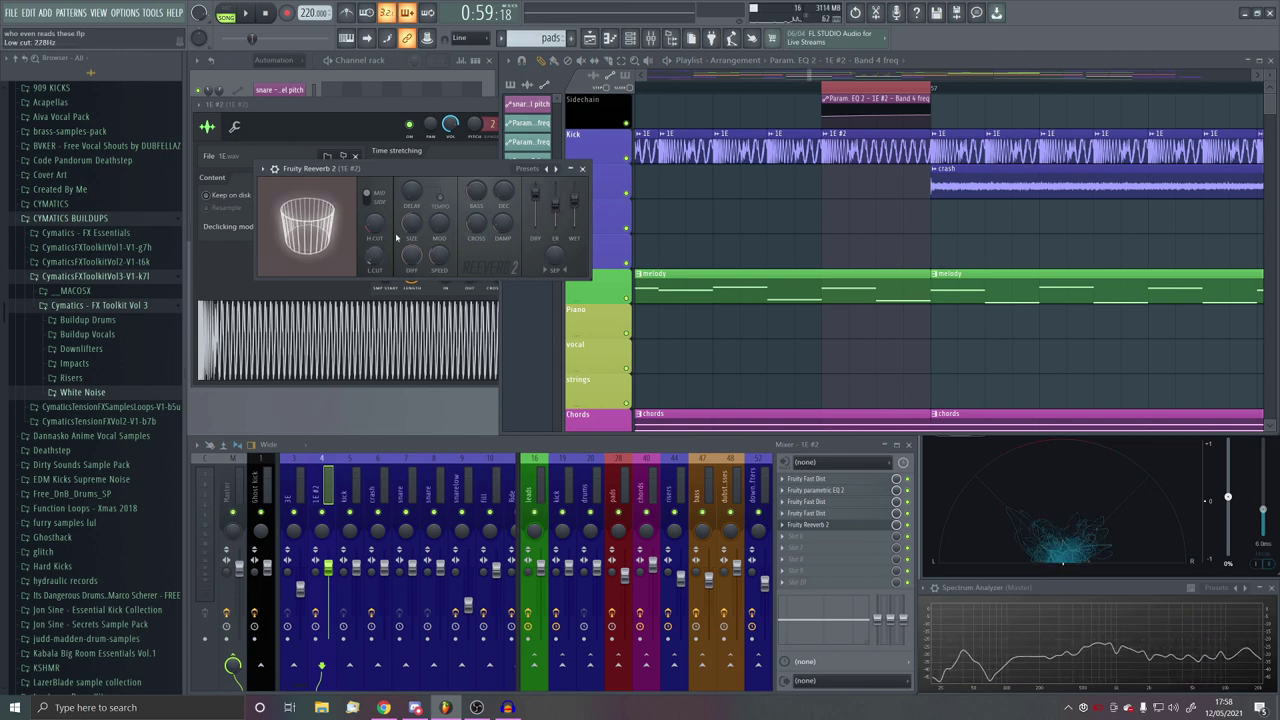
{"action": "left_click_drag", "start_coordinate": [411, 222], "coordinate": [411, 208]}
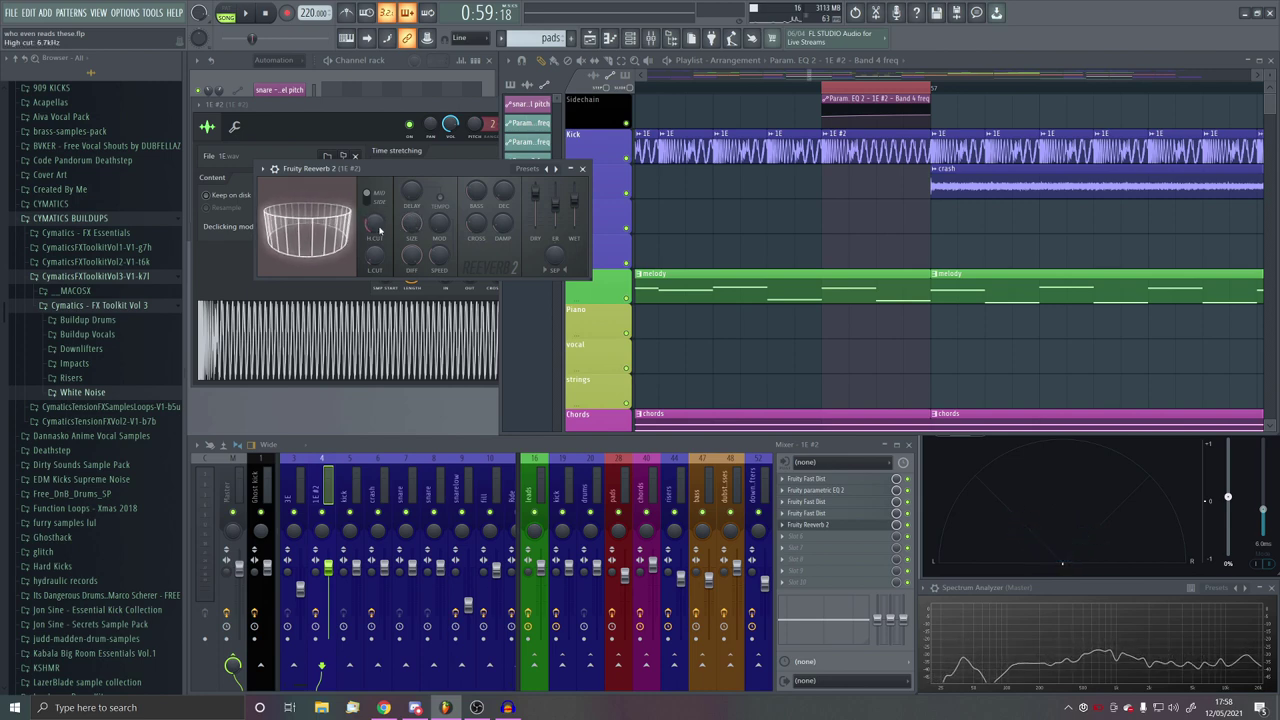
{"action": "key", "text": "space"}
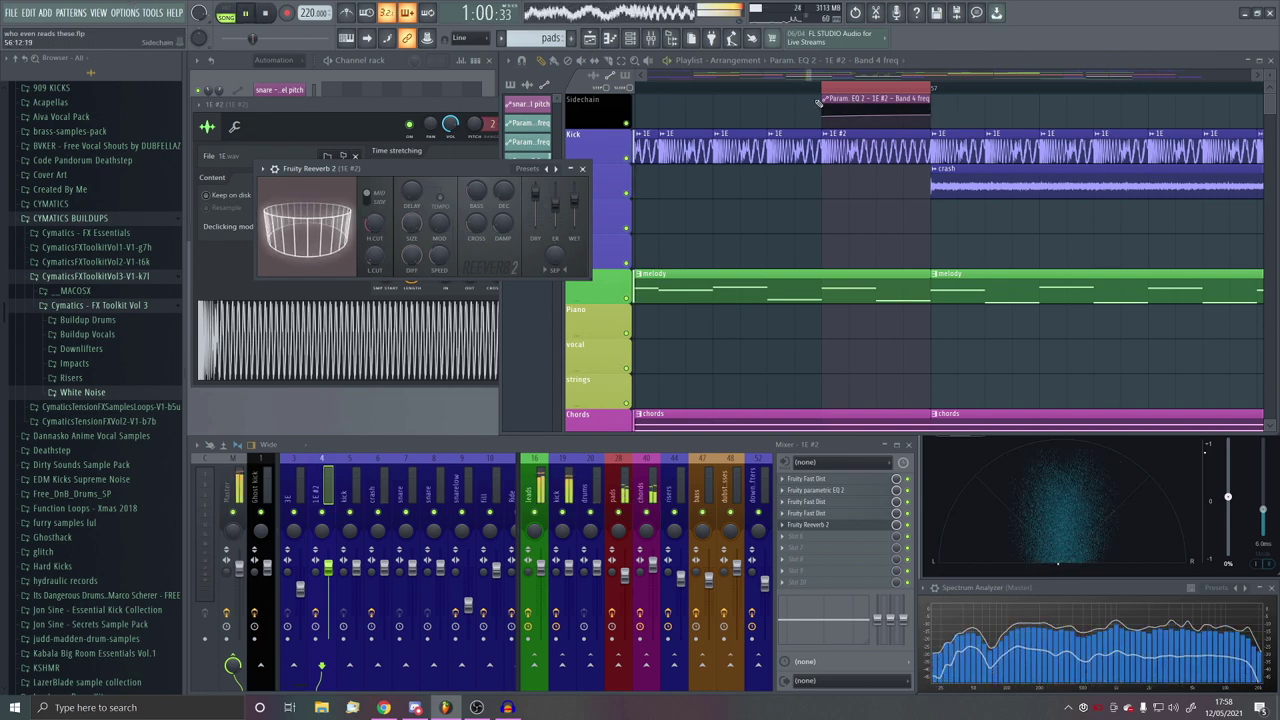
{"action": "key", "text": "space"}
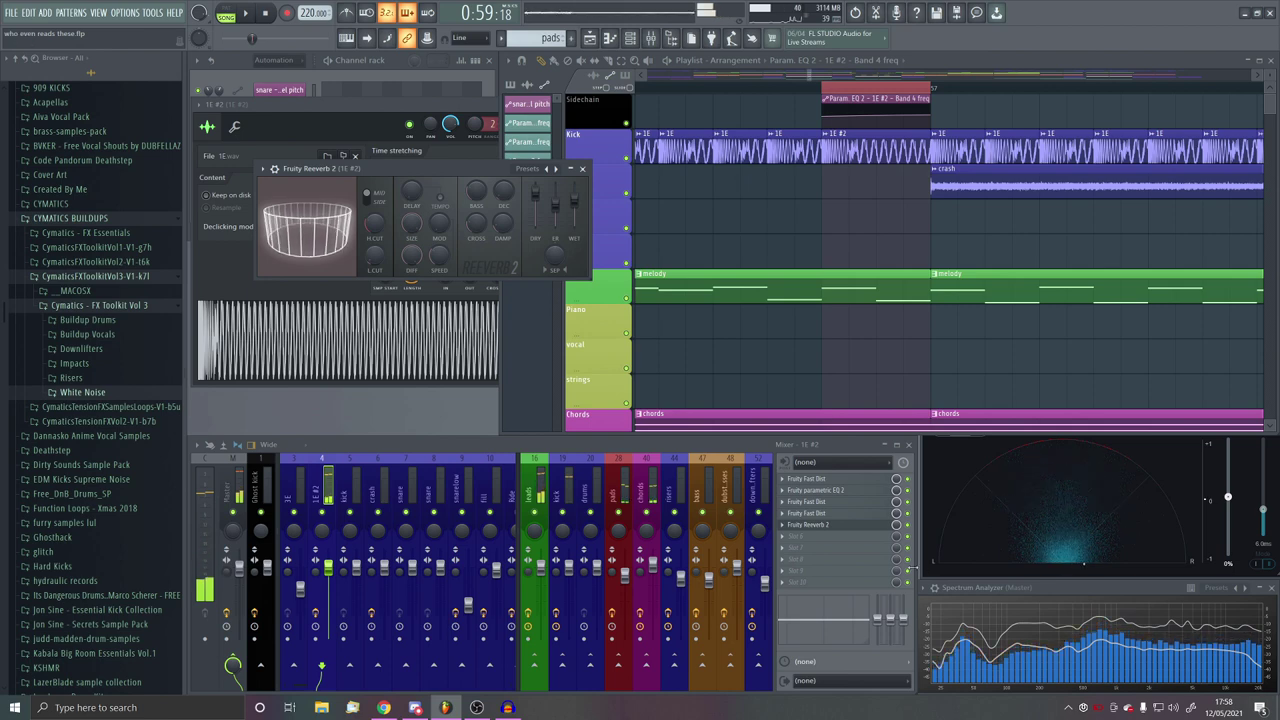
Step: Add CamelCrusher after the reverb on 1E #2, enable its Phat Mode and audition it with only the Kick and Sidechain tracks active
{"action": "left_click", "coordinate": [827, 536]}
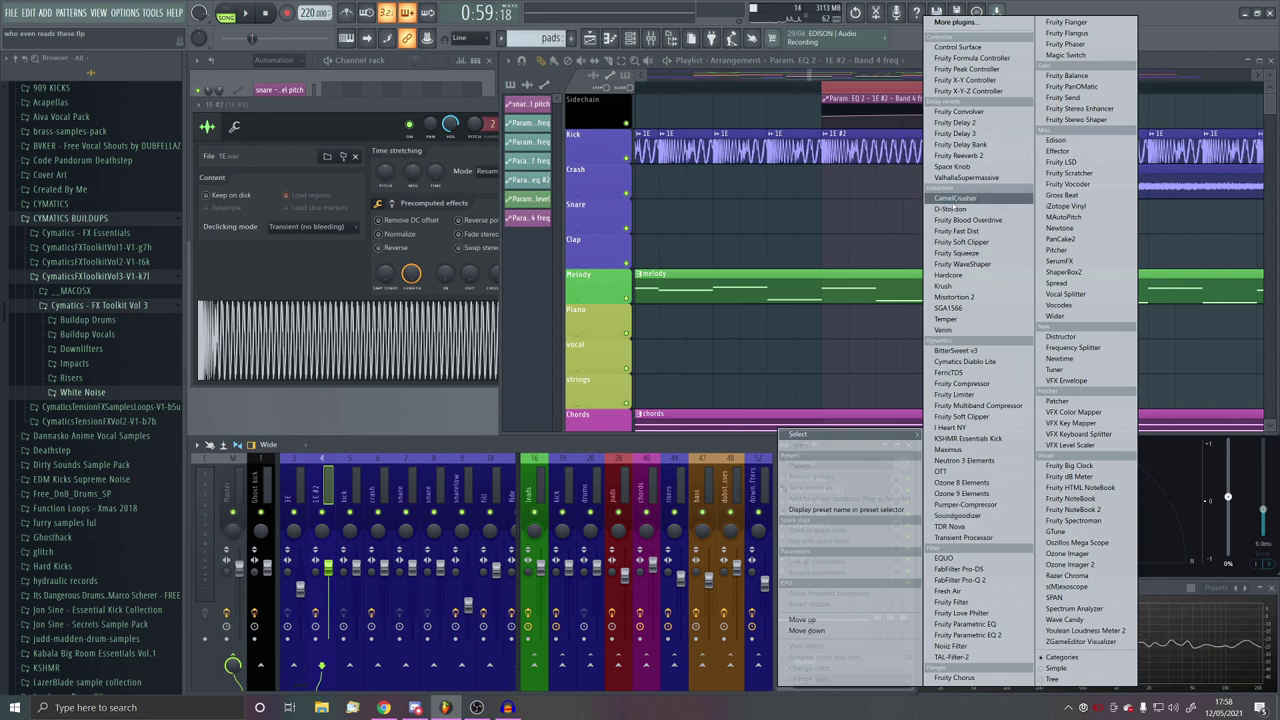
{"action": "left_click", "coordinate": [955, 197]}
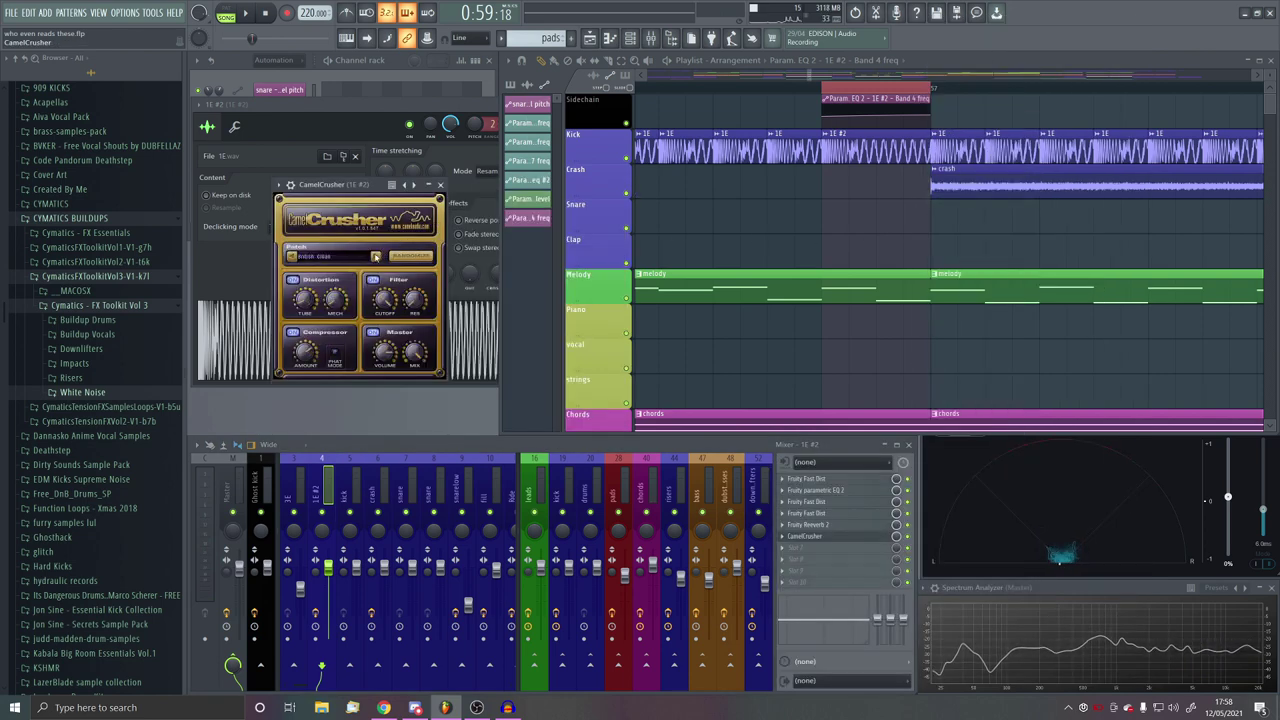
{"action": "right_click", "coordinate": [627, 157]}
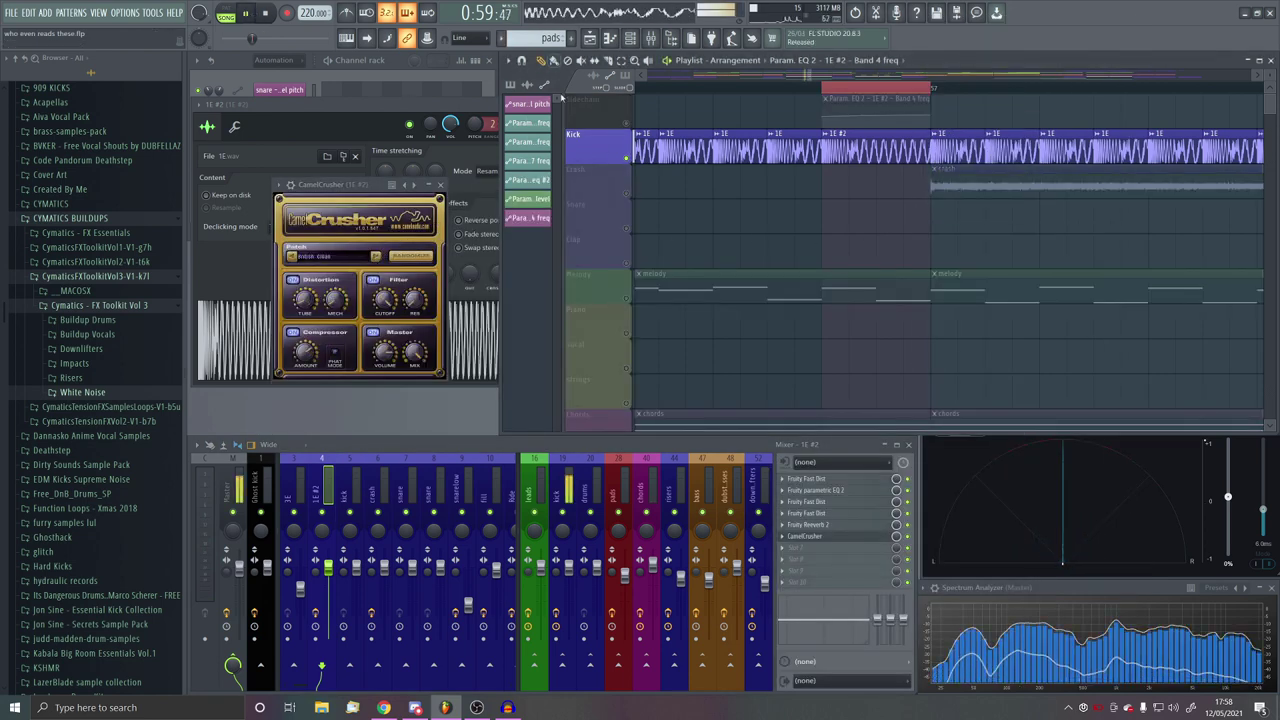
{"action": "left_click", "coordinate": [630, 122]}
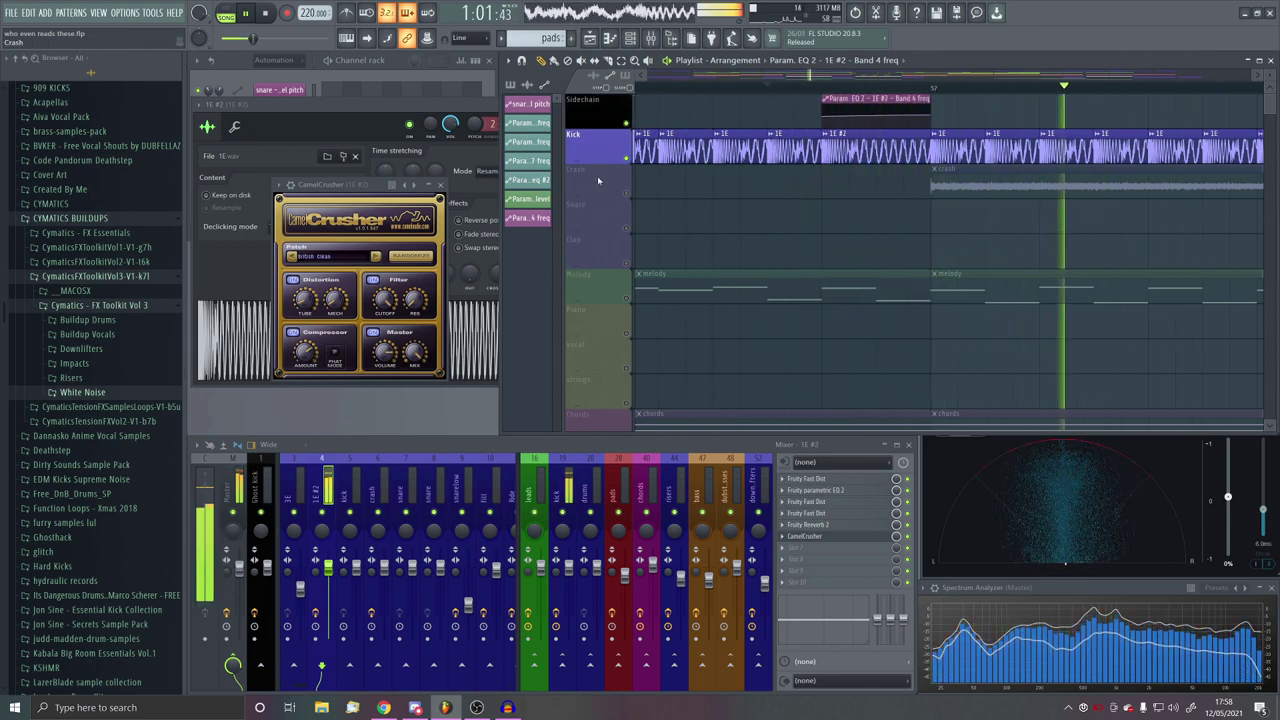
{"action": "left_click", "coordinate": [335, 352]}
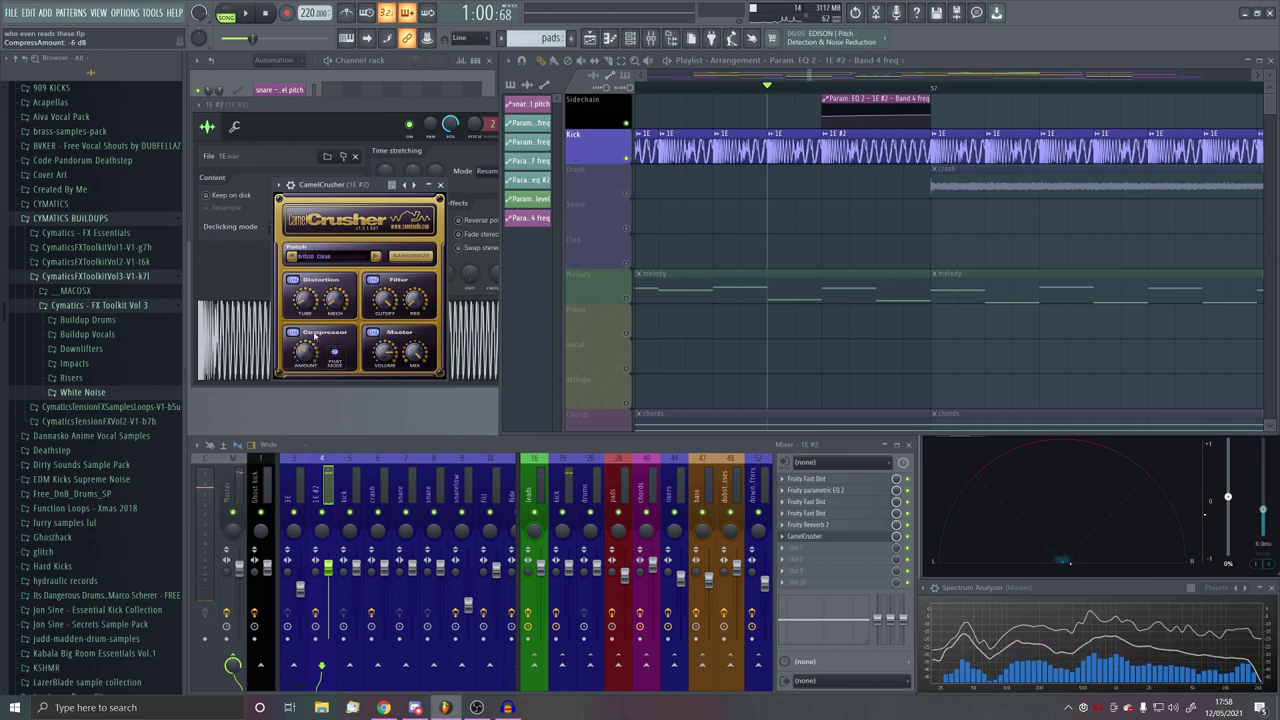
{"action": "key", "text": "space"}
{"action": "key", "text": "space"}
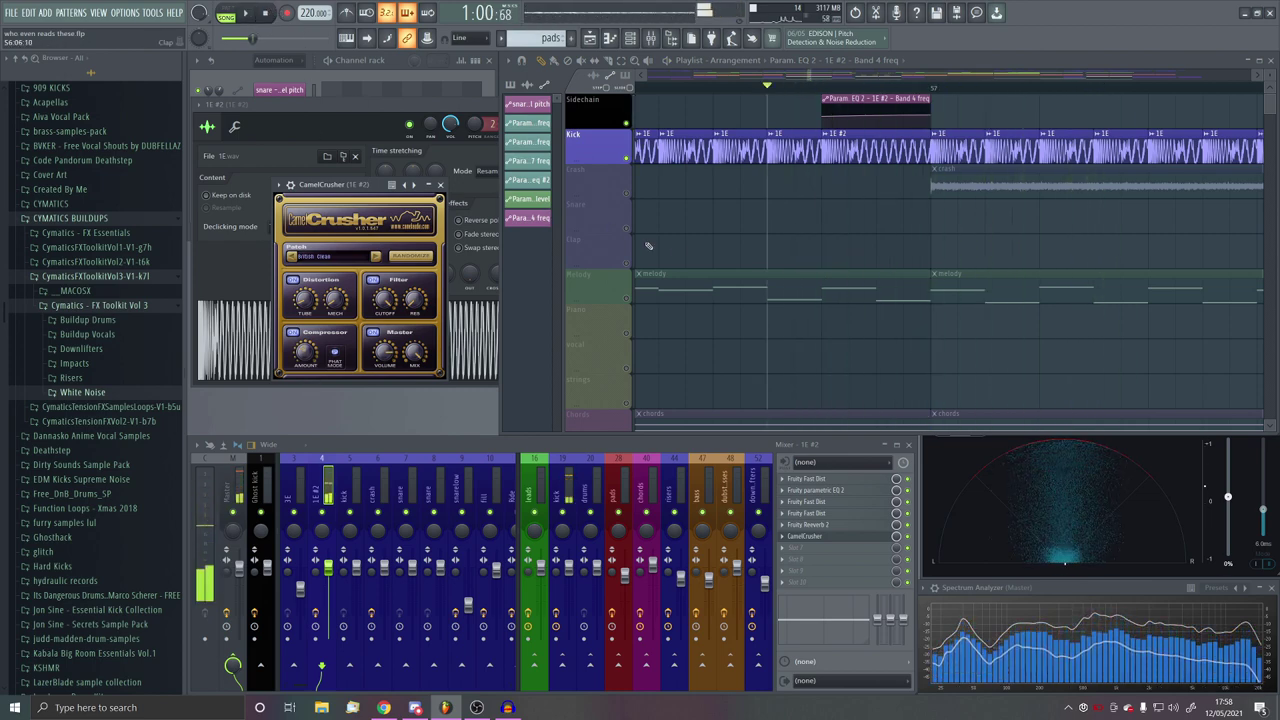
Step: Open the channel settings of the long 1E #2 kick and listen to the transition into bar 57
{"action": "double_click", "coordinate": [879, 156]}
{"action": "key", "text": "space"}
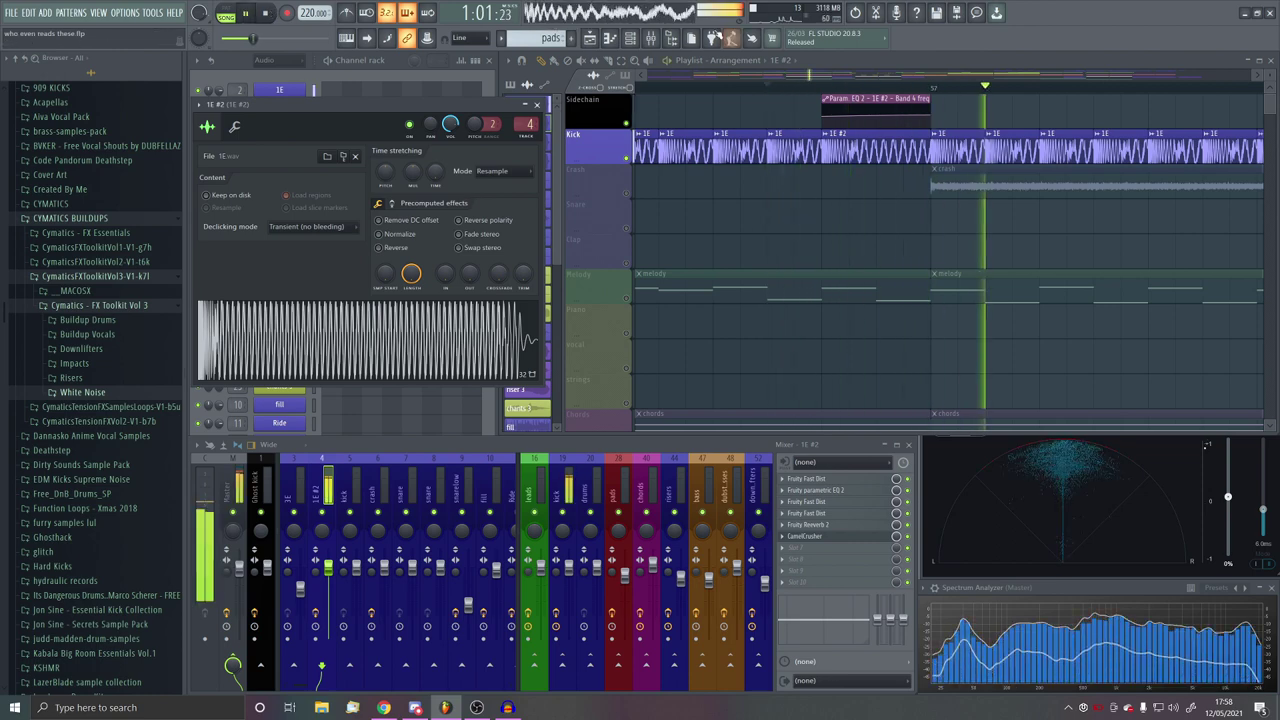
{"action": "key", "text": "space"}
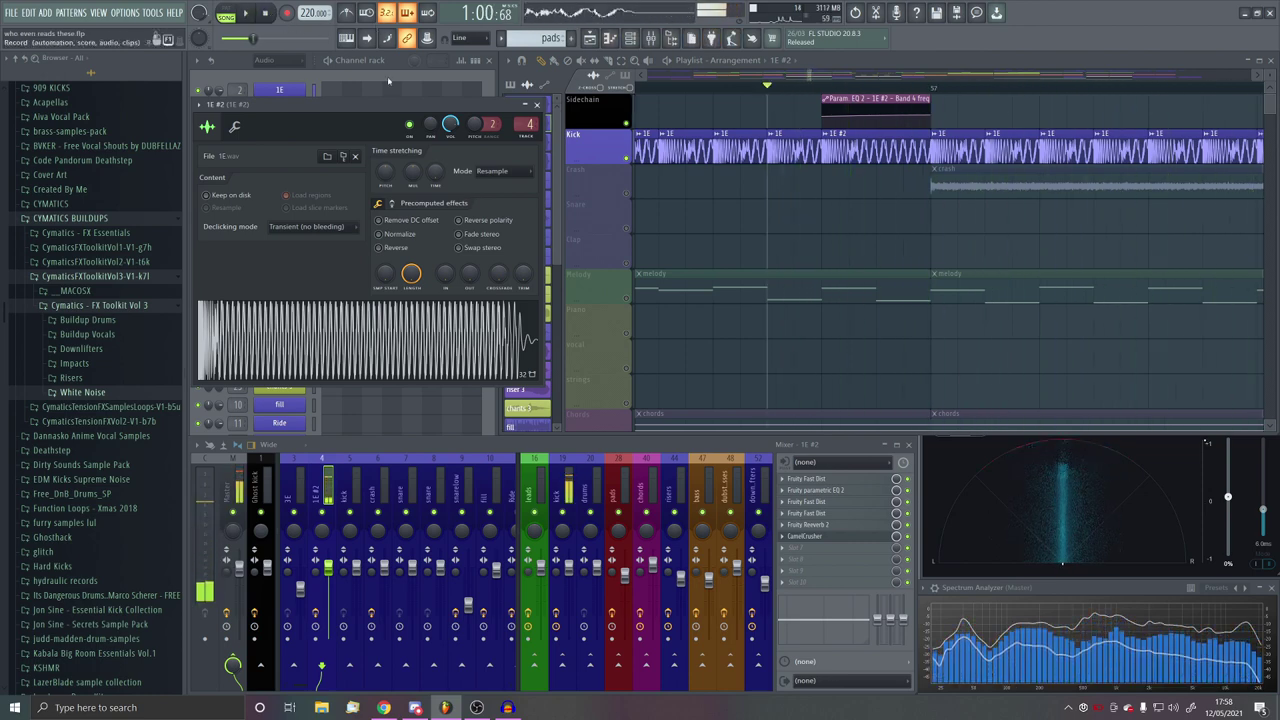
Step: Turn band 1 of the 1E #2 parametric EQ into a steep high-pass at about 27 Hz and audition the kick
{"action": "left_click", "coordinate": [857, 492]}
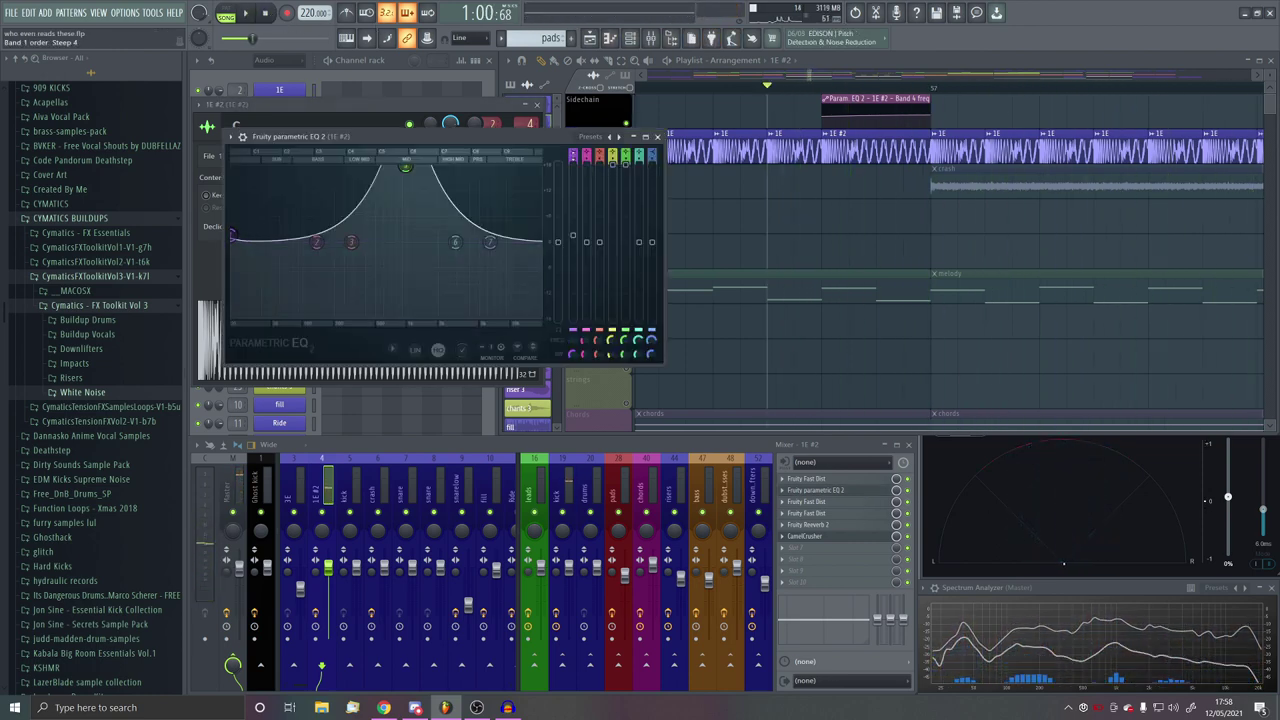
{"action": "scroll", "coordinate": [232, 238], "scroll_direction": "down", "scroll_amount": 3}
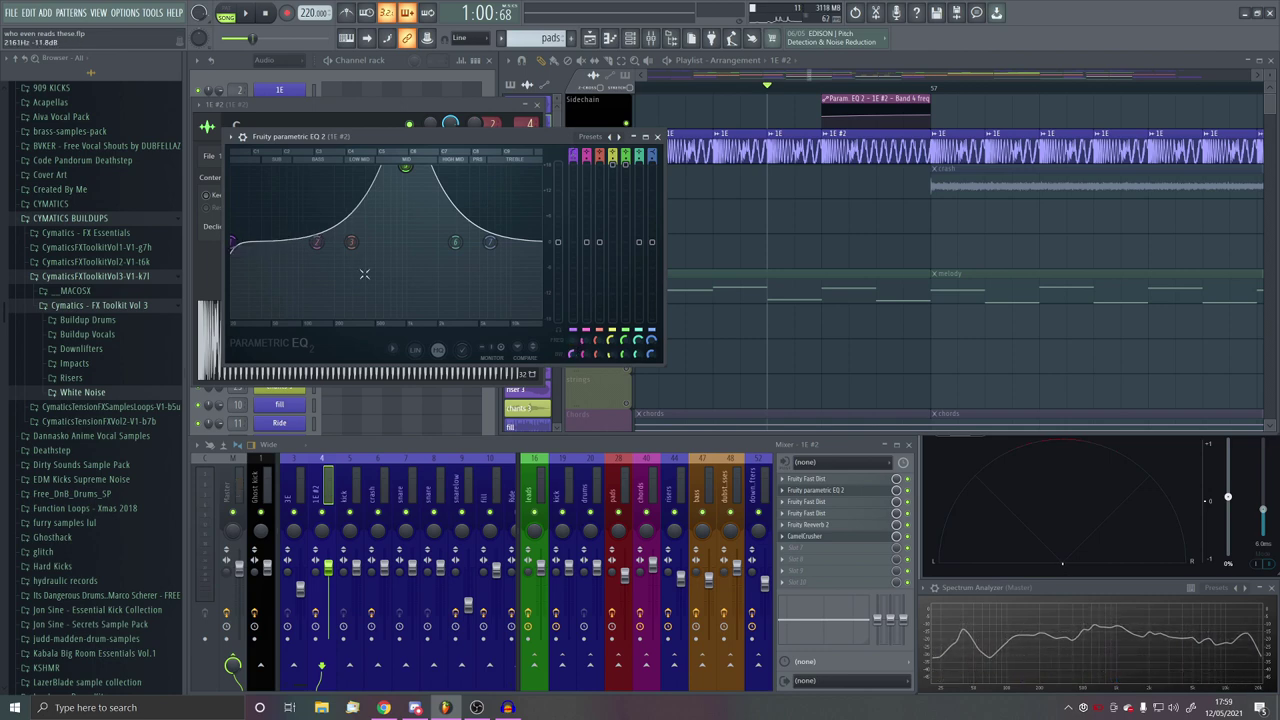
{"action": "key", "text": "space"}
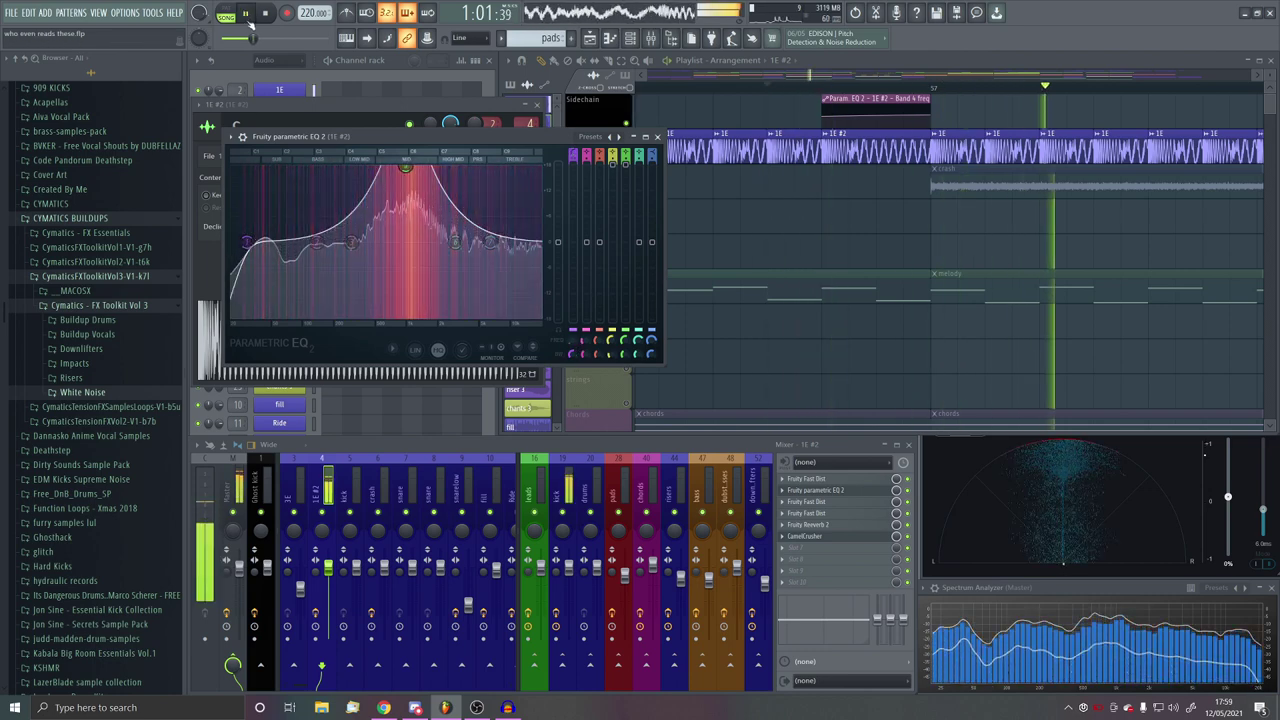
{"action": "left_click_drag", "start_coordinate": [246, 242], "coordinate": [242, 243]}
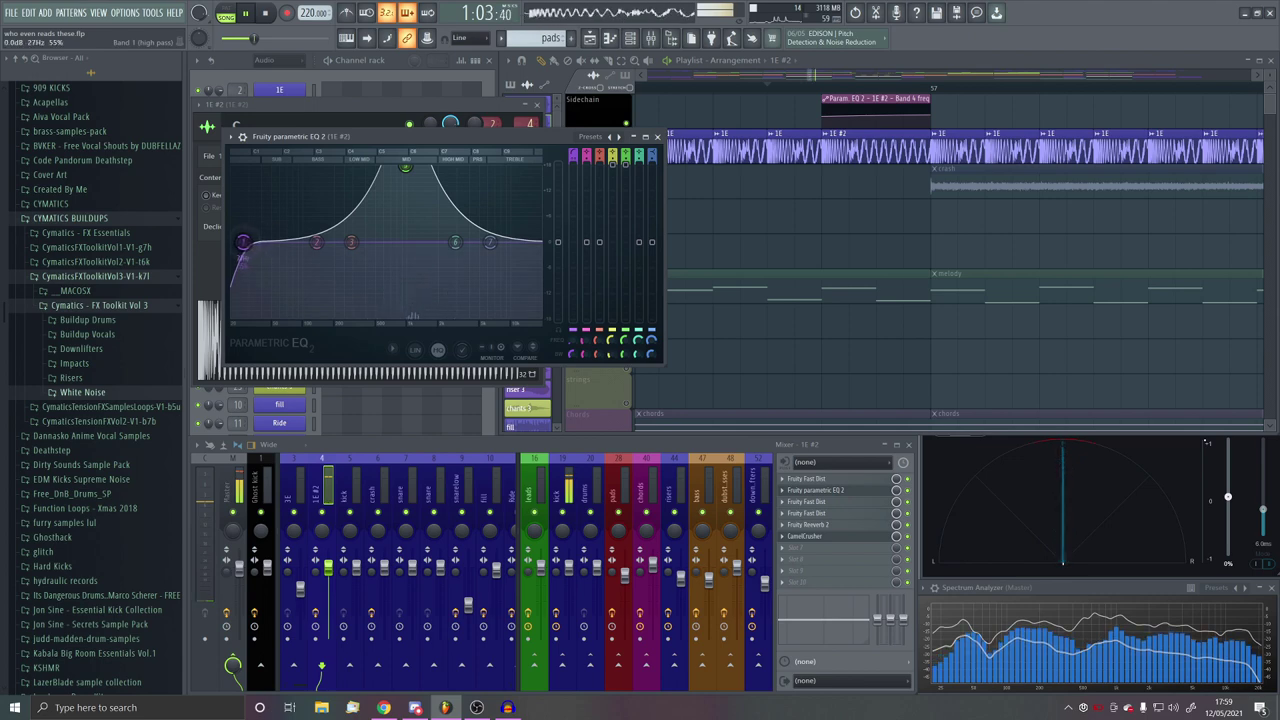
{"action": "left_click", "coordinate": [820, 88]}
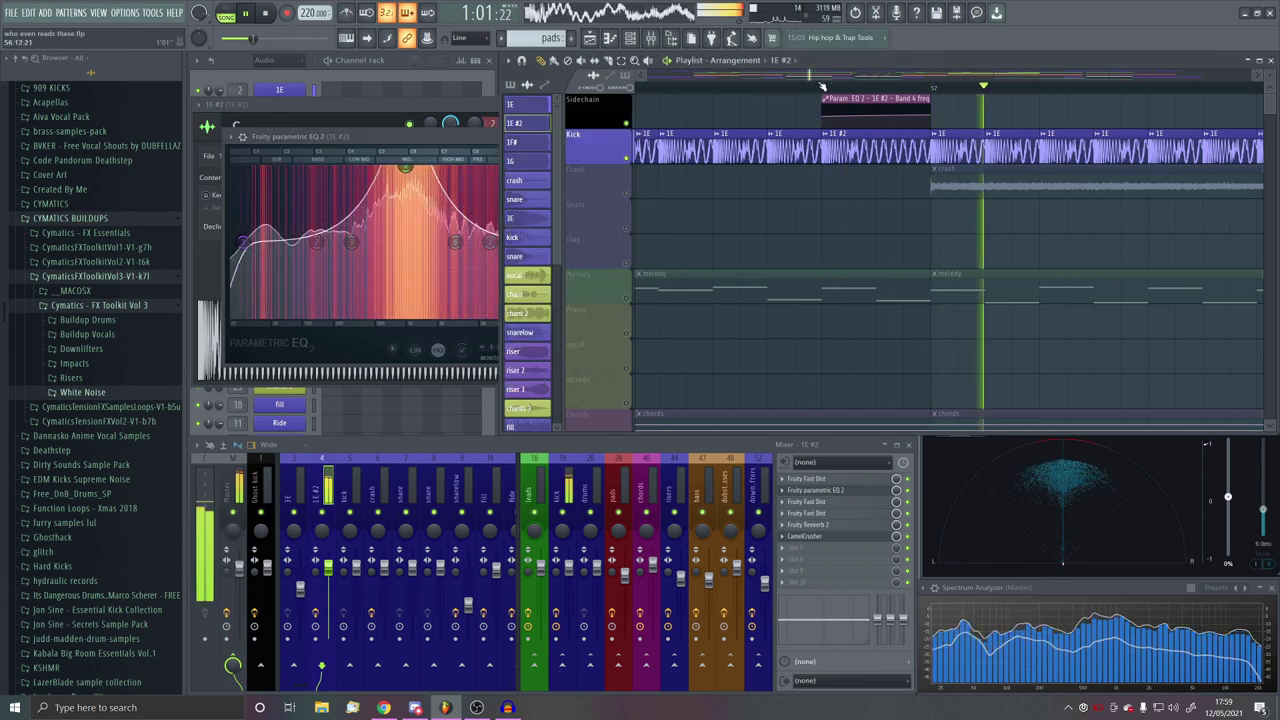
Step: Close the parametric EQ, lower the 1E #2 mixer track to about -3.5 dB and audition it in the full mix
{"action": "left_click", "coordinate": [455, 137]}
{"action": "left_click", "coordinate": [657, 136]}
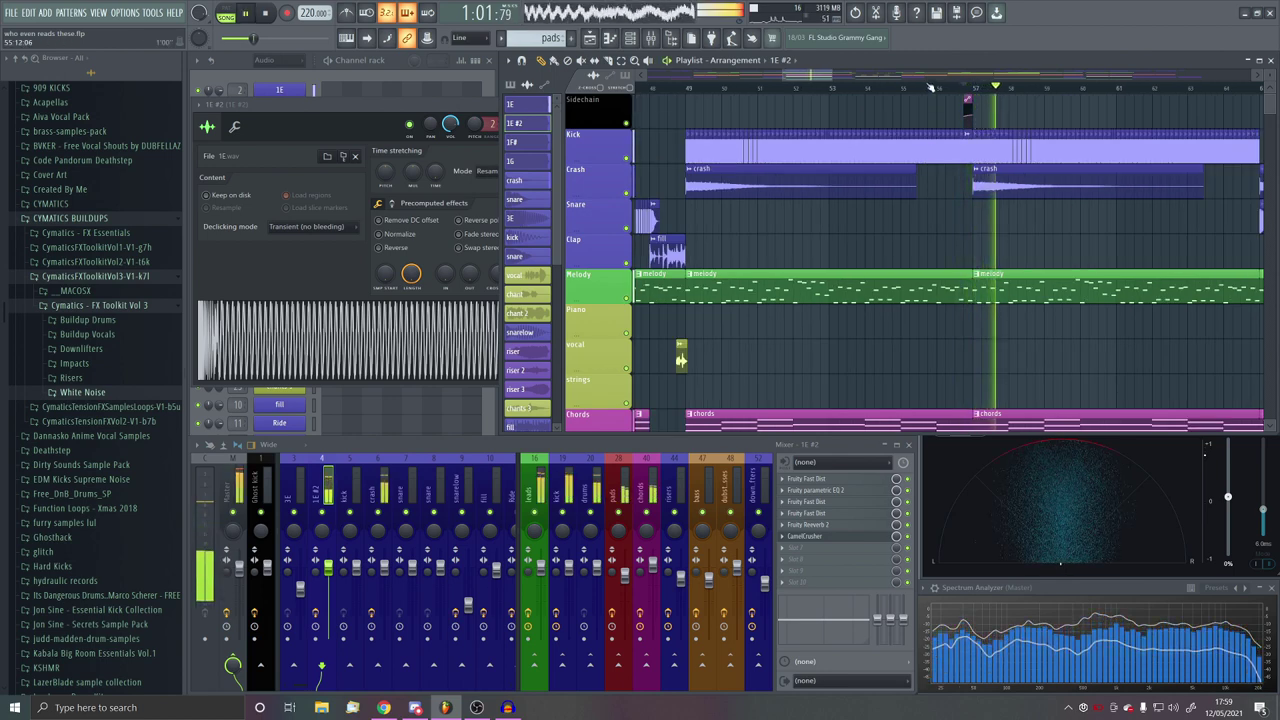
{"action": "scroll", "coordinate": [1062, 176], "scroll_direction": "up", "scroll_amount": 3}
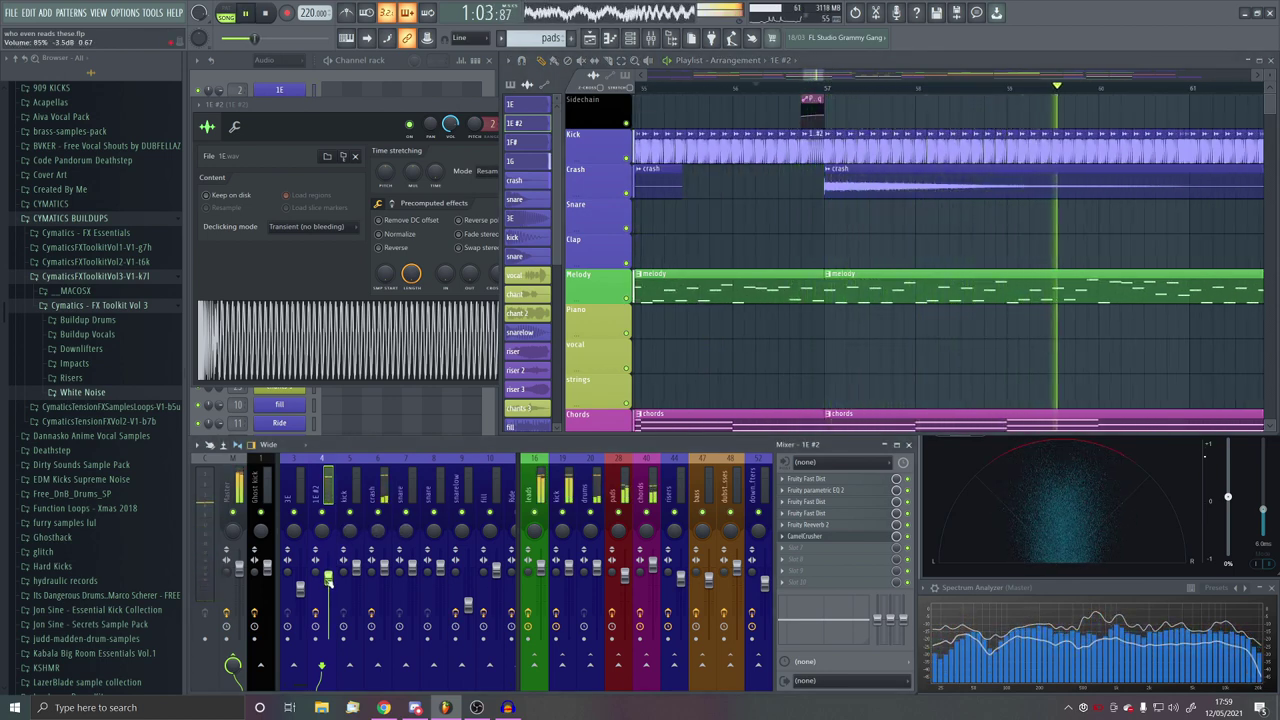
{"action": "key", "text": "space"}
{"action": "key", "text": "space"}
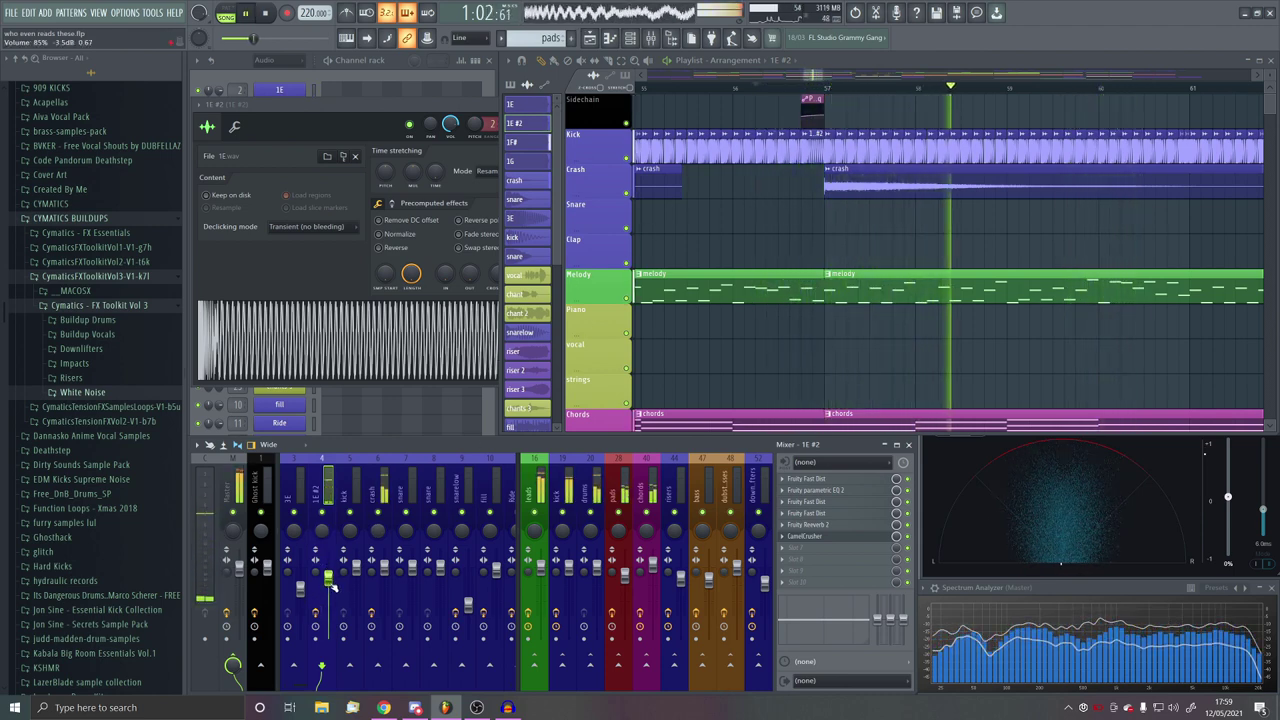
{"action": "key", "text": "space"}
Step: Select the 1E #2 kick clip and its band 4 frequency automation clip just before bar 57
{"action": "scroll", "coordinate": [815, 160], "scroll_direction": "up", "scroll_amount": 2}
{"action": "scroll", "coordinate": [748, 152], "scroll_direction": "up", "scroll_amount": 2}
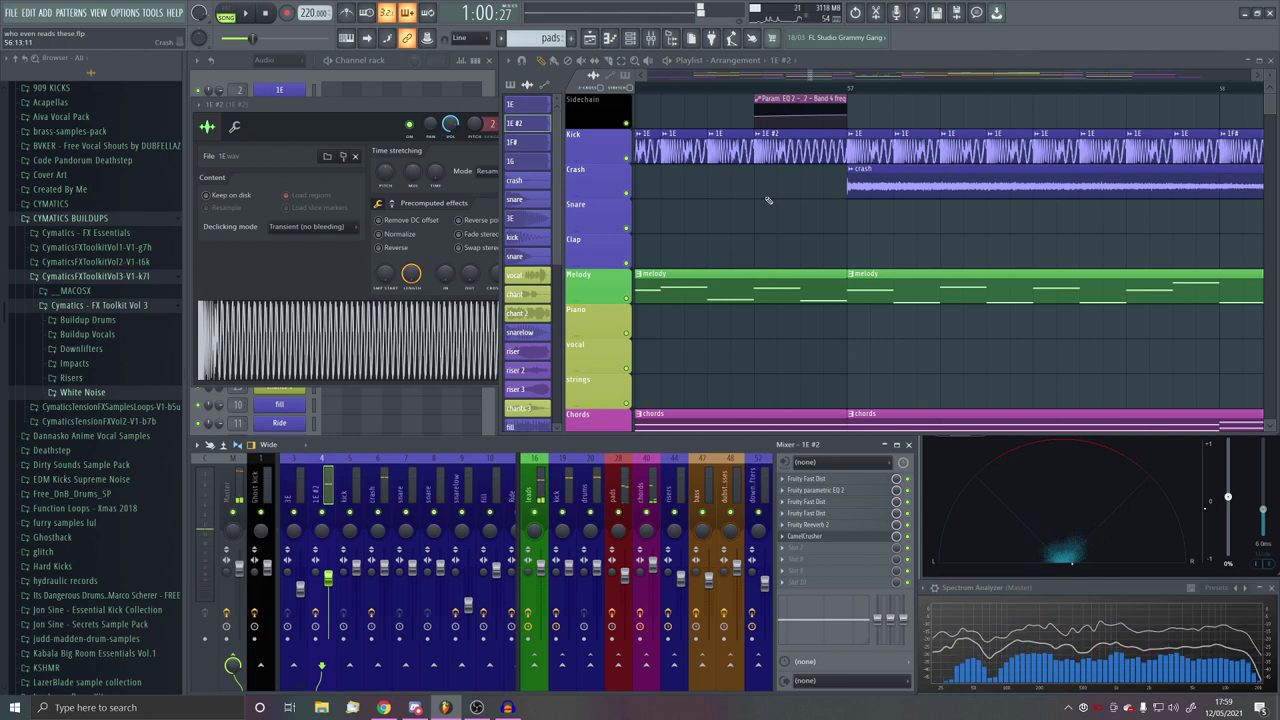
{"action": "scroll", "coordinate": [795, 160], "scroll_direction": "down", "scroll_amount": 3}
{"action": "scroll", "coordinate": [800, 186], "scroll_direction": "down", "scroll_amount": 3}
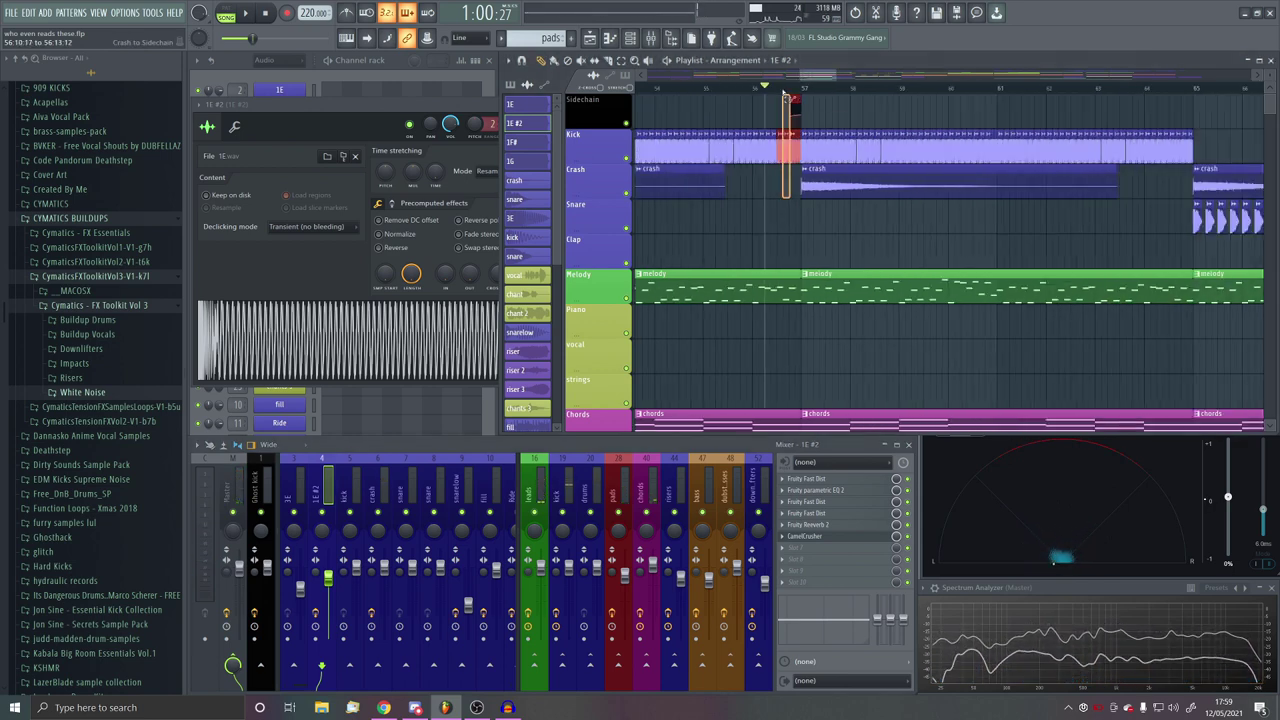
{"action": "scroll", "coordinate": [795, 112], "scroll_direction": "up", "scroll_amount": 4}
{"action": "scroll", "coordinate": [779, 275], "scroll_direction": "down", "scroll_amount": 4}
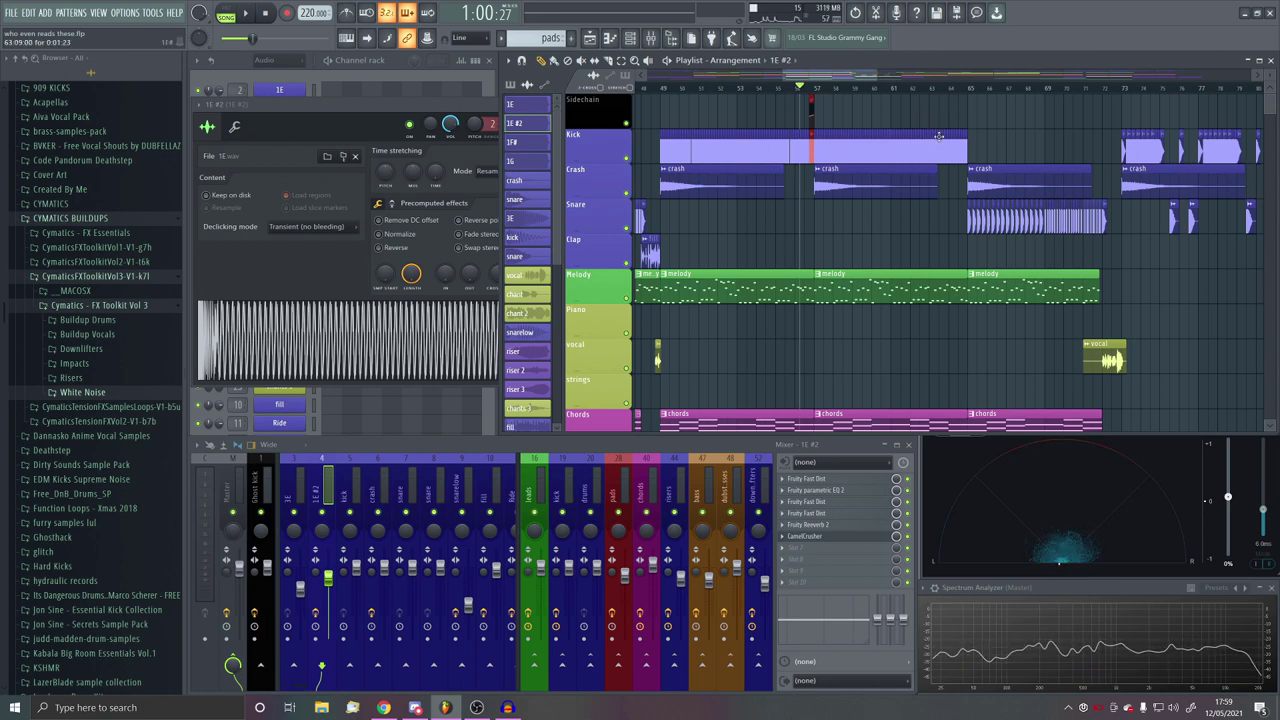
Step: Audition the bar before the crash at bar 65 and delete the last five 1E kicks leading into it
{"action": "scroll", "coordinate": [980, 116], "scroll_direction": "up", "scroll_amount": 3}
{"action": "scroll", "coordinate": [950, 120], "scroll_direction": "up", "scroll_amount": 4}
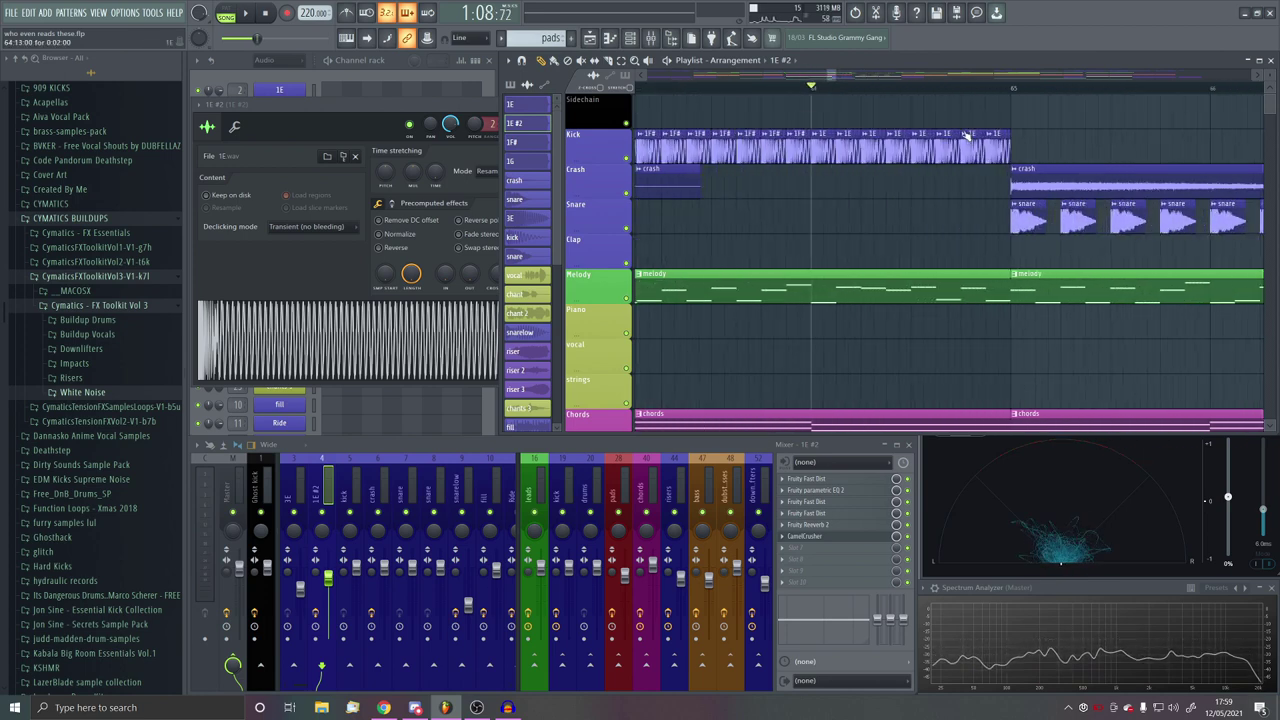
{"action": "scroll", "coordinate": [968, 190], "scroll_direction": "up", "scroll_amount": 3}
{"action": "key", "text": "space"}
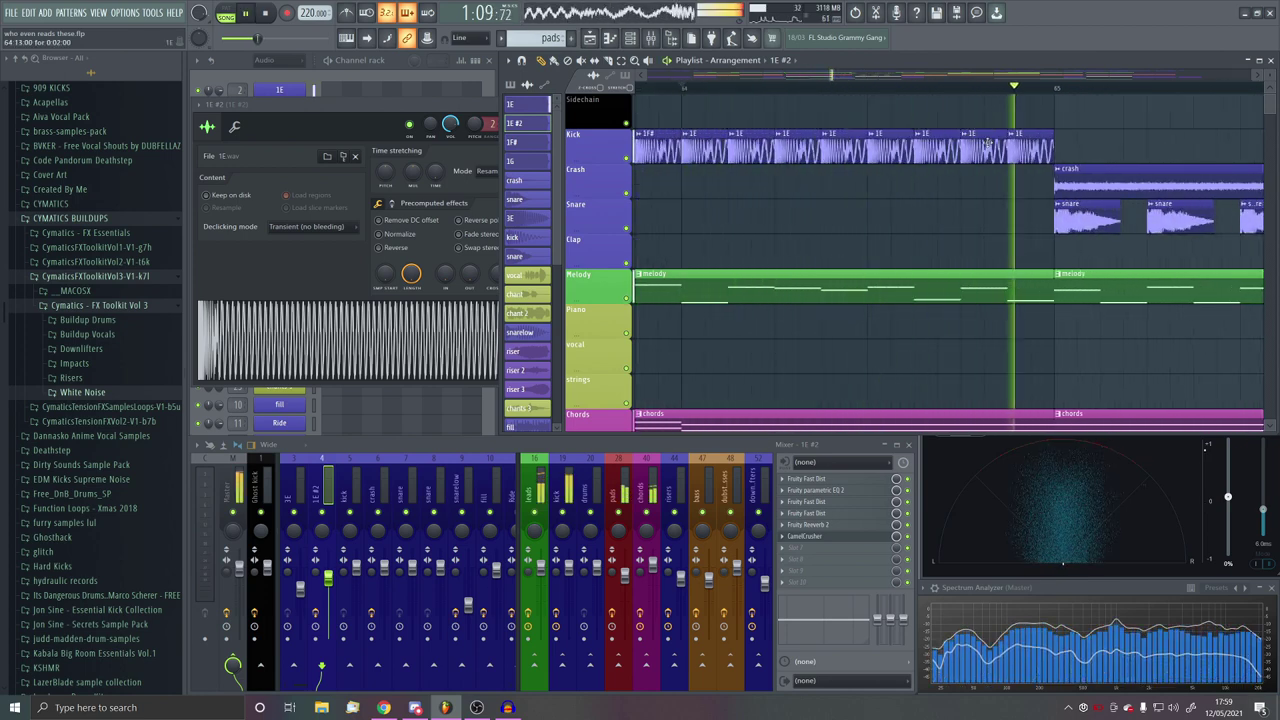
{"action": "right_click", "coordinate": [832, 145]}
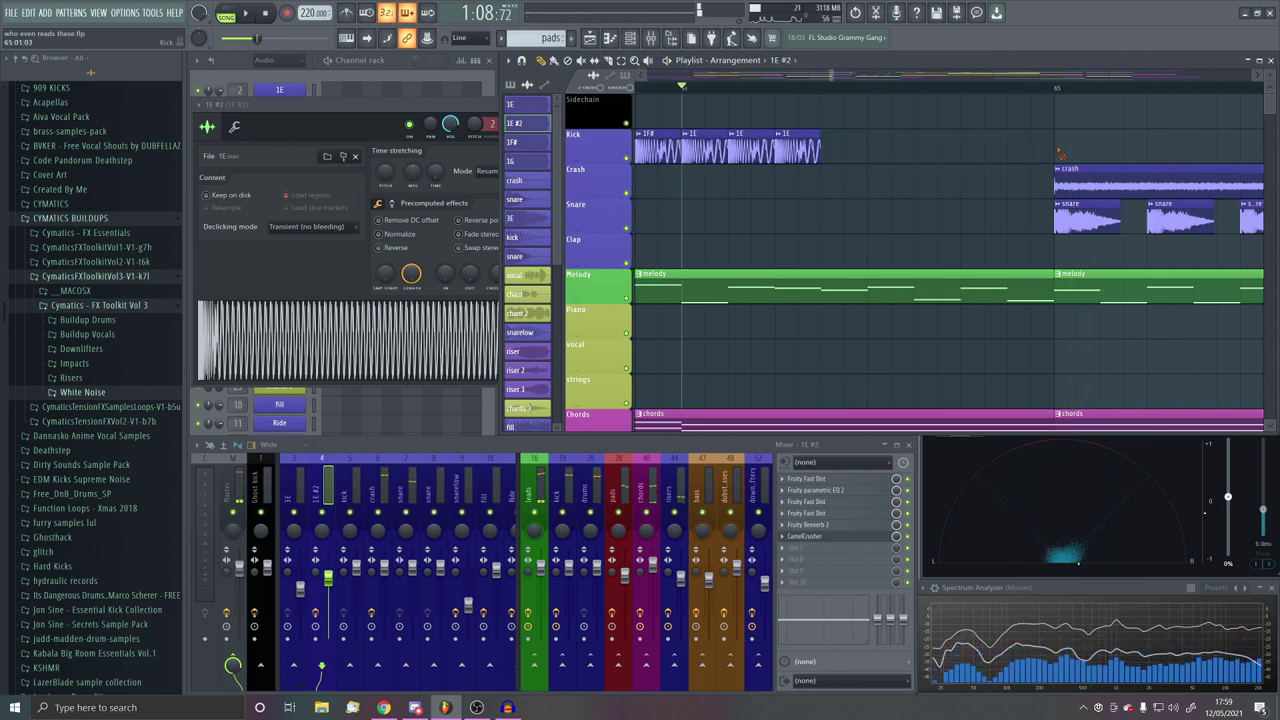
Step: Copy the 1E #2 kick and its automation from before bar 57 and place two copies back to back ending at bar 65
{"action": "scroll", "coordinate": [1059, 150], "scroll_direction": "up", "scroll_amount": 3}
{"action": "scroll", "coordinate": [1070, 150], "scroll_direction": "left", "scroll_amount": 6}
{"action": "scroll", "coordinate": [1087, 150], "scroll_direction": "down", "scroll_amount": 3}
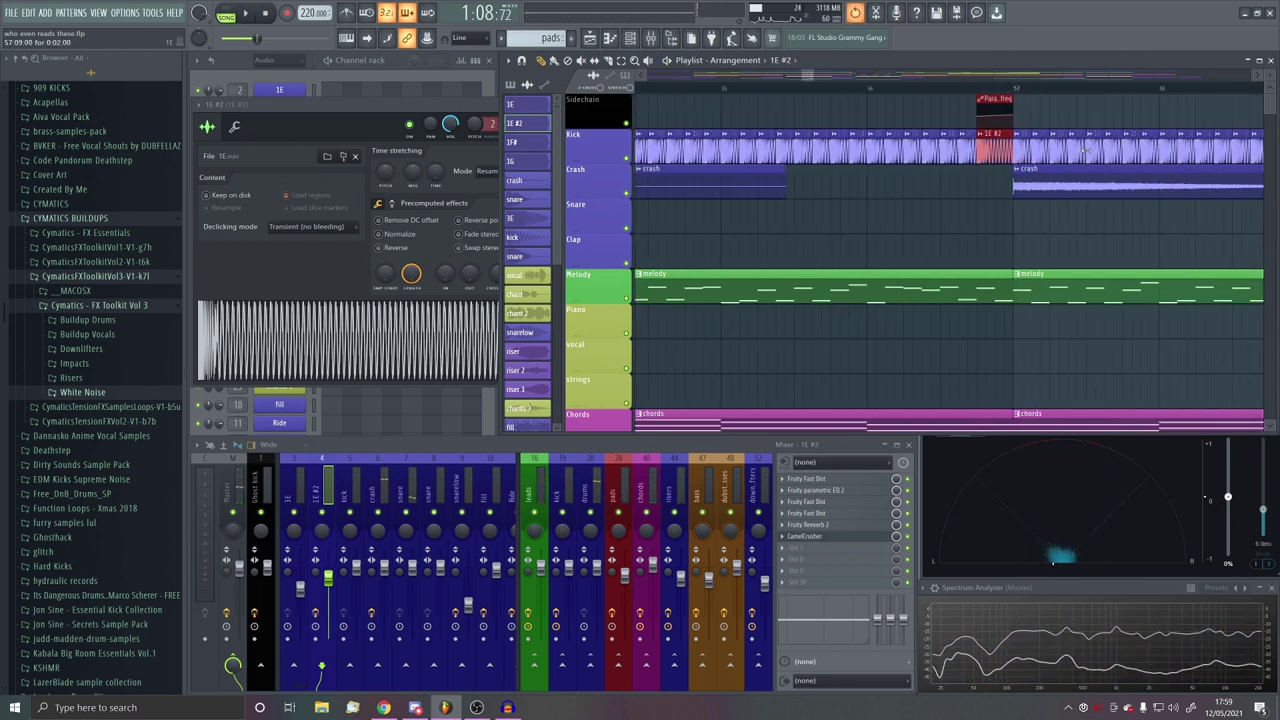
{"action": "scroll", "coordinate": [912, 157], "scroll_direction": "down", "scroll_amount": 4}
{"action": "scroll", "coordinate": [997, 127], "scroll_direction": "up", "scroll_amount": 5}
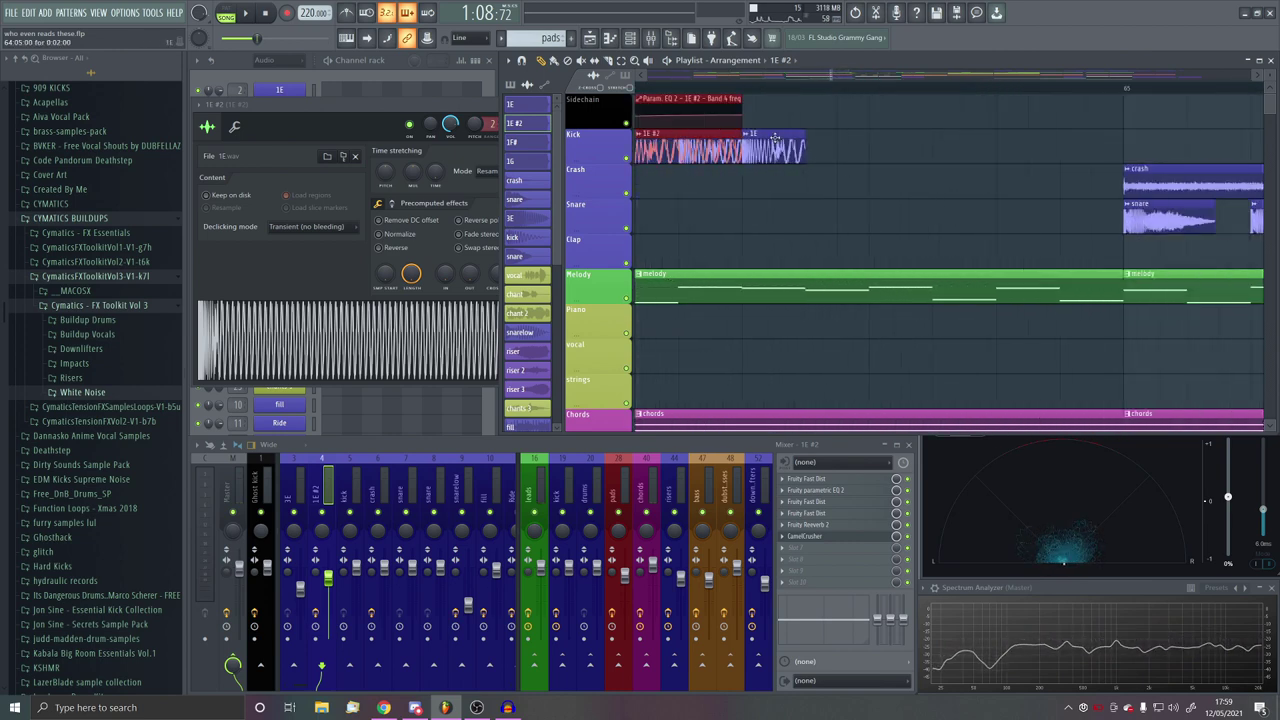
{"action": "scroll", "coordinate": [775, 138], "scroll_direction": "down", "scroll_amount": 1}
{"action": "mouse_move", "coordinate": [741, 151]}
{"action": "left_mouse_down"}
{"action": "mouse_move", "coordinate": [970, 150]}
{"action": "mouse_move", "coordinate": [862, 154]}
{"action": "left_mouse_up"}
{"action": "scroll", "coordinate": [878, 108], "scroll_direction": "up", "scroll_amount": 2}
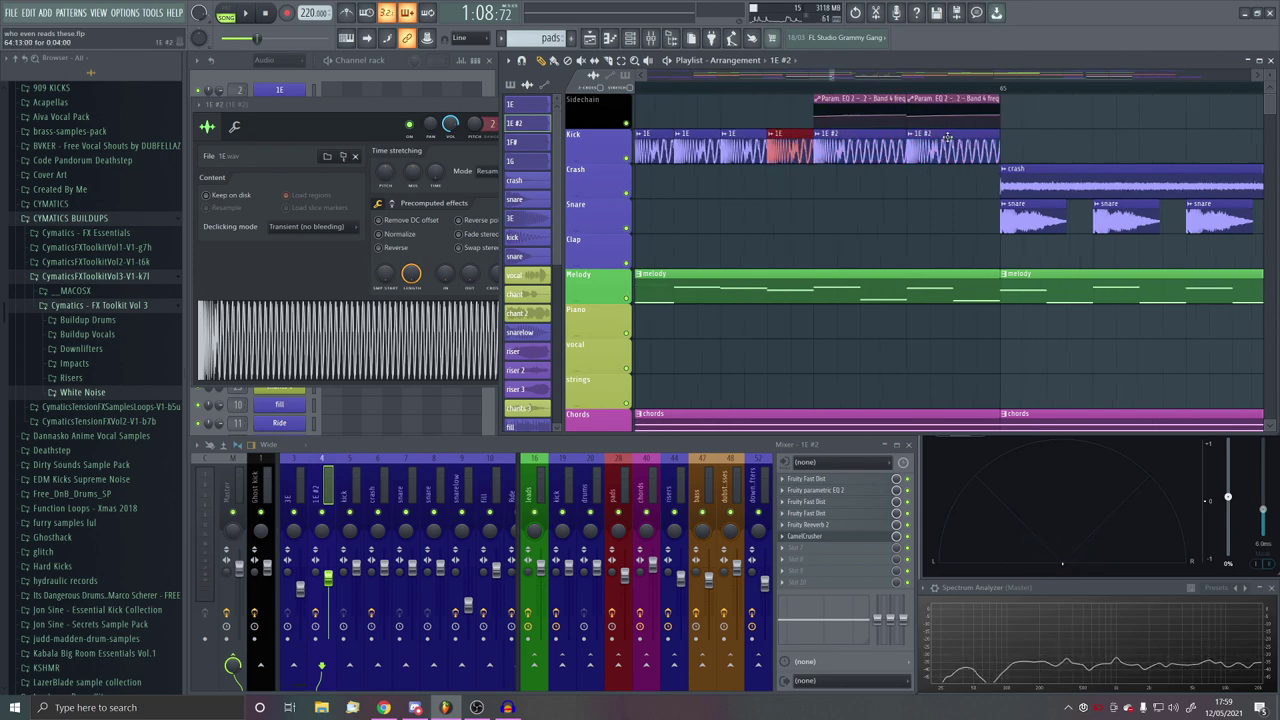
Step: Delete the second automation copy, extend the first to bar 65 and make it a unique clip
{"action": "right_click", "coordinate": [898, 98]}
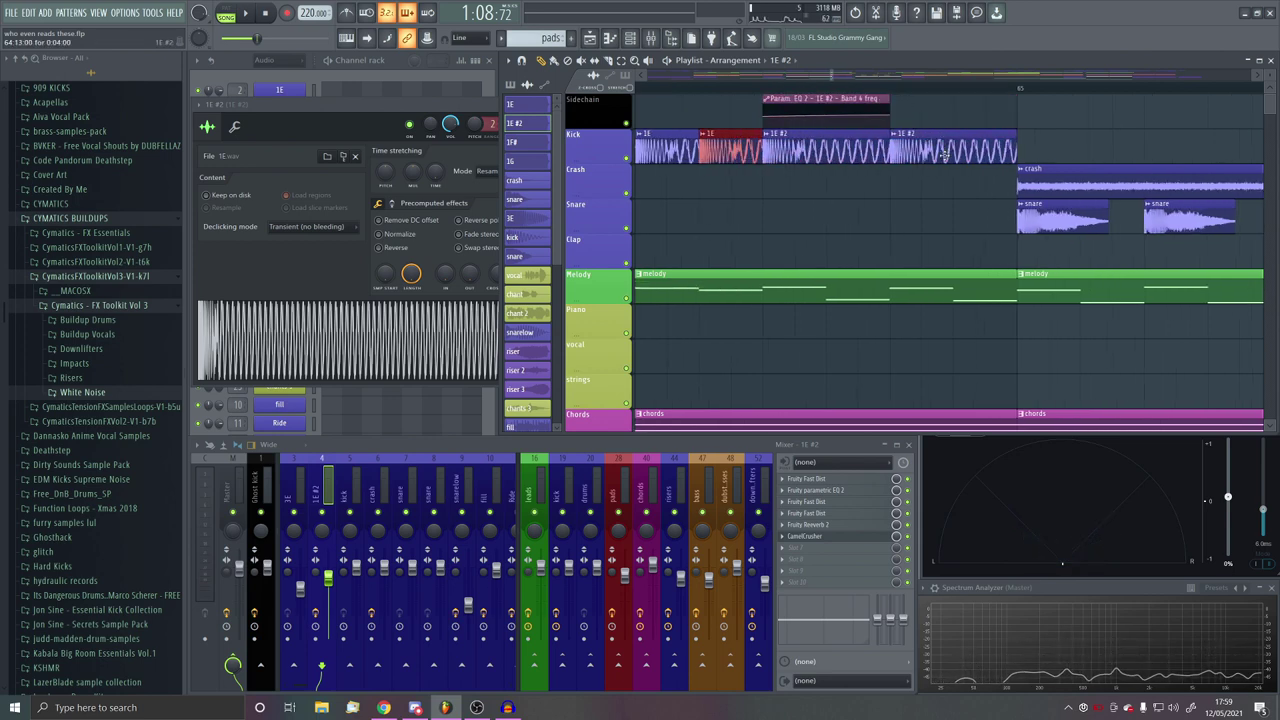
{"action": "left_click_drag", "start_coordinate": [889, 99], "coordinate": [1062, 113]}
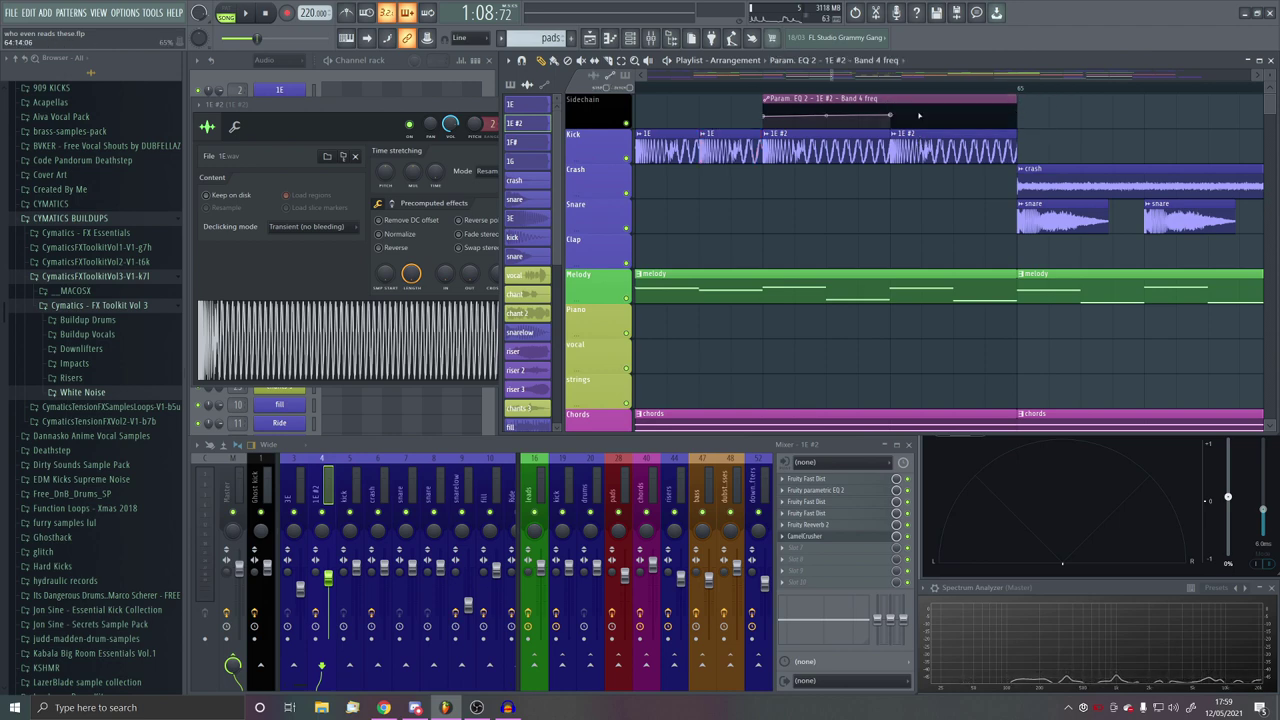
{"action": "left_click", "coordinate": [769, 101]}
{"action": "left_click", "coordinate": [797, 197]}
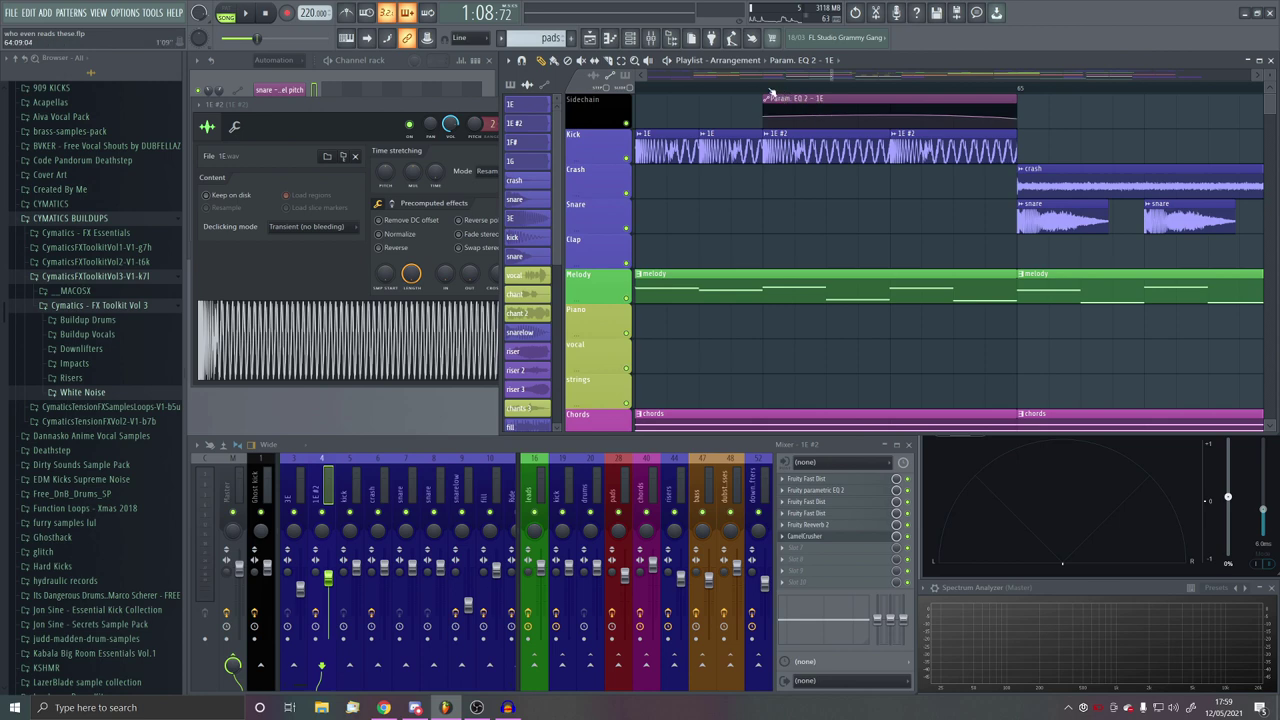
Step: Audition the two 1E #2 kicks with their EQ automation before bar 65, then clear the time selection
{"action": "double_click", "coordinate": [770, 95]}
{"action": "key", "text": "space"}
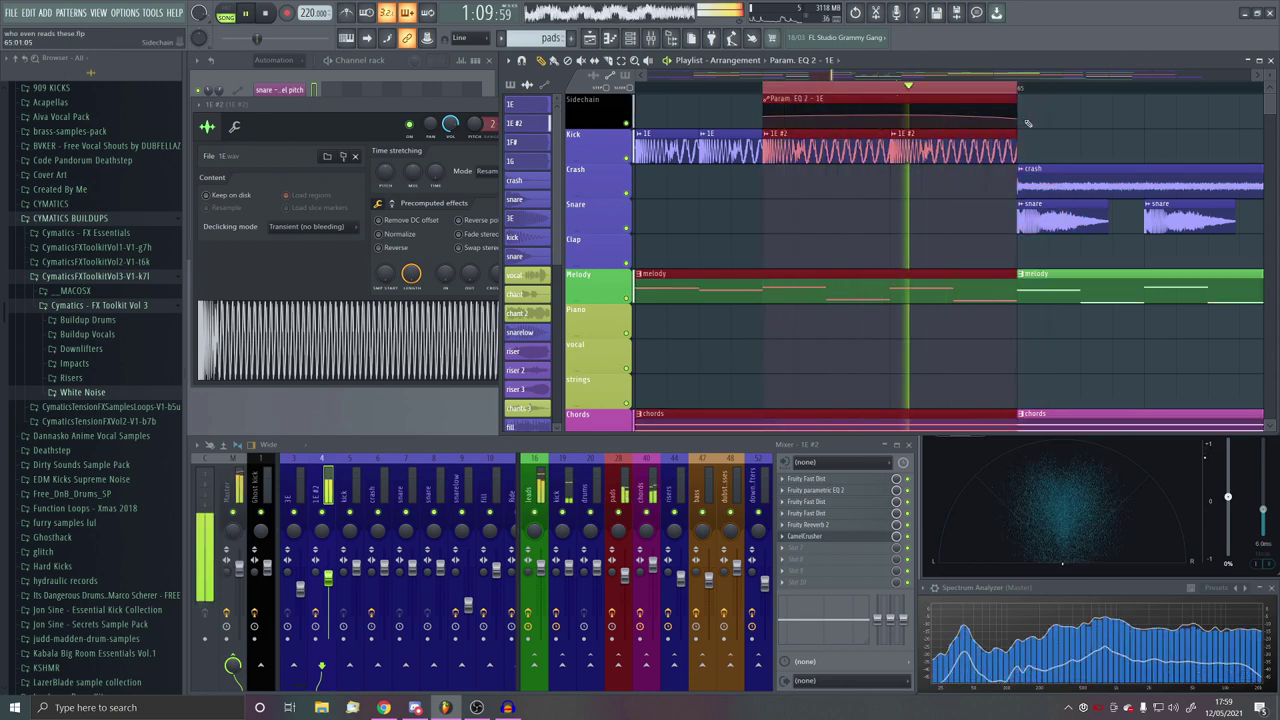
{"action": "key", "text": "space"}
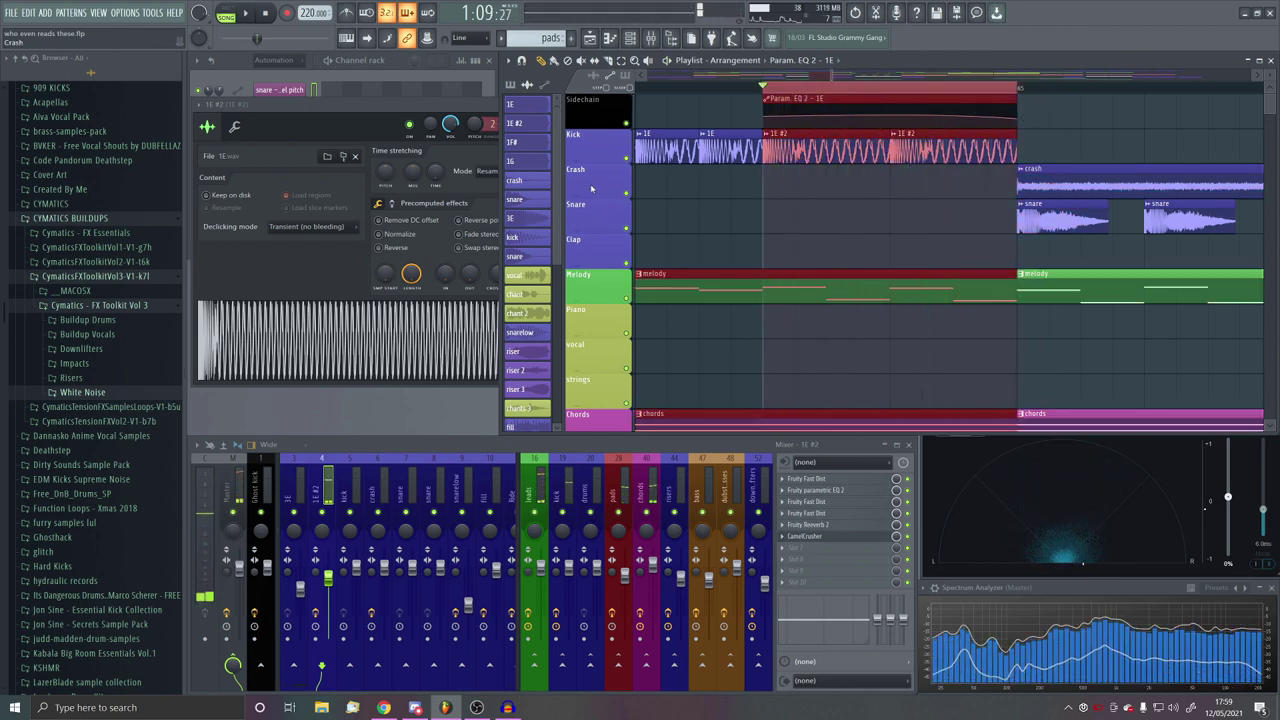
{"action": "key", "text": "ctrl+d"}
{"action": "key", "text": "space"}
{"action": "key", "text": "space"}
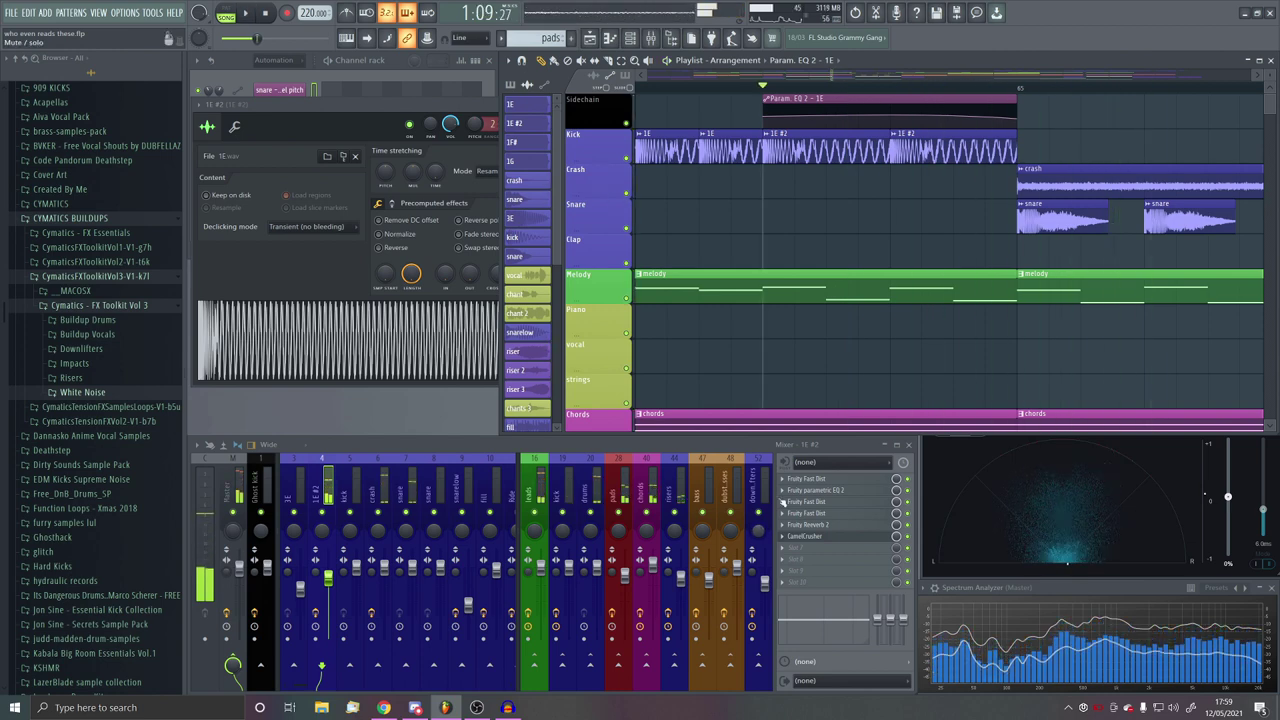
Step: Move CamelCrusher and the reverb down one slot on 1E #2 and add Fruity Peak Controller in slot 5
{"action": "left_click_drag", "start_coordinate": [826, 549], "coordinate": [824, 531]}
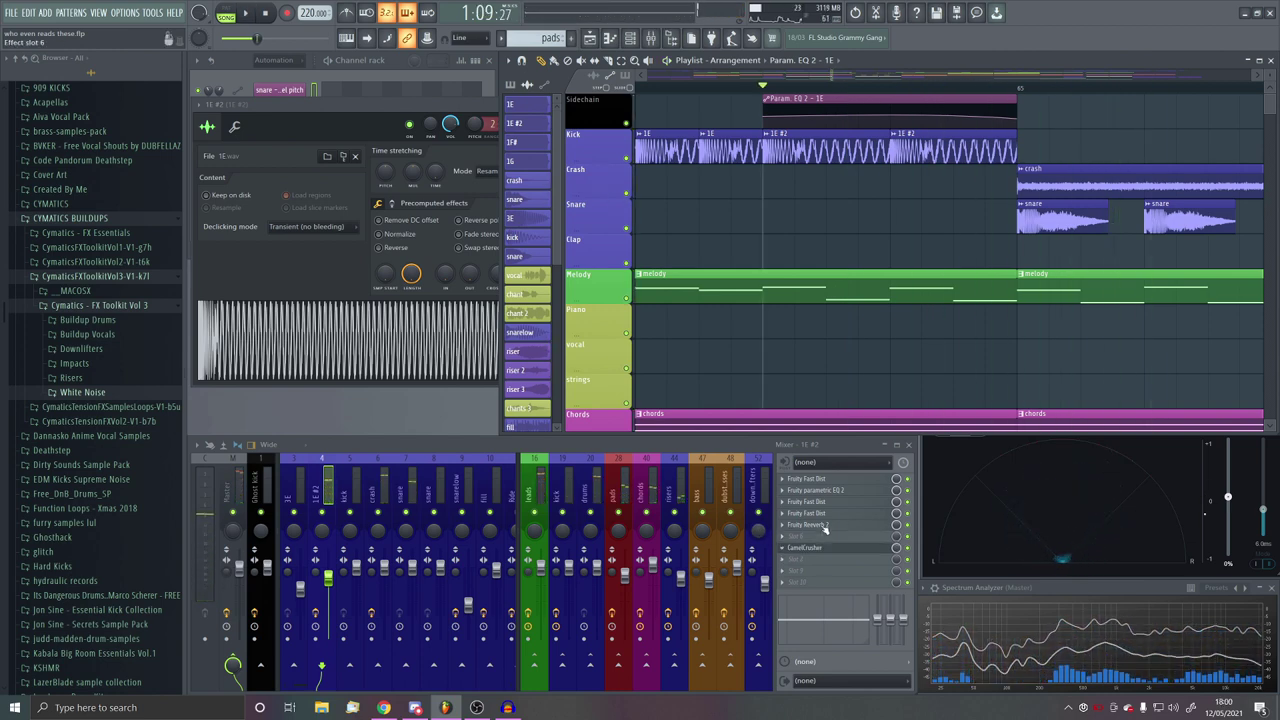
{"action": "left_click", "coordinate": [830, 528]}
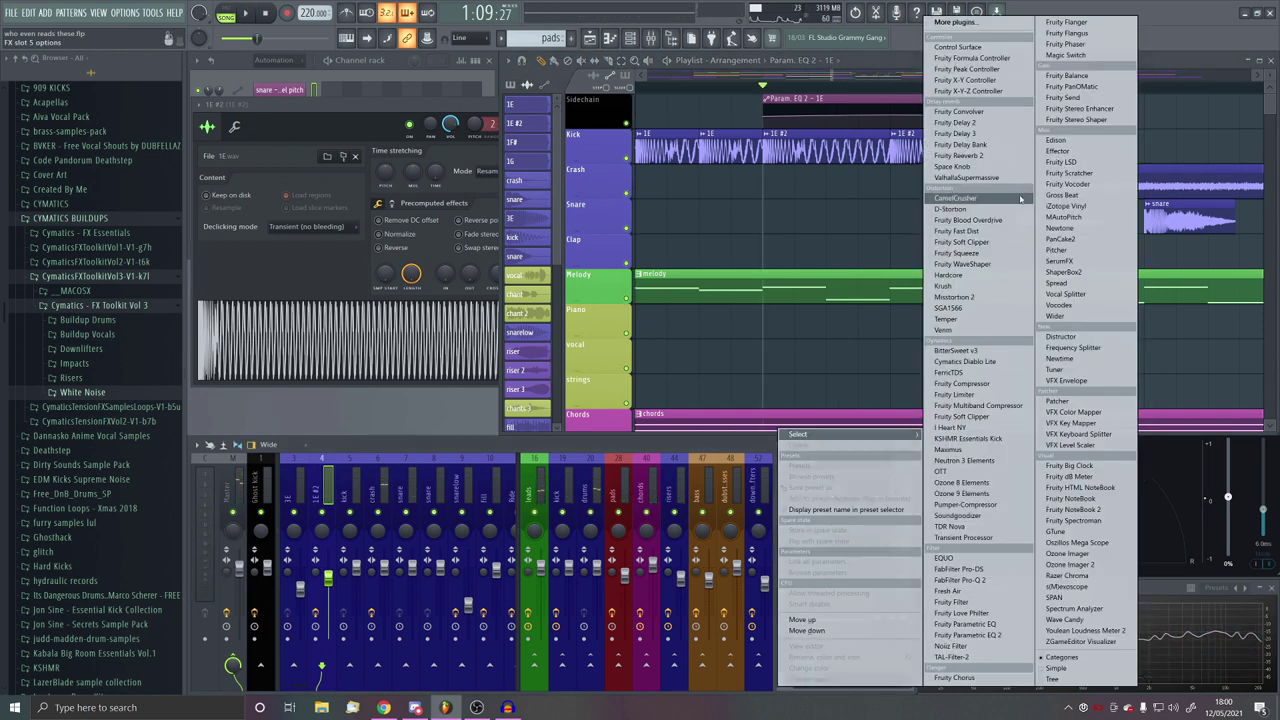
{"action": "left_click", "coordinate": [993, 69]}
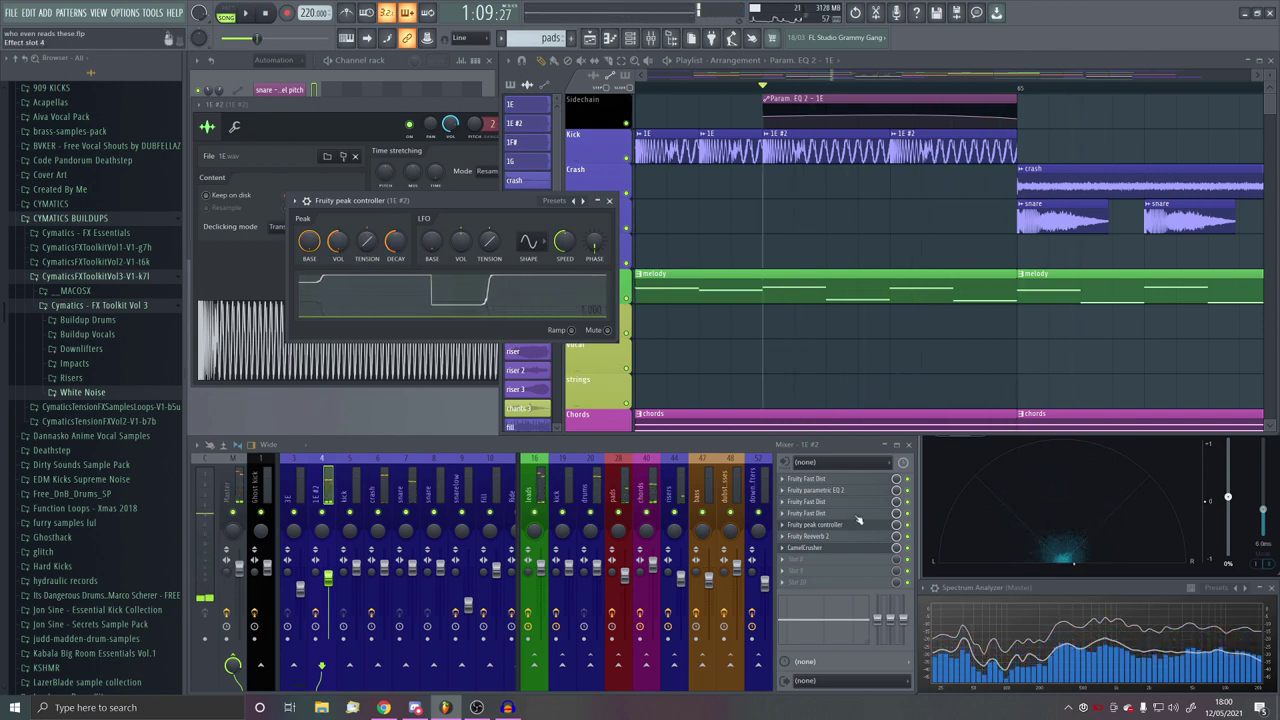
Step: Link the mix level of Fruity Reeverb 2 on 1E #2 to the new peak controller's Peak ctrl - LFO output
{"action": "left_click", "coordinate": [830, 538]}
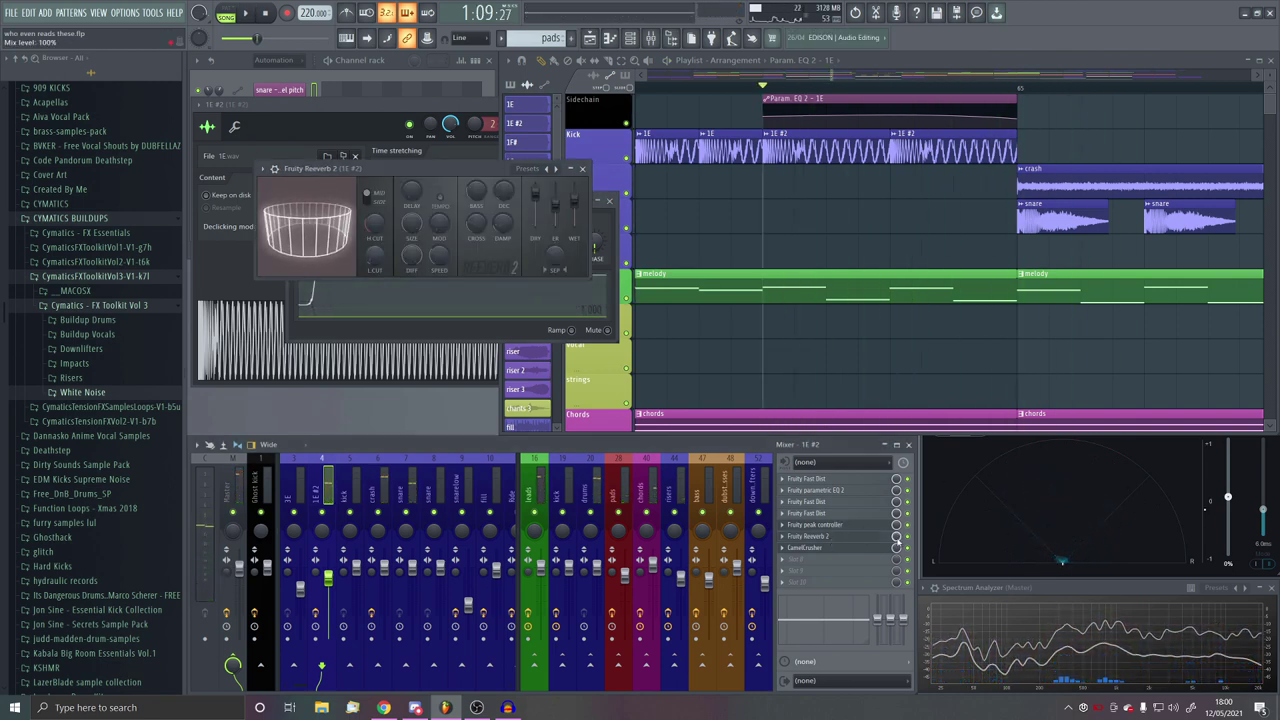
{"action": "right_click", "coordinate": [896, 536]}
{"action": "left_click", "coordinate": [944, 612]}
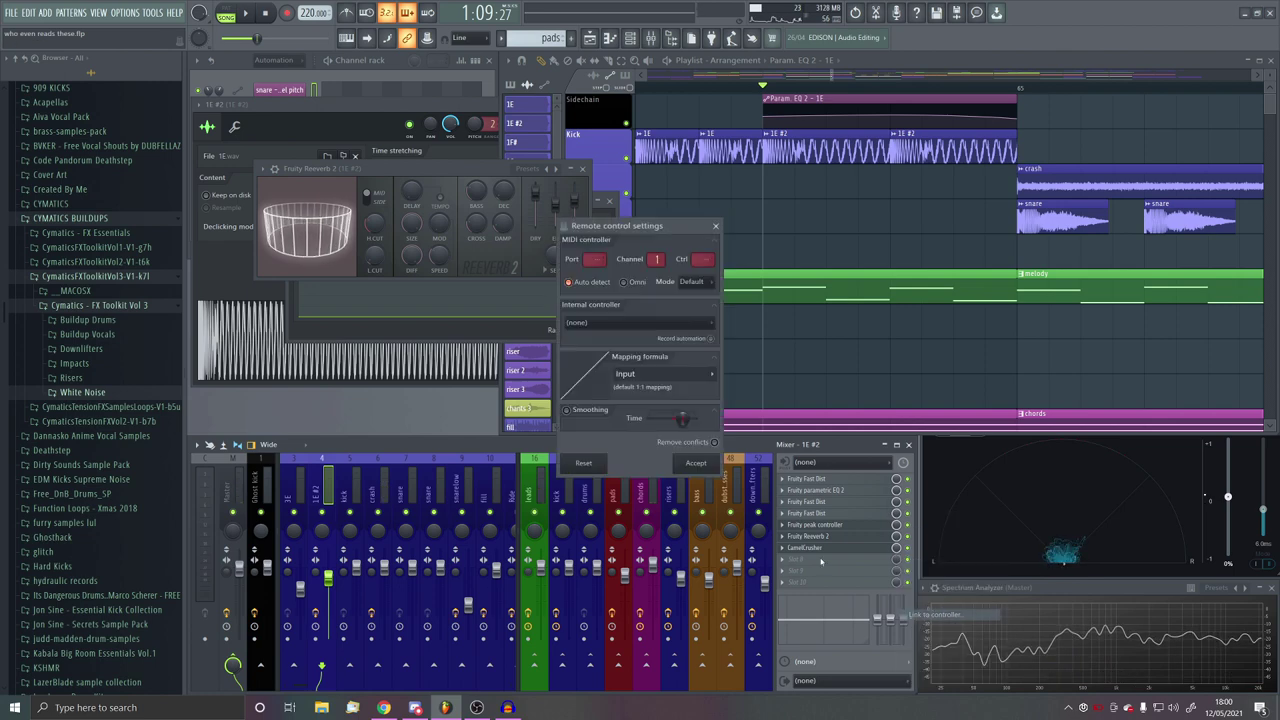
{"action": "left_click", "coordinate": [648, 322]}
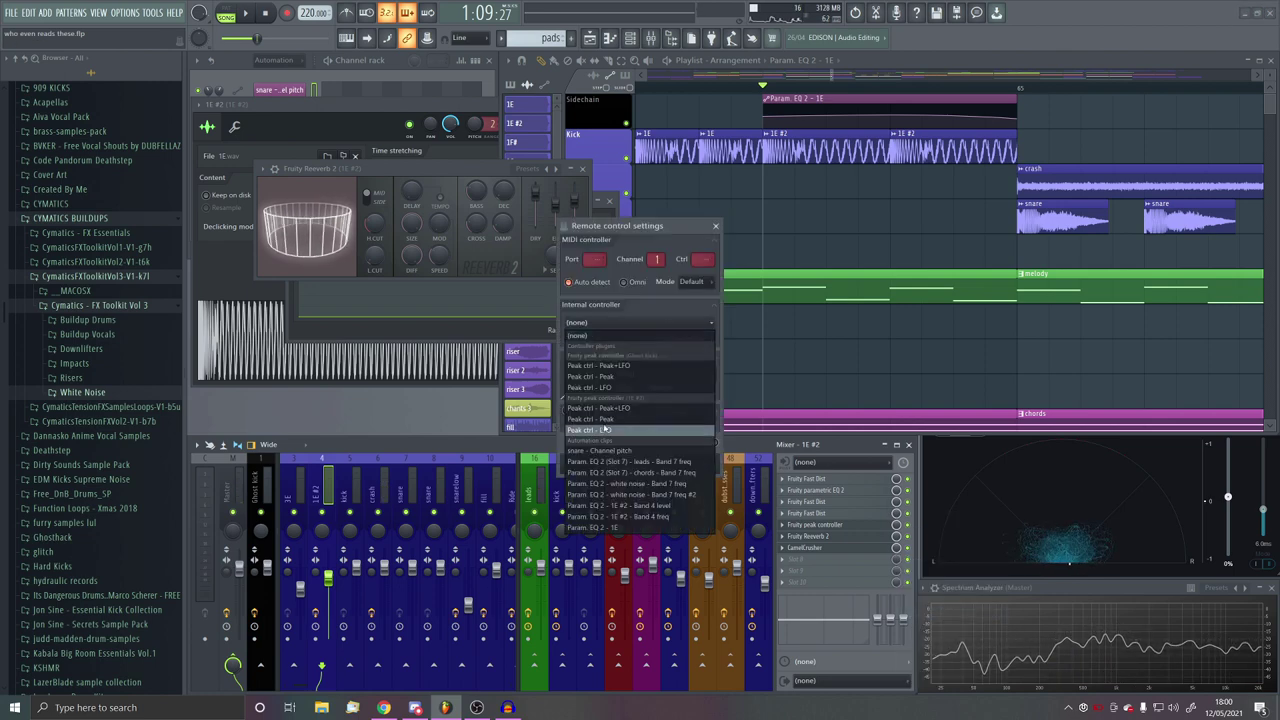
{"action": "left_click", "coordinate": [640, 430]}
{"action": "left_click", "coordinate": [700, 468]}
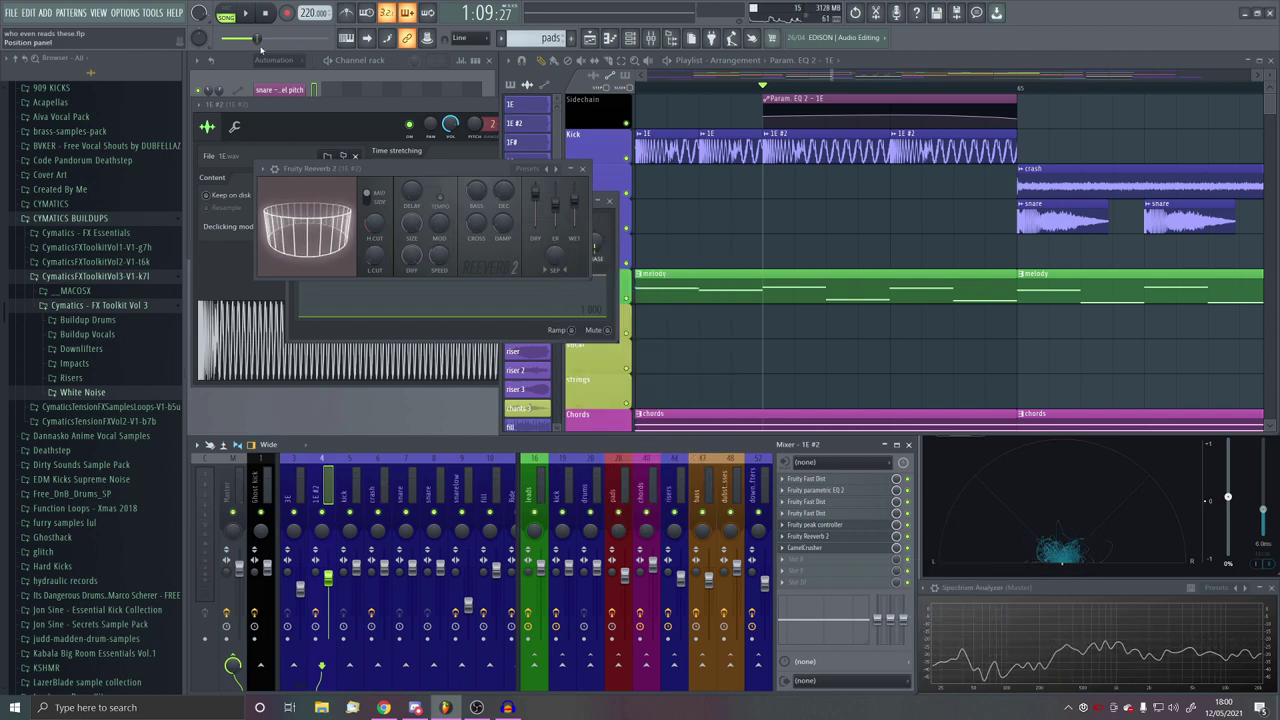
Step: Play the transition into bar 65 and close the reverb and peak controller windows
{"action": "key", "text": "space"}
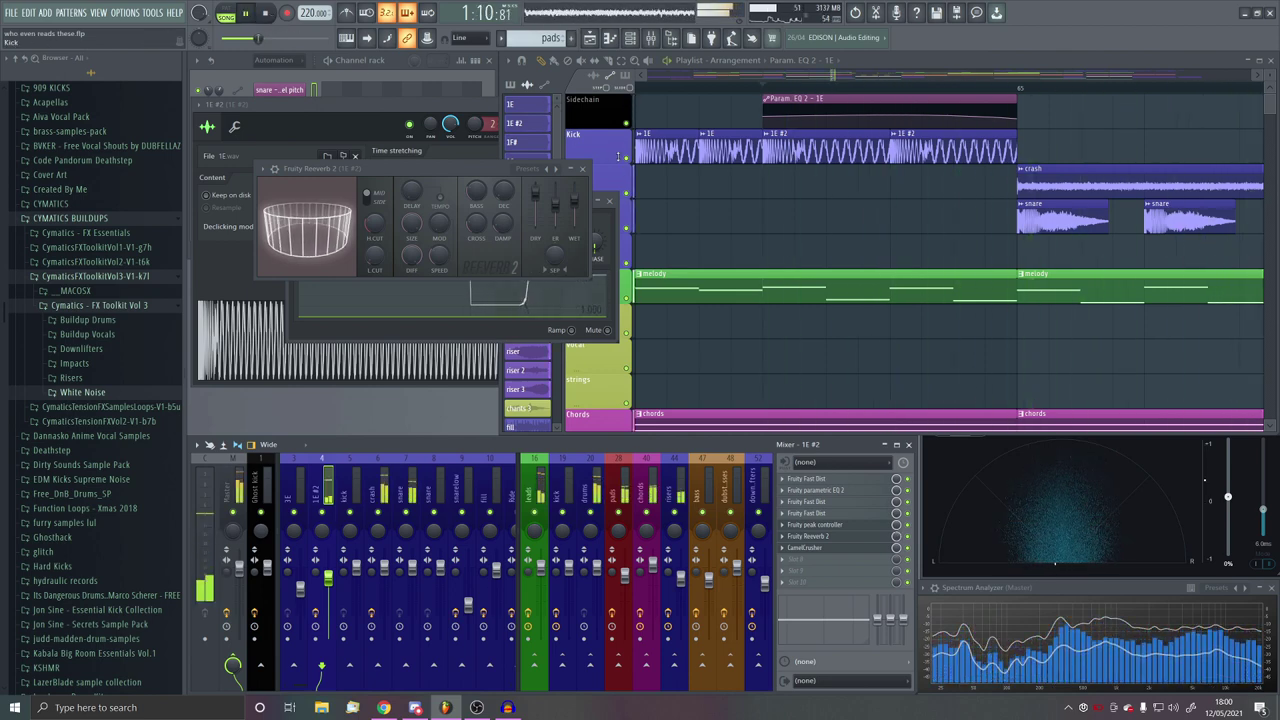
{"action": "left_click", "coordinate": [585, 169]}
{"action": "scroll", "coordinate": [800, 249], "scroll_direction": "down", "scroll_amount": 3}
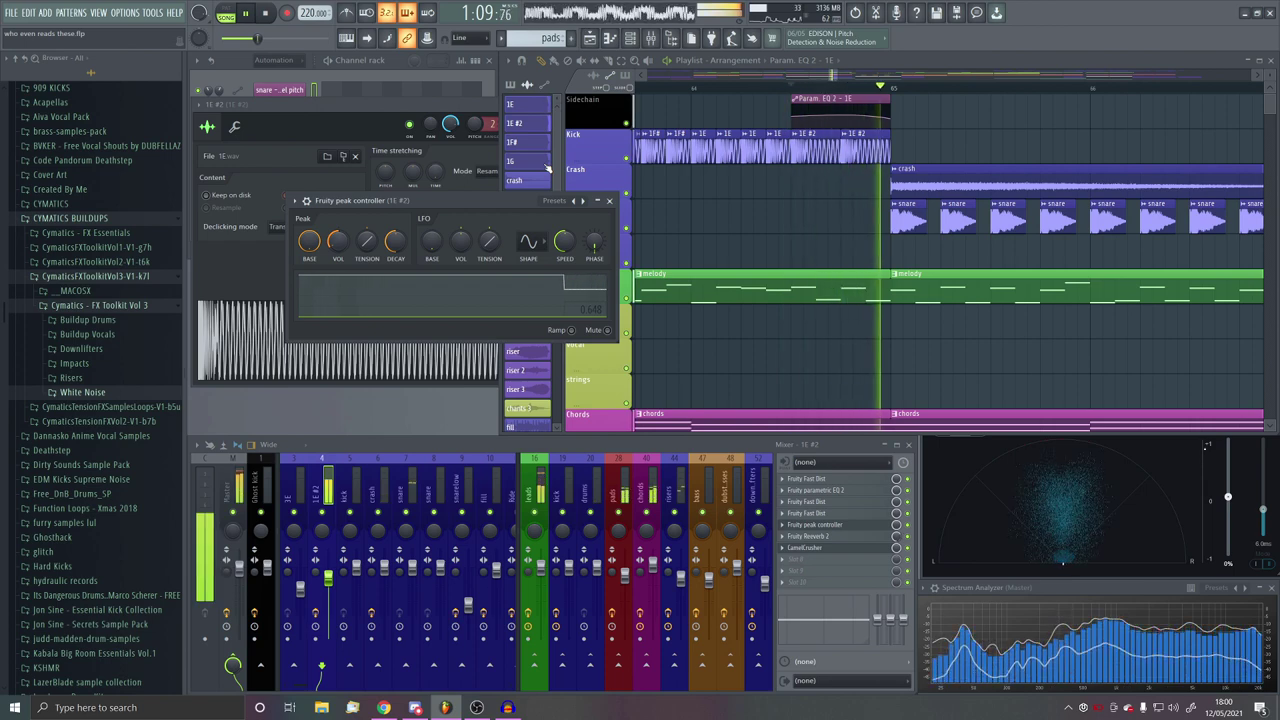
{"action": "left_click", "coordinate": [609, 200]}
{"action": "scroll", "coordinate": [815, 176], "scroll_direction": "down", "scroll_amount": 3}
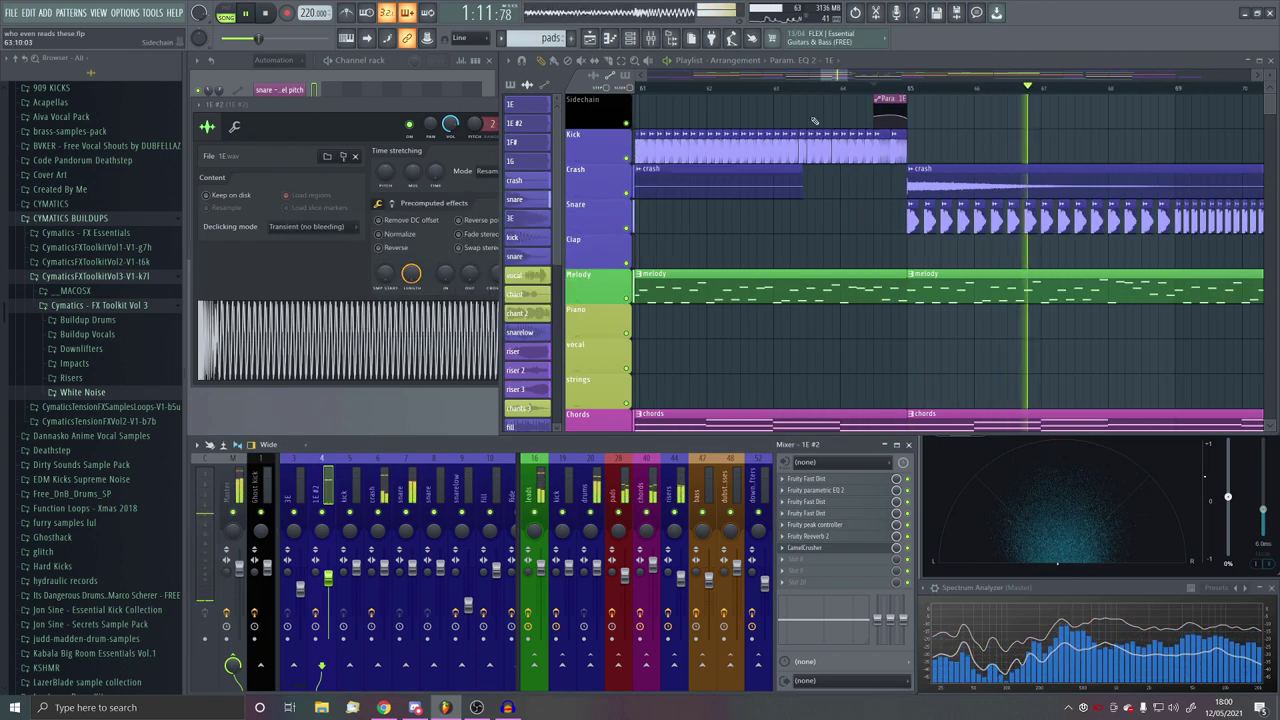
Step: Replay the long-kick transitions into bars 65 and 57 to compare how they sound
{"action": "left_click", "coordinate": [780, 88]}
{"action": "scroll", "coordinate": [895, 193], "scroll_direction": "up", "scroll_amount": 3}
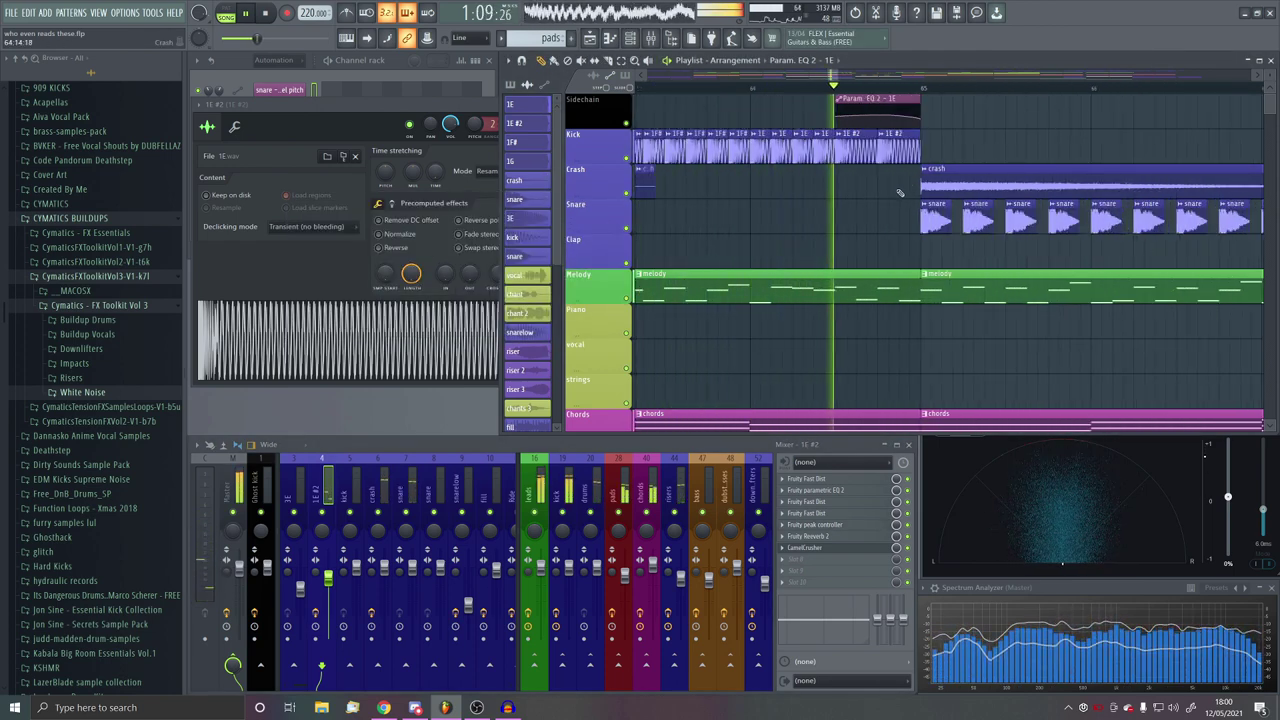
{"action": "scroll", "coordinate": [900, 193], "scroll_direction": "down", "scroll_amount": 5}
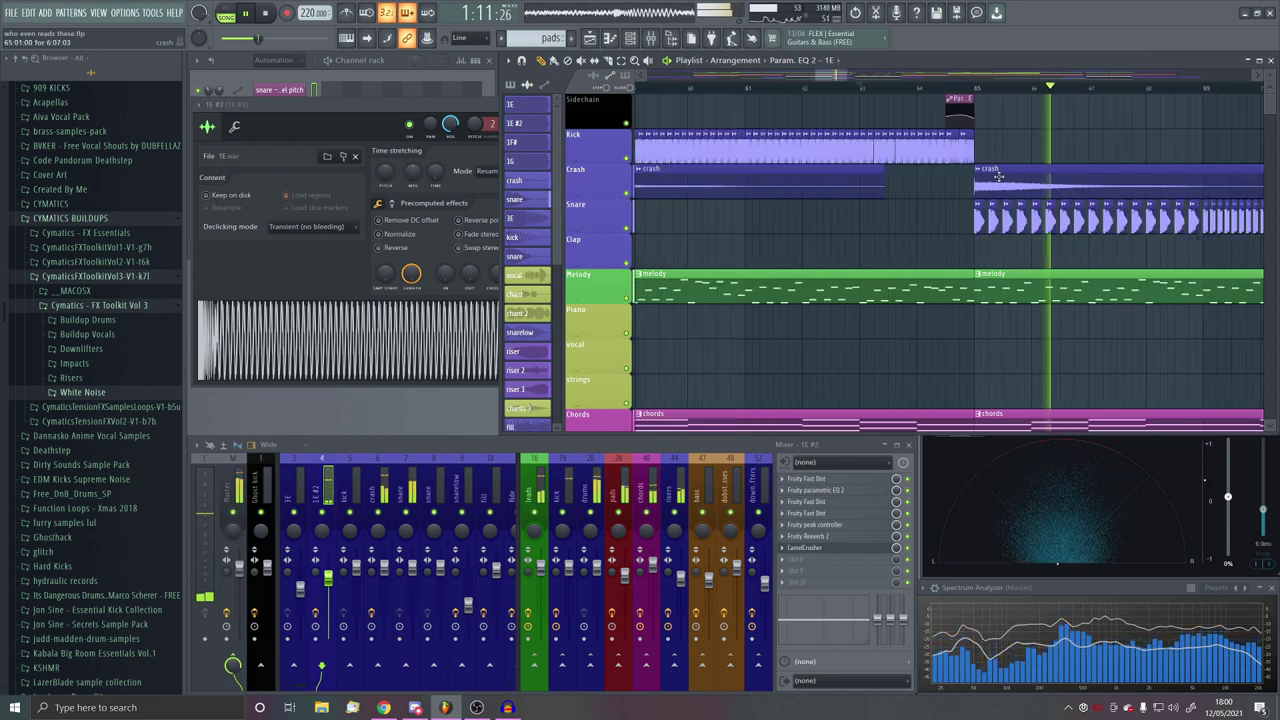
{"action": "left_click", "coordinate": [922, 88]}
{"action": "scroll", "coordinate": [943, 177], "scroll_direction": "up", "scroll_amount": 5}
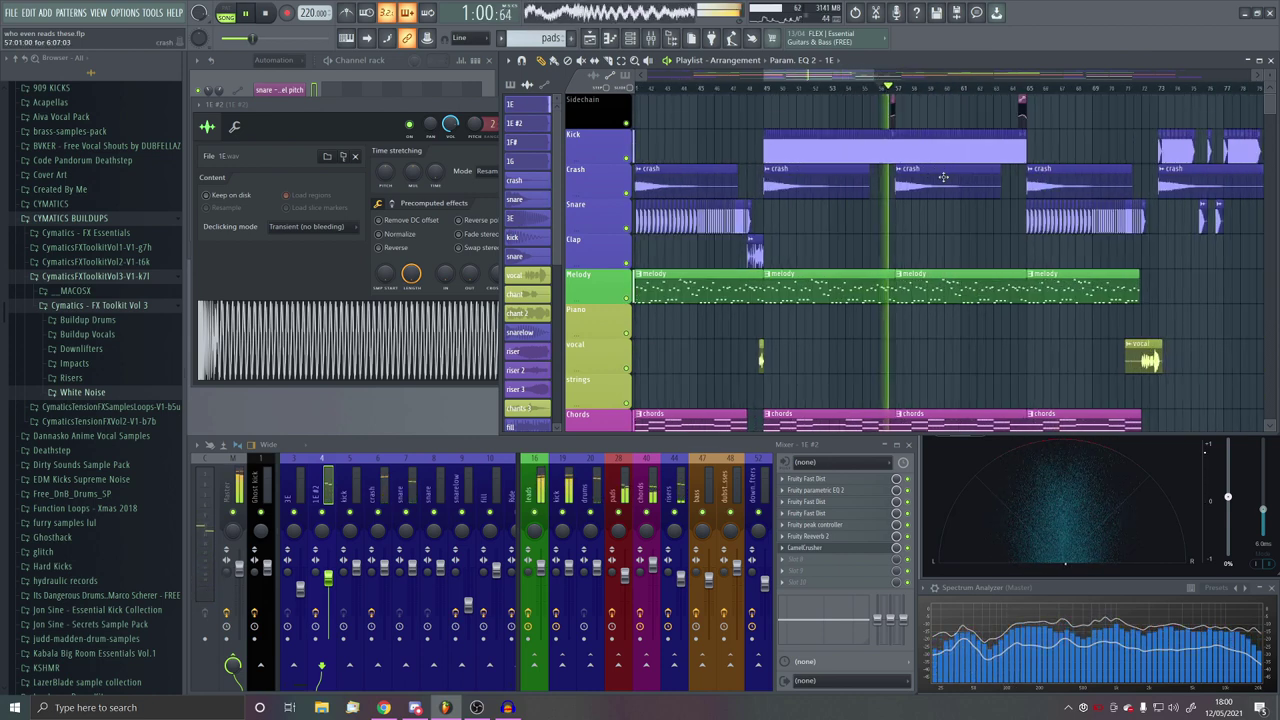
{"action": "scroll", "coordinate": [796, 173], "scroll_direction": "up", "scroll_amount": 3}
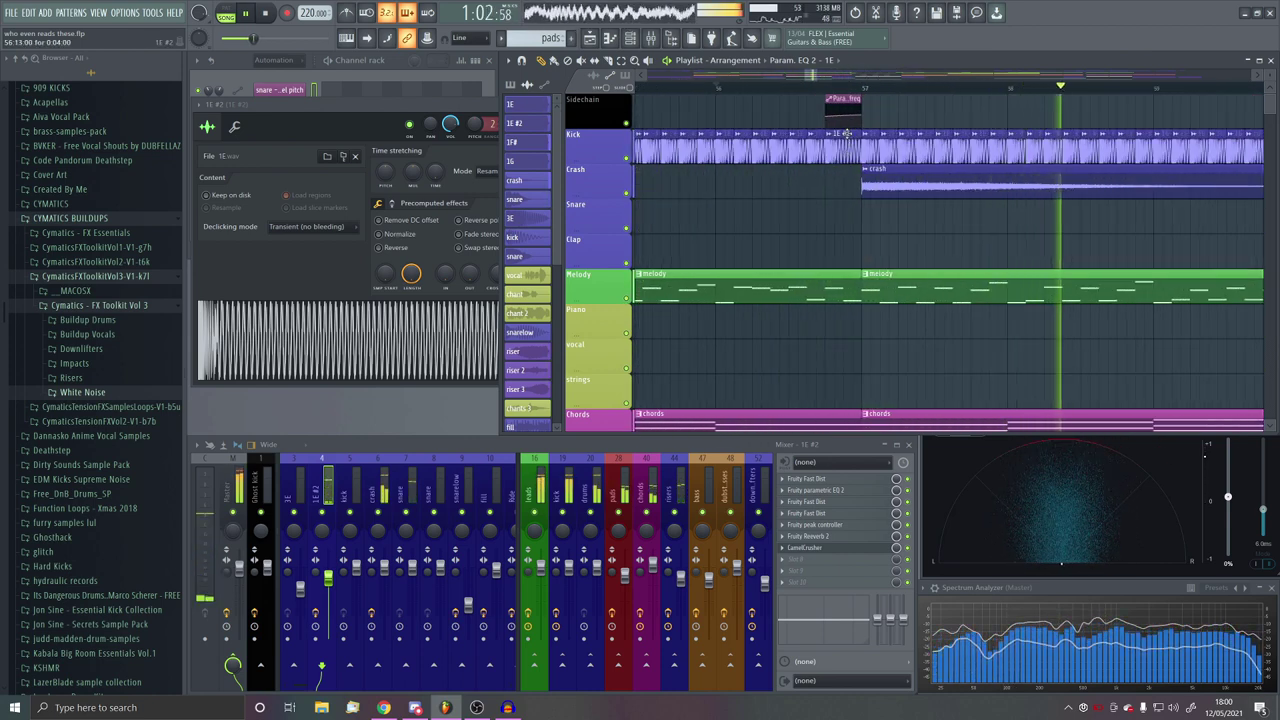
{"action": "scroll", "coordinate": [848, 125], "scroll_direction": "up", "scroll_amount": 3}
{"action": "key", "text": "space"}
Step: Open the 1E #2 parametric EQ and watch its band 4 frequency automation while playing into bar 57
{"action": "left_click", "coordinate": [829, 491]}
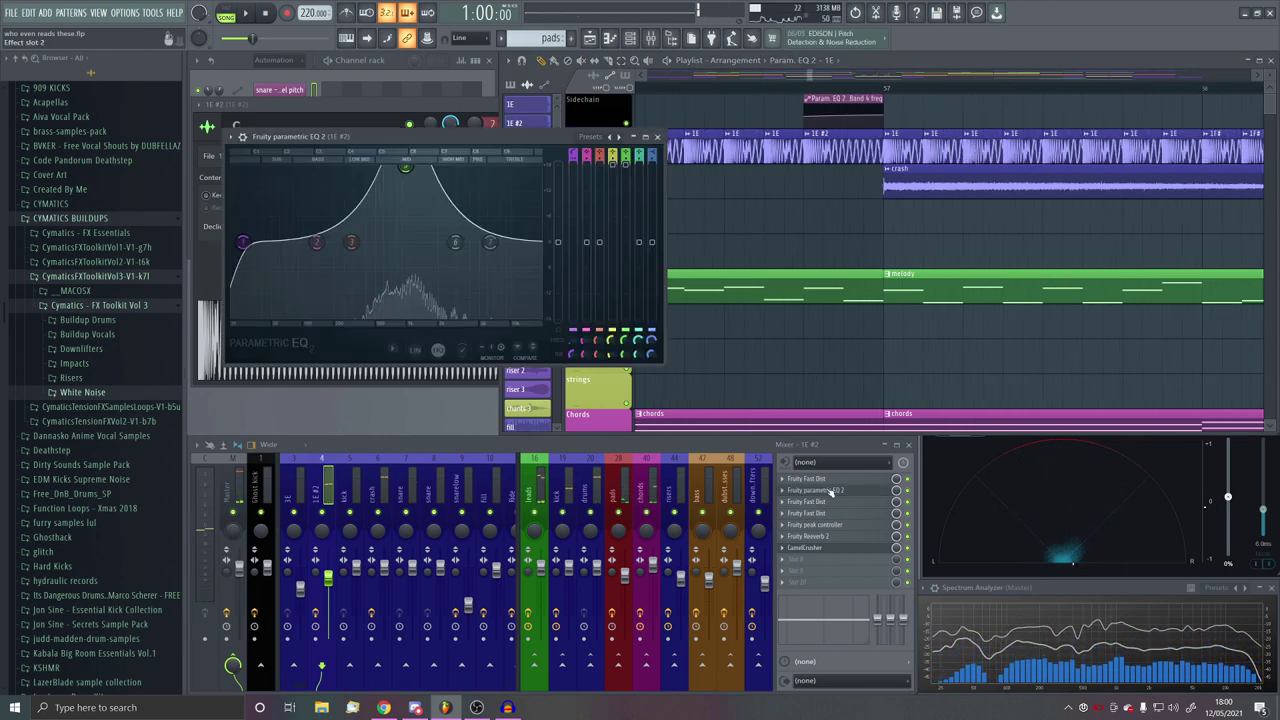
{"action": "left_click", "coordinate": [807, 119]}
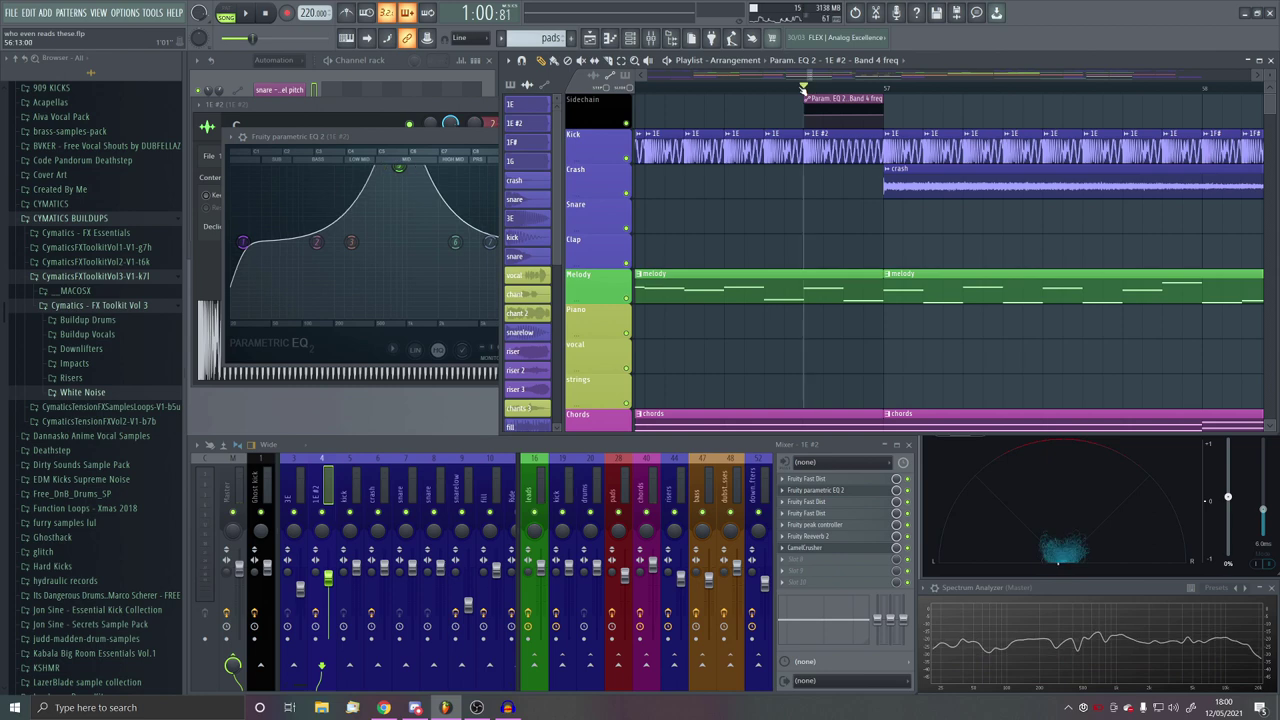
{"action": "key", "text": "space"}
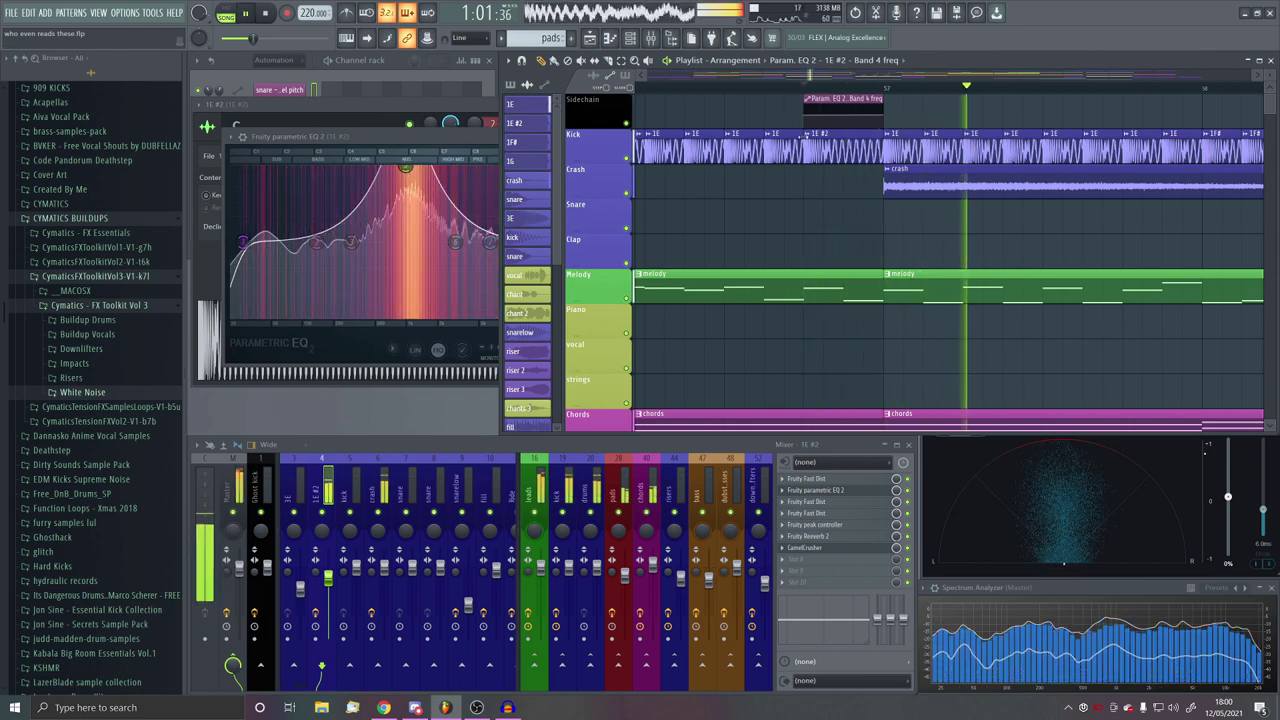
Step: Adjust the first point of the Param. EQ 2 - 1E automation before bar 65 and play the transition
{"action": "key", "text": "space"}
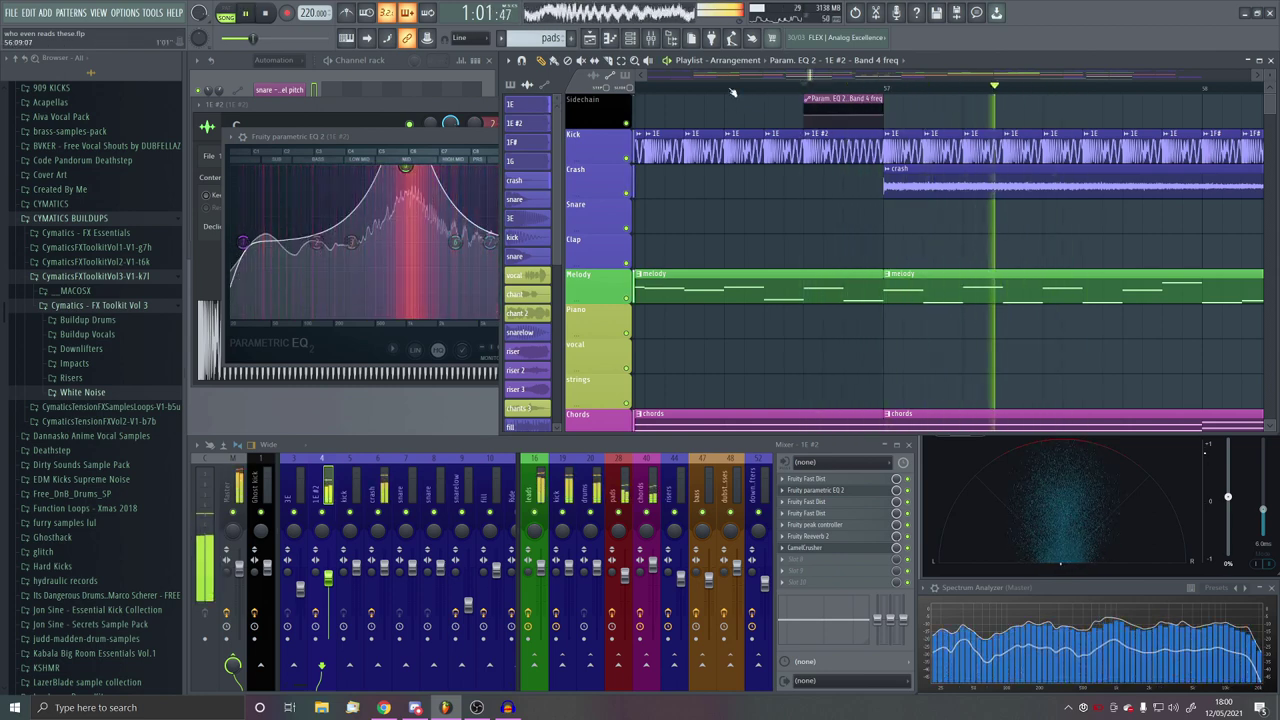
{"action": "scroll", "coordinate": [711, 214], "scroll_direction": "down", "scroll_amount": 5}
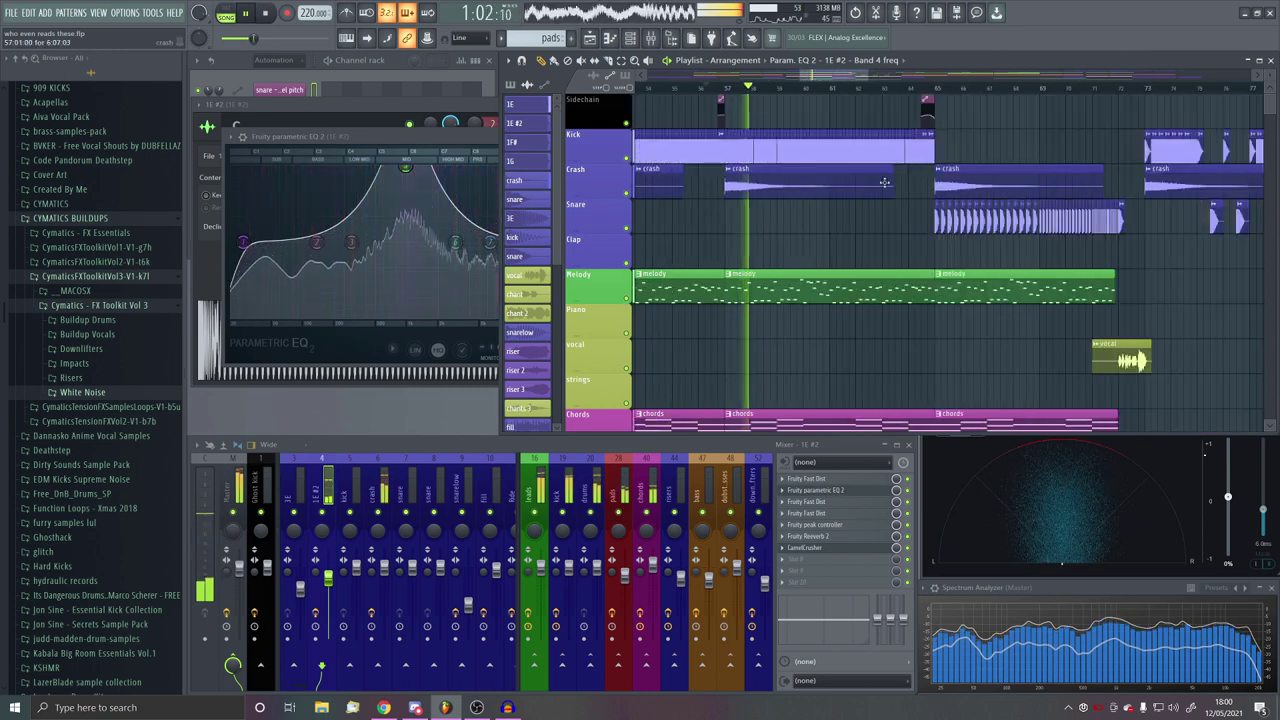
{"action": "scroll", "coordinate": [919, 180], "scroll_direction": "up", "scroll_amount": 3}
{"action": "scroll", "coordinate": [940, 99], "scroll_direction": "up", "scroll_amount": 3}
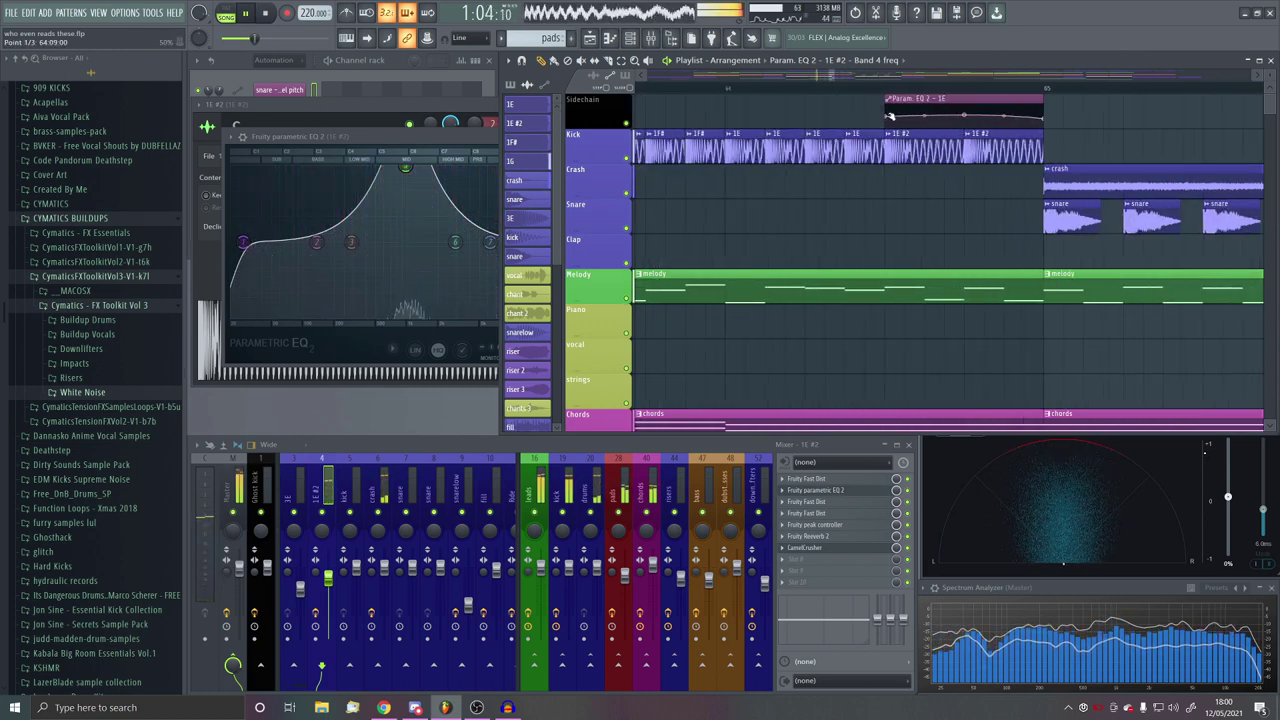
{"action": "left_click_drag", "start_coordinate": [885, 104], "coordinate": [886, 116]}
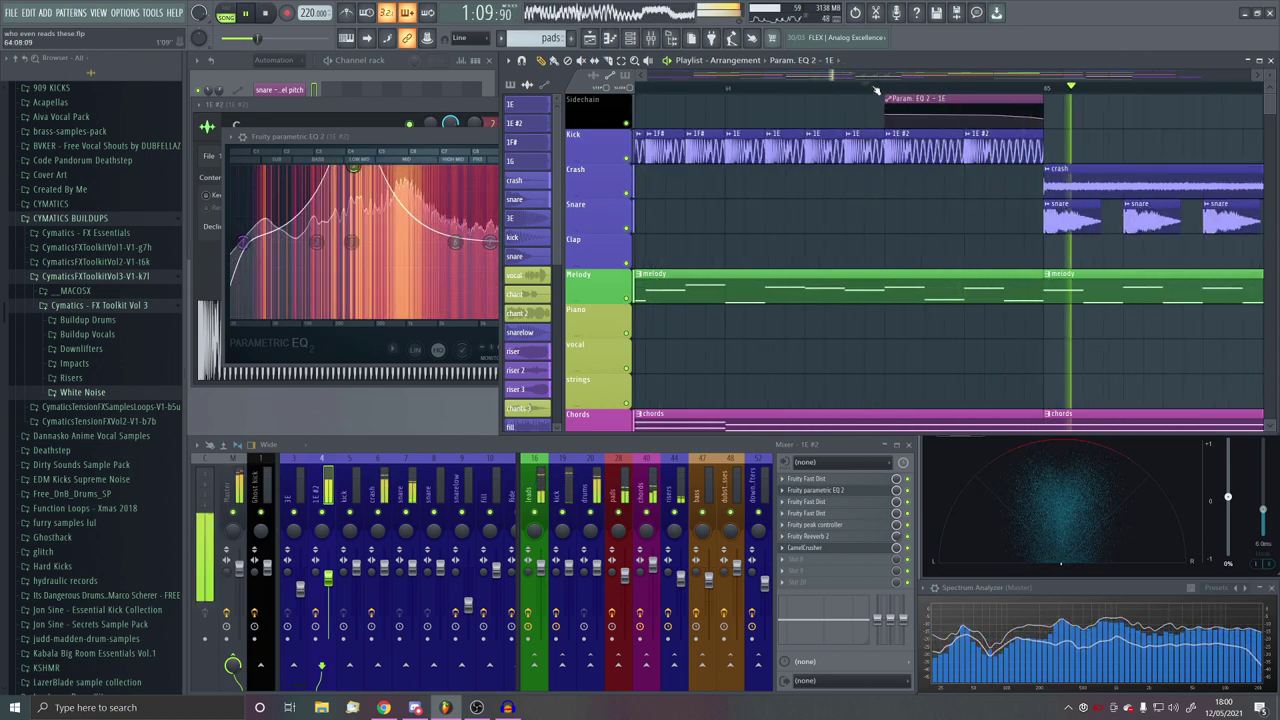
{"action": "left_click", "coordinate": [871, 89]}
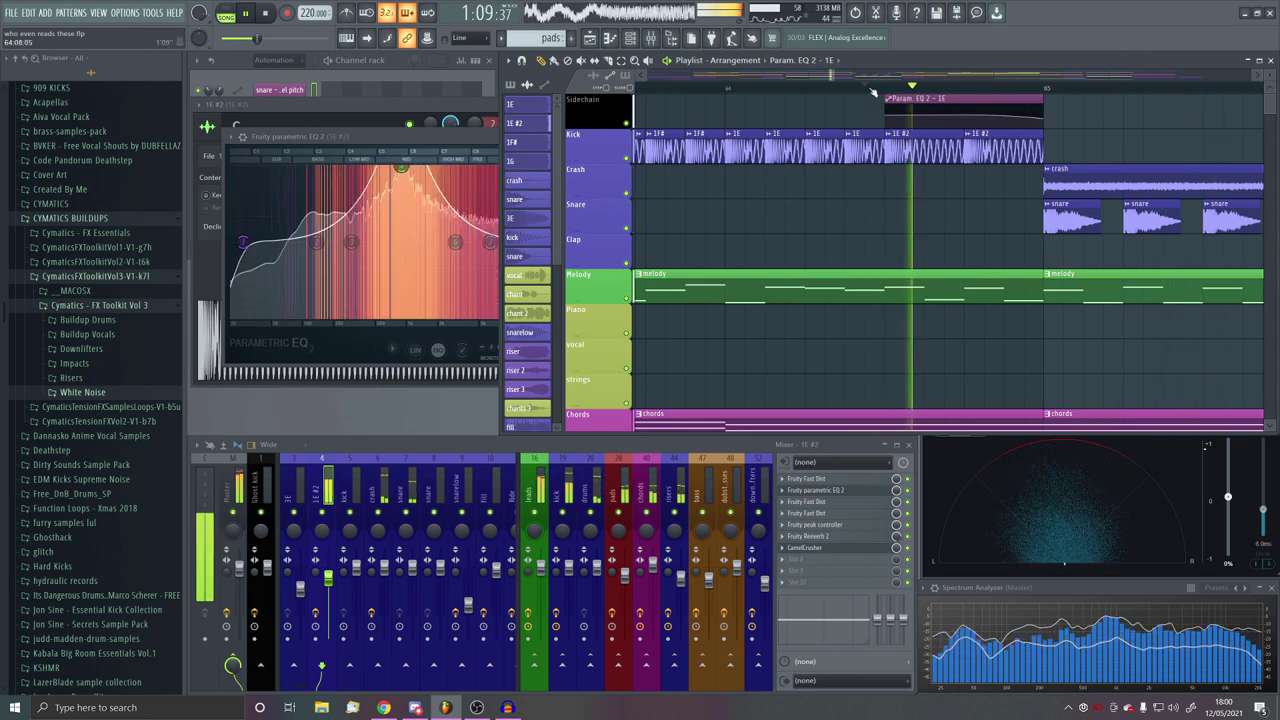
Step: Adjust the curve between points 2 and 3 of the EQ automation before bar 65 and replay the transition
{"action": "key", "text": "space"}
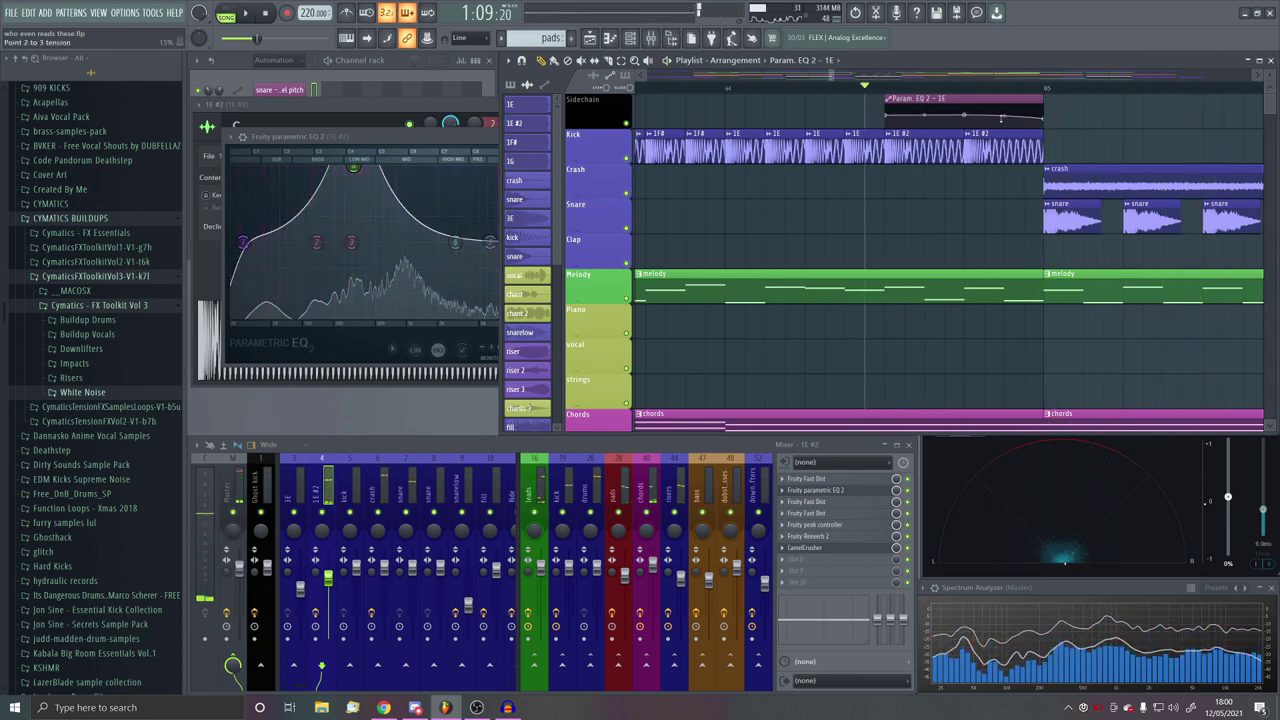
{"action": "left_click_drag", "start_coordinate": [1001, 116], "coordinate": [1000, 118]}
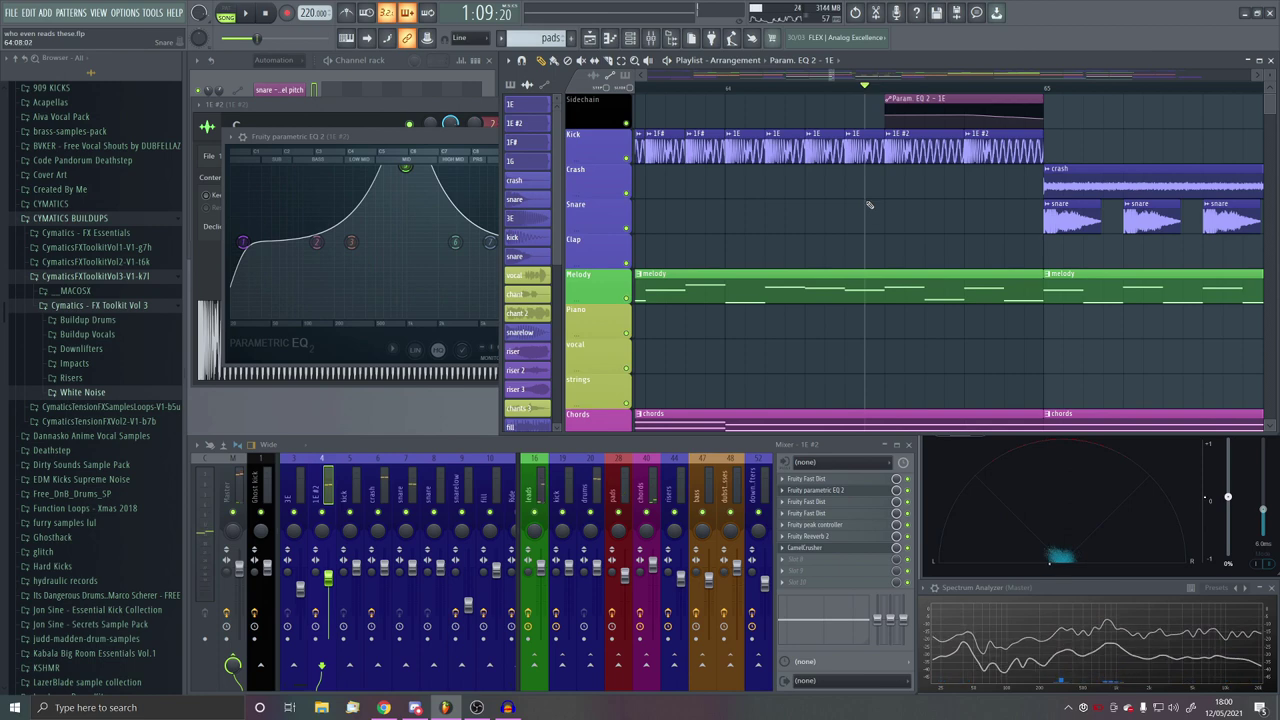
{"action": "key", "text": "space"}
{"action": "key", "text": "space"}
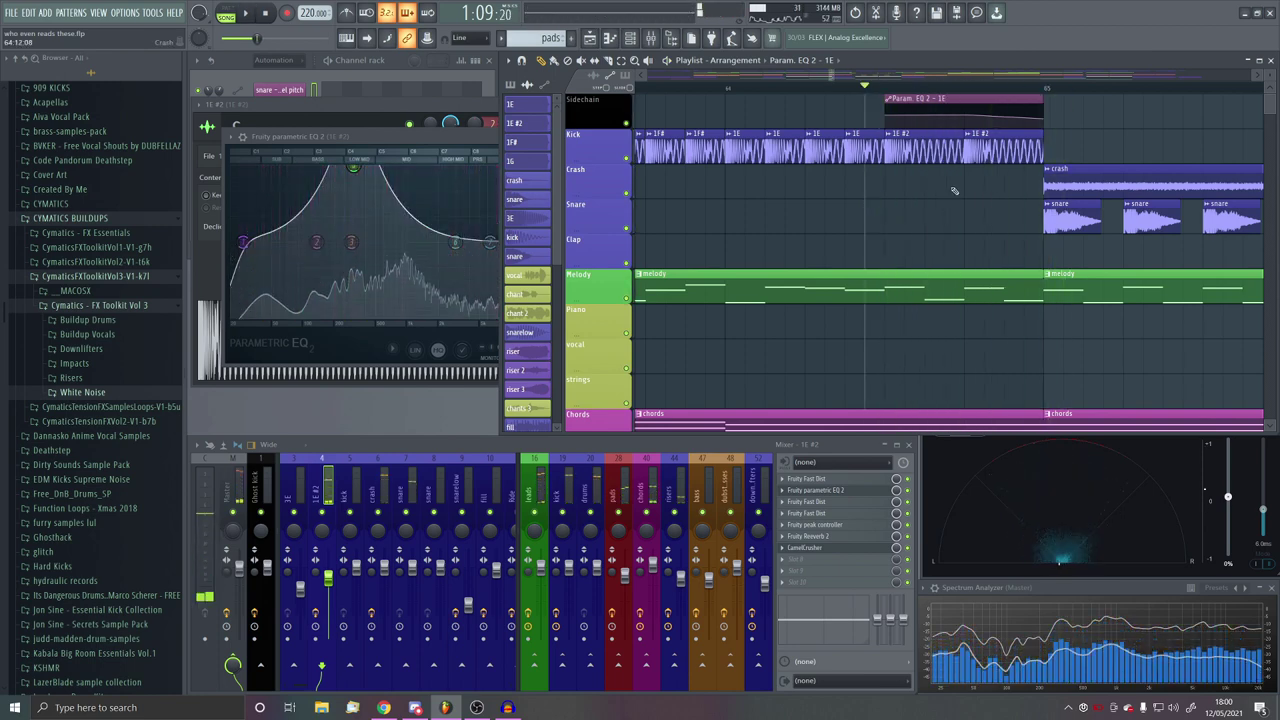
{"action": "key", "text": "space"}
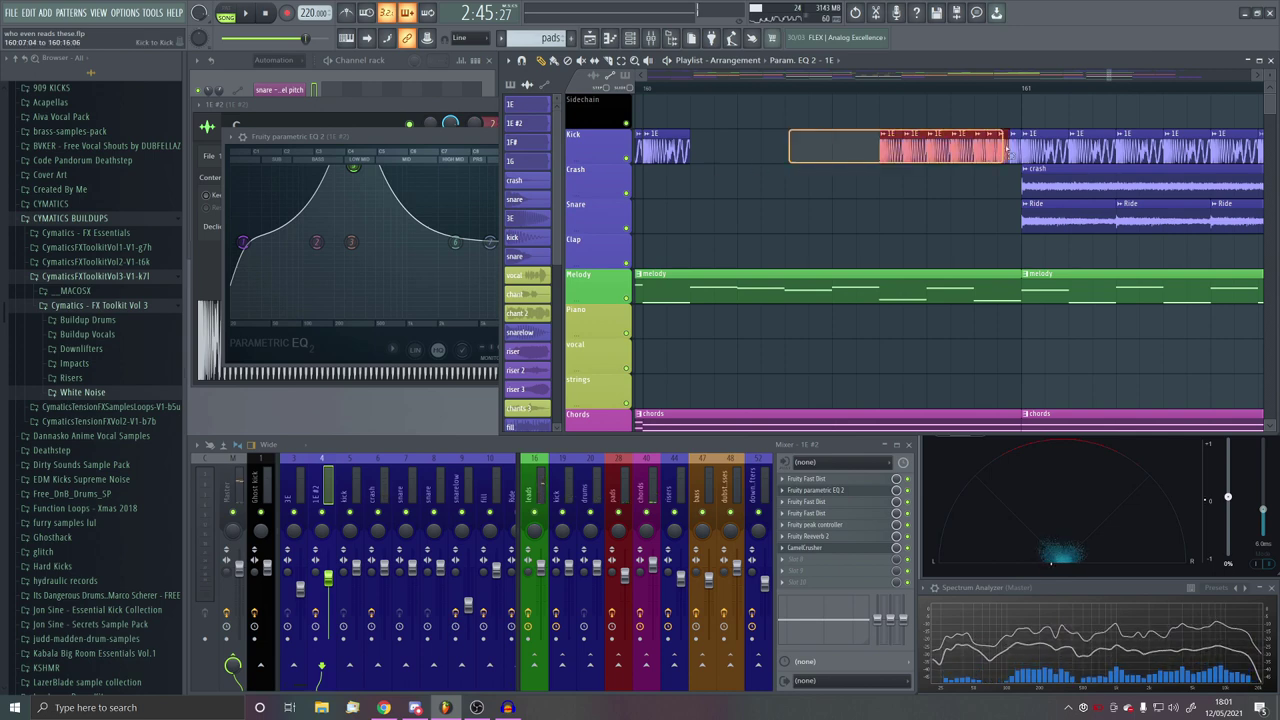
Step: Clear the kicks in the last half bar before bar 161 and paste in the long-kick pair with its EQ automation
{"action": "left_click_drag", "start_coordinate": [1009, 152], "coordinate": [683, 148]}
{"action": "scroll", "coordinate": [985, 155], "scroll_direction": "up", "scroll_amount": 2}
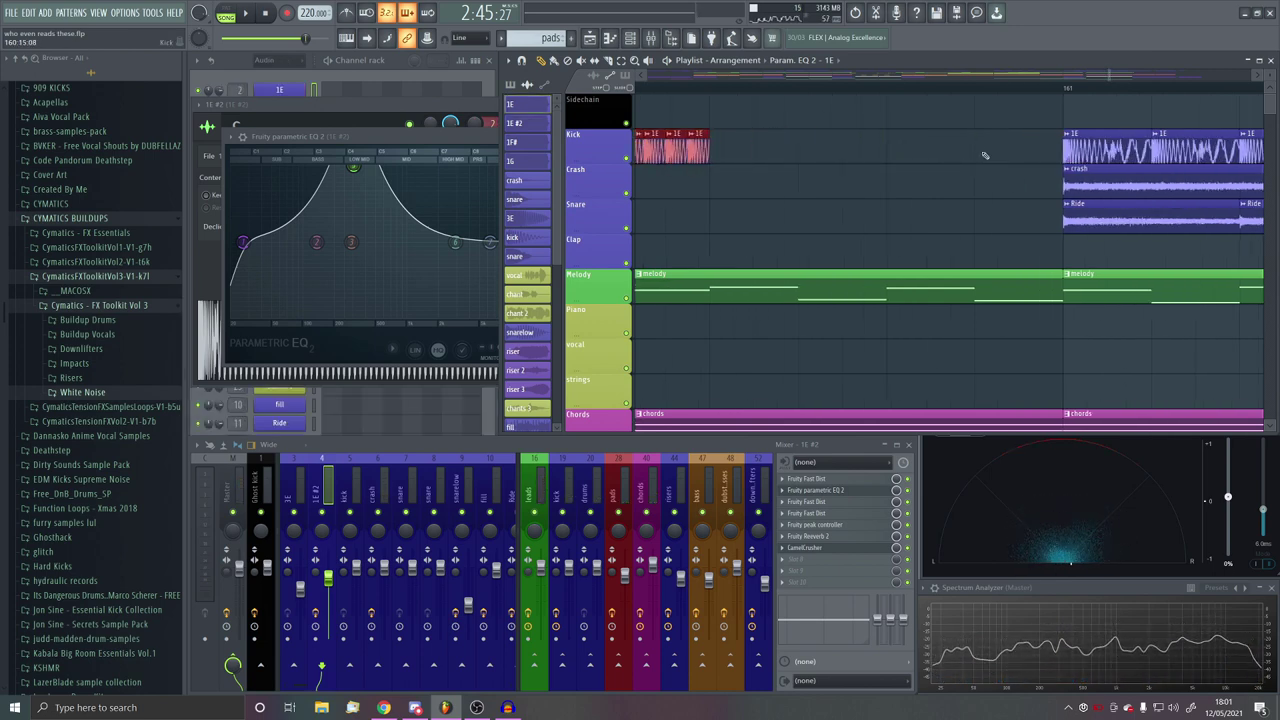
{"action": "scroll", "coordinate": [943, 166], "scroll_direction": "up", "scroll_amount": 2}
{"action": "scroll", "coordinate": [971, 166], "scroll_direction": "down", "scroll_amount": 4}
{"action": "scroll", "coordinate": [917, 152], "scroll_direction": "up", "scroll_amount": 2}
{"action": "scroll", "coordinate": [928, 167], "scroll_direction": "down", "scroll_amount": 6}
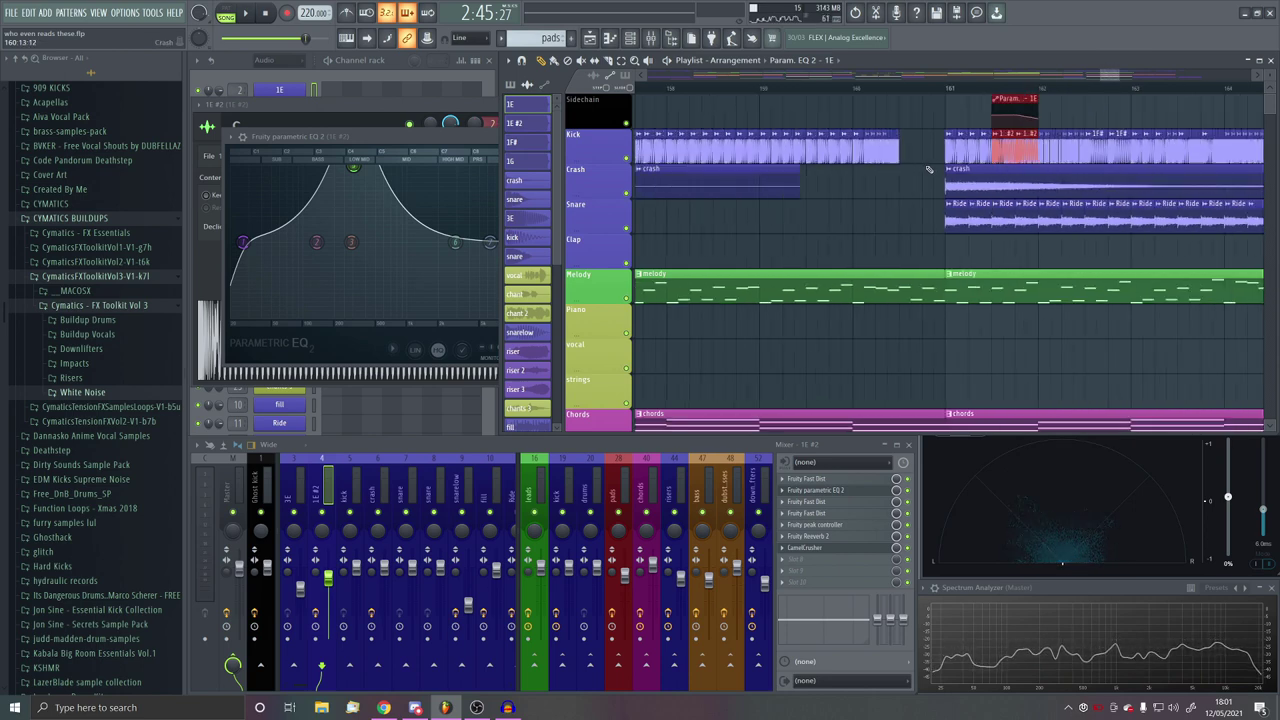
{"action": "scroll", "coordinate": [950, 162], "scroll_direction": "up", "scroll_amount": 2}
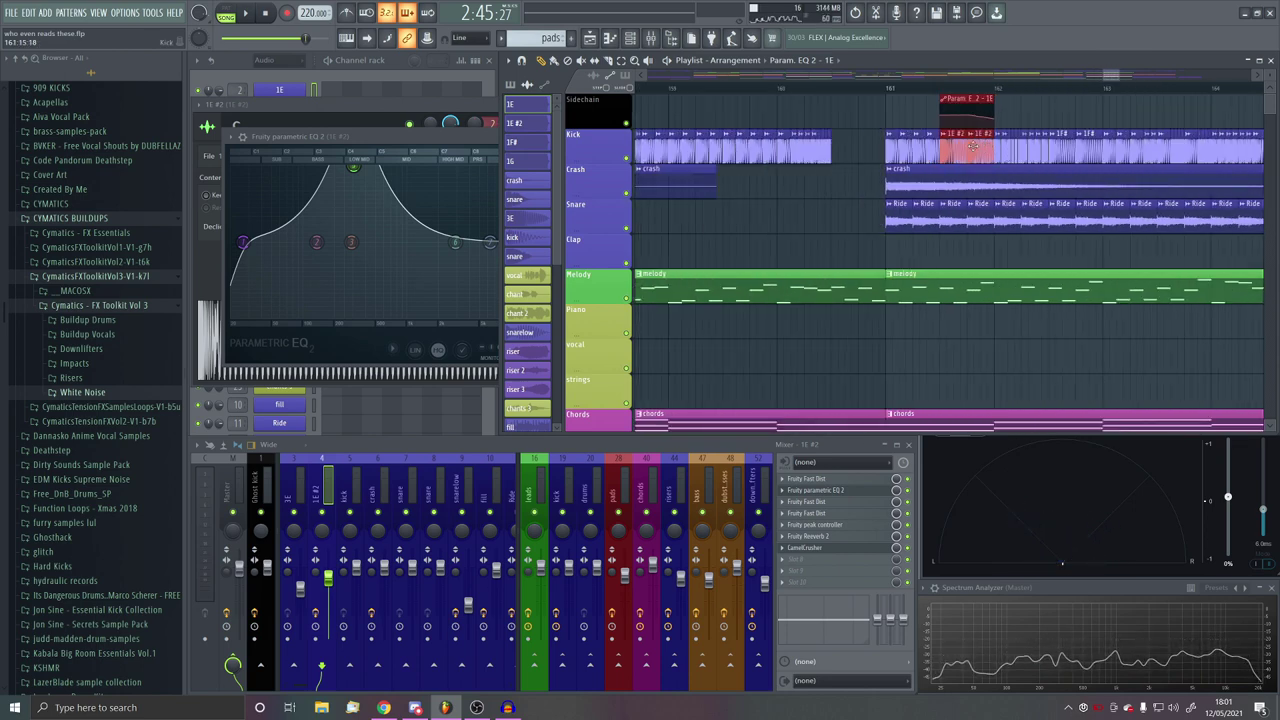
Step: Move the long-kick pair and its EQ automation into the gap ending at bar 161 and play the transition
{"action": "left_click_drag", "start_coordinate": [972, 147], "coordinate": [877, 163]}
{"action": "key", "text": "space"}
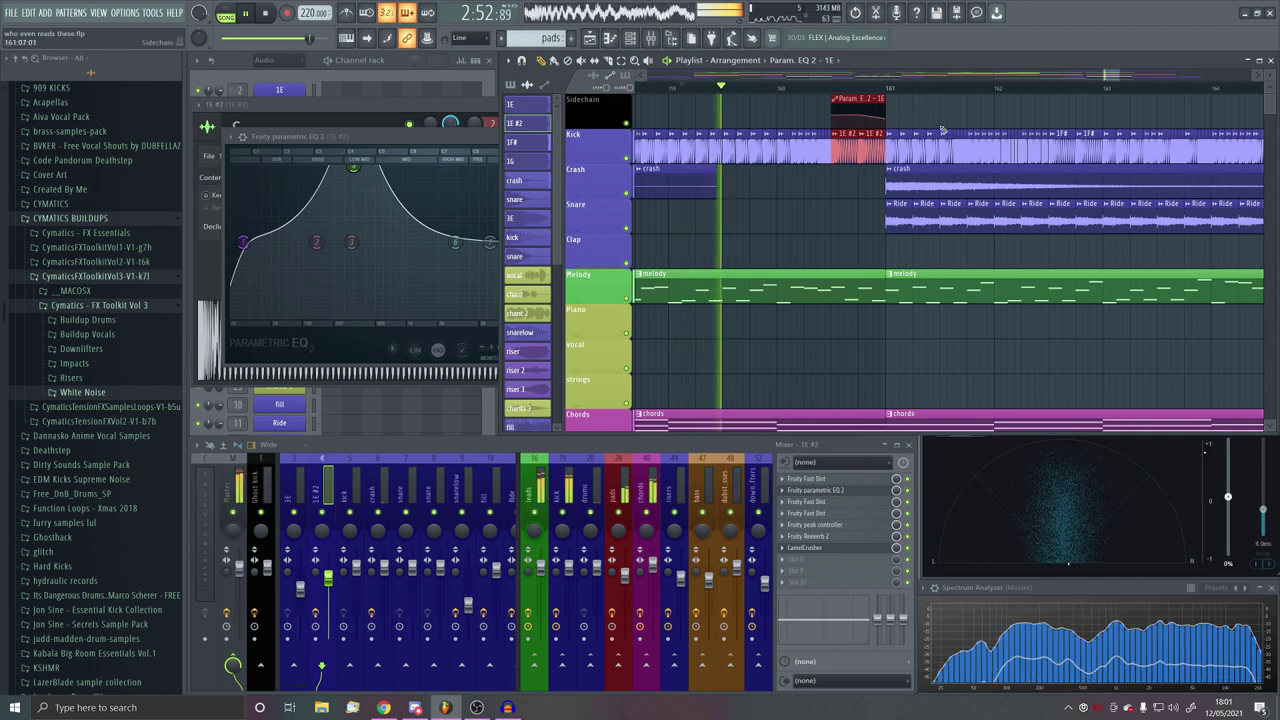
{"action": "scroll", "coordinate": [796, 100], "scroll_direction": "up", "scroll_amount": 3}
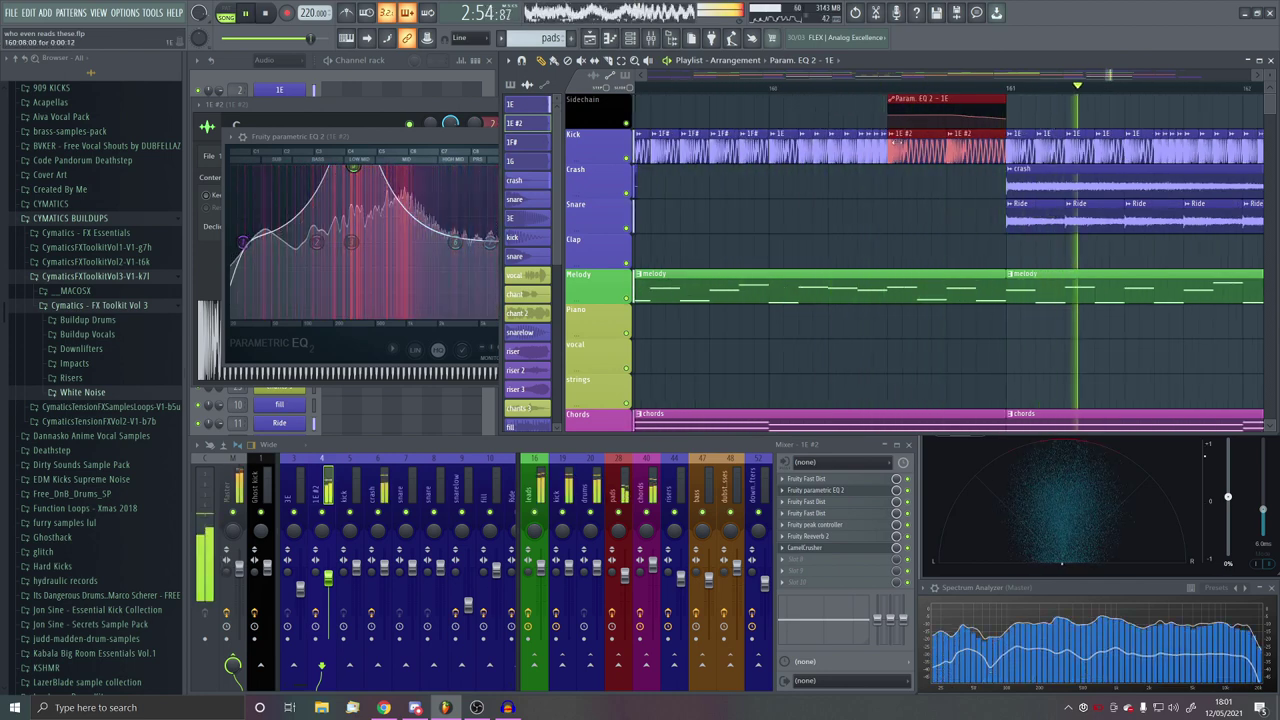
{"action": "key", "text": "space"}
Step: Make the EQ automation clip before bar 161 unique, raise its second point at 160:11:00, and play the transition
{"action": "scroll", "coordinate": [968, 178], "scroll_direction": "up", "scroll_amount": 5}
{"action": "left_click", "coordinate": [804, 212]}
{"action": "right_click", "coordinate": [876, 218]}
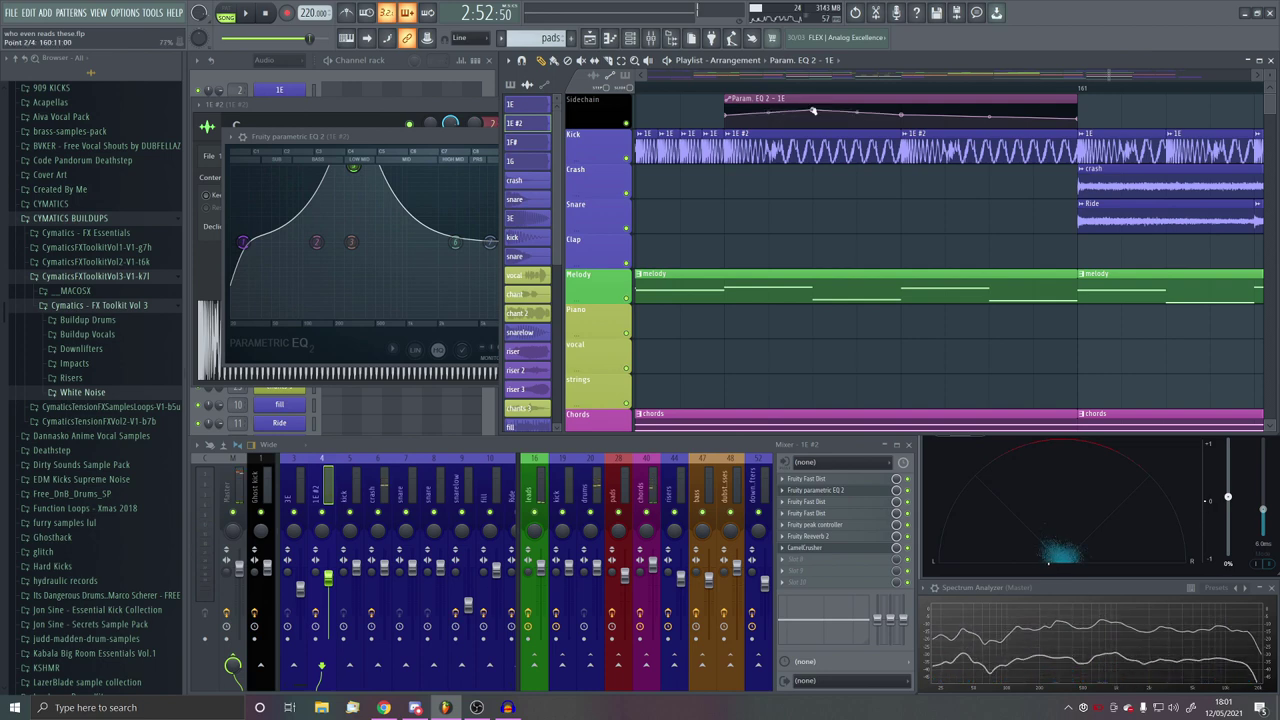
{"action": "left_click", "coordinate": [731, 102]}
{"action": "left_click", "coordinate": [797, 118]}
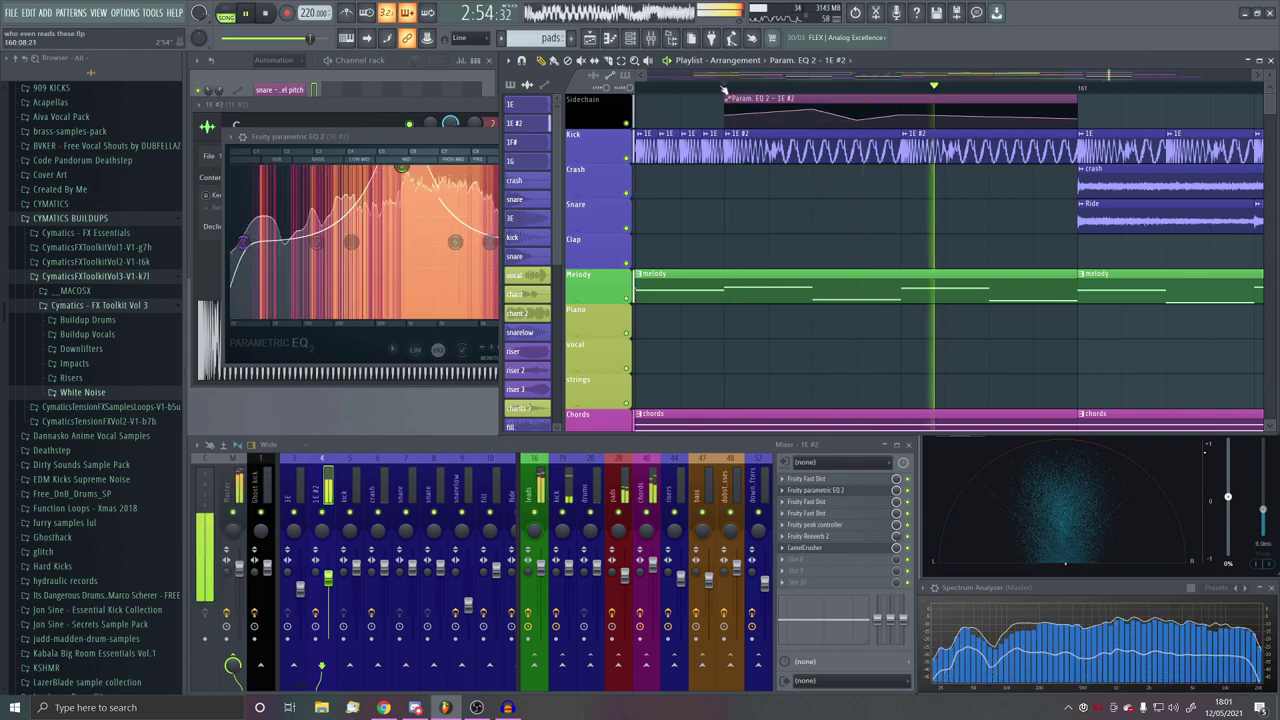
{"action": "key", "text": "space"}
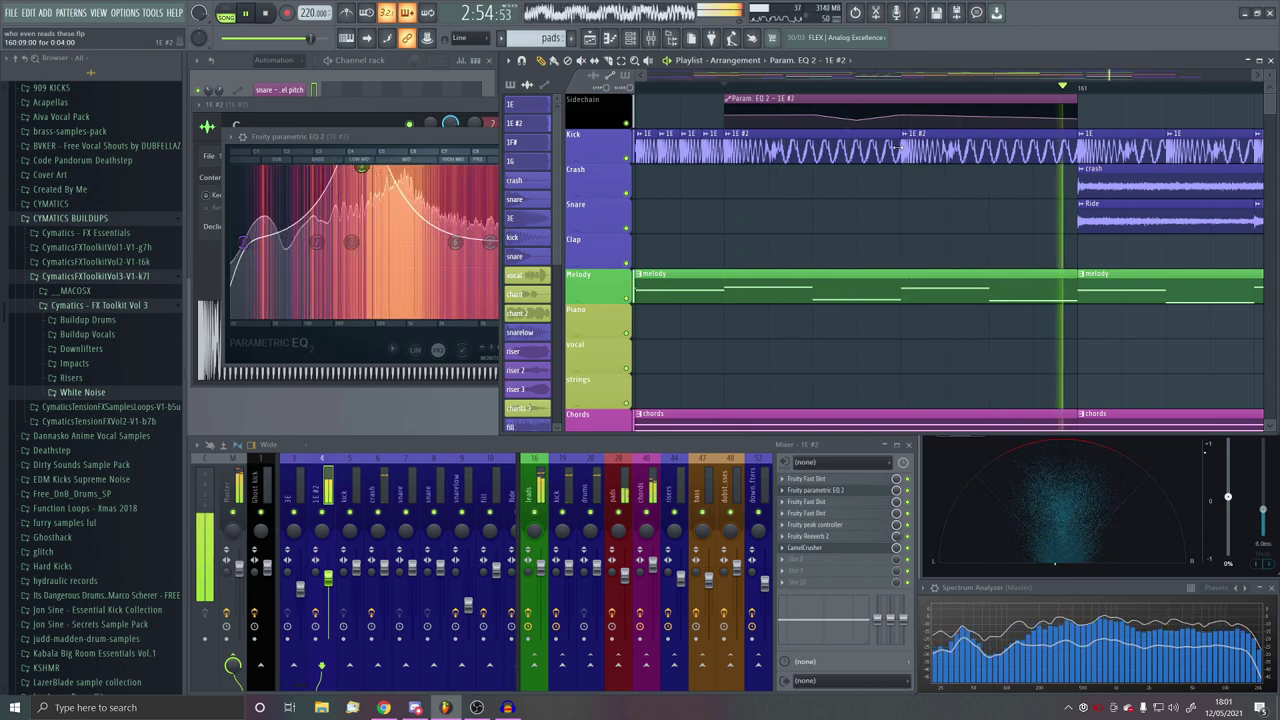
{"action": "key", "text": "space"}
Step: Delete the fifth point of the Param. EQ 2 - 1E #2 automation at 160:15:00 and replay the transition
{"action": "scroll", "coordinate": [815, 133], "scroll_direction": "down", "scroll_amount": 4}
{"action": "scroll", "coordinate": [815, 133], "scroll_direction": "up", "scroll_amount": 2}
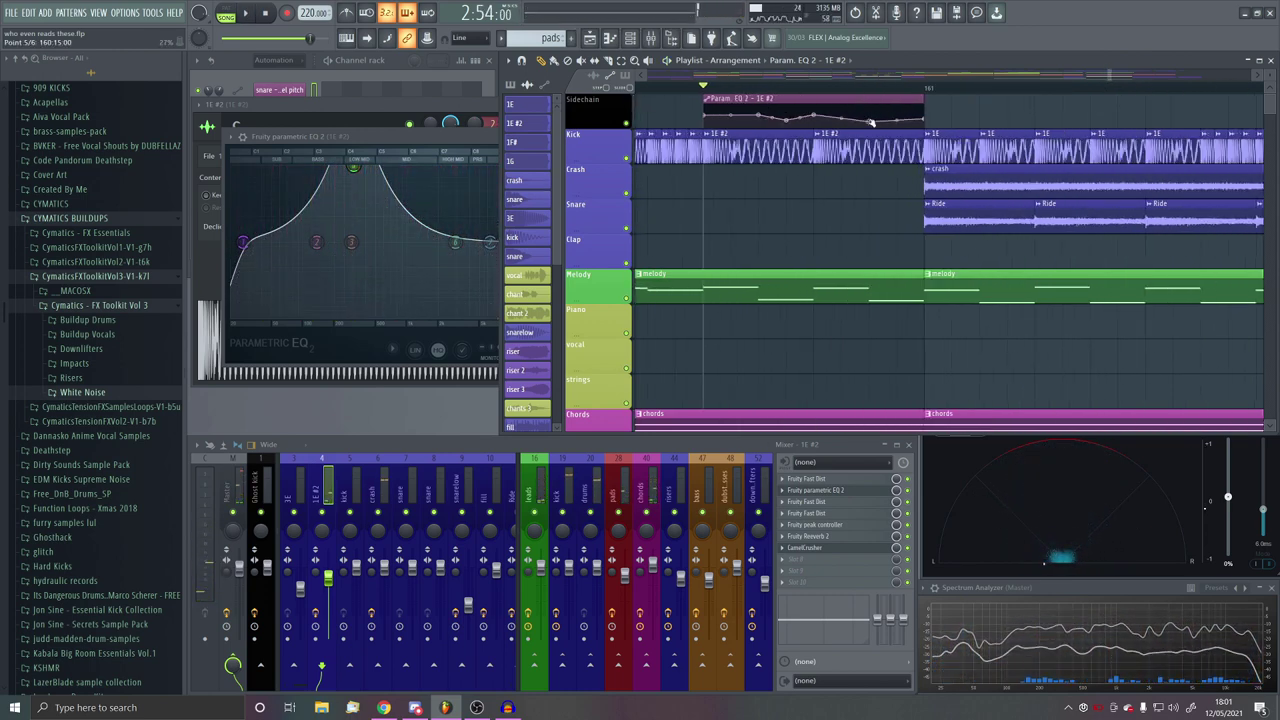
{"action": "key", "text": "space"}
{"action": "right_click", "coordinate": [870, 122]}
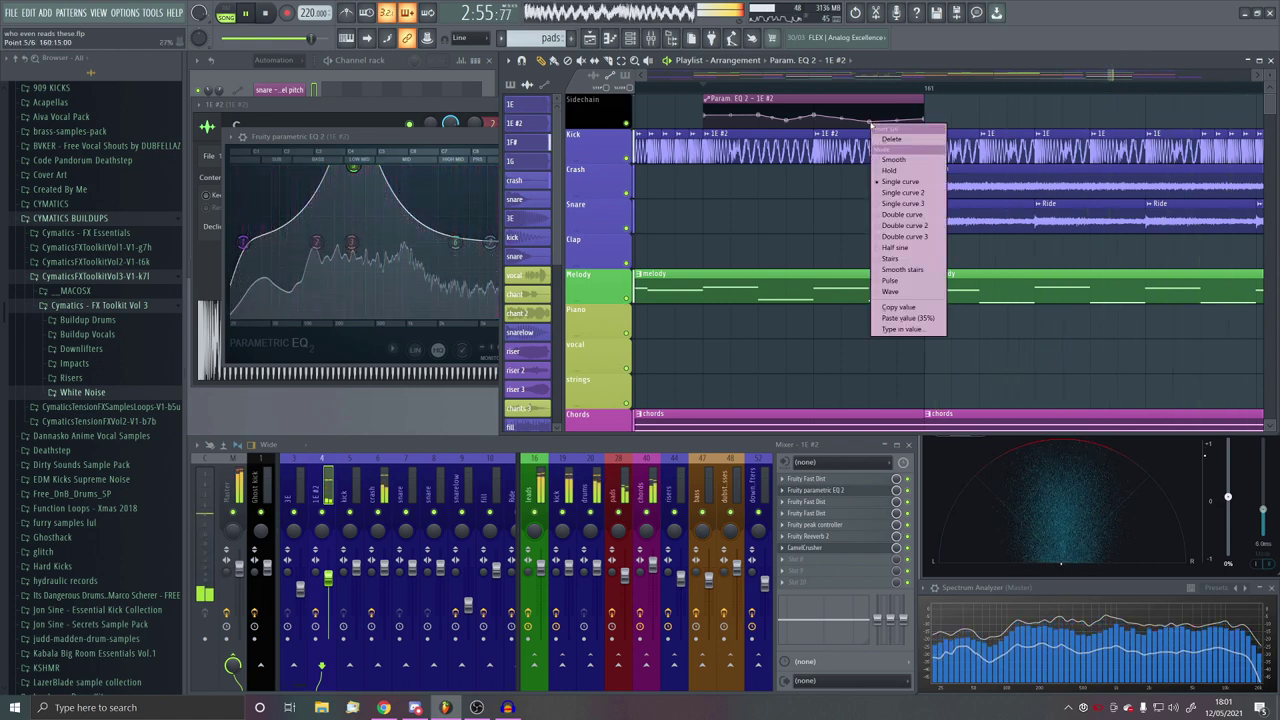
{"action": "left_click", "coordinate": [880, 139]}
{"action": "key", "text": "space"}
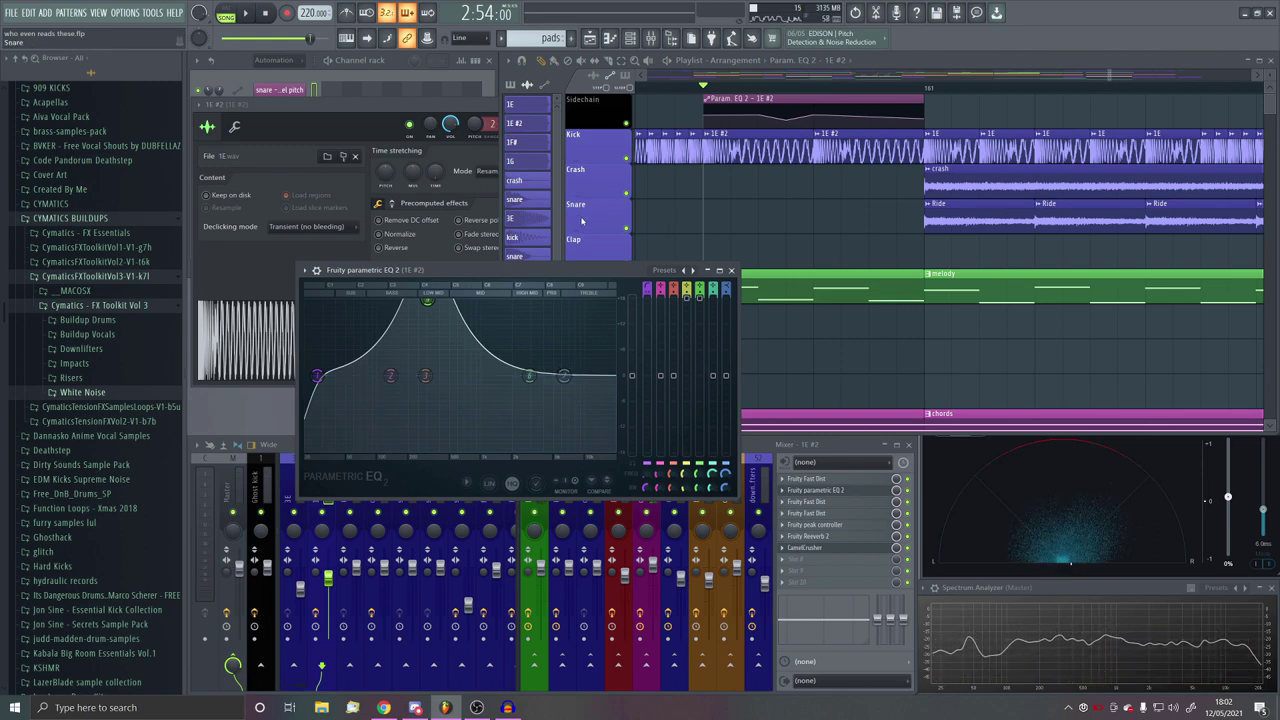
Step: Paste the long-kick pair with its Param. EQ 2 - 1E #2 automation and place it in the half bar before bar 9
{"action": "key", "text": "space"}
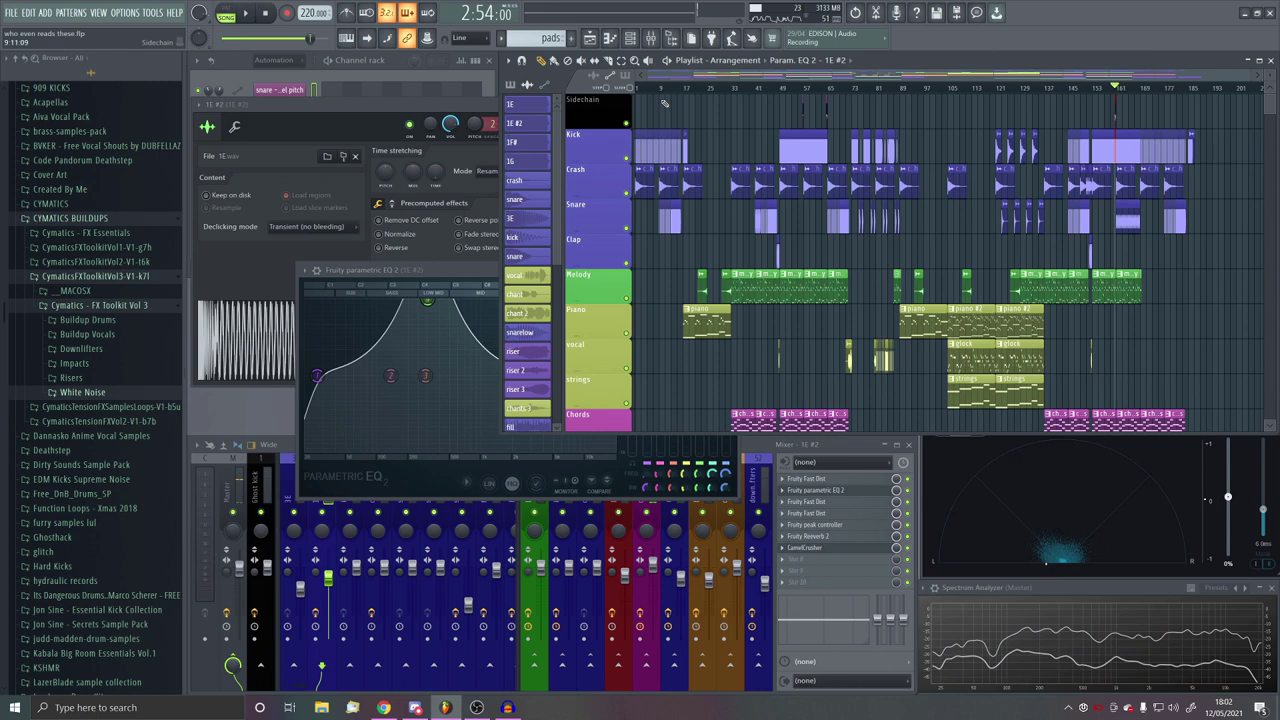
{"action": "scroll", "coordinate": [664, 104], "scroll_direction": "up", "scroll_amount": 4}
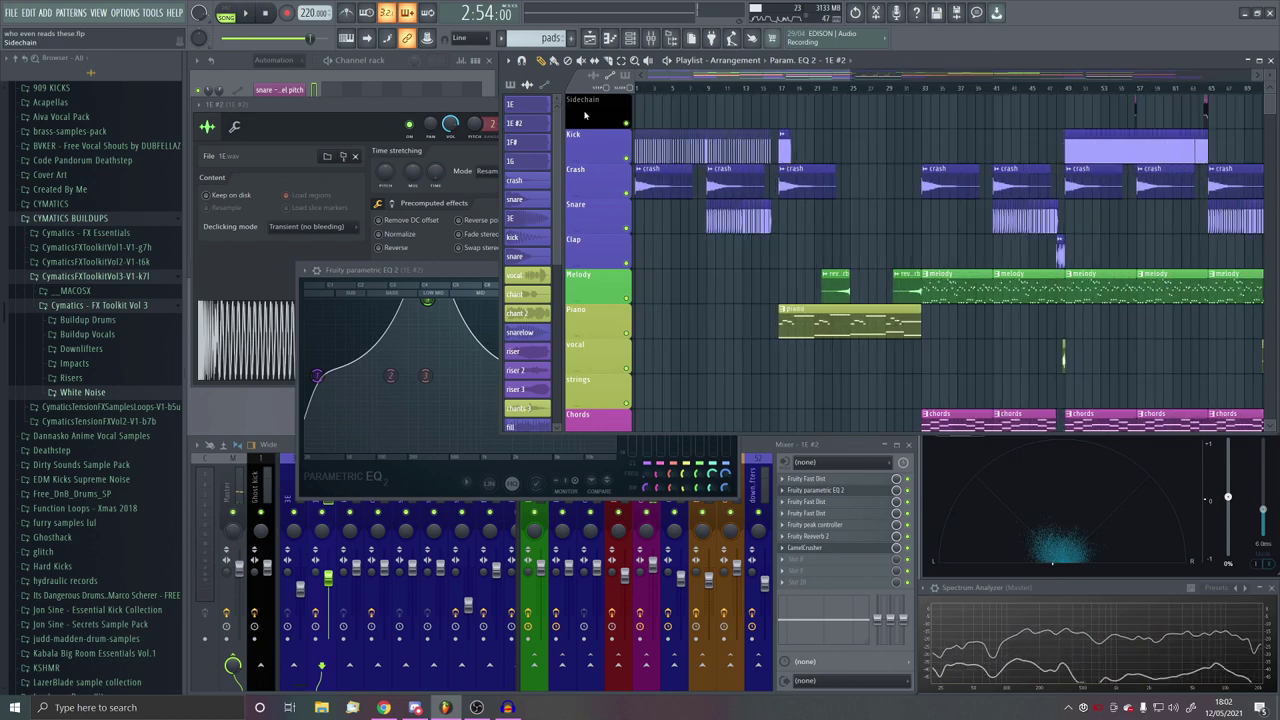
{"action": "scroll", "coordinate": [835, 142], "scroll_direction": "up", "scroll_amount": 6}
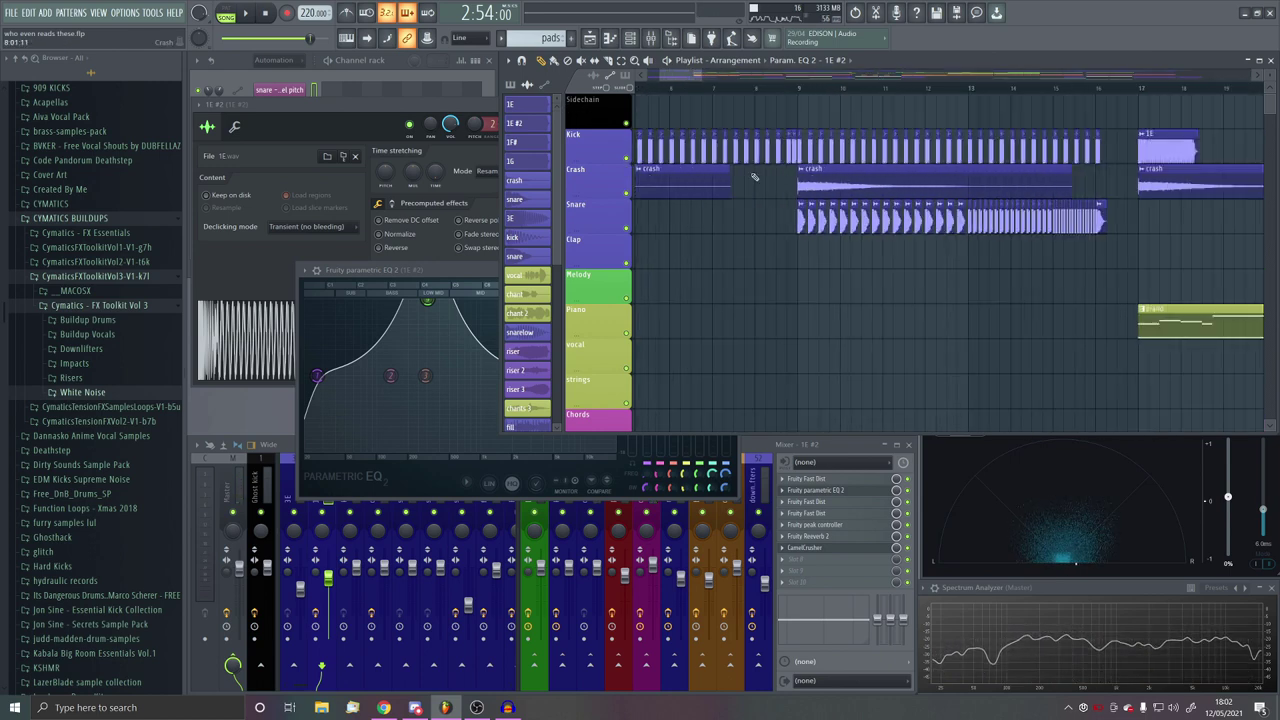
{"action": "scroll", "coordinate": [845, 155], "scroll_direction": "up", "scroll_amount": 5}
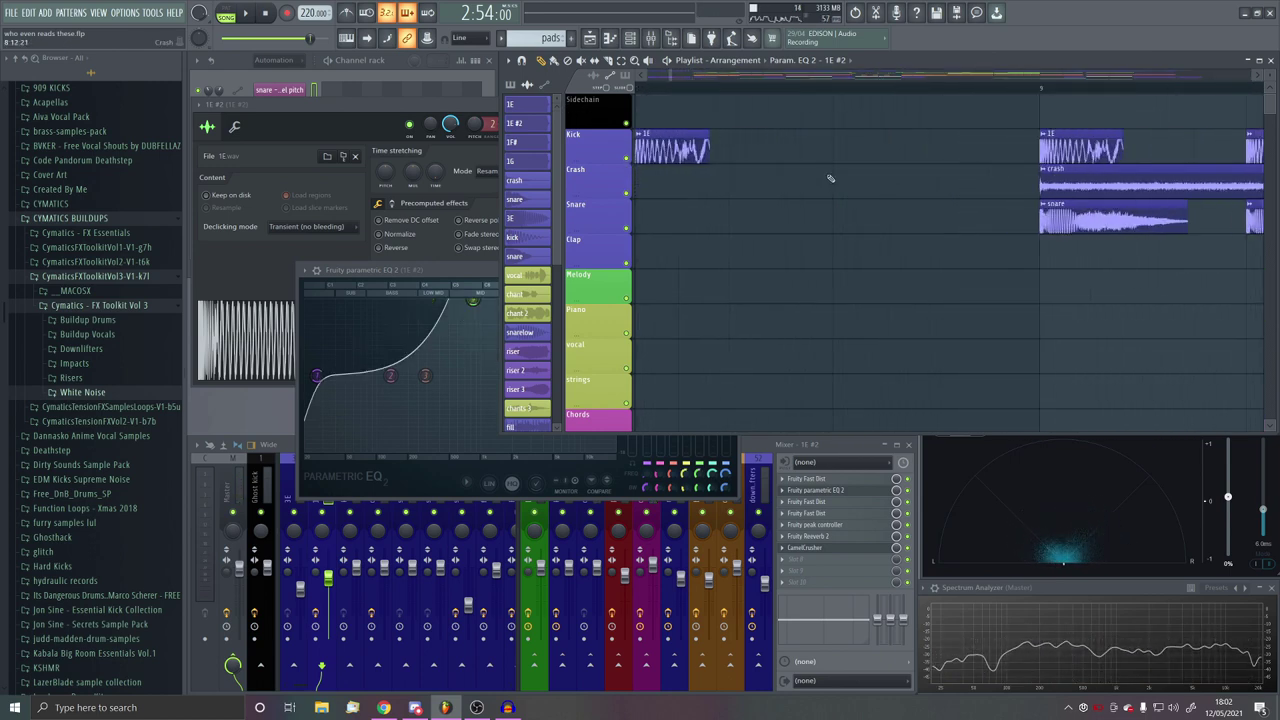
{"action": "scroll", "coordinate": [830, 178], "scroll_direction": "down", "scroll_amount": 5}
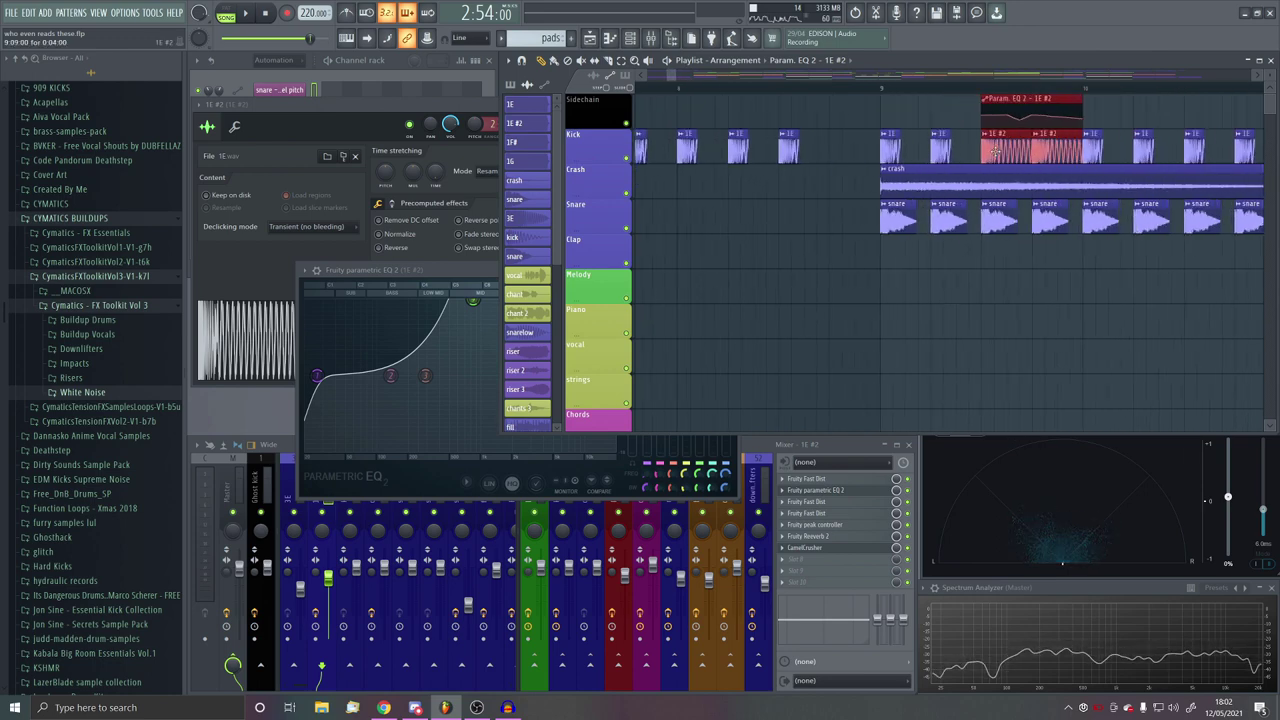
{"action": "left_click_drag", "start_coordinate": [995, 150], "coordinate": [789, 153]}
{"action": "scroll", "coordinate": [805, 152], "scroll_direction": "up", "scroll_amount": 3}
Step: Remove the first long kick before bar 9 and move the EQ automation to start with the remaining one at 8:13:00
{"action": "right_click", "coordinate": [821, 151]}
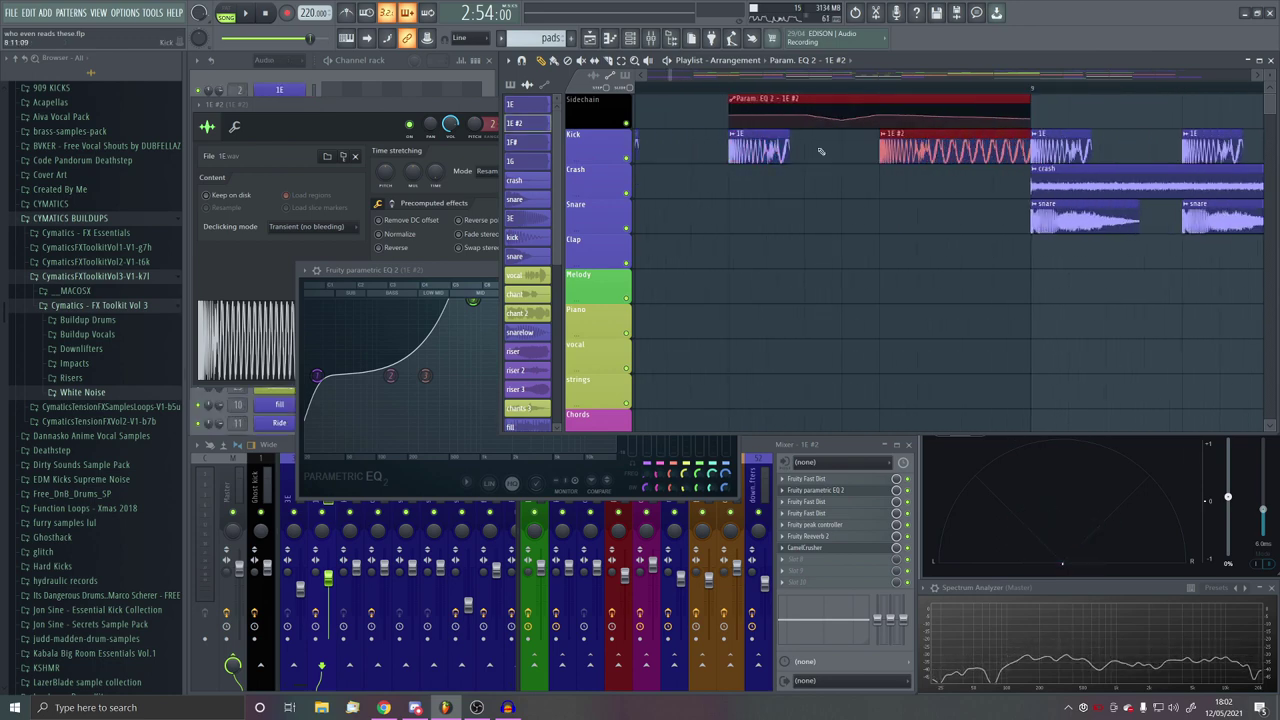
{"action": "left_click", "coordinate": [825, 199]}
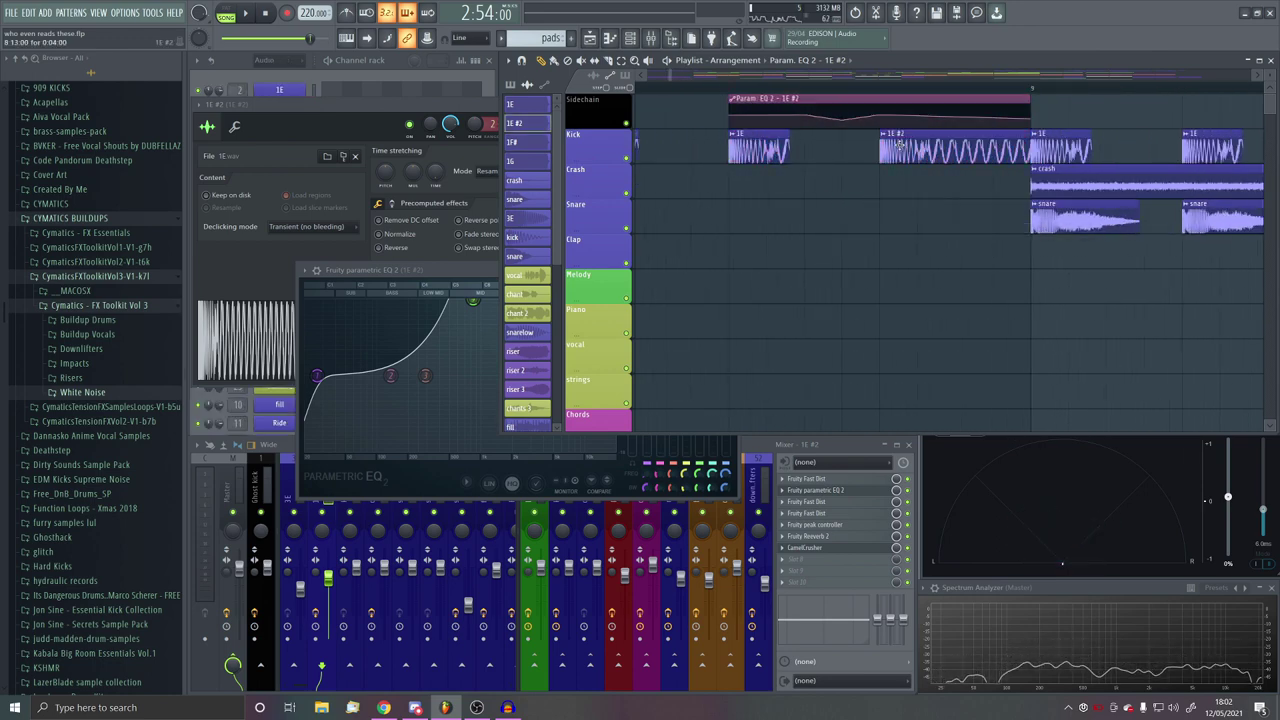
{"action": "left_click_drag", "start_coordinate": [873, 99], "coordinate": [1025, 100]}
{"action": "key", "text": "space"}
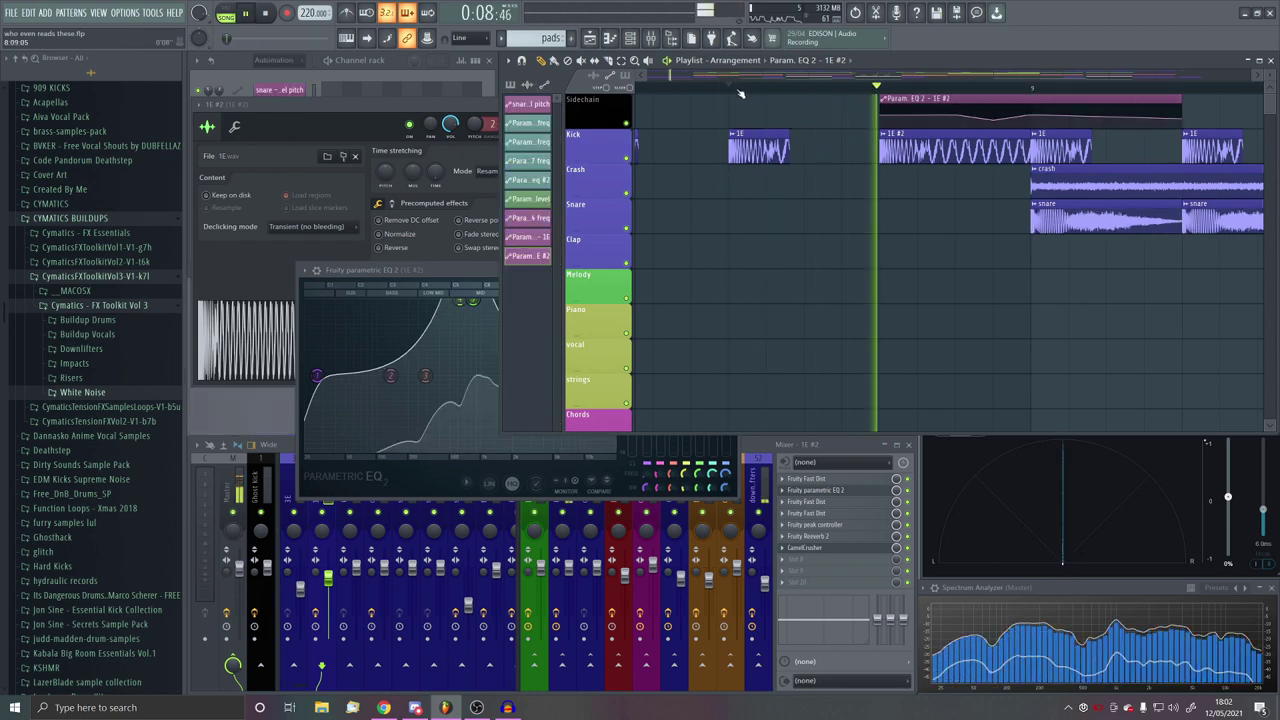
Step: Trim the EQ automation clip over the long kick to end at bar 9 and play the transition
{"action": "key", "text": "space"}
{"action": "scroll", "coordinate": [992, 122], "scroll_direction": "up", "scroll_amount": 3}
{"action": "scroll", "coordinate": [914, 92], "scroll_direction": "down", "scroll_amount": 4}
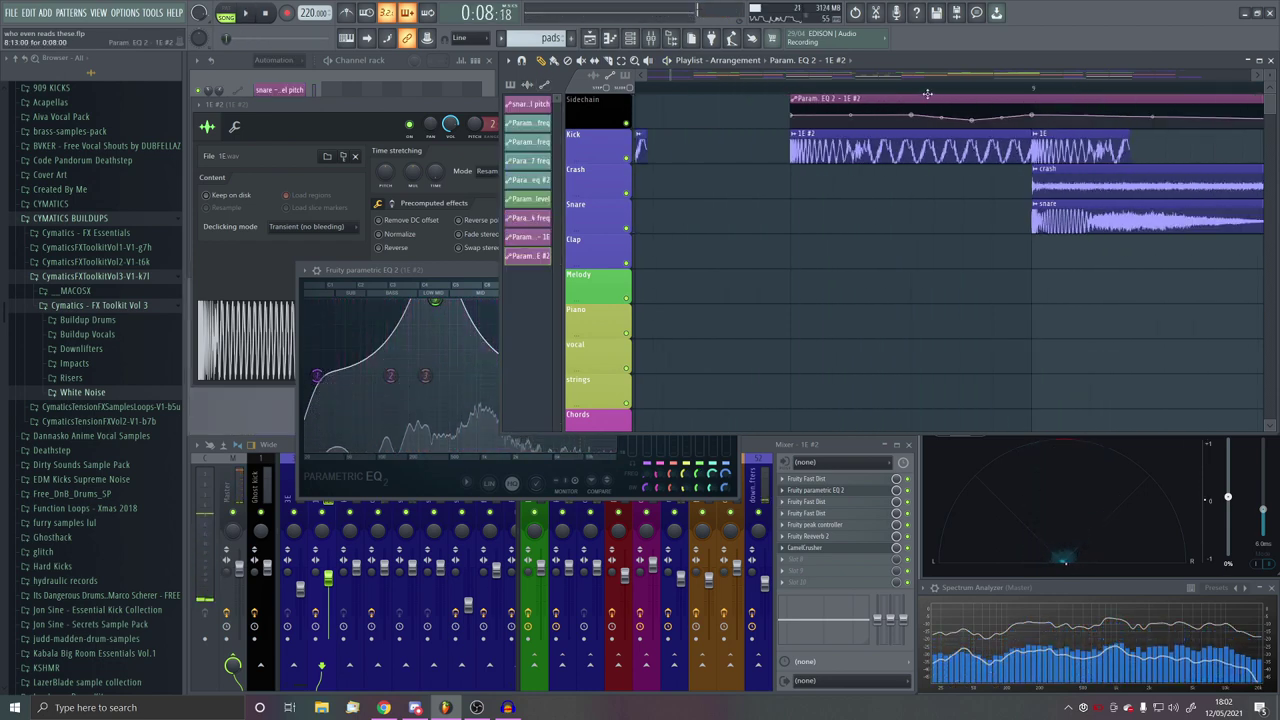
{"action": "key", "text": "space"}
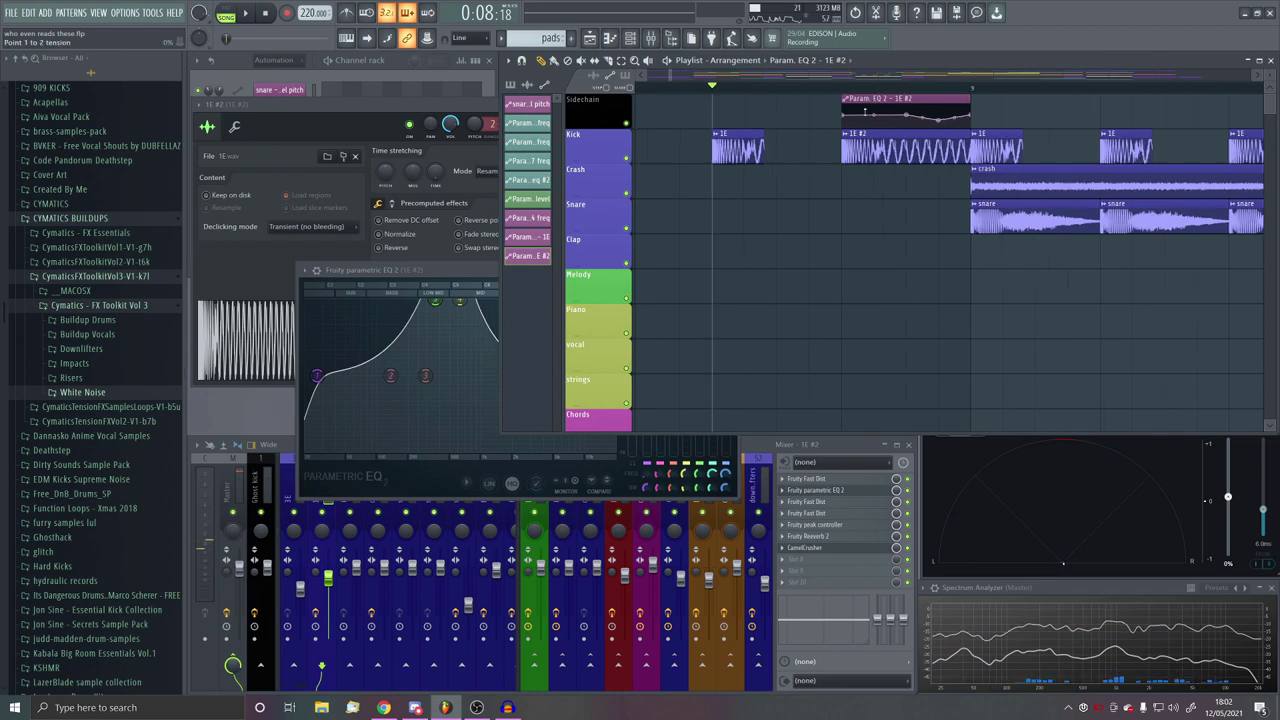
{"action": "scroll", "coordinate": [843, 96], "scroll_direction": "up", "scroll_amount": 2}
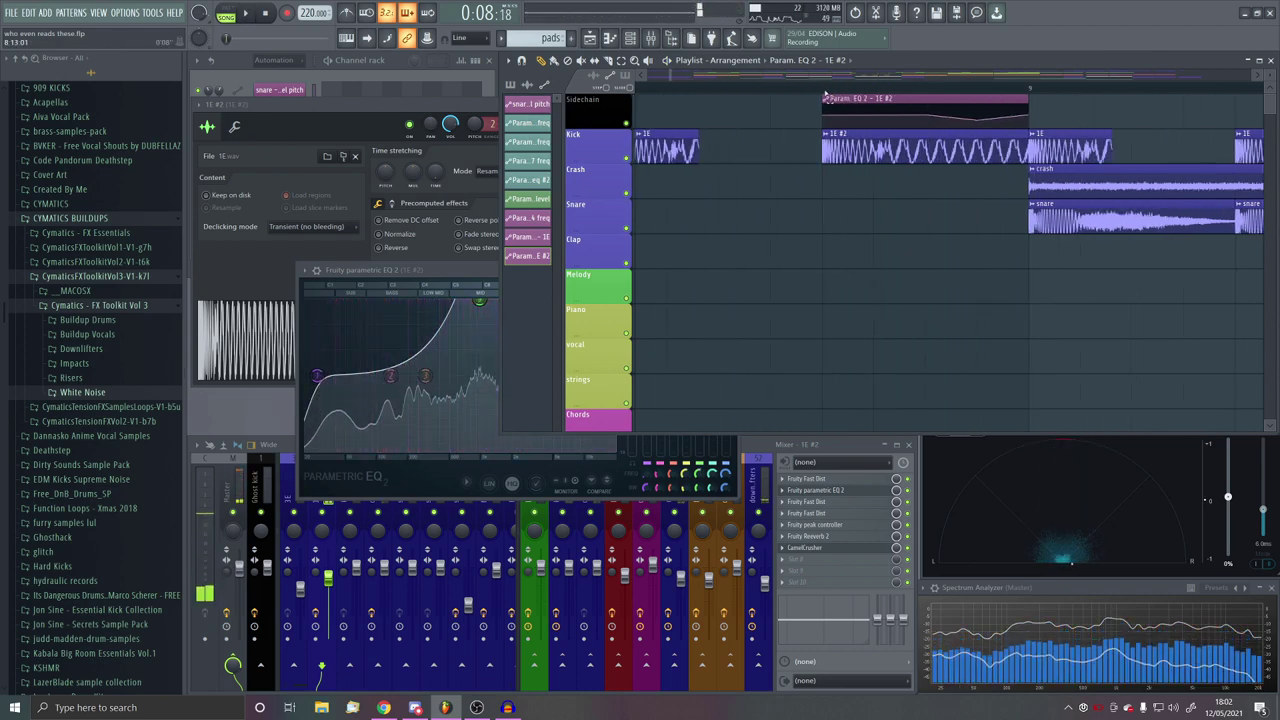
Step: Make the EQ automation clip before bar 9 unique, lower its starting point, and replay the transition
{"action": "left_click_drag", "start_coordinate": [843, 96], "coordinate": [1030, 98]}
{"action": "key", "text": "space"}
{"action": "left_click", "coordinate": [1081, 112]}
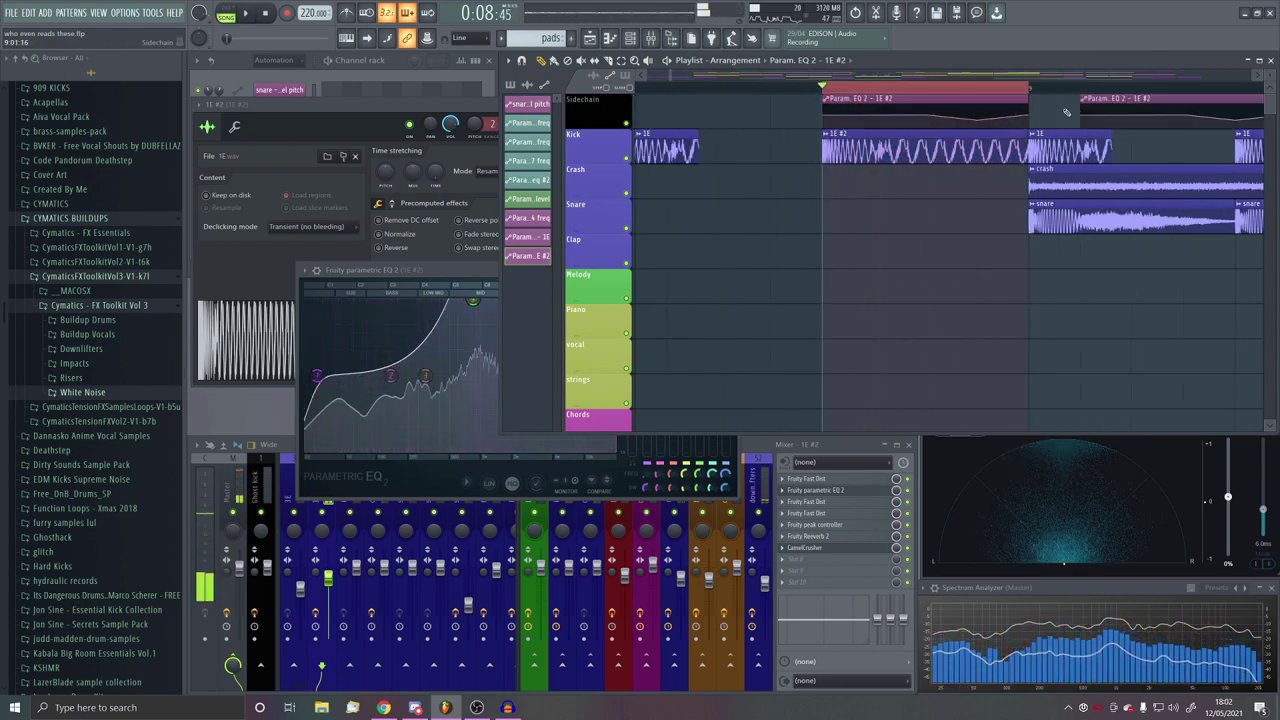
{"action": "right_click", "coordinate": [1081, 112]}
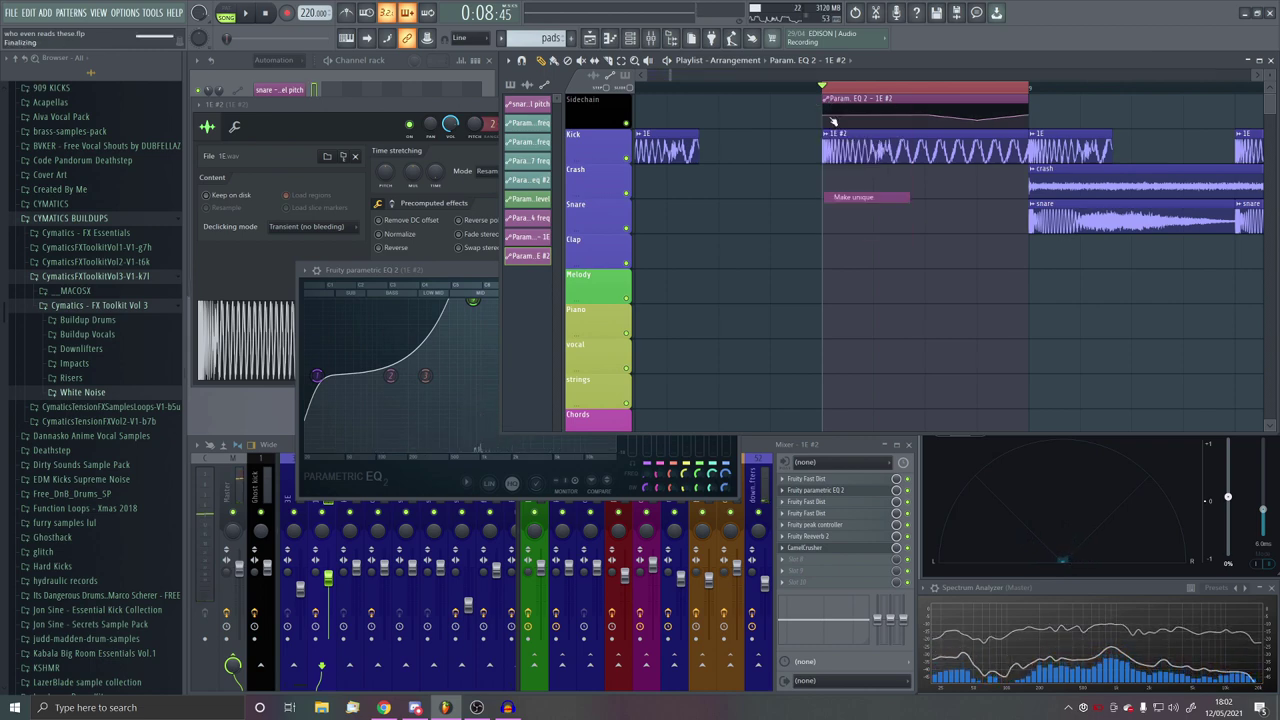
{"action": "left_click_drag", "start_coordinate": [824, 118], "coordinate": [824, 122]}
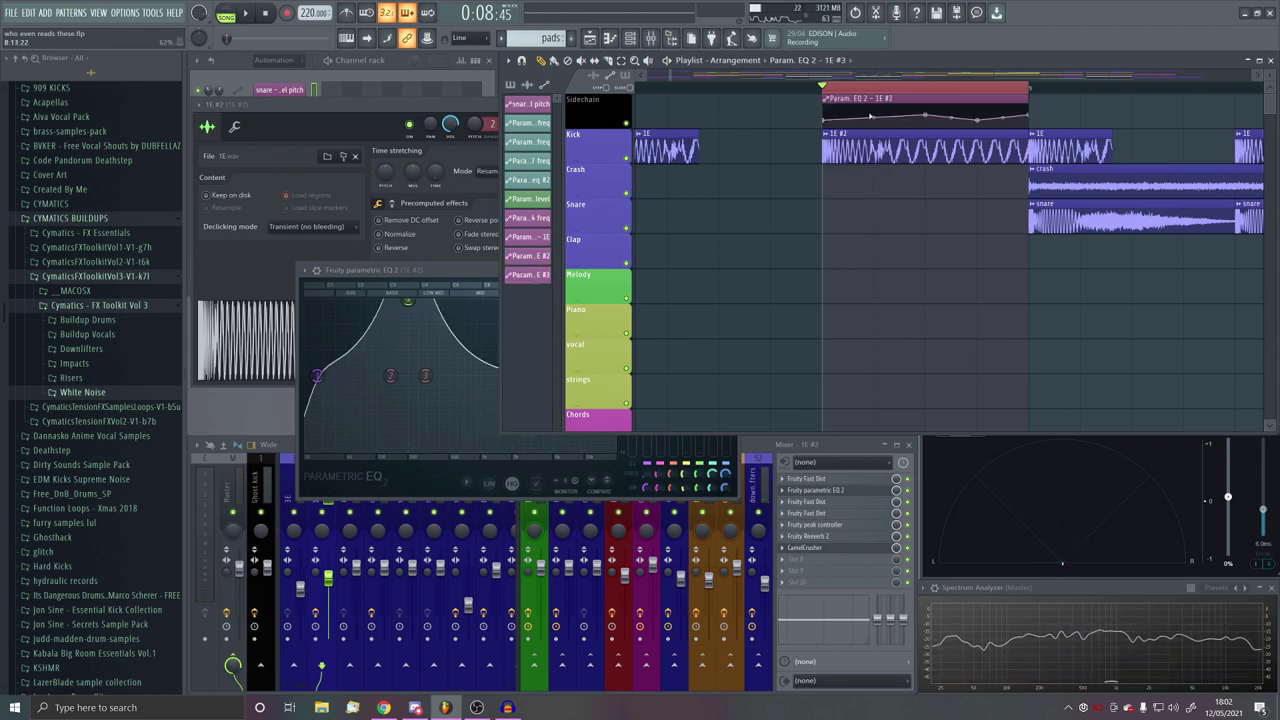
{"action": "key", "text": "space"}
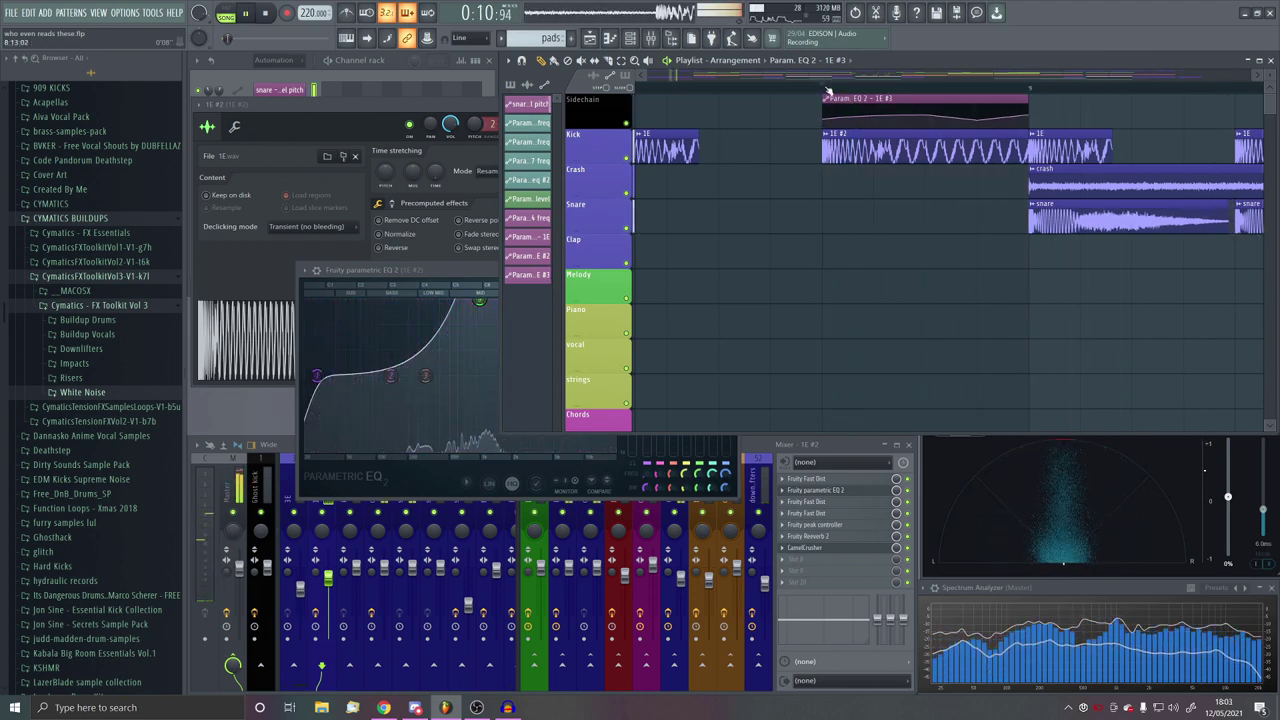
Step: Copy the long kick and its EQ automation clip from before bar 9 and paste them just before bar 177
{"action": "scroll", "coordinate": [840, 172], "scroll_direction": "down", "scroll_amount": 6}
{"action": "left_click_drag", "start_coordinate": [841, 178], "coordinate": [863, 84]}
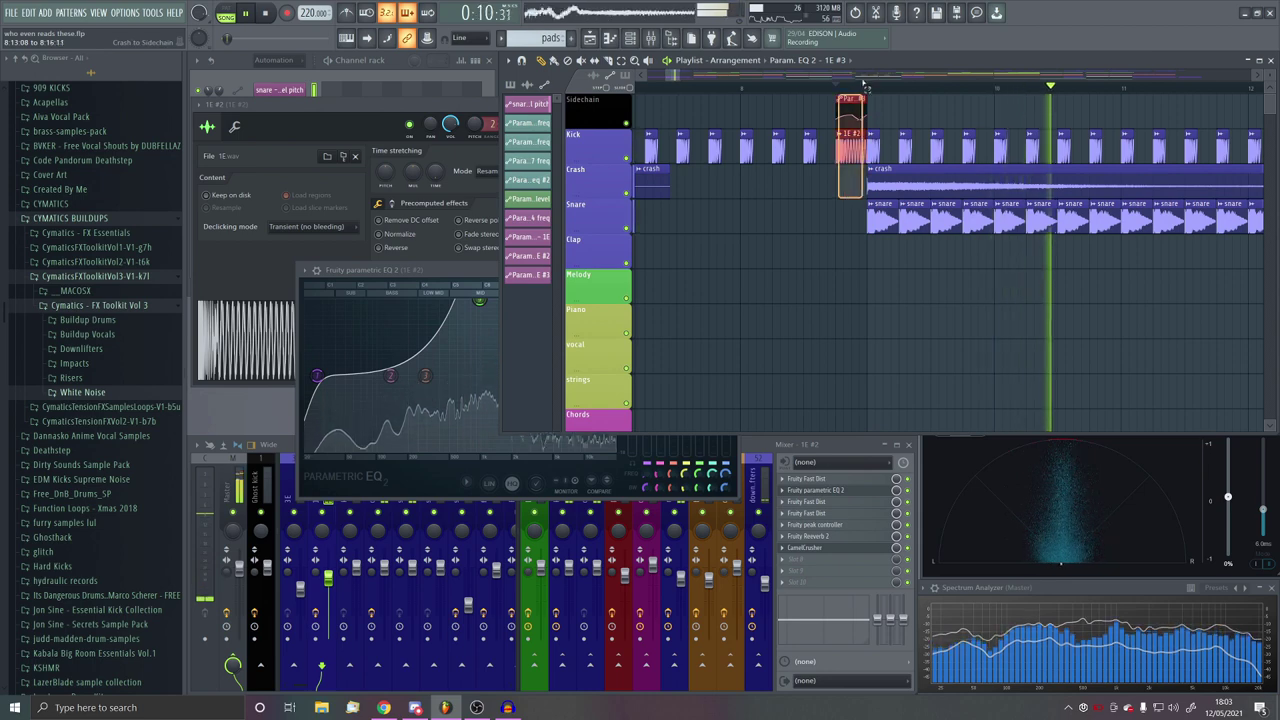
{"action": "scroll", "coordinate": [864, 83], "scroll_direction": "down", "scroll_amount": 4}
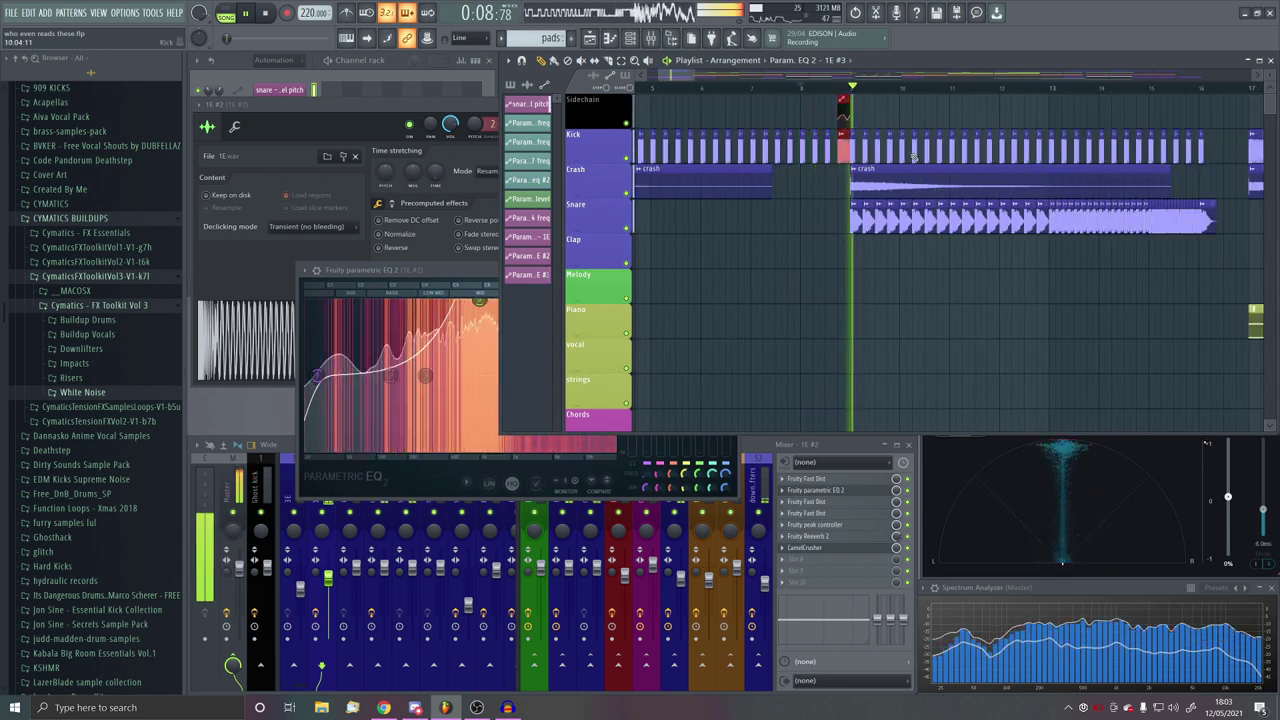
{"action": "scroll", "coordinate": [913, 157], "scroll_direction": "down", "scroll_amount": 8}
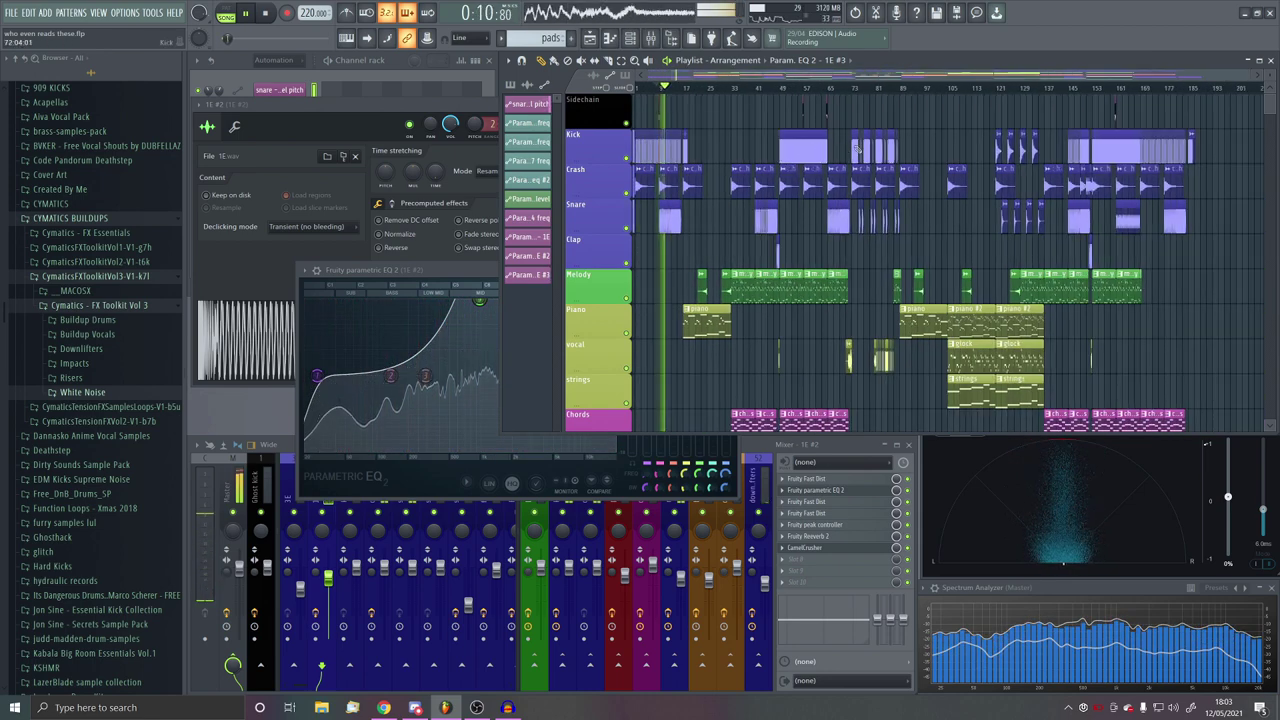
{"action": "scroll", "coordinate": [1162, 180], "scroll_direction": "up", "scroll_amount": 8}
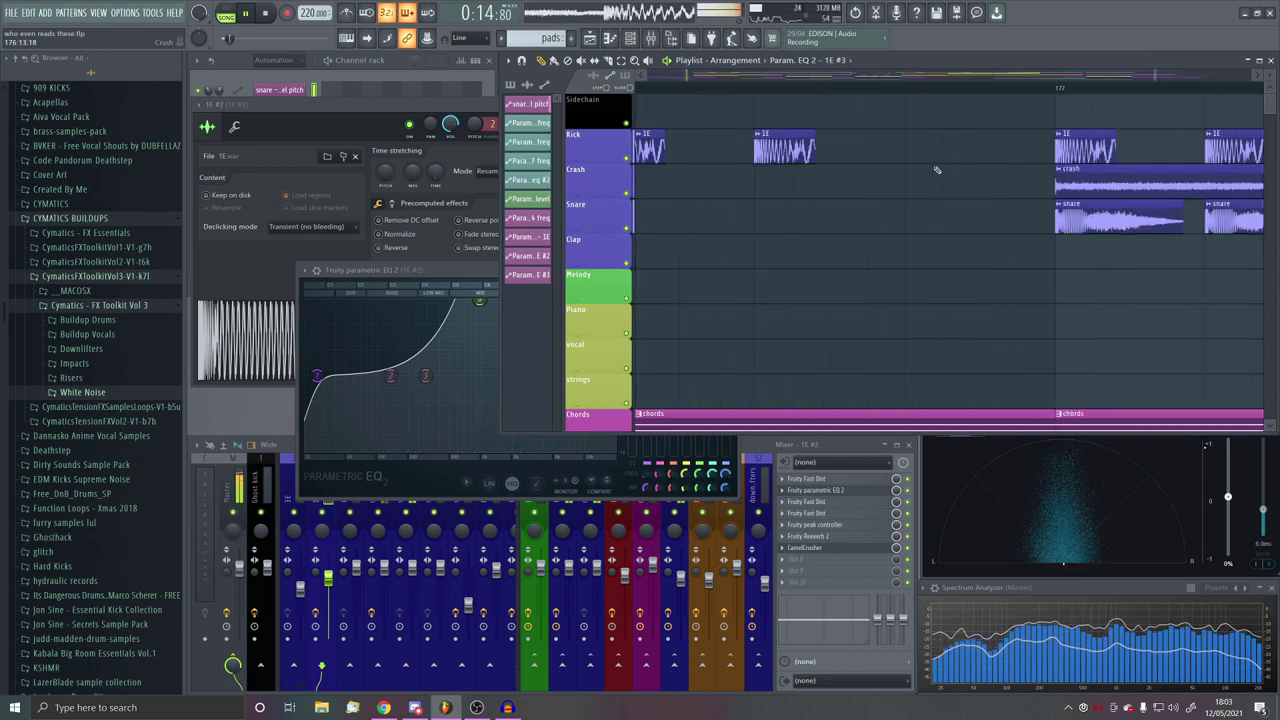
{"action": "scroll", "coordinate": [1060, 160], "scroll_direction": "down", "scroll_amount": 3}
{"action": "left_click_drag", "start_coordinate": [958, 155], "coordinate": [944, 155]}
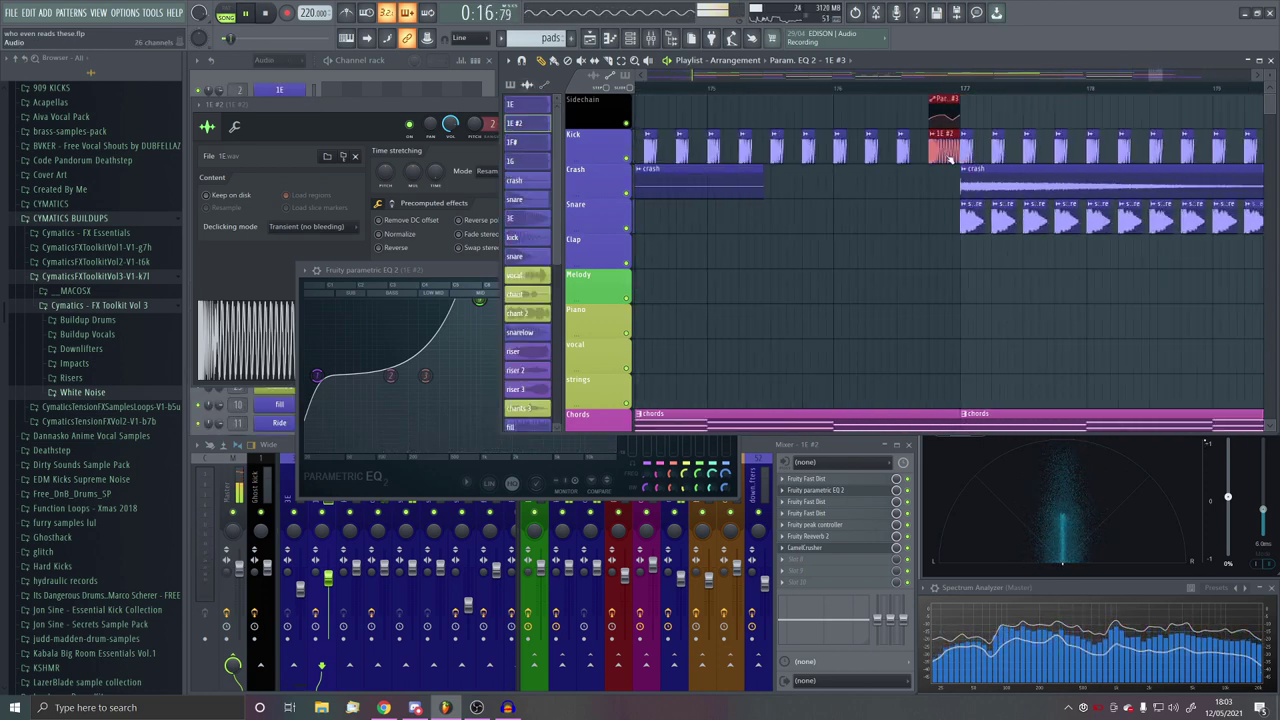
Step: Play the new long-kick transition into bar 177
{"action": "scroll", "coordinate": [922, 140], "scroll_direction": "down", "scroll_amount": 3}
{"action": "left_click", "coordinate": [838, 89]}
{"action": "left_click", "coordinate": [917, 88]}
{"action": "scroll", "coordinate": [1030, 150], "scroll_direction": "down", "scroll_amount": 5}
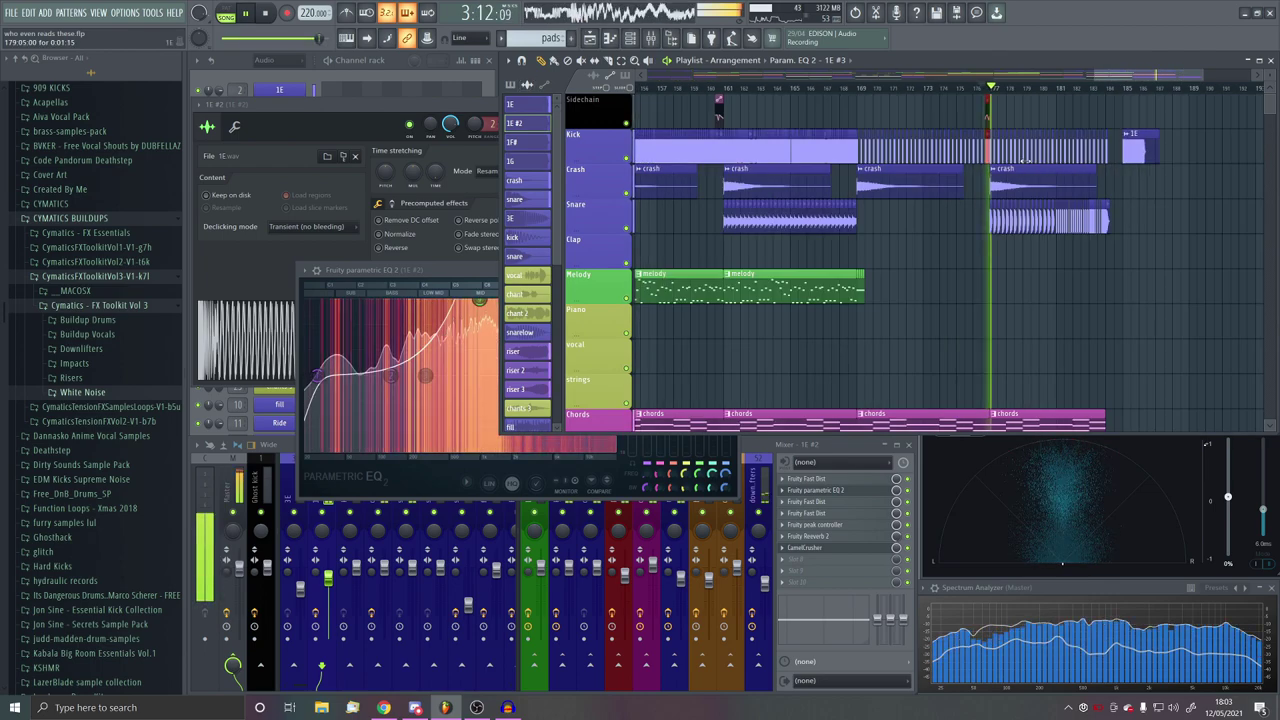
{"action": "scroll", "coordinate": [1157, 160], "scroll_direction": "up", "scroll_amount": 3}
{"action": "scroll", "coordinate": [1157, 160], "scroll_direction": "down", "scroll_amount": 4}
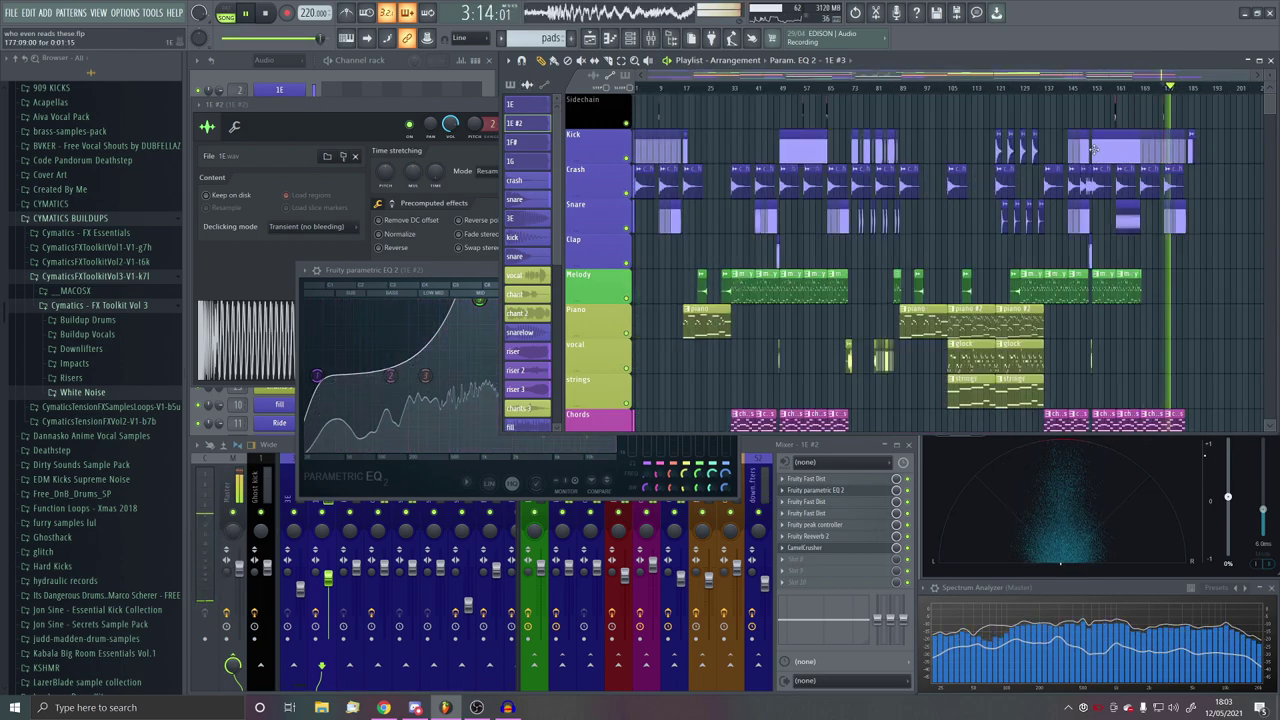
Step: Play the intro through the bar 9 transition and into the piano section, and close the Fruity parametric EQ 2 window
{"action": "left_click", "coordinate": [643, 88]}
{"action": "scroll", "coordinate": [650, 95], "scroll_direction": "up", "scroll_amount": 8}
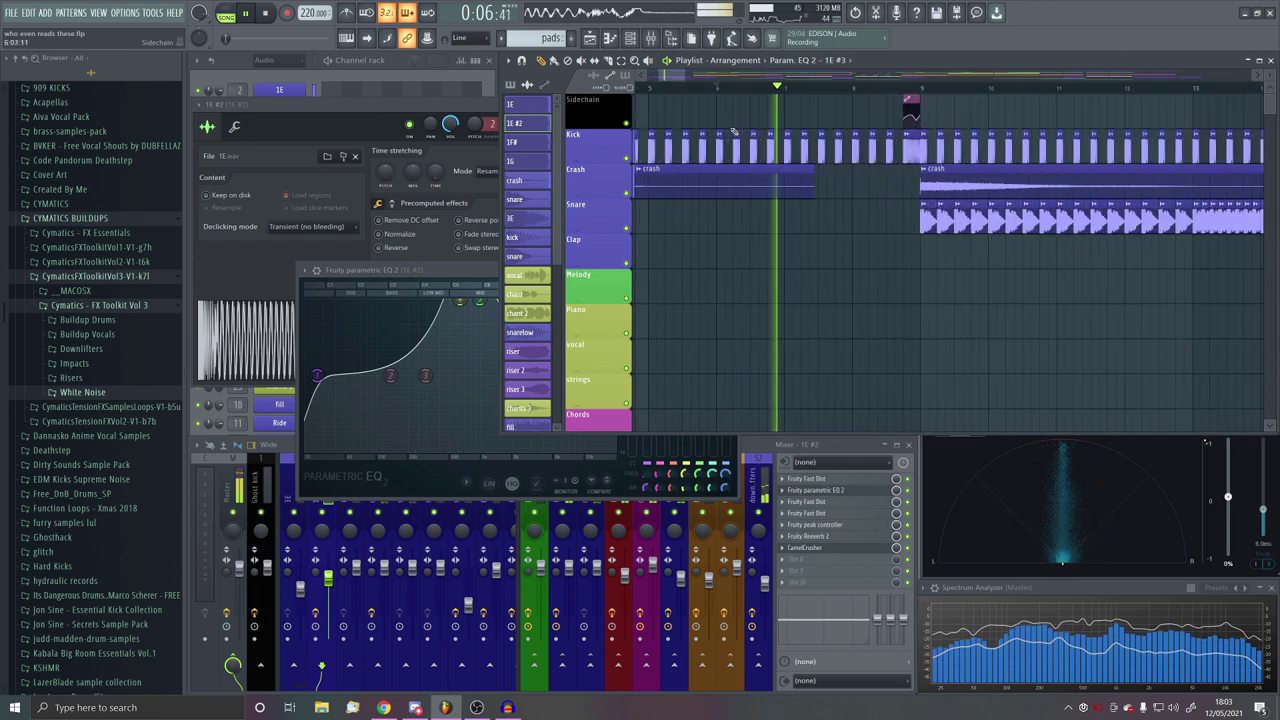
{"action": "scroll", "coordinate": [958, 97], "scroll_direction": "down", "scroll_amount": 4}
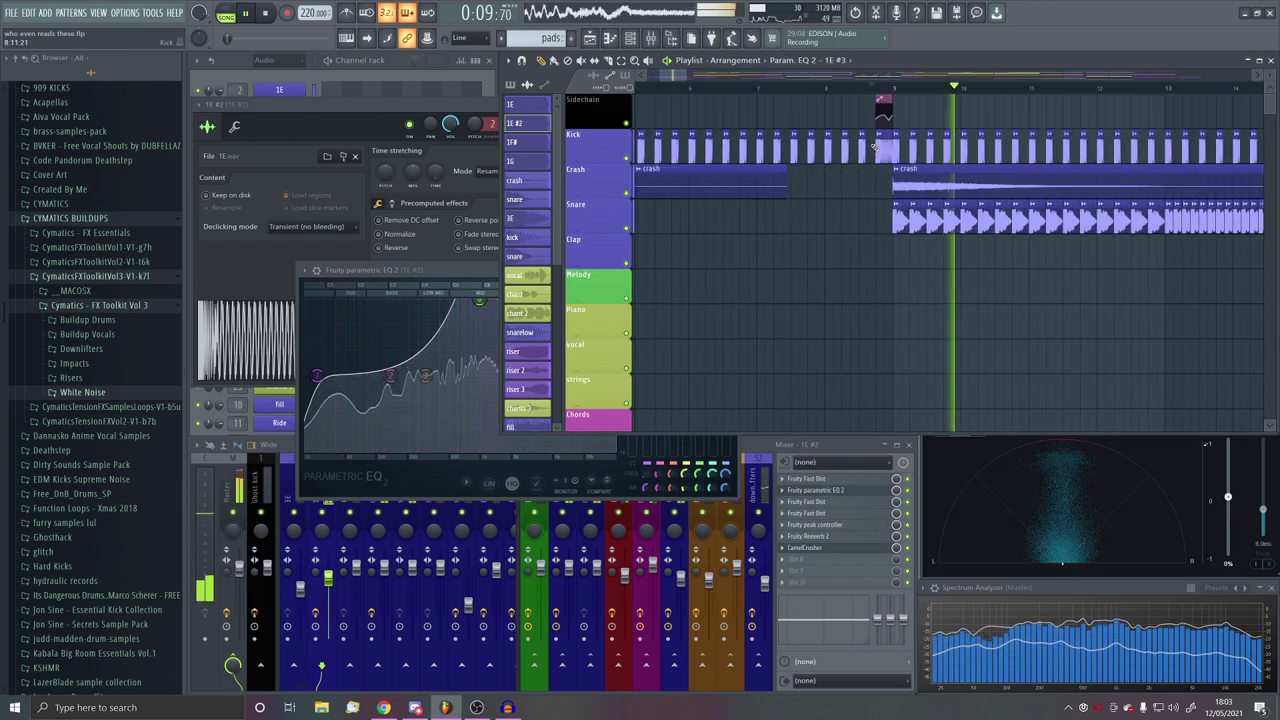
{"action": "scroll", "coordinate": [868, 143], "scroll_direction": "down", "scroll_amount": 2}
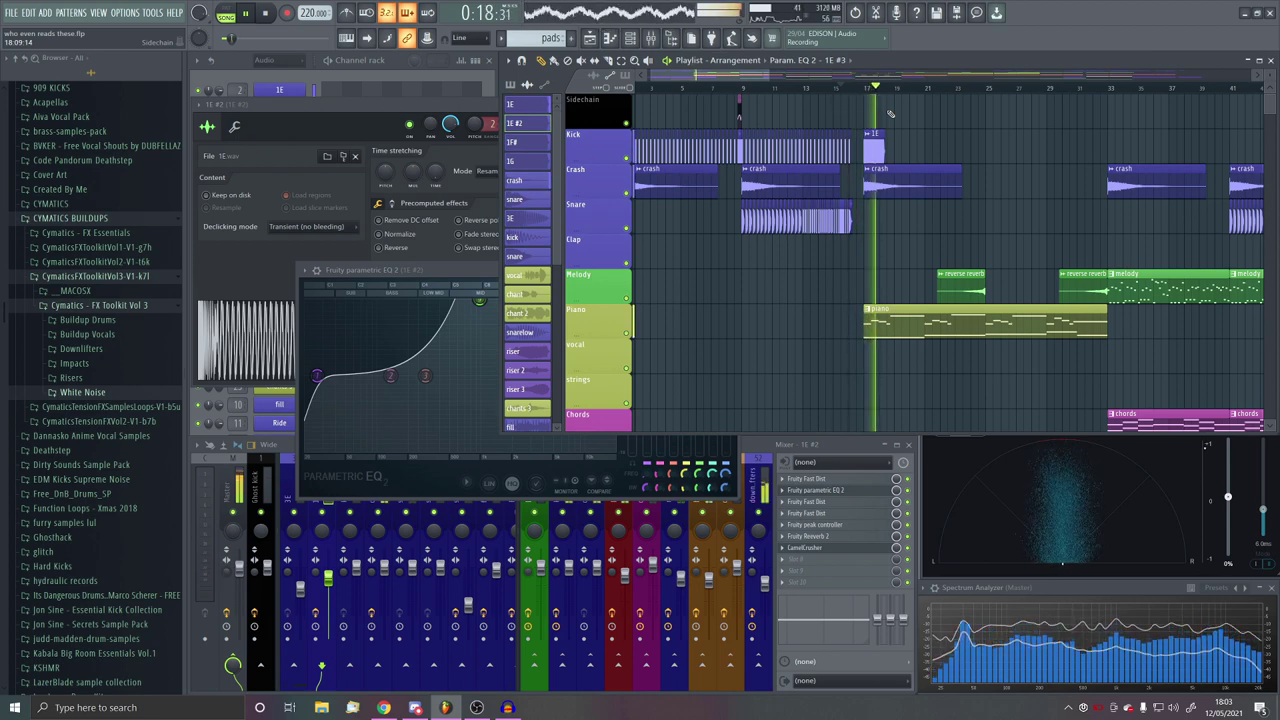
{"action": "left_click", "coordinate": [423, 465]}
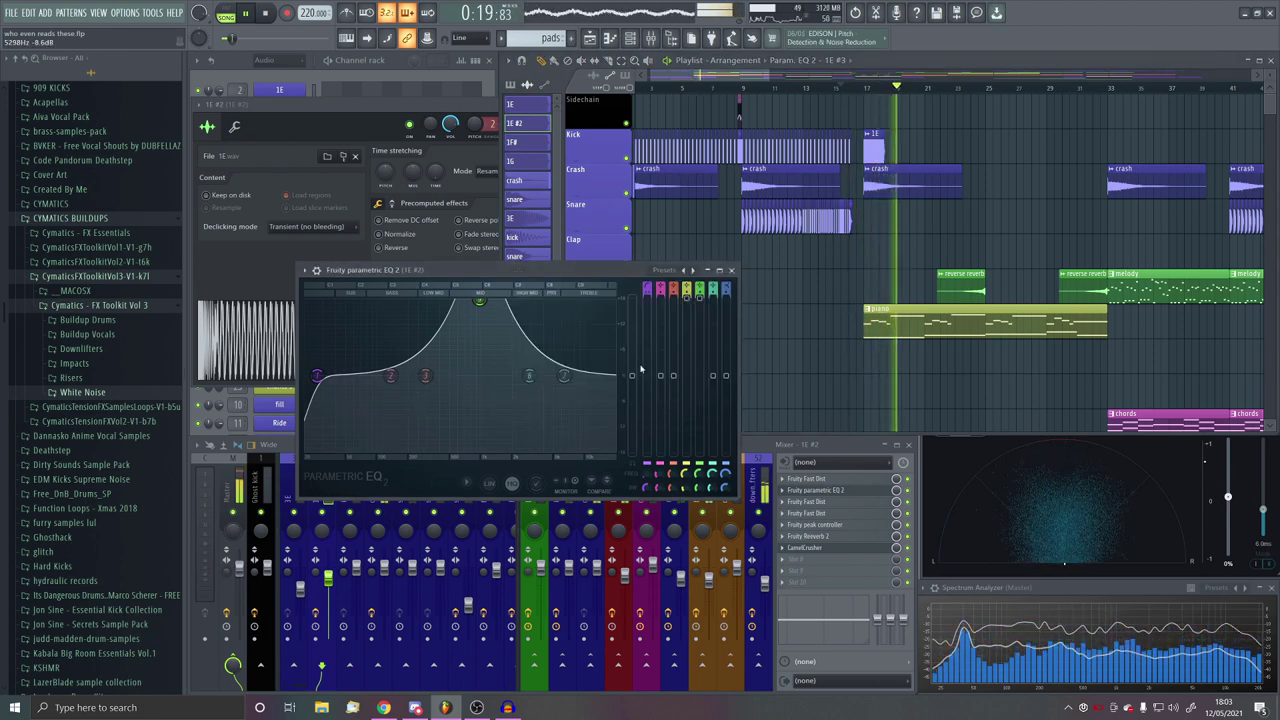
{"action": "left_click", "coordinate": [733, 272]}
Step: Play the second half of the drop around the long-kick transition at bar 57
{"action": "scroll", "coordinate": [733, 272], "scroll_direction": "down", "scroll_amount": 3}
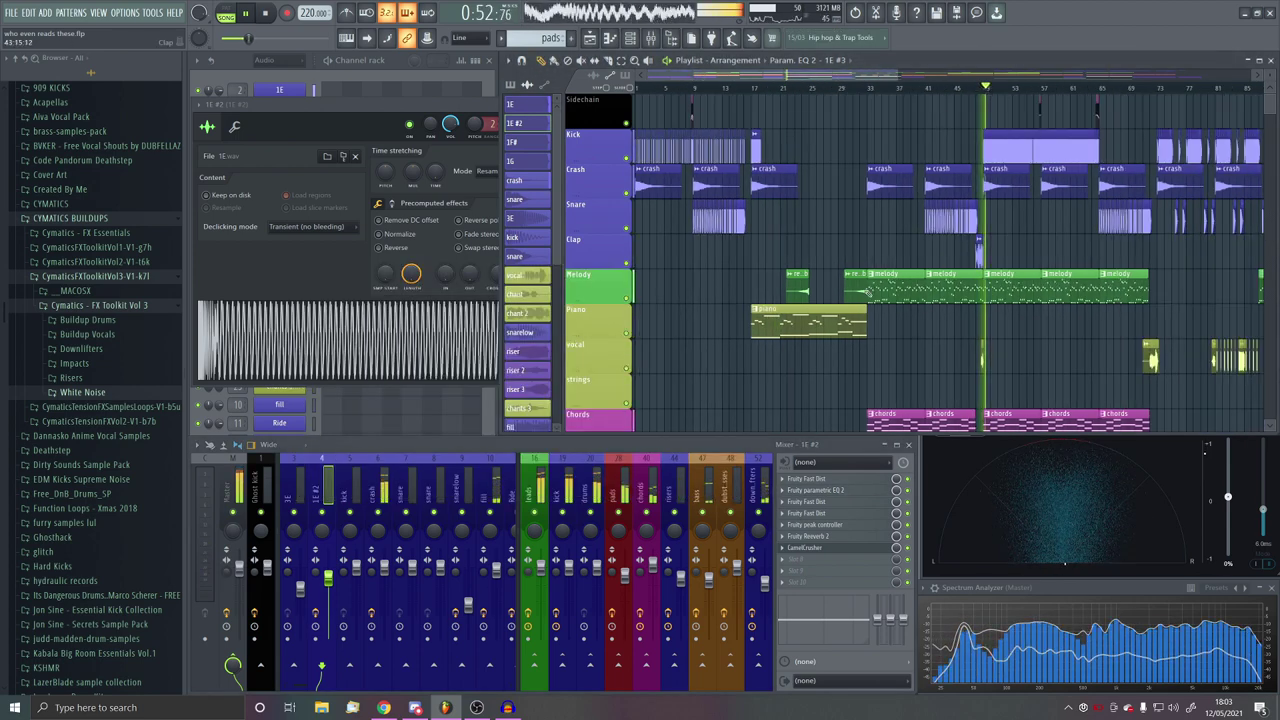
{"action": "left_click", "coordinate": [1036, 90]}
{"action": "scroll", "coordinate": [1063, 126], "scroll_direction": "up", "scroll_amount": 5}
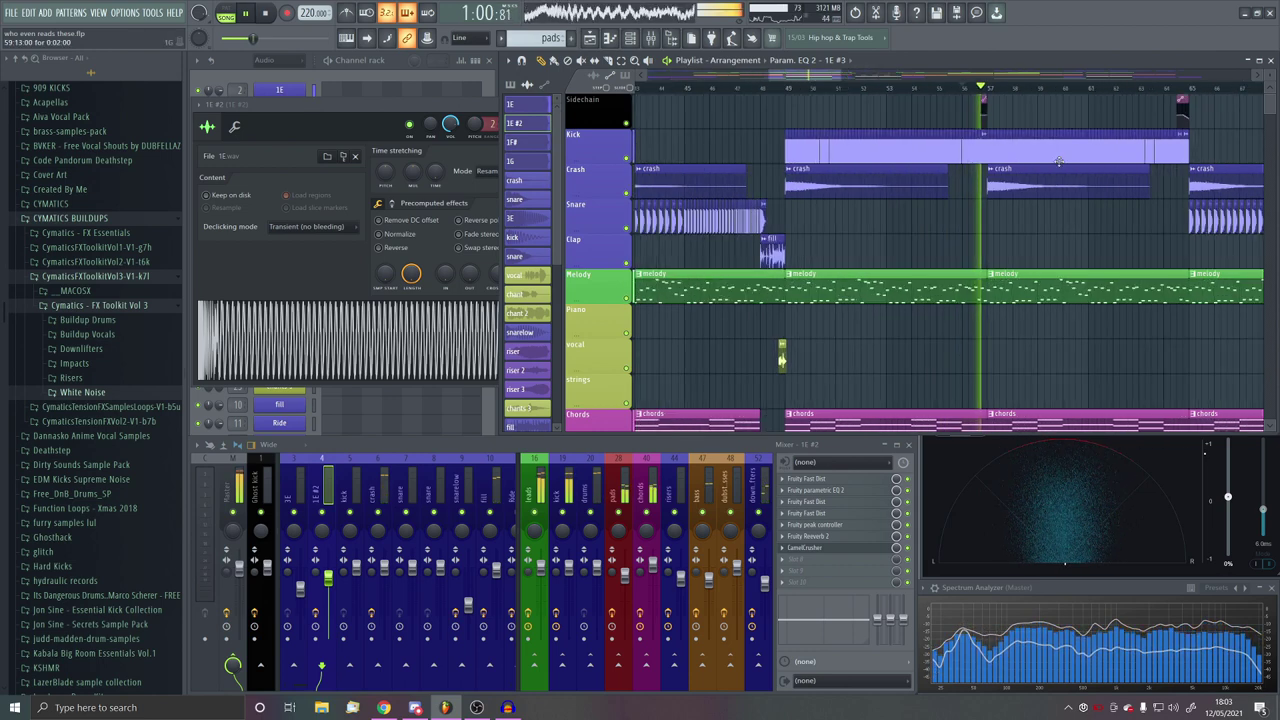
Step: Try lowering band 4 of the 1E #2 track's Fruity parametric EQ 2 to about 5.4 dB and replay the transition into bar 57
{"action": "left_click", "coordinate": [820, 490]}
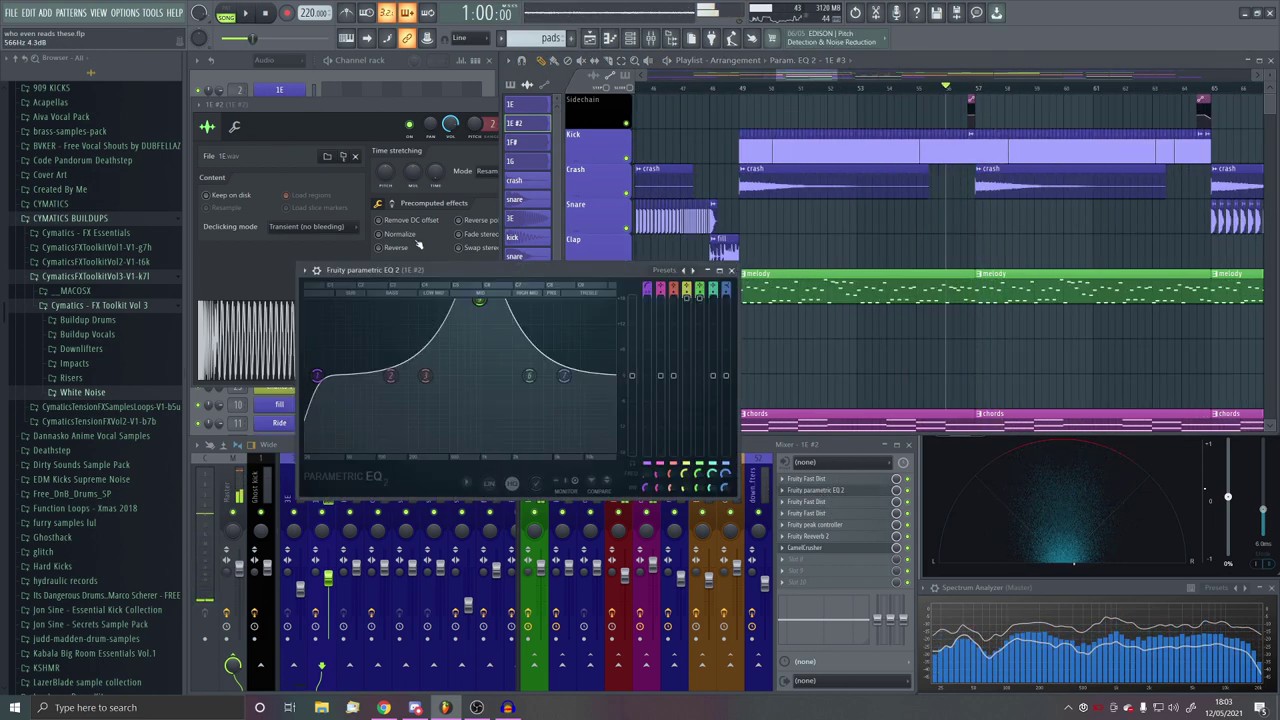
{"action": "left_click_drag", "start_coordinate": [687, 300], "coordinate": [687, 313]}
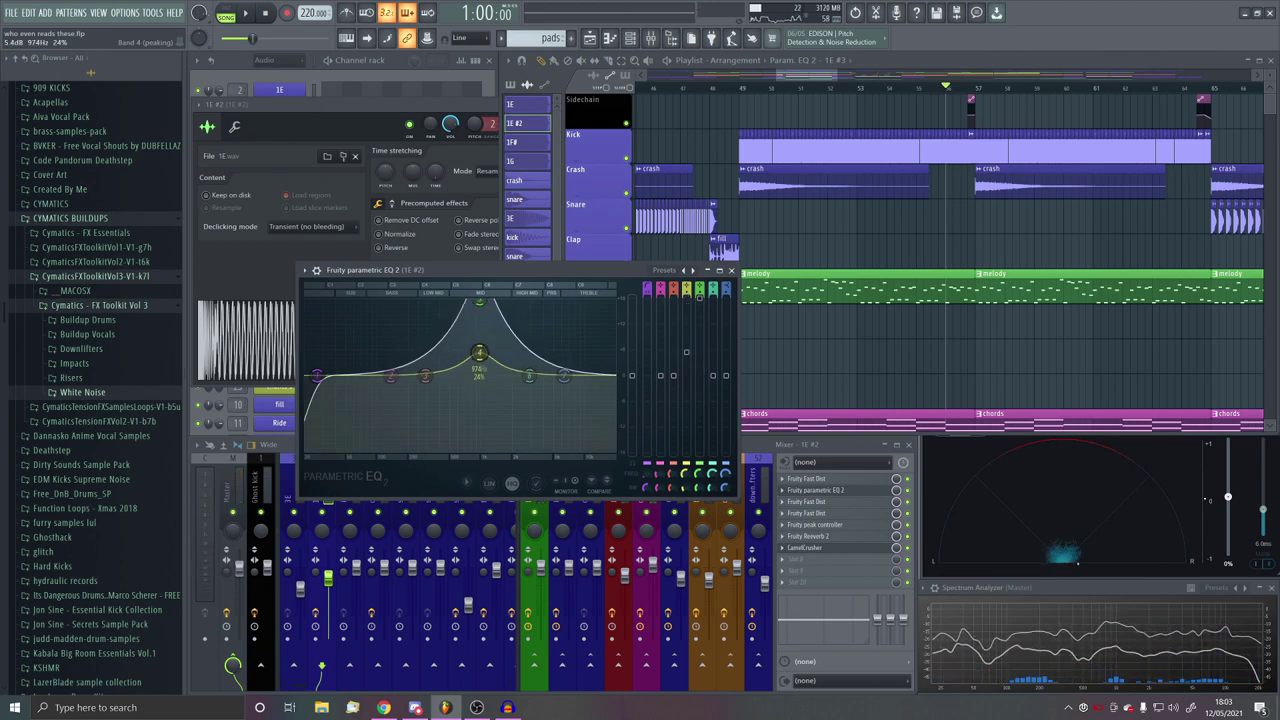
{"action": "key", "text": "space"}
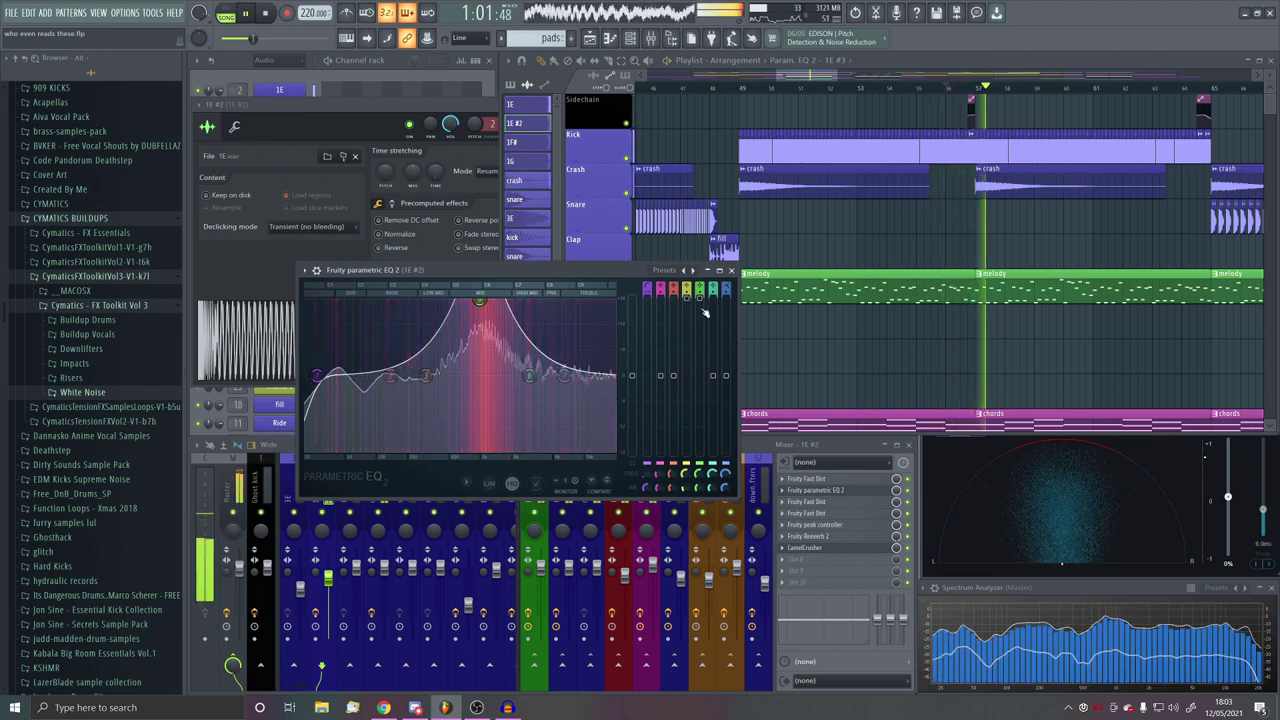
{"action": "key", "text": "space"}
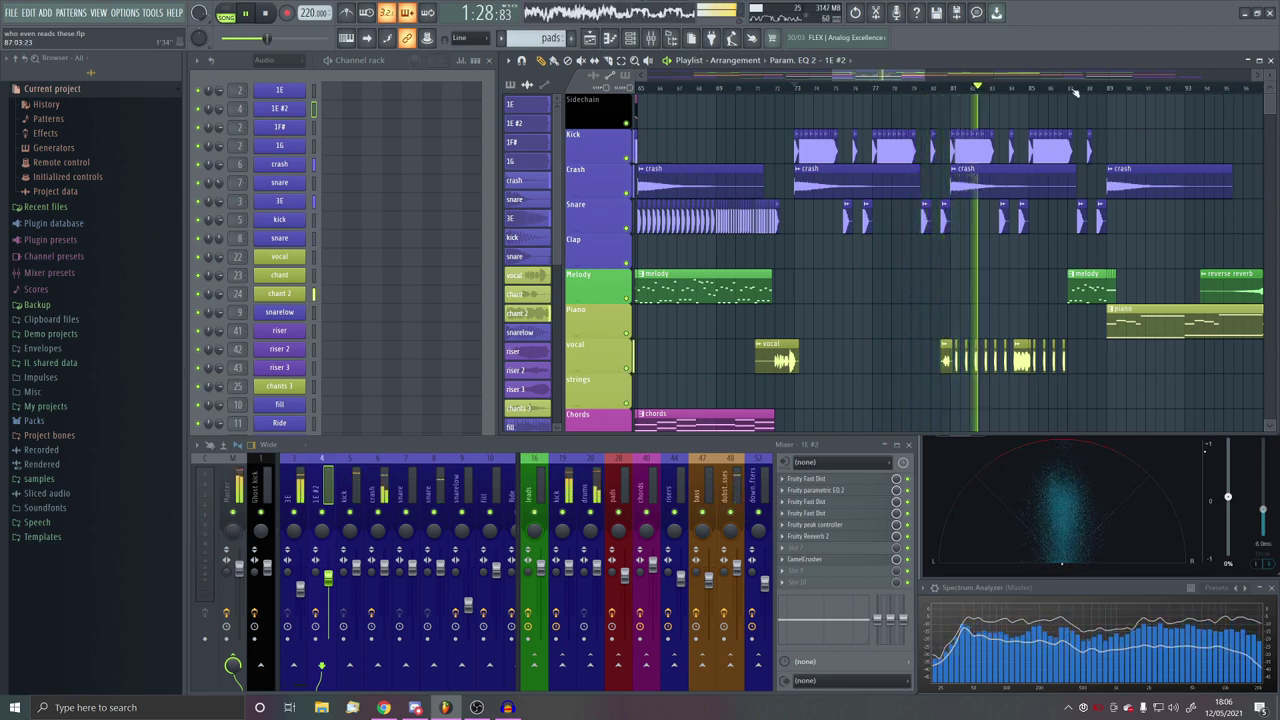
Step: Play excerpts of the remaining arrangement from around bars 87, 121, 135 and 149
{"action": "left_click", "coordinate": [1075, 90]}
{"action": "scroll", "coordinate": [875, 274], "scroll_direction": "down", "scroll_amount": 4}
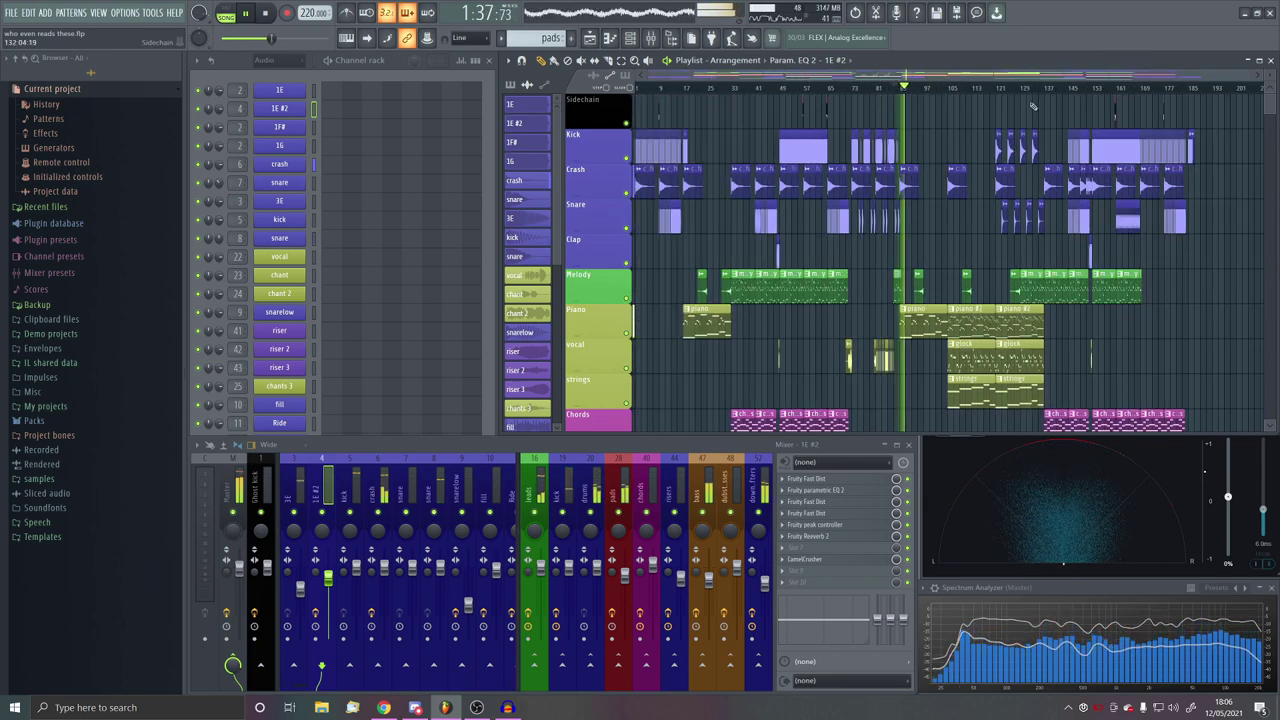
{"action": "left_click", "coordinate": [997, 89]}
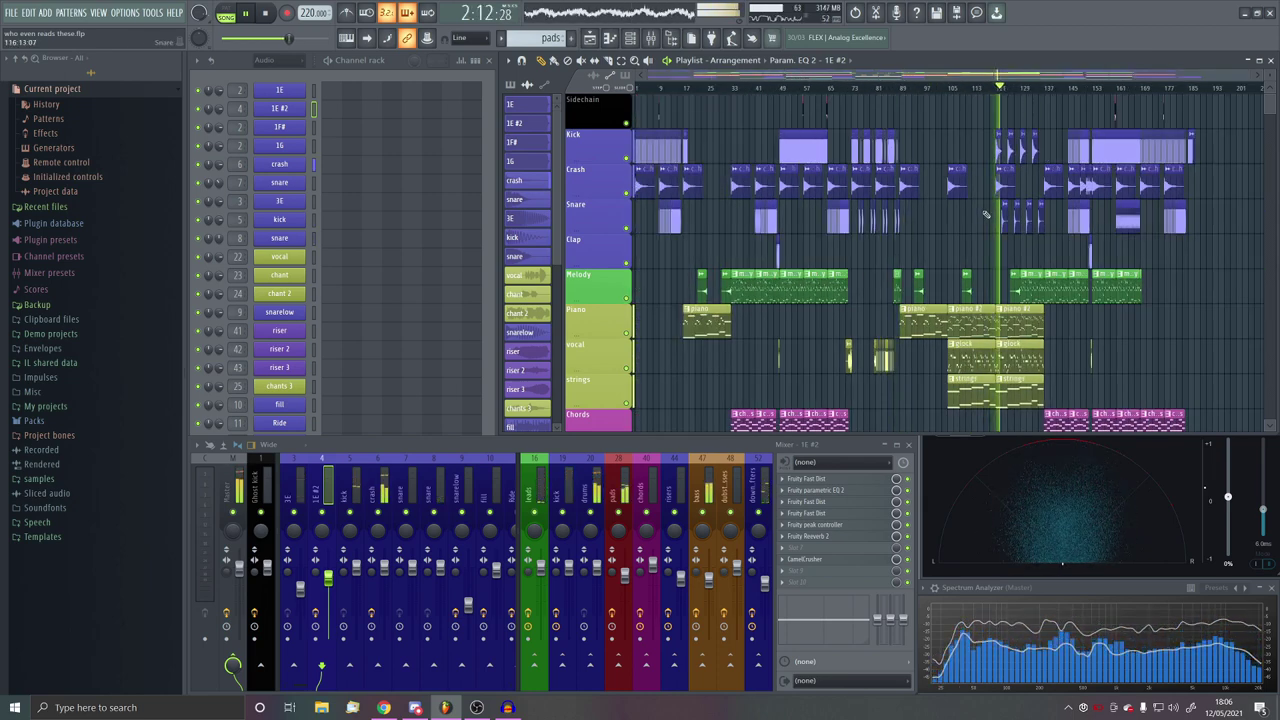
{"action": "scroll", "coordinate": [986, 214], "scroll_direction": "down", "scroll_amount": 4}
{"action": "left_click", "coordinate": [1041, 89]}
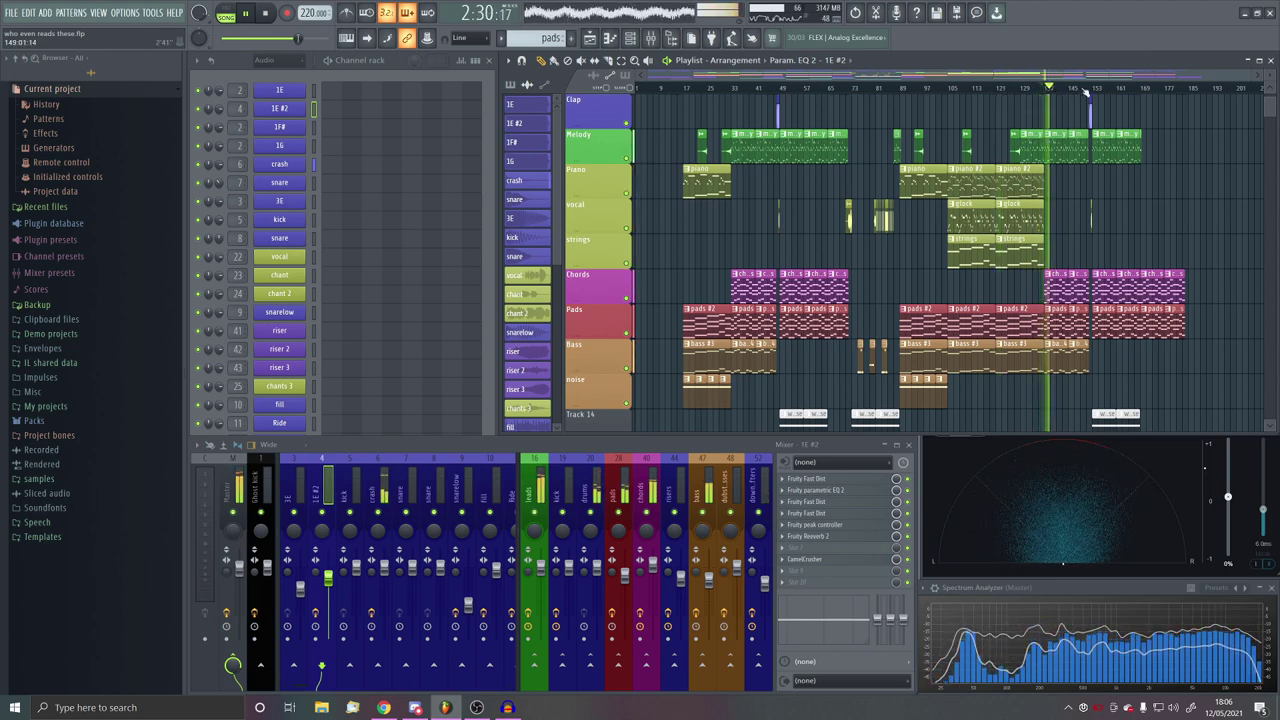
{"action": "left_click", "coordinate": [1084, 89]}
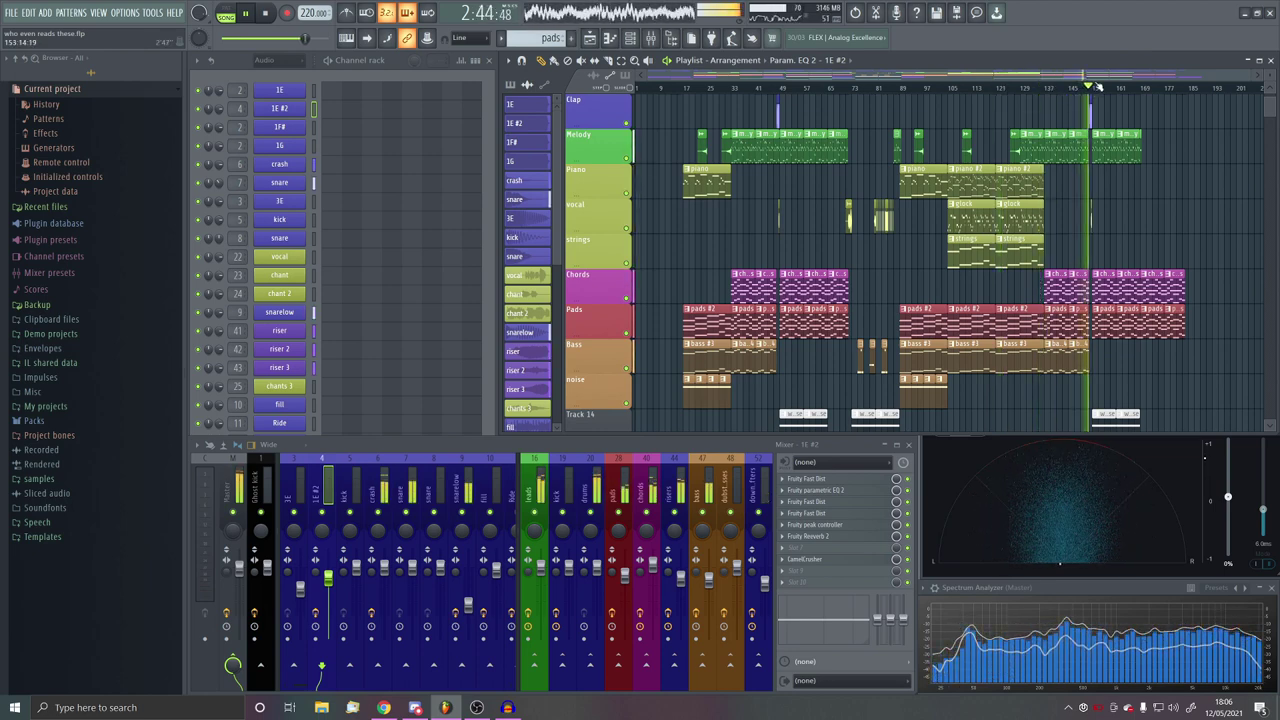
Step: Review all playlist tracks of the finished arrangement, including the EQ automation clips and the long kick before bar 9
{"action": "scroll", "coordinate": [1008, 212], "scroll_direction": "down", "scroll_amount": 3}
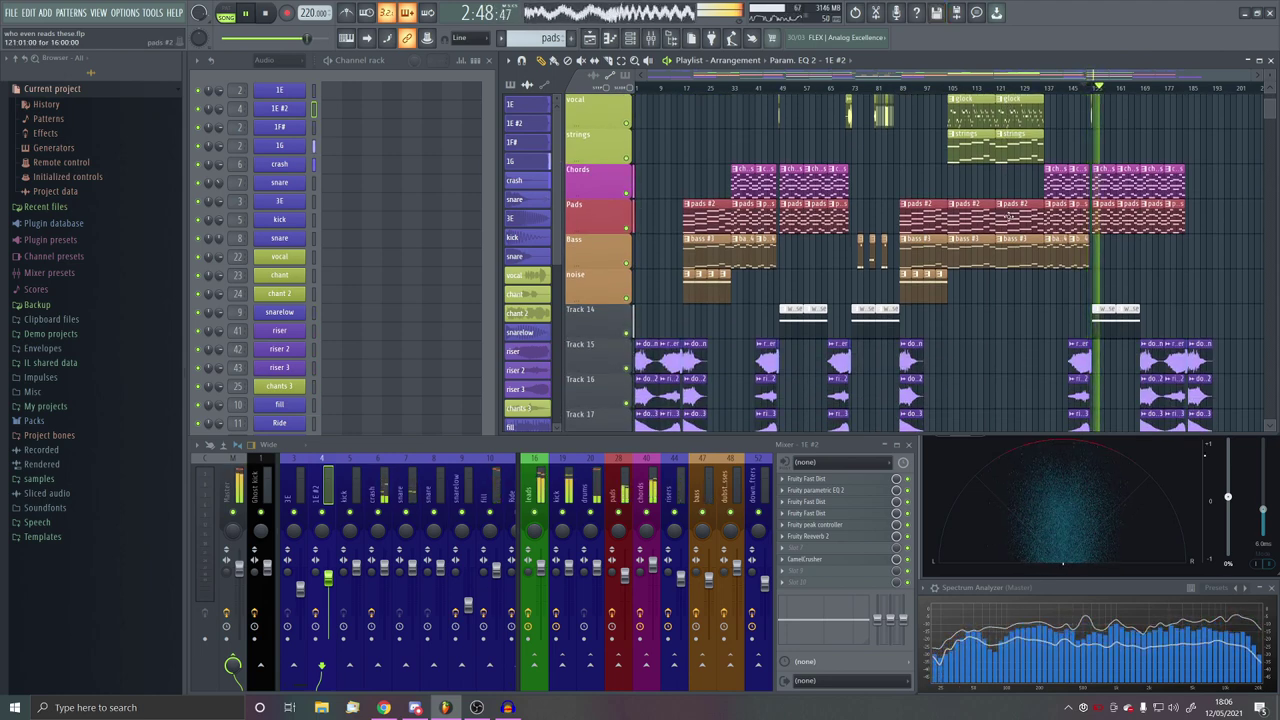
{"action": "scroll", "coordinate": [972, 252], "scroll_direction": "up", "scroll_amount": 6}
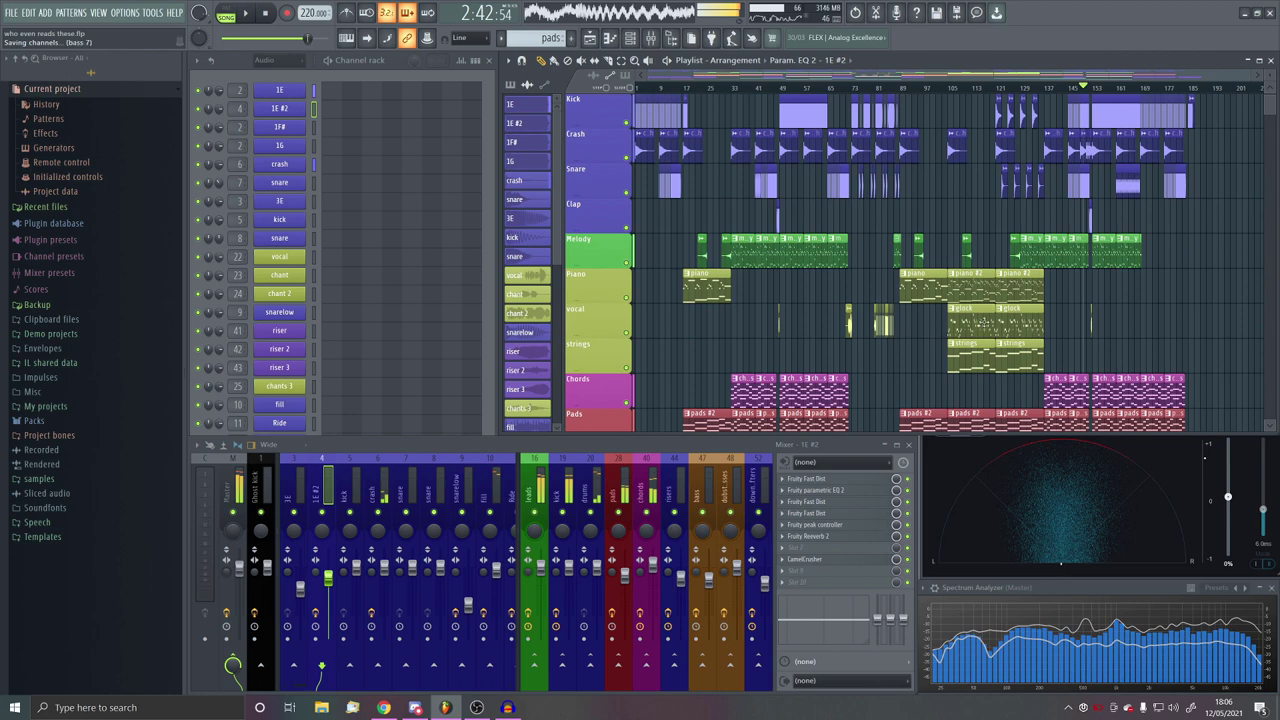
{"action": "scroll", "coordinate": [1006, 298], "scroll_direction": "up", "scroll_amount": 1}
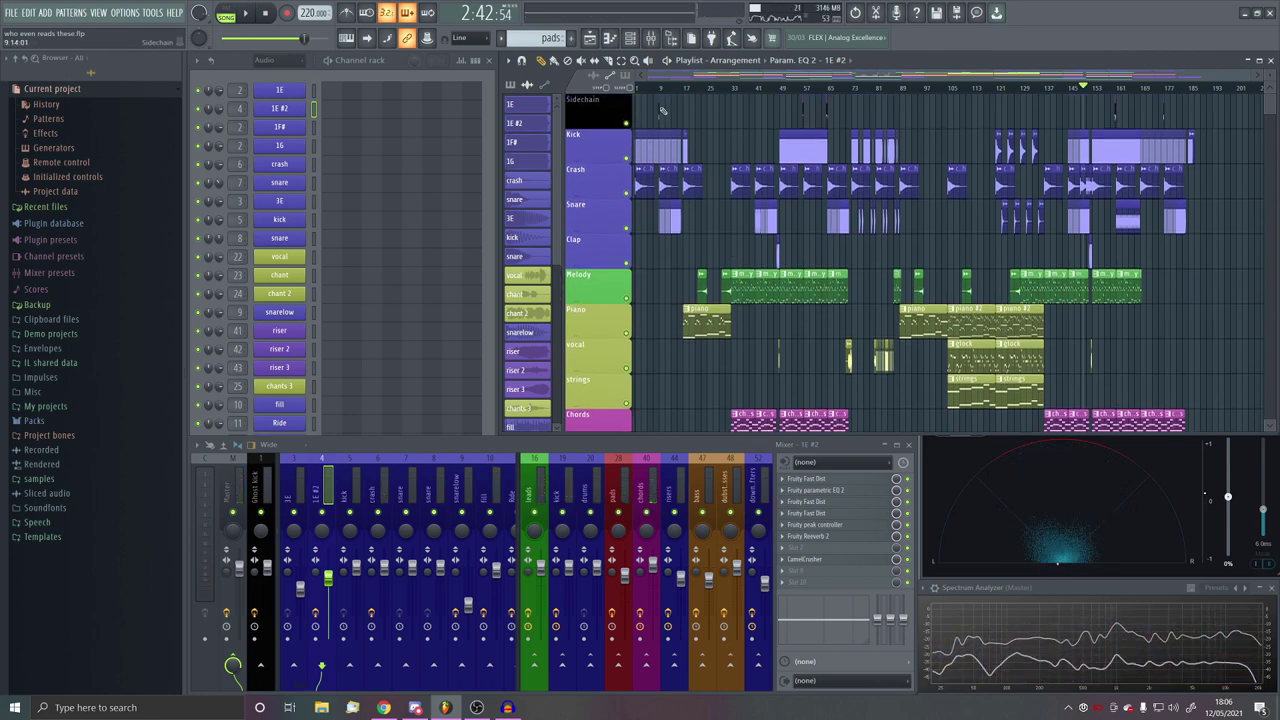
{"action": "left_click_drag", "start_coordinate": [650, 111], "coordinate": [1050, 118]}
{"action": "scroll", "coordinate": [608, 138], "scroll_direction": "up", "scroll_amount": 3}
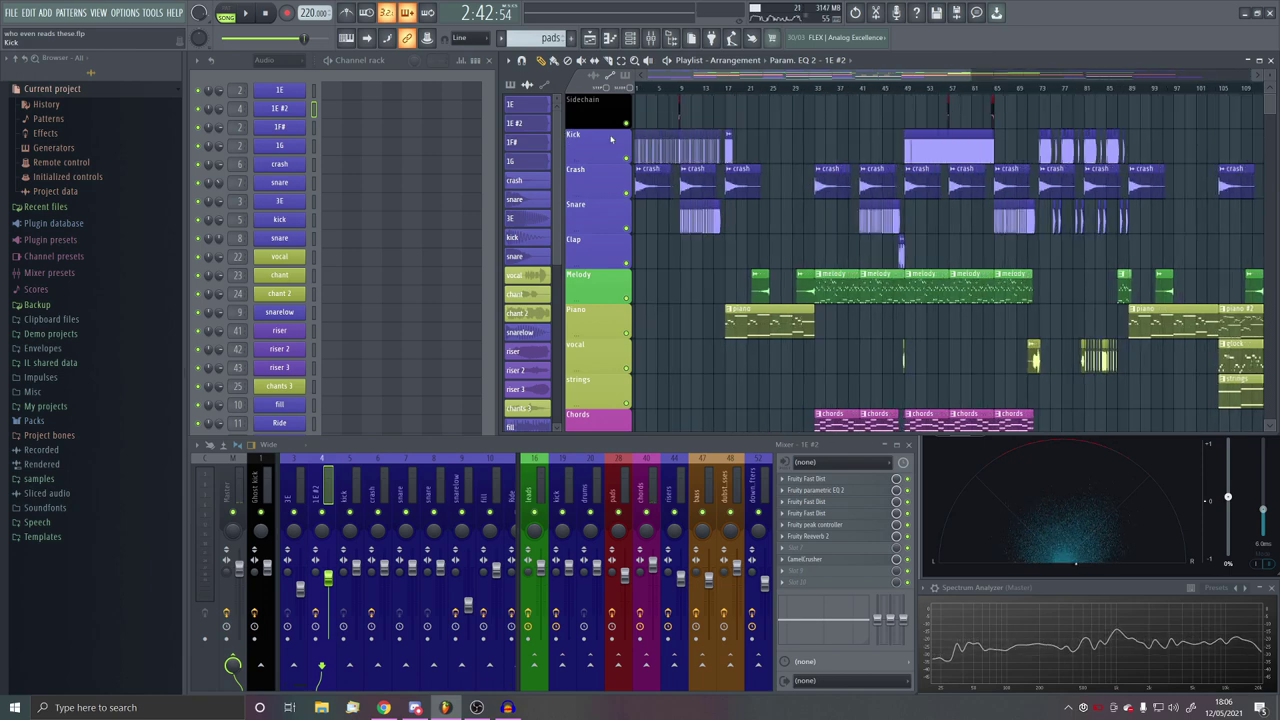
{"action": "scroll", "coordinate": [798, 241], "scroll_direction": "down", "scroll_amount": 6}
{"action": "scroll", "coordinate": [800, 240], "scroll_direction": "up", "scroll_amount": 6}
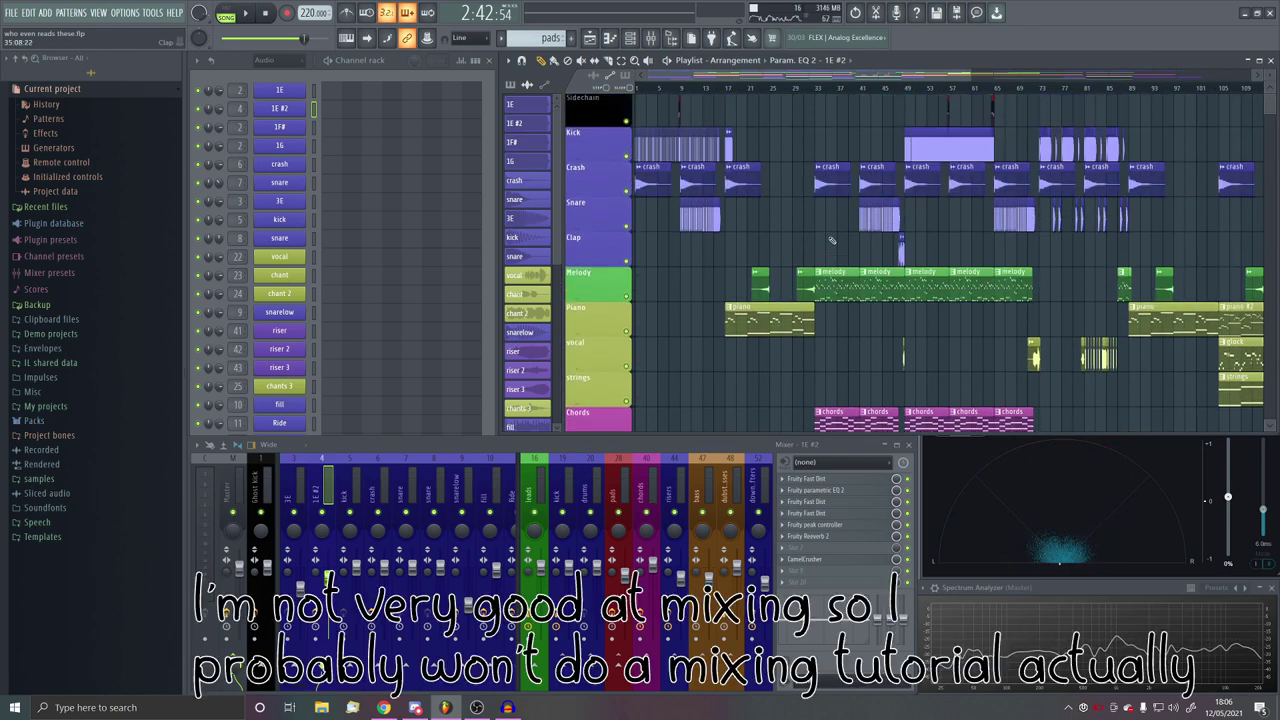
{"action": "scroll", "coordinate": [858, 148], "scroll_direction": "up", "scroll_amount": 4}
{"action": "scroll", "coordinate": [858, 150], "scroll_direction": "up", "scroll_amount": 3}
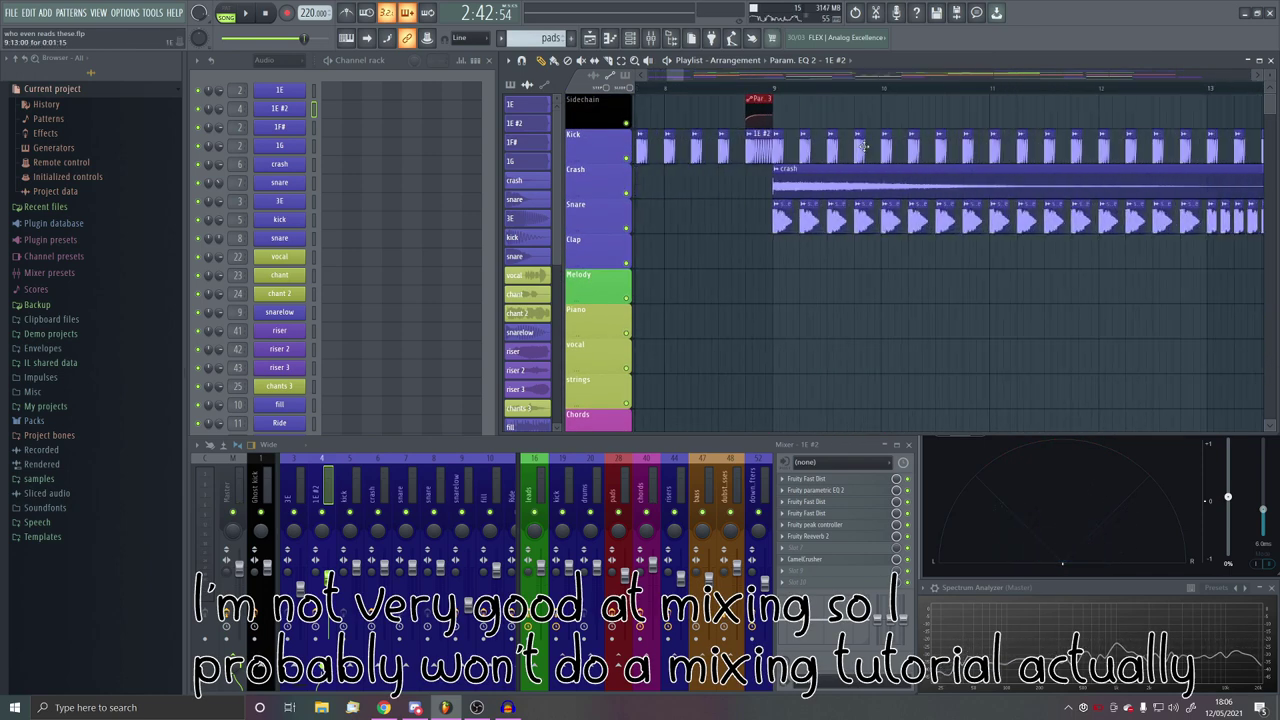
{"action": "scroll", "coordinate": [850, 153], "scroll_direction": "down", "scroll_amount": 8}
{"action": "scroll", "coordinate": [731, 183], "scroll_direction": "down", "scroll_amount": 10}
{"action": "scroll", "coordinate": [754, 190], "scroll_direction": "up", "scroll_amount": 7}
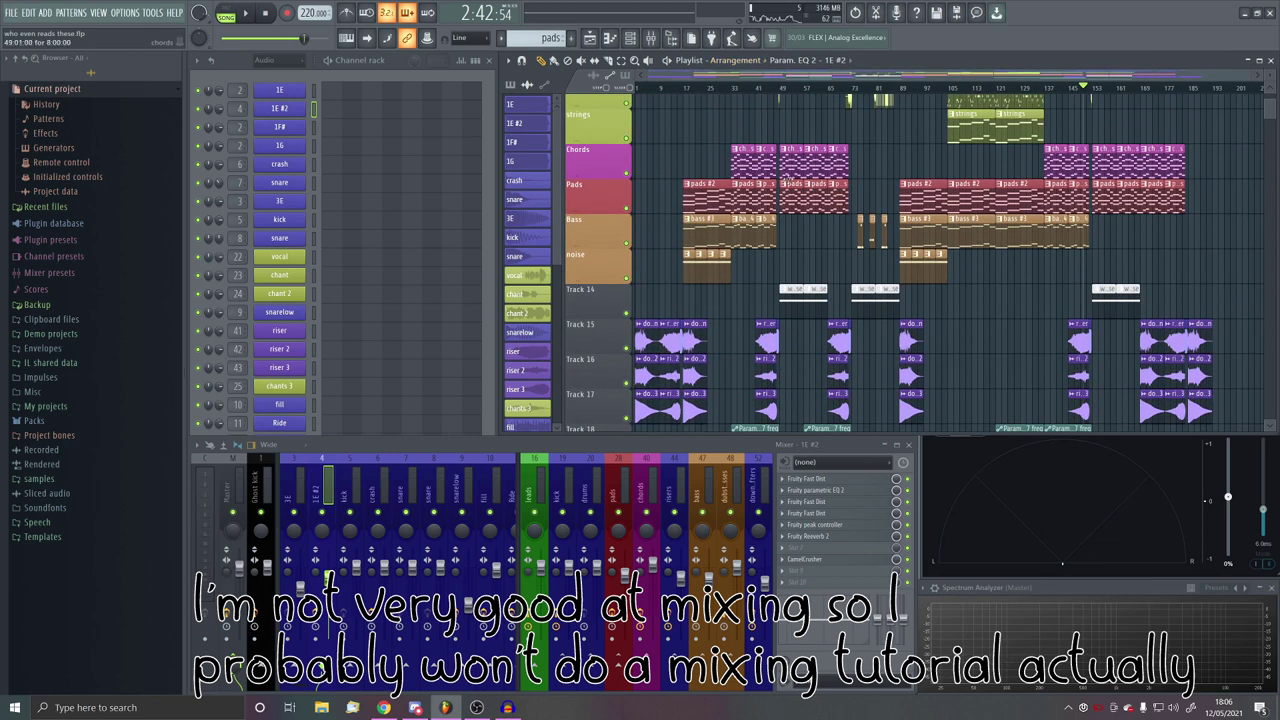
{"action": "scroll", "coordinate": [731, 190], "scroll_direction": "up", "scroll_amount": 7}
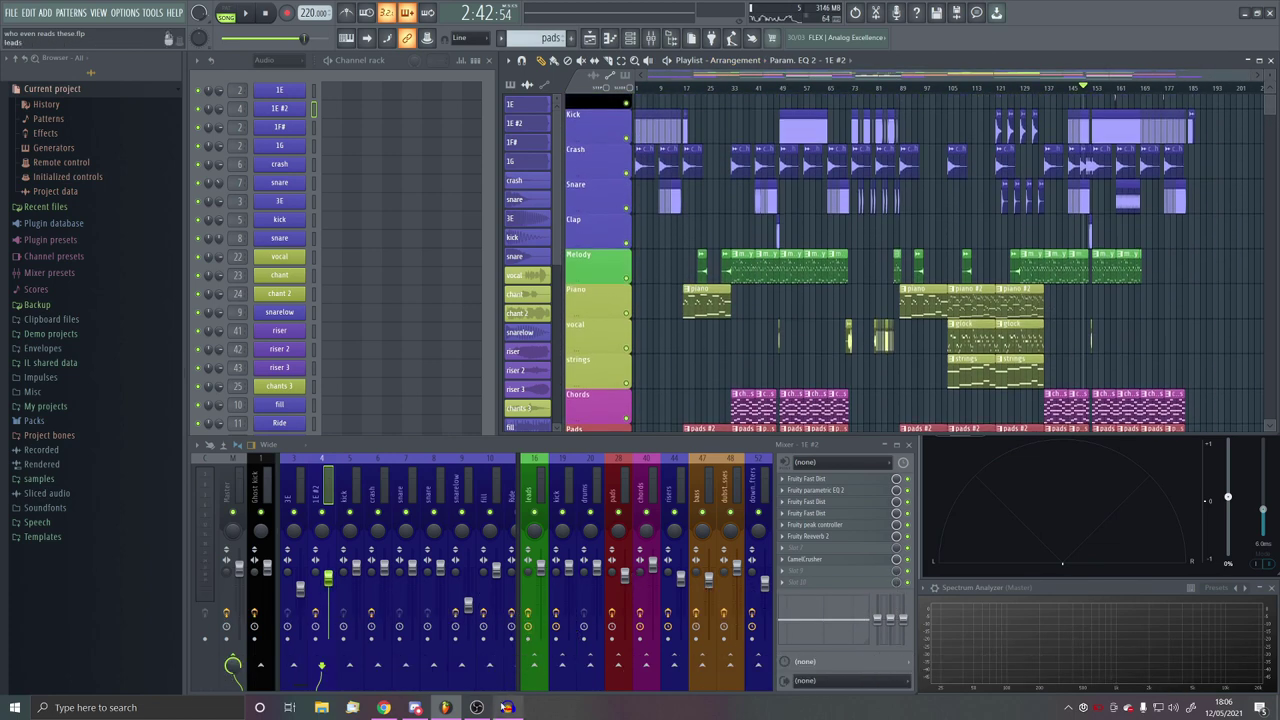
{"action": "left_click", "coordinate": [508, 708]}
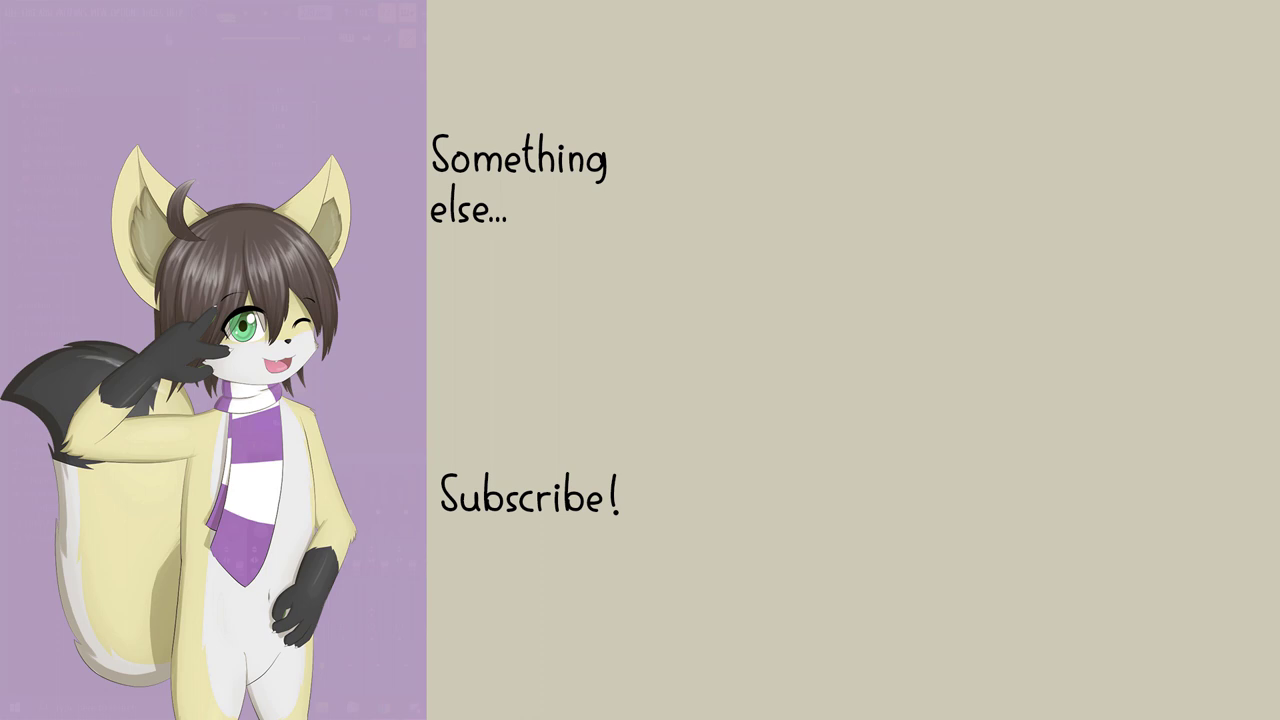